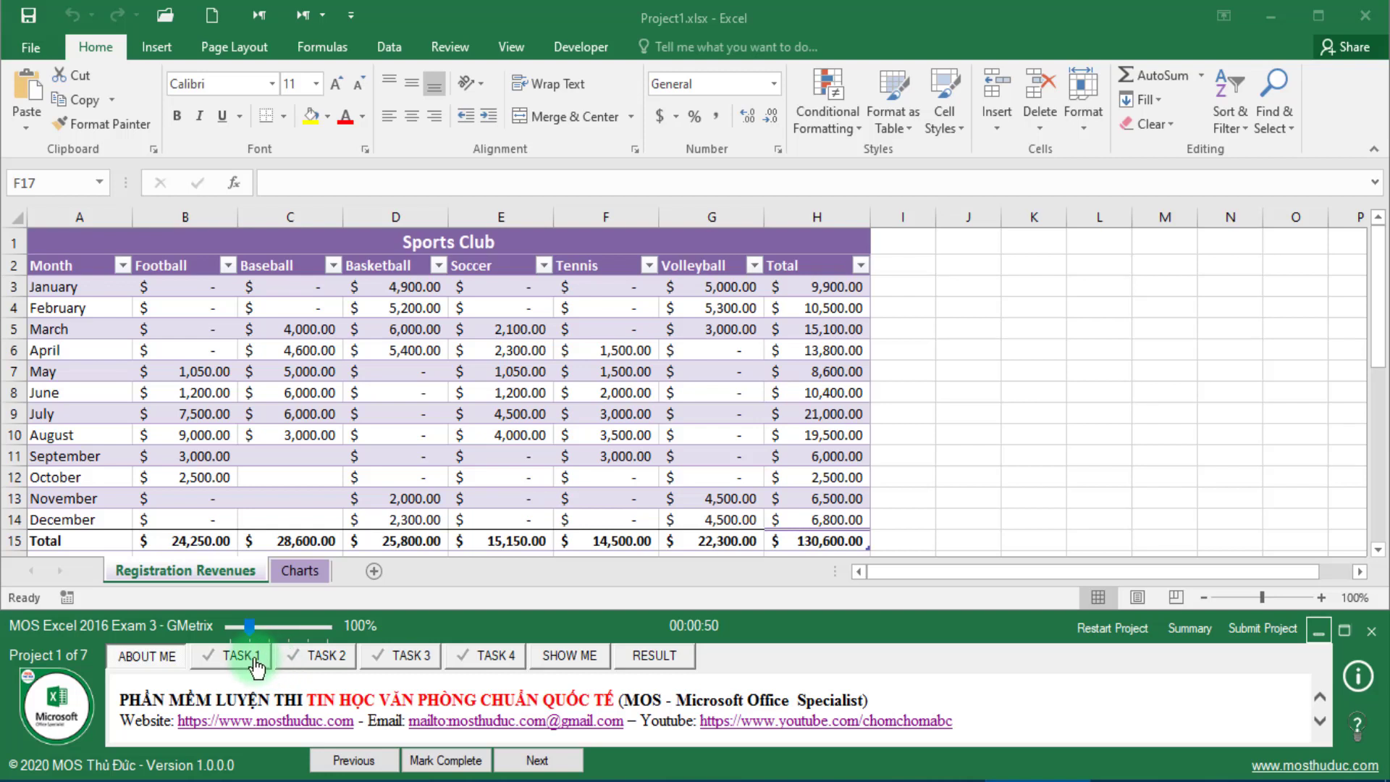
Step: Show Task 1 and select the Month through Basketball data, A2:D14, on Registration Revenues
click(257, 665)
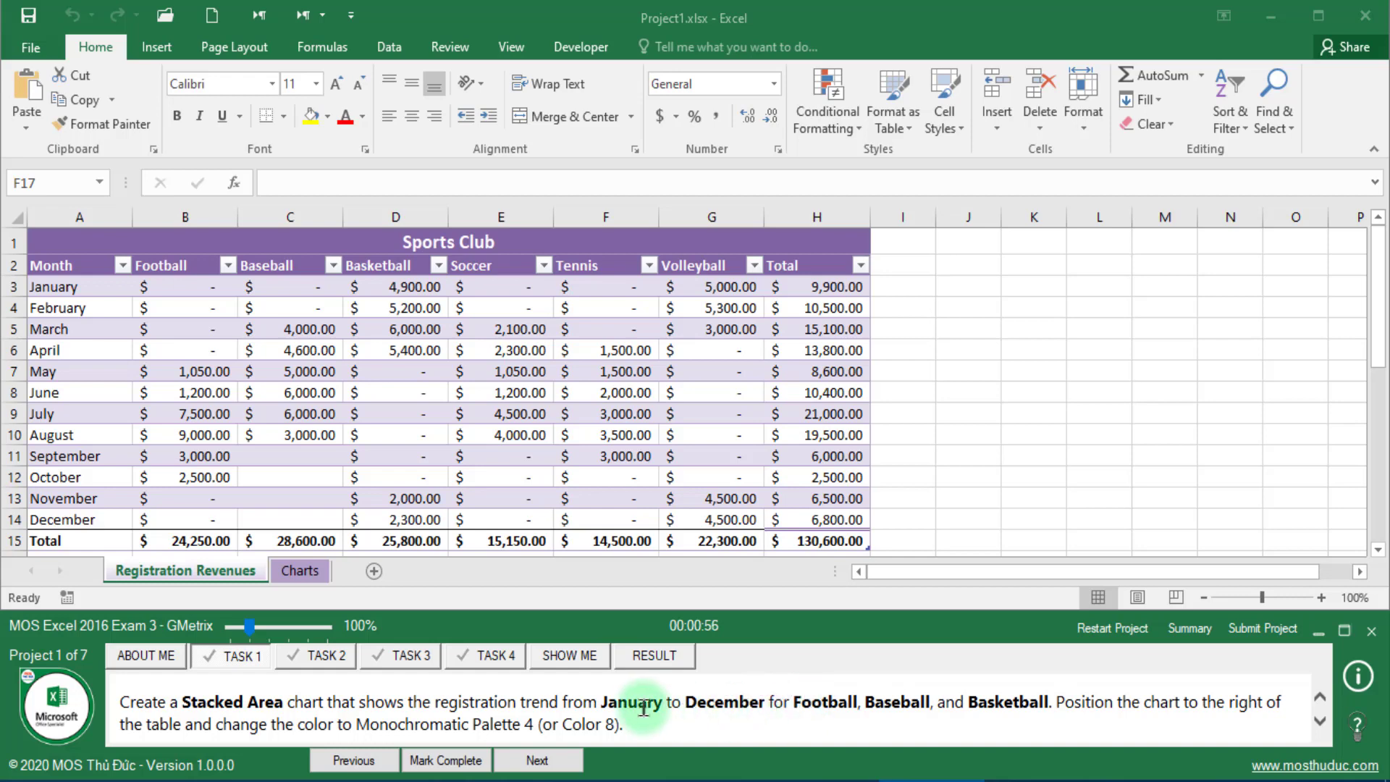
drag(602, 703, 716, 706)
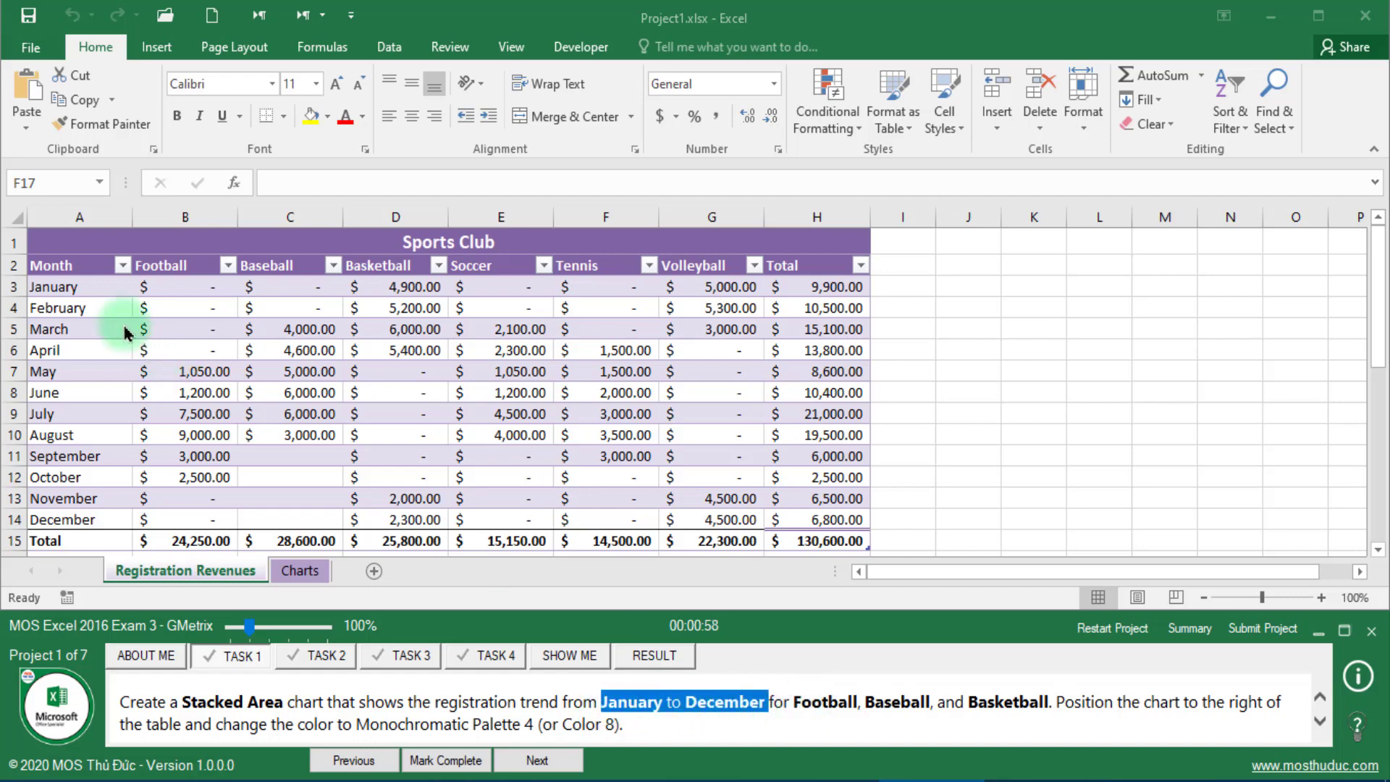
click(86, 269)
scroll(282, 442, down, 1)
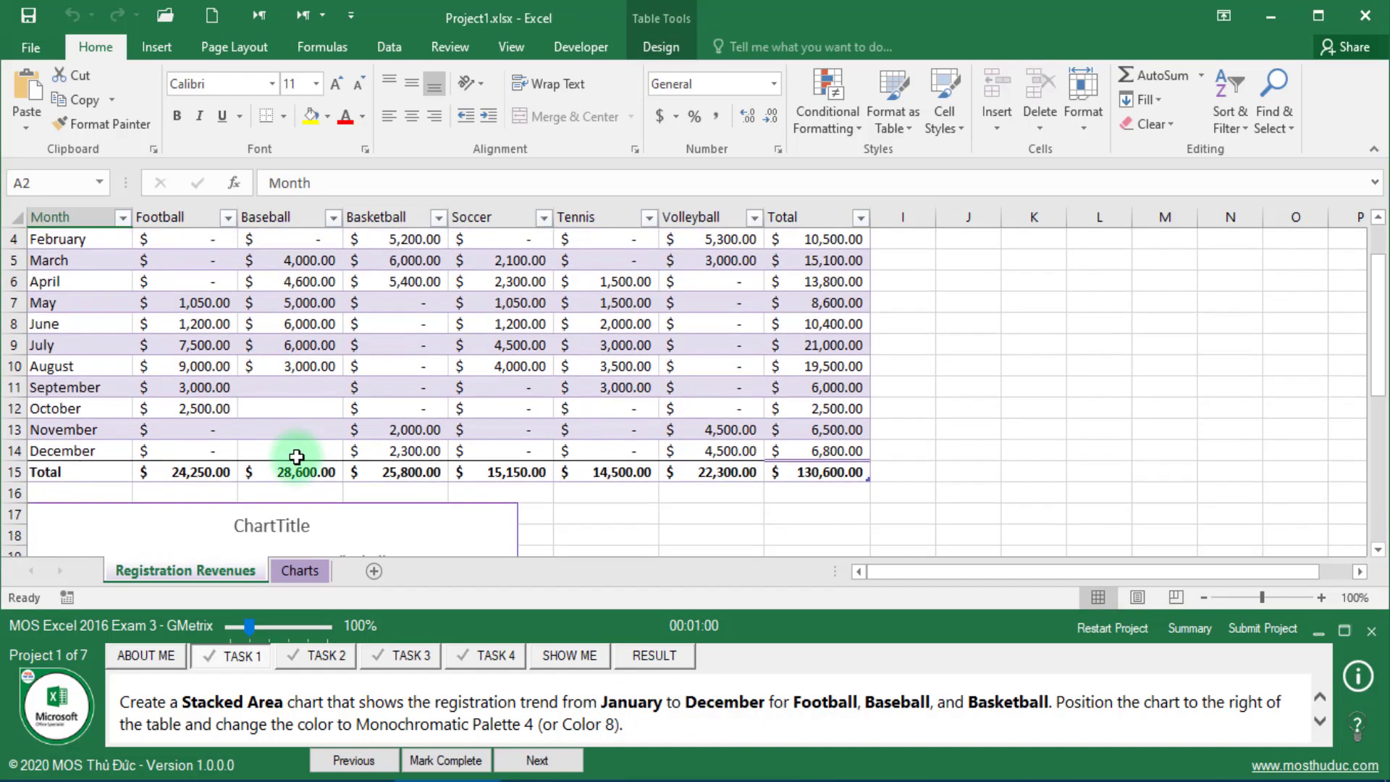
scroll(398, 456, down, 1)
scroll(397, 456, up, 1)
scroll(398, 458, up, 1)
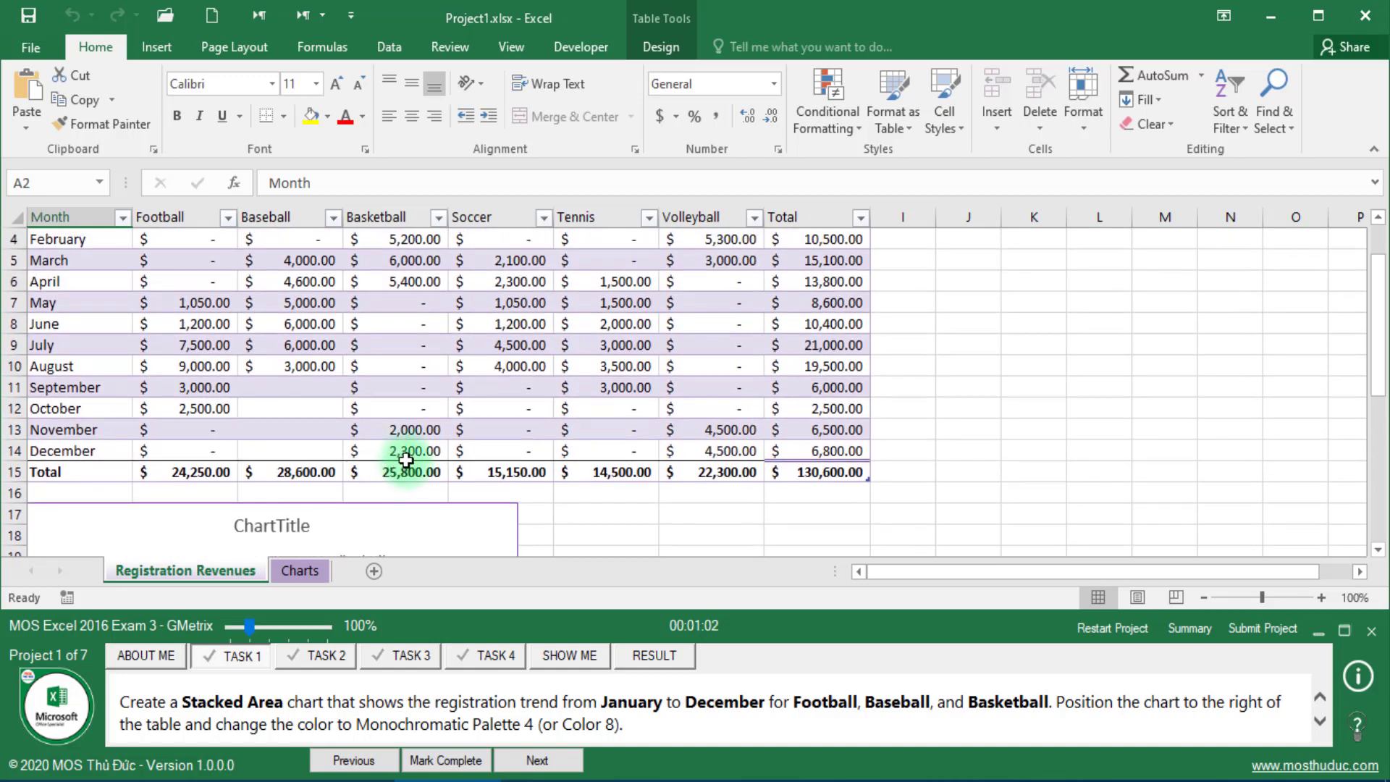
shift+click(402, 451)
scroll(326, 362, up, 2)
scroll(248, 284, up, 1)
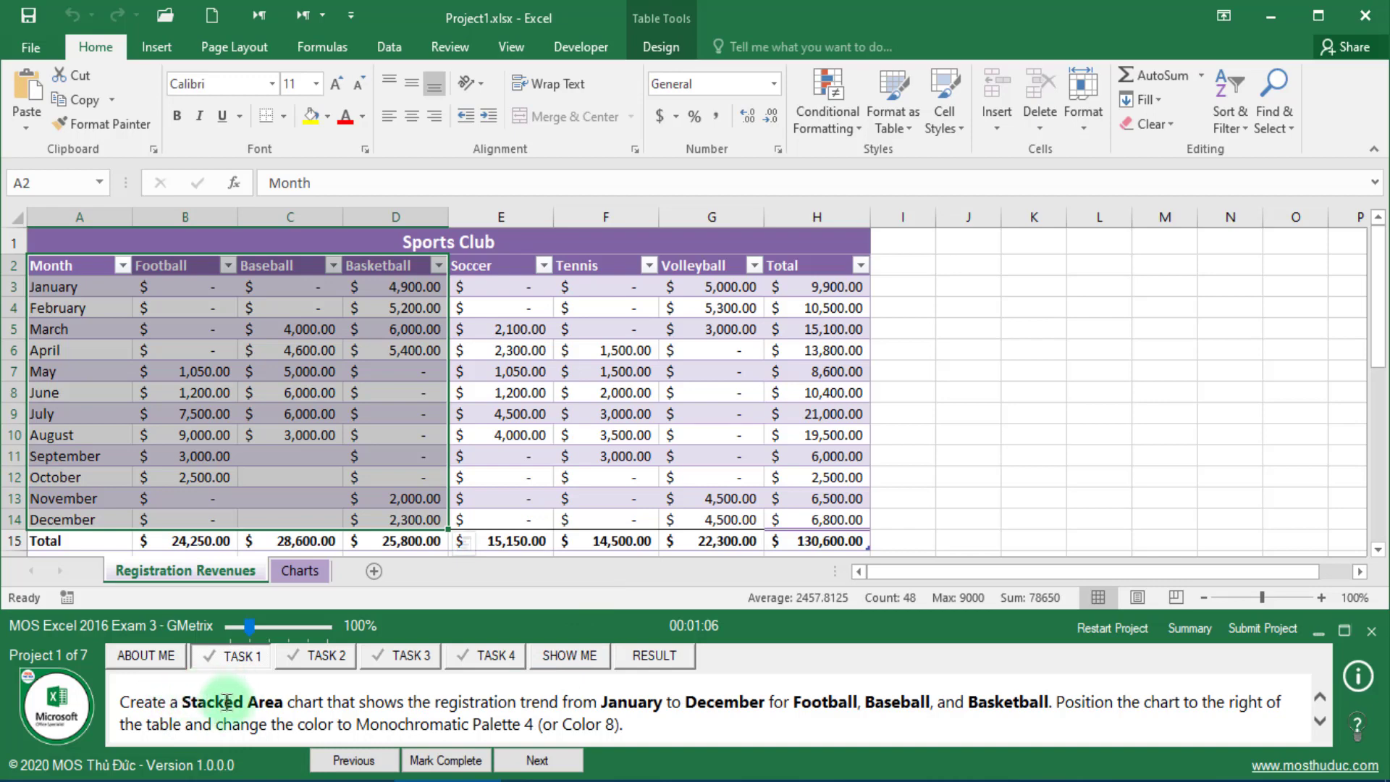
click(152, 48)
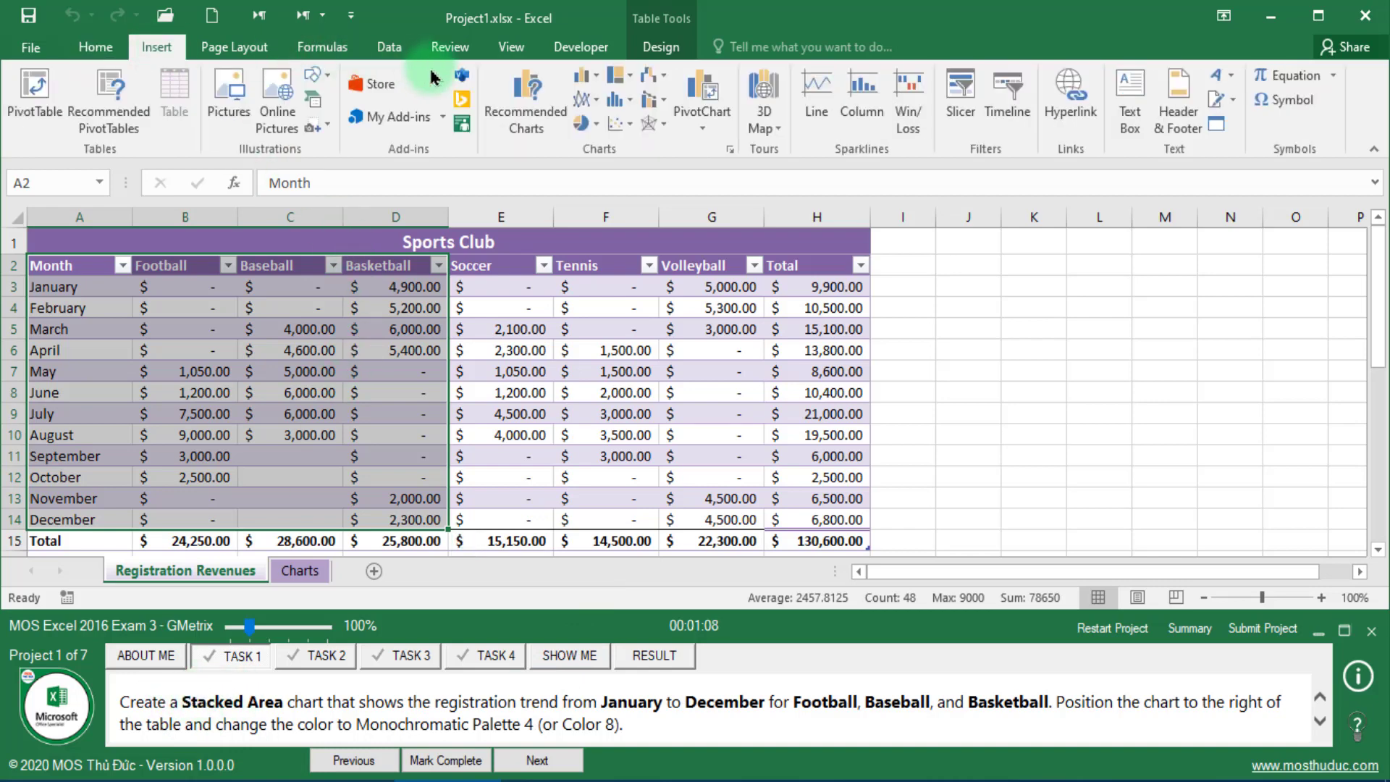
Step: Insert a stacked area chart of the data and move it right of the table, starting at column I
click(598, 100)
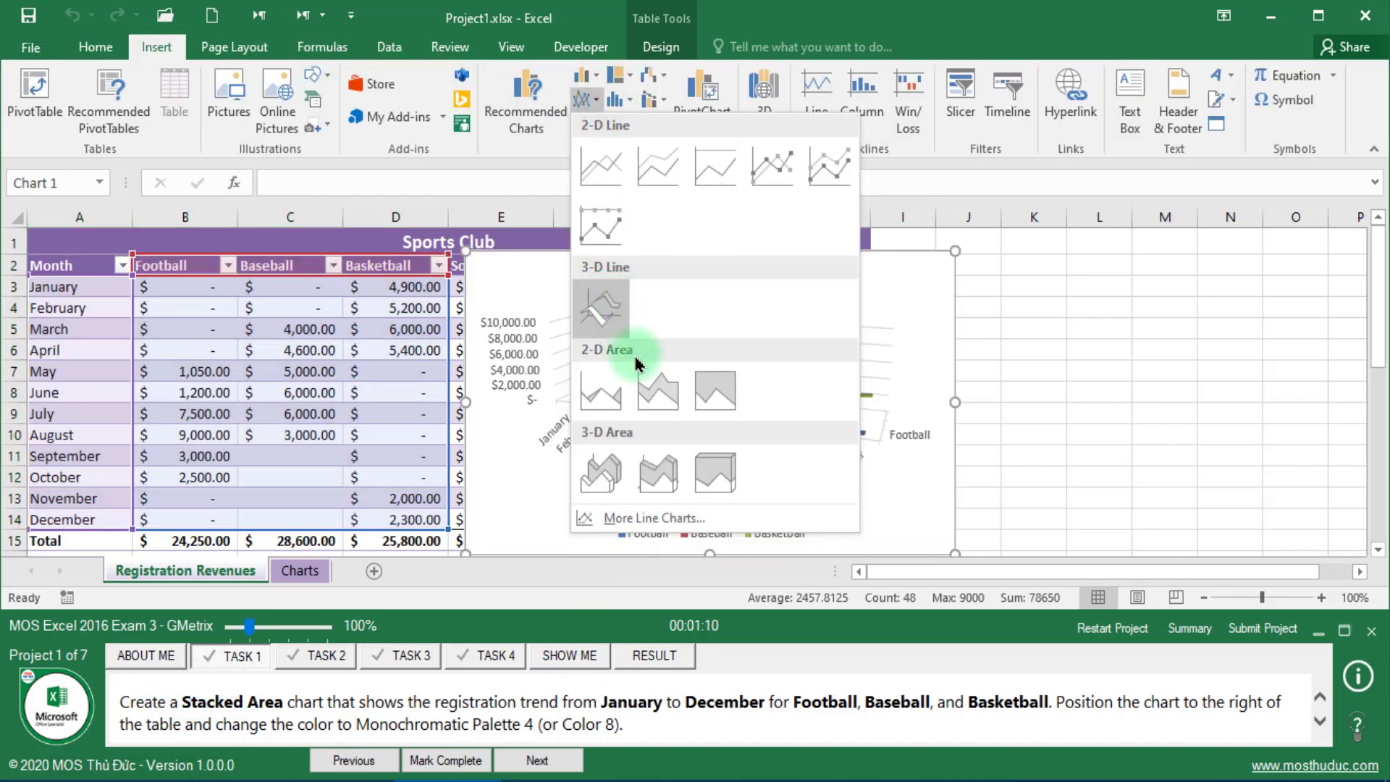
click(659, 394)
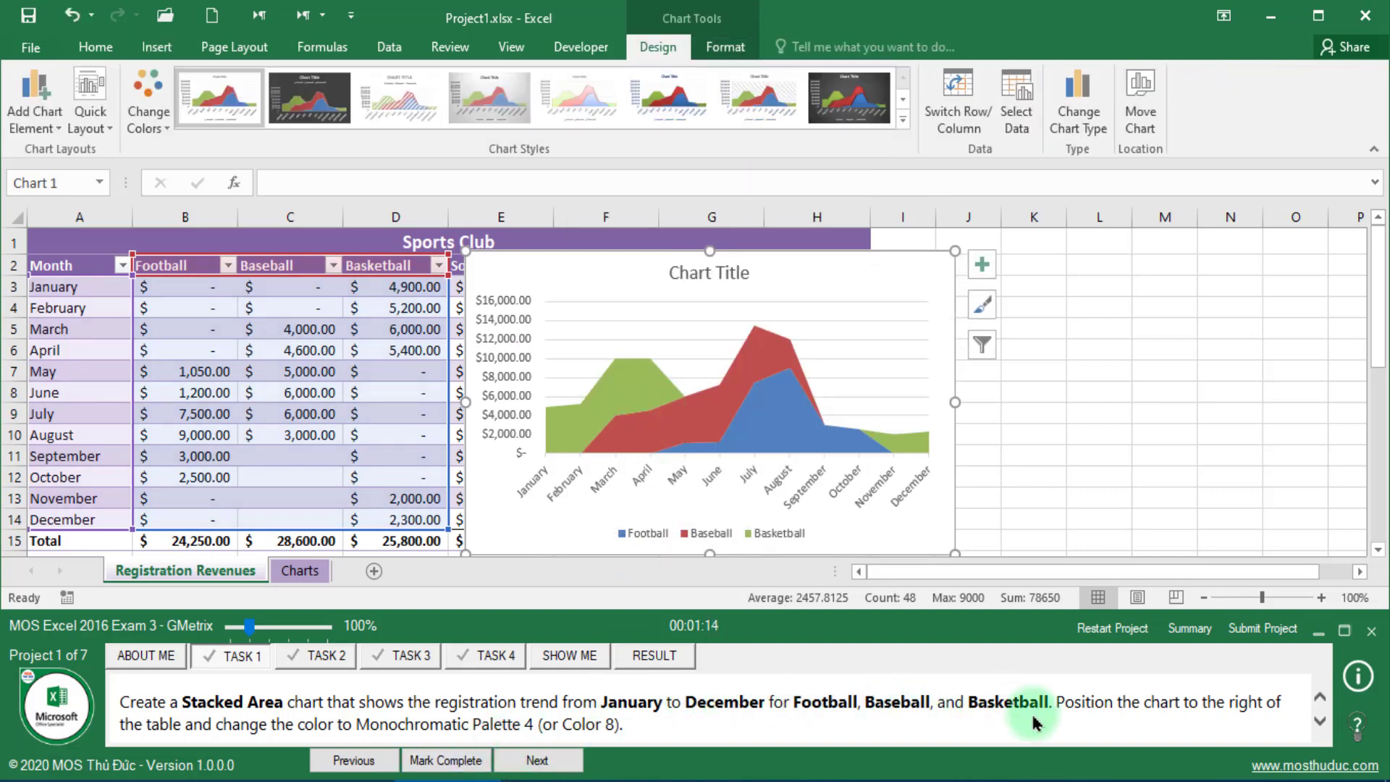
drag(1053, 702, 1112, 703)
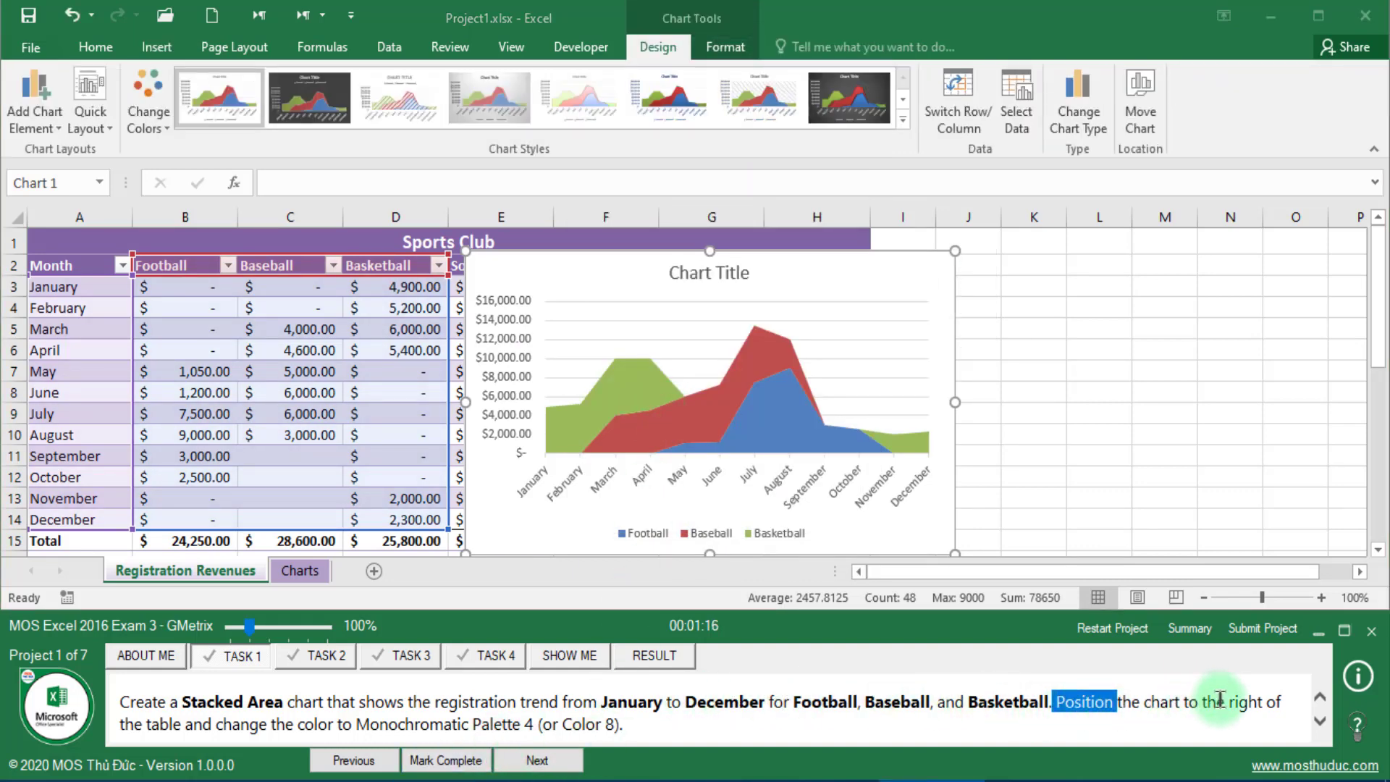
drag(1203, 702, 1258, 701)
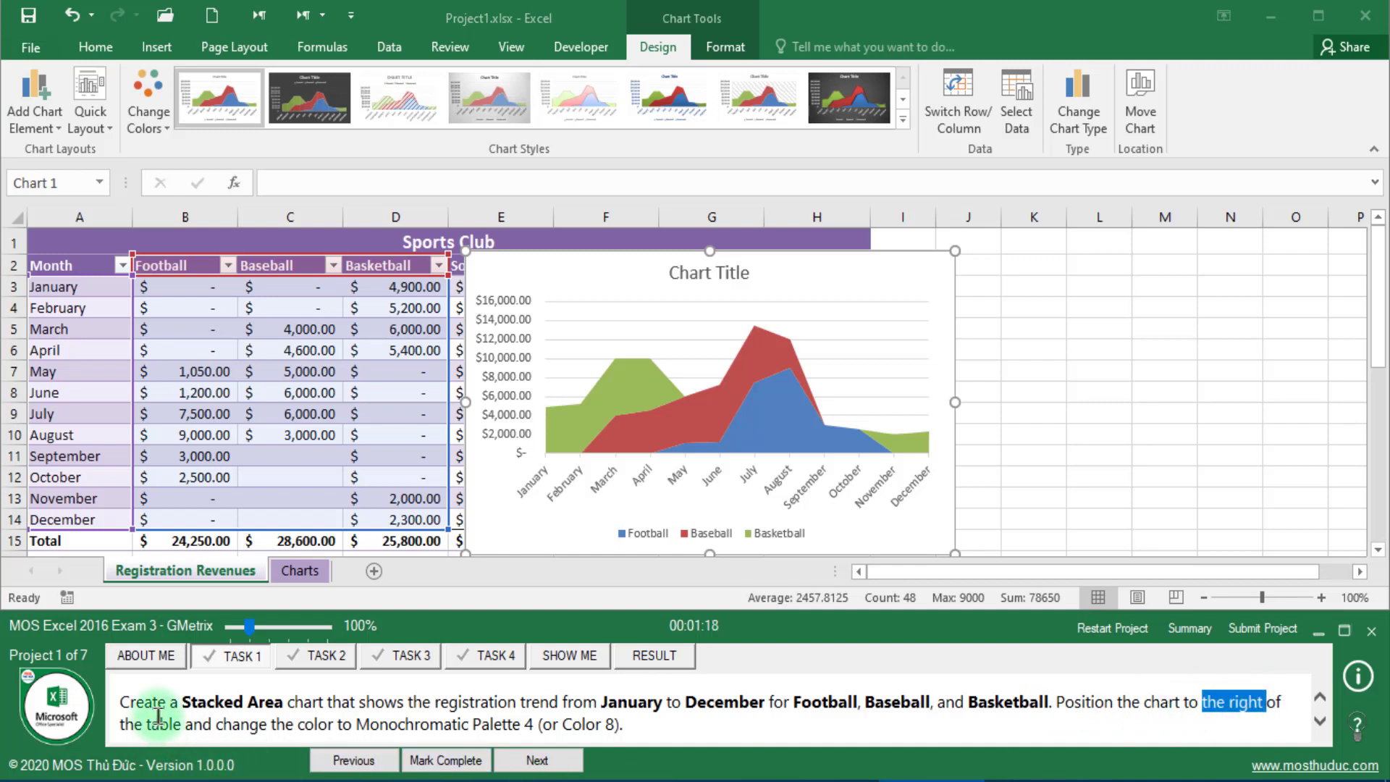
drag(158, 716, 215, 724)
click(505, 257)
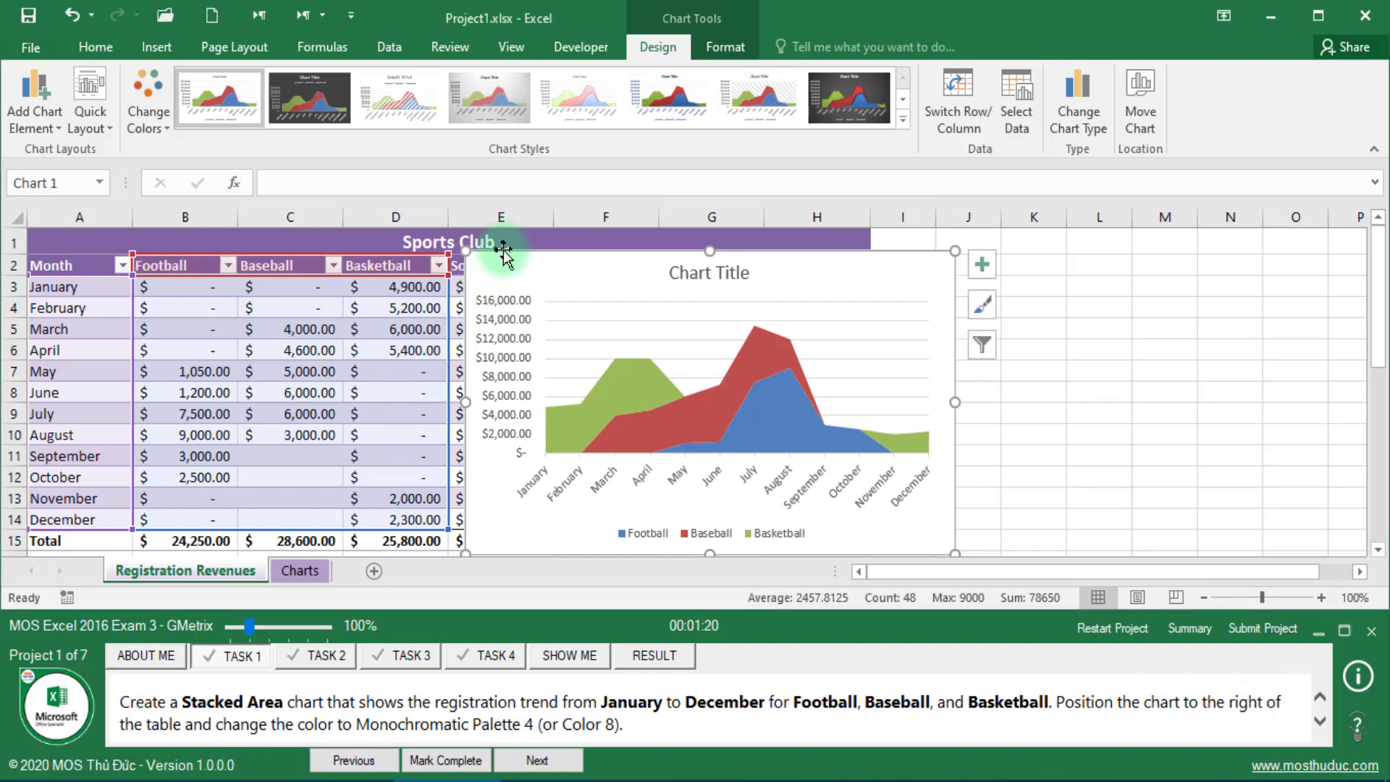
drag(503, 249, 918, 242)
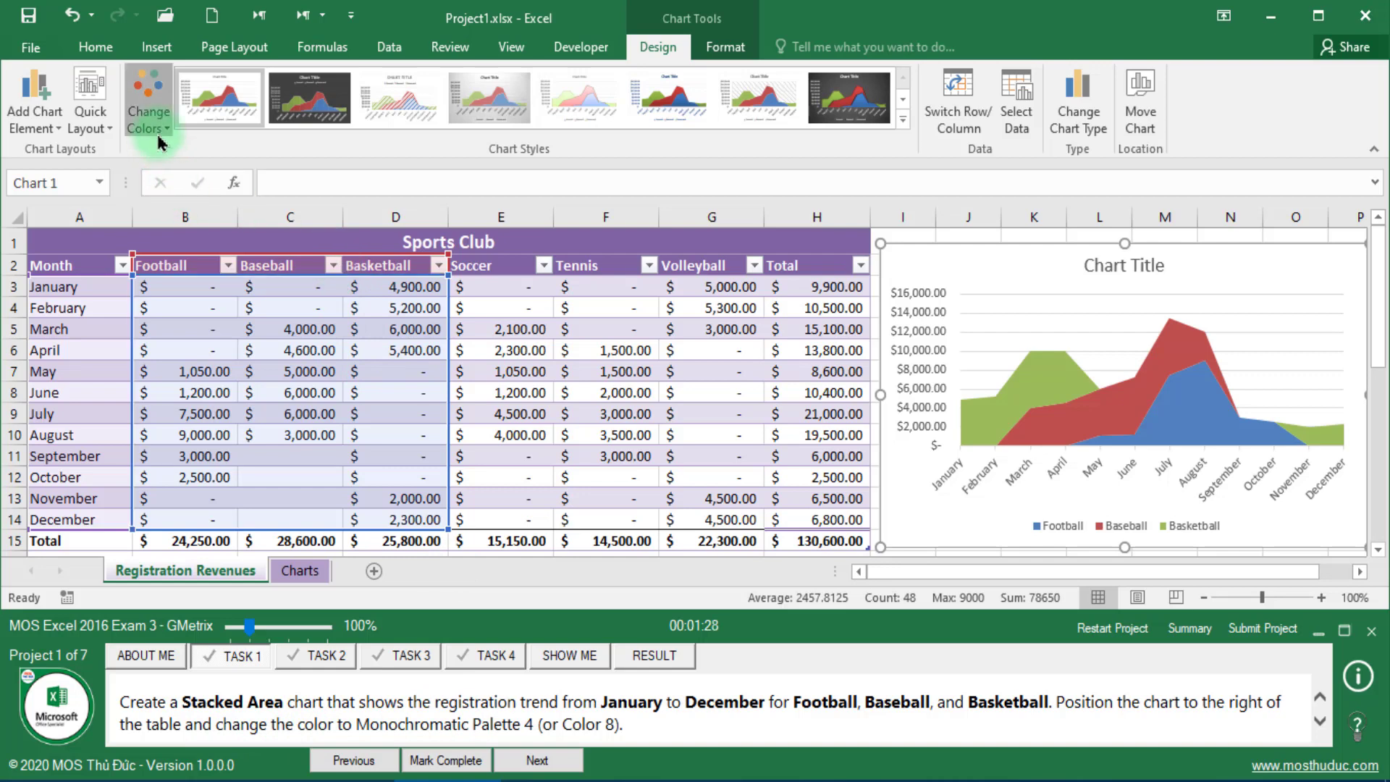
Step: Recolour the chart with Monochromatic Palette 4 and mark the task complete
click(148, 102)
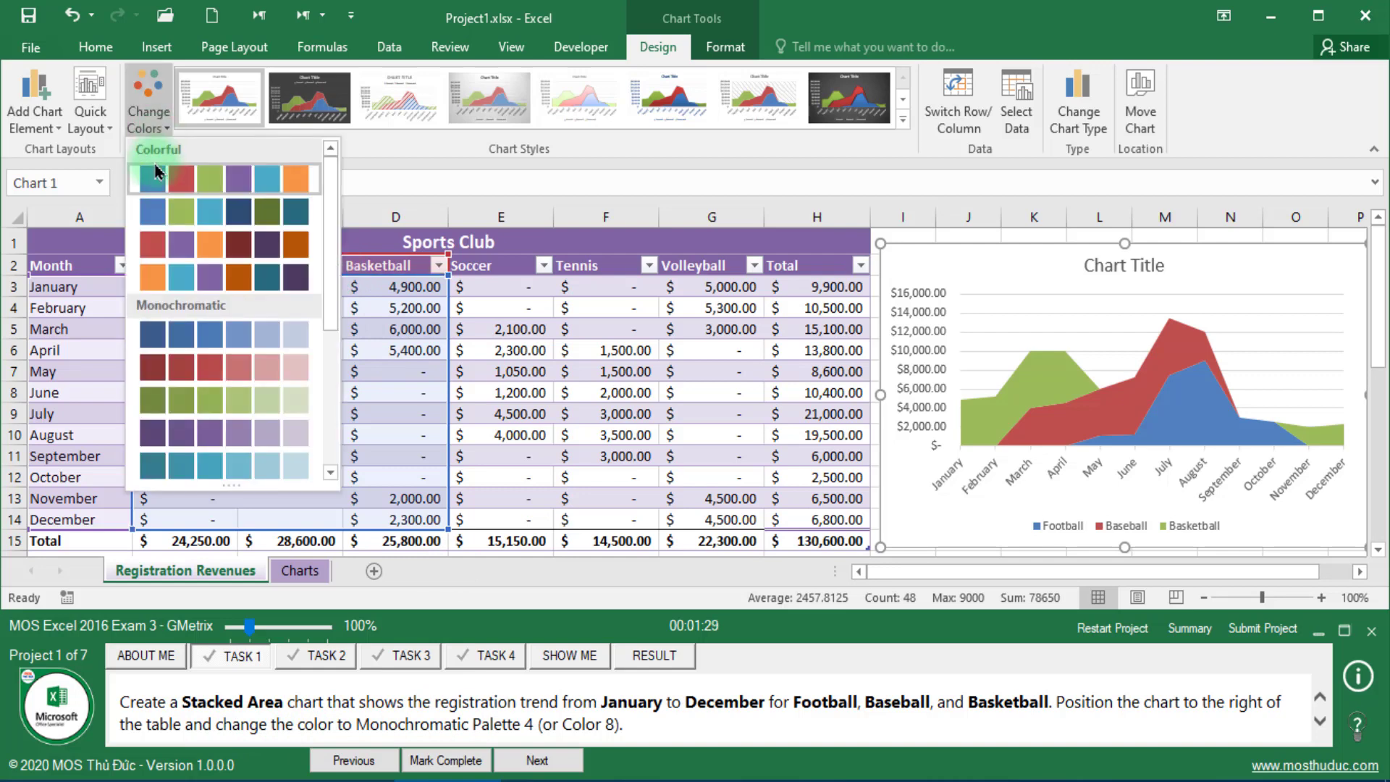
click(203, 435)
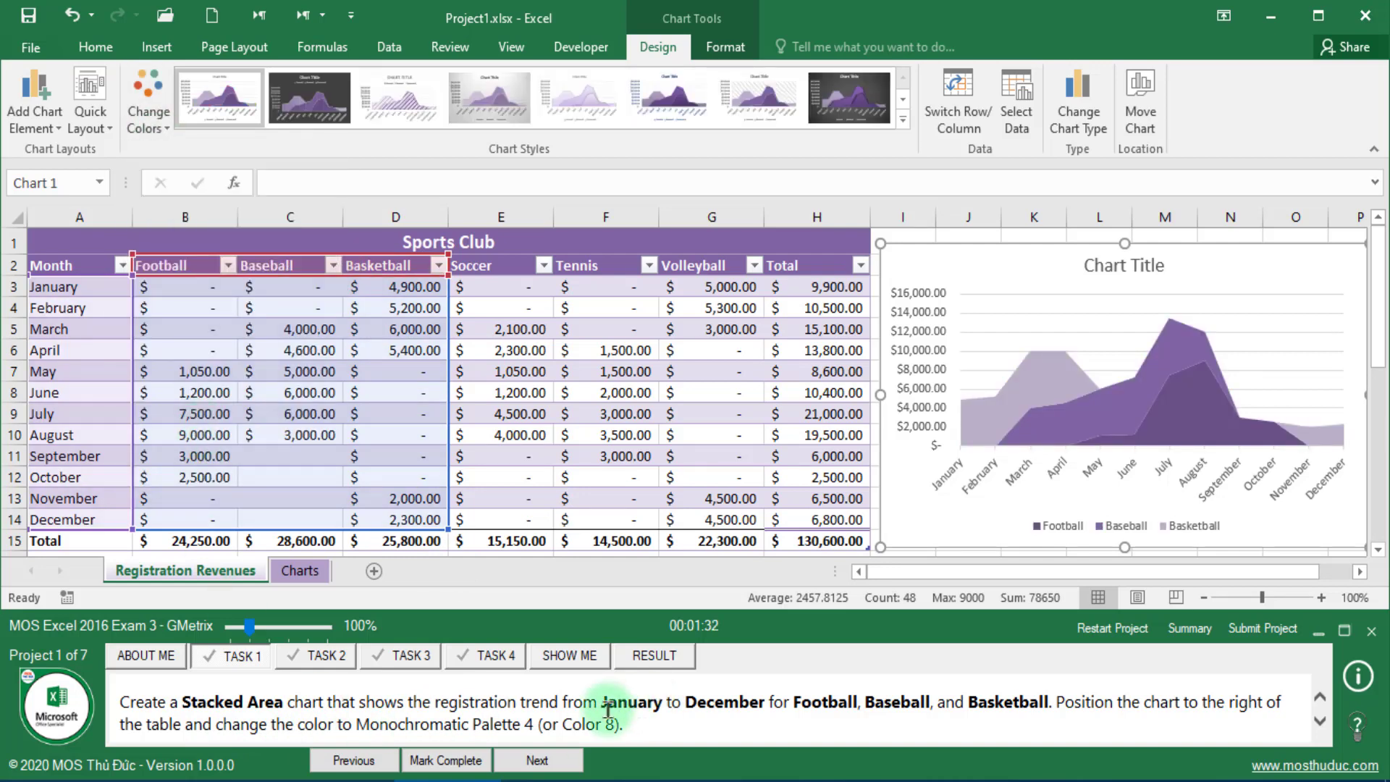
click(446, 761)
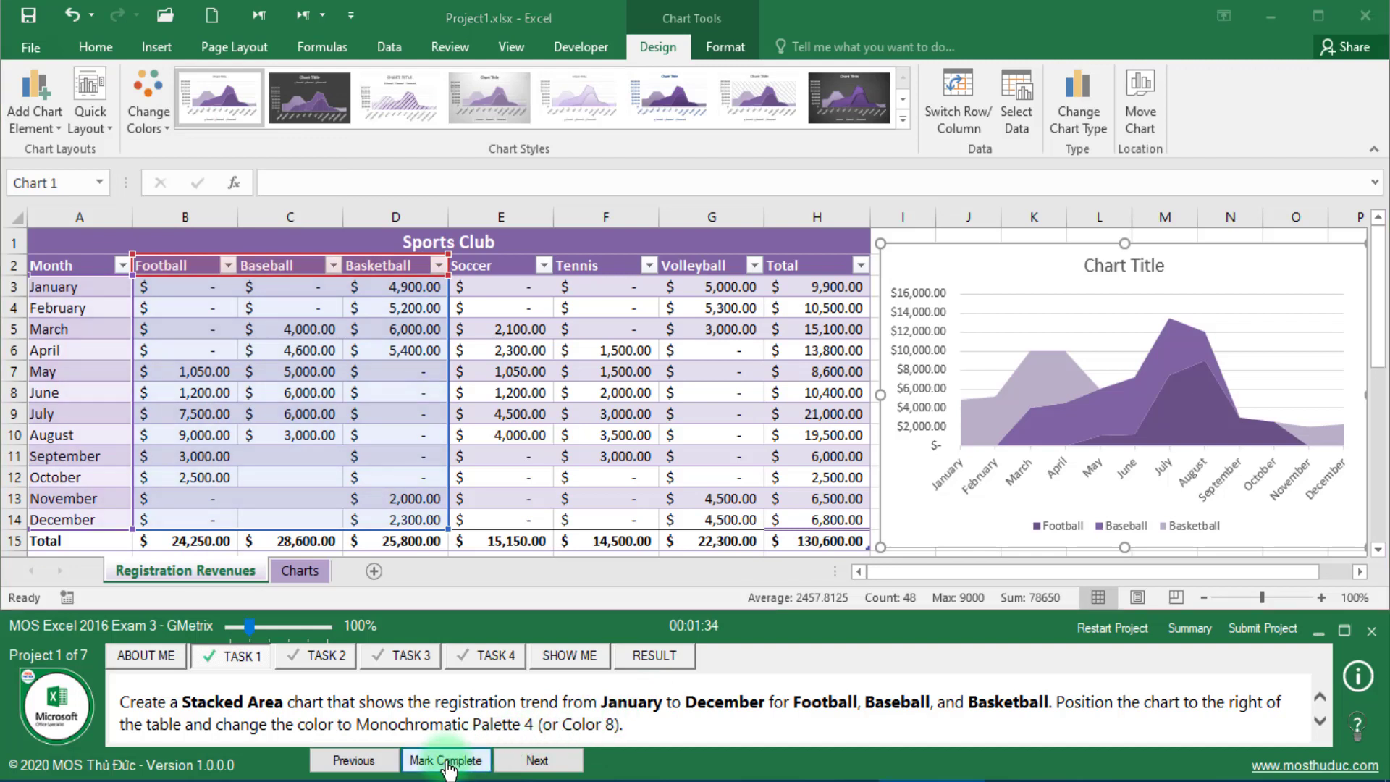
click(531, 758)
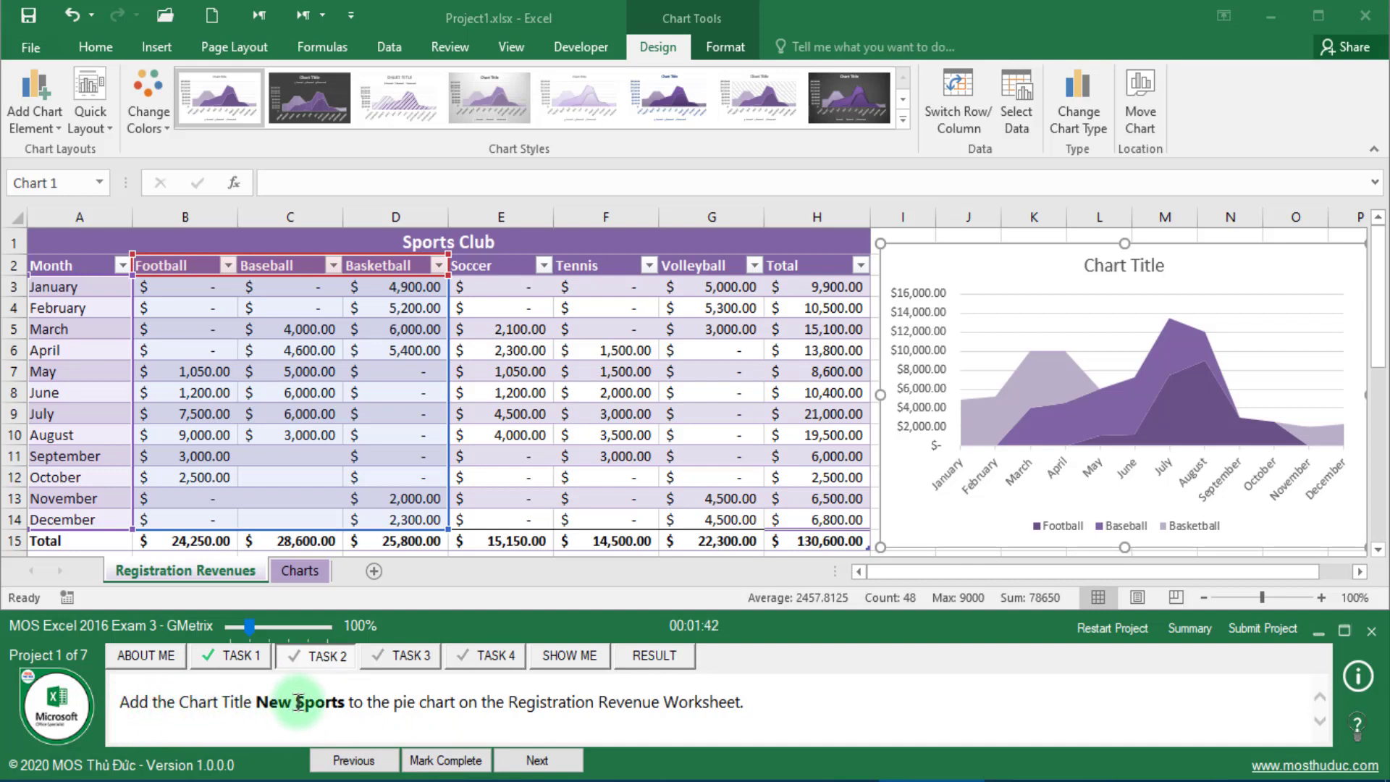
Step: Set the pie chart's title below the table to 'New Sports' and mark task 2 complete
drag(274, 706, 458, 702)
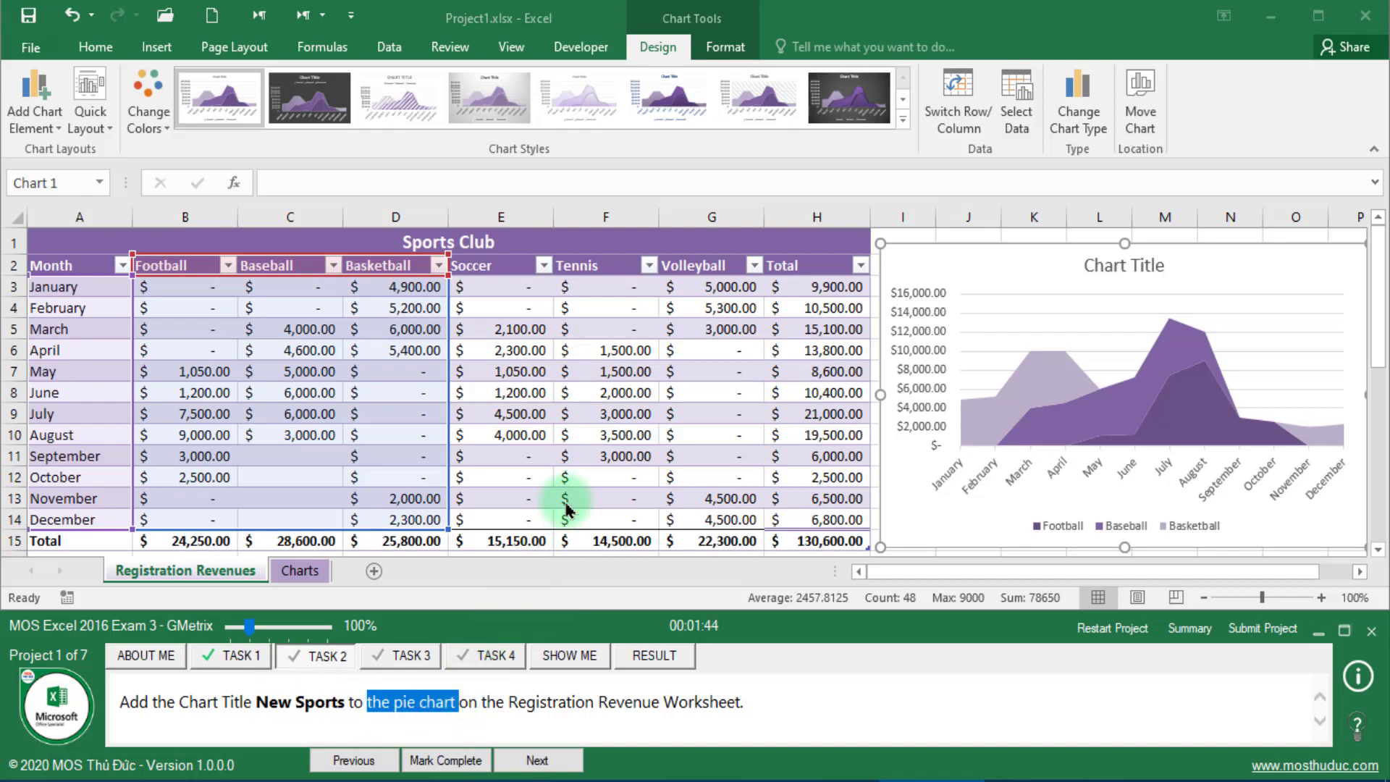
scroll(630, 507, down, 3)
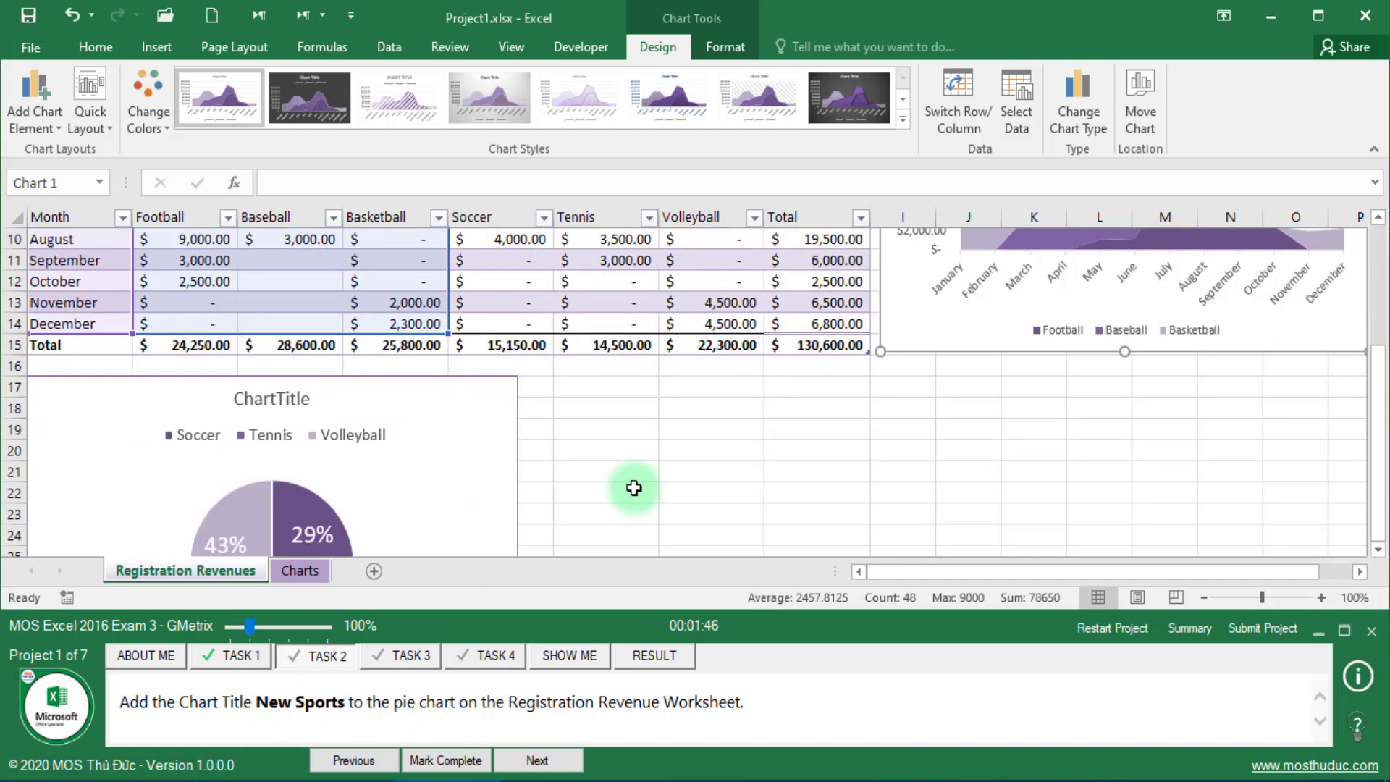
scroll(635, 487, down, 2)
scroll(627, 507, down, 1)
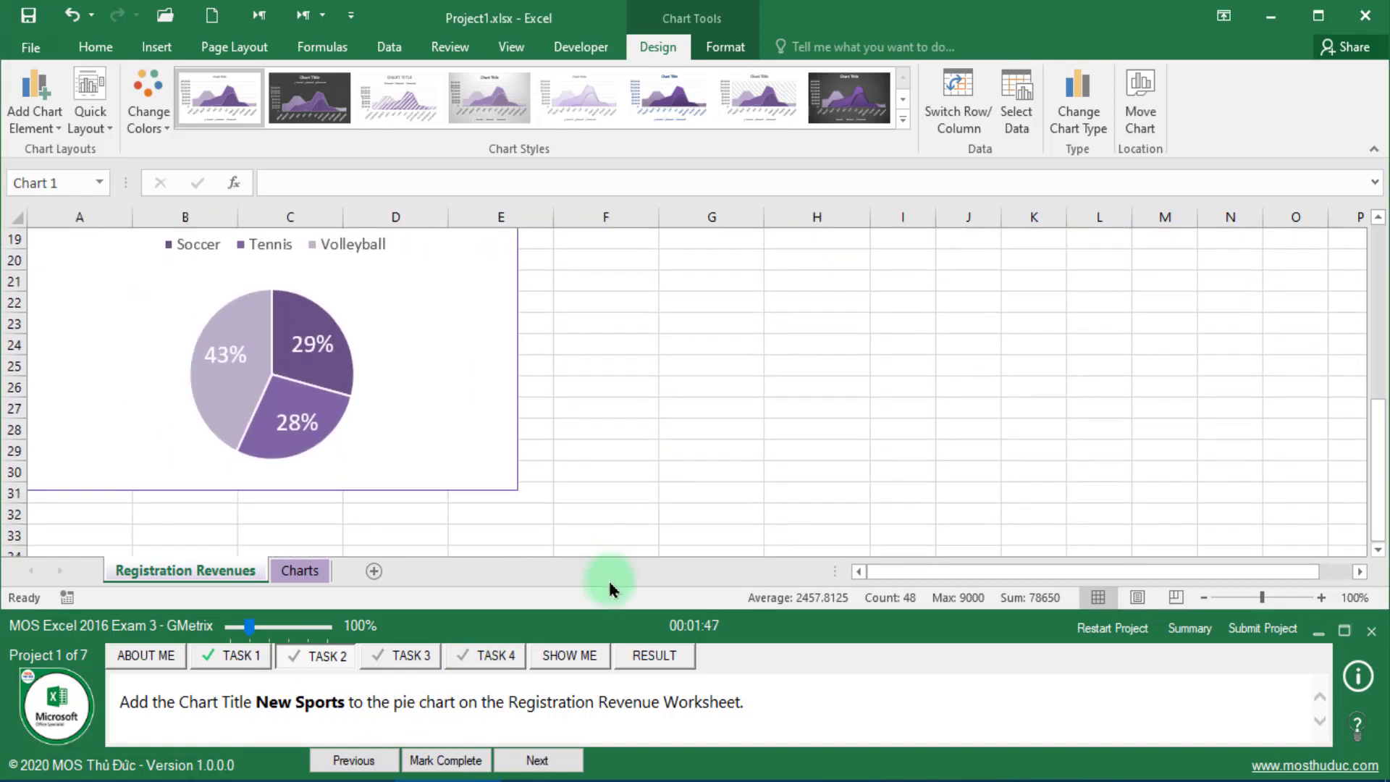
click(464, 457)
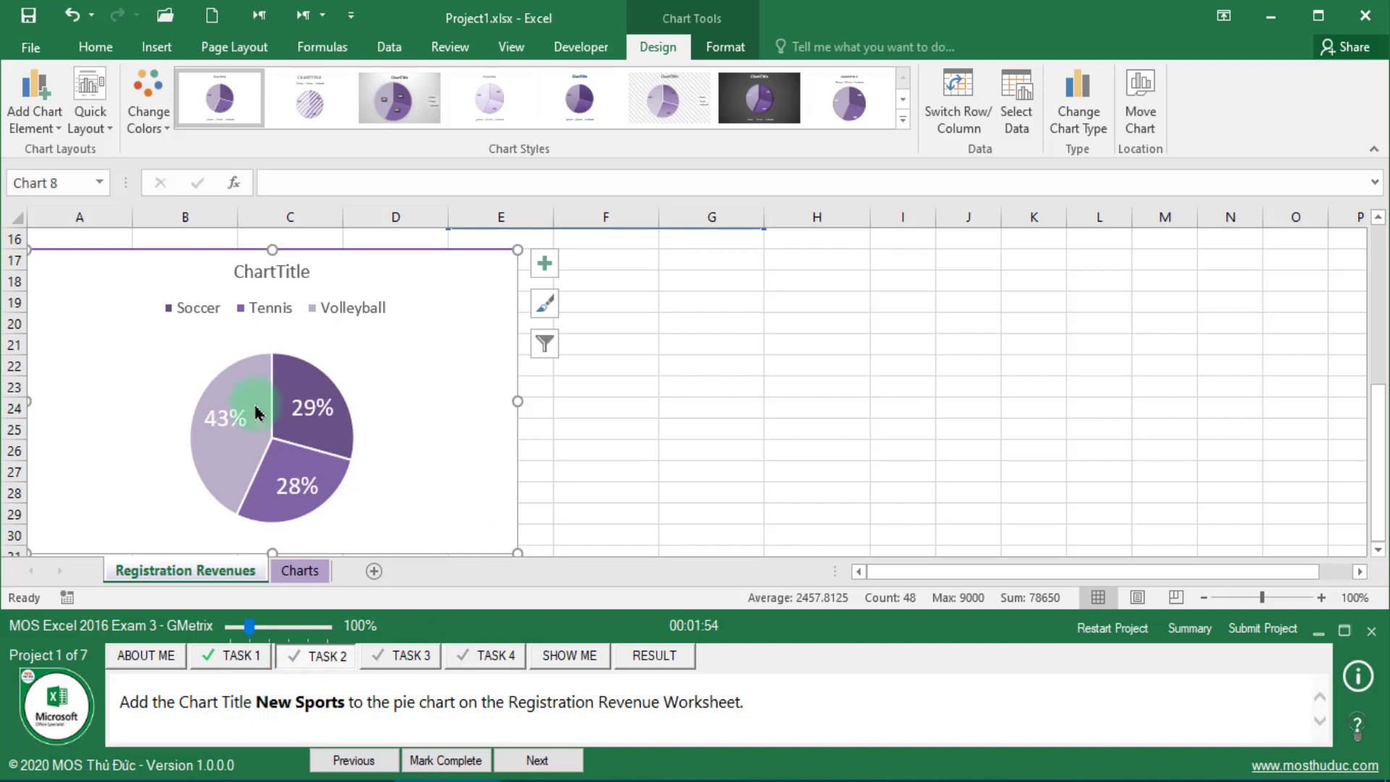
click(270, 274)
text(New Sports)
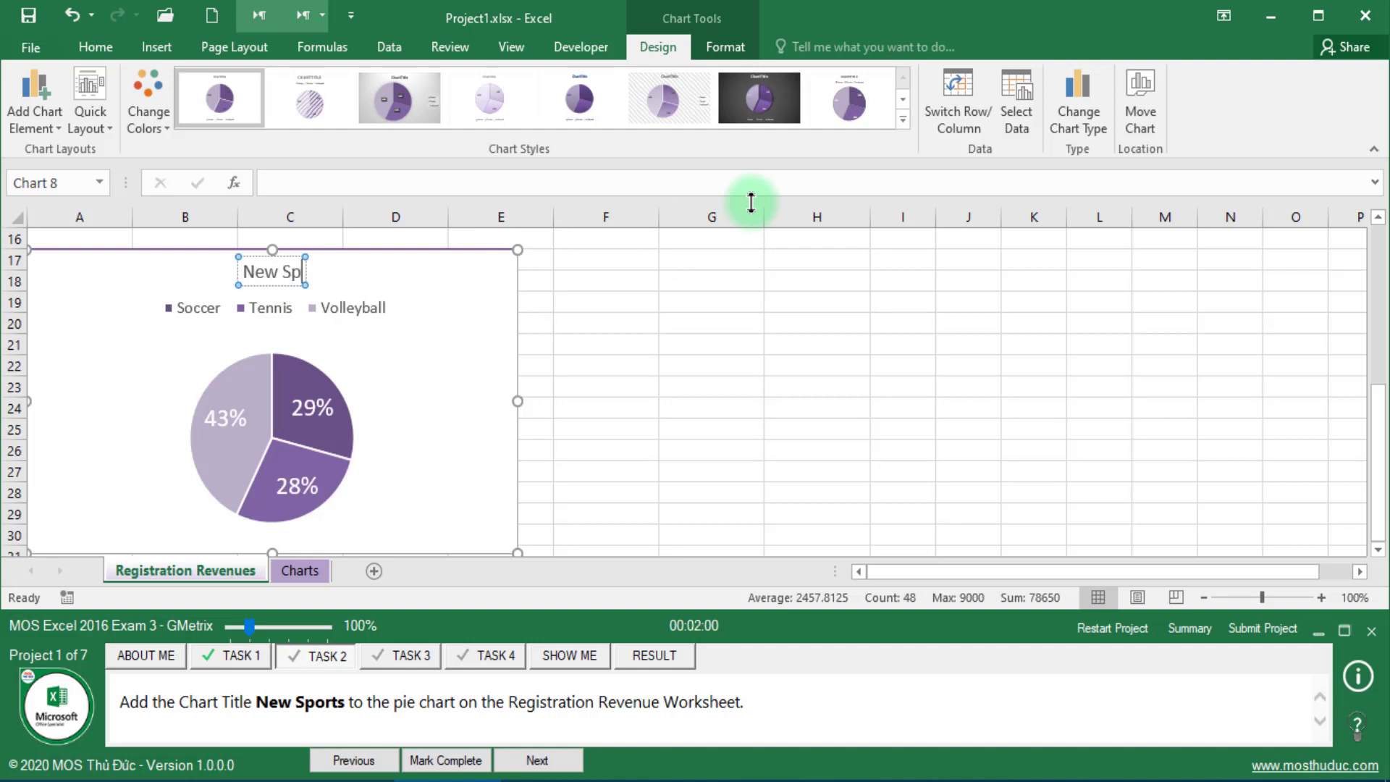
click(605, 365)
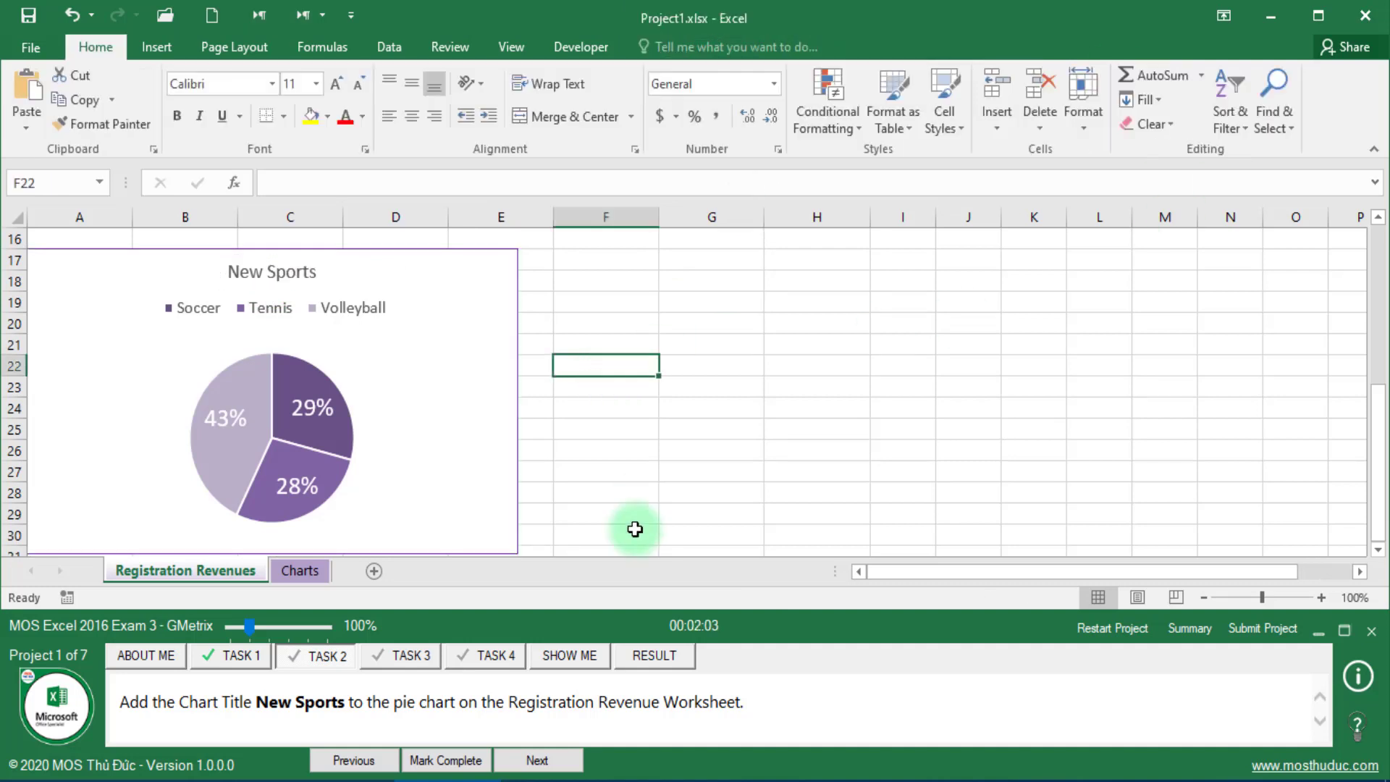
click(444, 760)
Step: Move the New Sports pie chart from Registration Revenues to the Charts worksheet
click(510, 762)
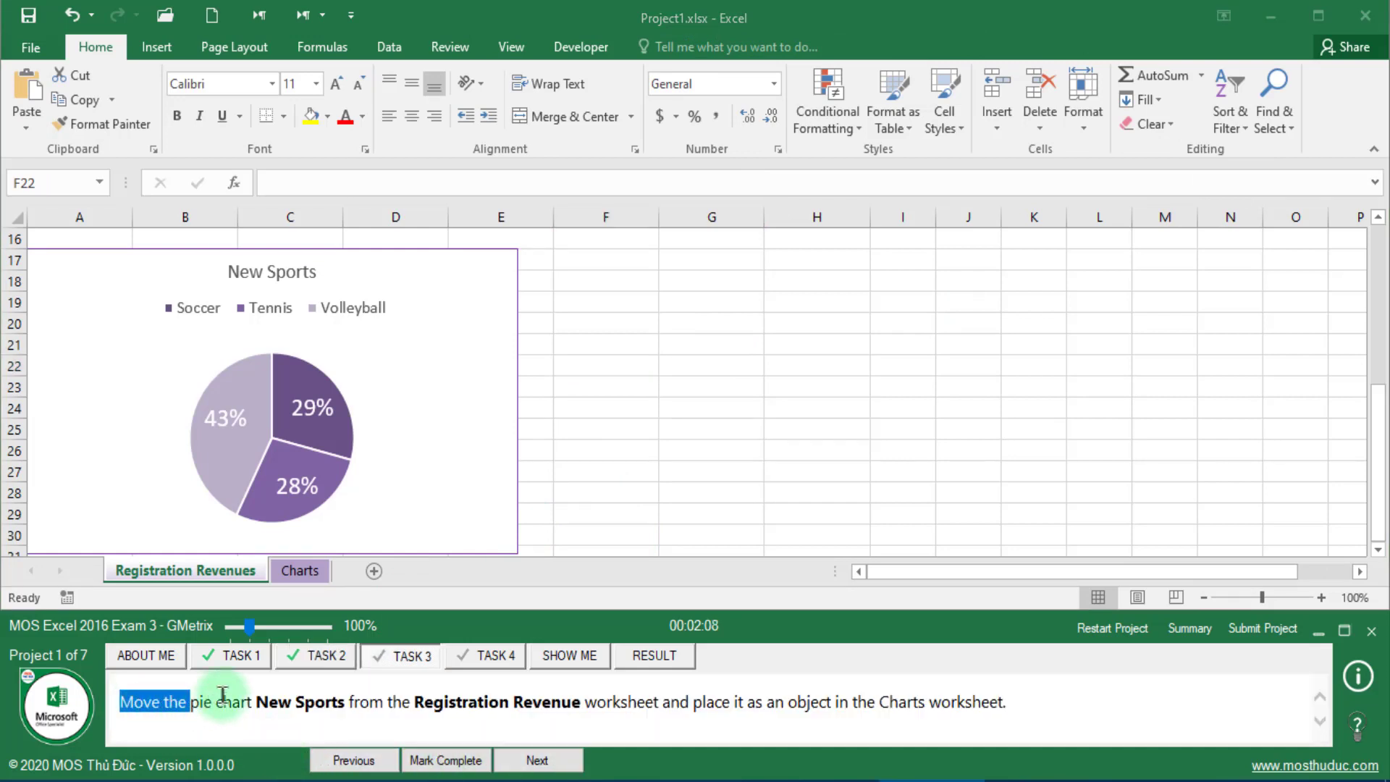
drag(222, 699, 306, 700)
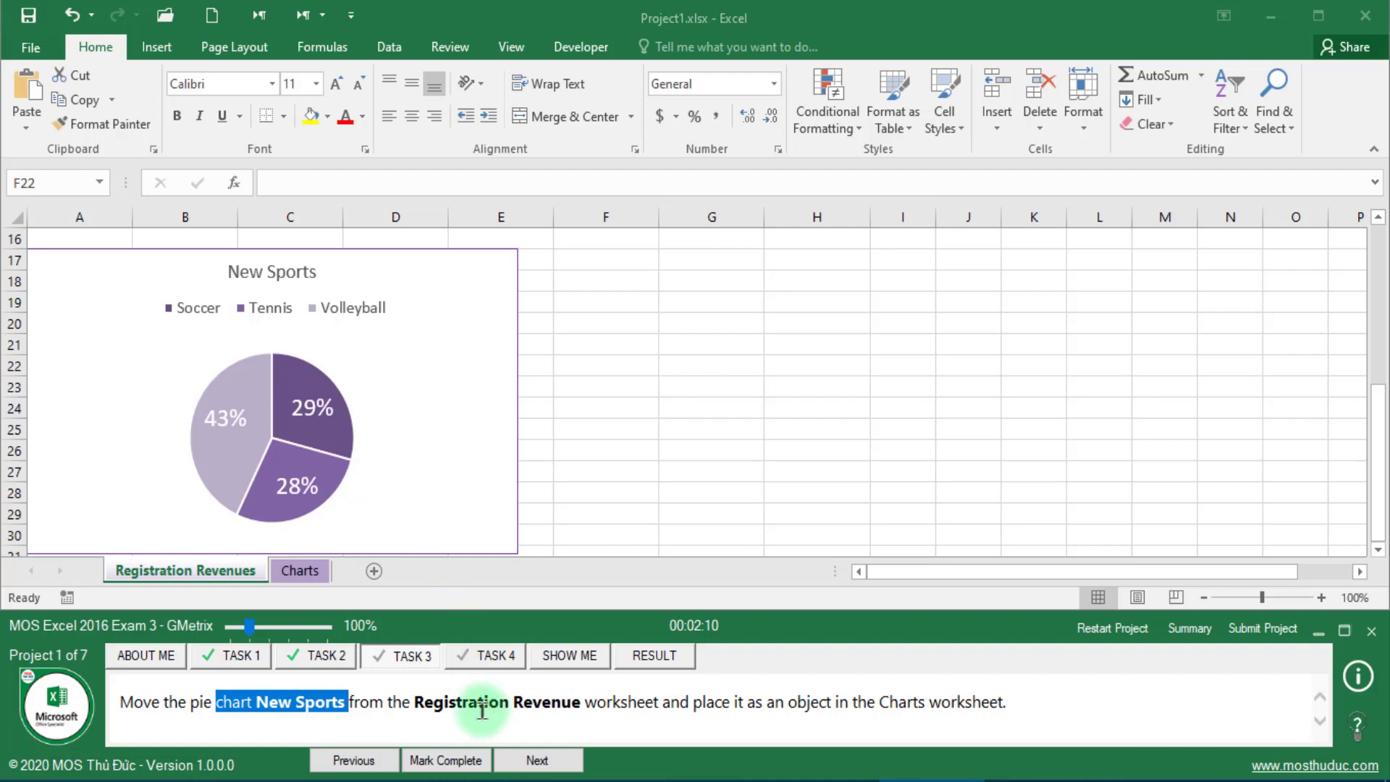
drag(388, 702, 915, 698)
click(497, 471)
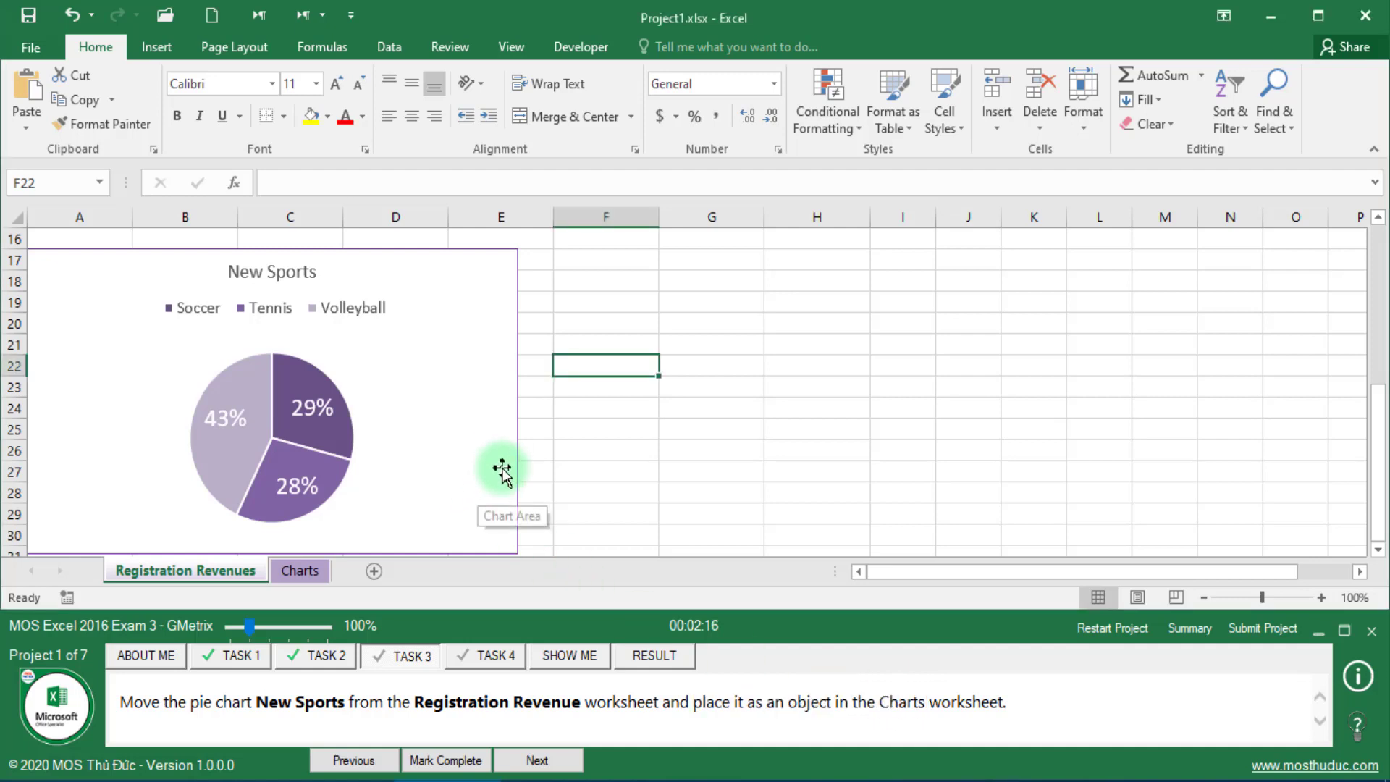
click(504, 442)
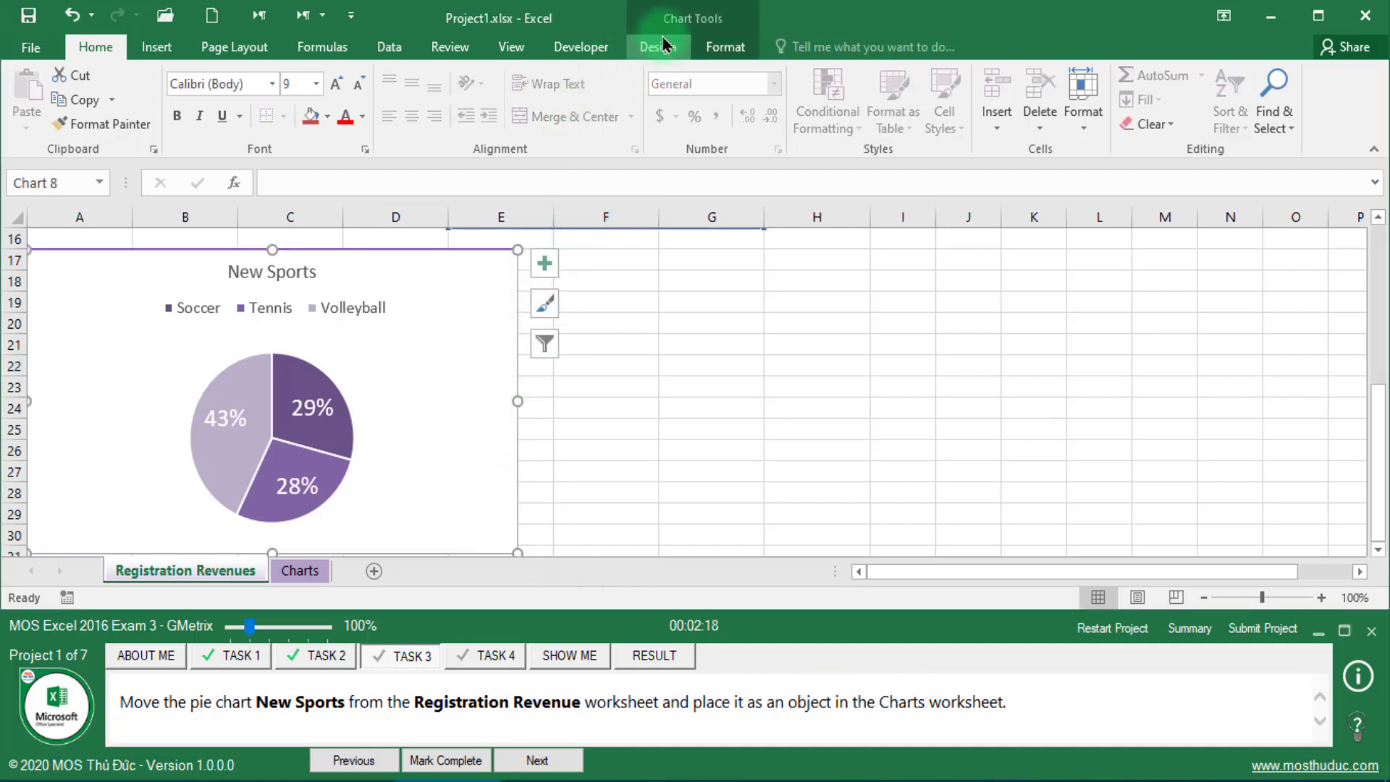
click(663, 45)
click(1148, 119)
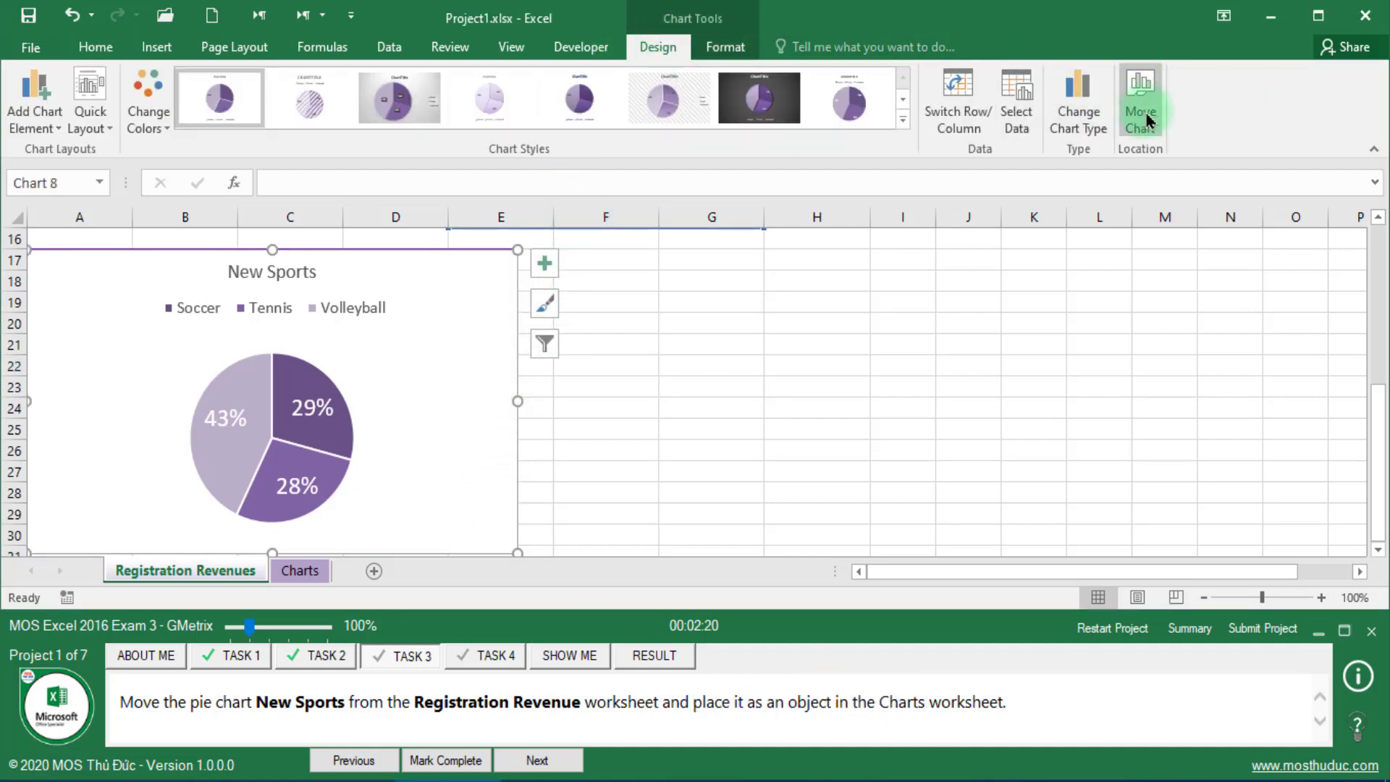
click(995, 391)
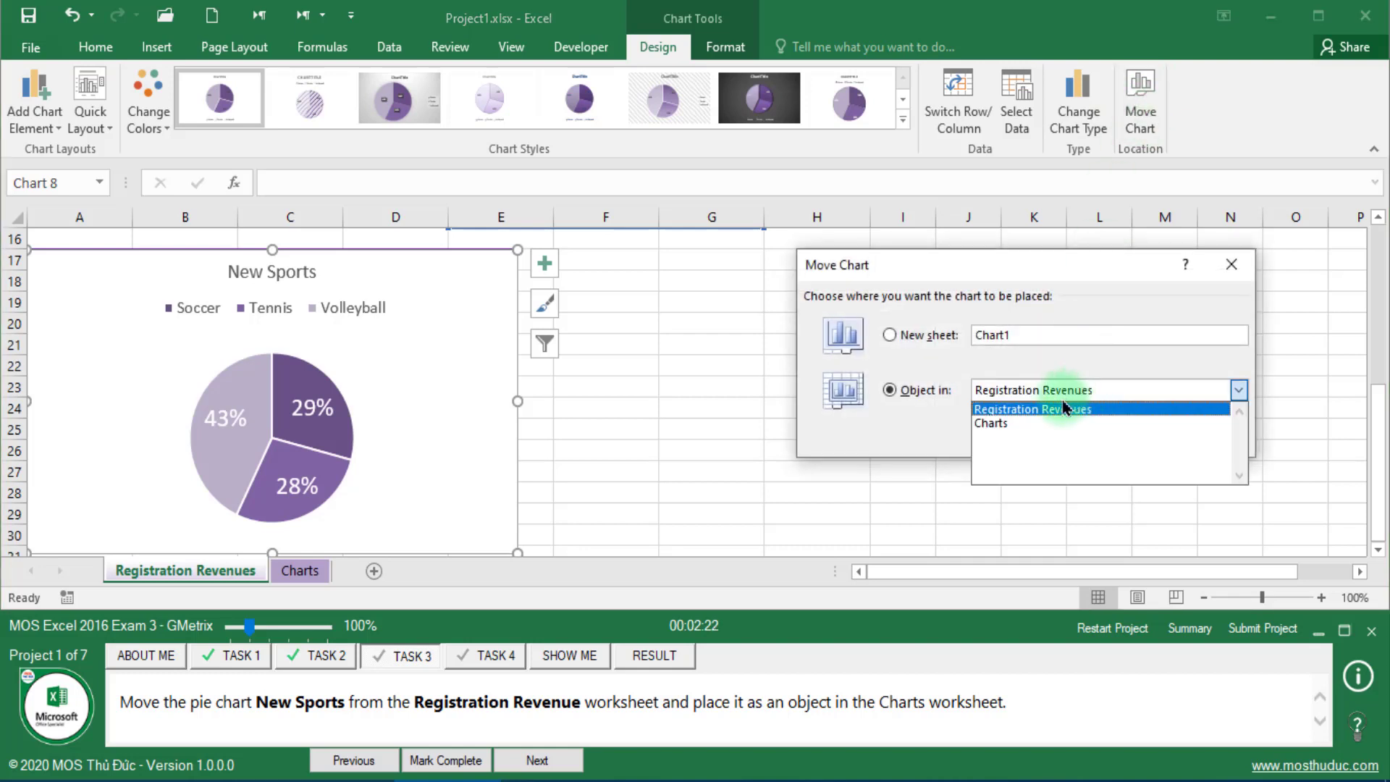
click(1027, 426)
click(1094, 434)
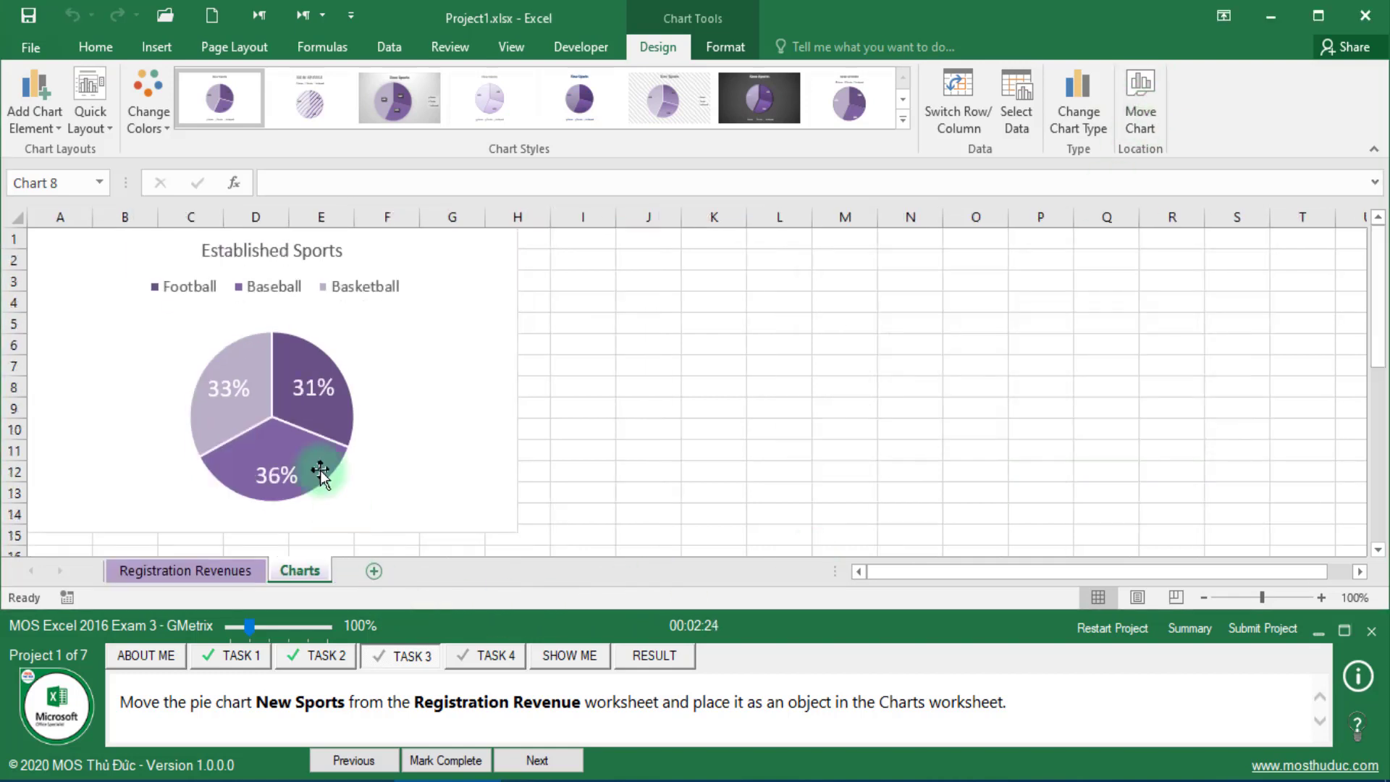
Step: Confirm the chart now sits on the Charts sheet and mark the task complete
click(201, 572)
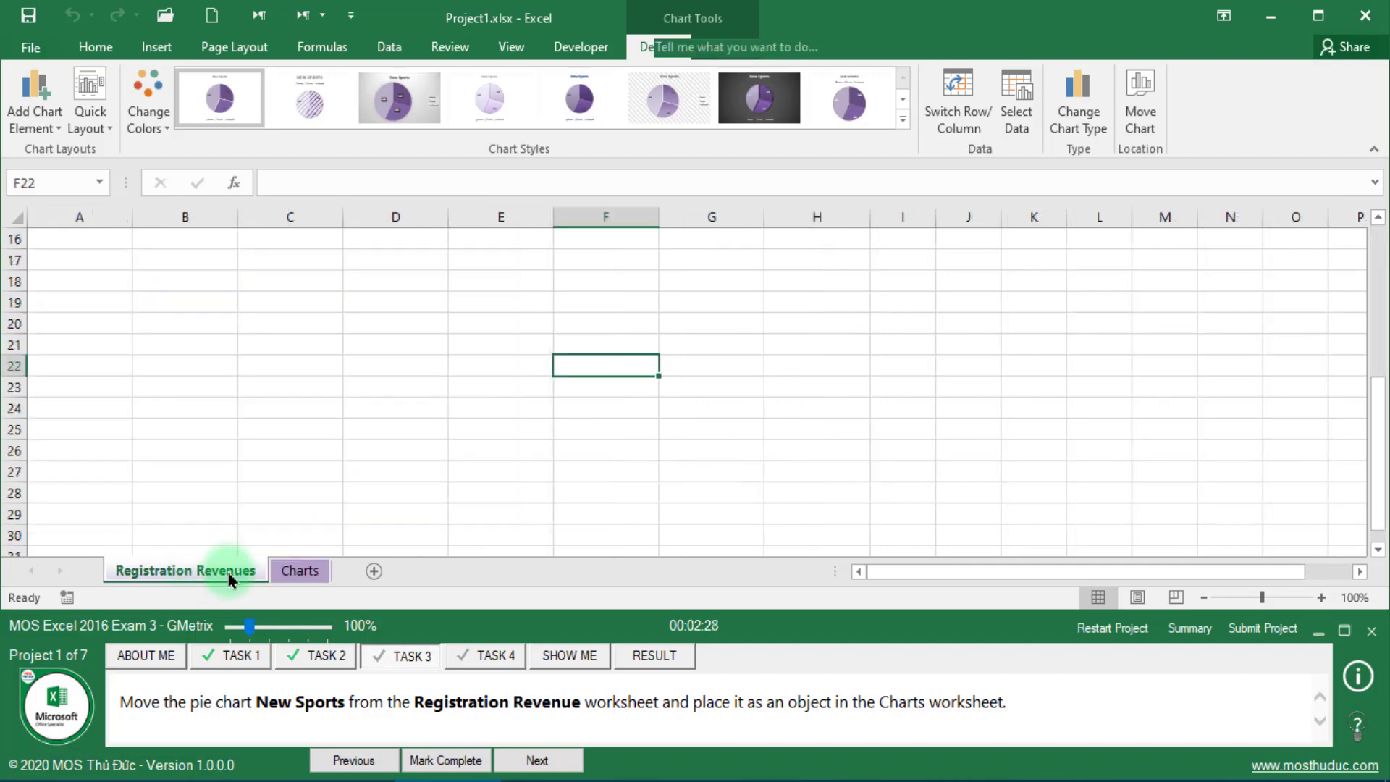
click(293, 571)
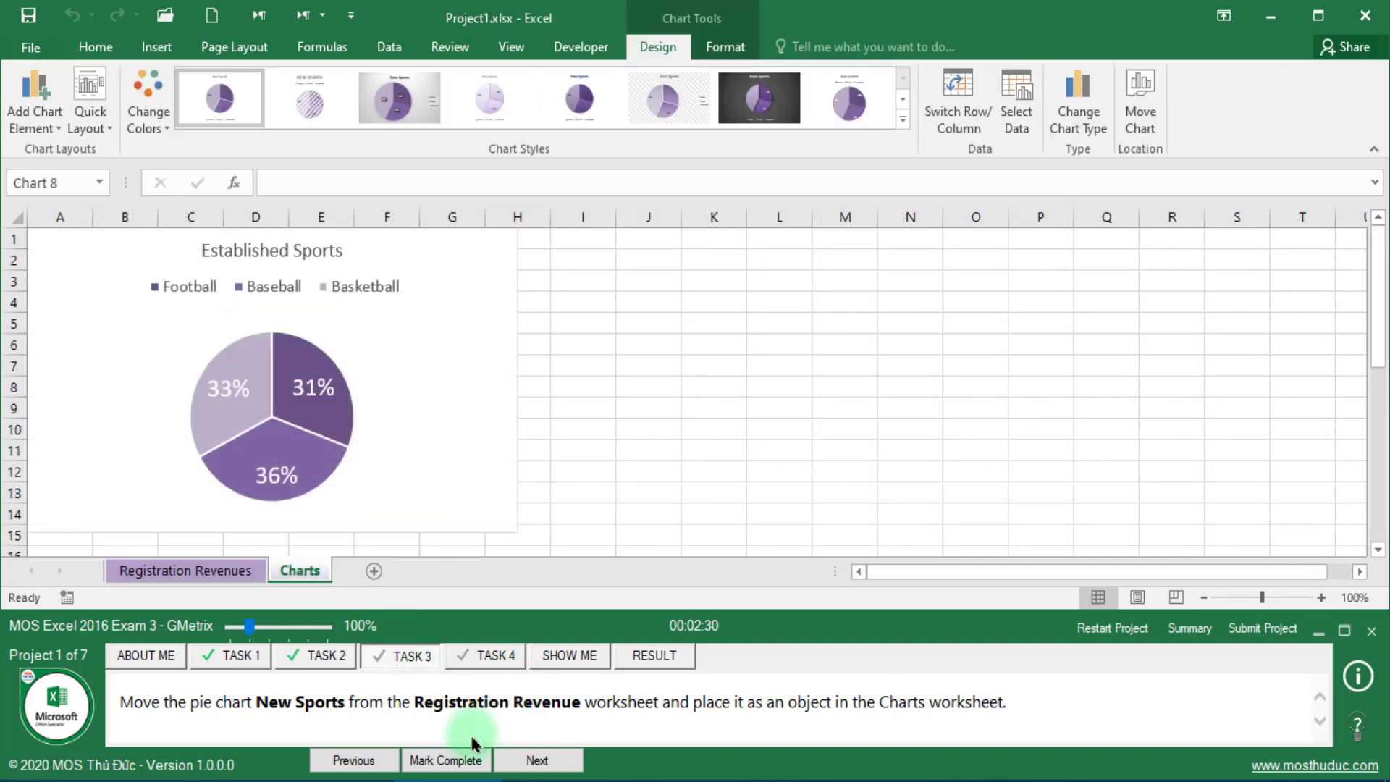
click(464, 759)
click(516, 758)
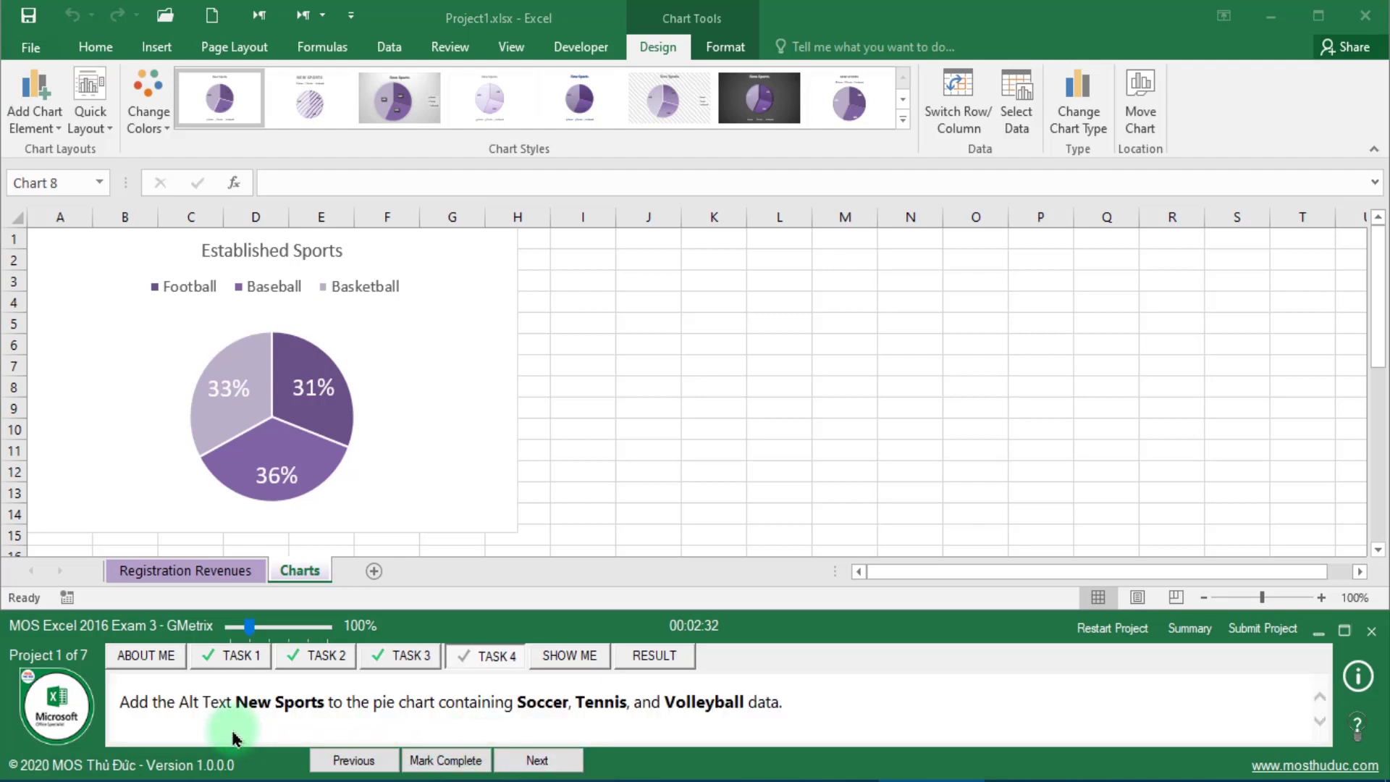
Step: Open the chart's Alt Text fields under Format Chart Area Size & Properties, checking the hint
right_click(460, 480)
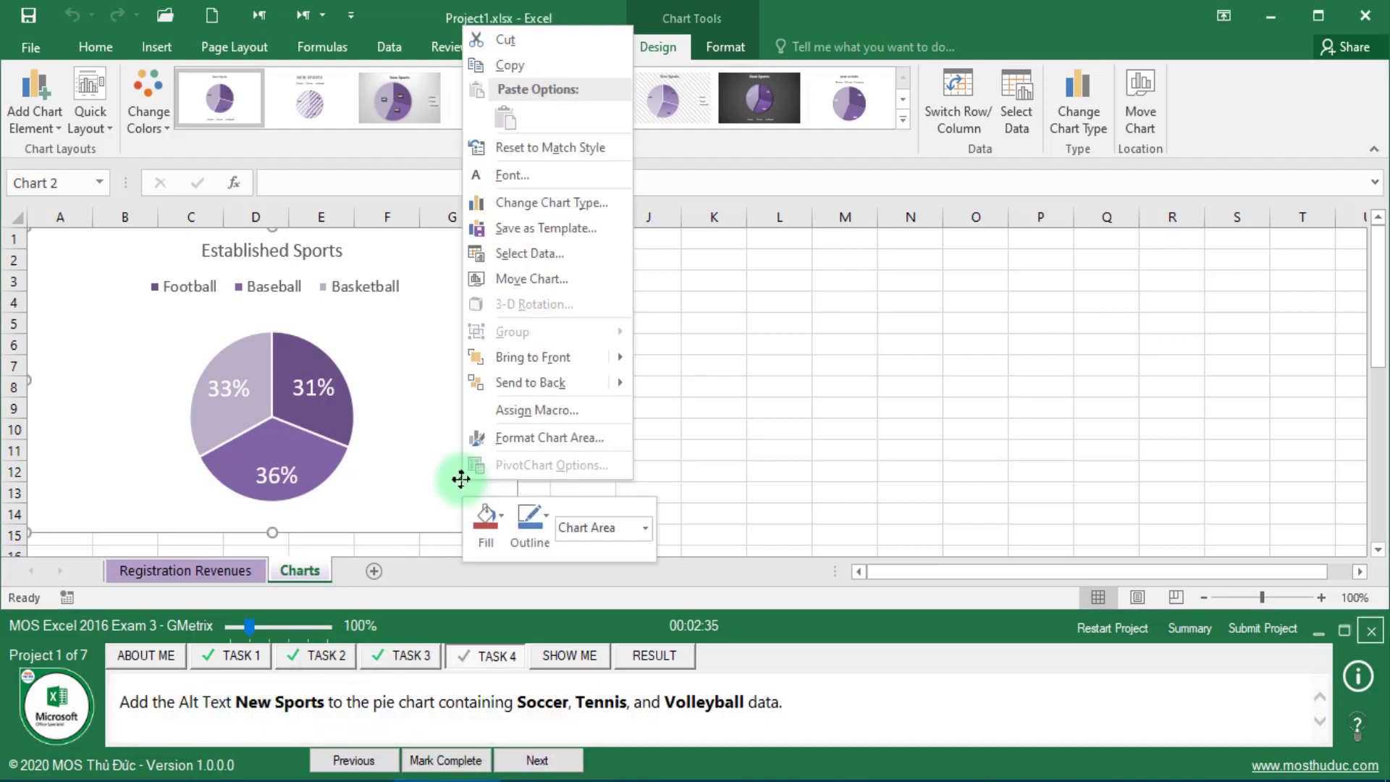
click(548, 438)
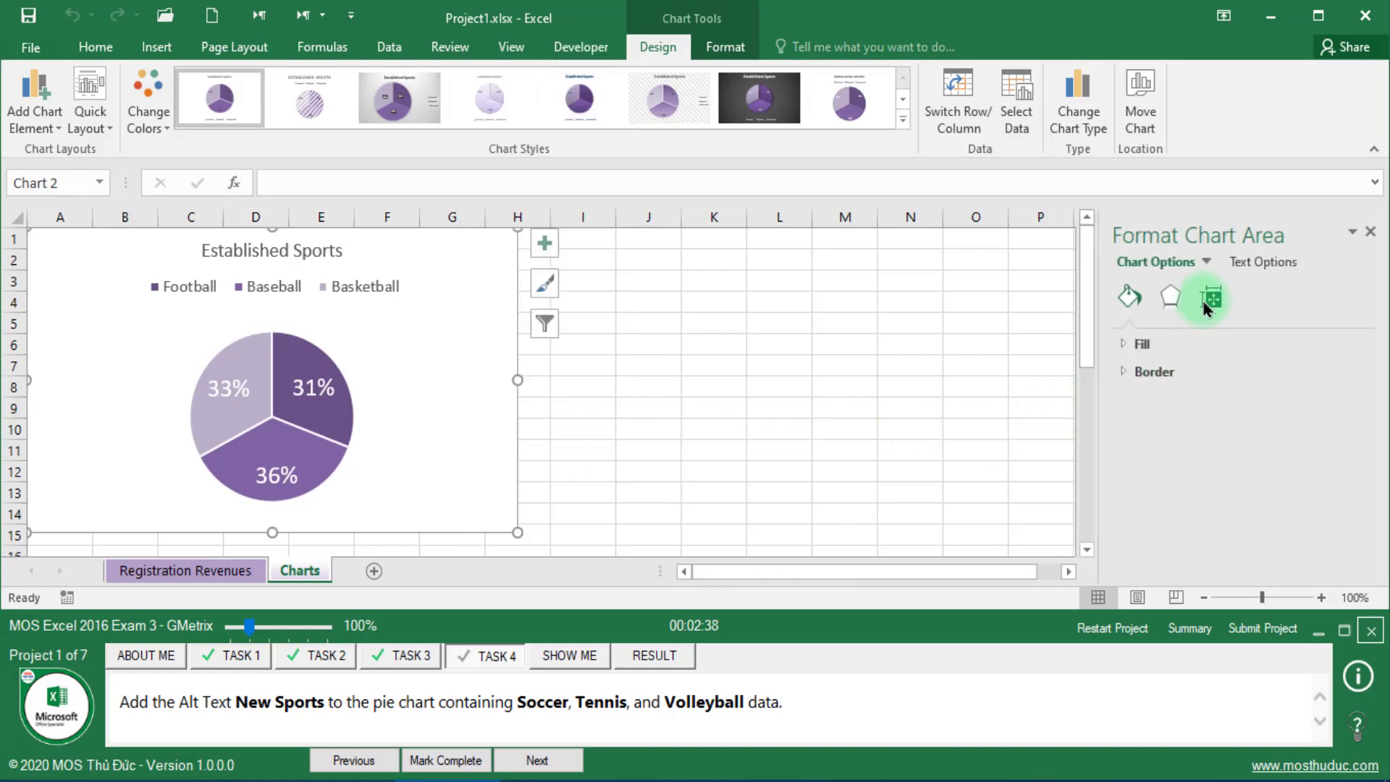
click(1206, 302)
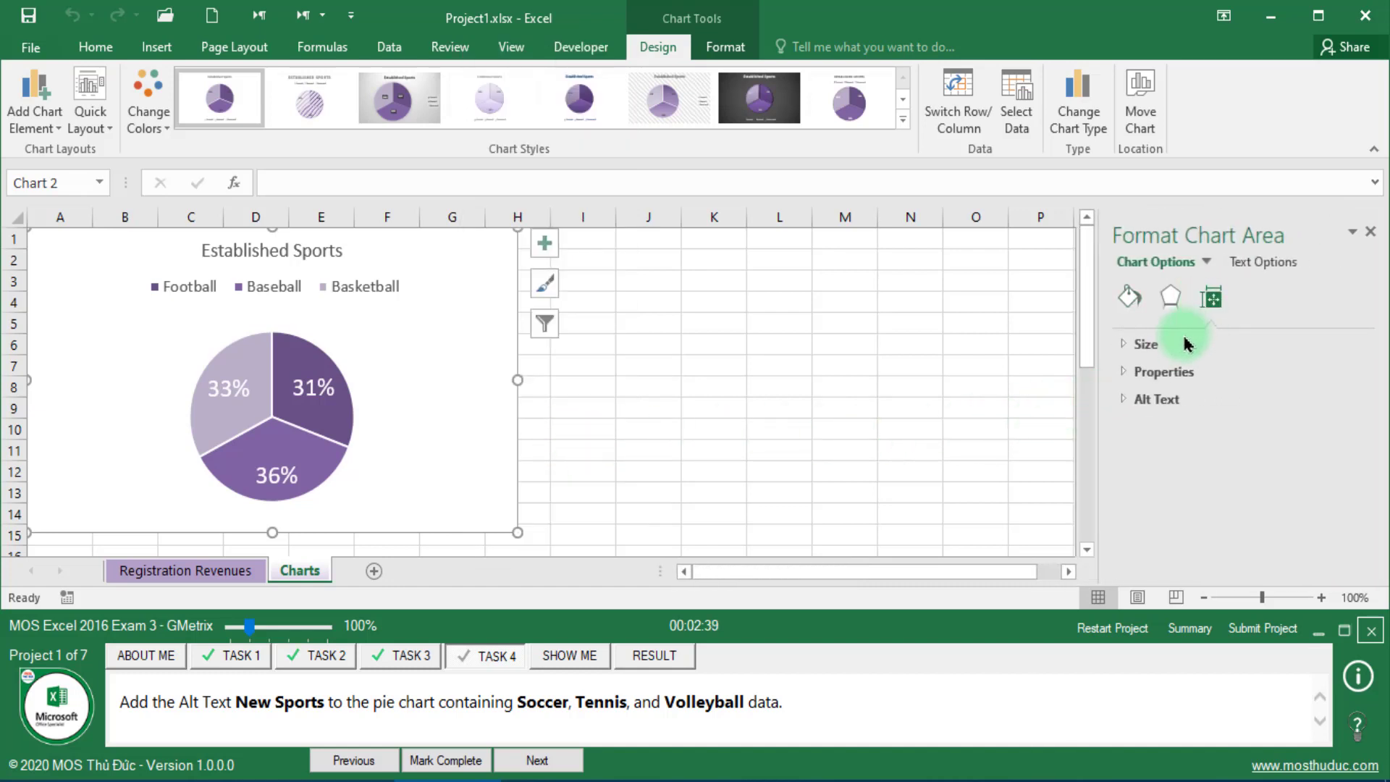
click(1124, 399)
drag(177, 702, 320, 696)
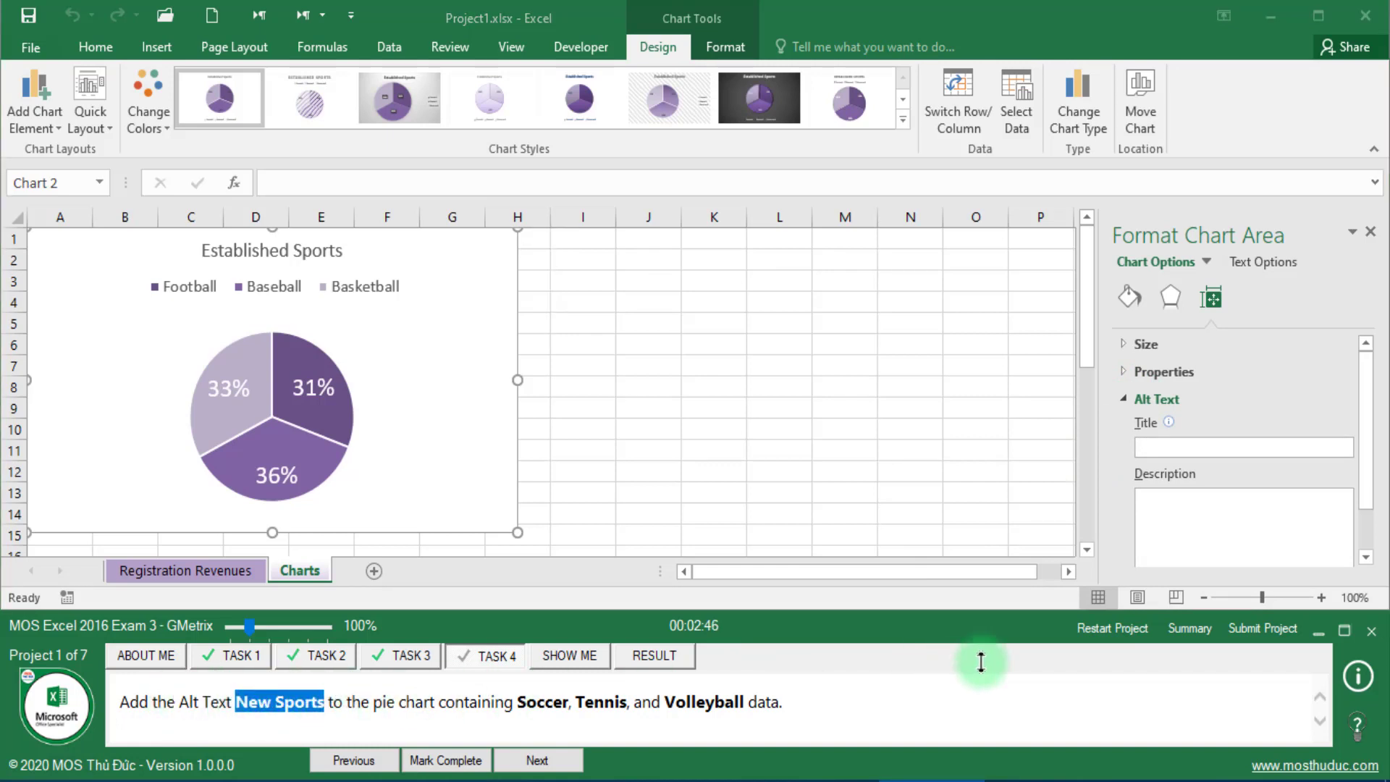
click(1343, 630)
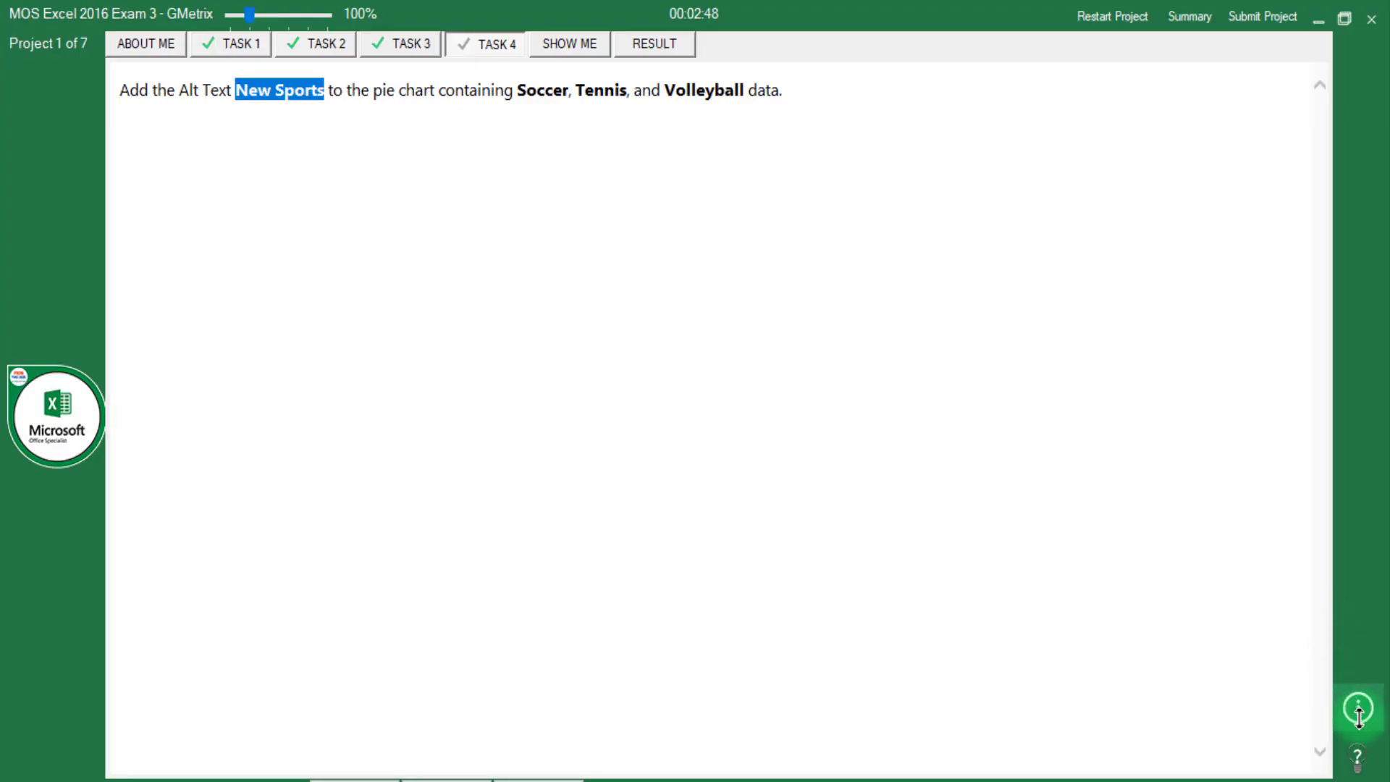
click(1356, 754)
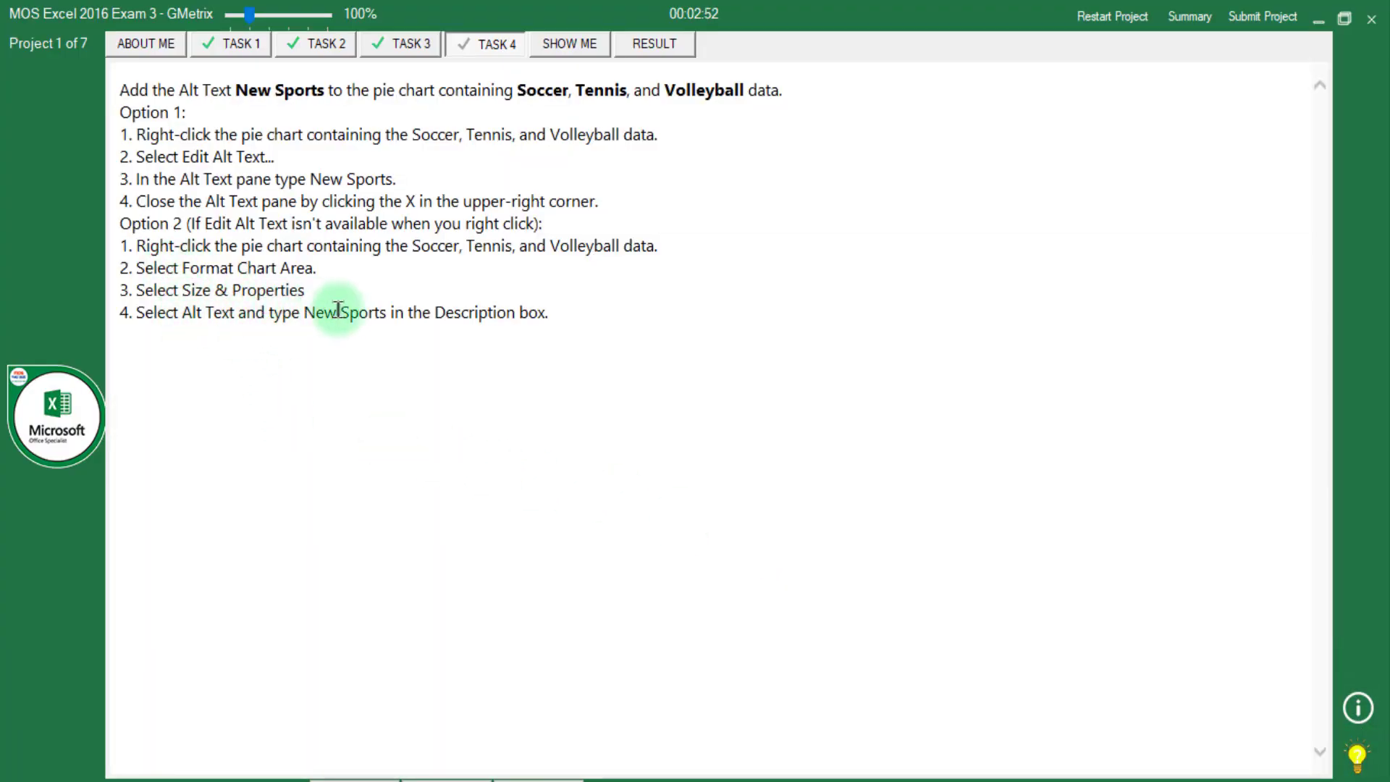
drag(445, 304, 537, 301)
click(512, 322)
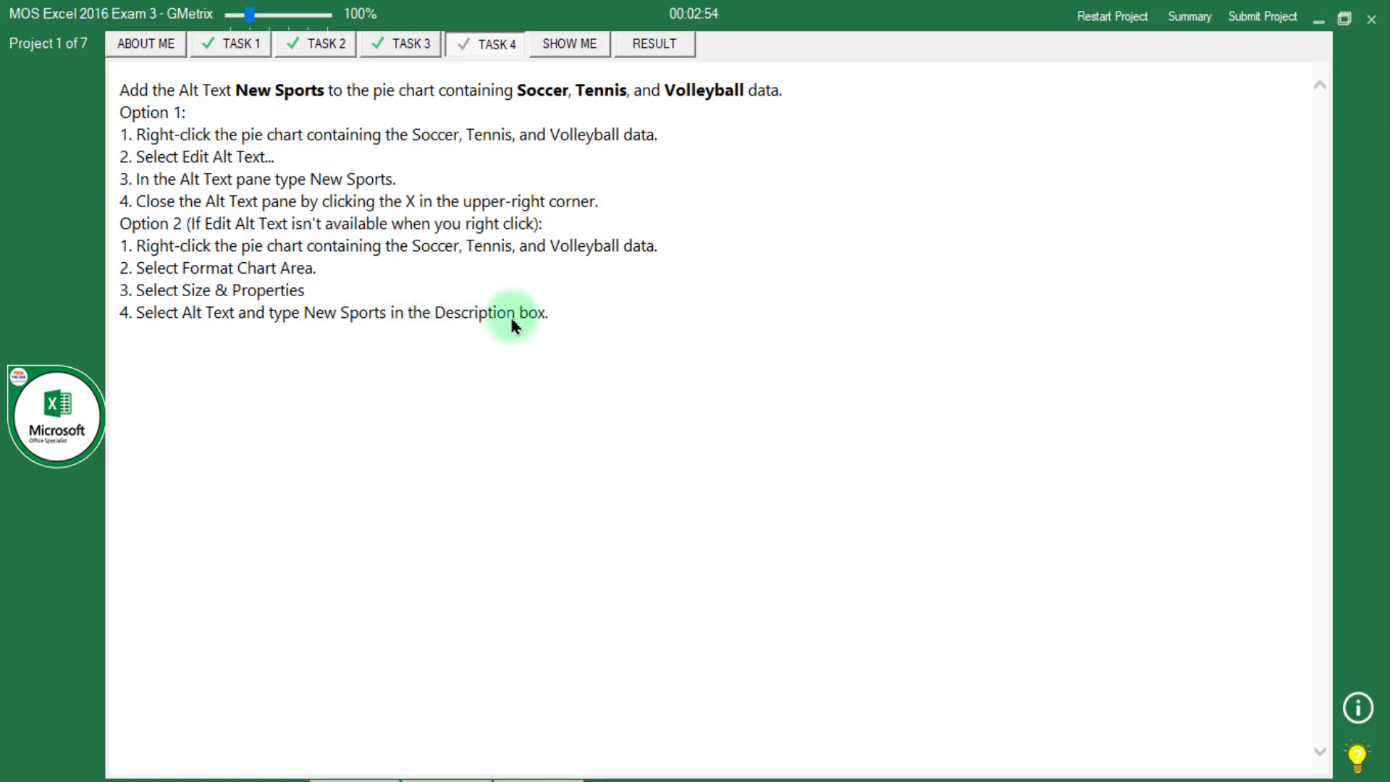
drag(434, 312, 487, 341)
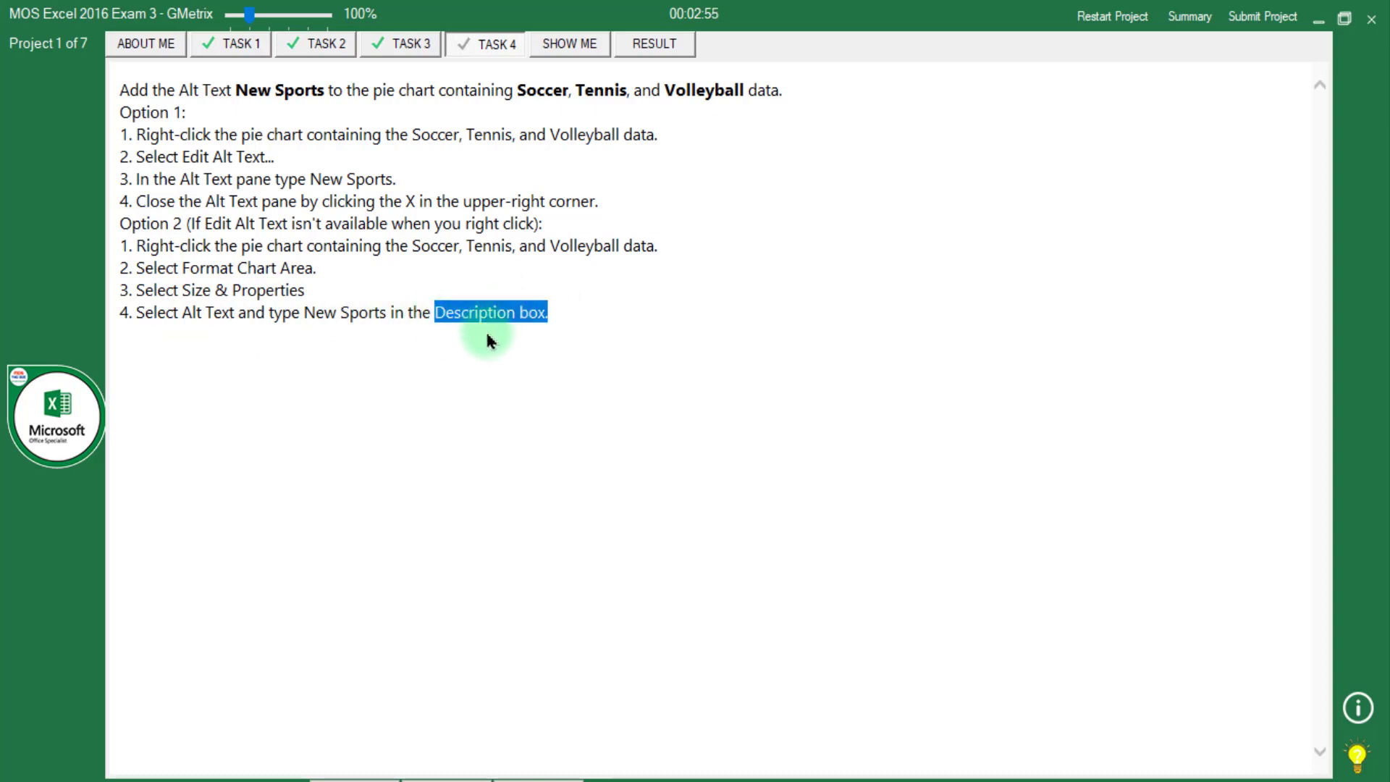
click(1345, 18)
Step: Enter 'New Sports' as the Alt Text description, mark complete, and submit Project 1
click(1188, 533)
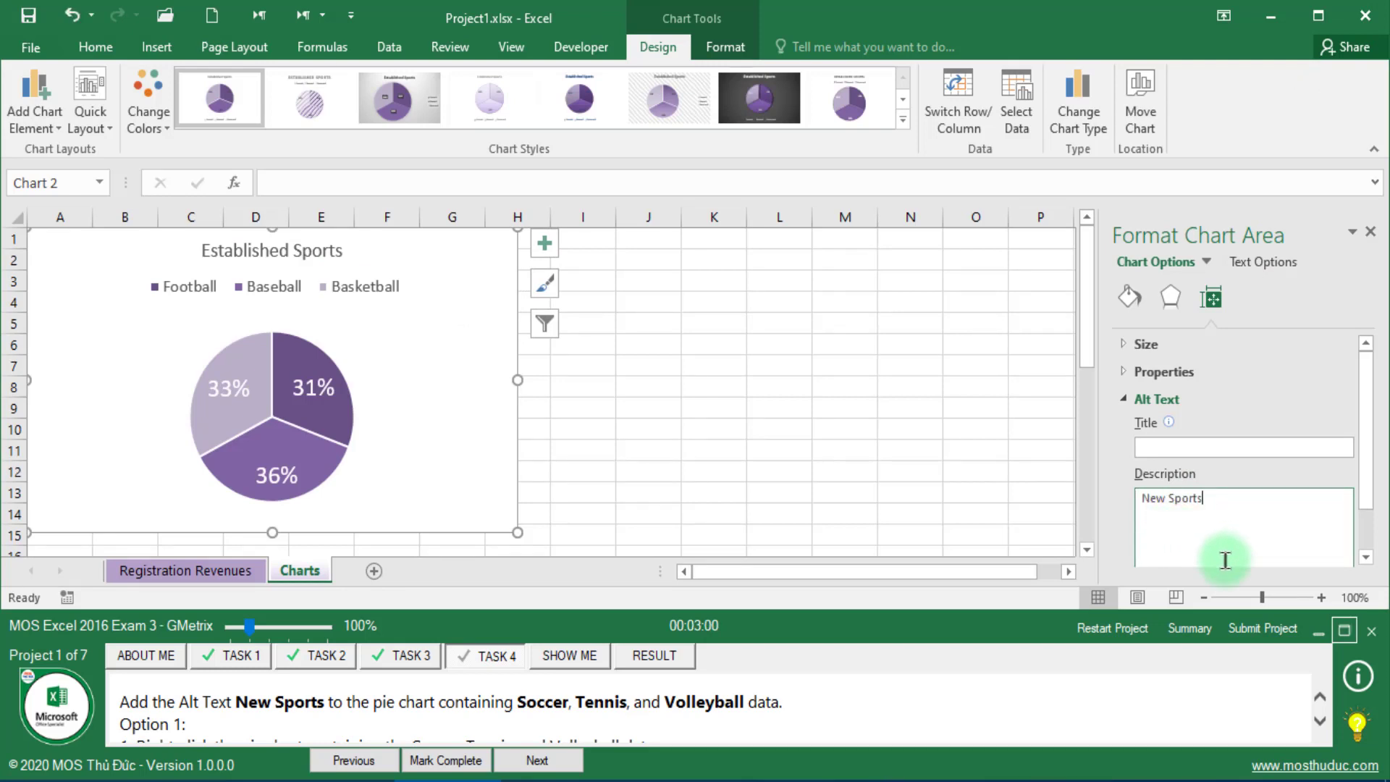
click(959, 489)
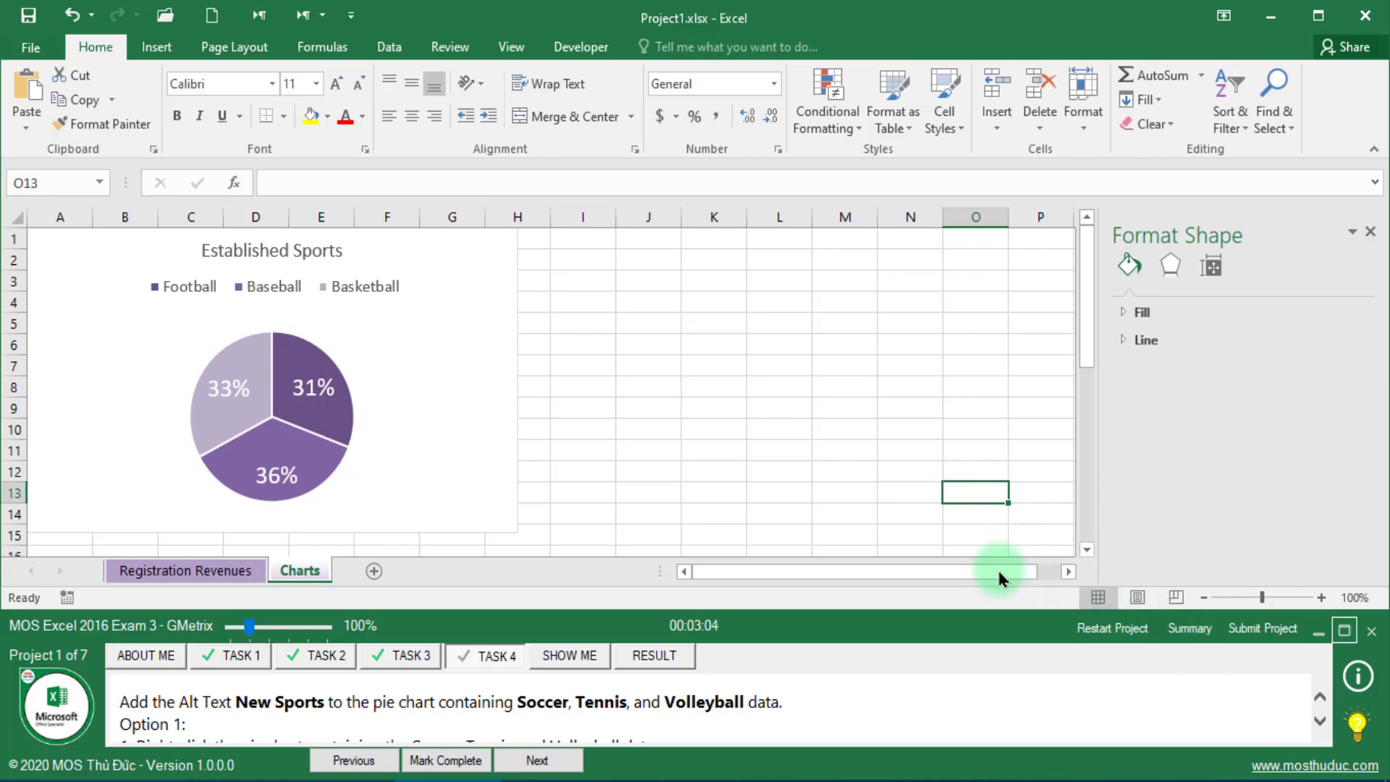
click(481, 763)
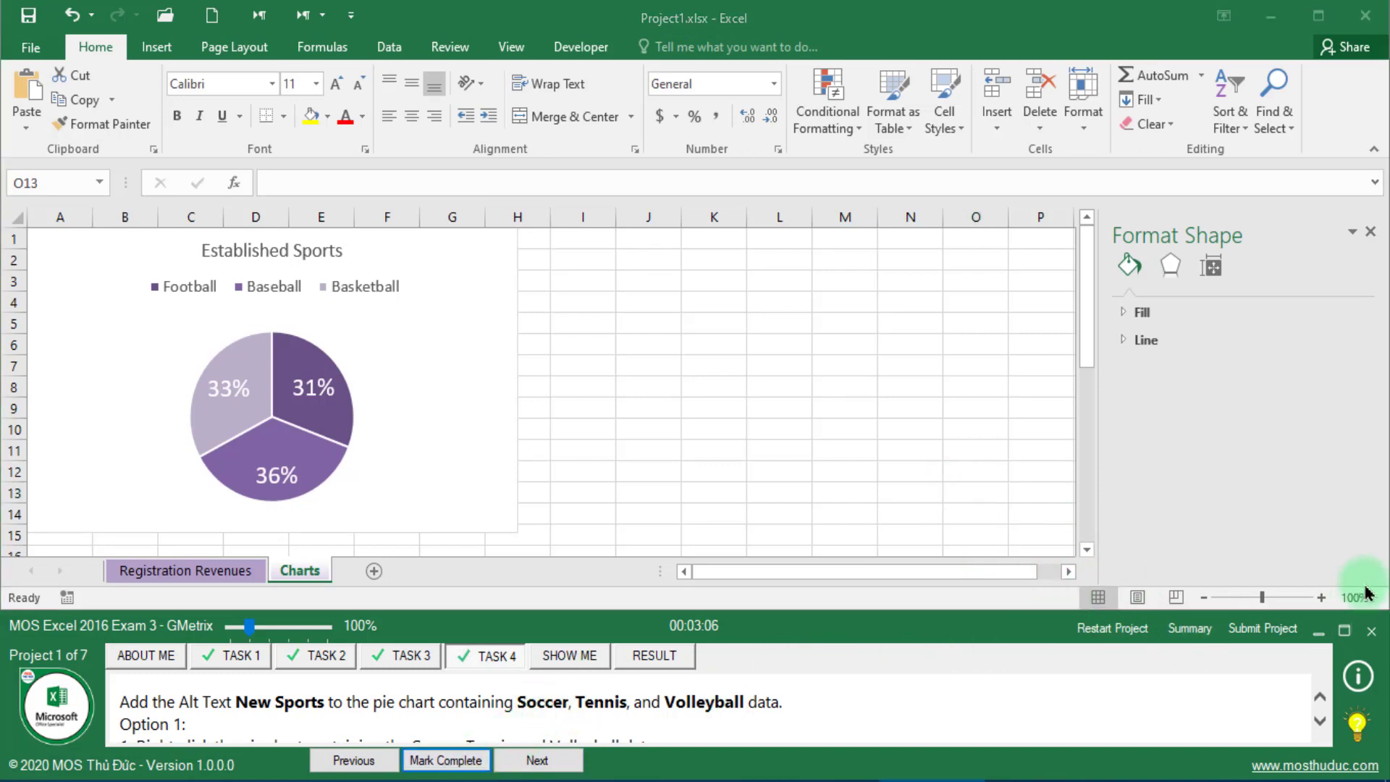
click(1261, 640)
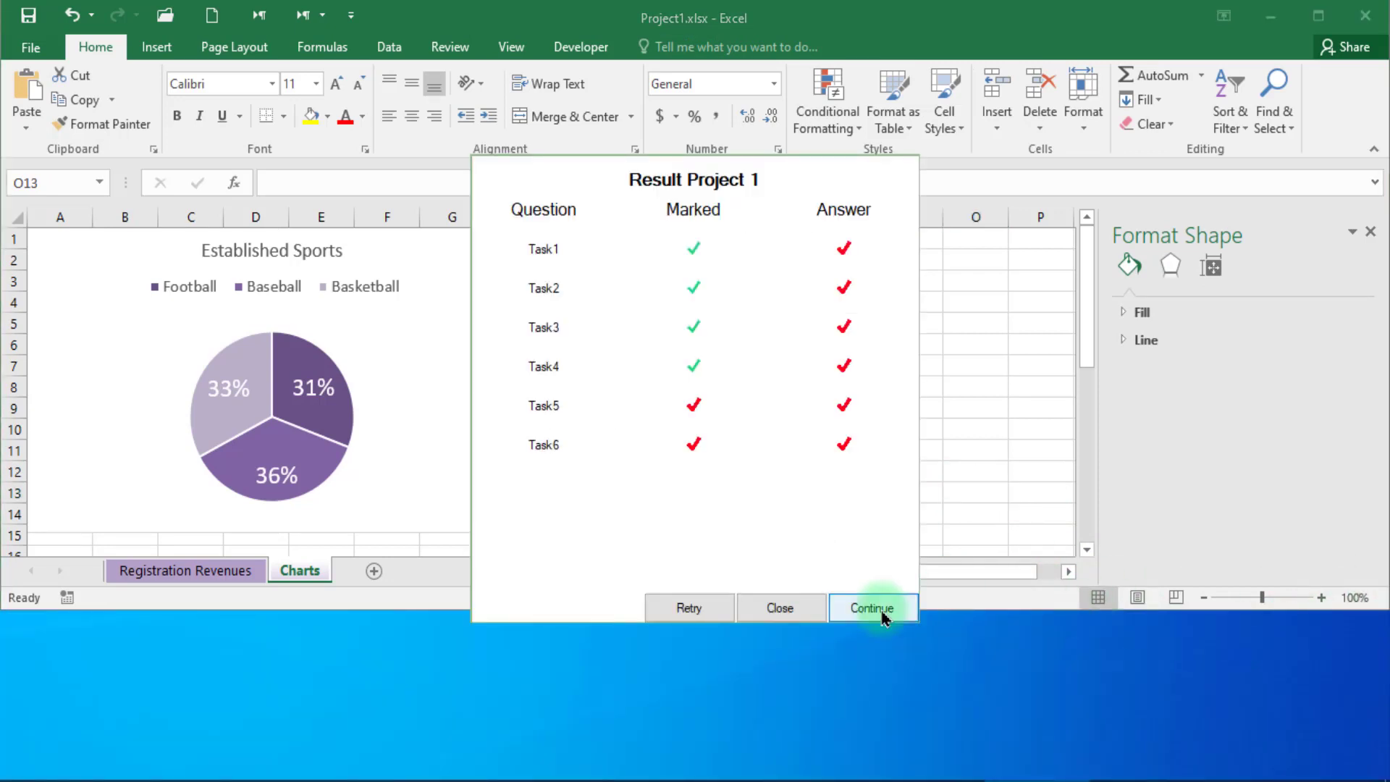
Step: Continue without saving into the Lunch Trucks project and show its Food Inventory sheet
click(881, 610)
click(617, 424)
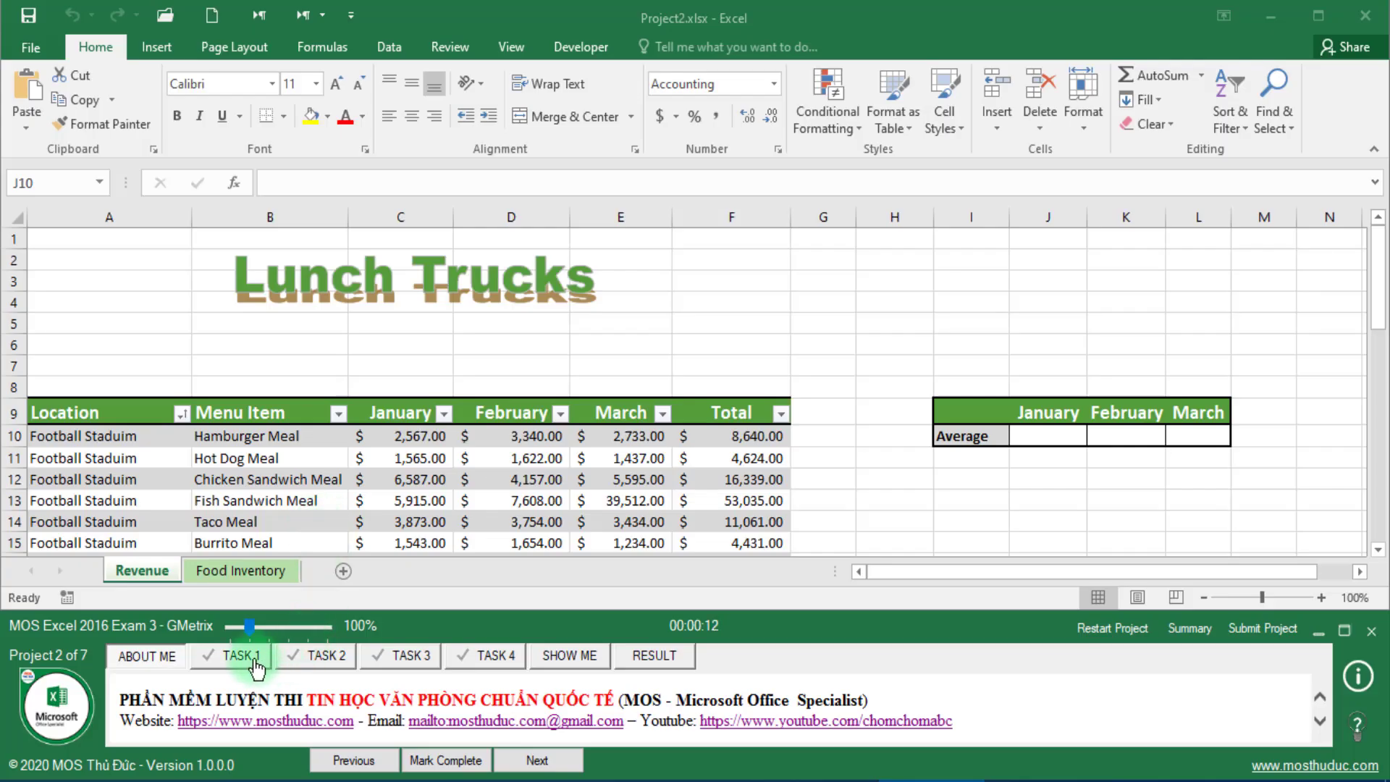
click(242, 656)
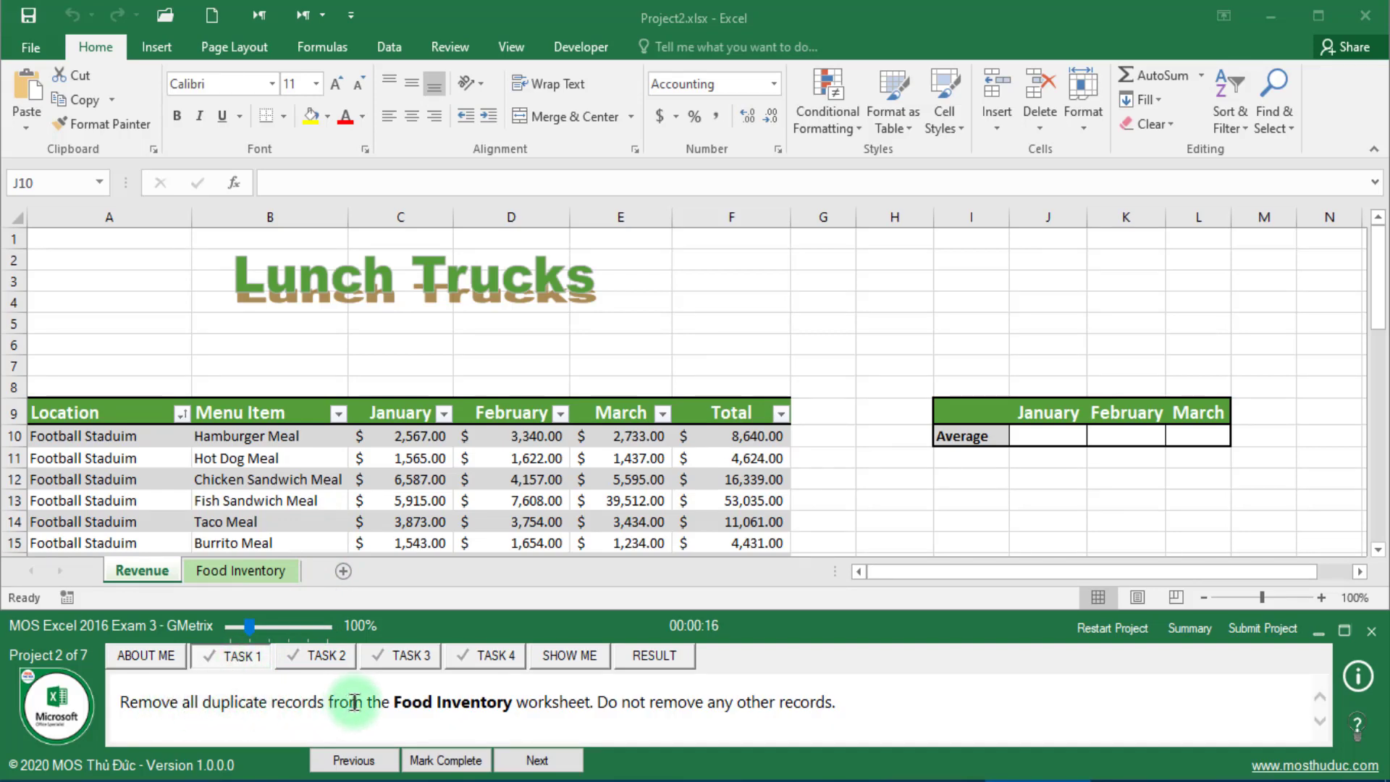
click(240, 570)
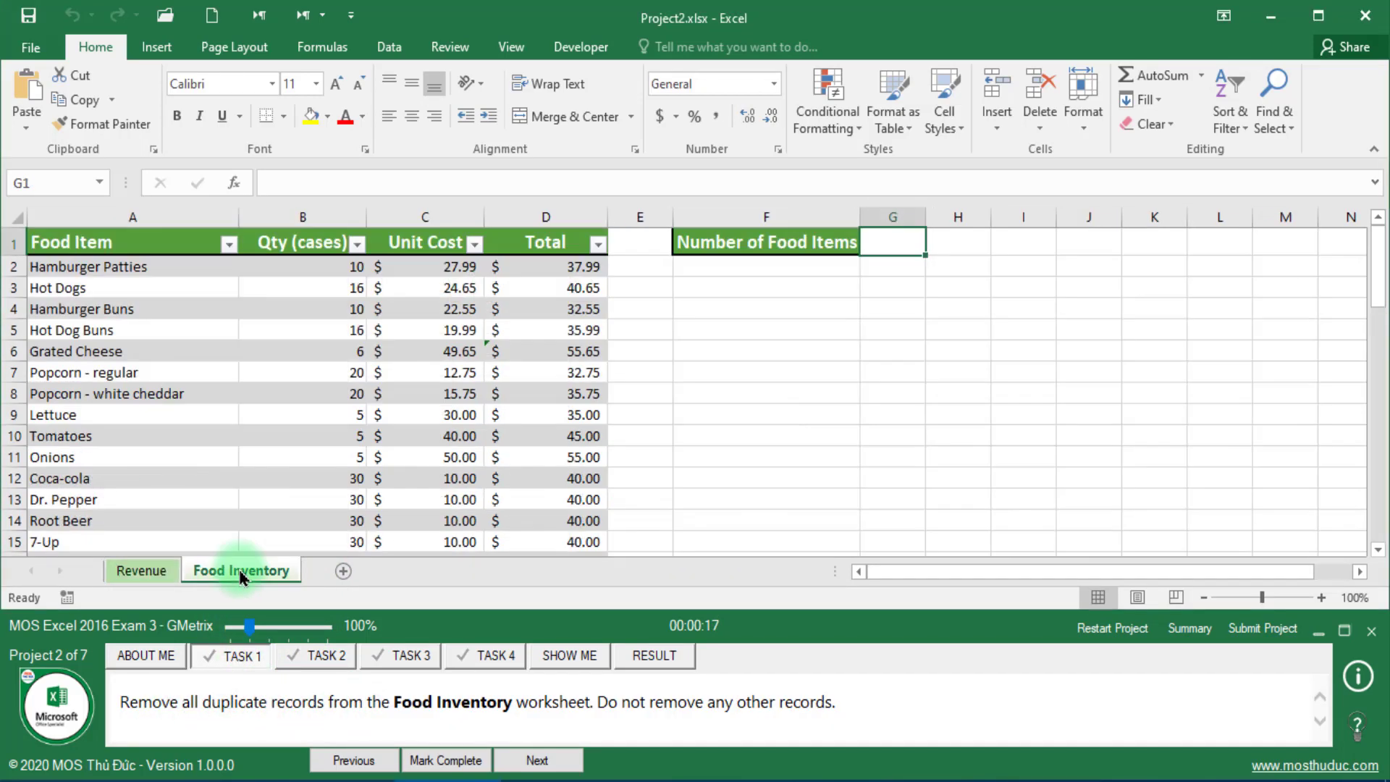
Step: Remove duplicates across all four Food Inventory columns, deleting 4 records, and mark the task complete
click(246, 370)
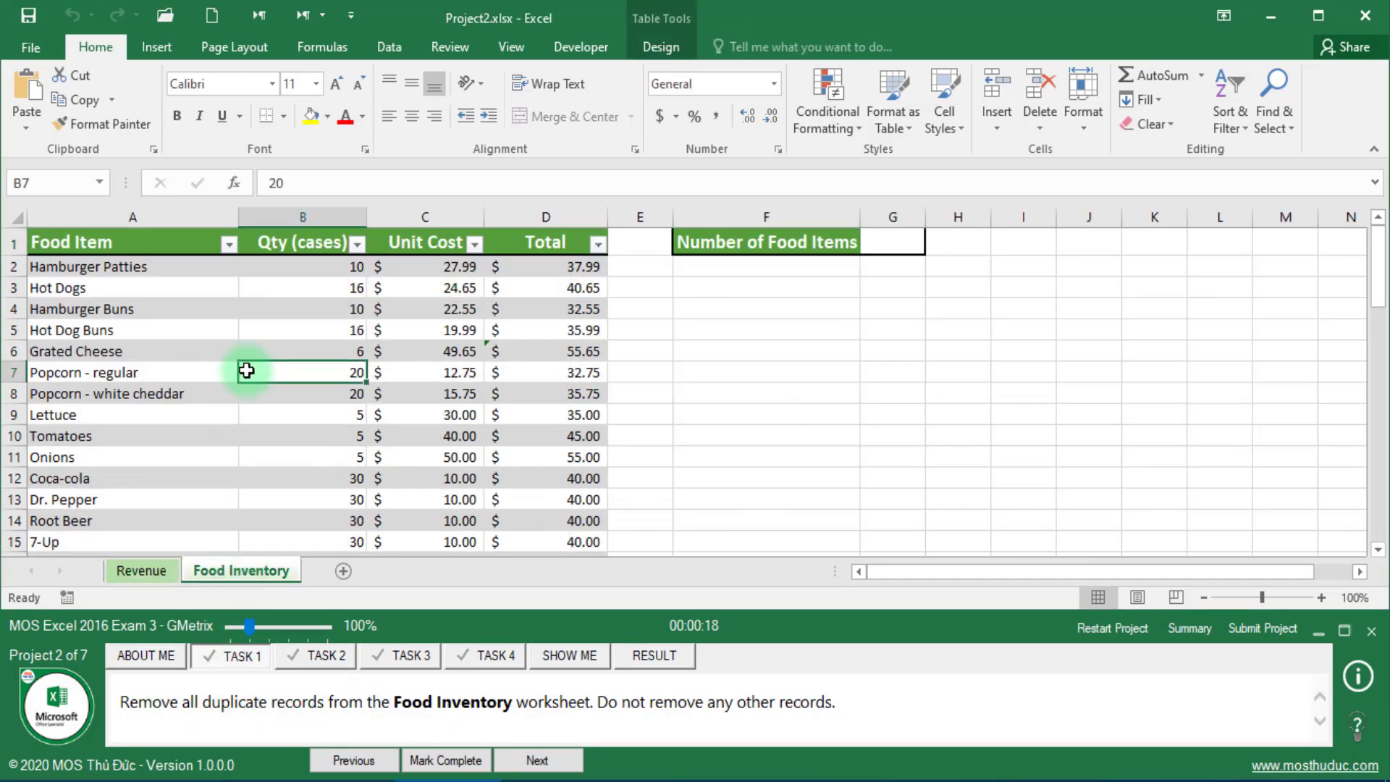
click(390, 48)
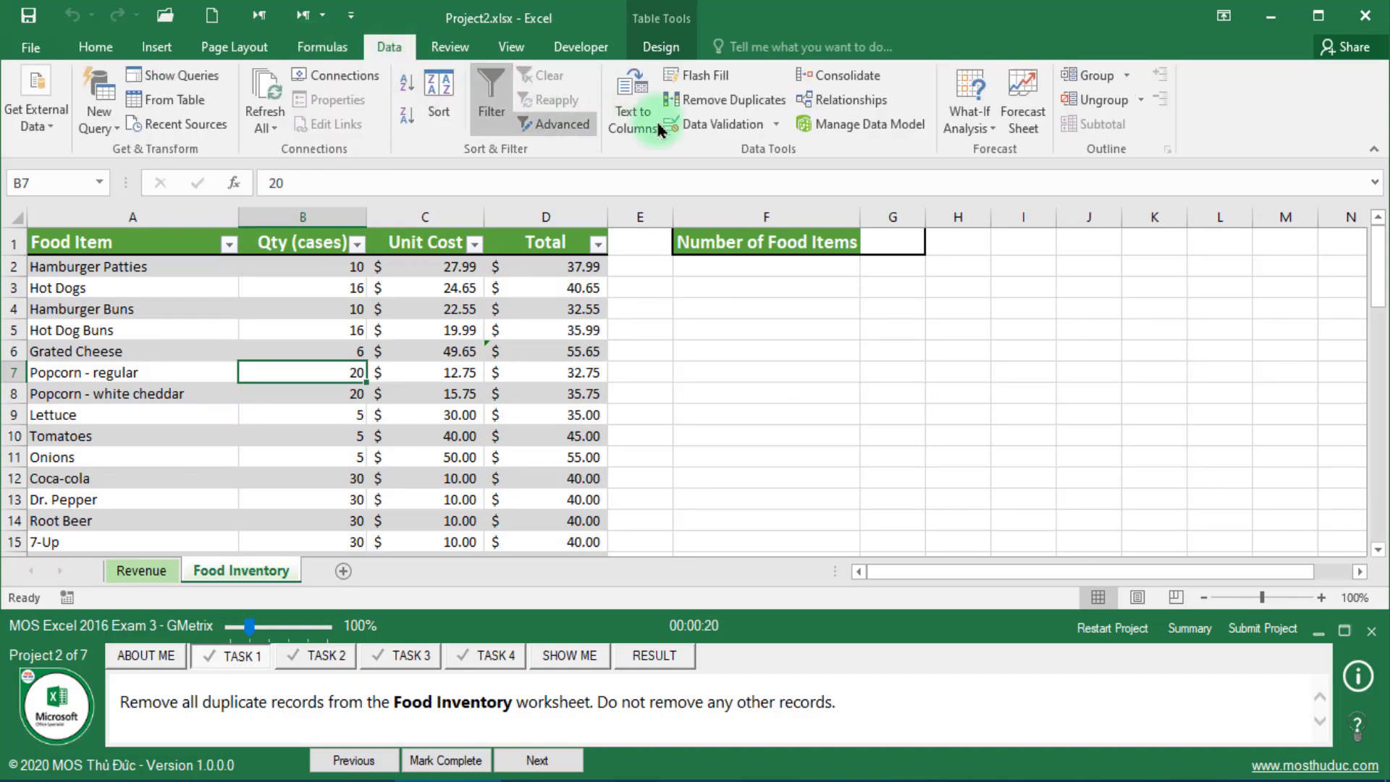
click(733, 100)
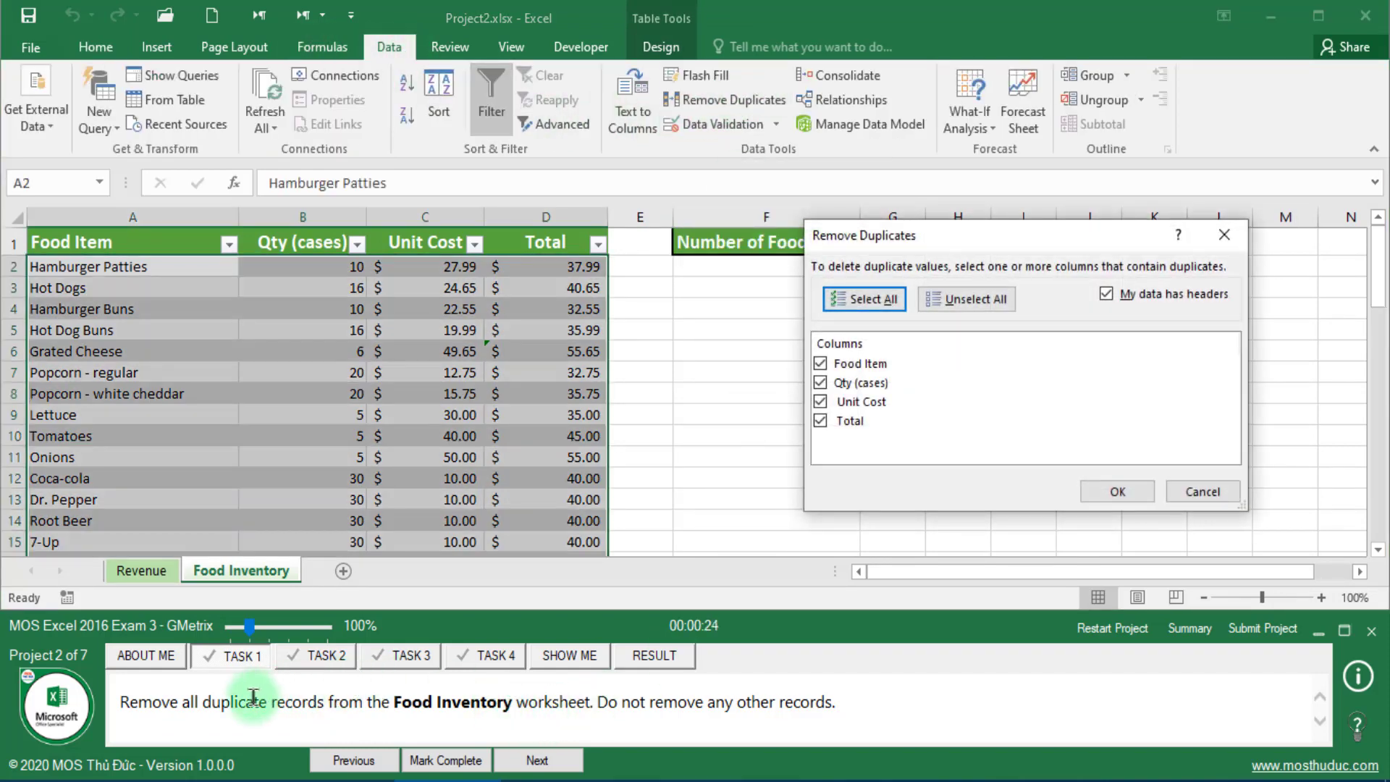
drag(178, 702, 328, 702)
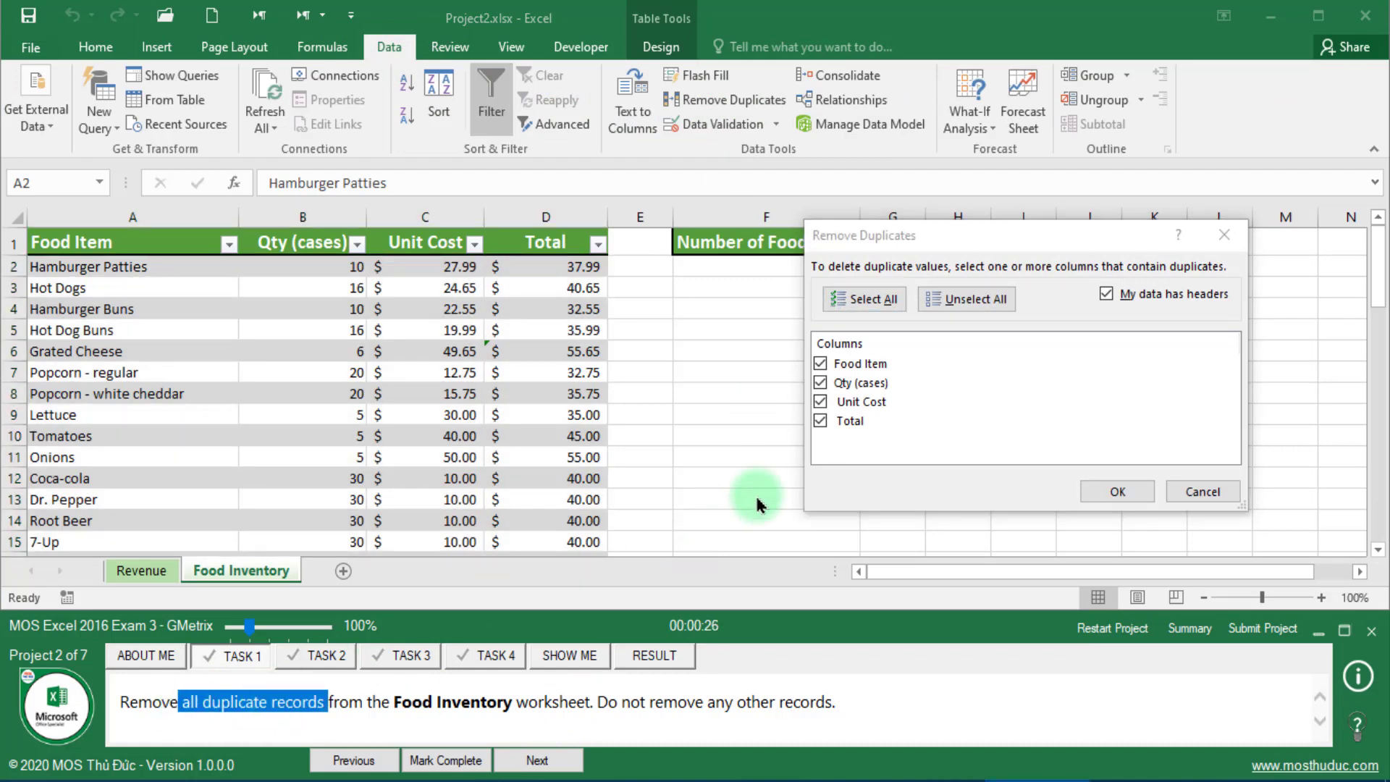
click(1107, 490)
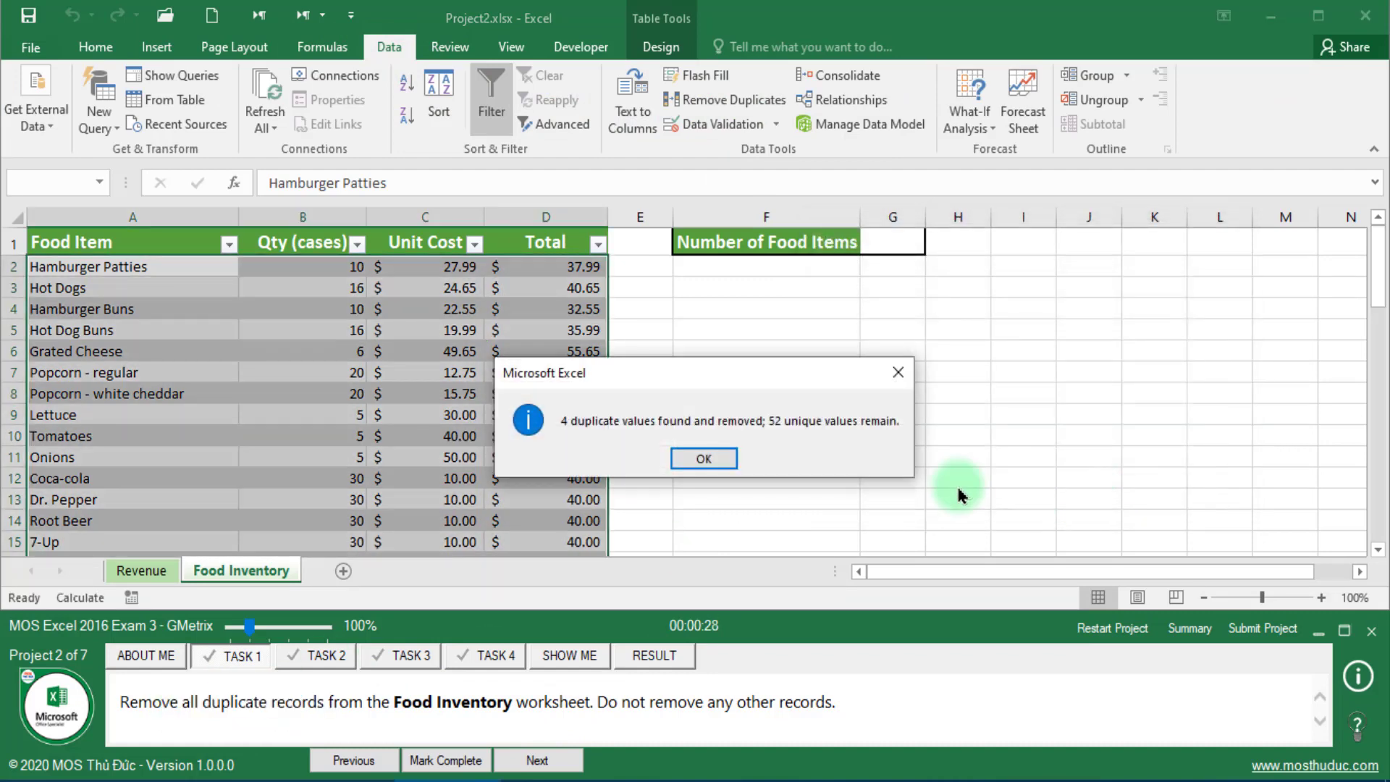
click(706, 458)
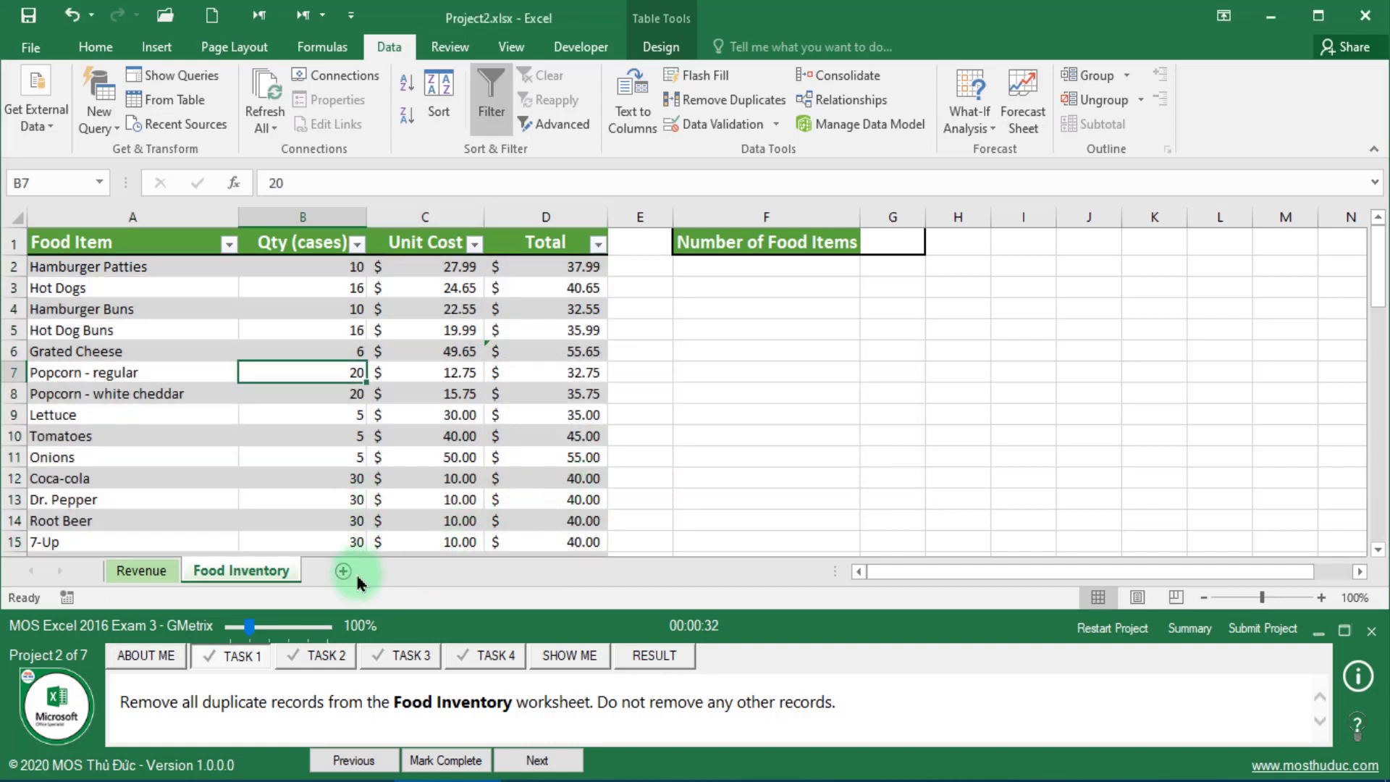
click(449, 753)
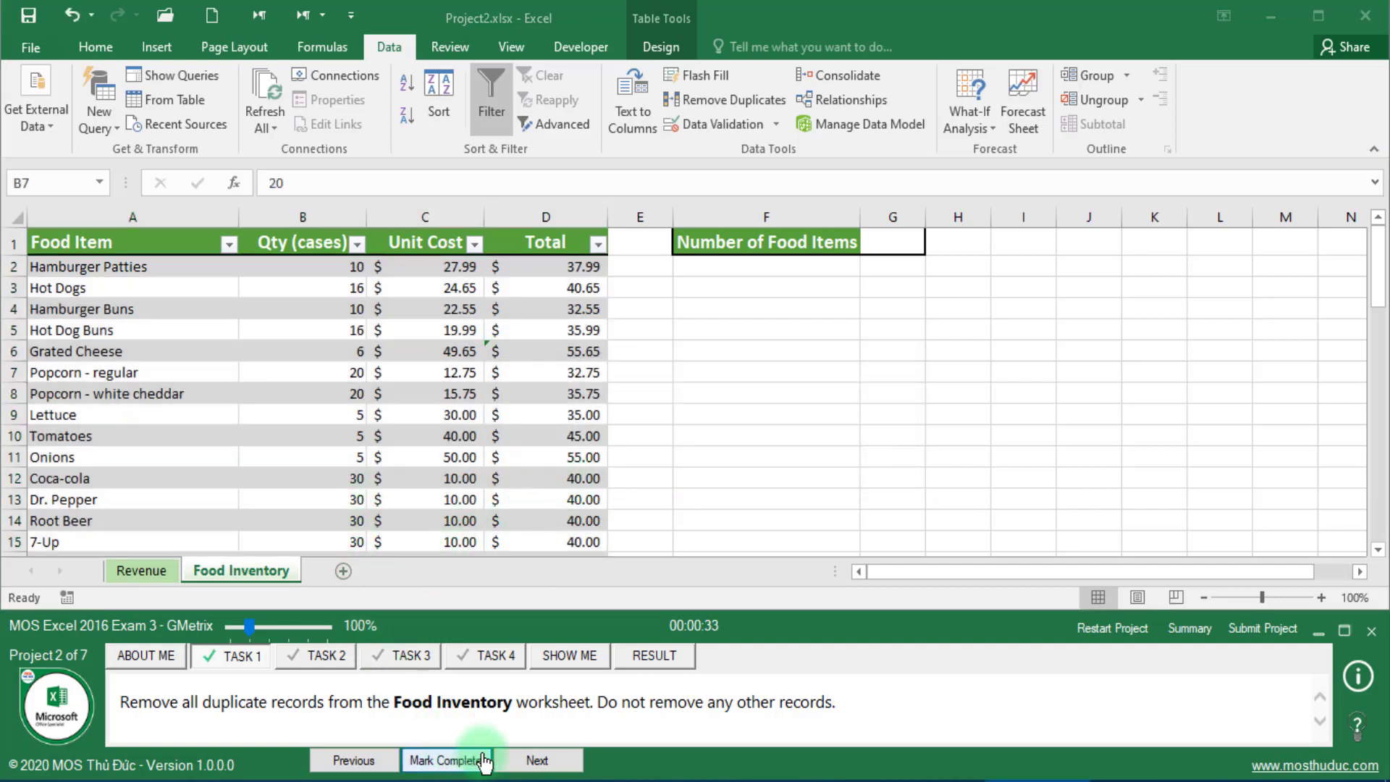
click(533, 760)
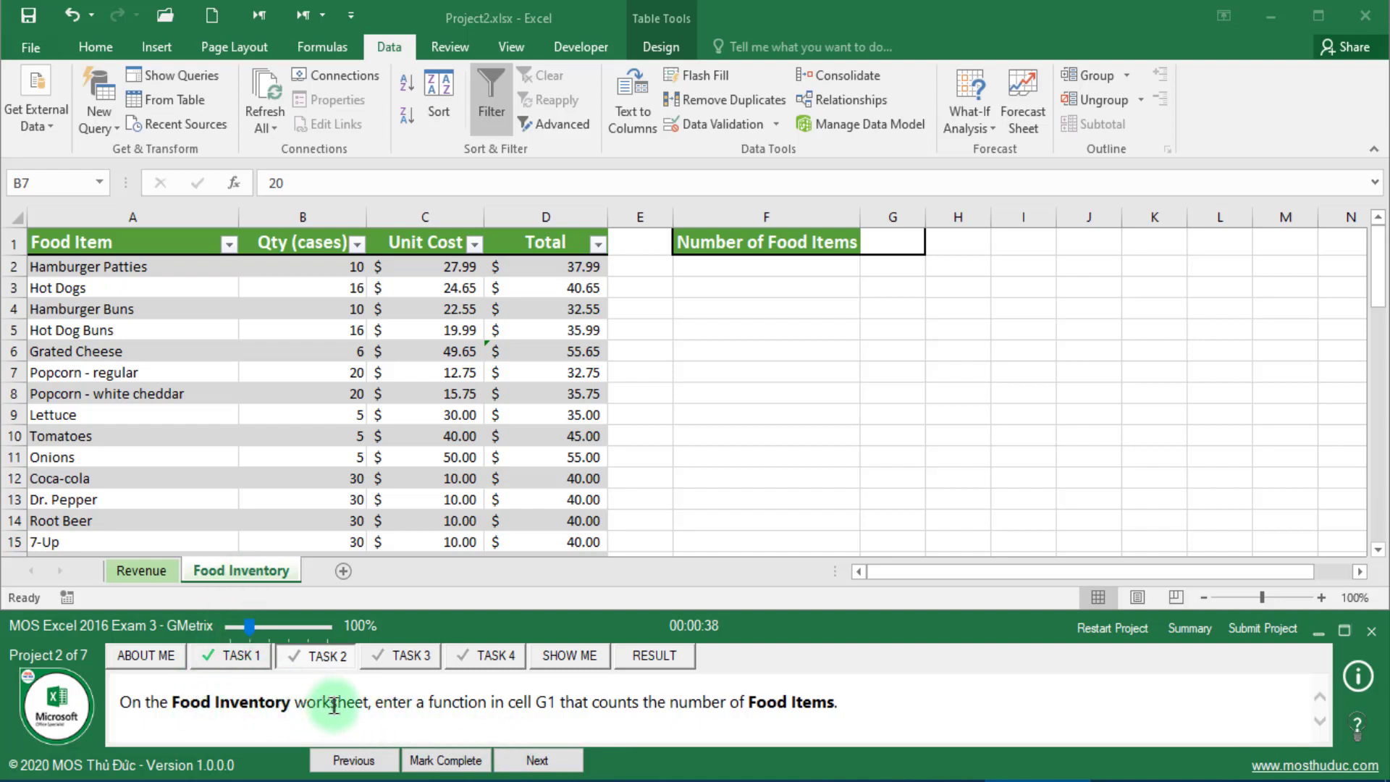
Step: Select G1 and view the hint calling for a COUNTA formula over the Food Item column
click(890, 247)
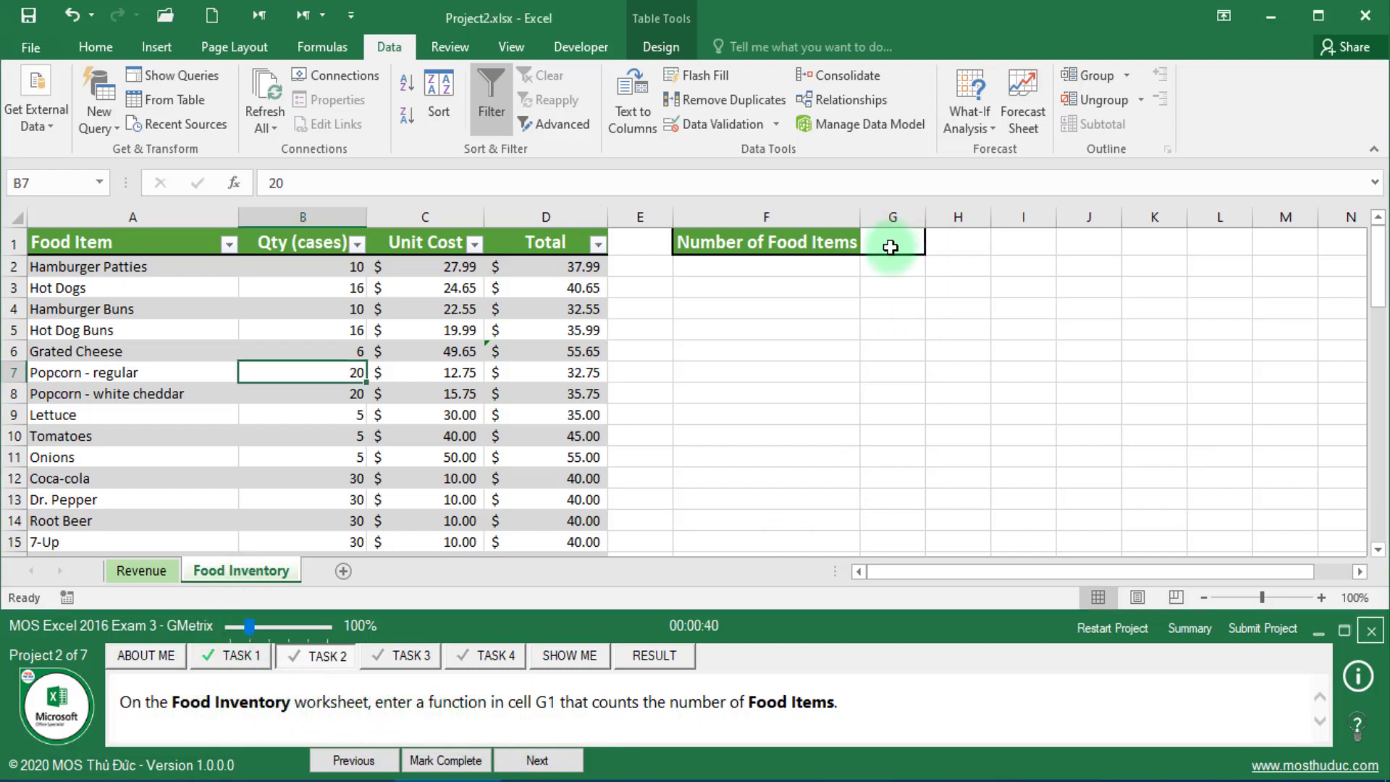
click(1344, 632)
click(1362, 764)
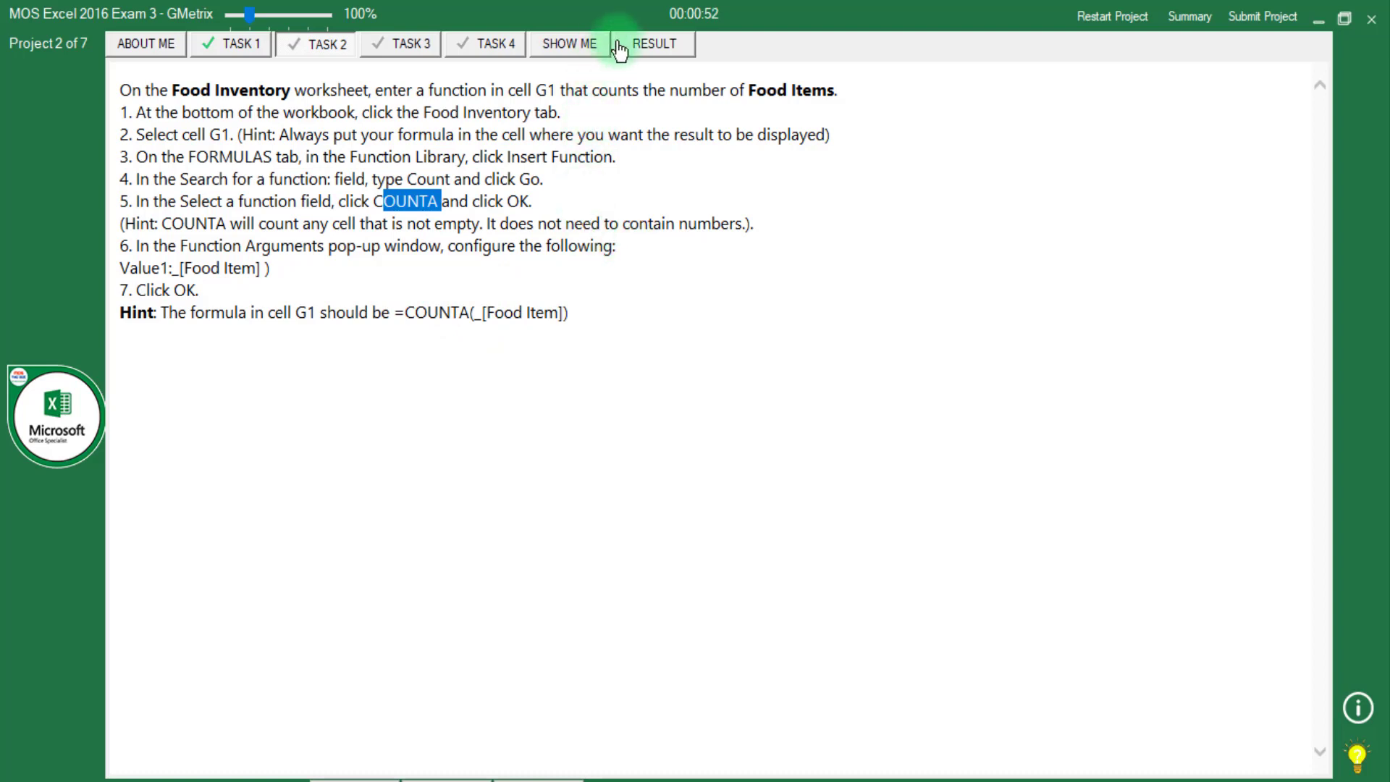
click(1344, 19)
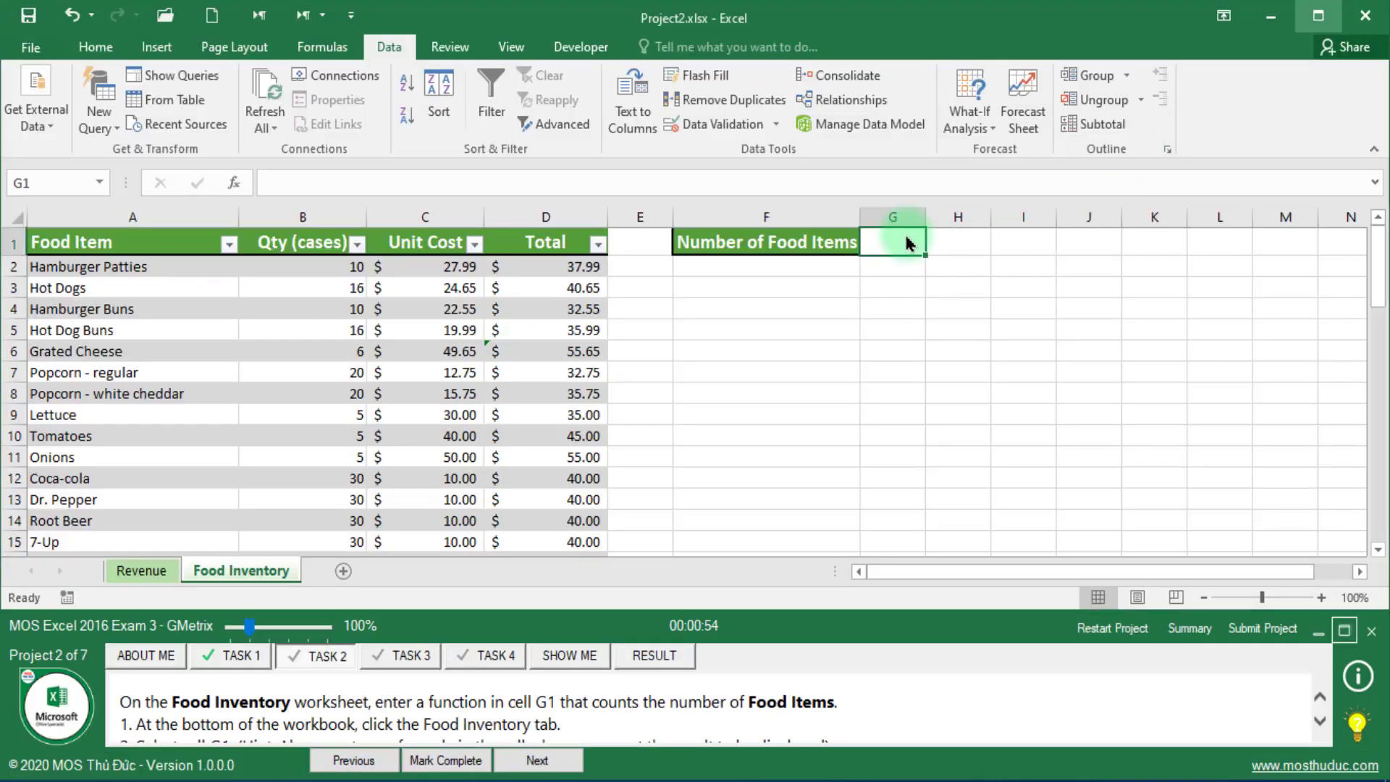
Step: Enter a COUNTA formula over the Food Item column in G1, returning 52
text(=)
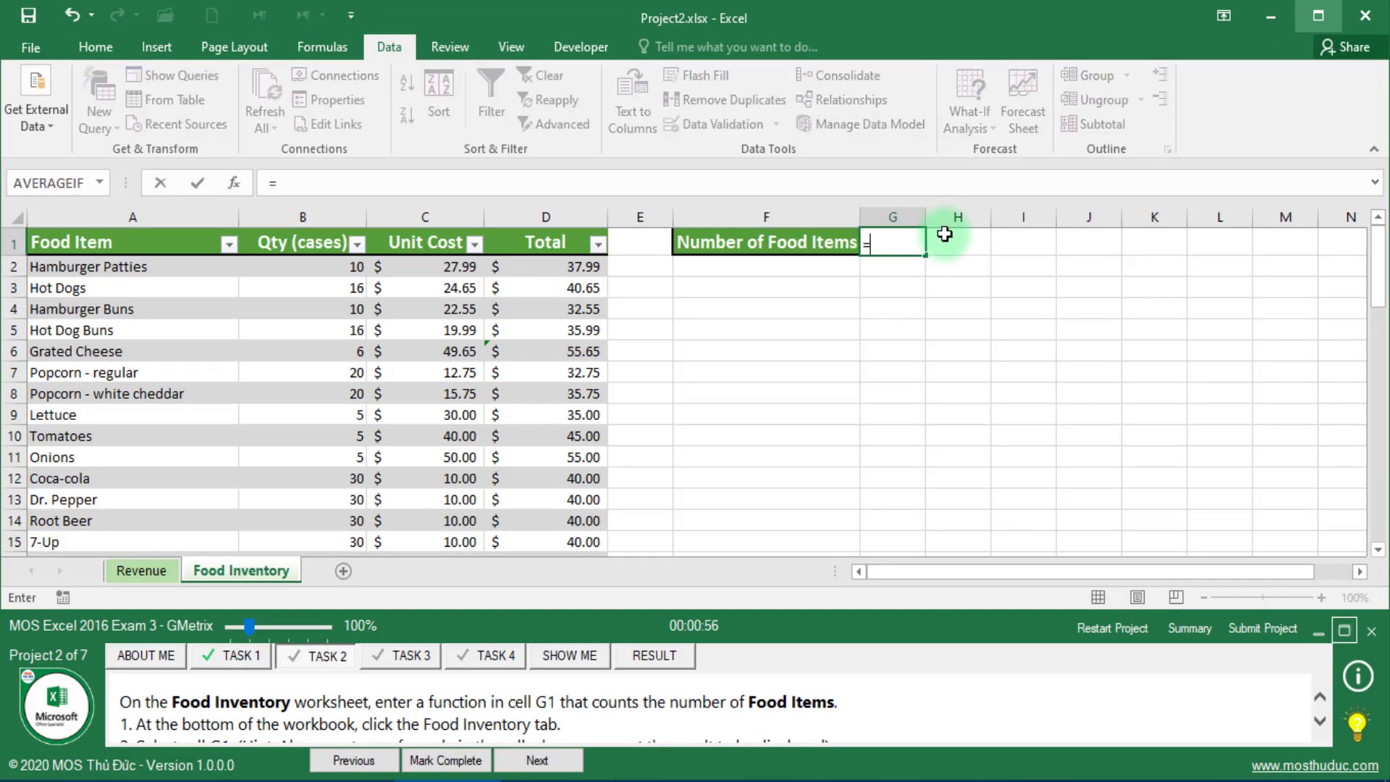
text(C)
key(BackSpace)
text(C)
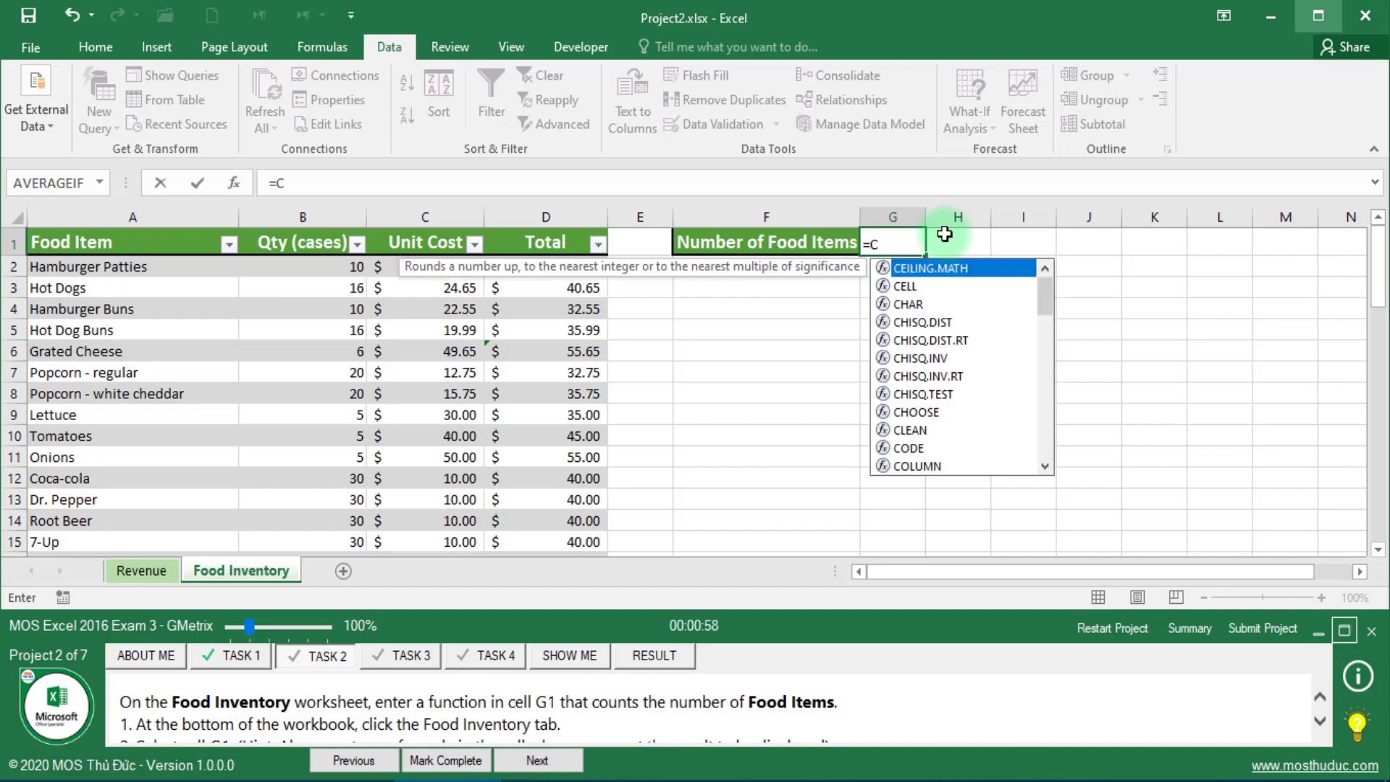
text(OU)
double_click(945, 286)
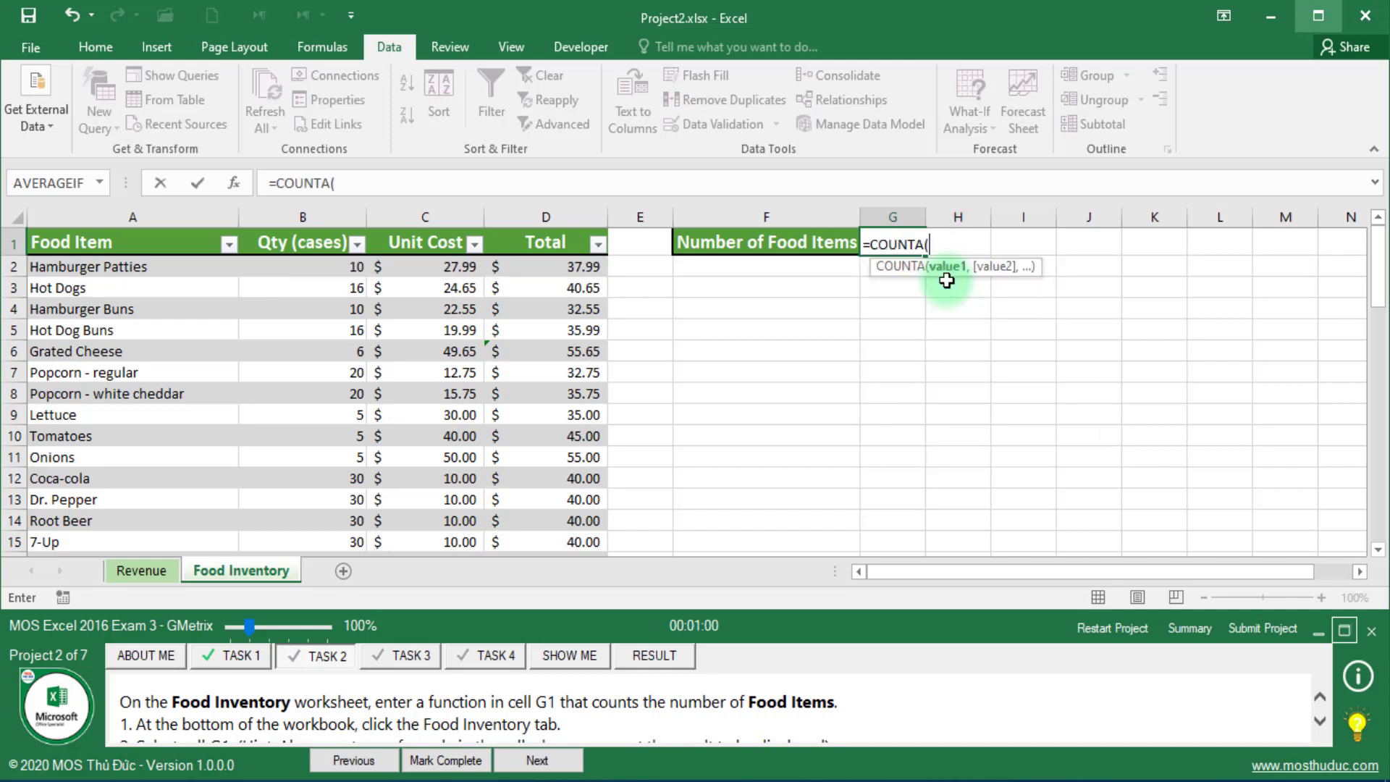
click(106, 269)
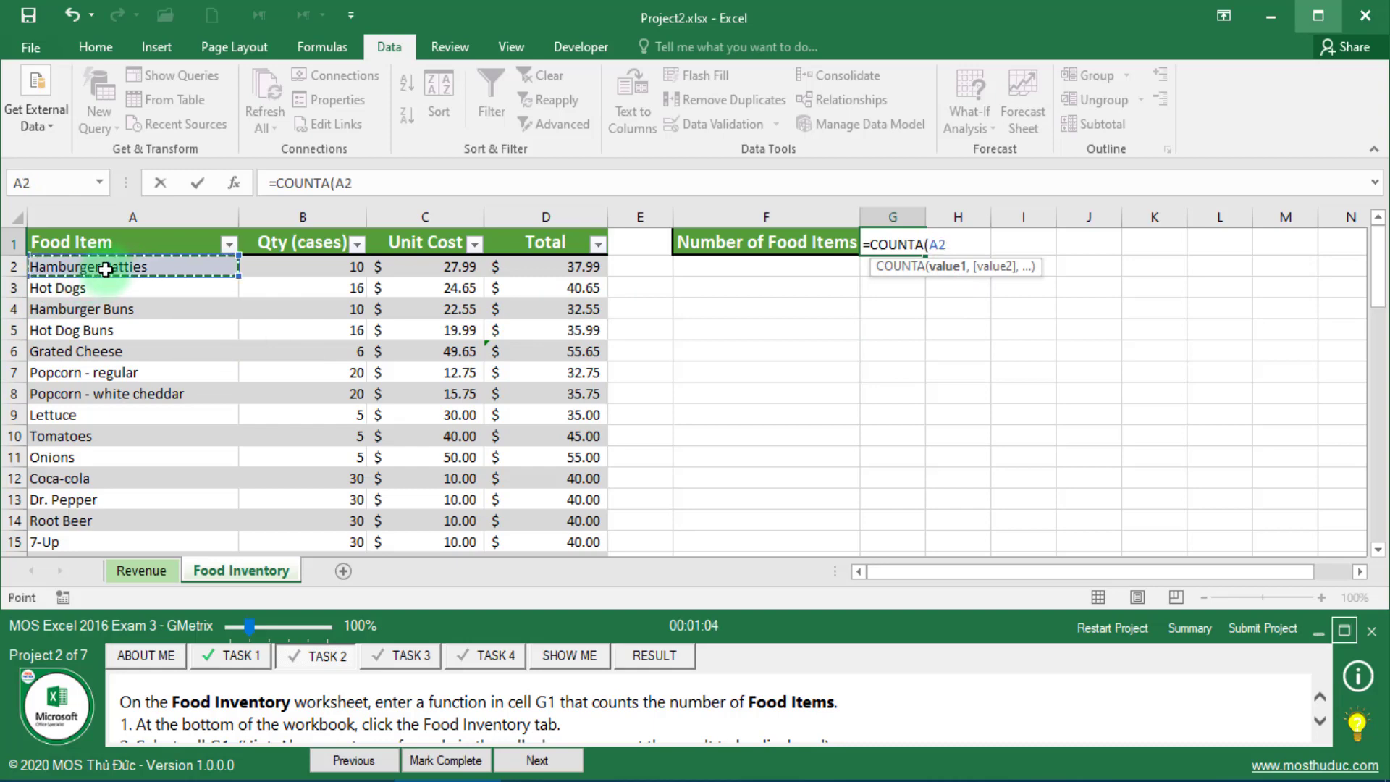
key(ctrl+shift+Down)
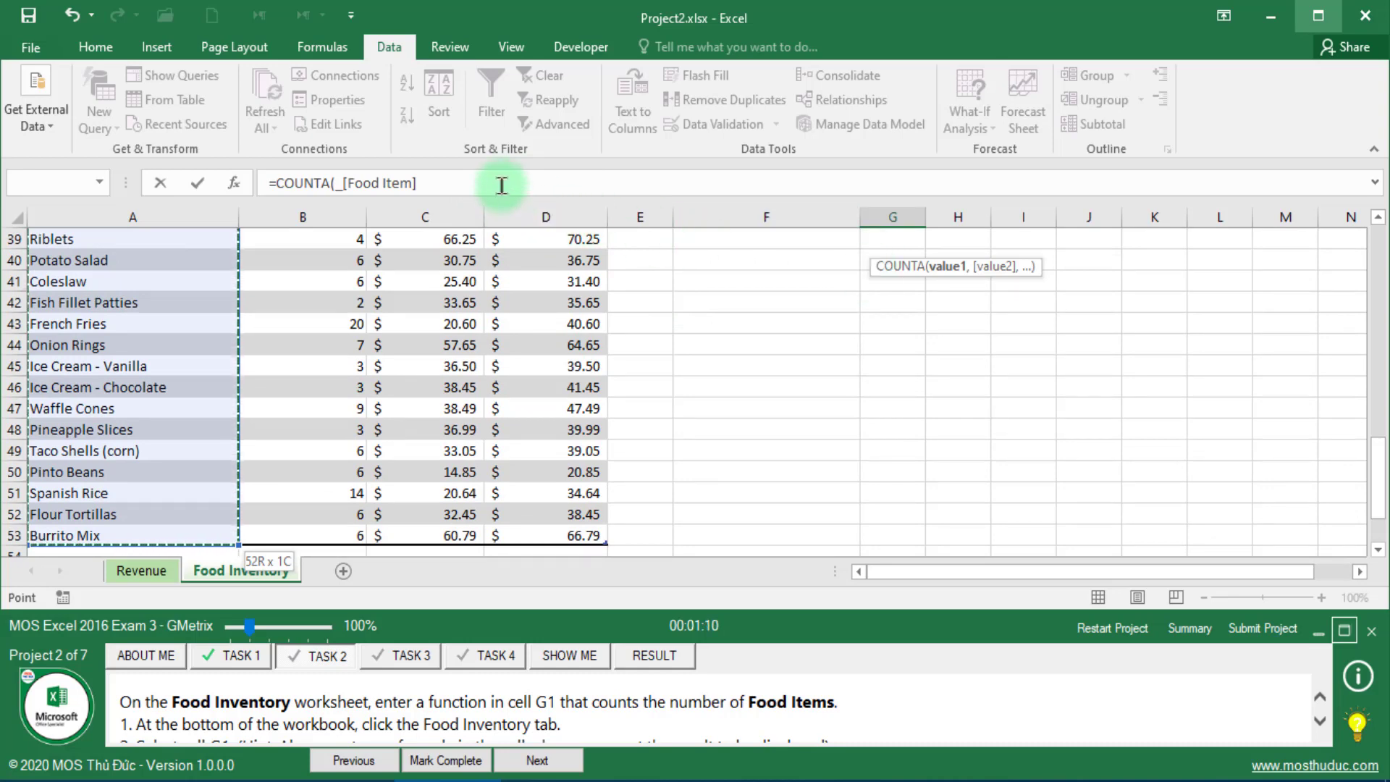
key(Return)
Step: Review G1's =COUNTA(_[Food Item]) formula and its result, then hide the hint
scroll(760, 289, up, 6)
scroll(919, 298, up, 6)
scroll(923, 304, up, 1)
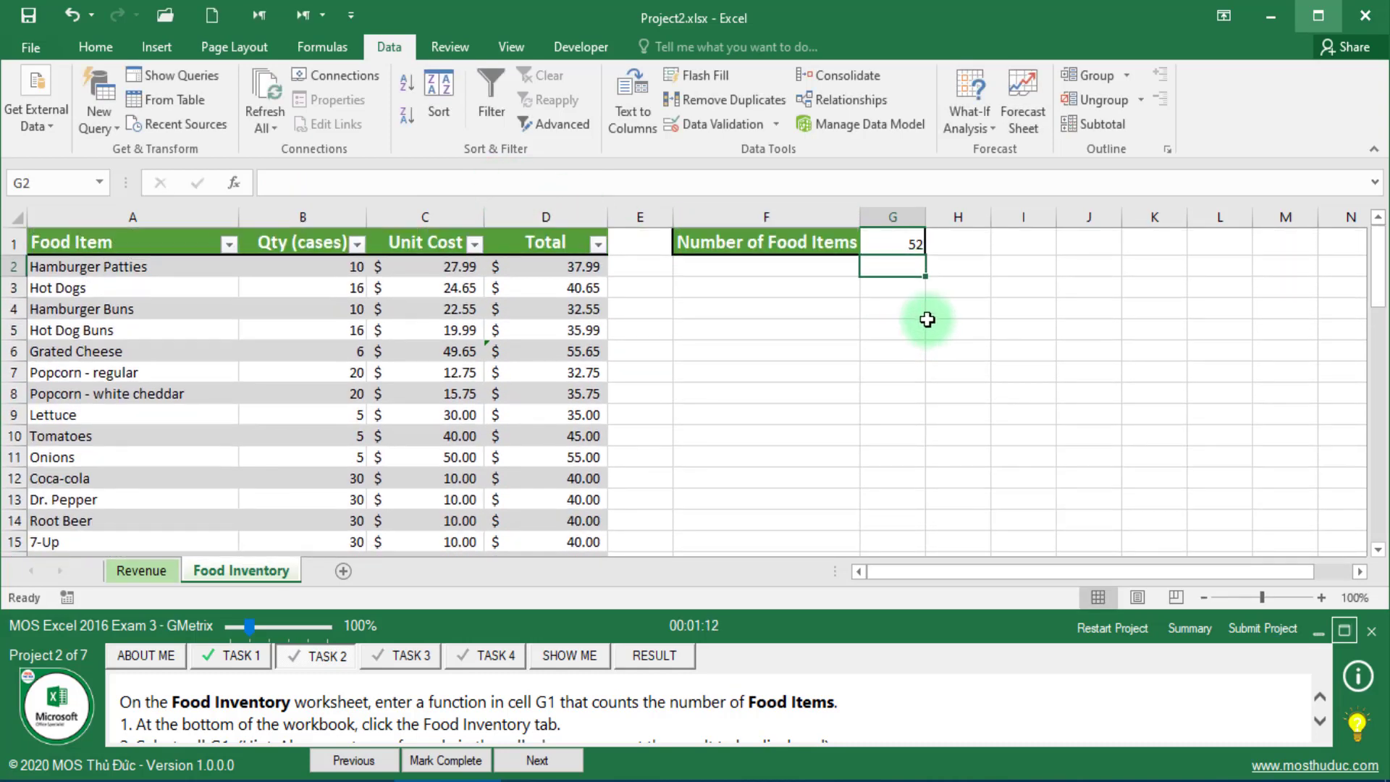
click(893, 243)
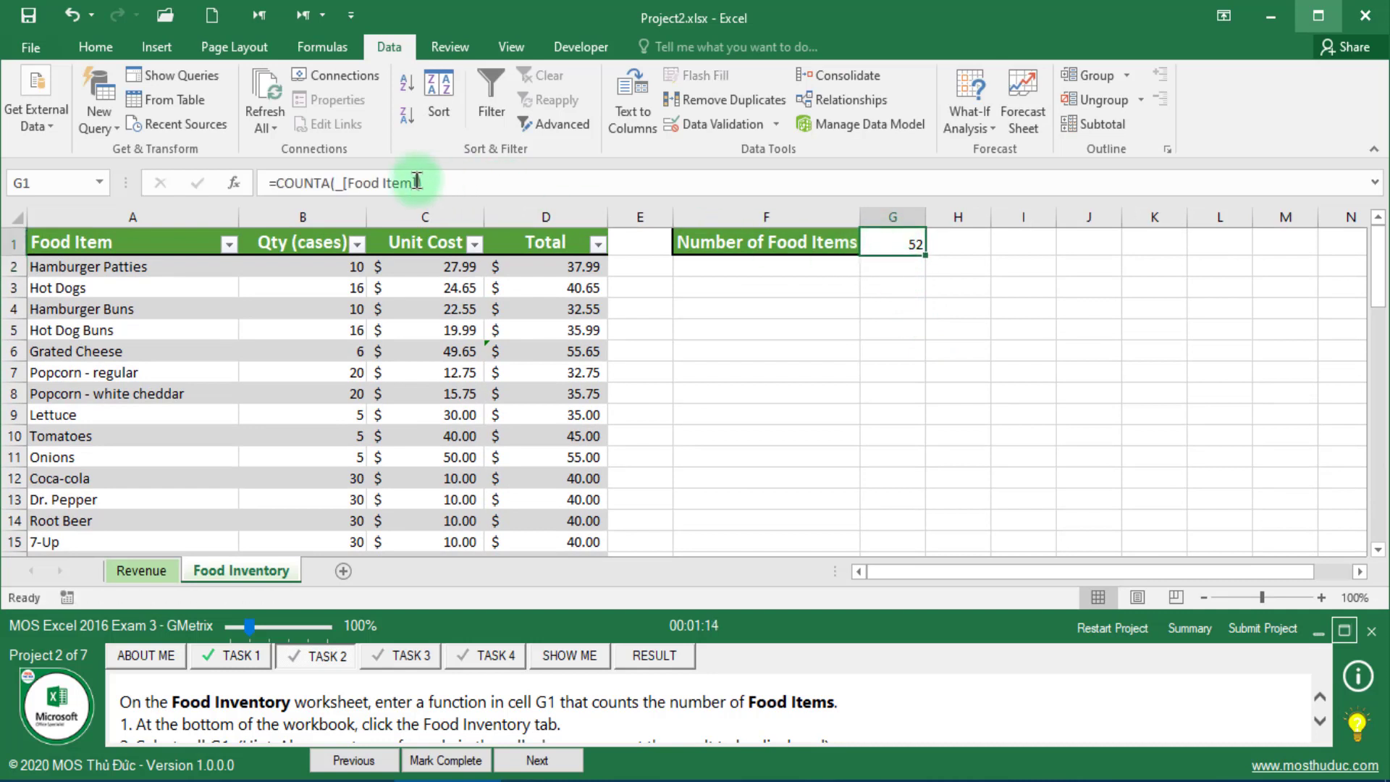
click(422, 182)
key(Return)
click(900, 242)
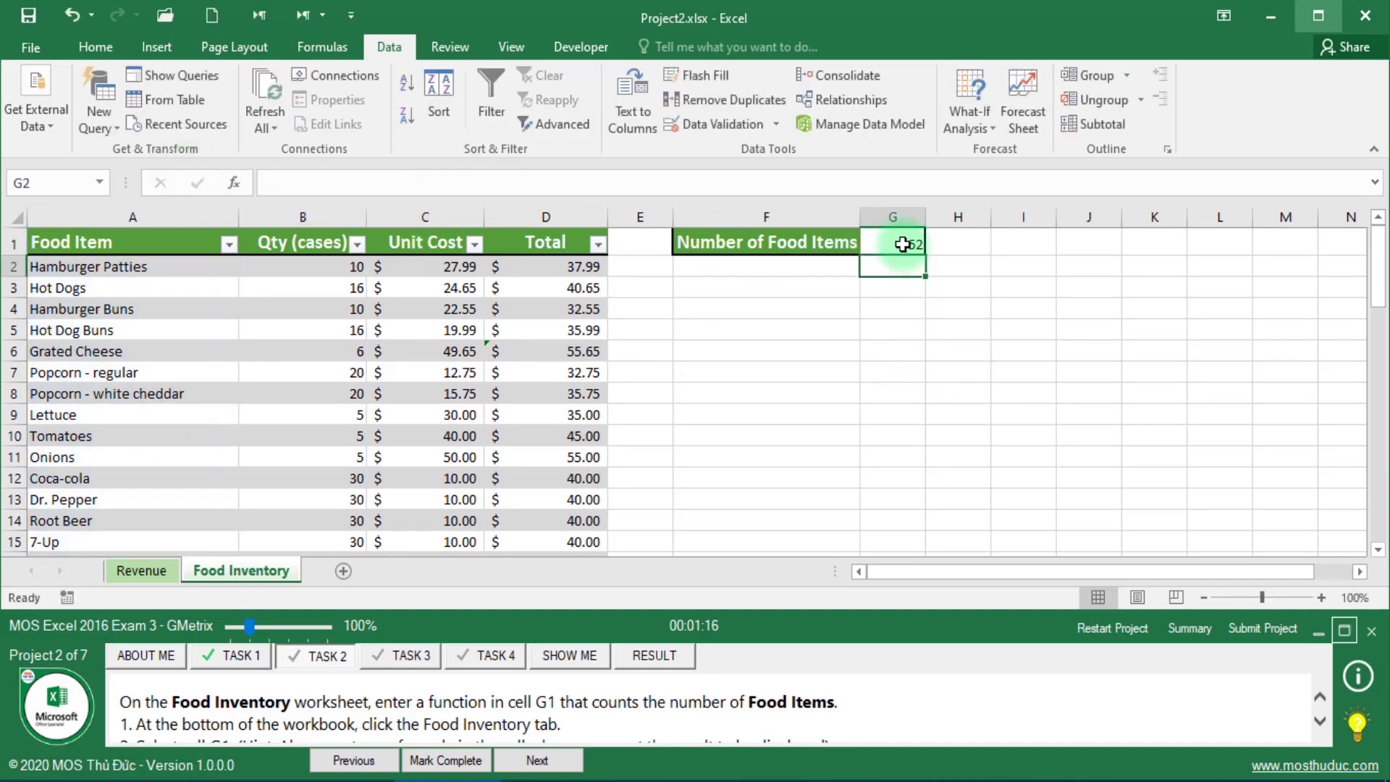
click(732, 667)
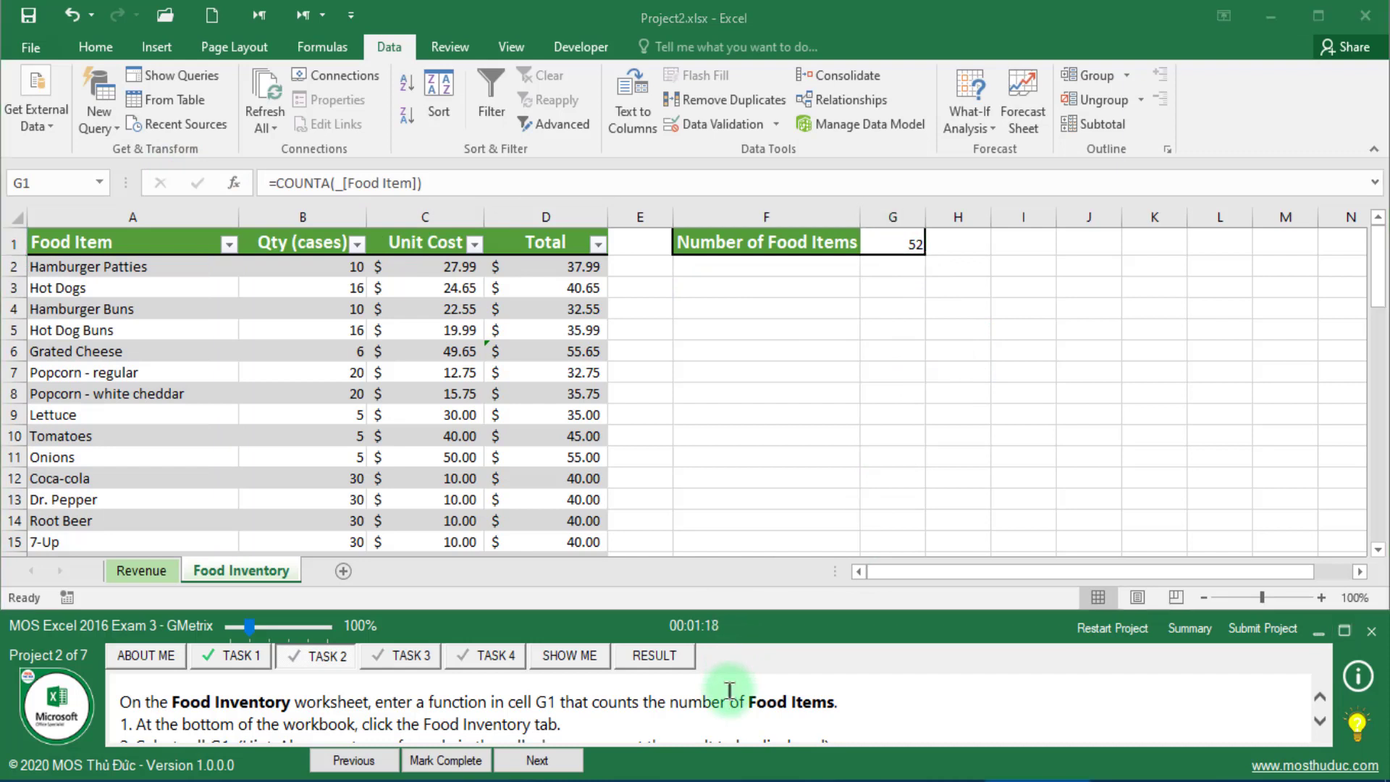
scroll(722, 696, down, 1)
scroll(721, 684, down, 3)
scroll(622, 691, down, 1)
scroll(526, 711, down, 1)
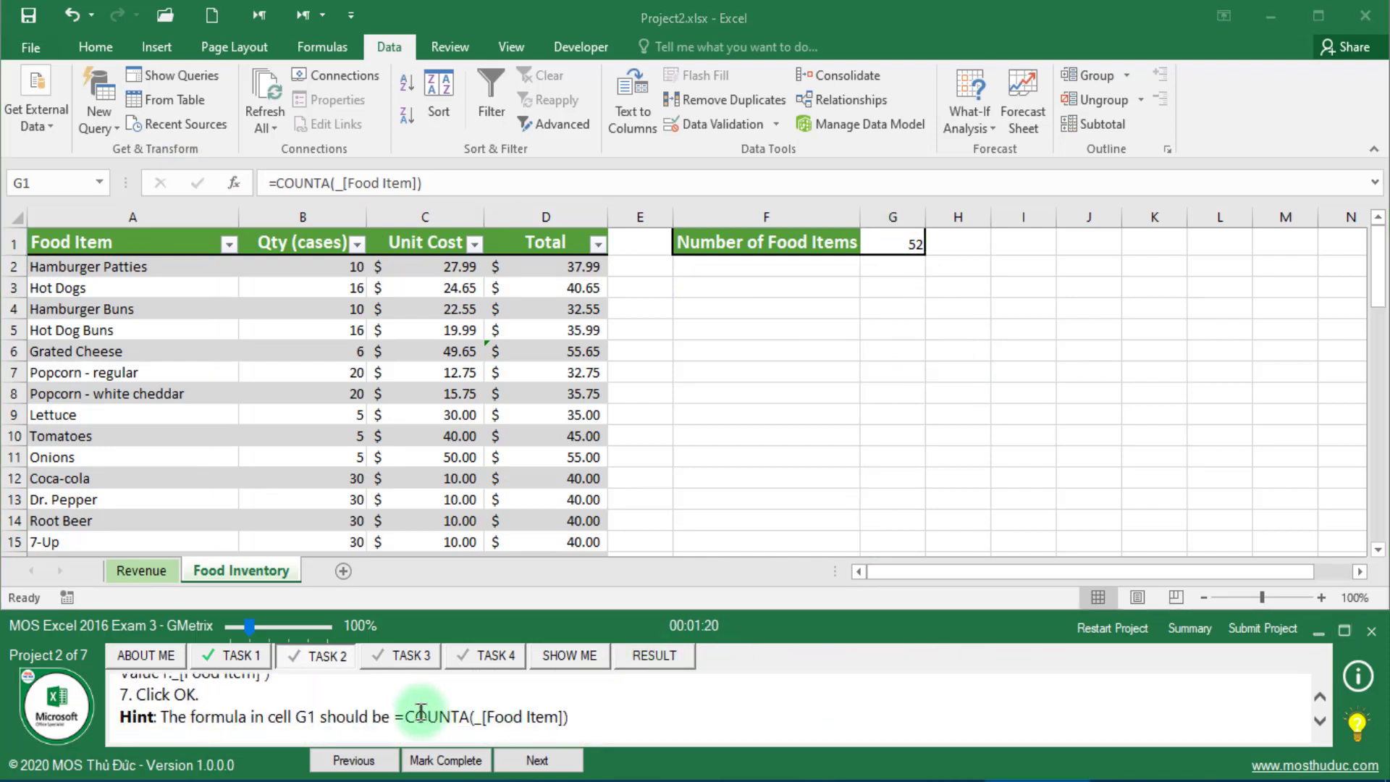
click(1360, 724)
Step: Mark the count task complete, switch to the Revenue sheet, and show the Task 3 hint
click(450, 760)
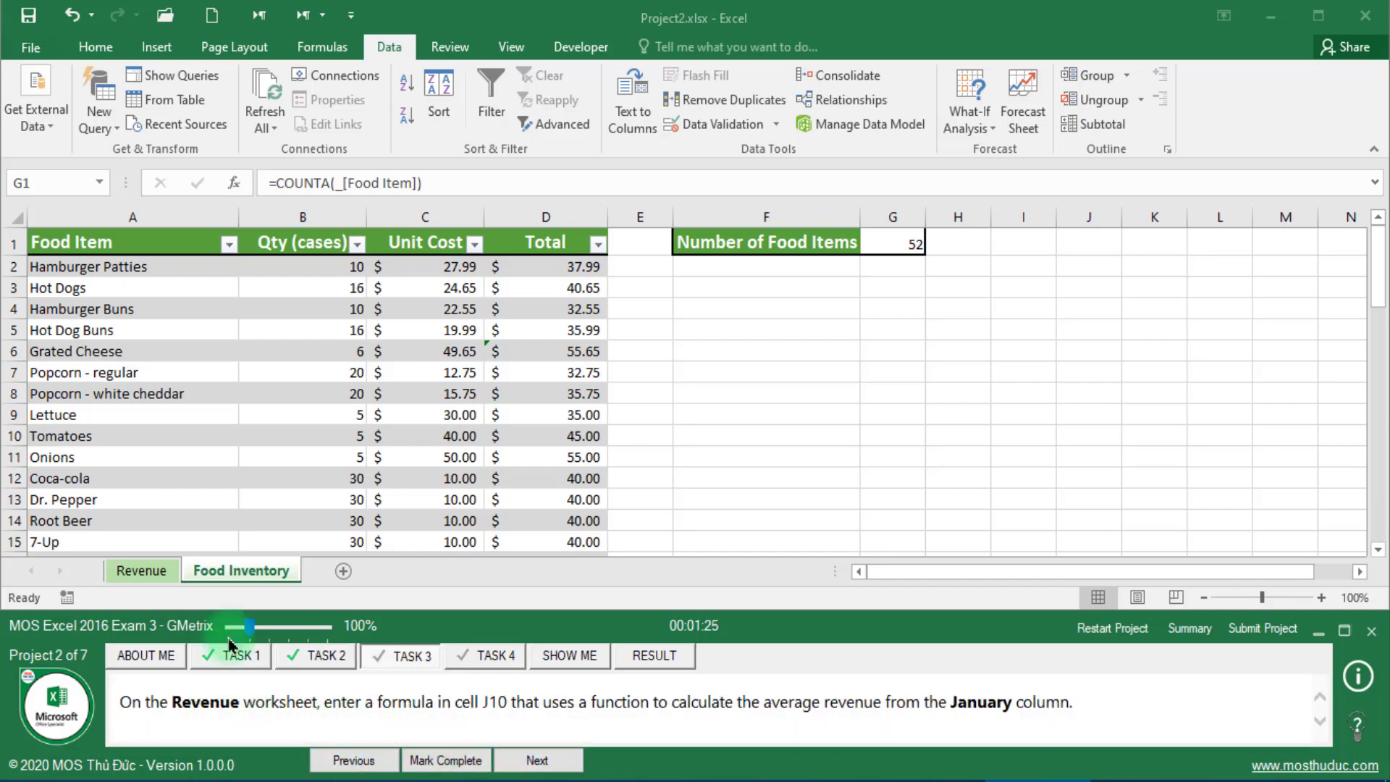
click(152, 575)
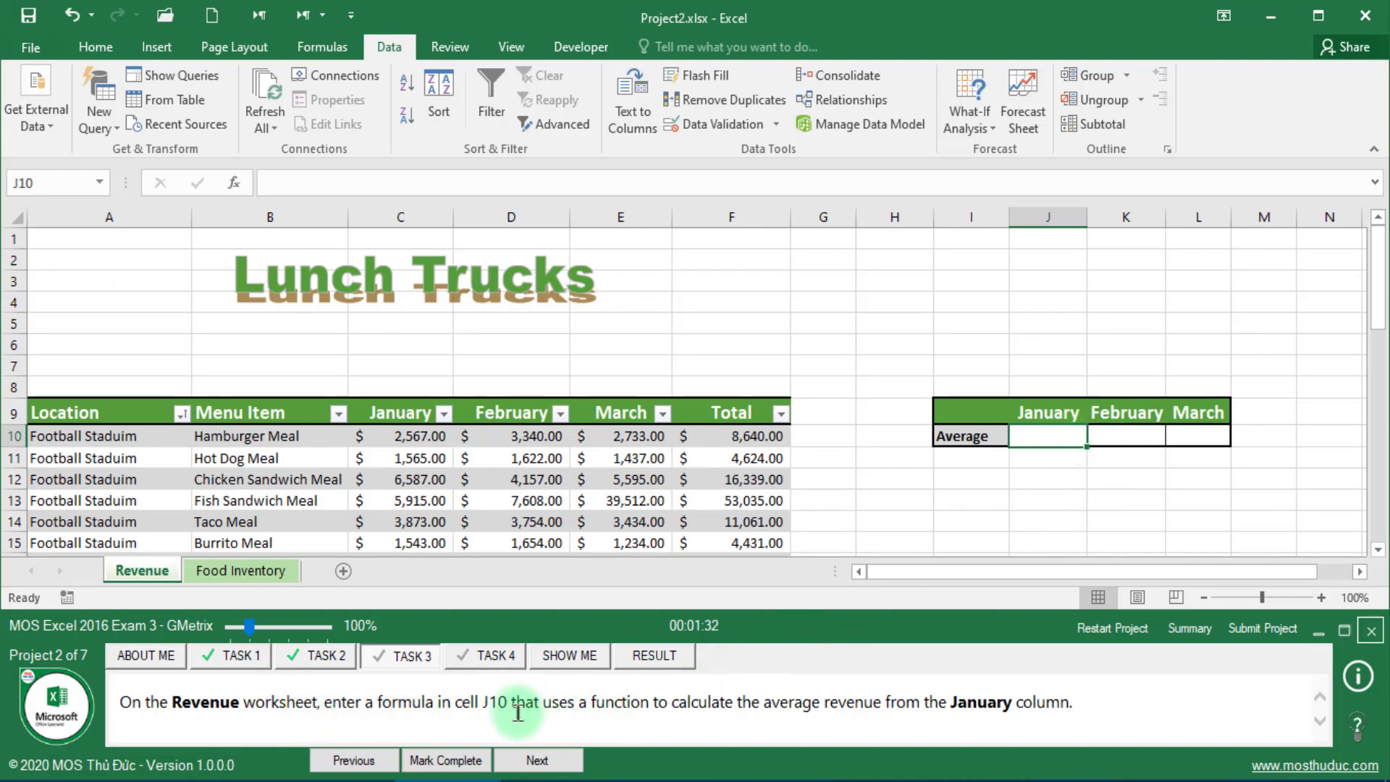
click(1345, 631)
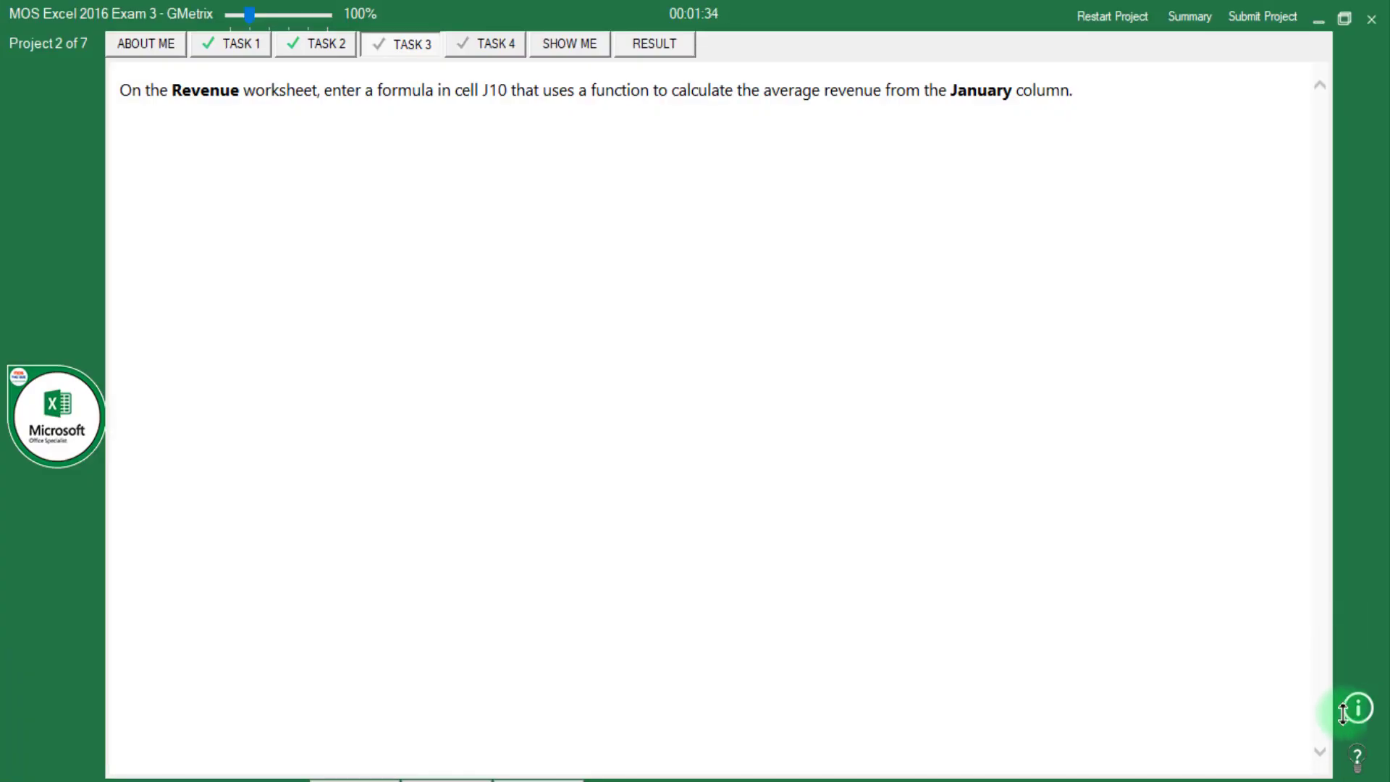
click(1357, 753)
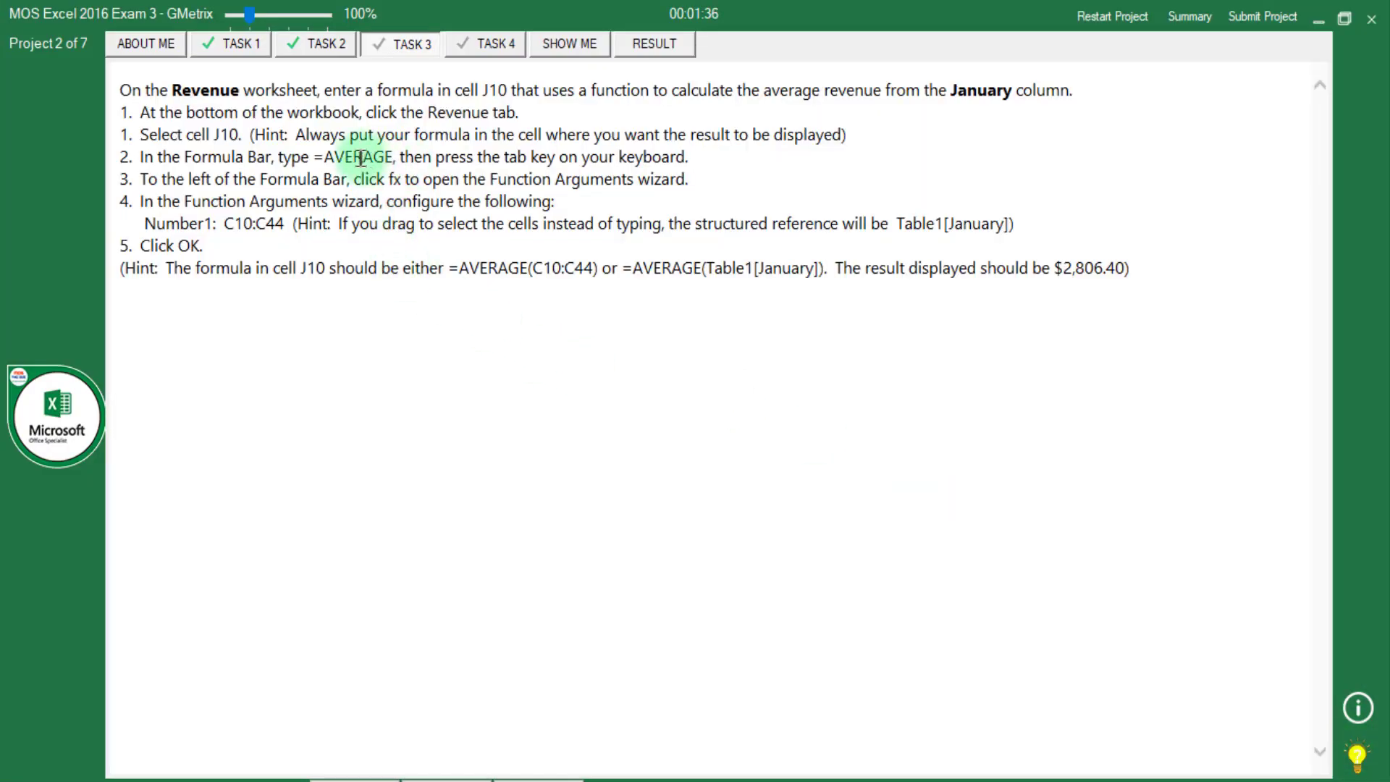
Step: Note the hint's AVERAGE of C10:C44 expecting $2,806.40, then start editing cell J10
drag(320, 163, 409, 162)
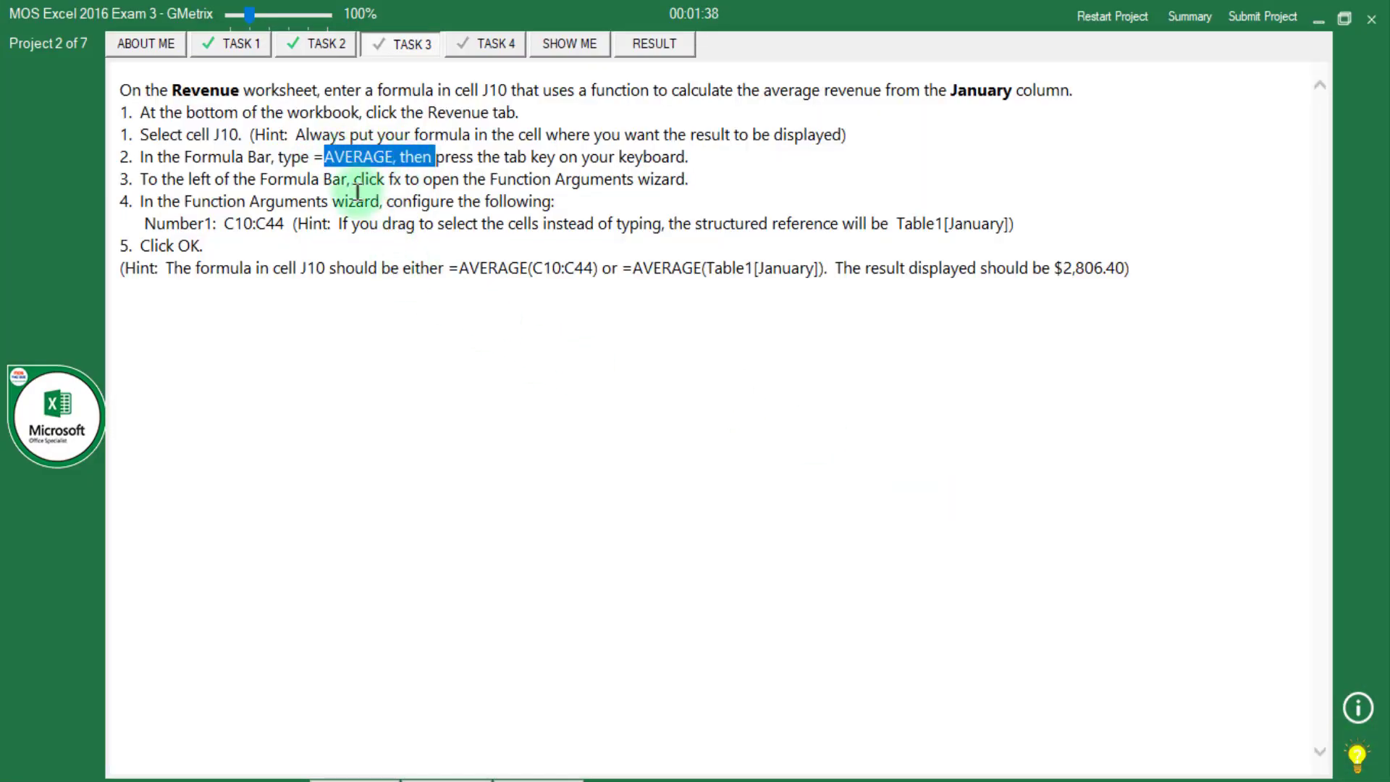
drag(230, 220, 248, 223)
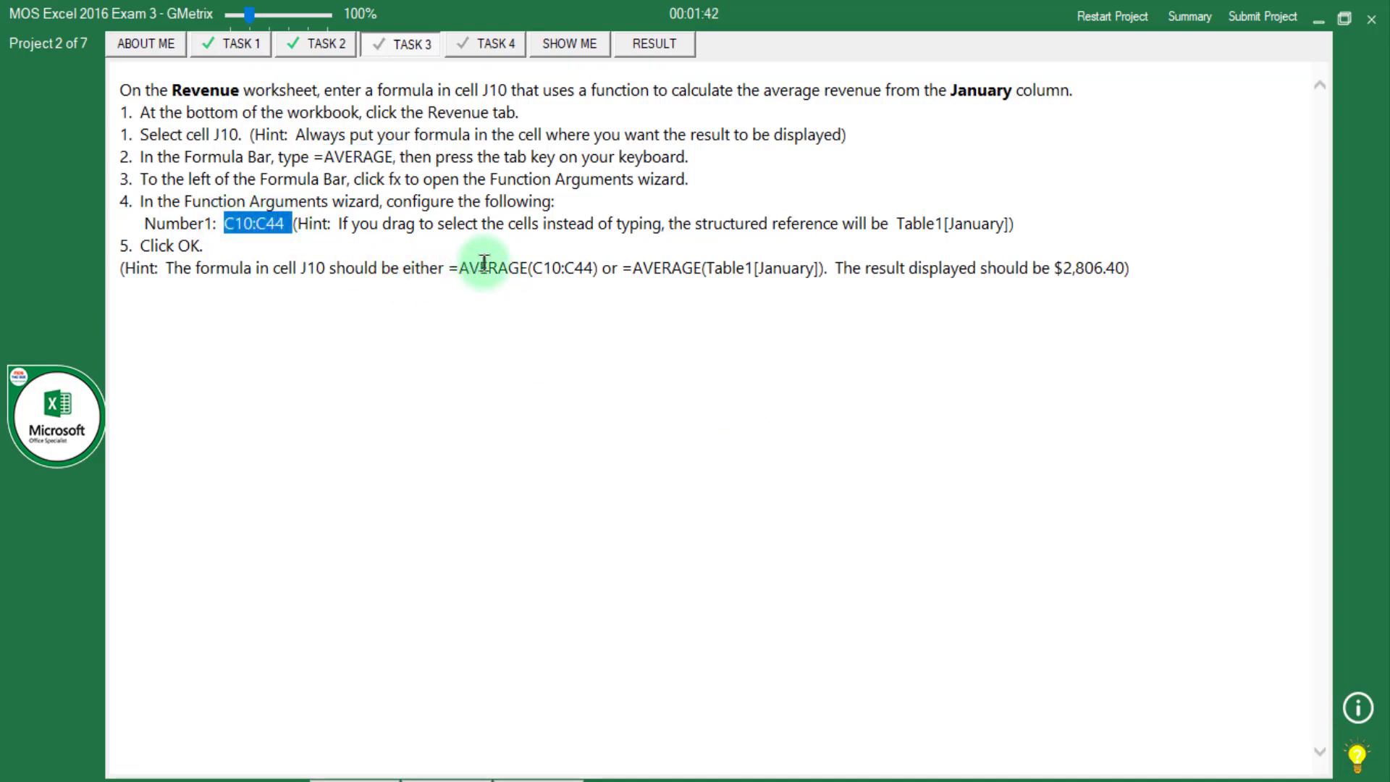
drag(484, 262, 533, 263)
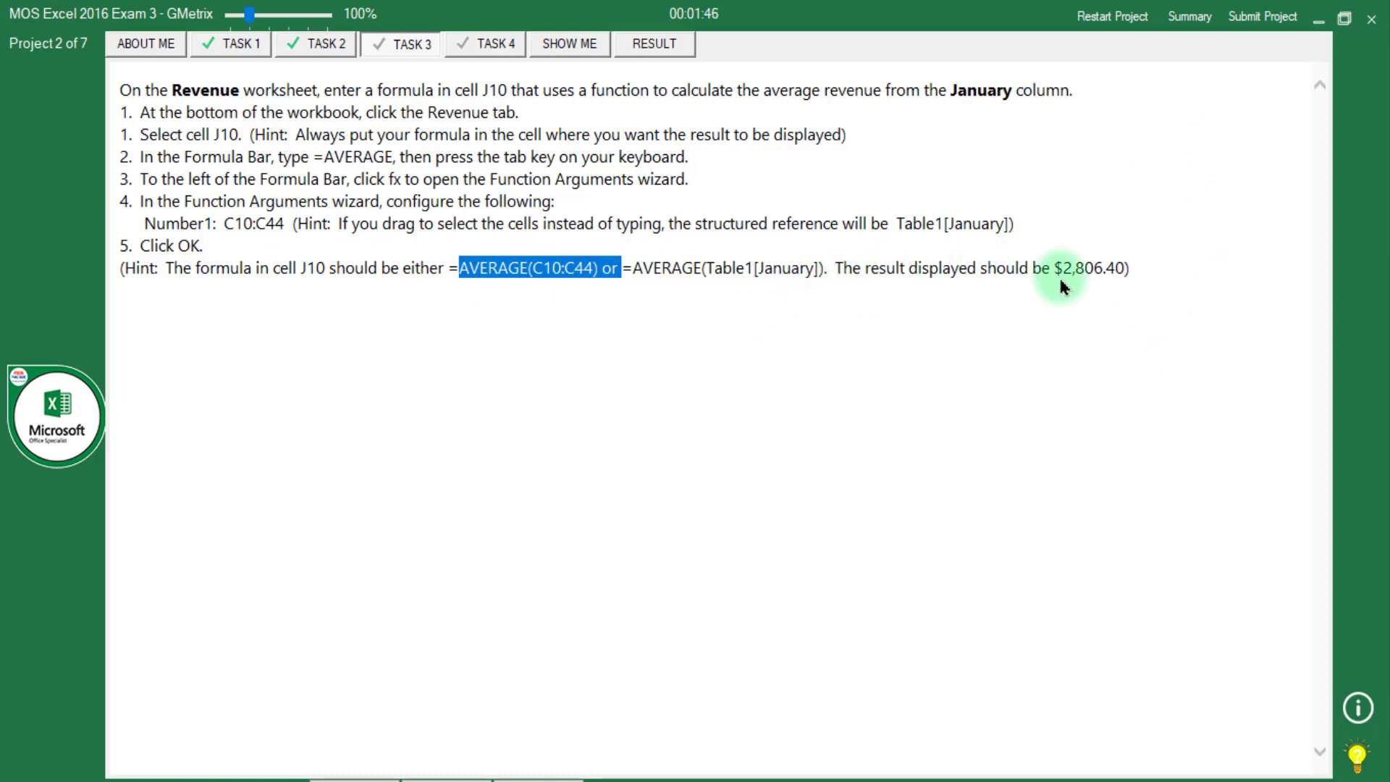
drag(1054, 268, 1129, 268)
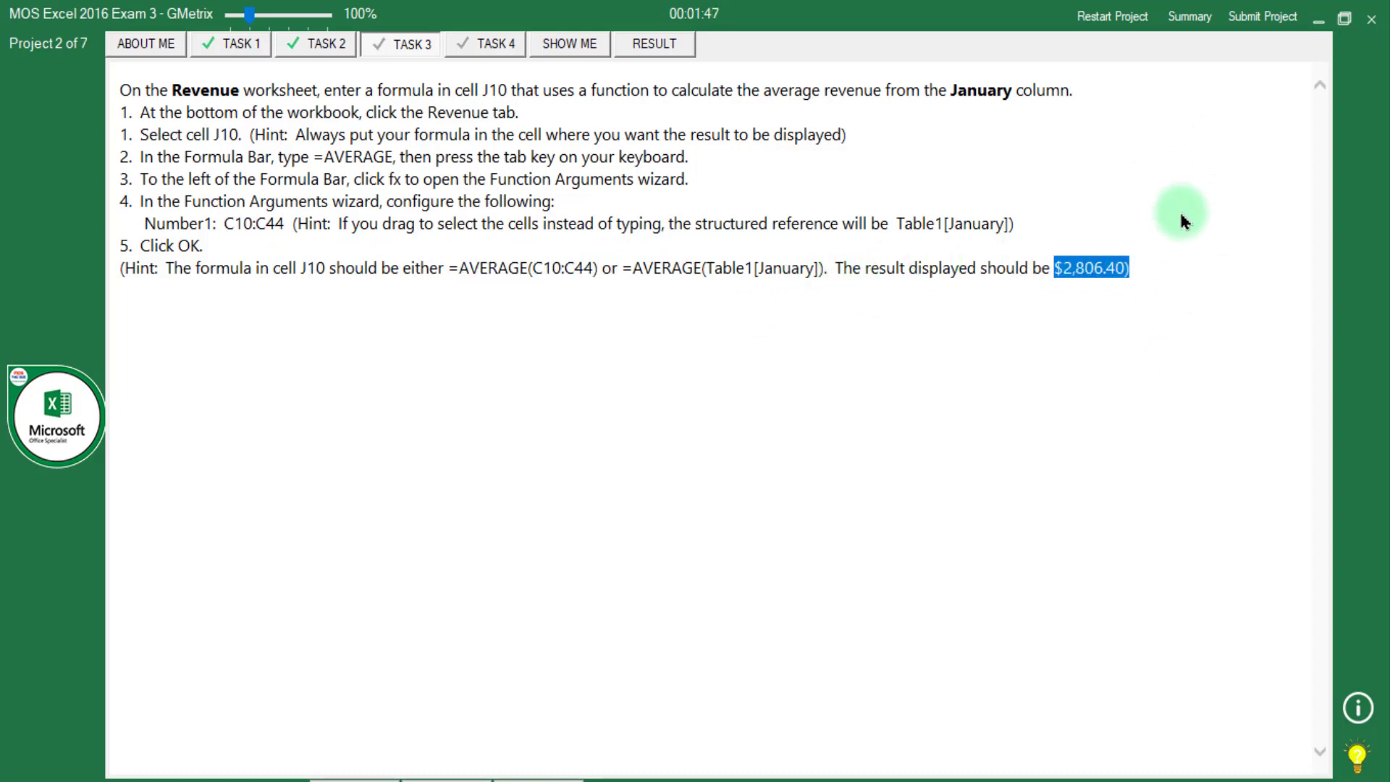
click(1345, 27)
double_click(1064, 436)
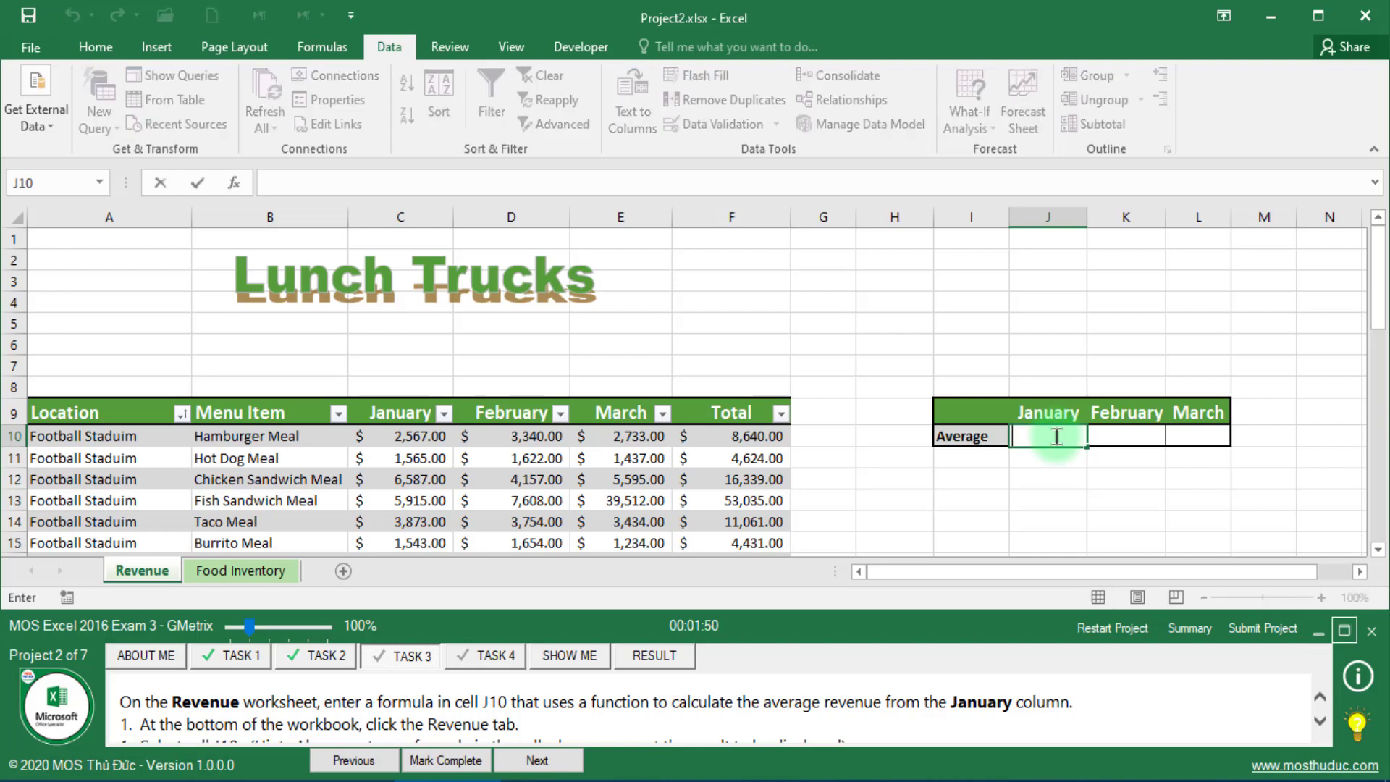
Step: Enter an AVERAGE of the January column in J10, showing $2,806.40
text(=A)
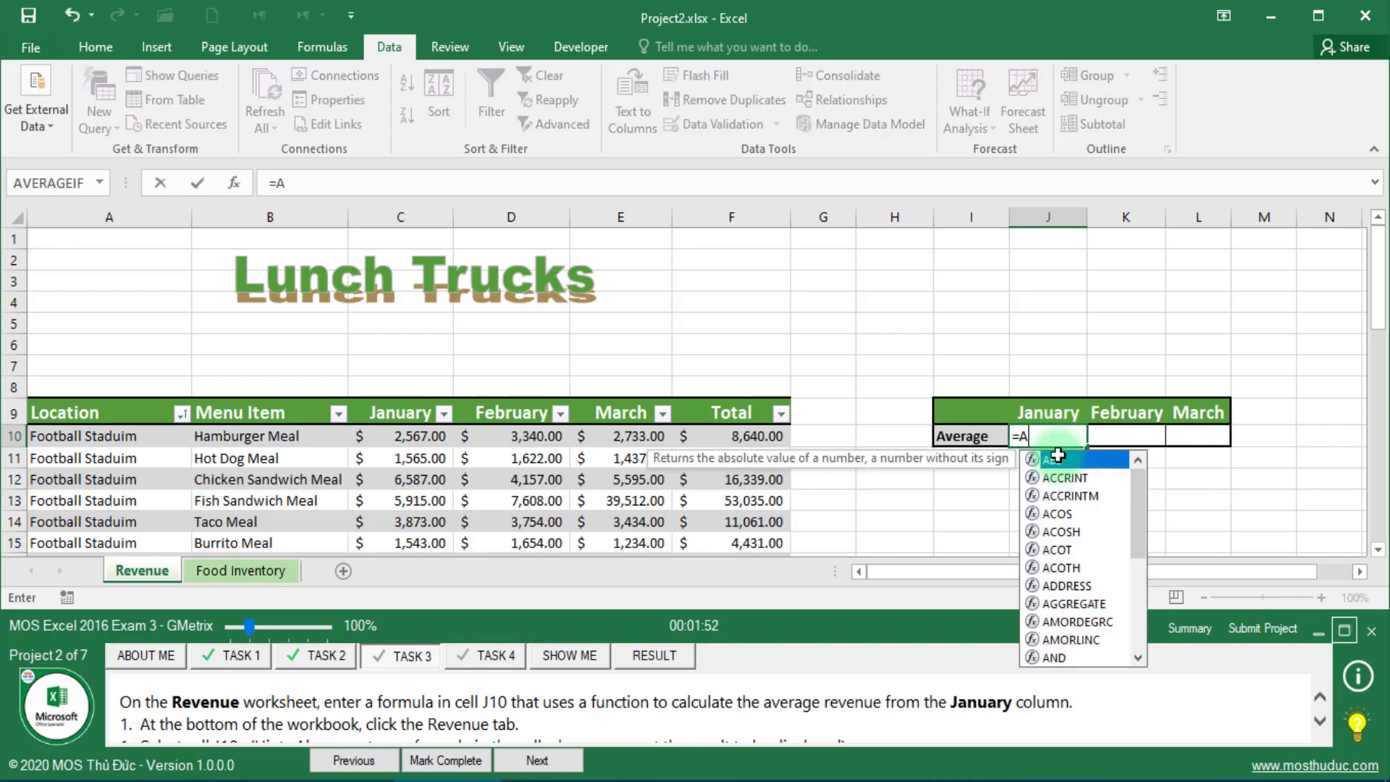
text(VE)
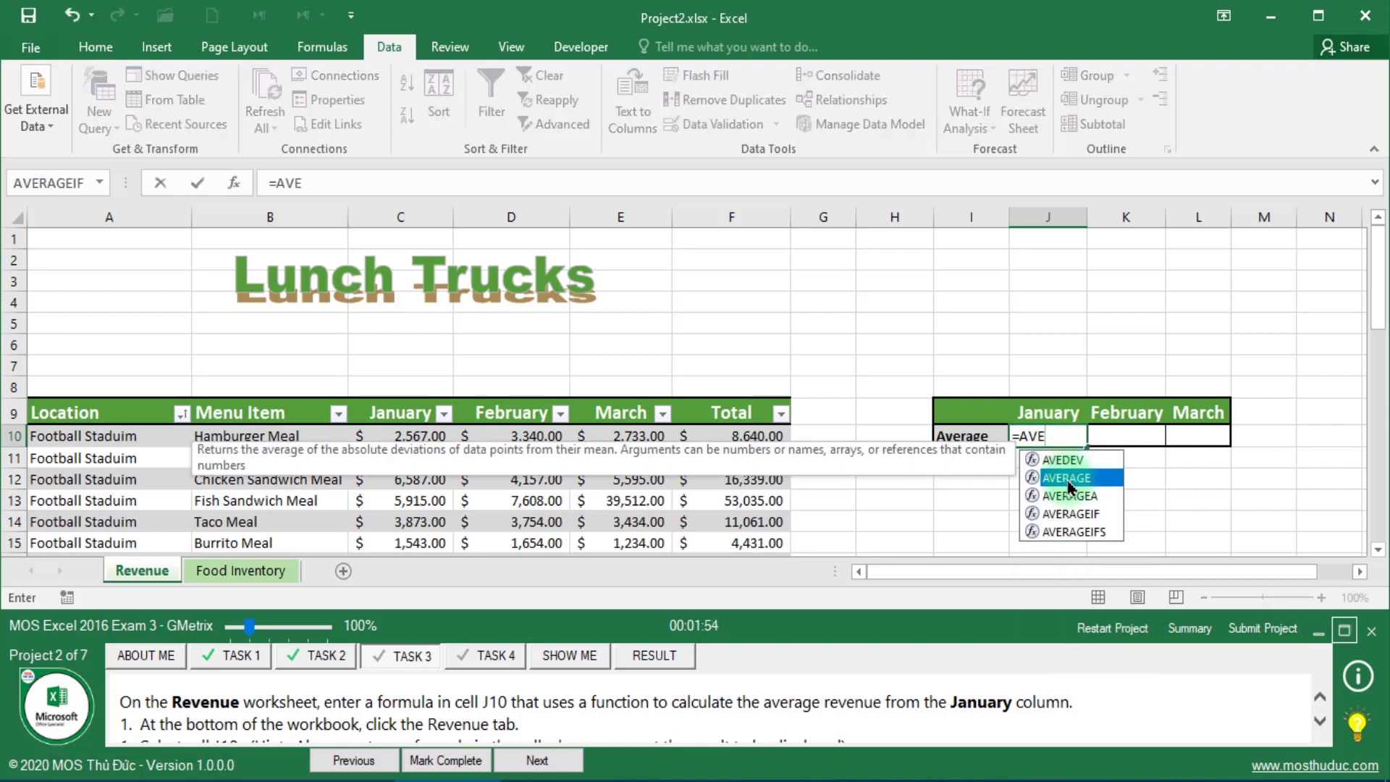
double_click(1069, 479)
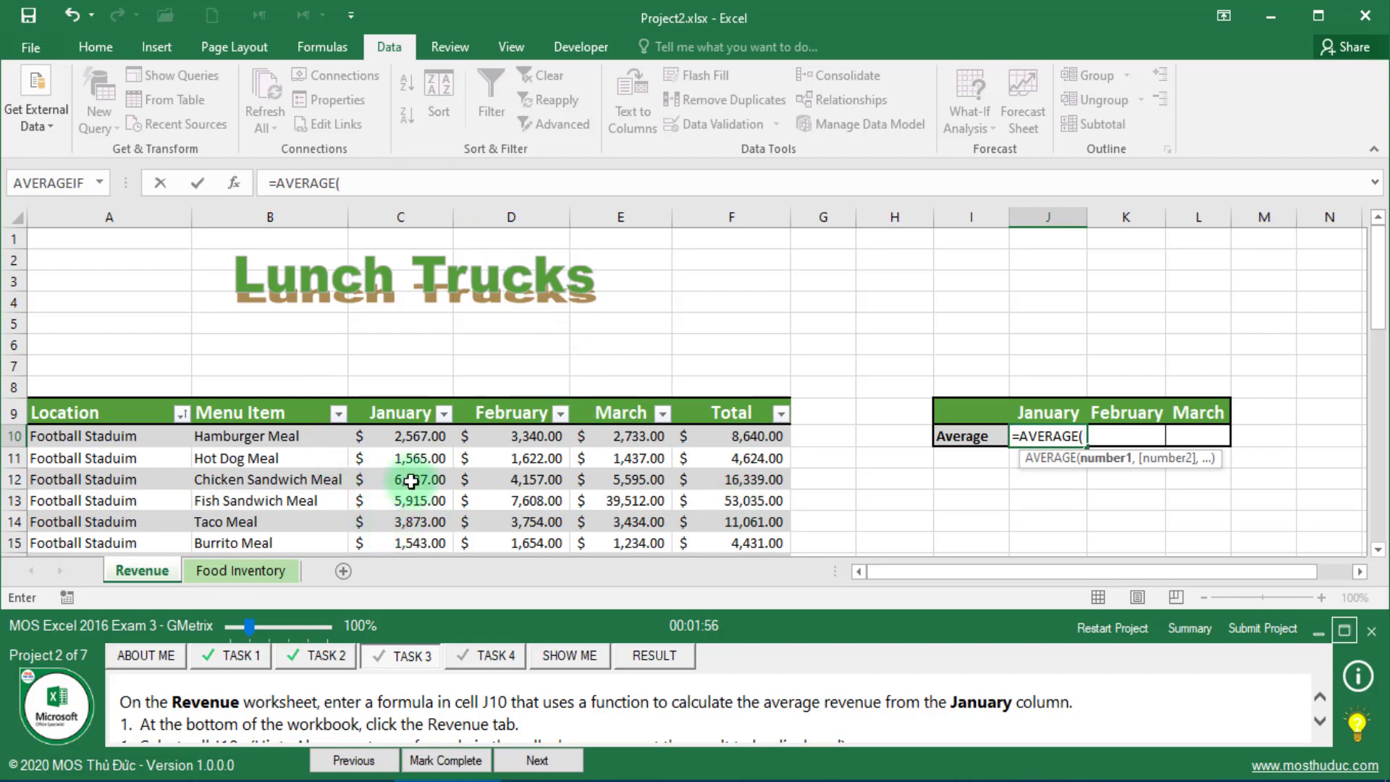
click(428, 444)
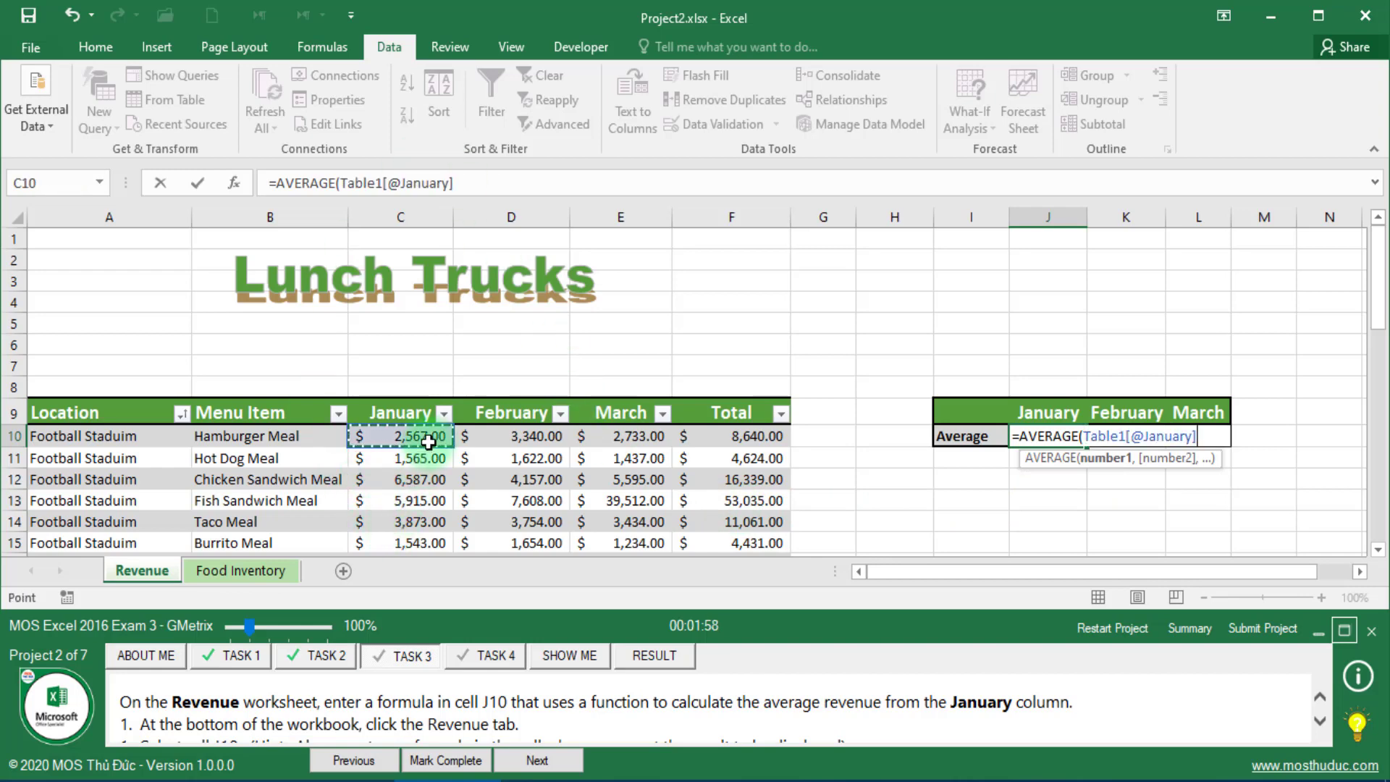
key(ctrl+shift+Down)
key(Return)
text(\)
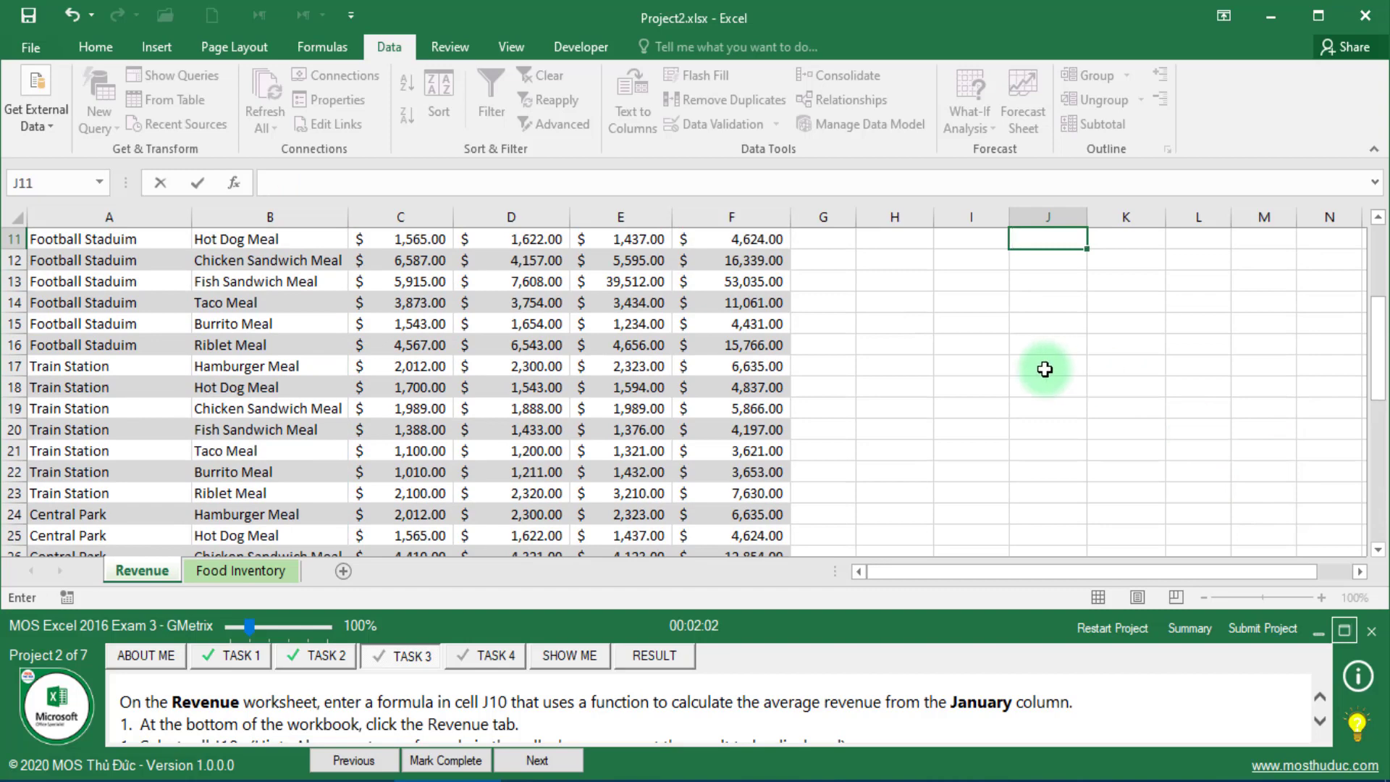
scroll(1045, 369, up, 3)
click(1043, 414)
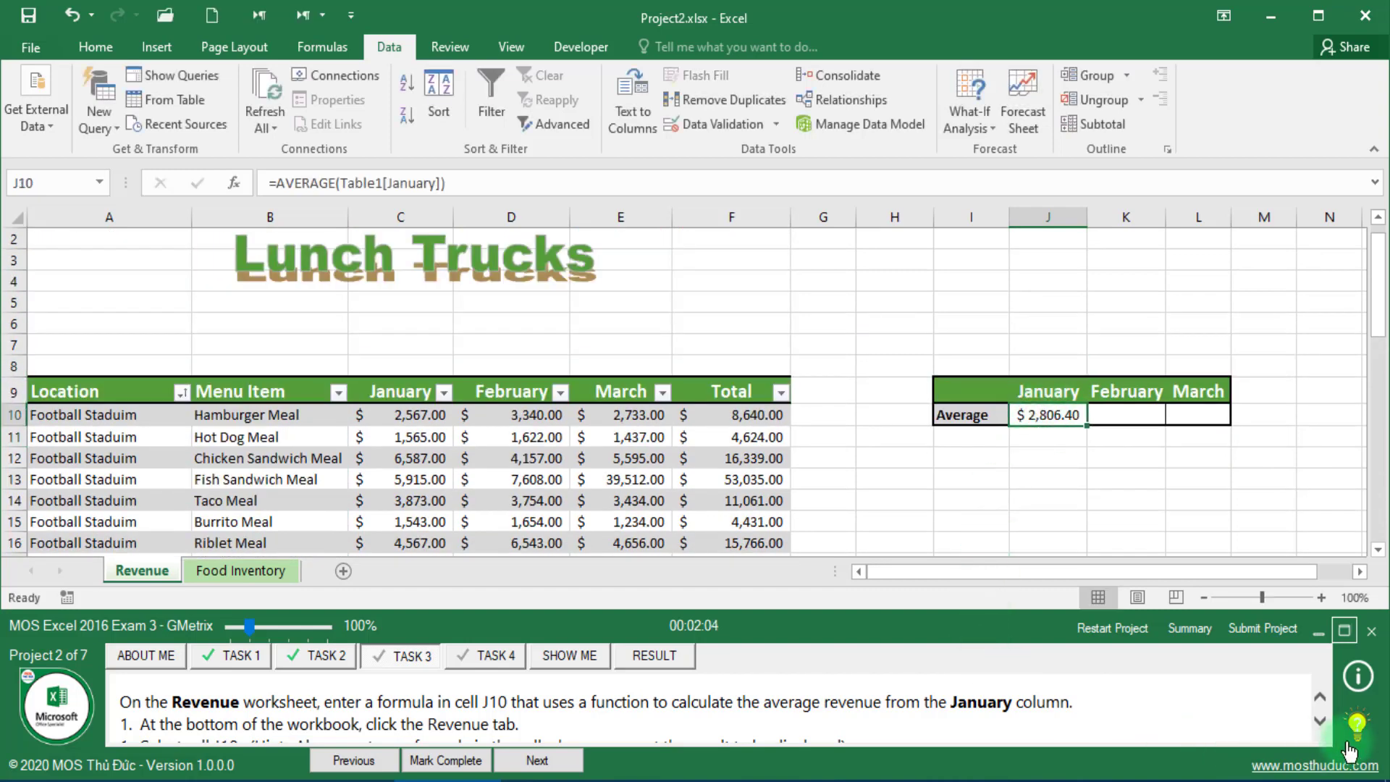
Step: Check the expected result in the hint, then mark task 3 complete and move to task 4
click(1316, 713)
click(1319, 722)
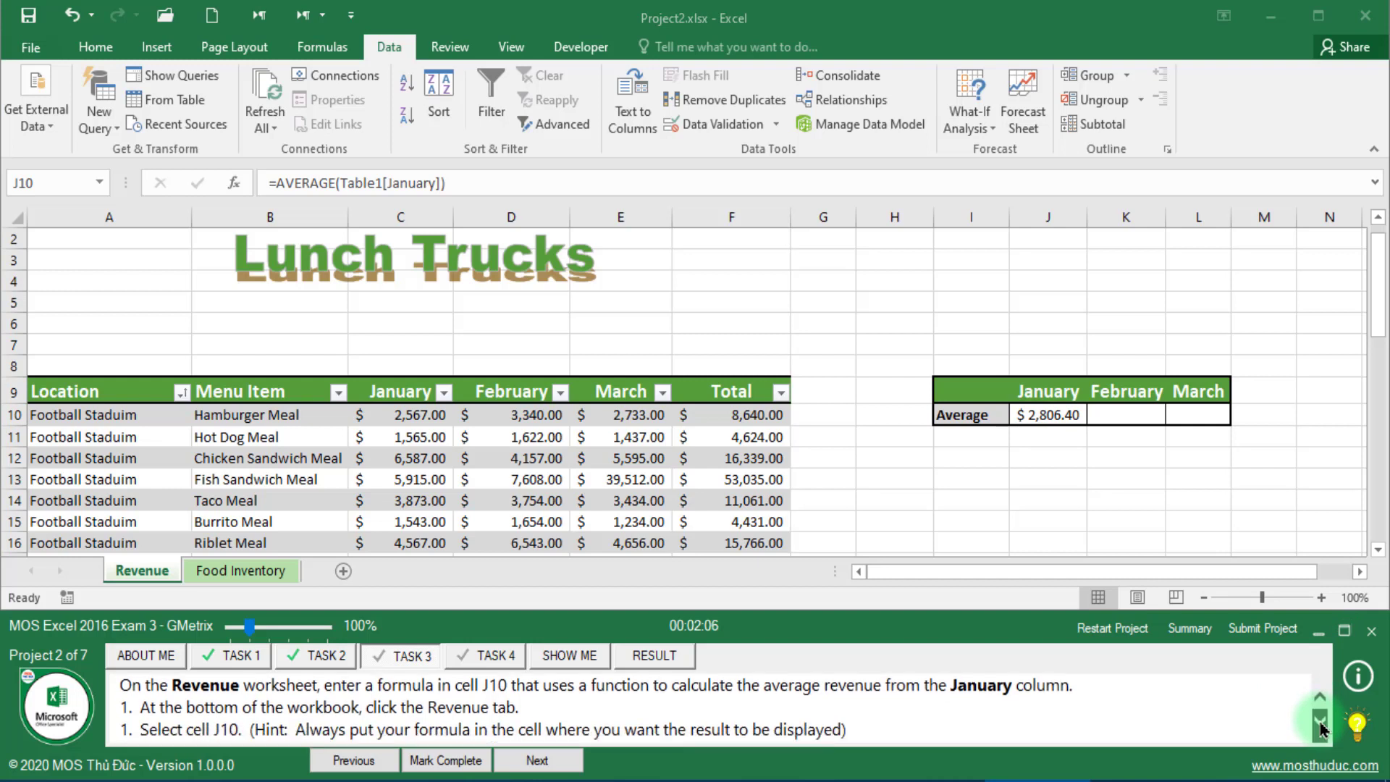
click(1319, 722)
click(1319, 721)
click(1319, 721)
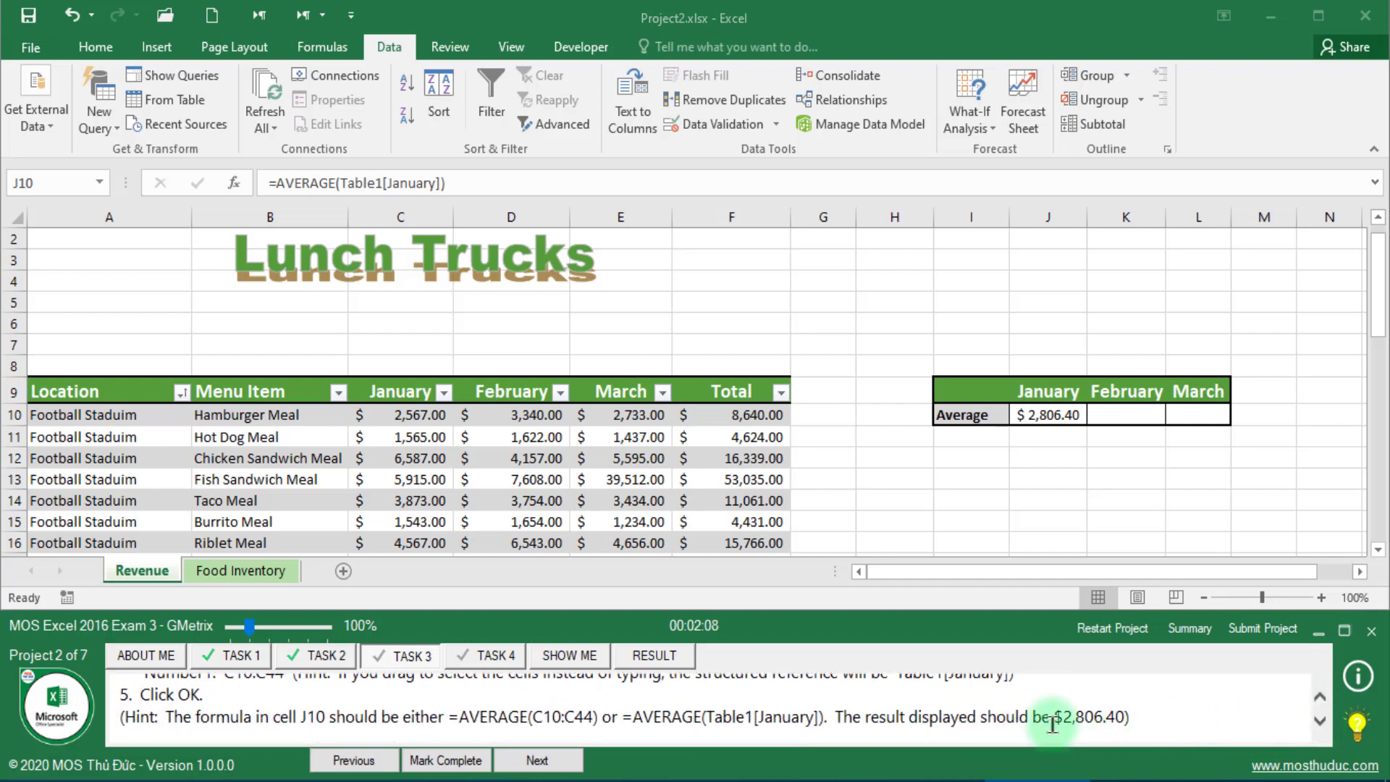
drag(1033, 717, 1123, 719)
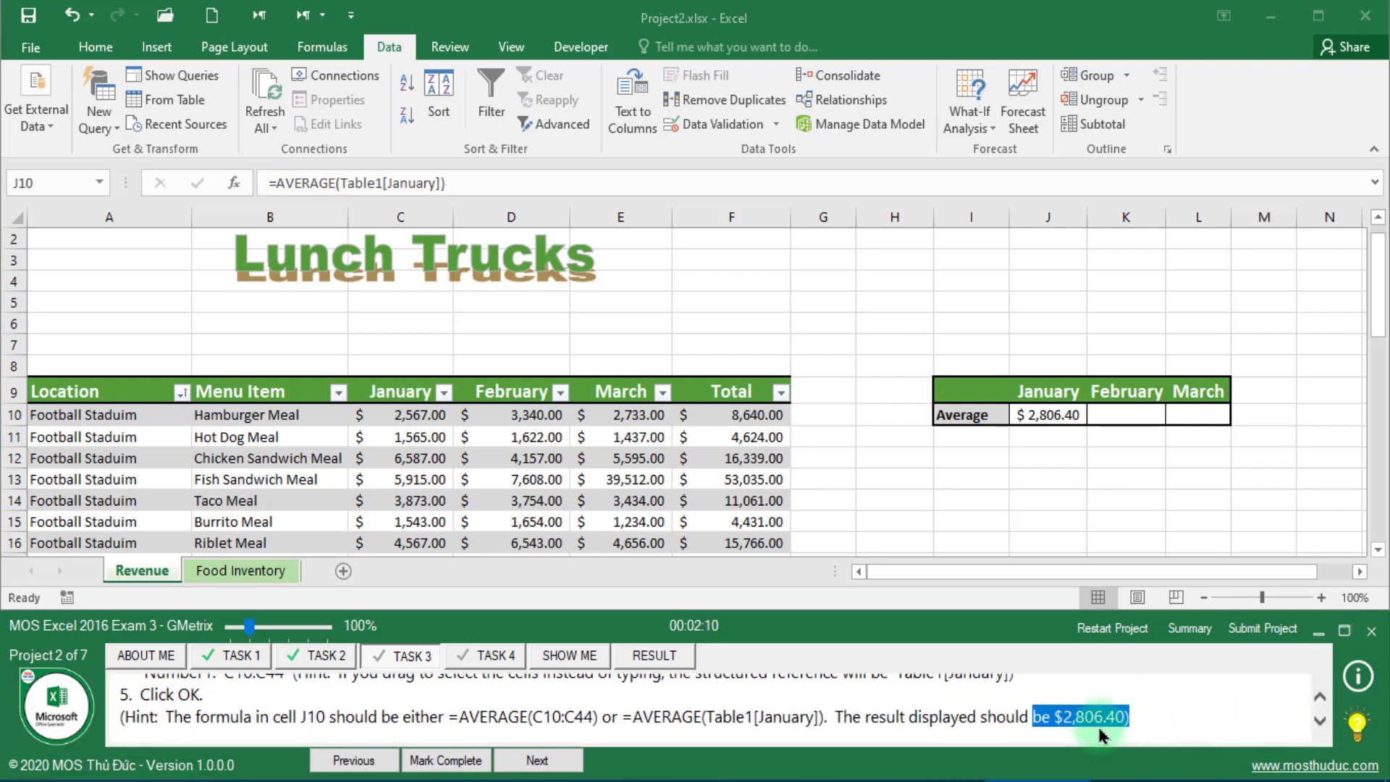
click(434, 759)
click(510, 760)
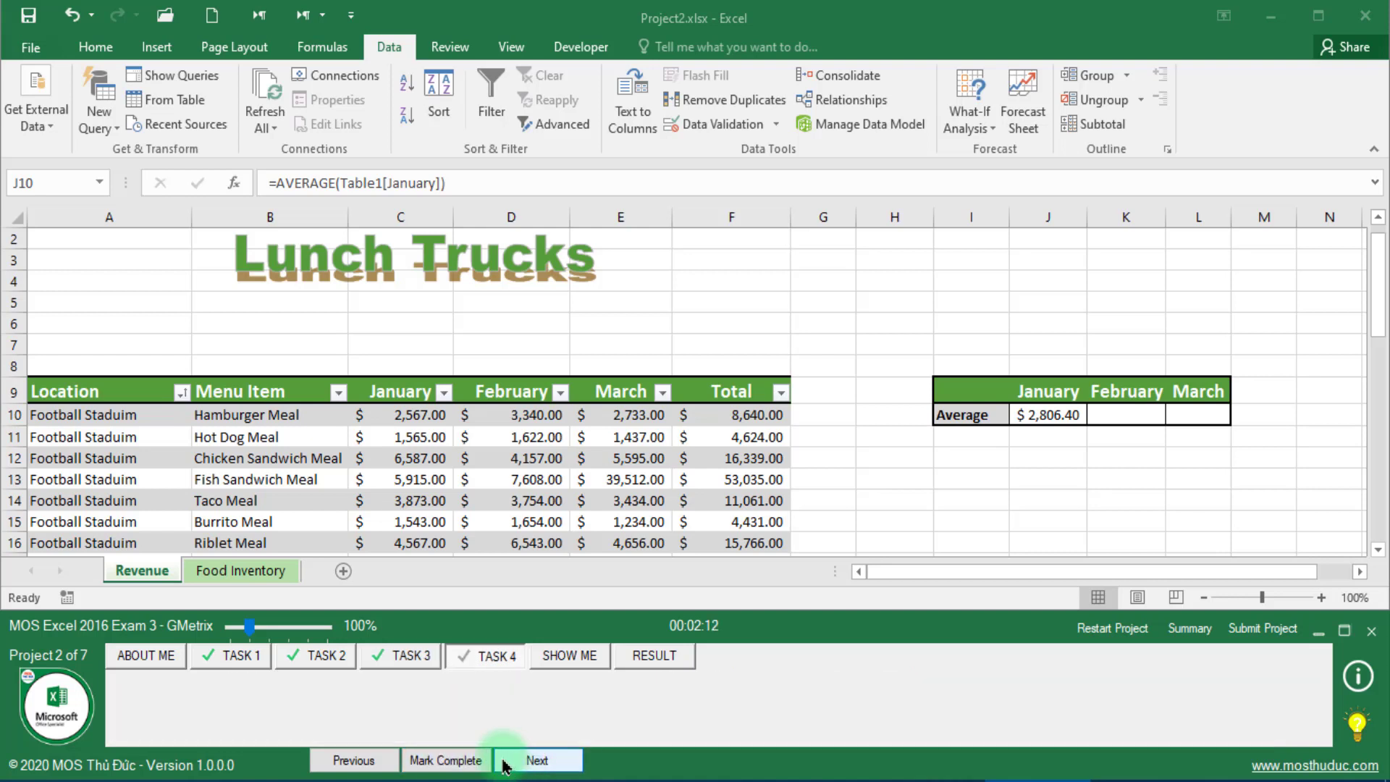
Step: Insert food_truck.png from Documents > MOSThuDuc onto the Revenue sheet at C5:C7
click(1356, 724)
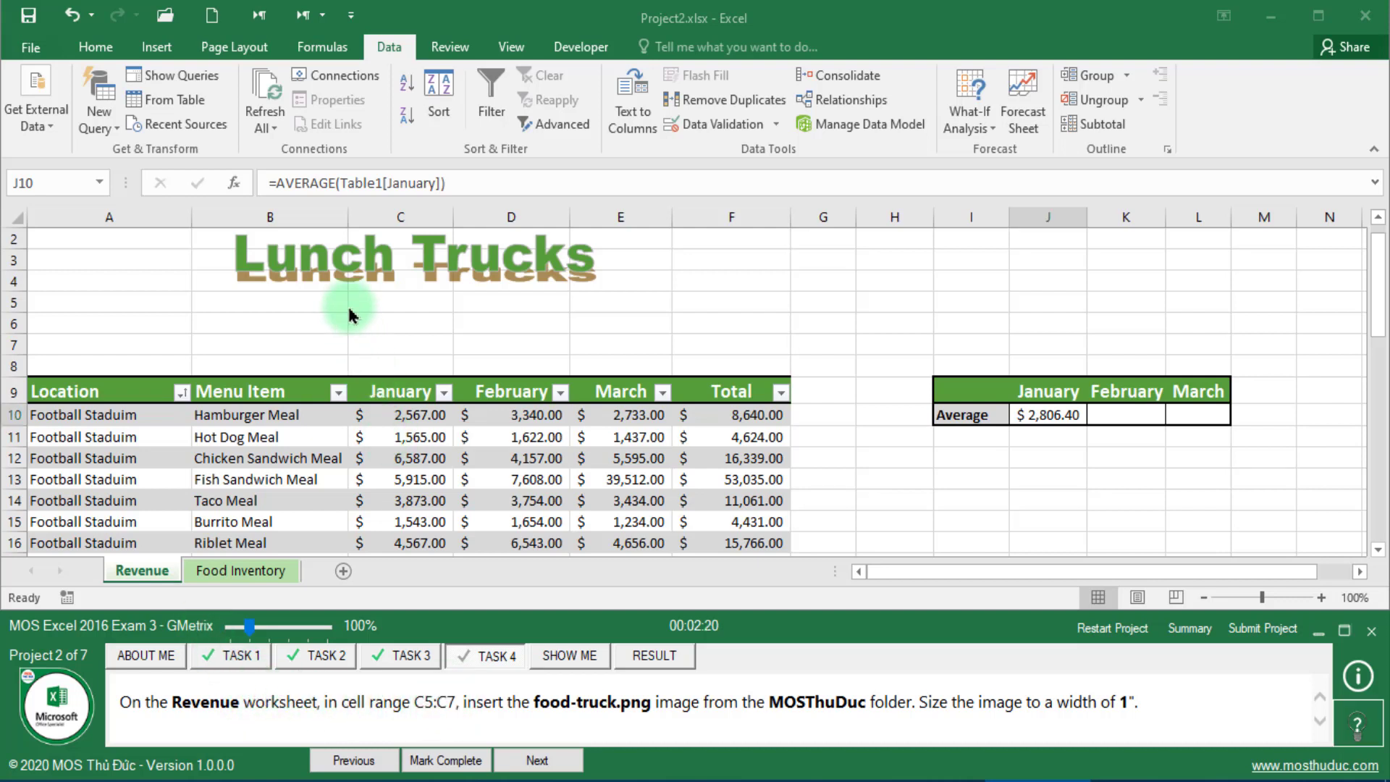
drag(388, 310, 398, 344)
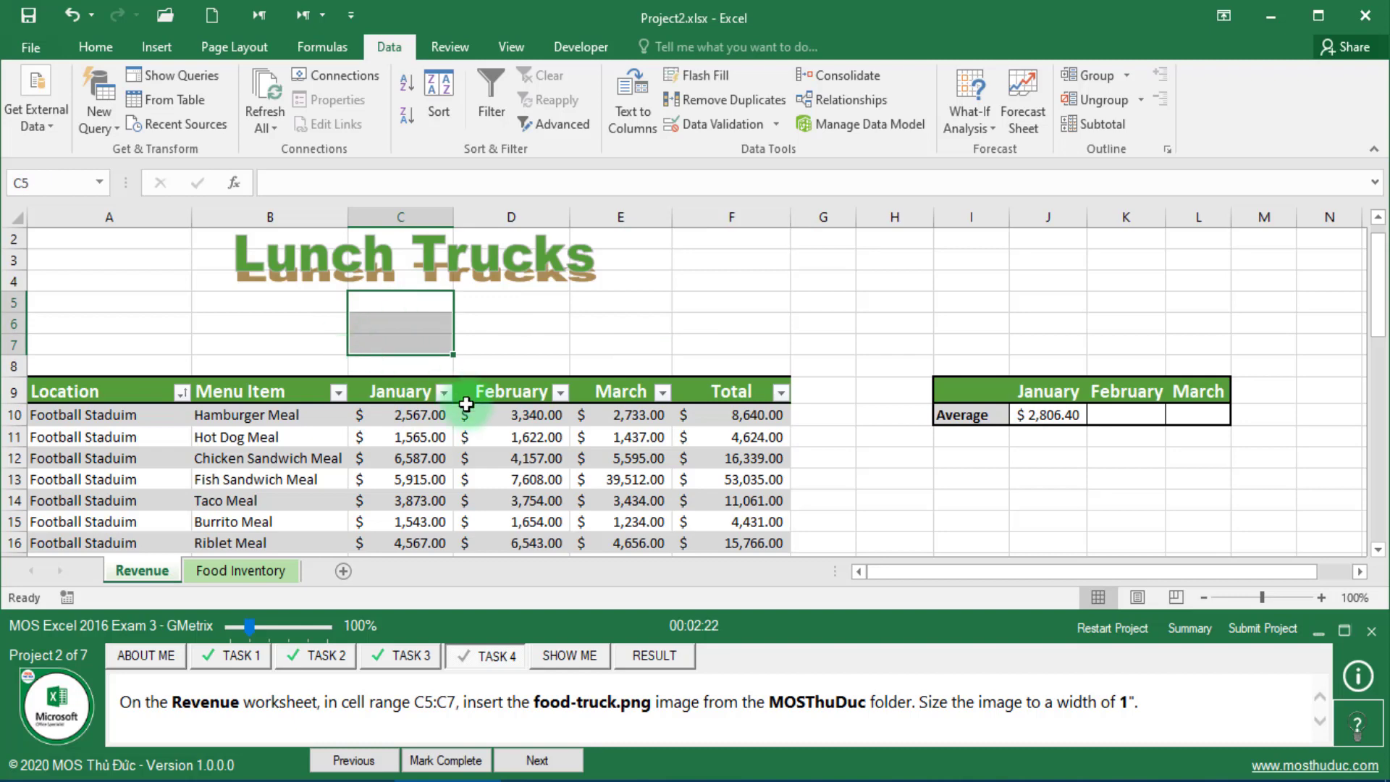
click(170, 52)
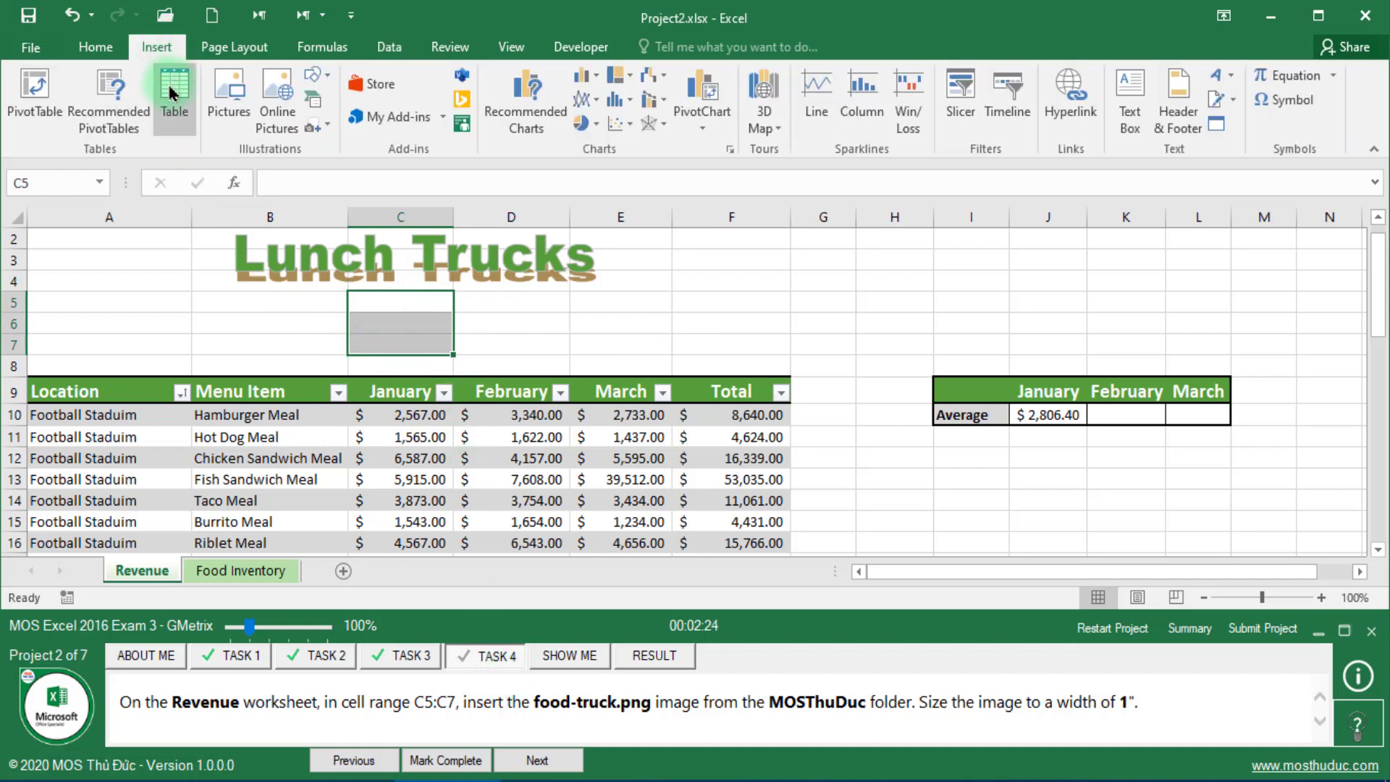
click(229, 98)
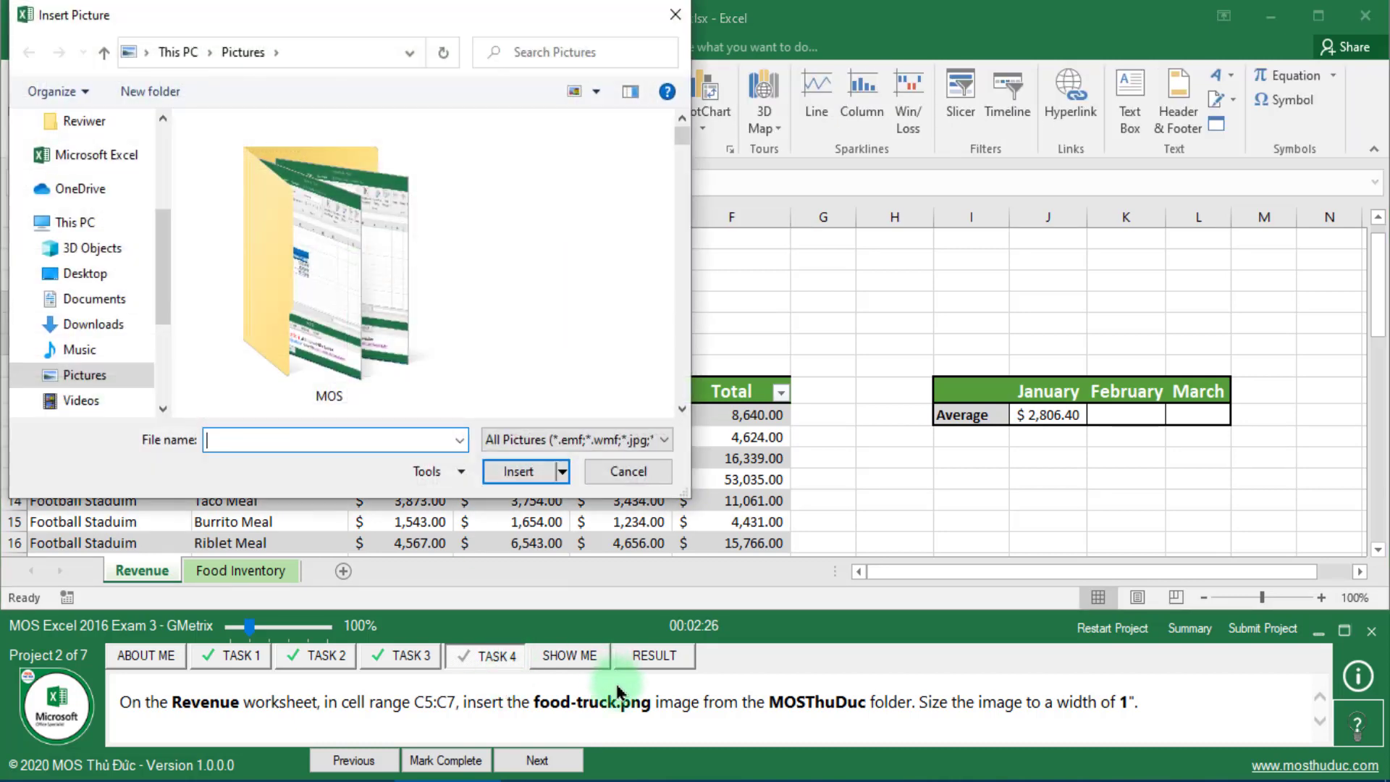
click(575, 90)
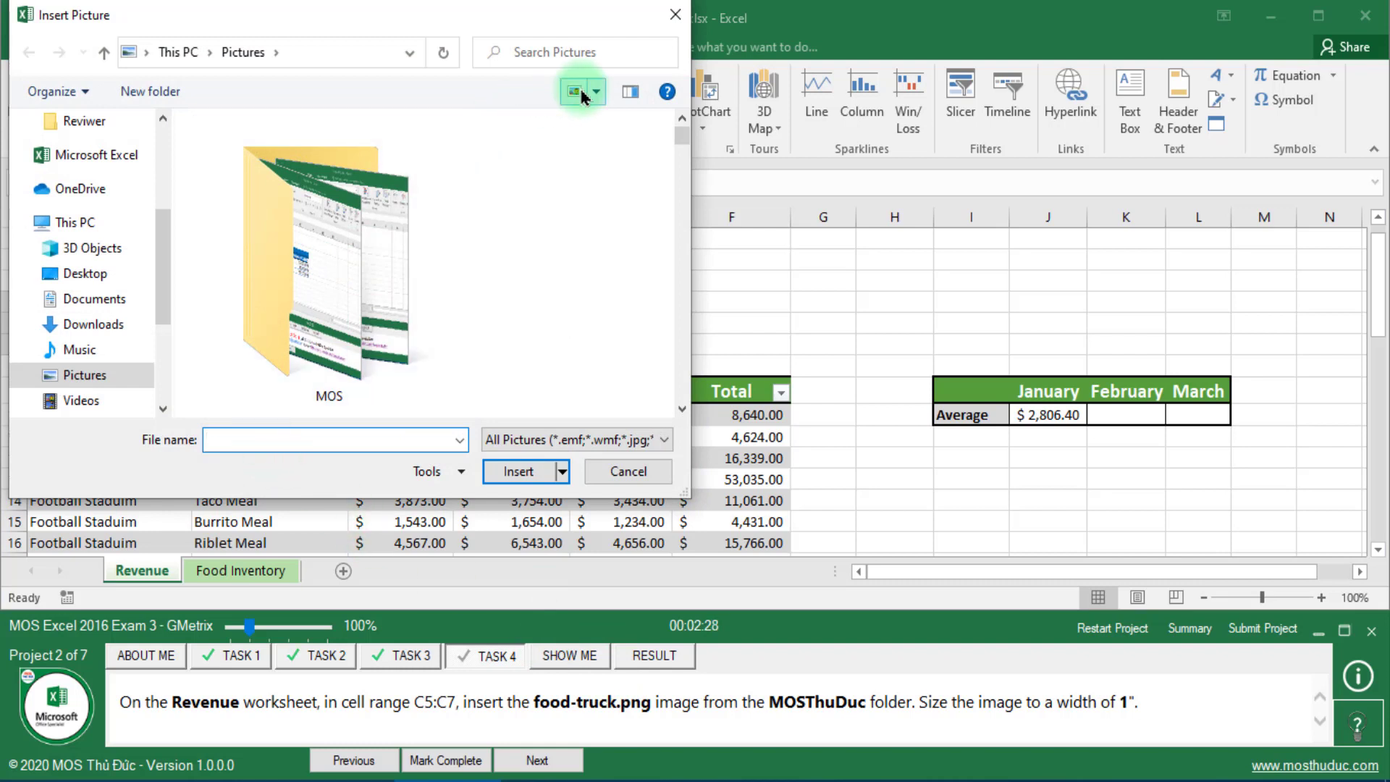
mouse_move(93, 298)
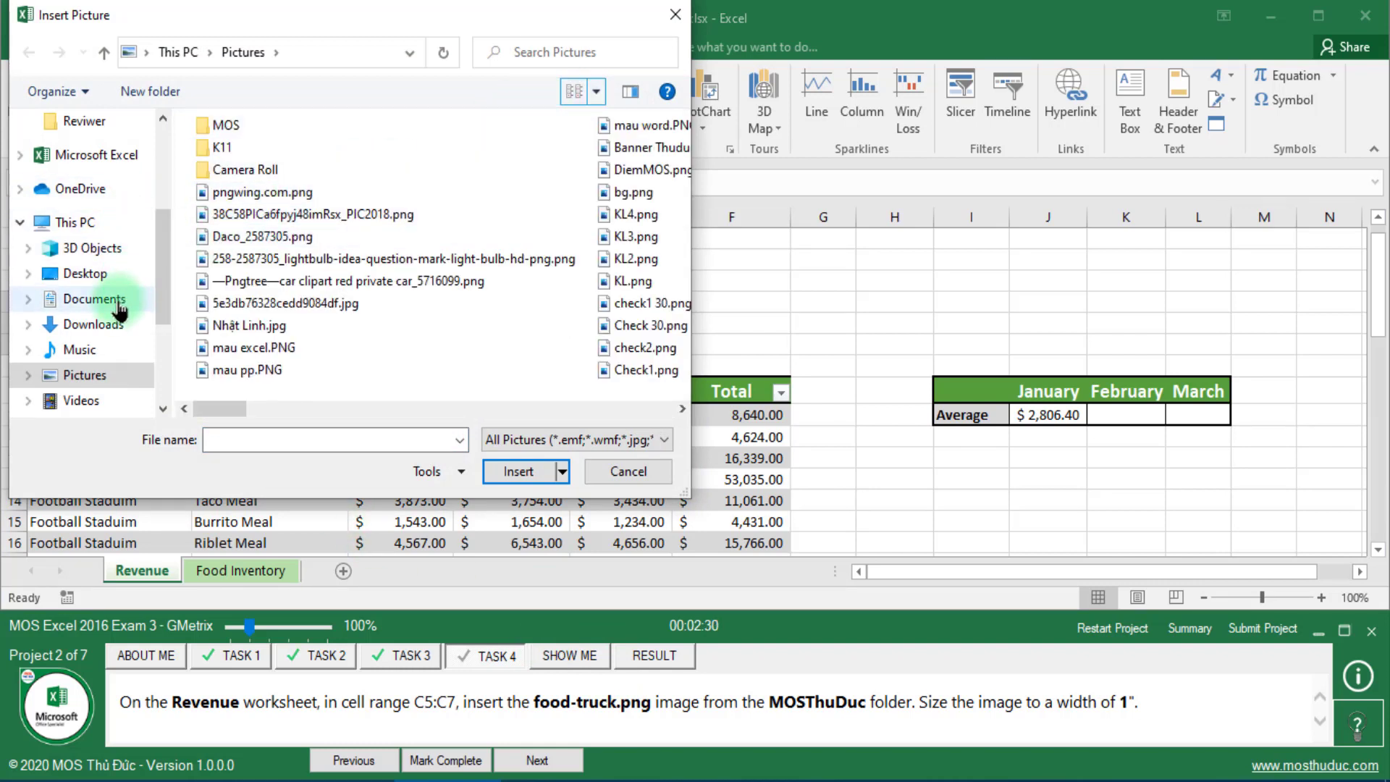
click(109, 307)
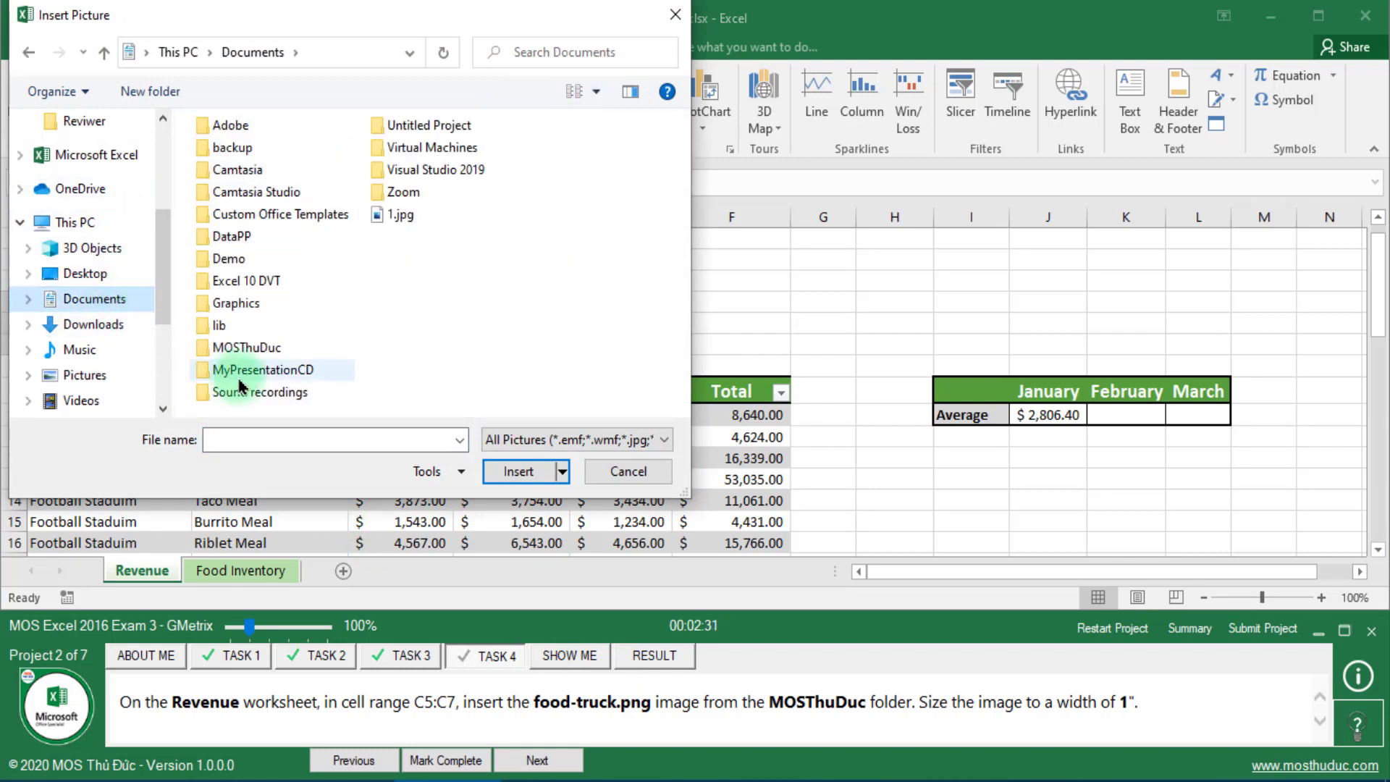
double_click(267, 349)
click(254, 127)
click(519, 470)
text(1)
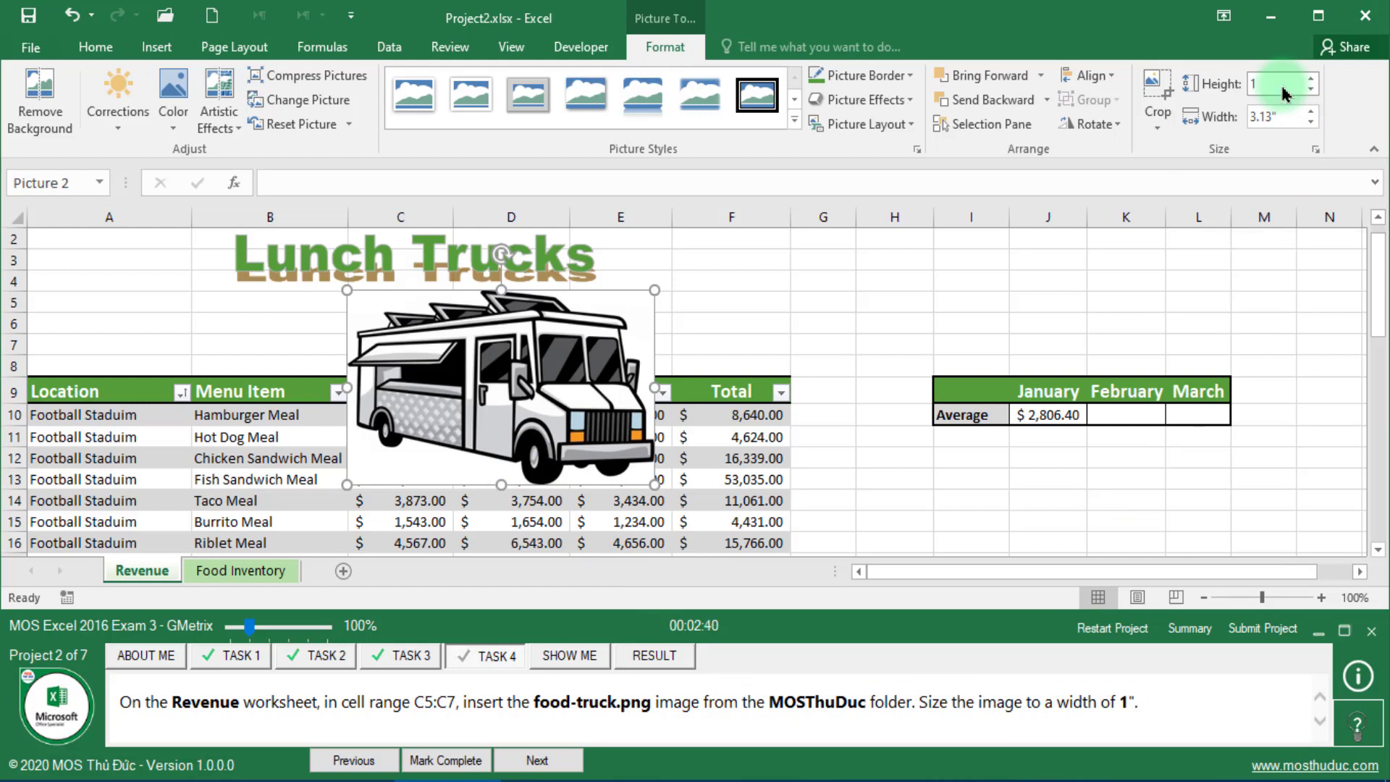
Step: Resize the food truck picture to a 1" width, leaving it 0.61" high, then deselect it
key(Return)
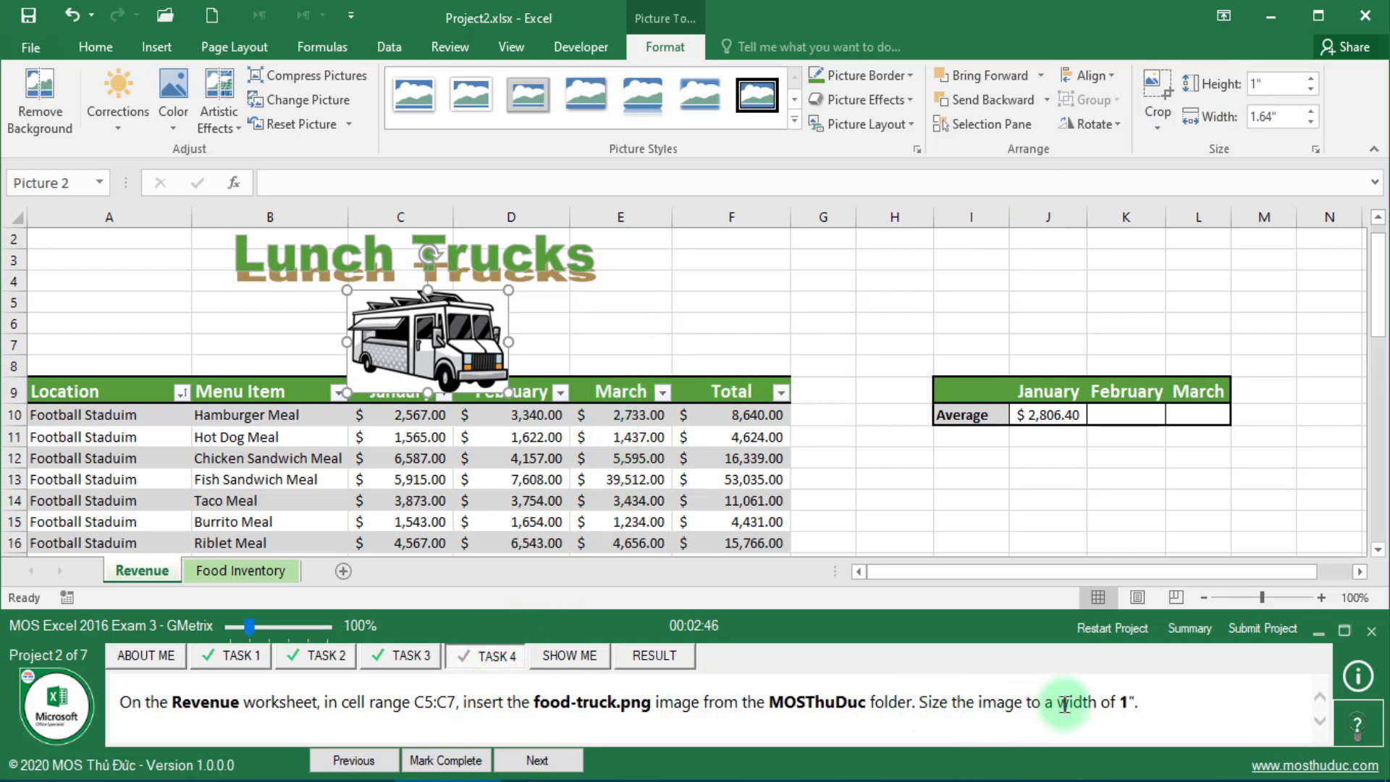
drag(919, 701, 1115, 699)
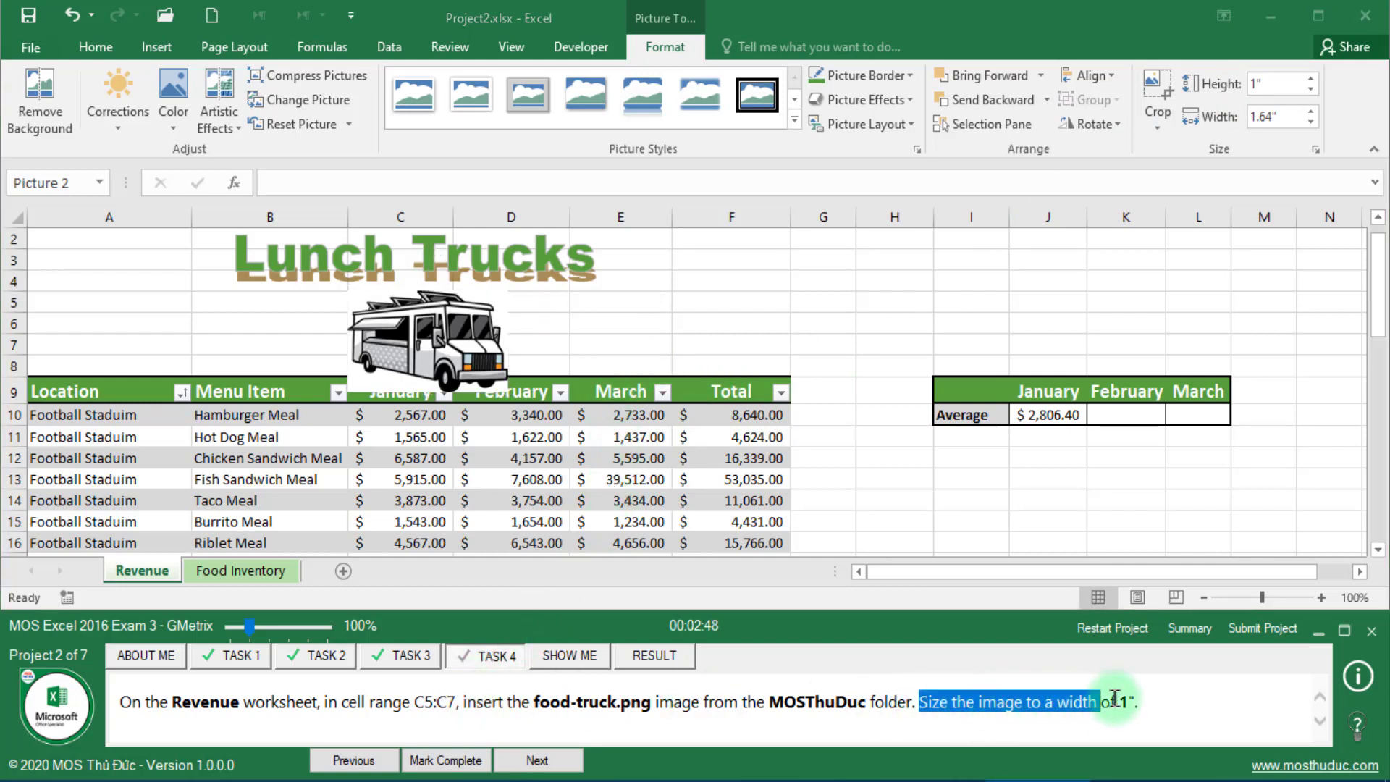
click(1280, 116)
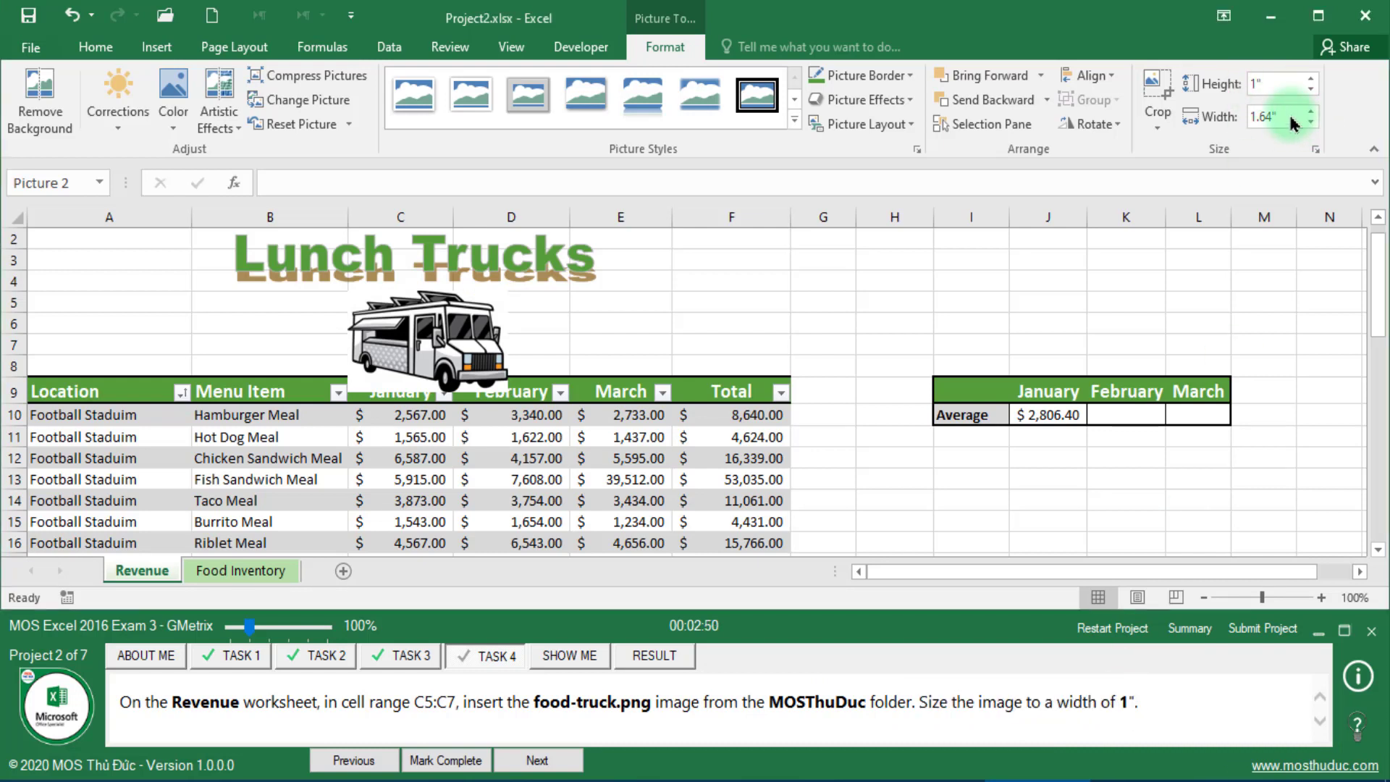
click(1283, 113)
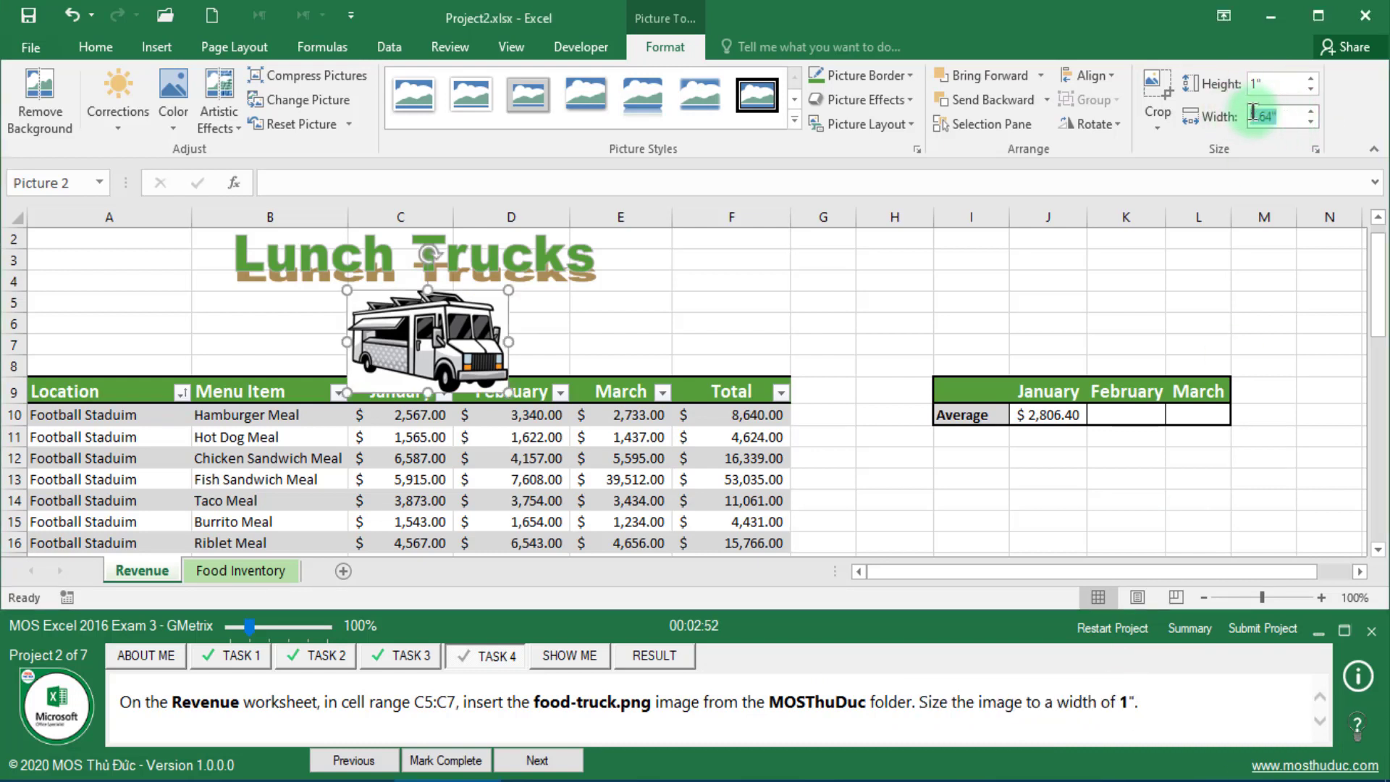
click(1281, 108)
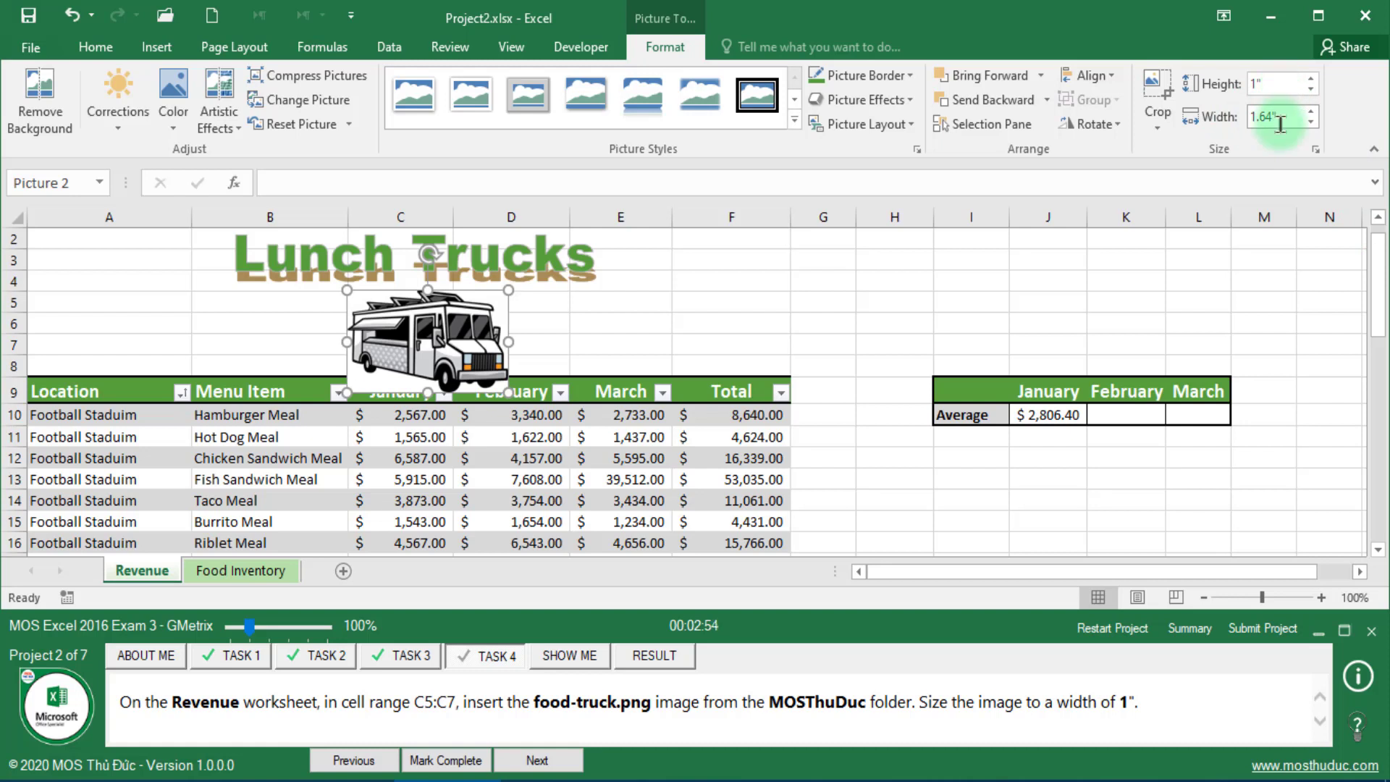
drag(1280, 123, 1199, 107)
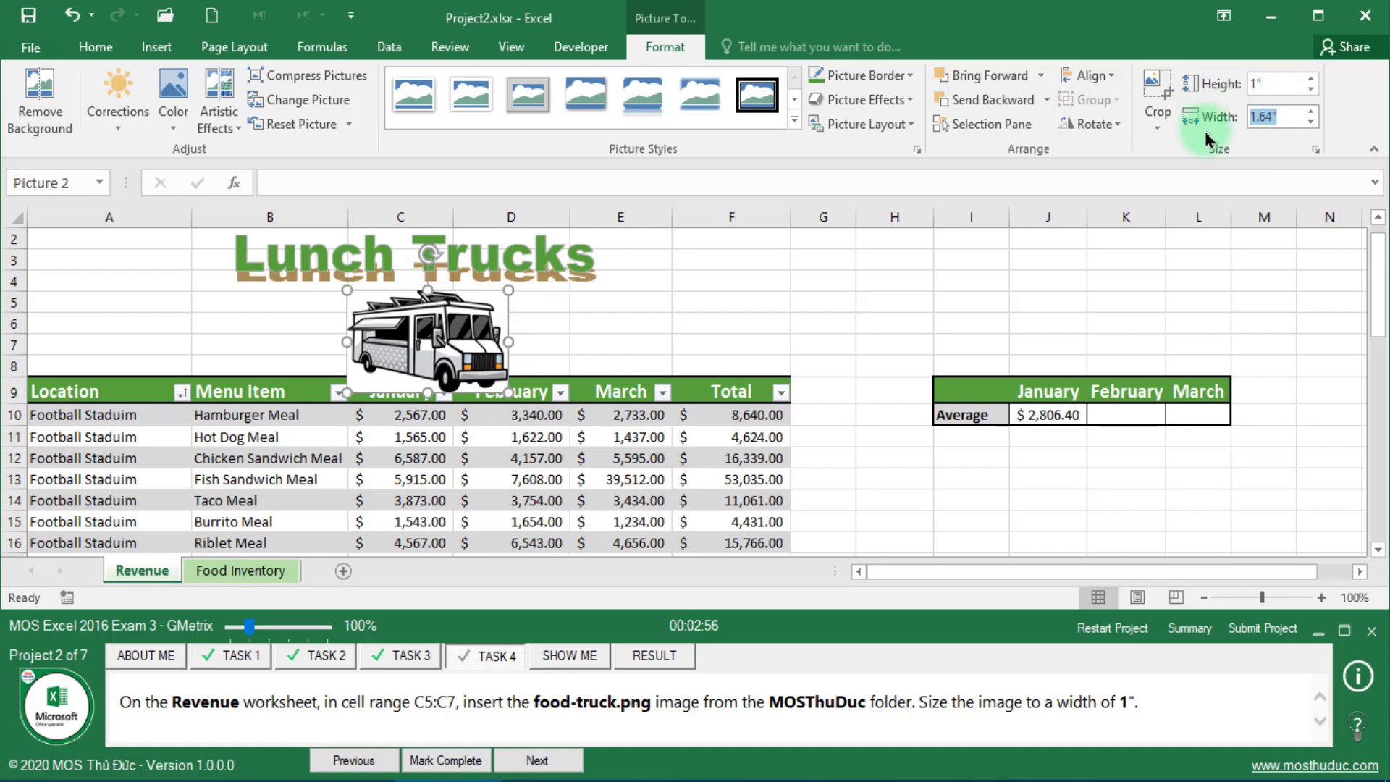
text(1)
key(Return)
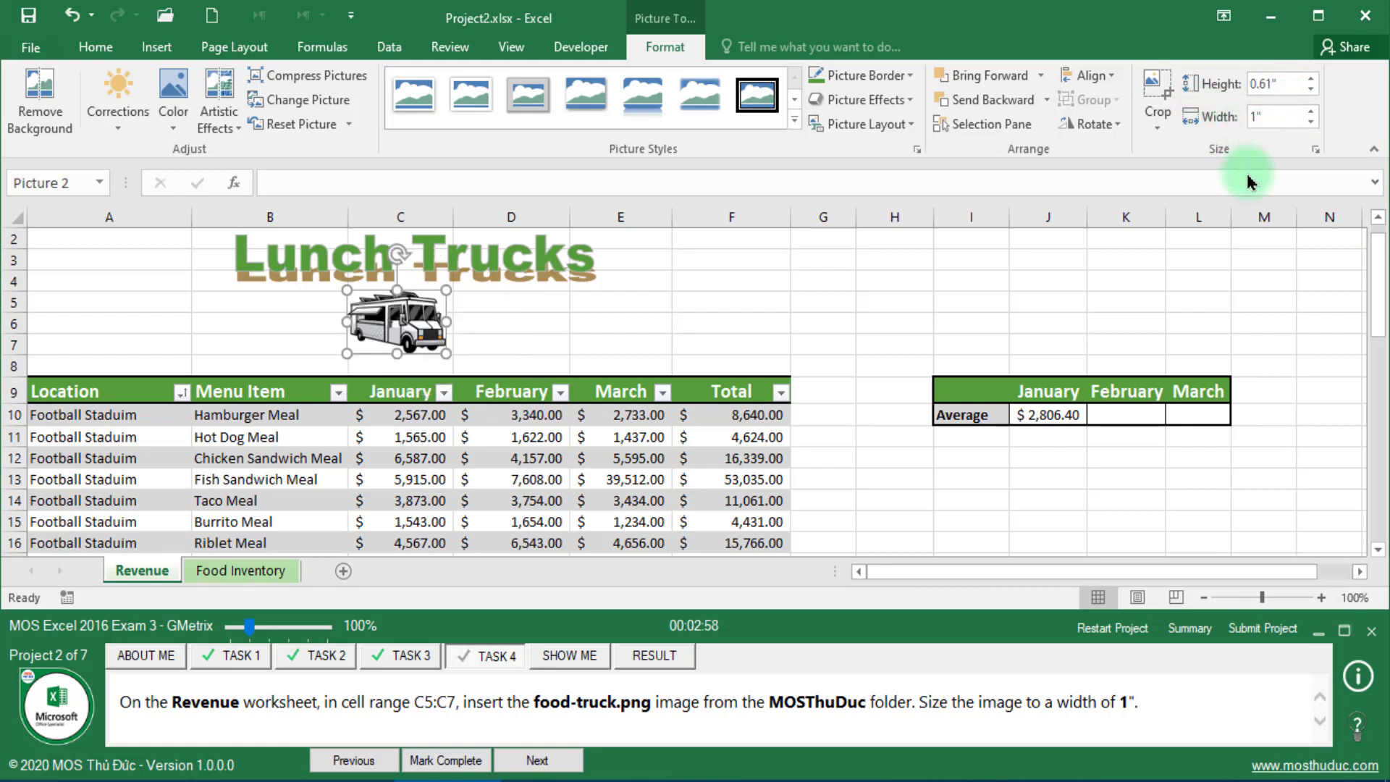
click(620, 345)
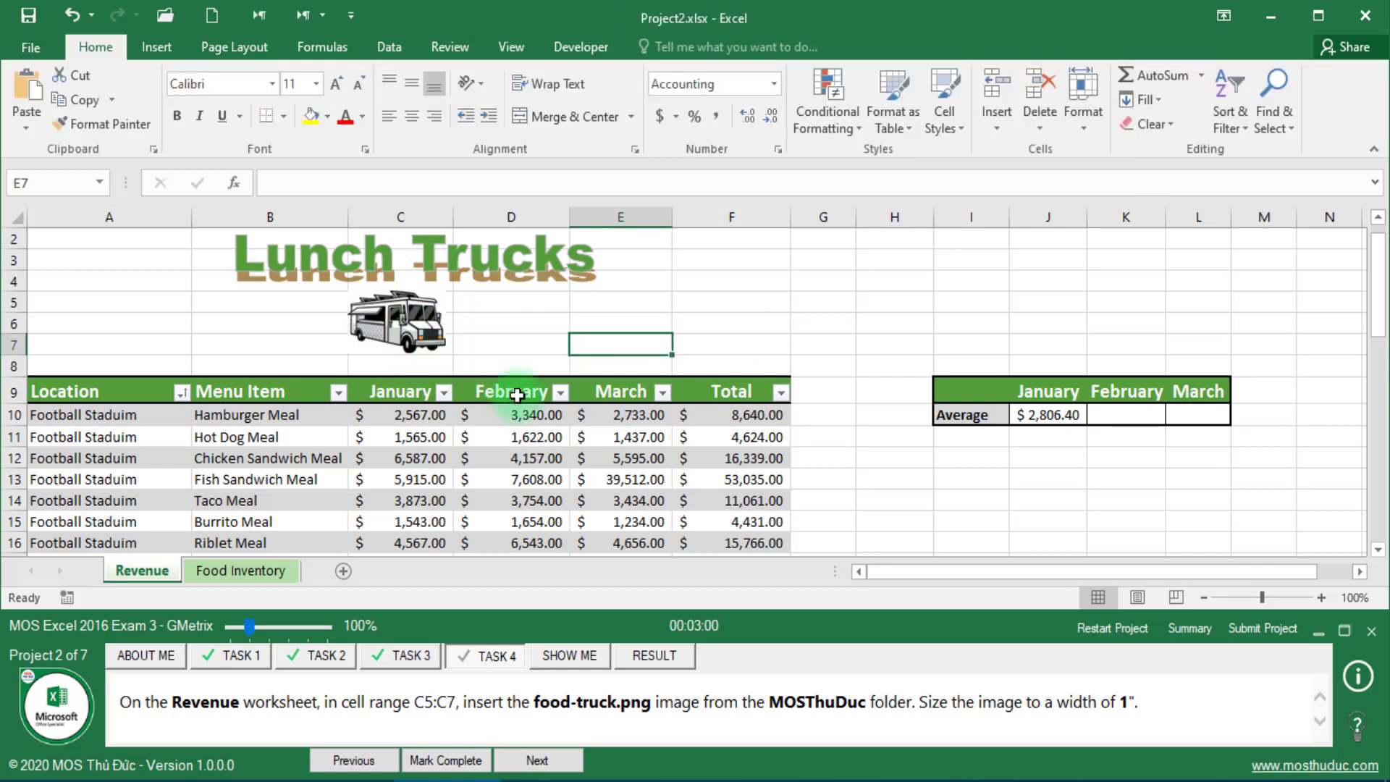
Step: Mark the picture task complete, submit Project 2, and save its changes
click(444, 758)
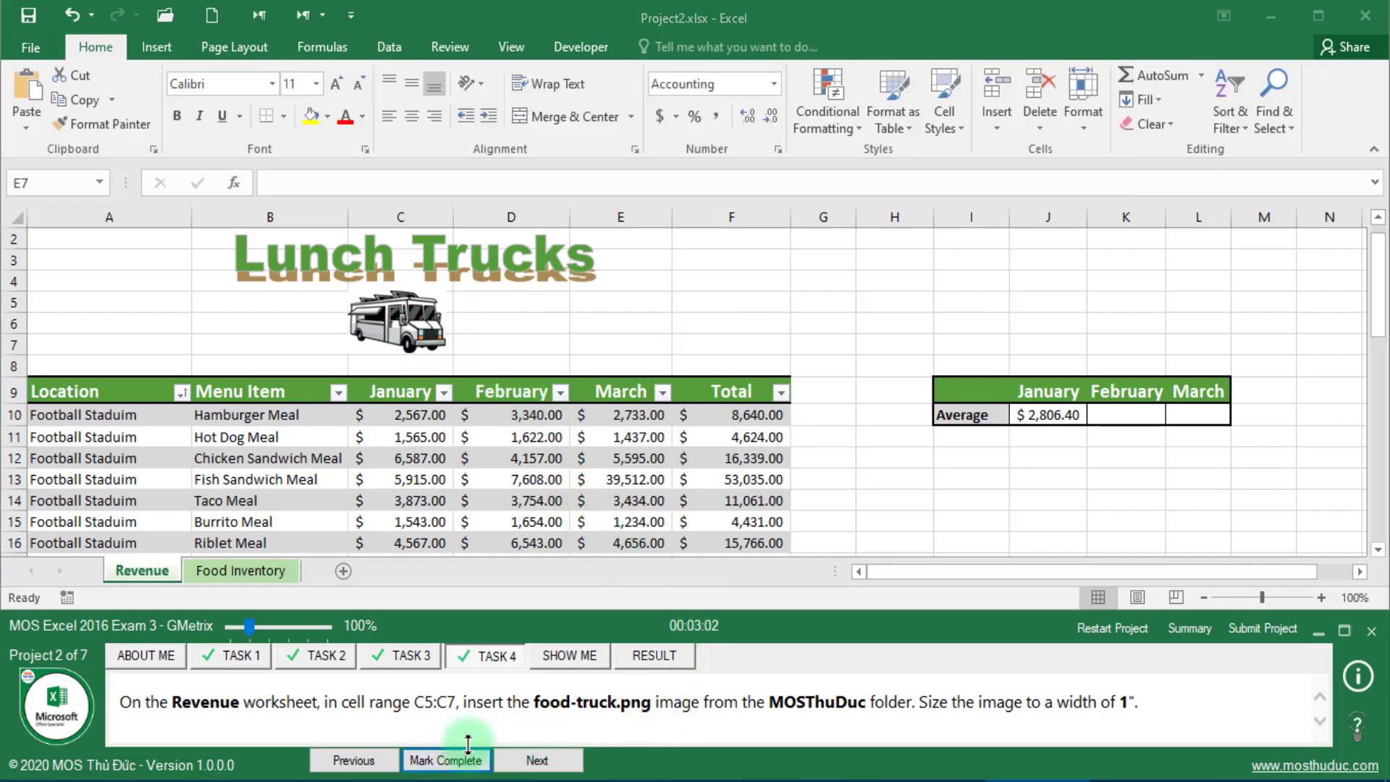
click(1262, 628)
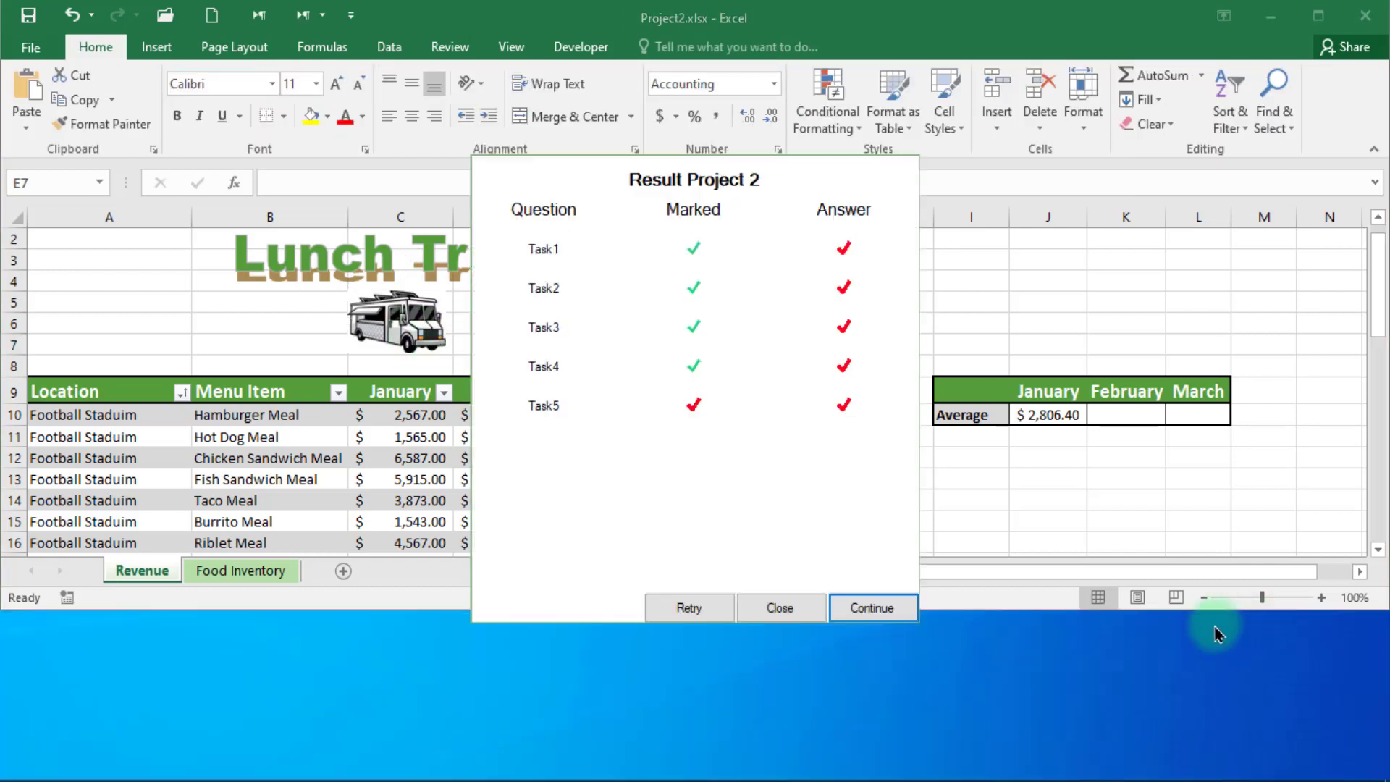
click(843, 606)
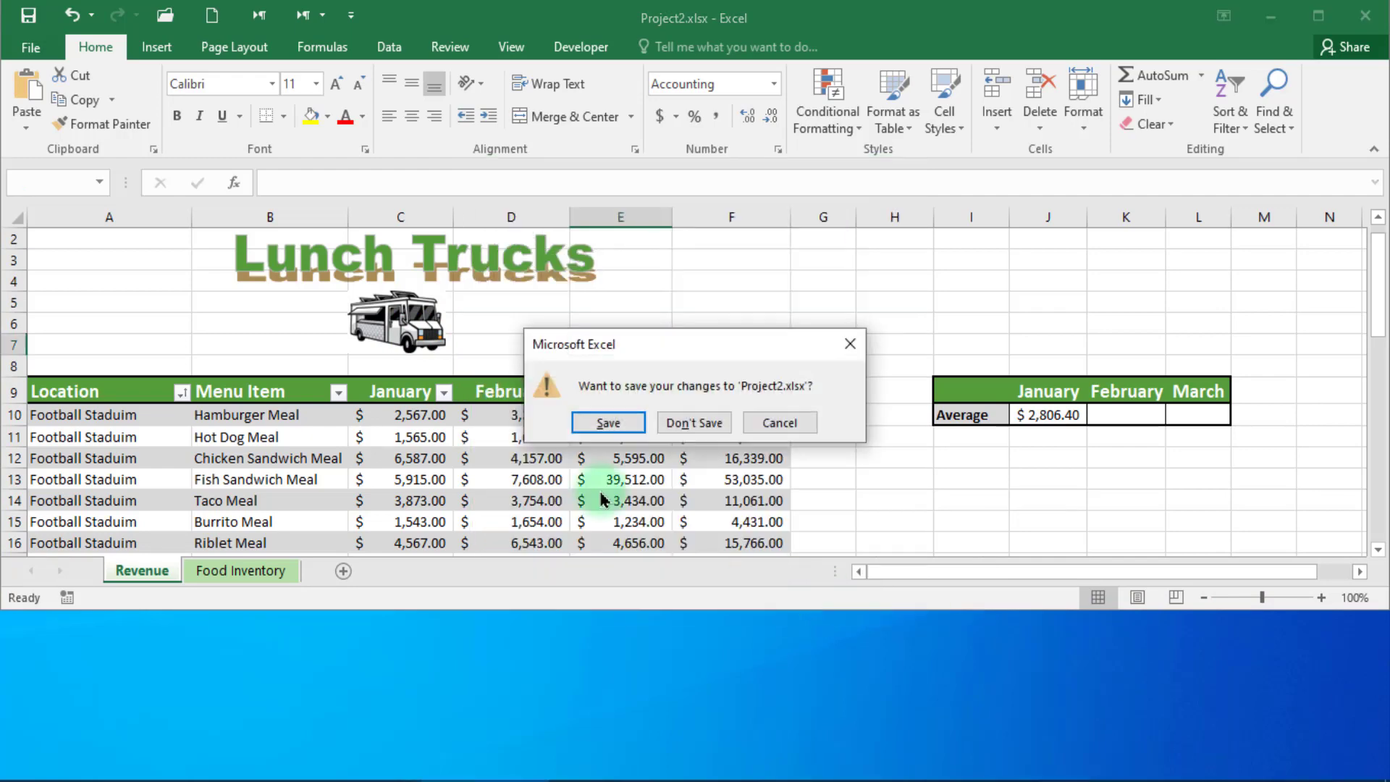
click(618, 427)
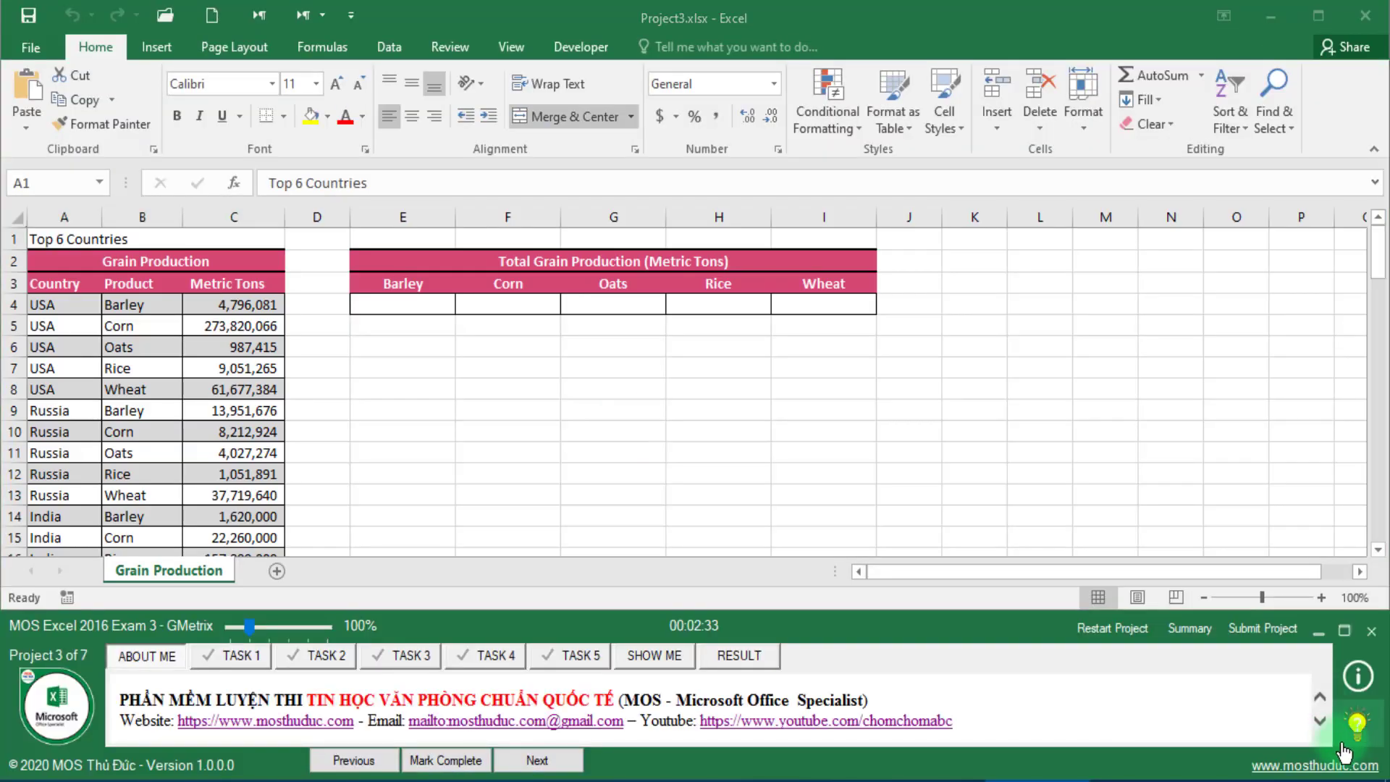
Step: Review Project 3's first task about removing hidden properties and personal information
click(234, 656)
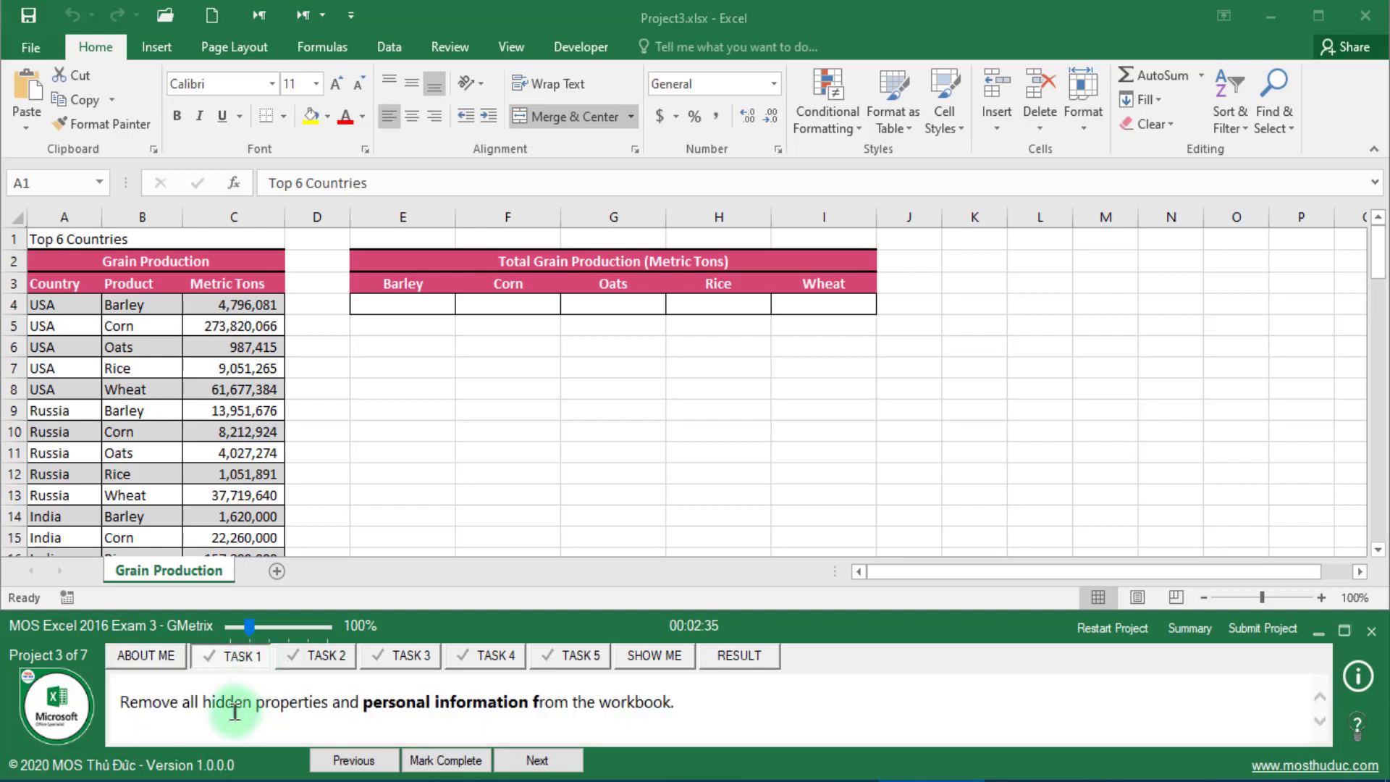
drag(165, 698, 255, 701)
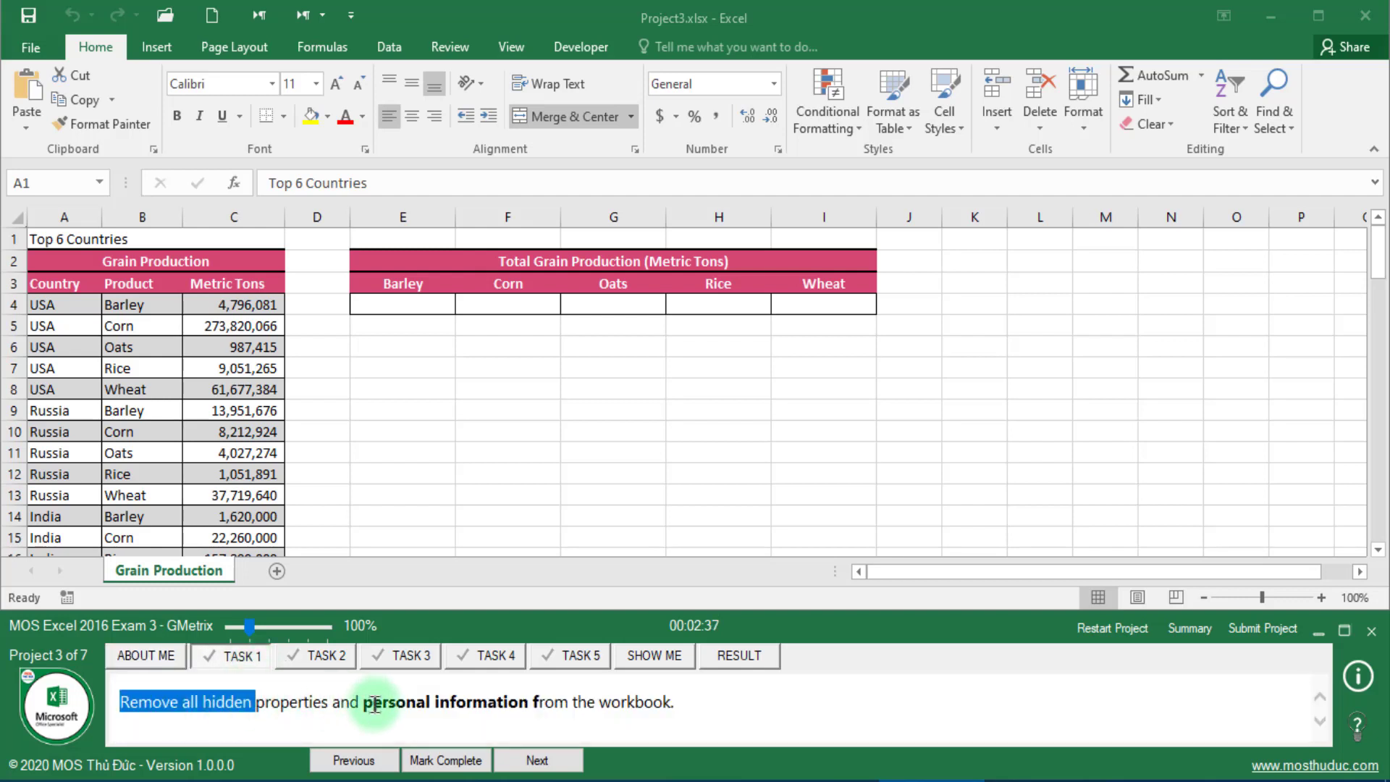
drag(373, 702, 471, 703)
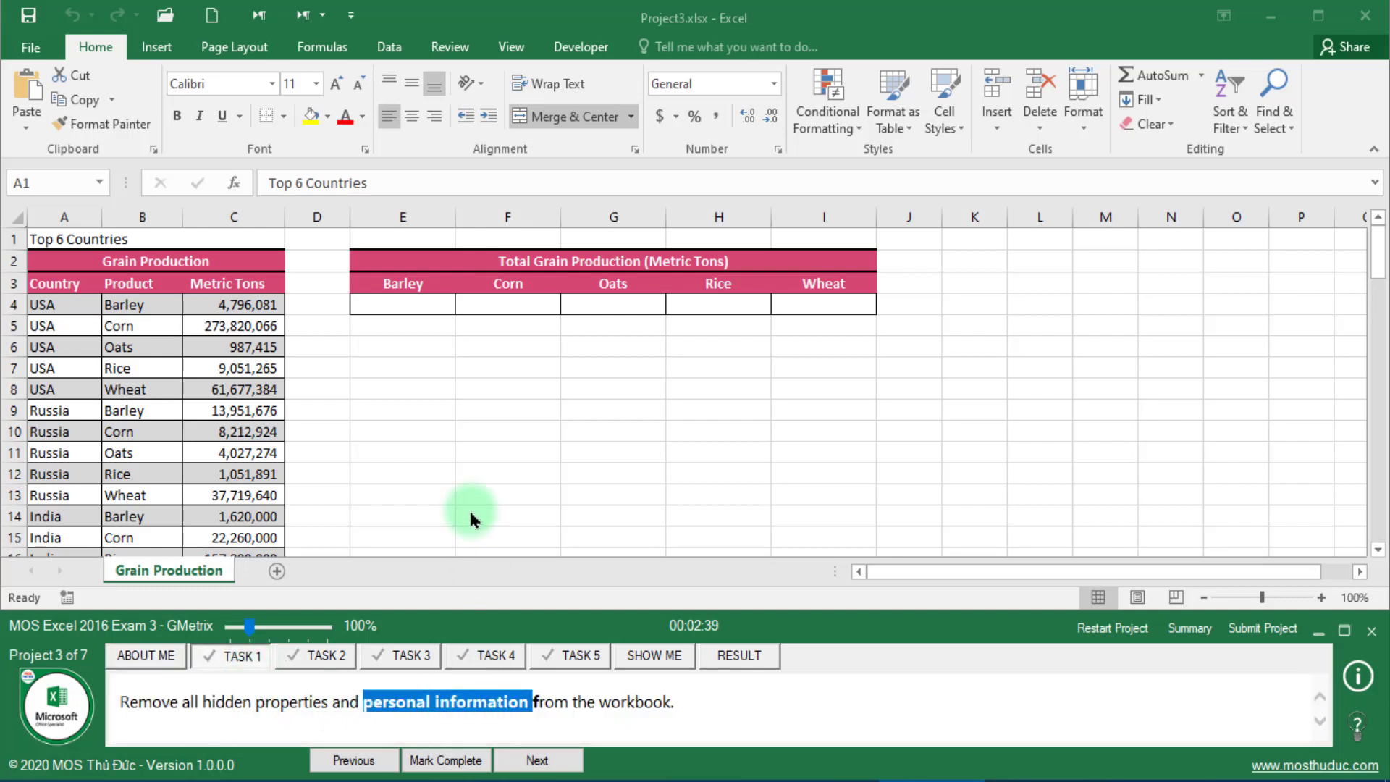
click(388, 433)
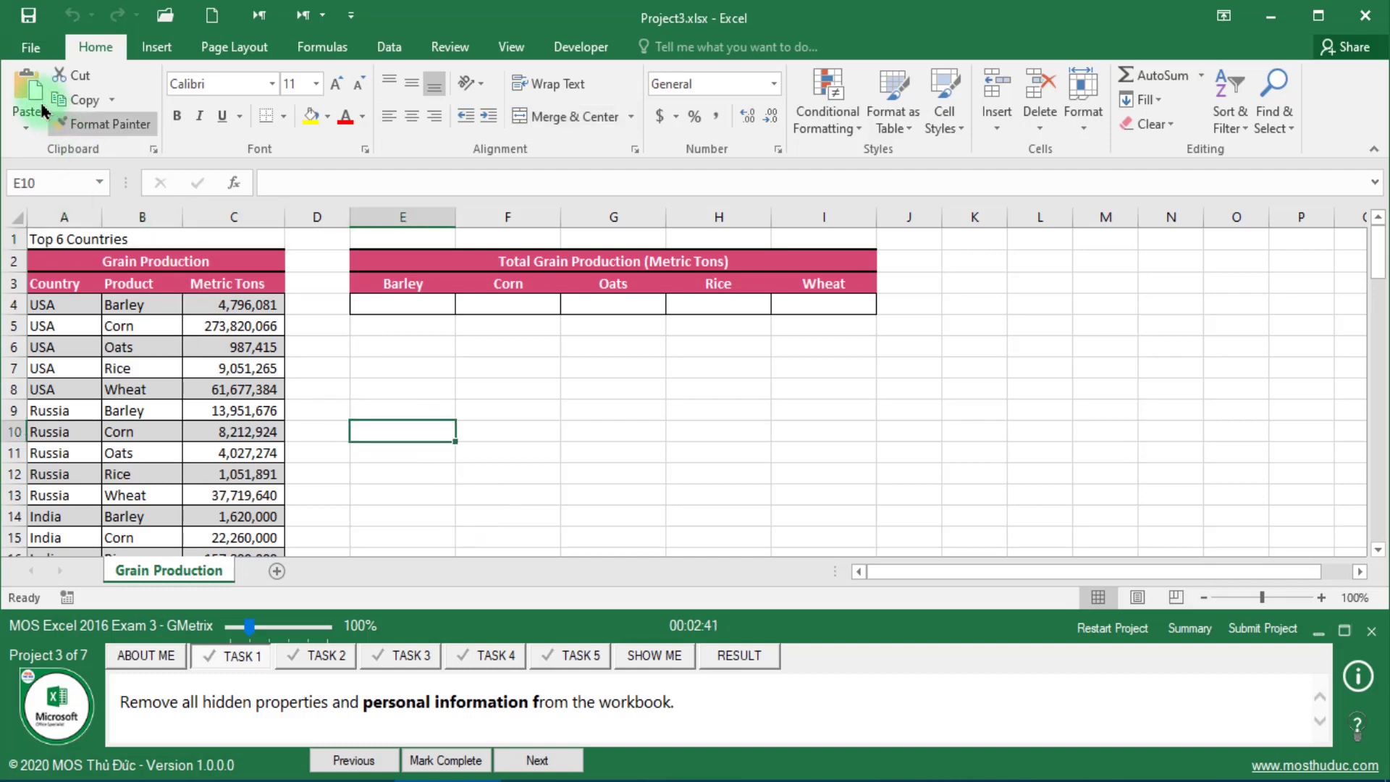
Step: Use Document Inspector to remove all document properties and personal information, then mark task 1 complete
click(30, 47)
click(210, 398)
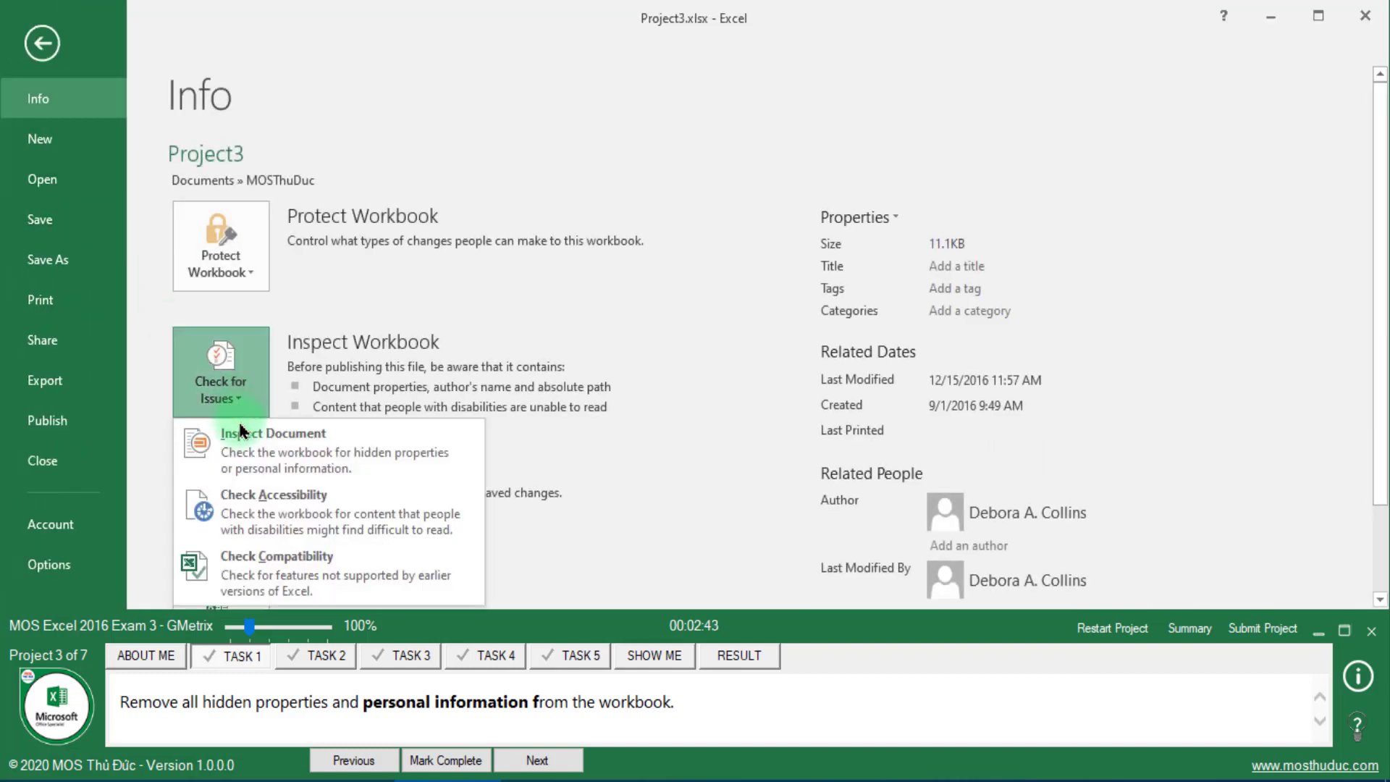
click(343, 454)
click(833, 535)
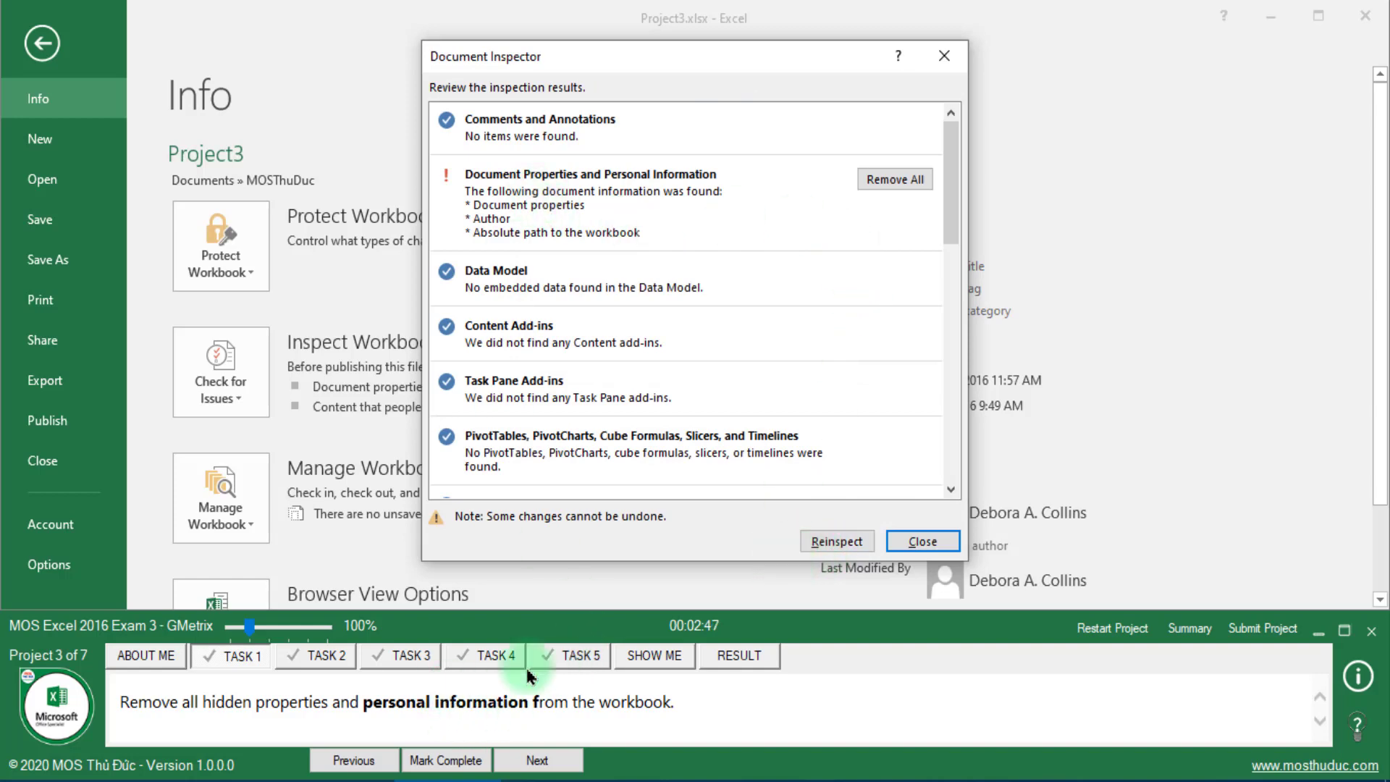
click(894, 179)
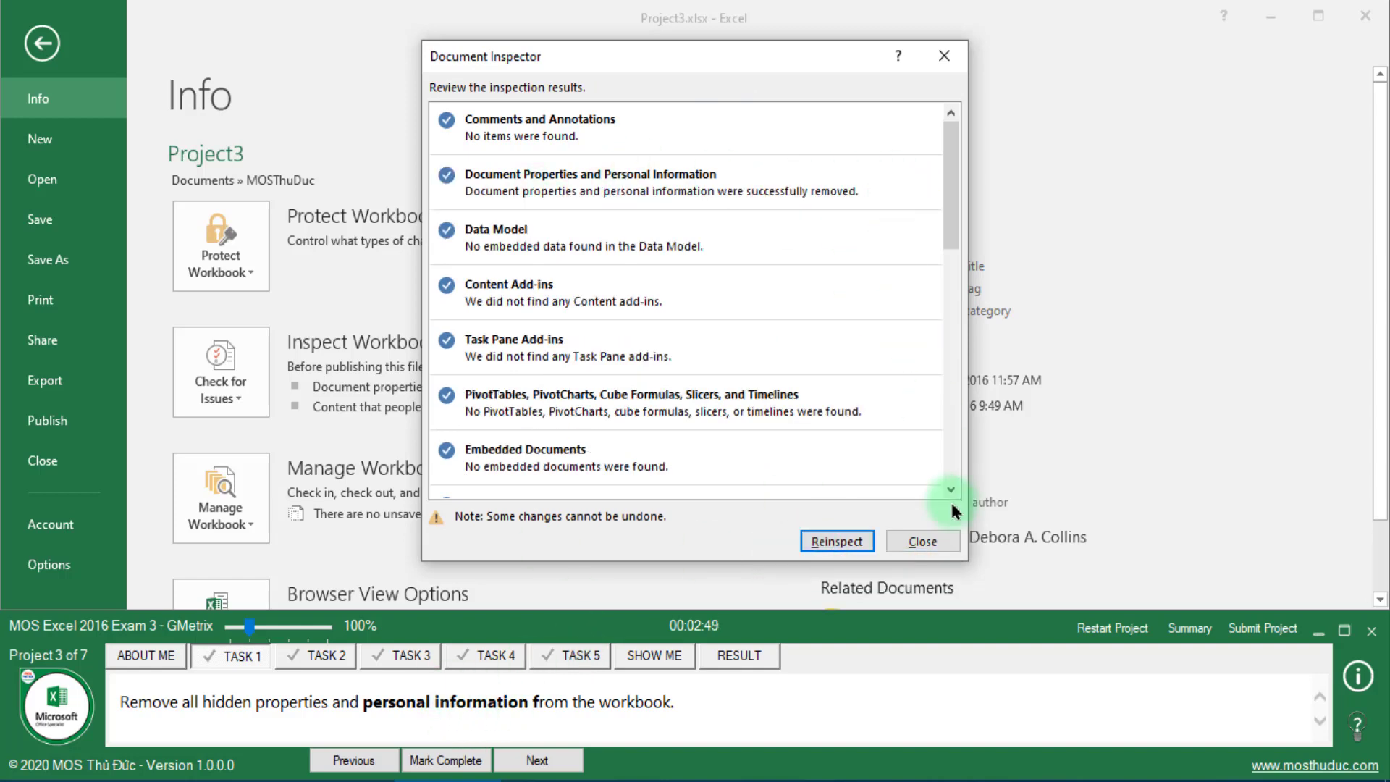
click(923, 542)
click(42, 43)
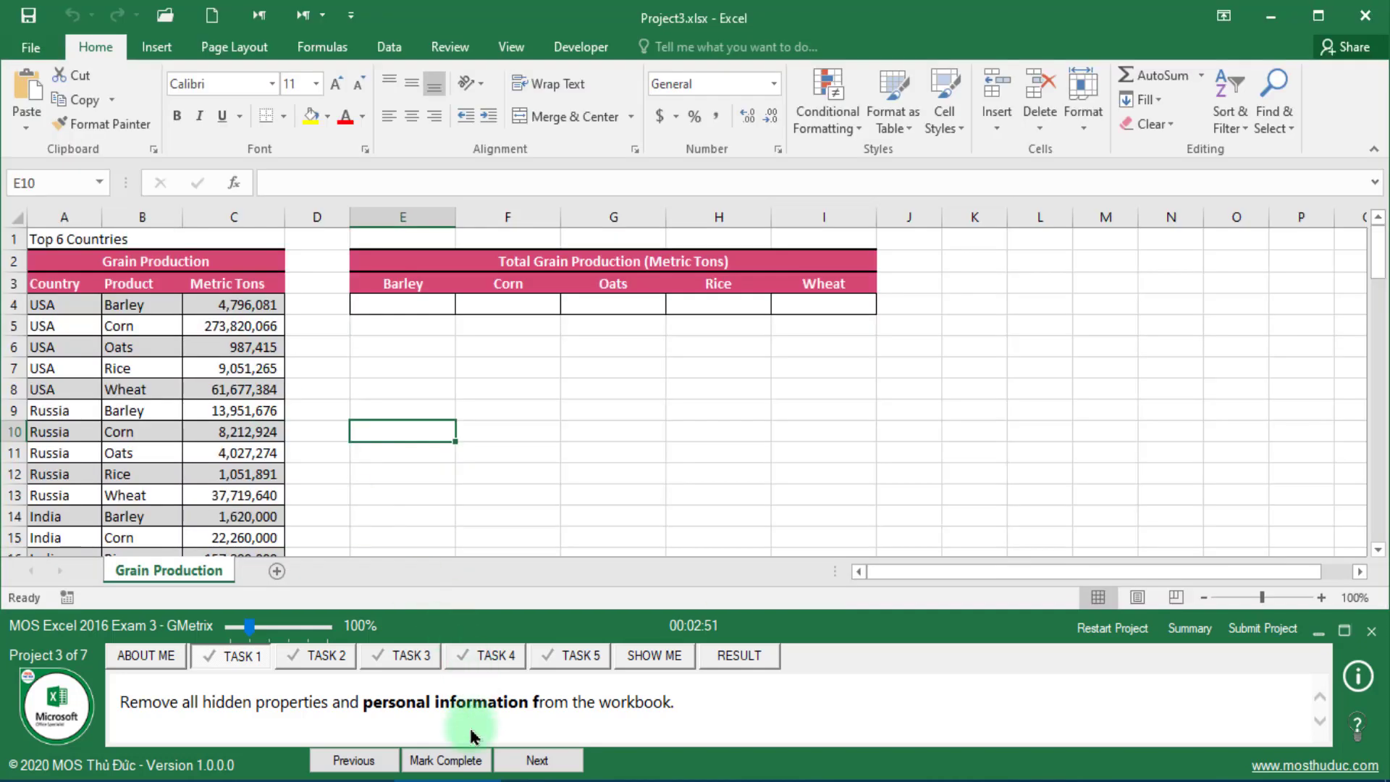
click(472, 761)
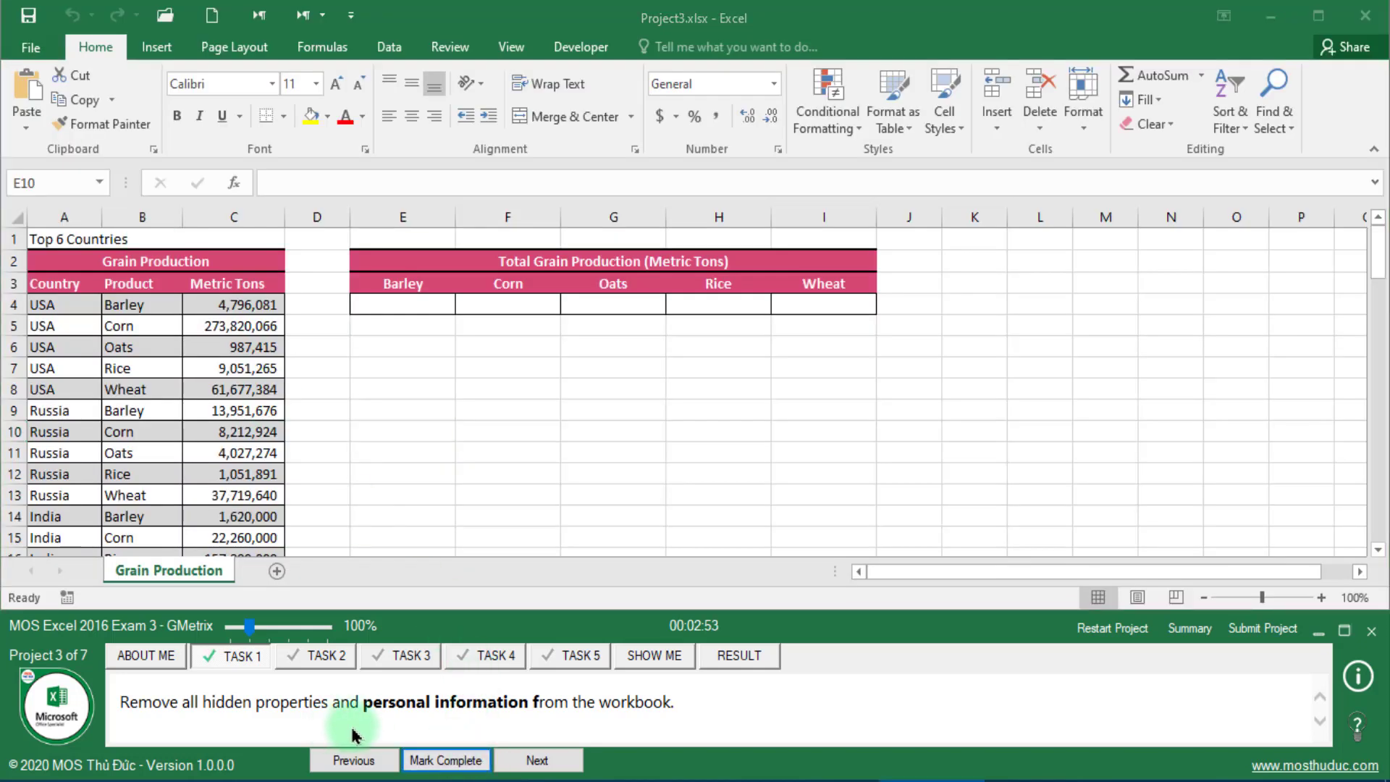
click(536, 757)
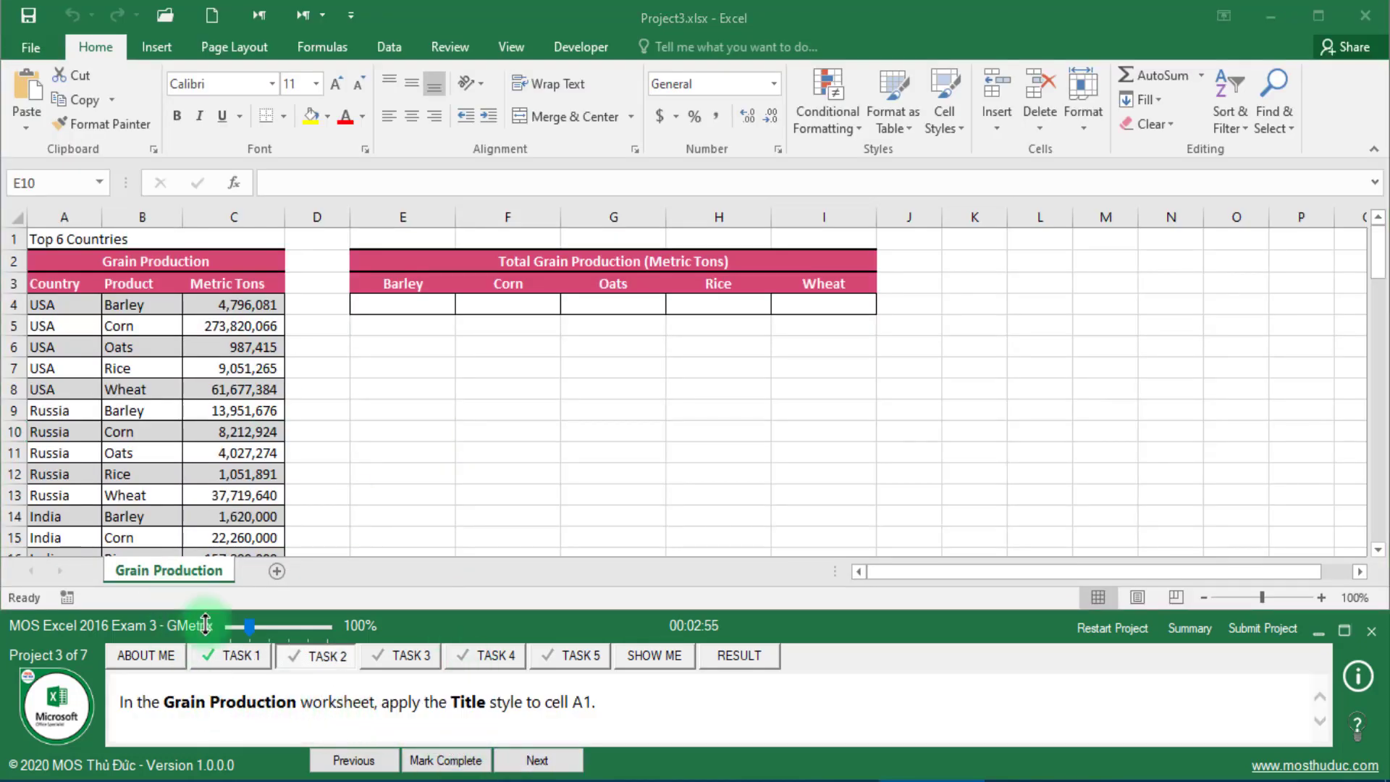
Step: Apply the Title cell style to the 'Top 6 Countries' heading in A1, then mark it complete
click(58, 240)
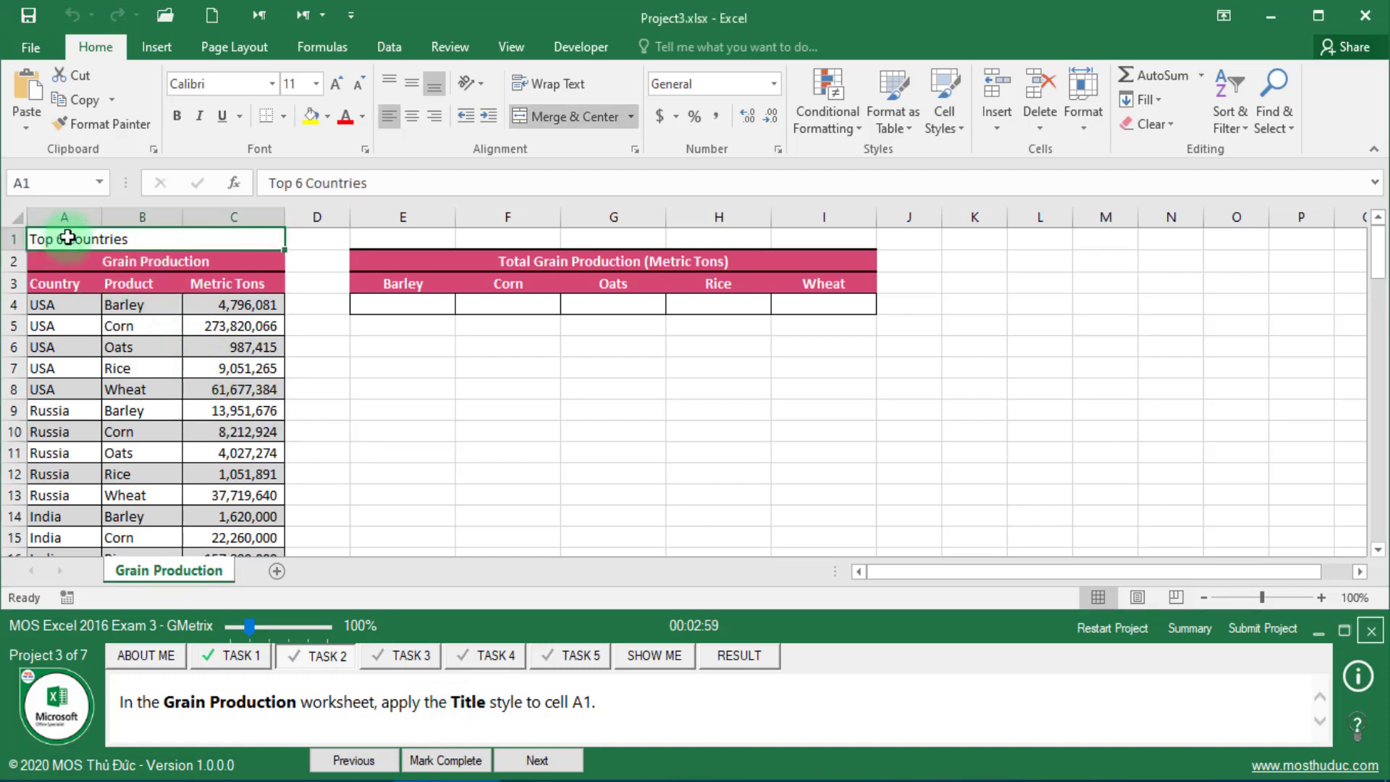
click(954, 131)
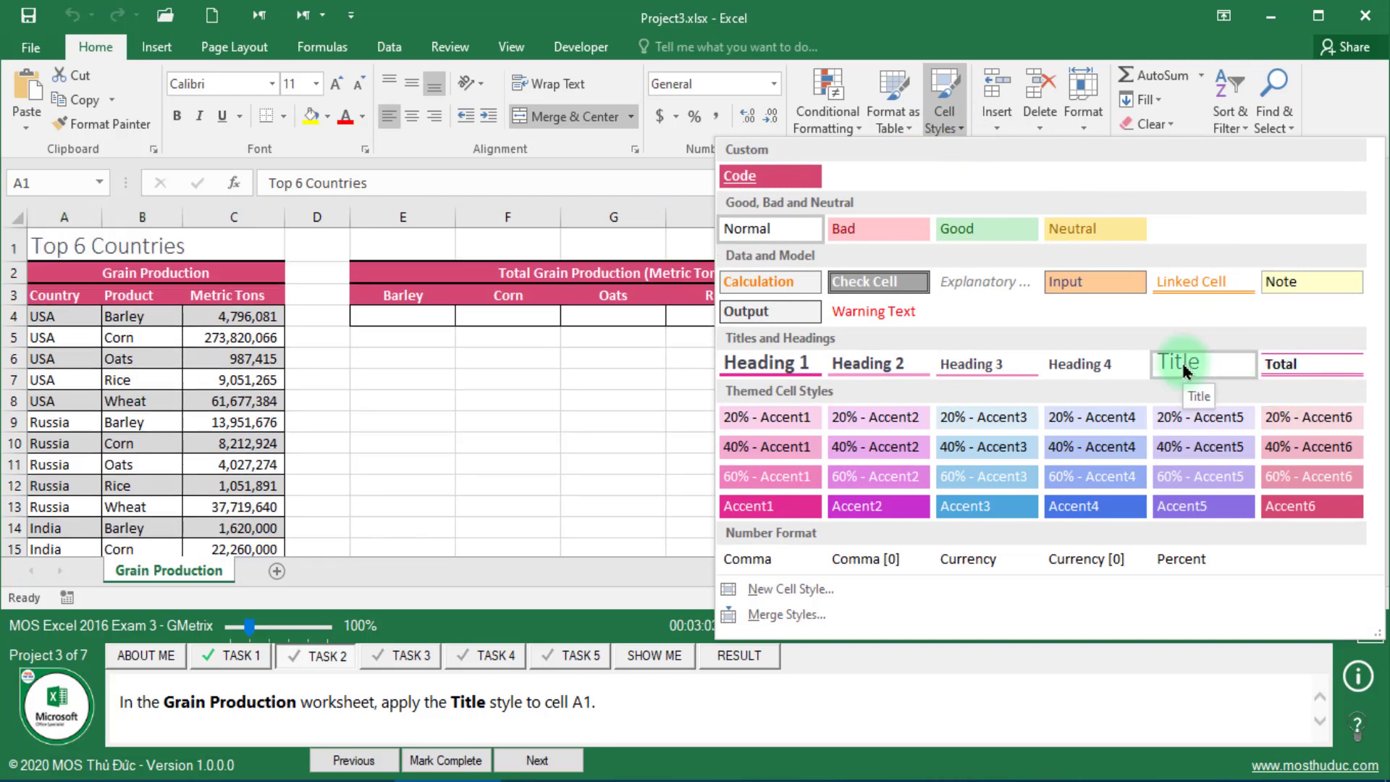
click(1181, 360)
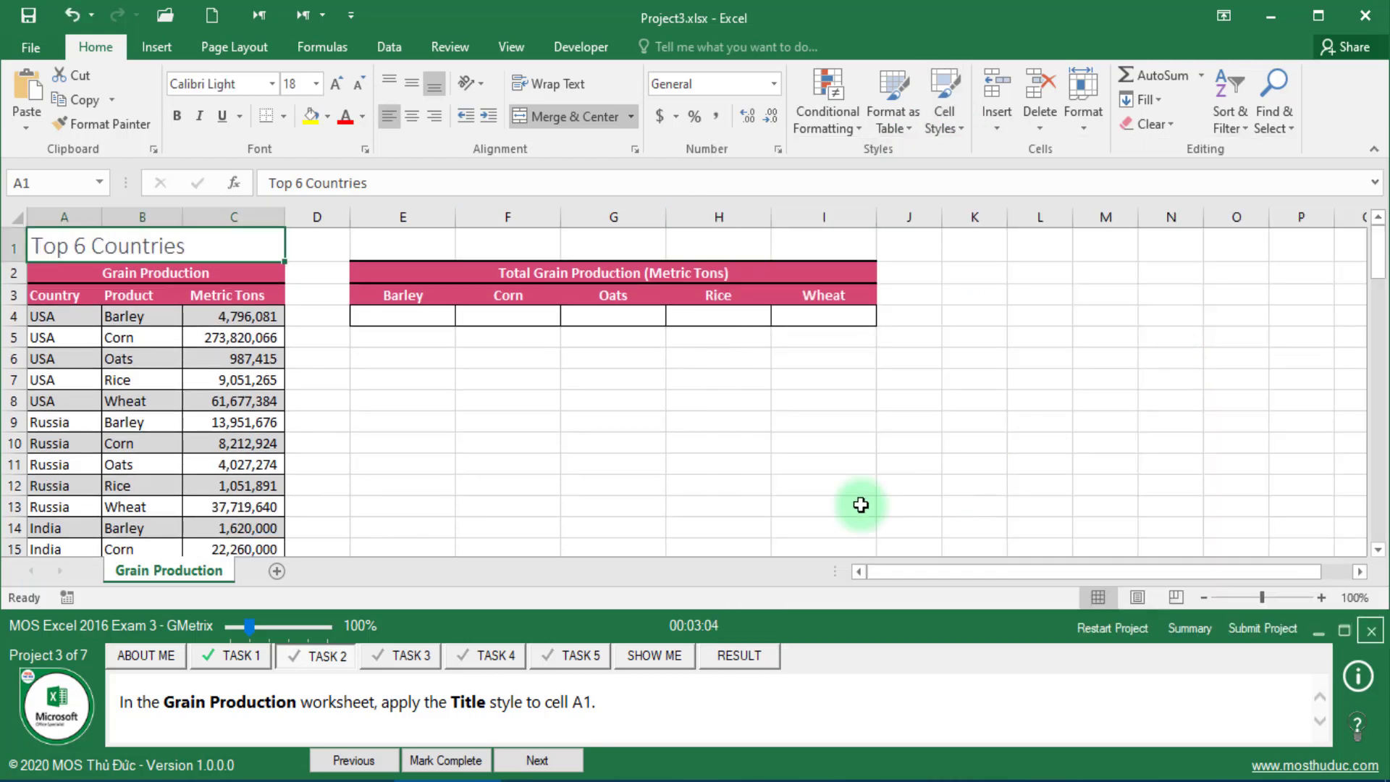
click(463, 762)
click(530, 759)
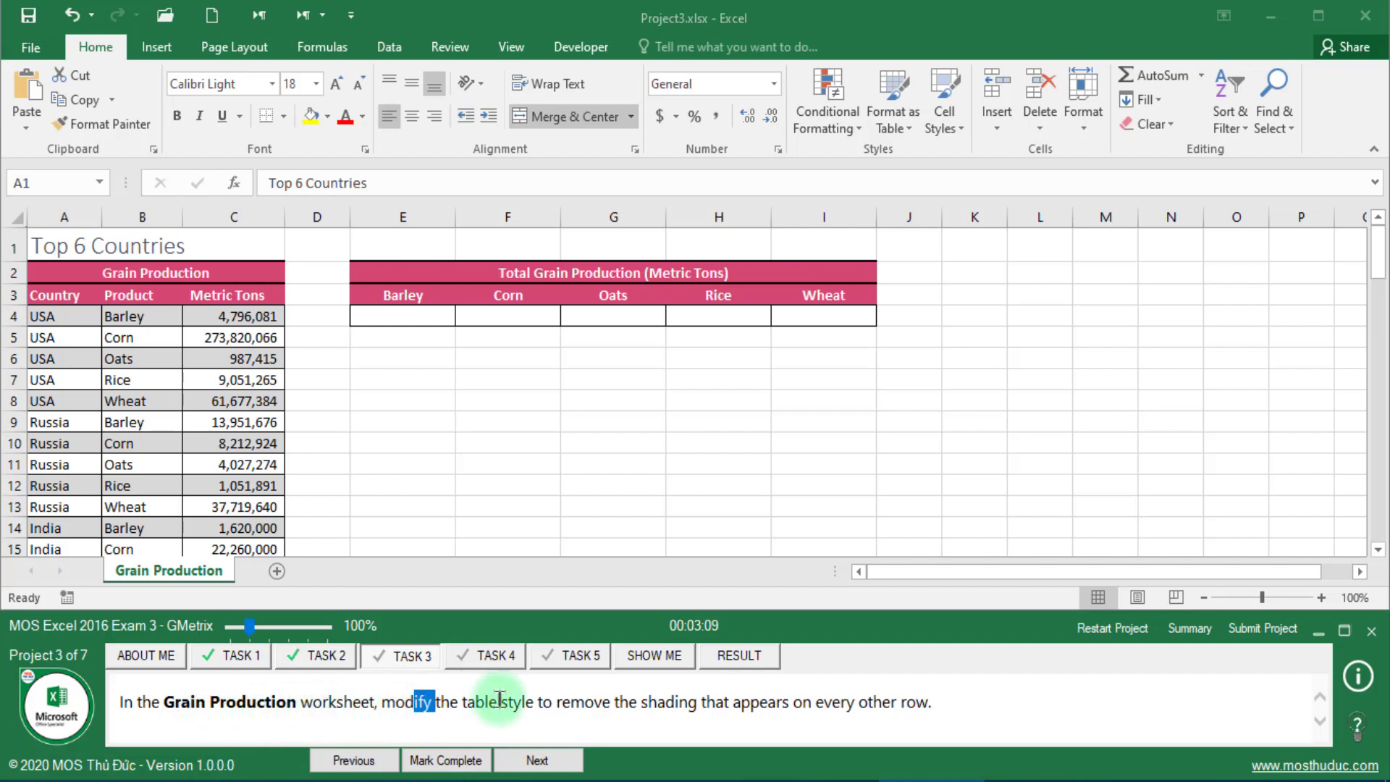
Step: Turn off Banded Rows for the Grain Production table
drag(641, 701, 727, 701)
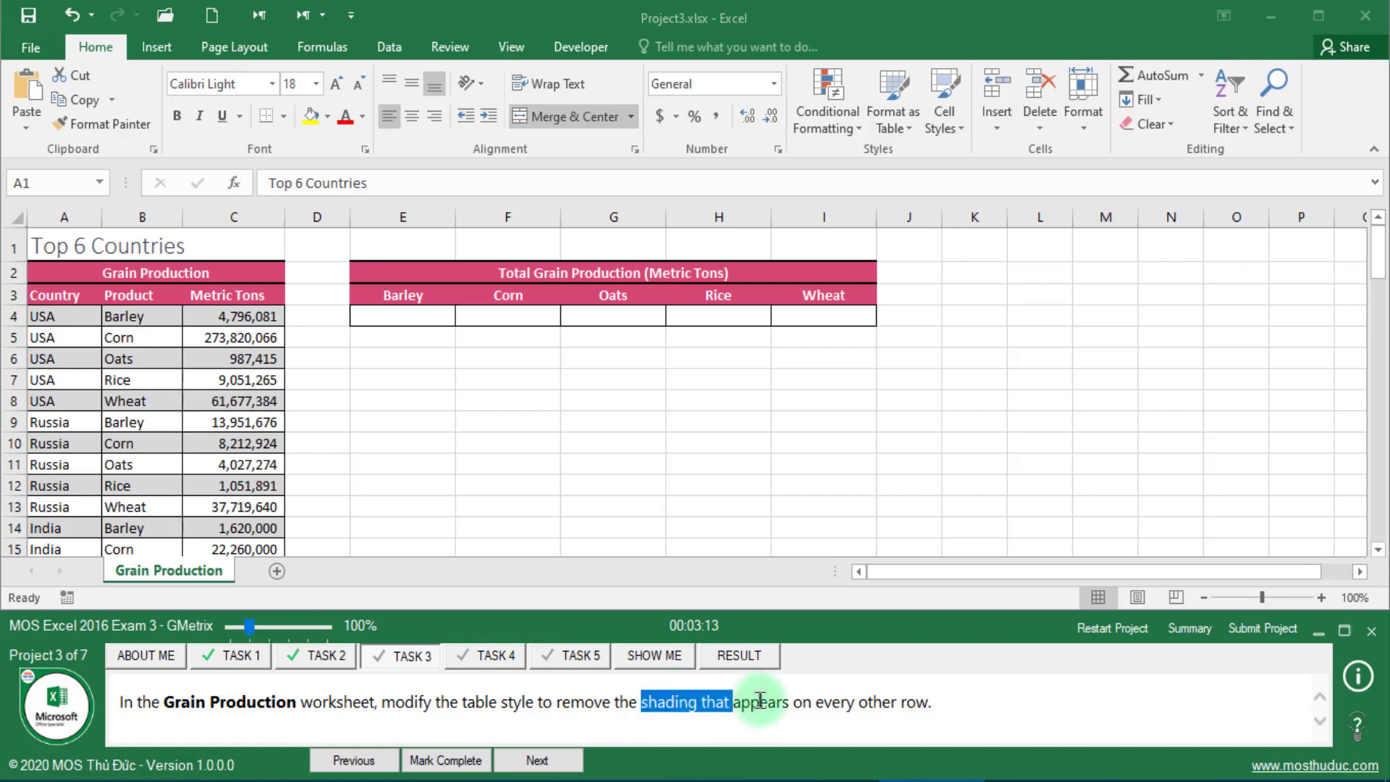
drag(860, 701, 932, 702)
click(288, 489)
click(234, 411)
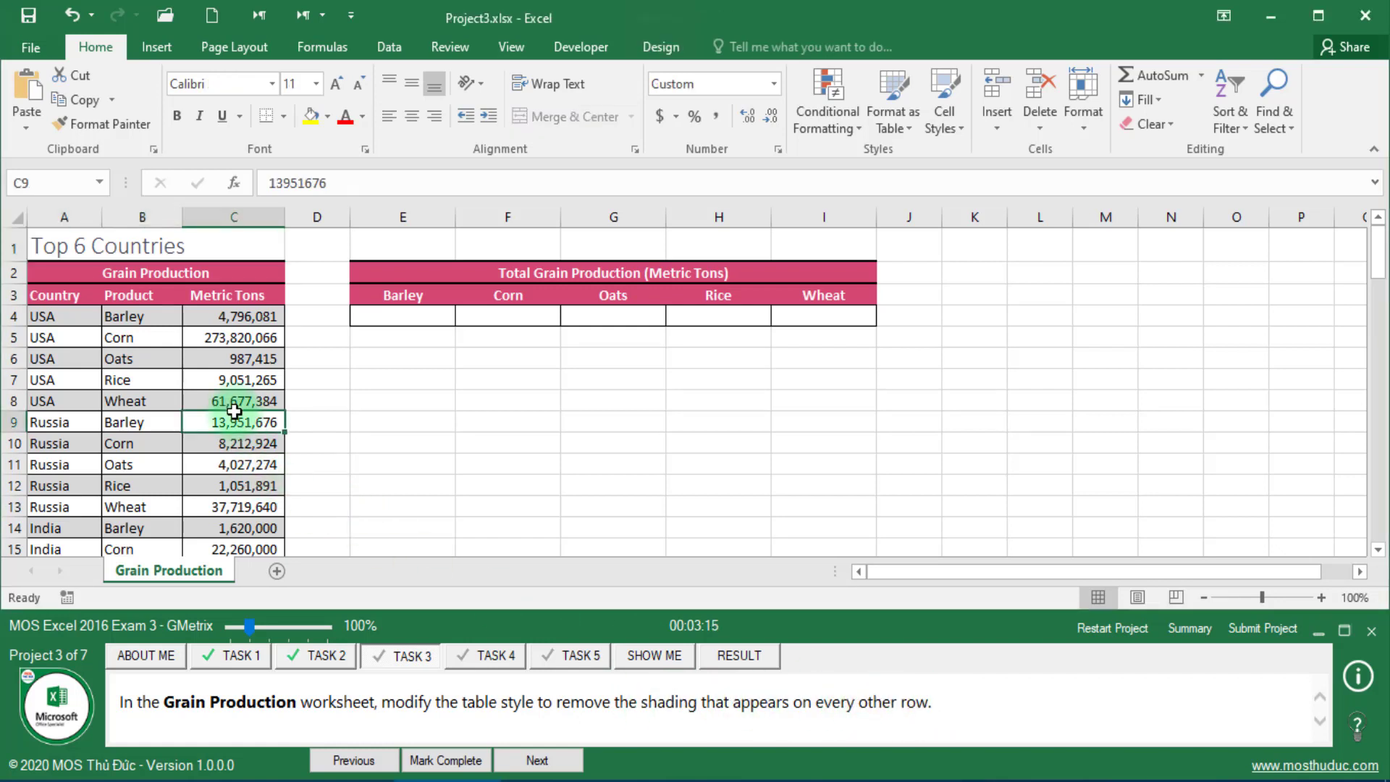
click(208, 395)
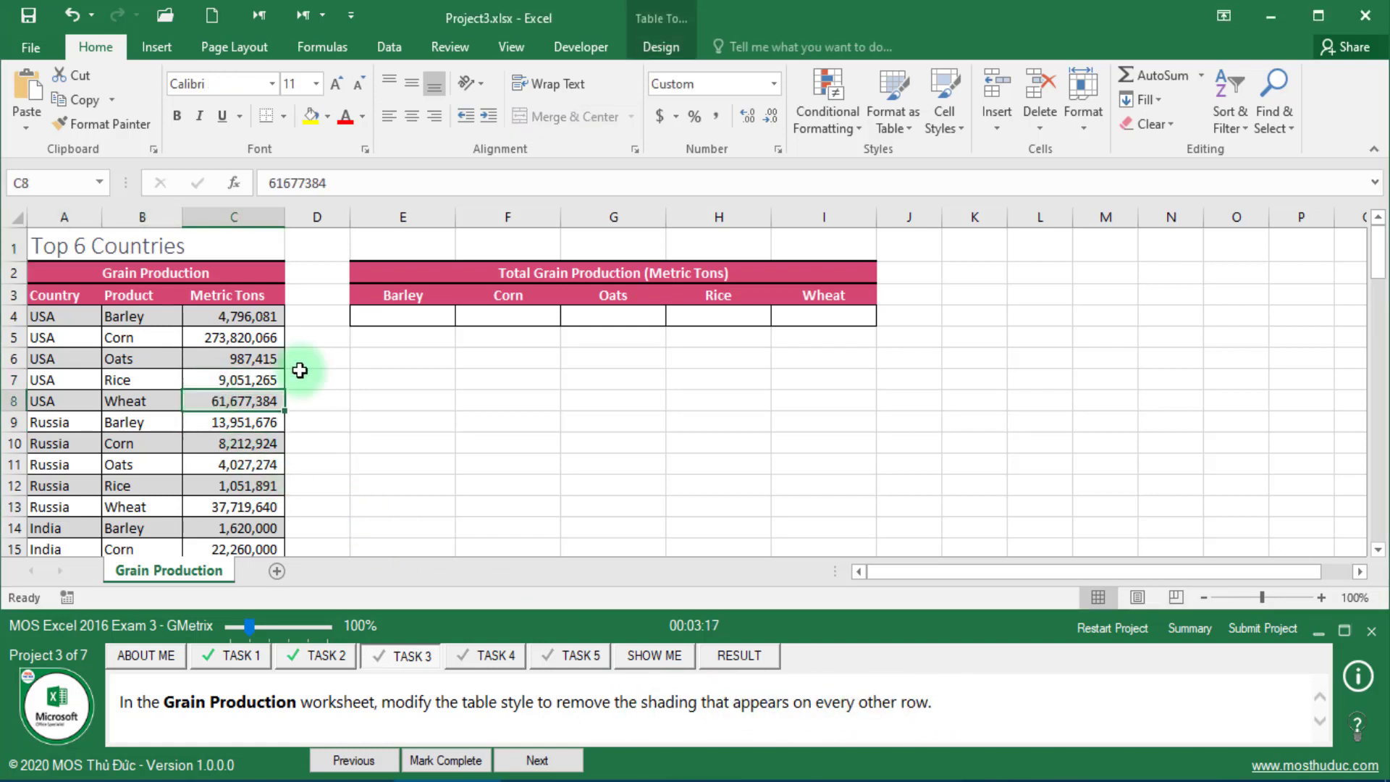
click(660, 46)
click(570, 129)
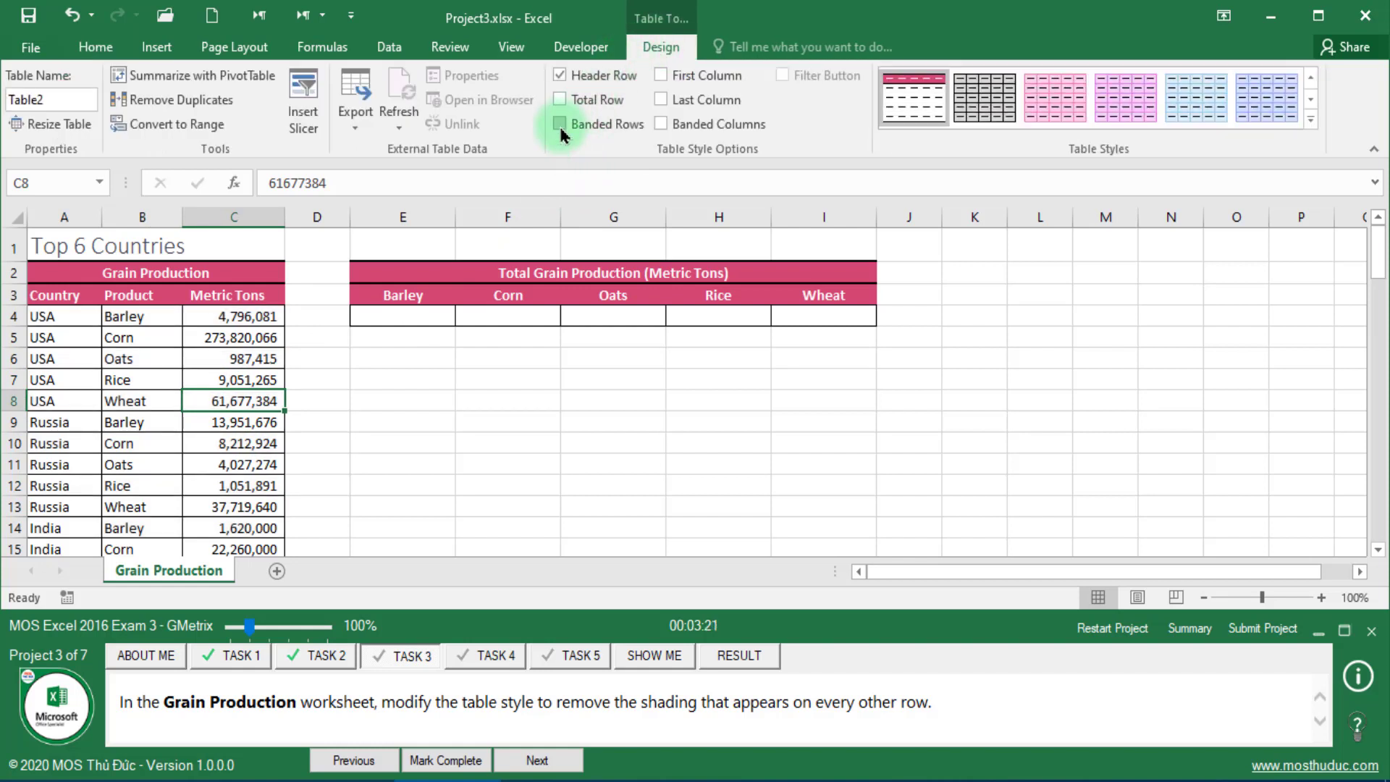
click(563, 135)
click(560, 123)
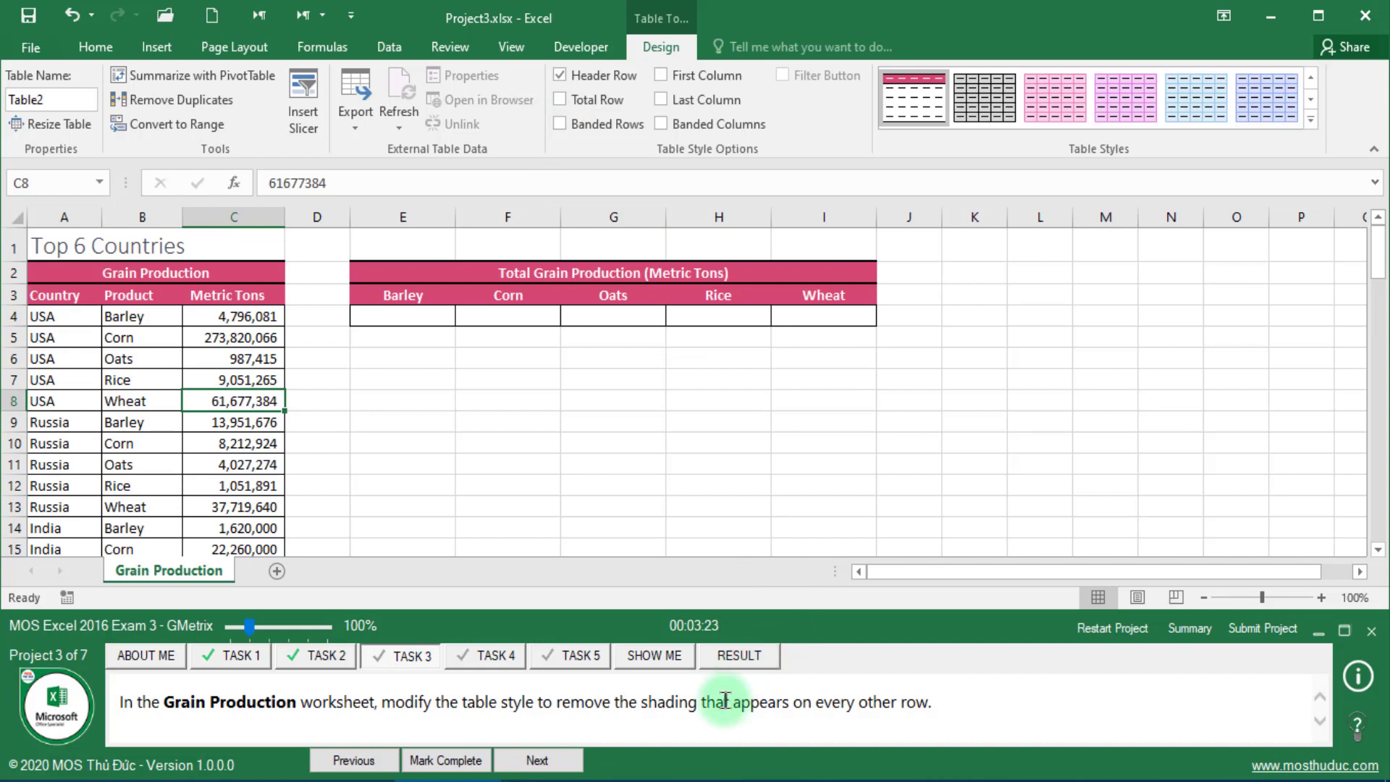
Step: Bring up the sort task, review its wording, and select a Country column cell
click(537, 760)
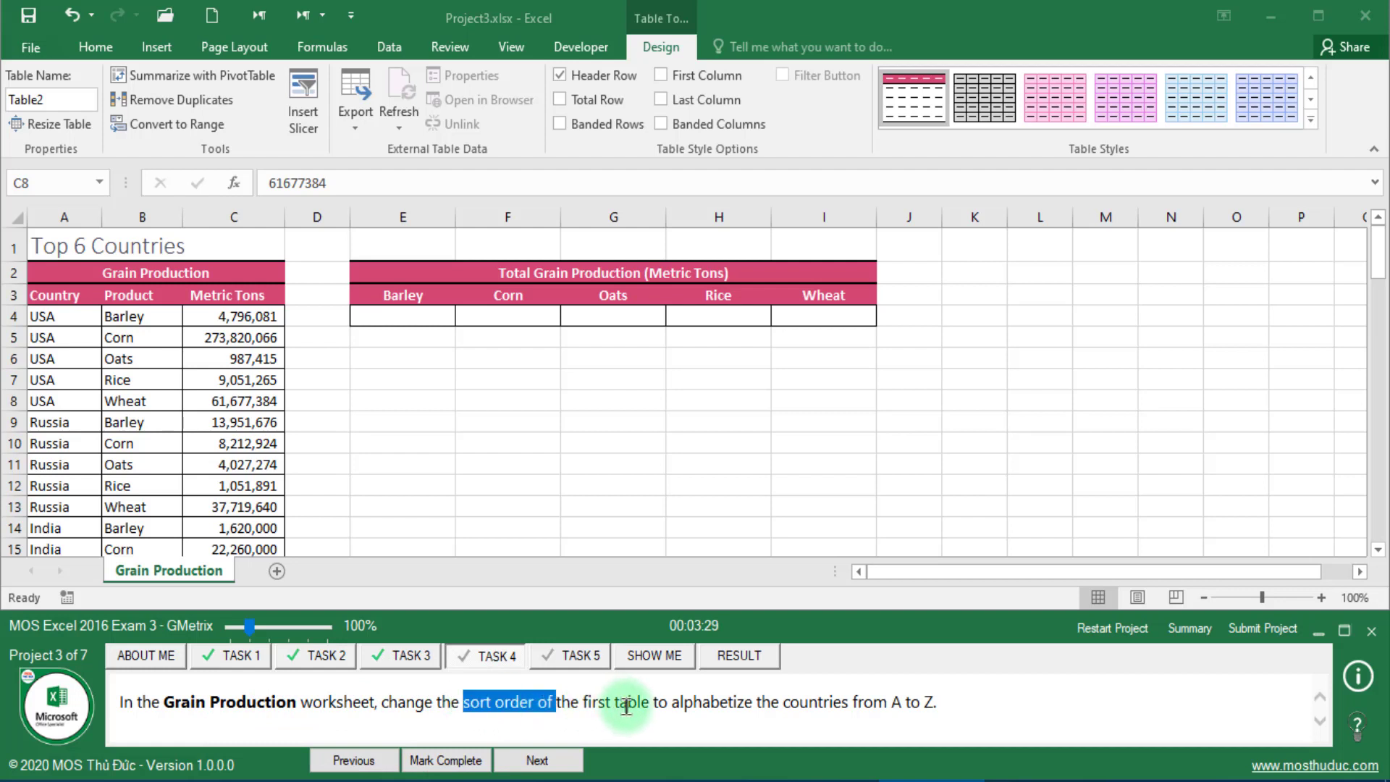
drag(473, 702, 579, 702)
double_click(597, 702)
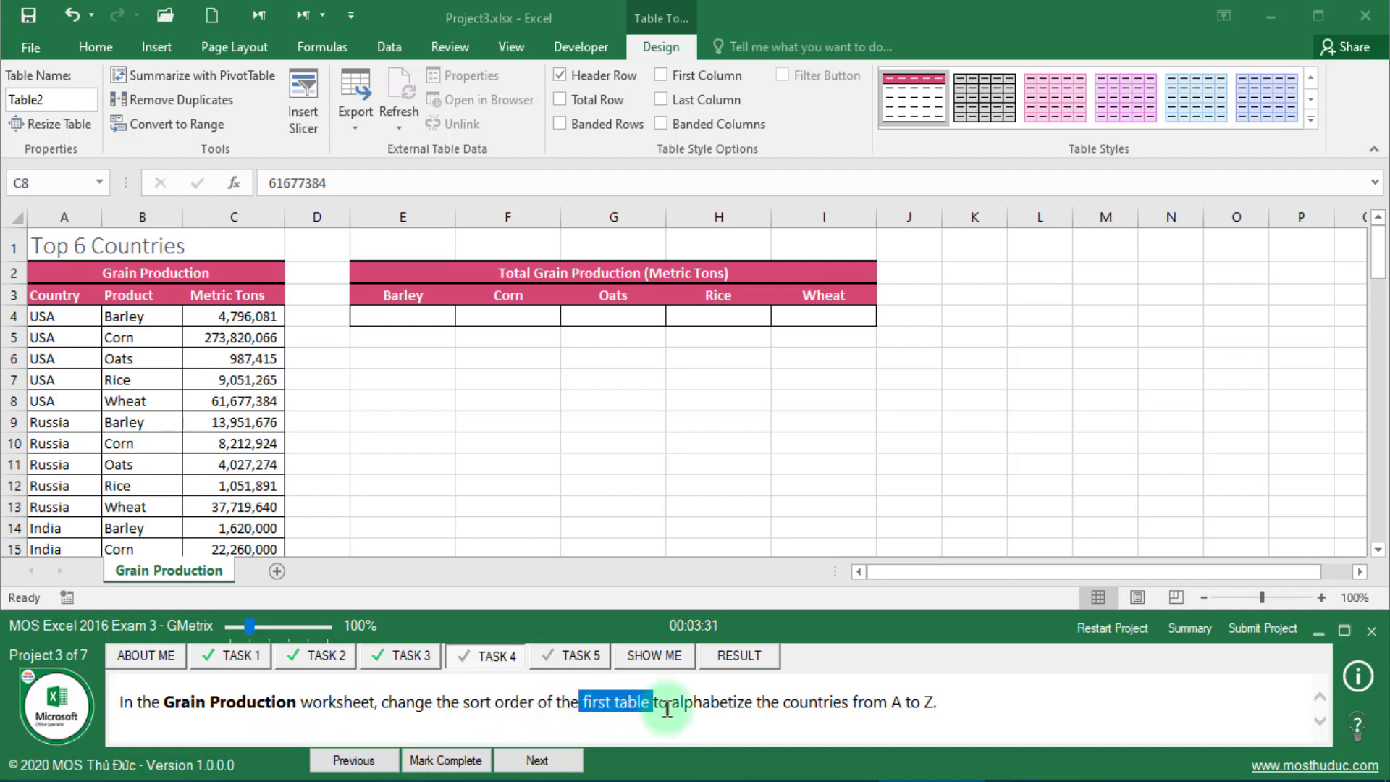
drag(892, 702, 937, 703)
drag(783, 702, 890, 702)
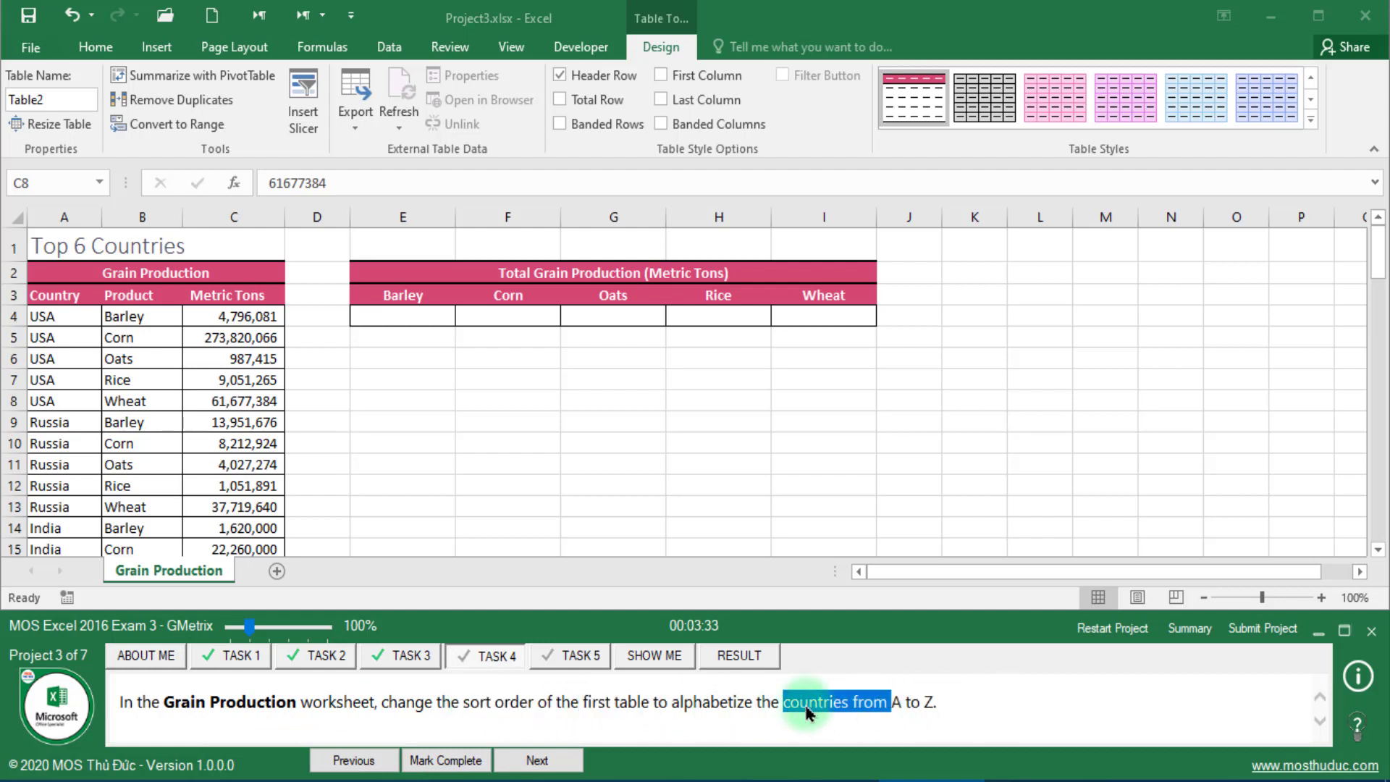
click(72, 359)
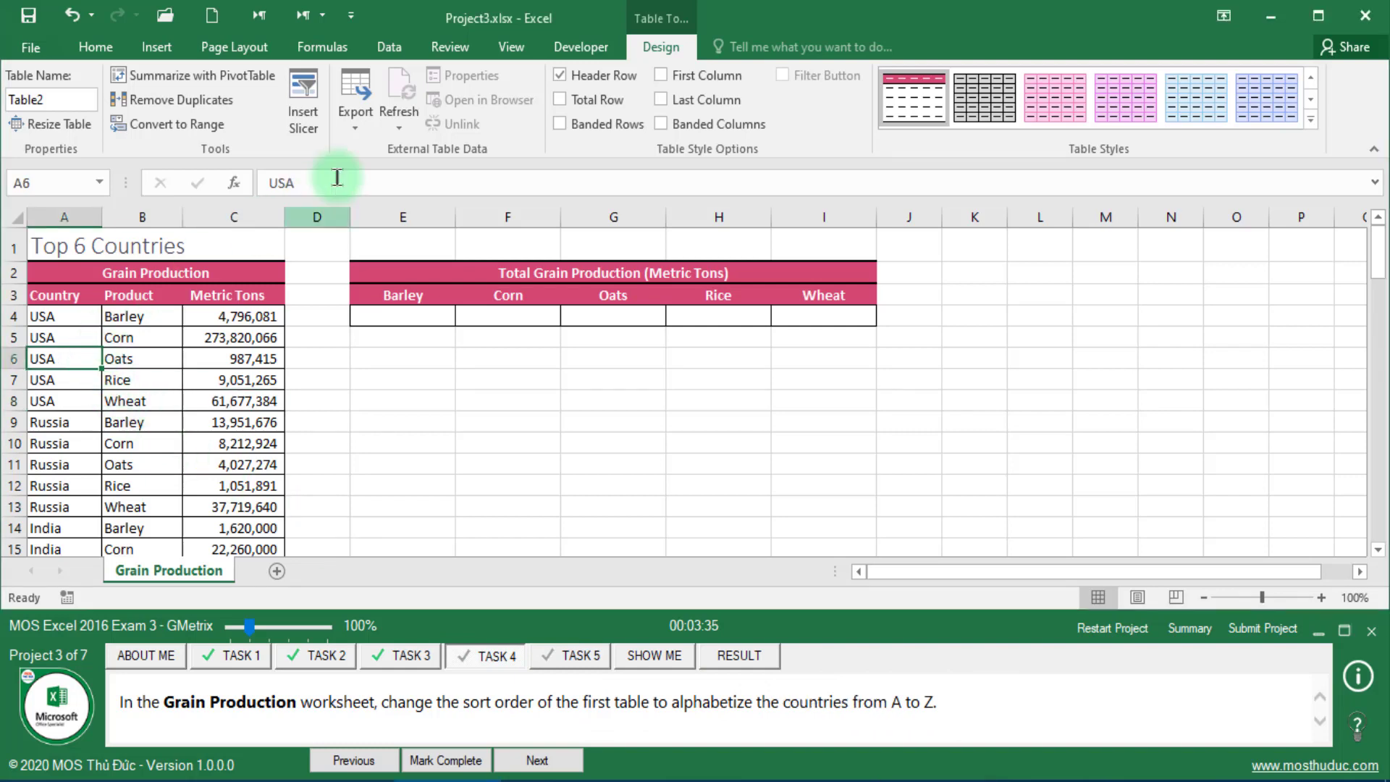
Step: Sort the table by Country, A to Z, and mark the sort task complete
click(390, 48)
click(439, 98)
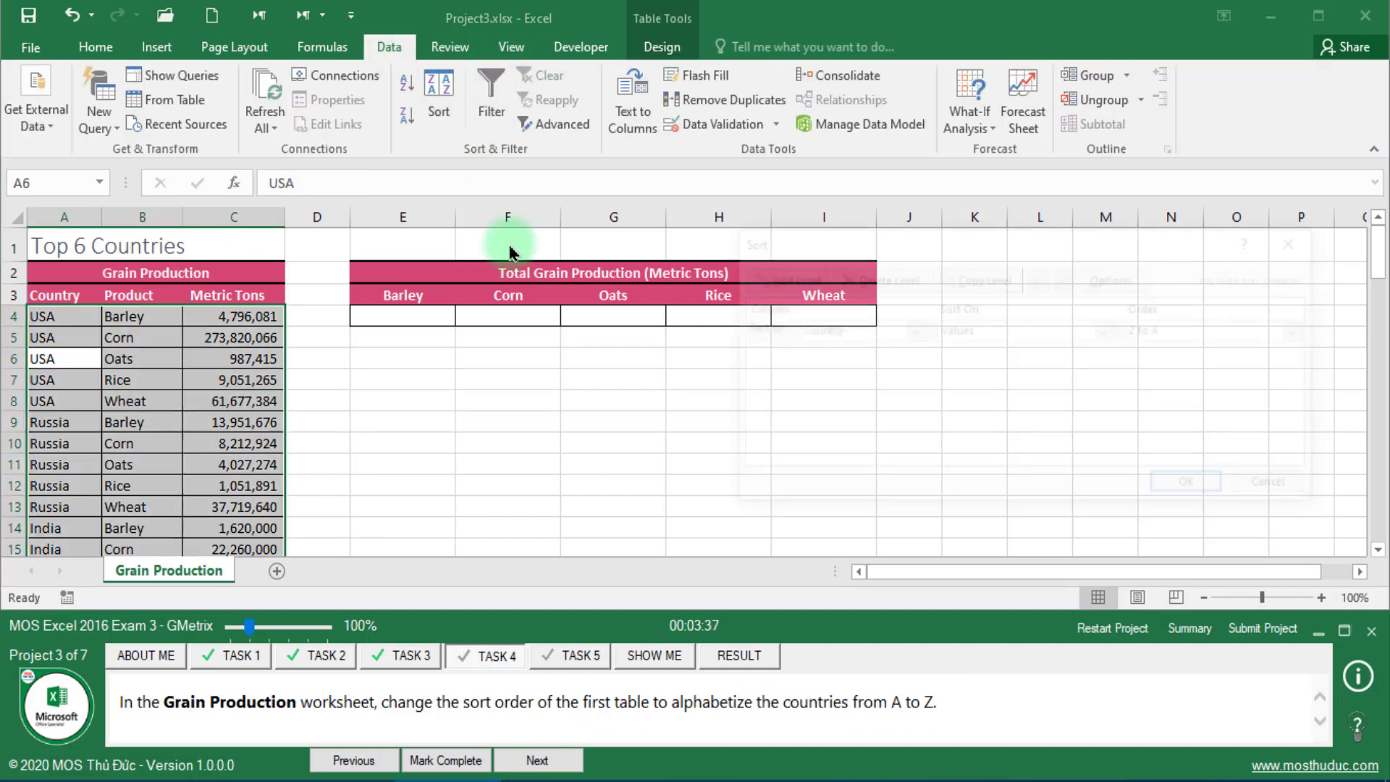
click(1164, 331)
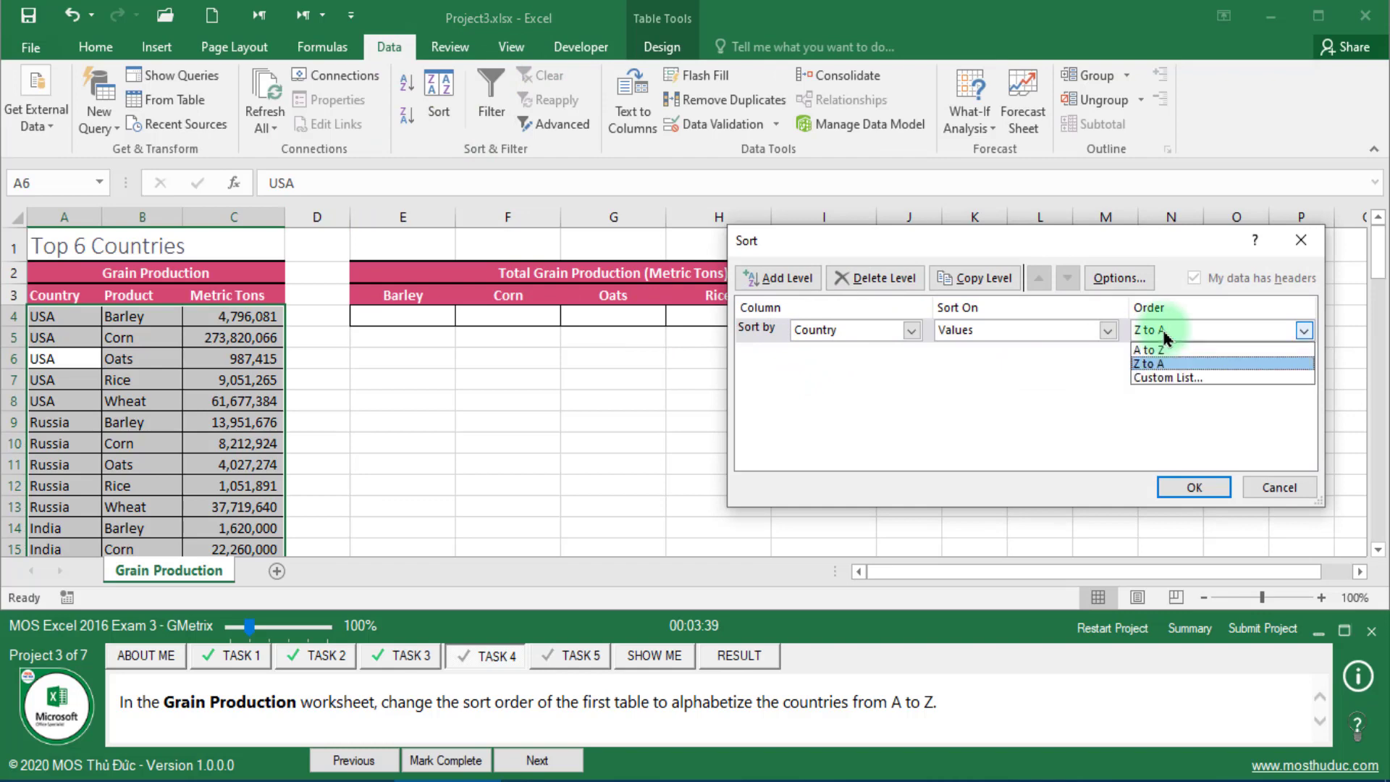
click(1151, 349)
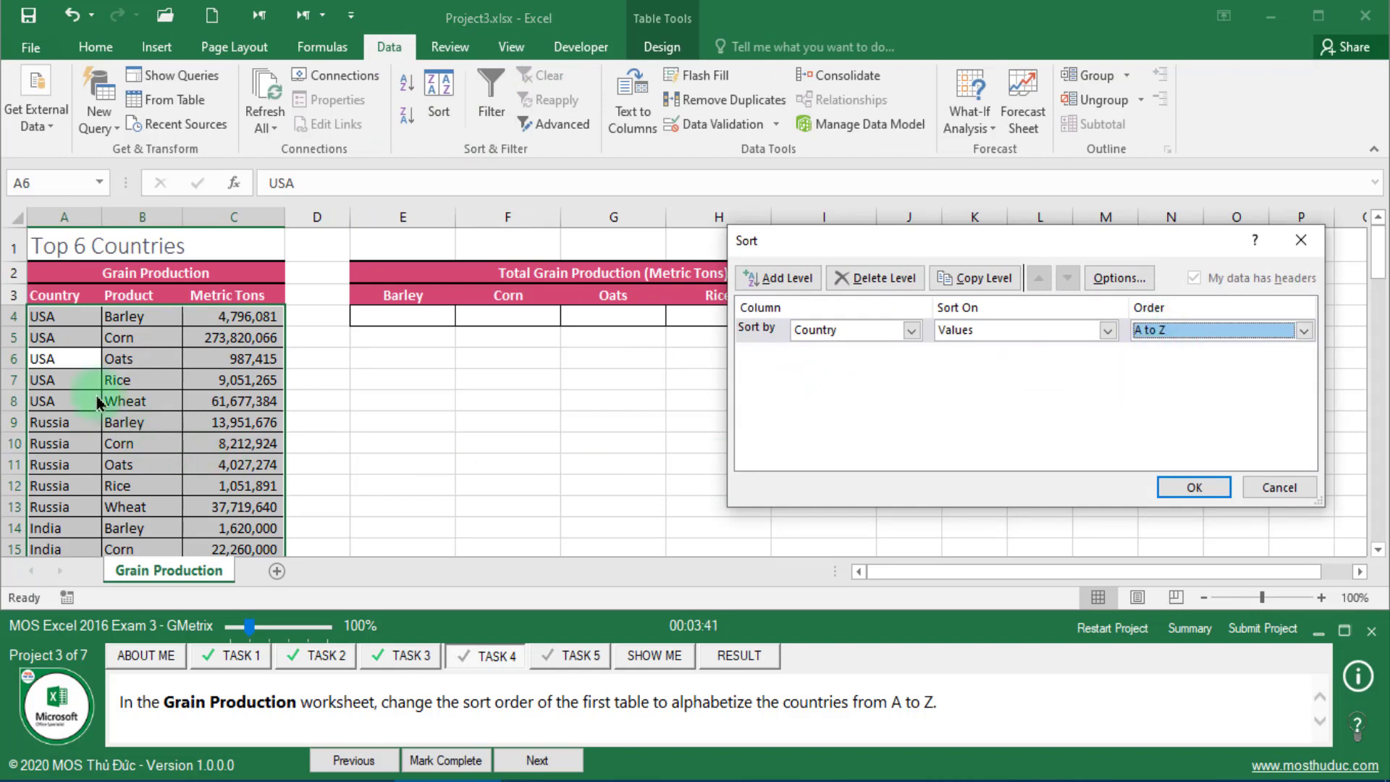
click(1175, 487)
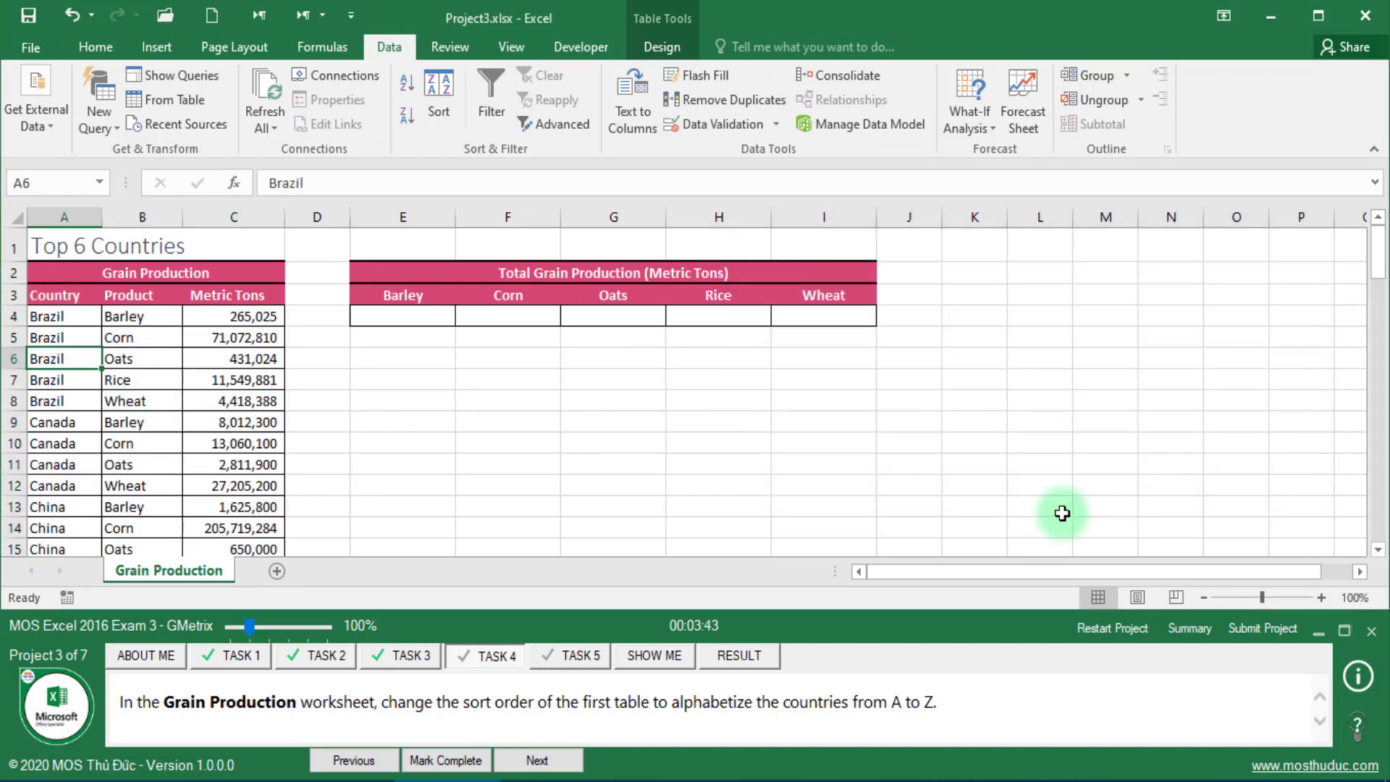
click(454, 759)
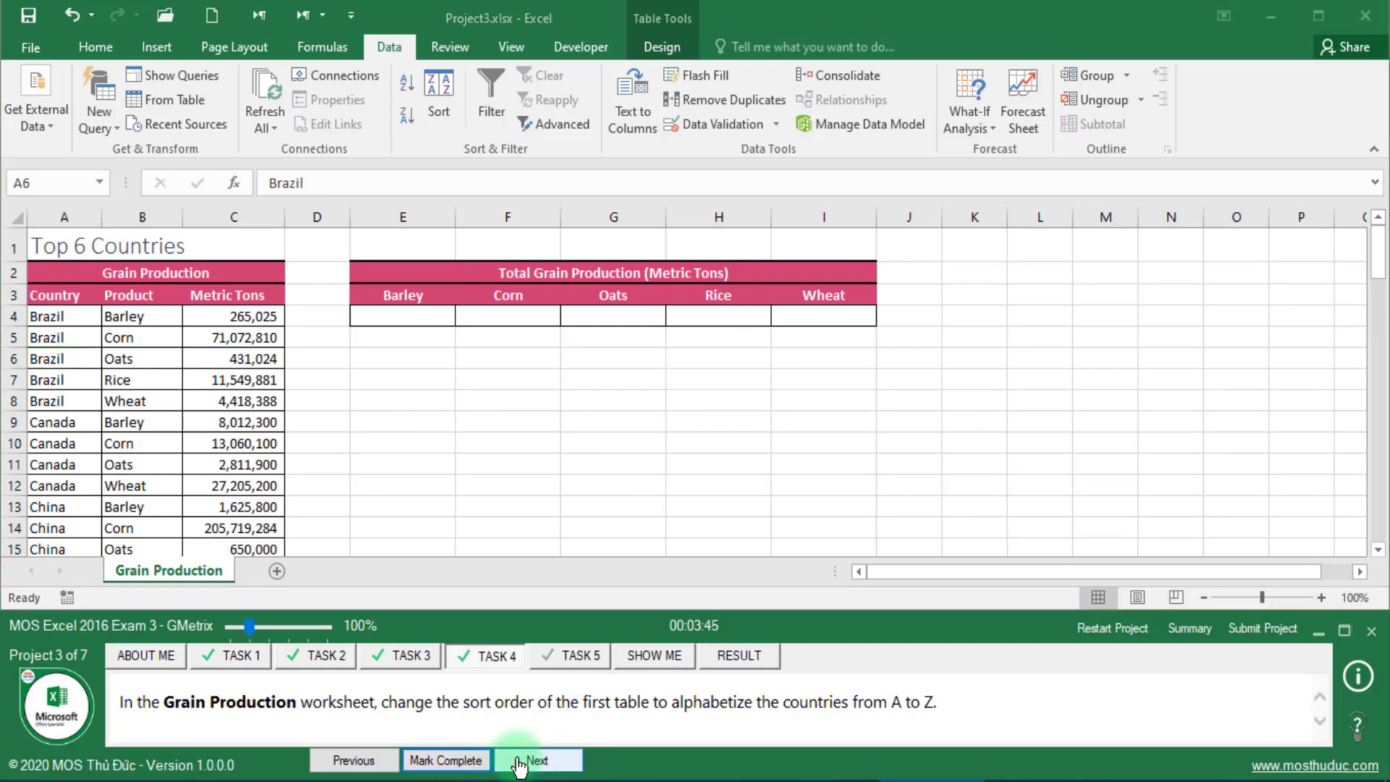
Step: Advance to task 5, select E4, and review the hint's =SUMIF(B4:B31,"Barley",C4:C31) formula
click(528, 761)
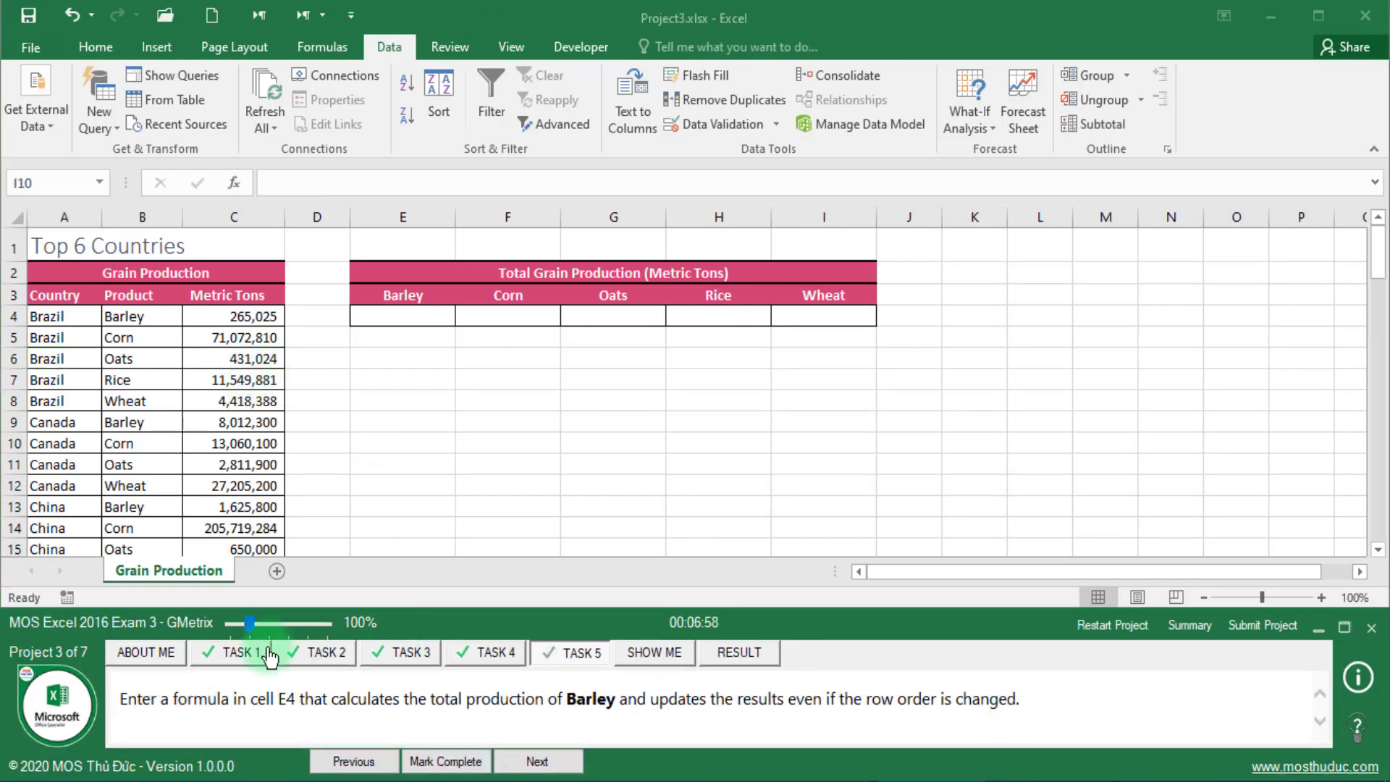
click(424, 322)
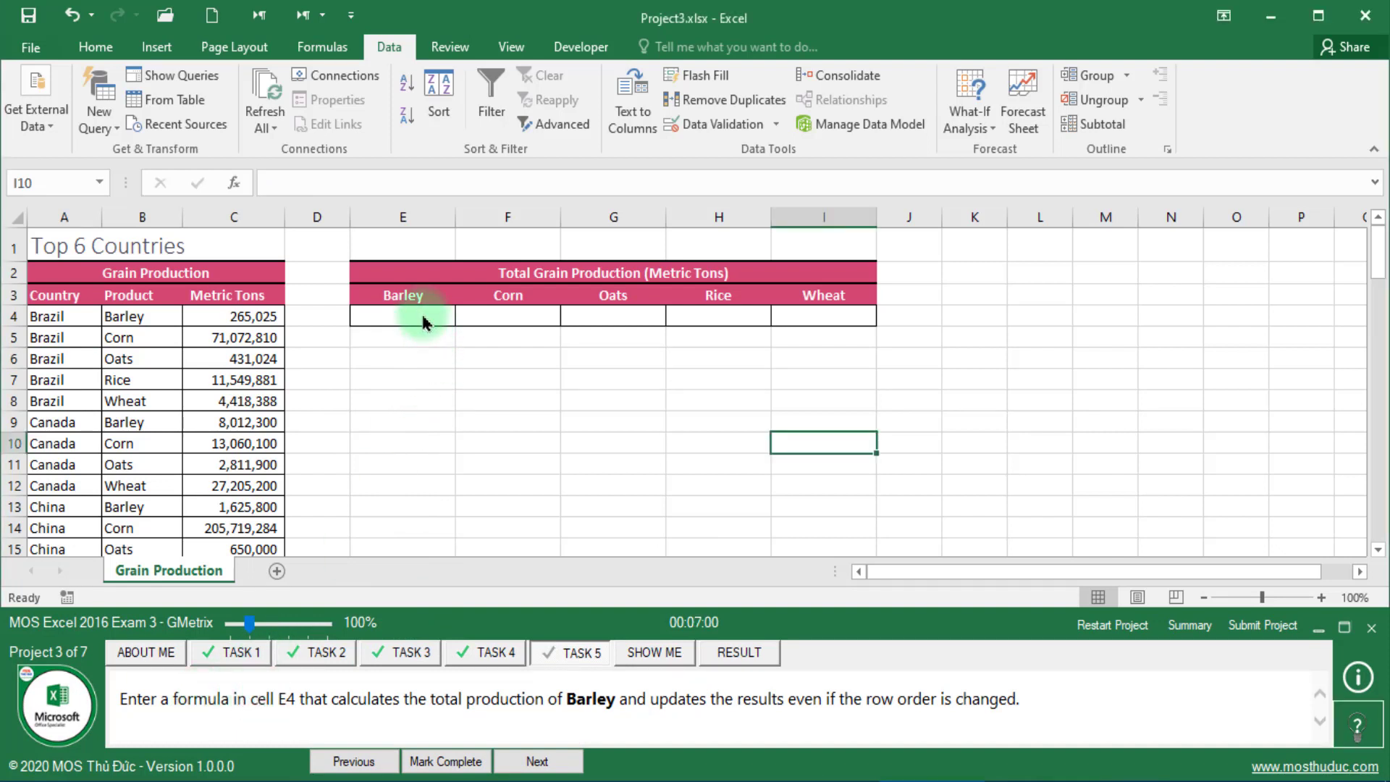
click(424, 322)
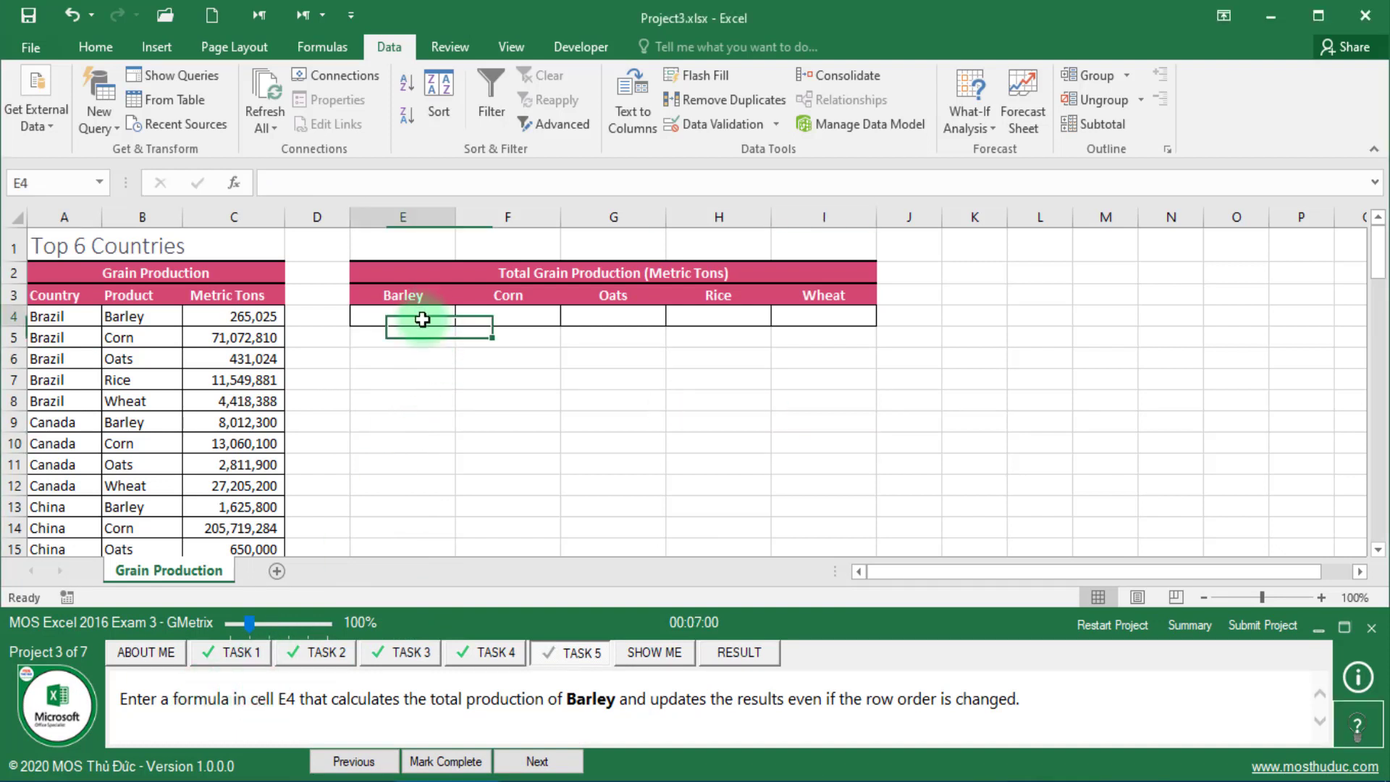
click(1344, 628)
click(1359, 760)
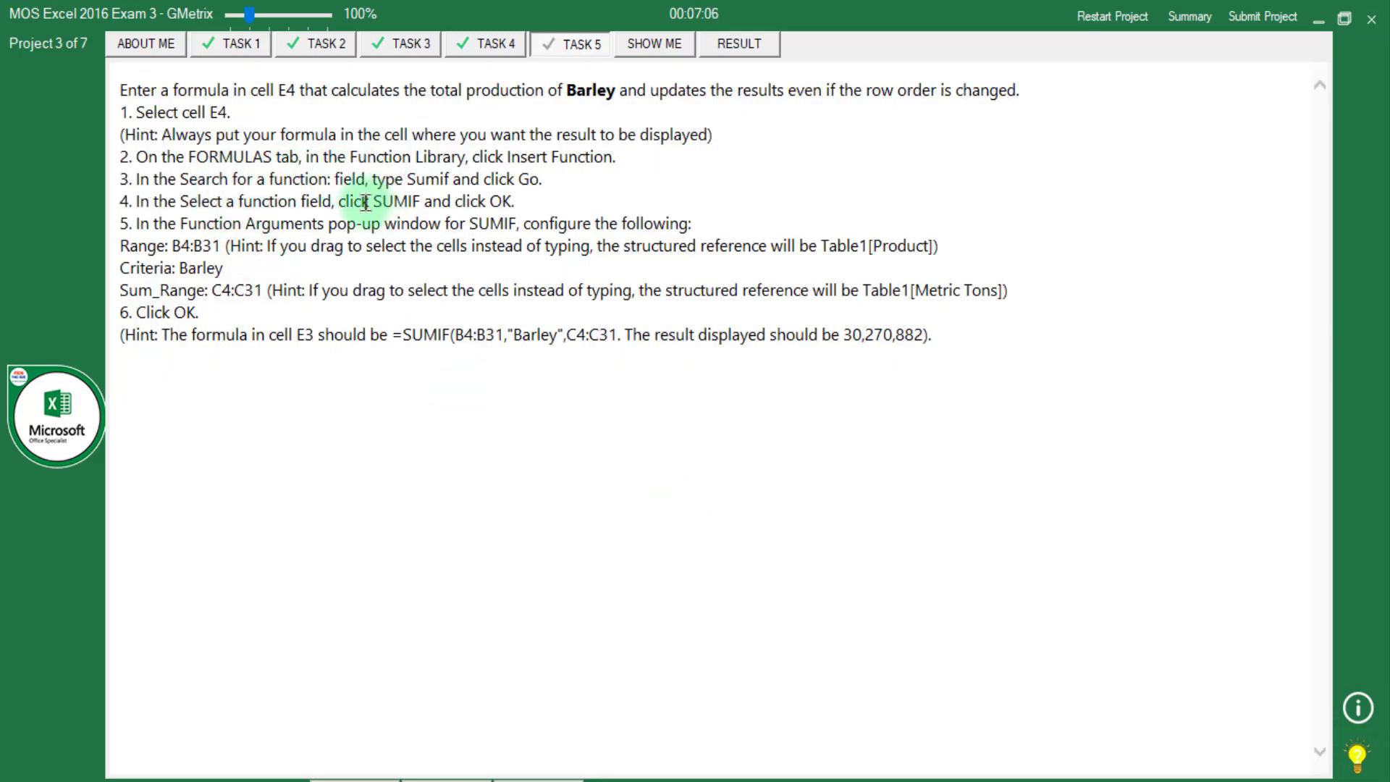
drag(366, 203, 483, 205)
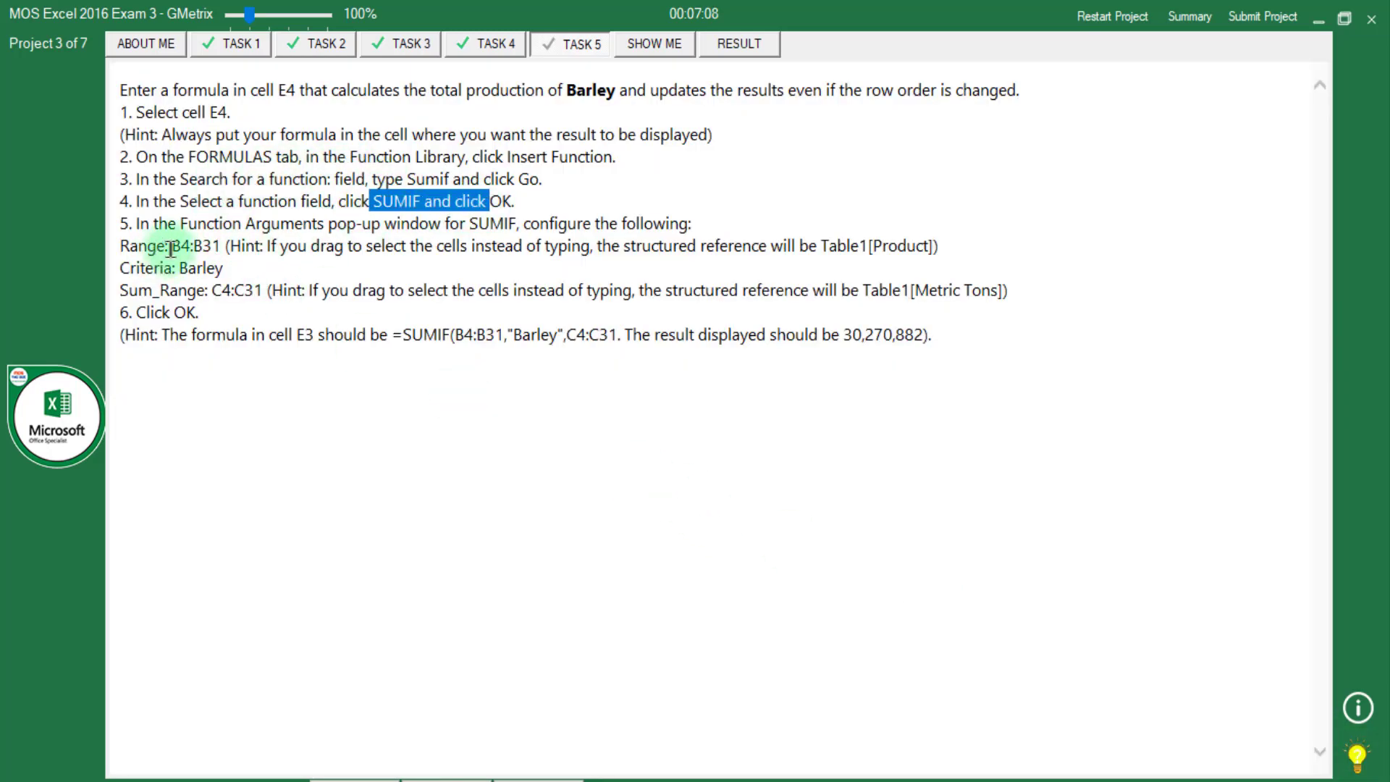
drag(172, 246, 225, 246)
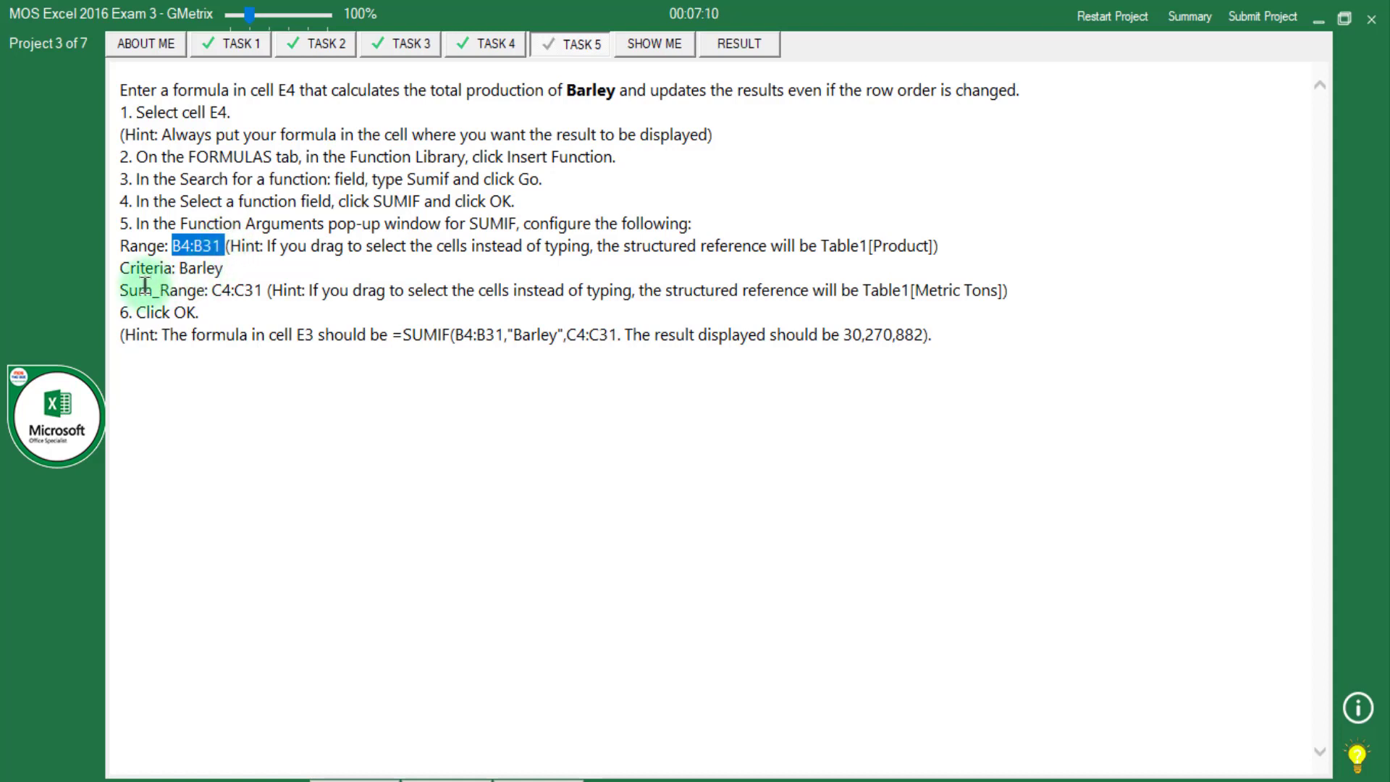
mouse_move(177, 266)
mouse_down()
mouse_move(227, 268)
mouse_move(262, 289)
mouse_up()
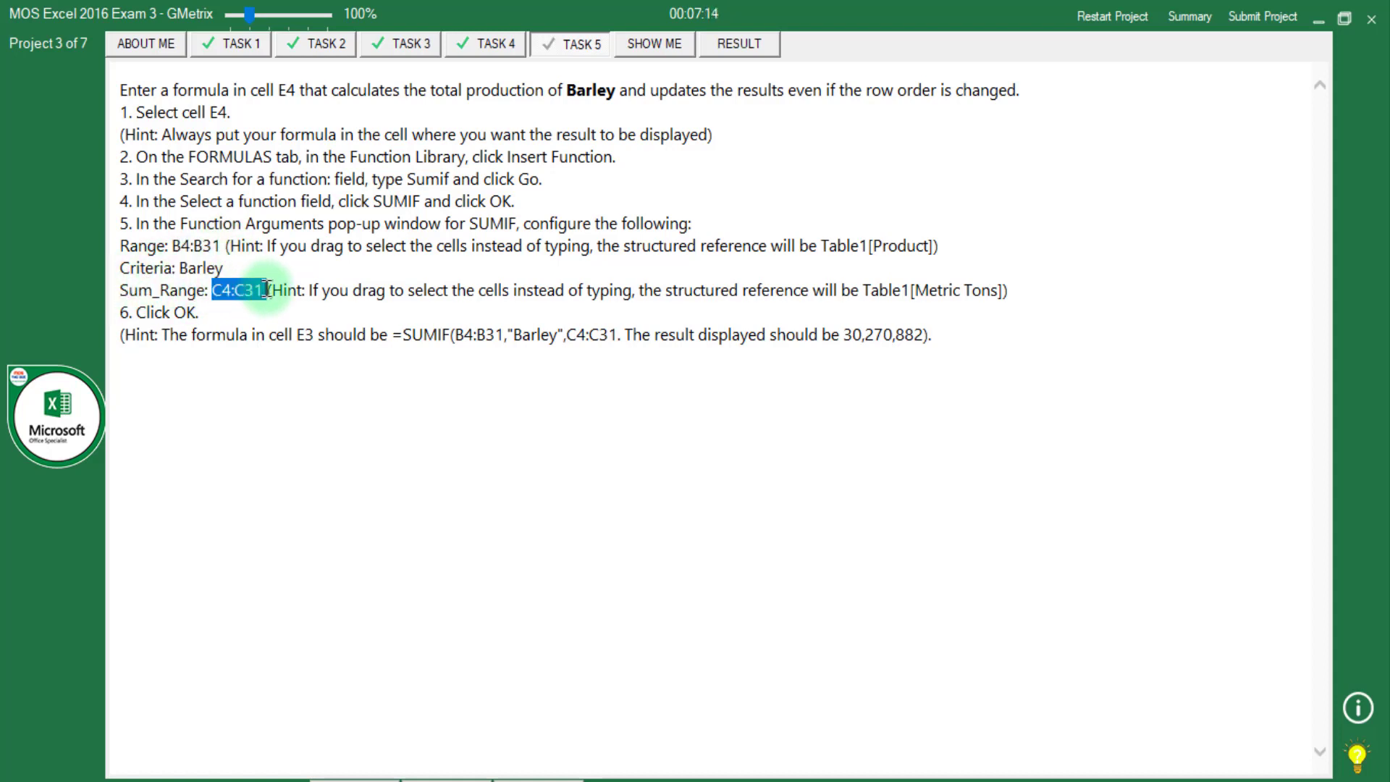
Step: Enter =SUMIF(Table2[Product],E3,Table2[Metric Tons]) in E4, totalling Barley at 30,270,882
click(1344, 18)
click(425, 319)
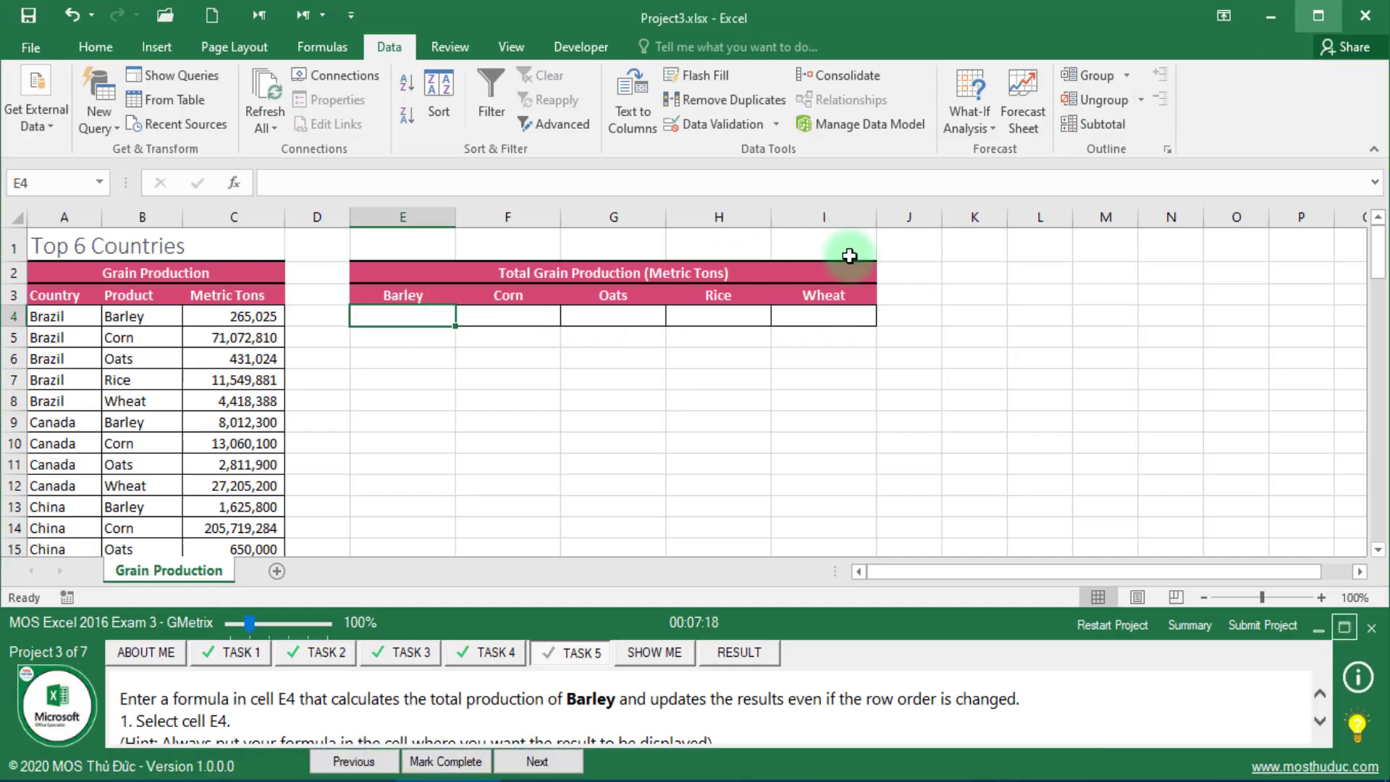
text(=SUMIU)
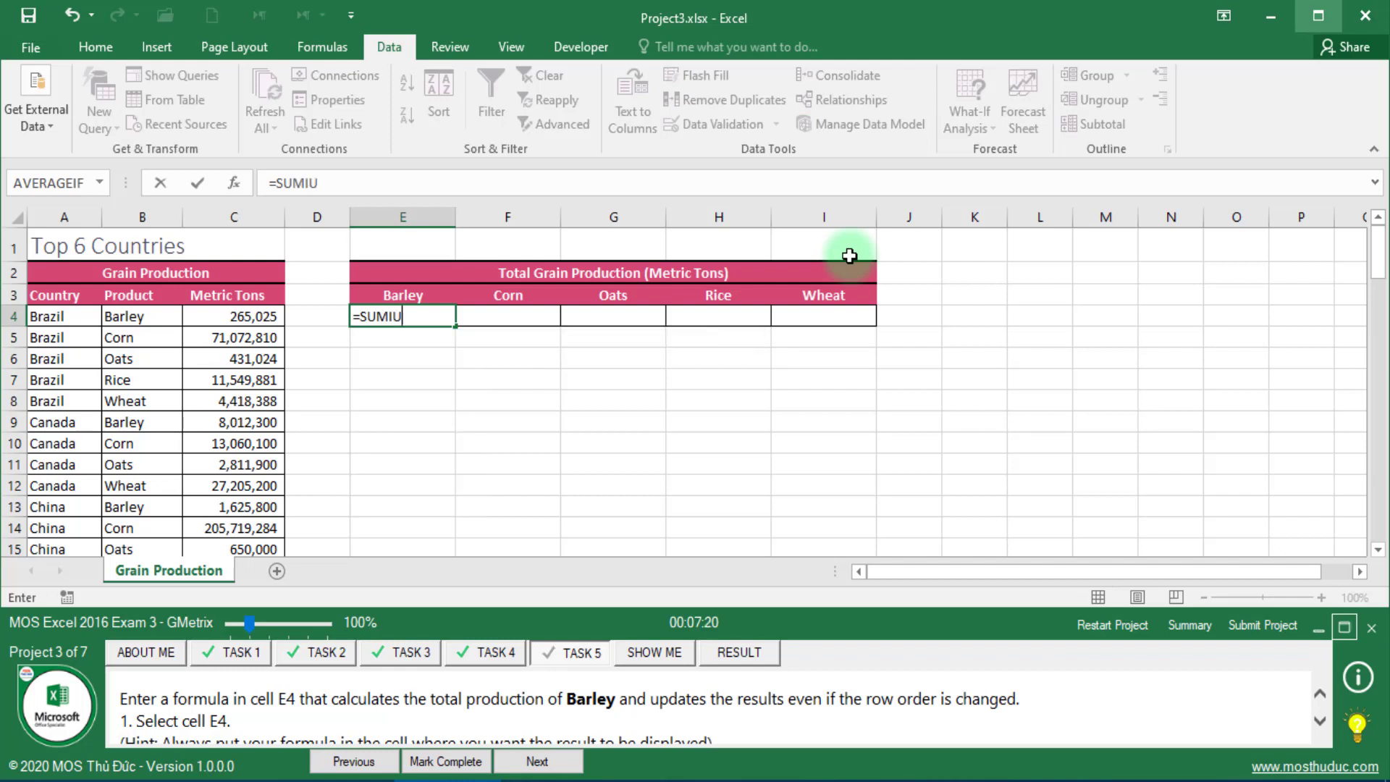
key(BackSpace)
text(F)
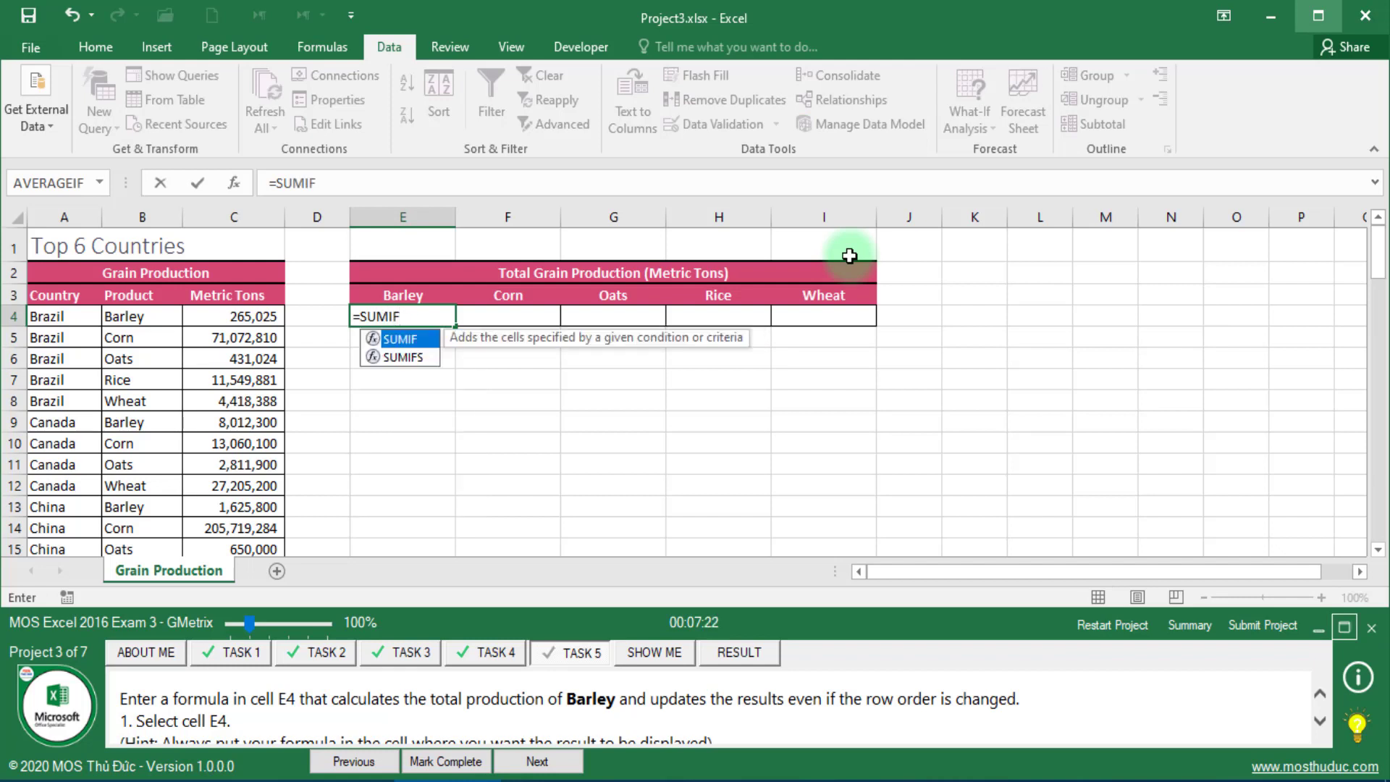
double_click(406, 345)
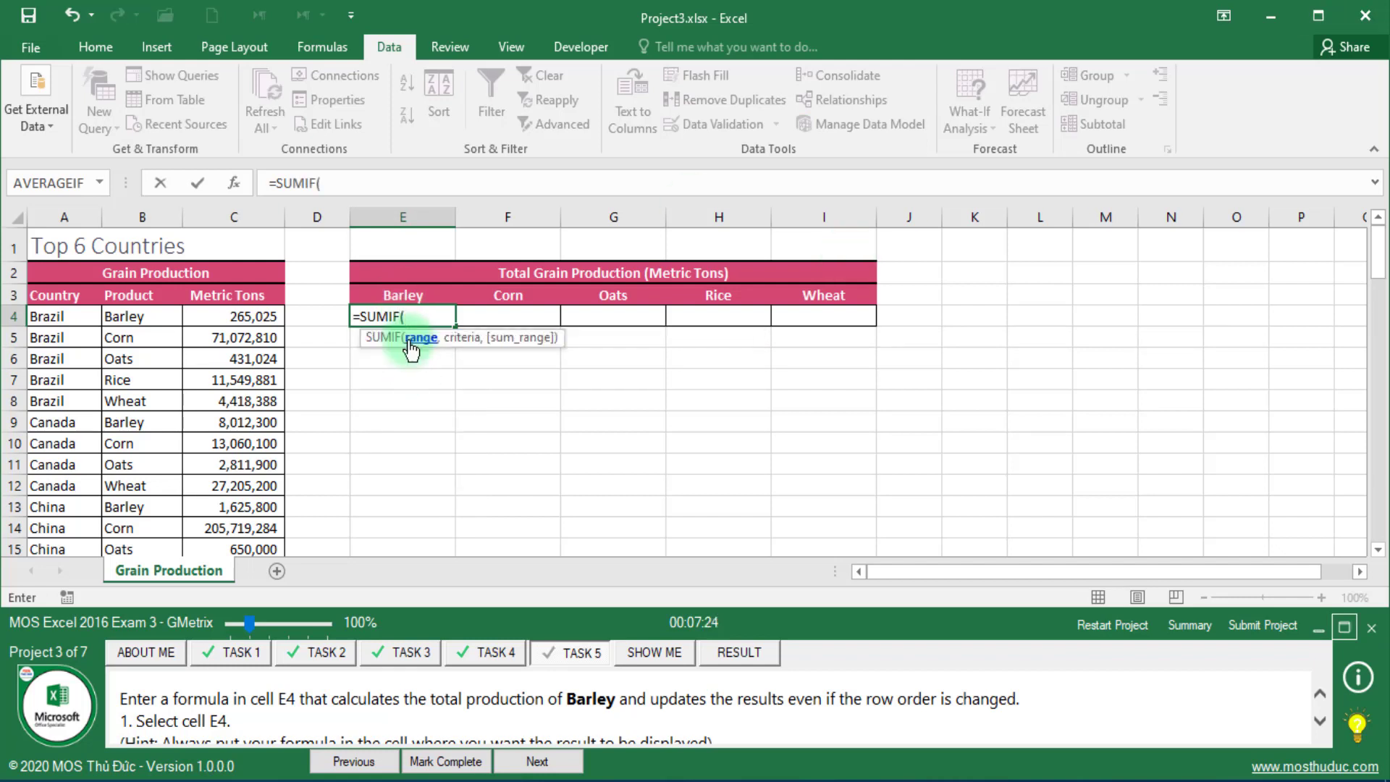
click(164, 324)
key(ctrl+shift+Down)
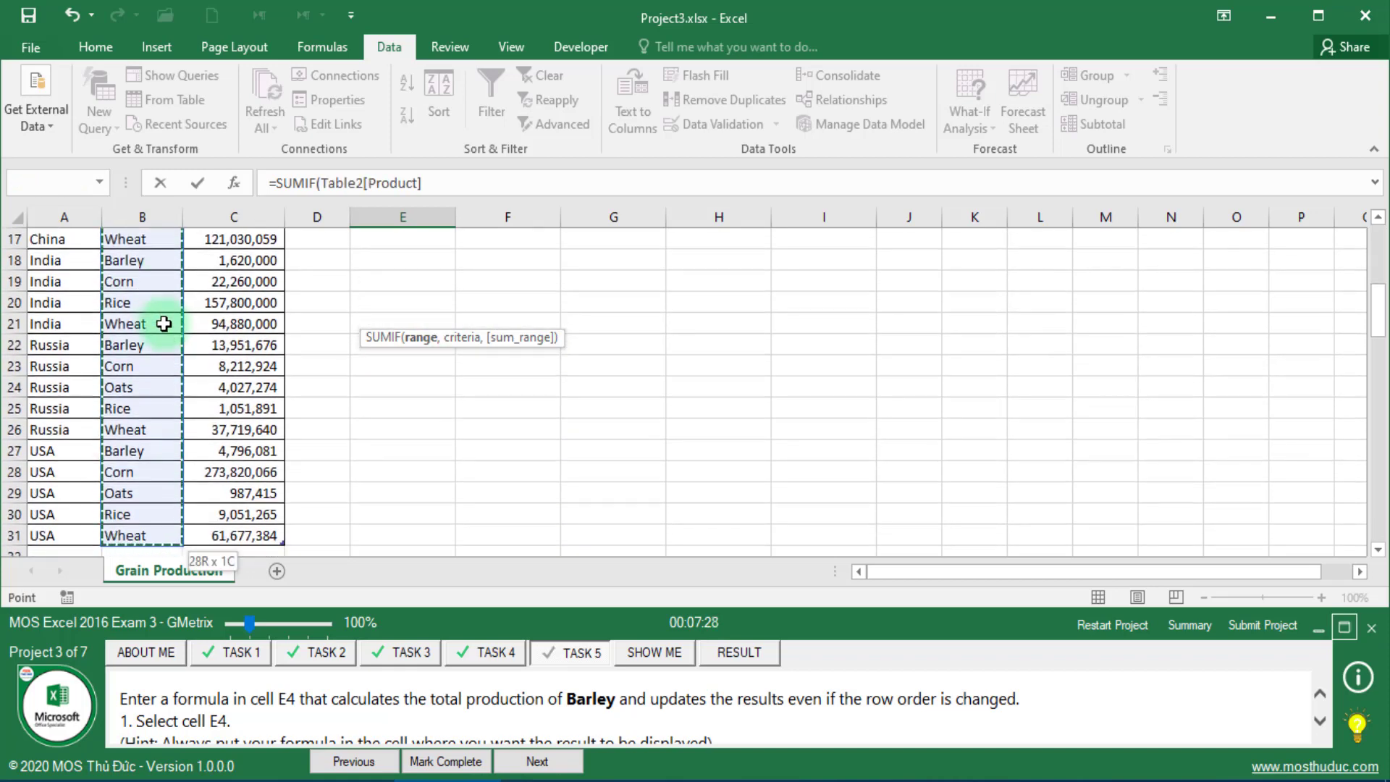
text(,)
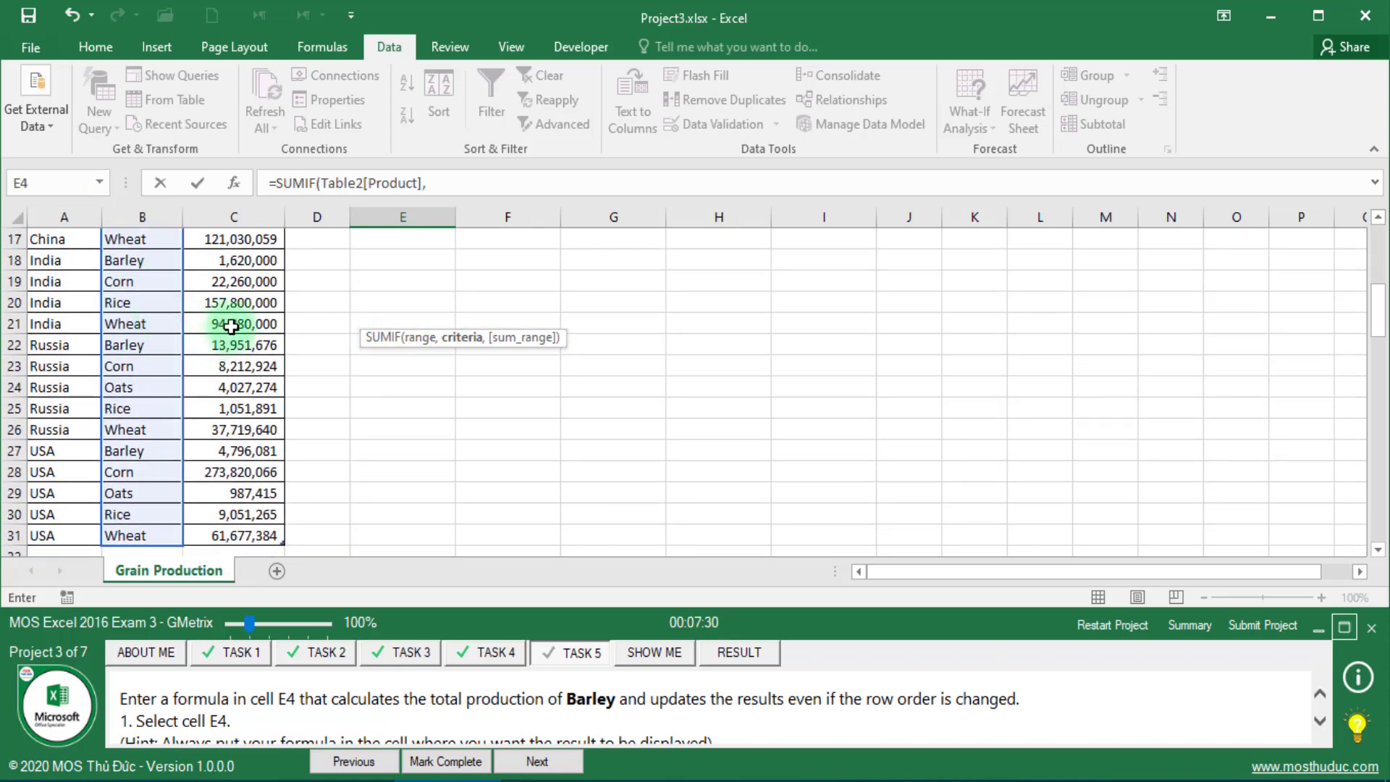
scroll(618, 406, up, 3)
scroll(618, 406, up, 3)
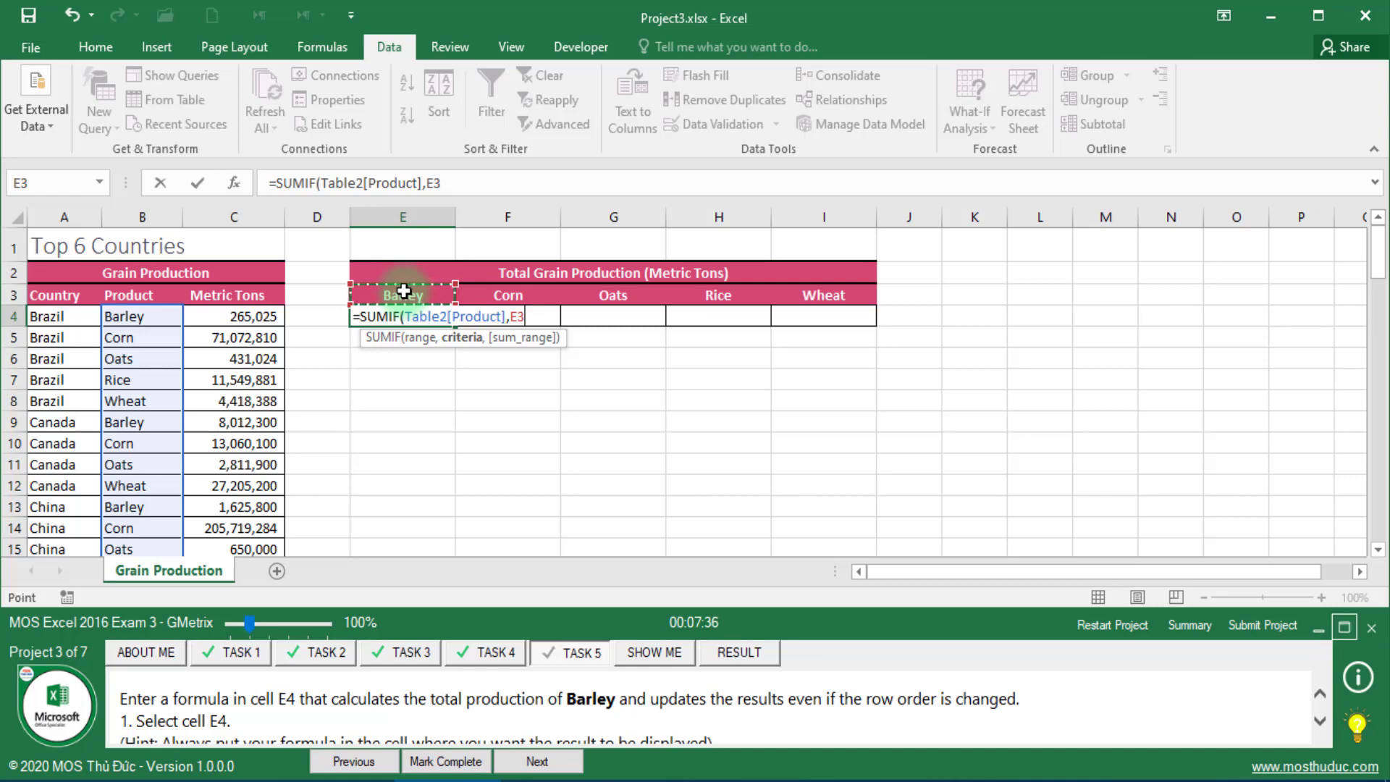
click(252, 314)
key(ctrl+shift+Down)
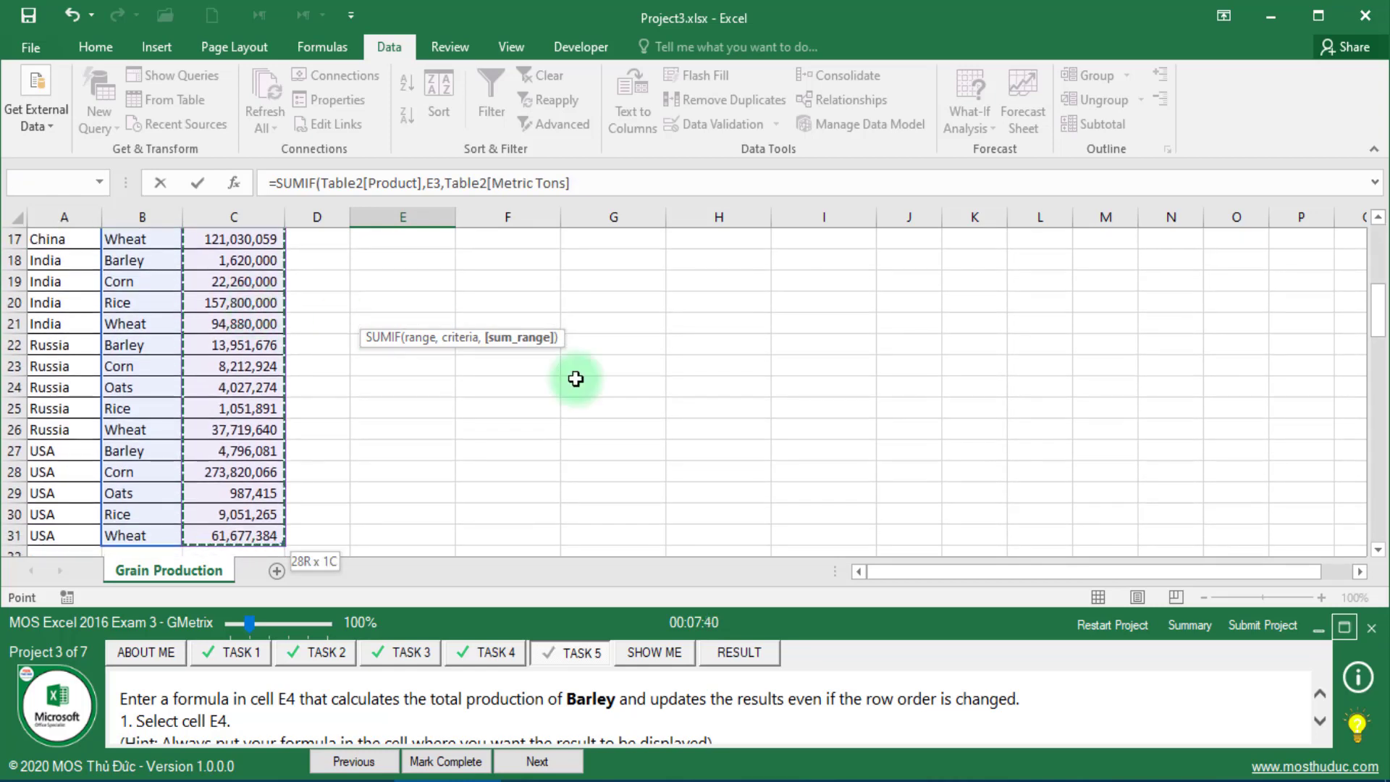
scroll(726, 450, up, 5)
key(Return)
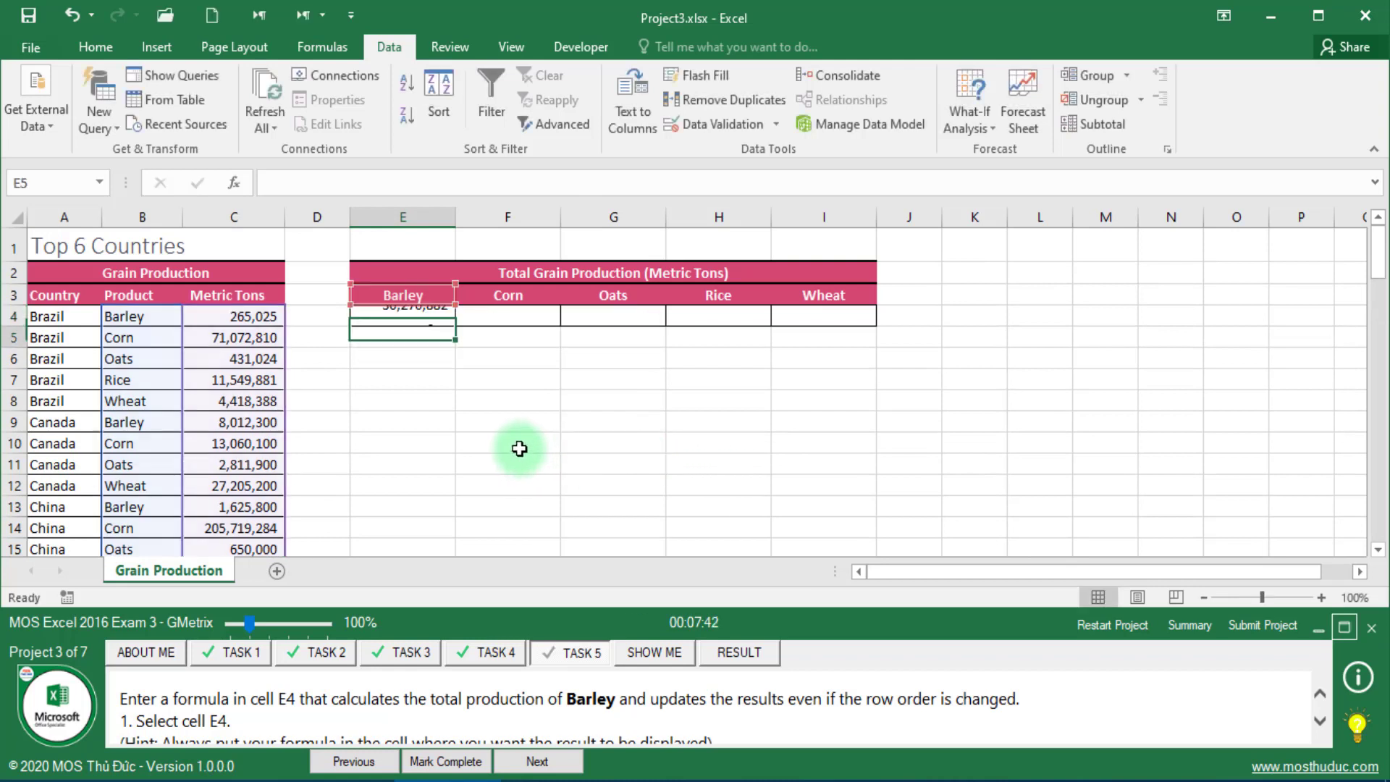
Step: Fill the E4 formula across to I4, check the copies, and mark the task complete
click(438, 316)
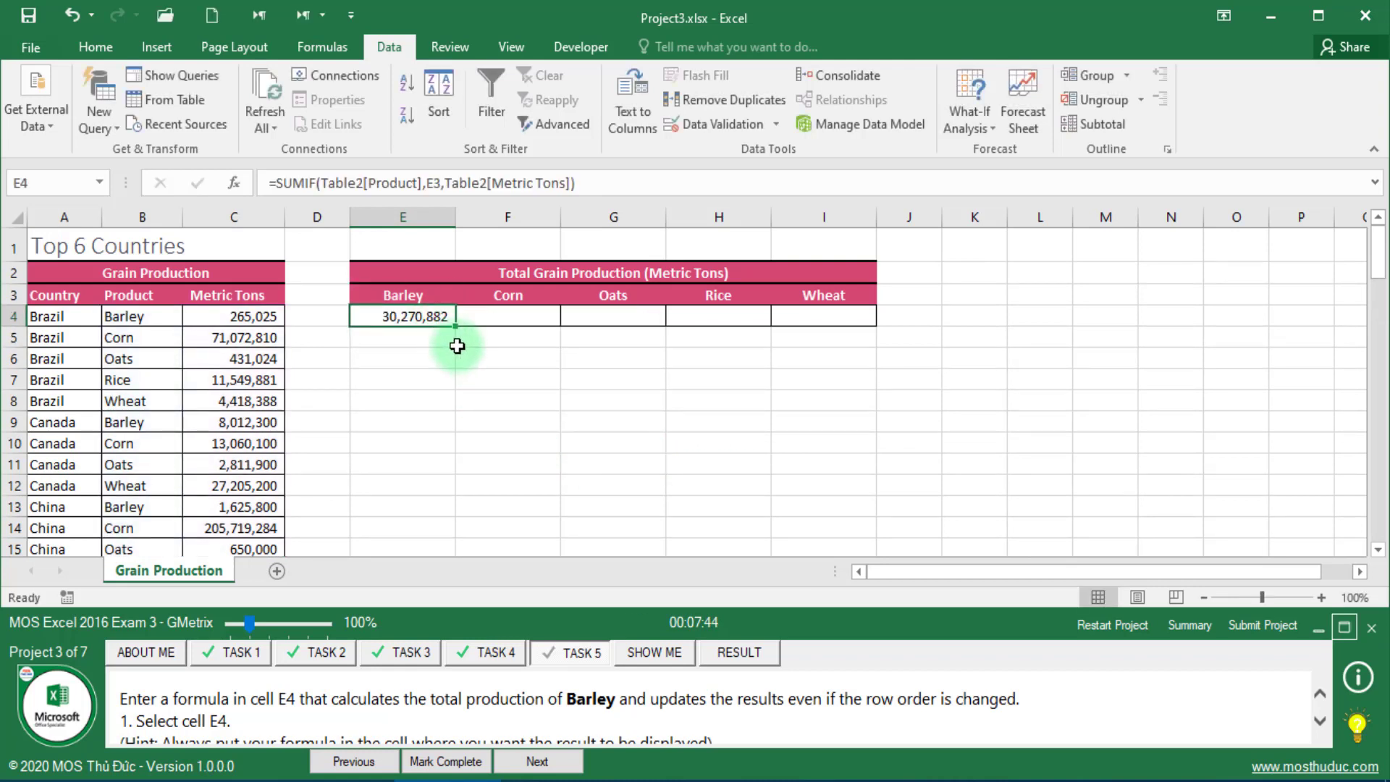
drag(459, 327, 844, 323)
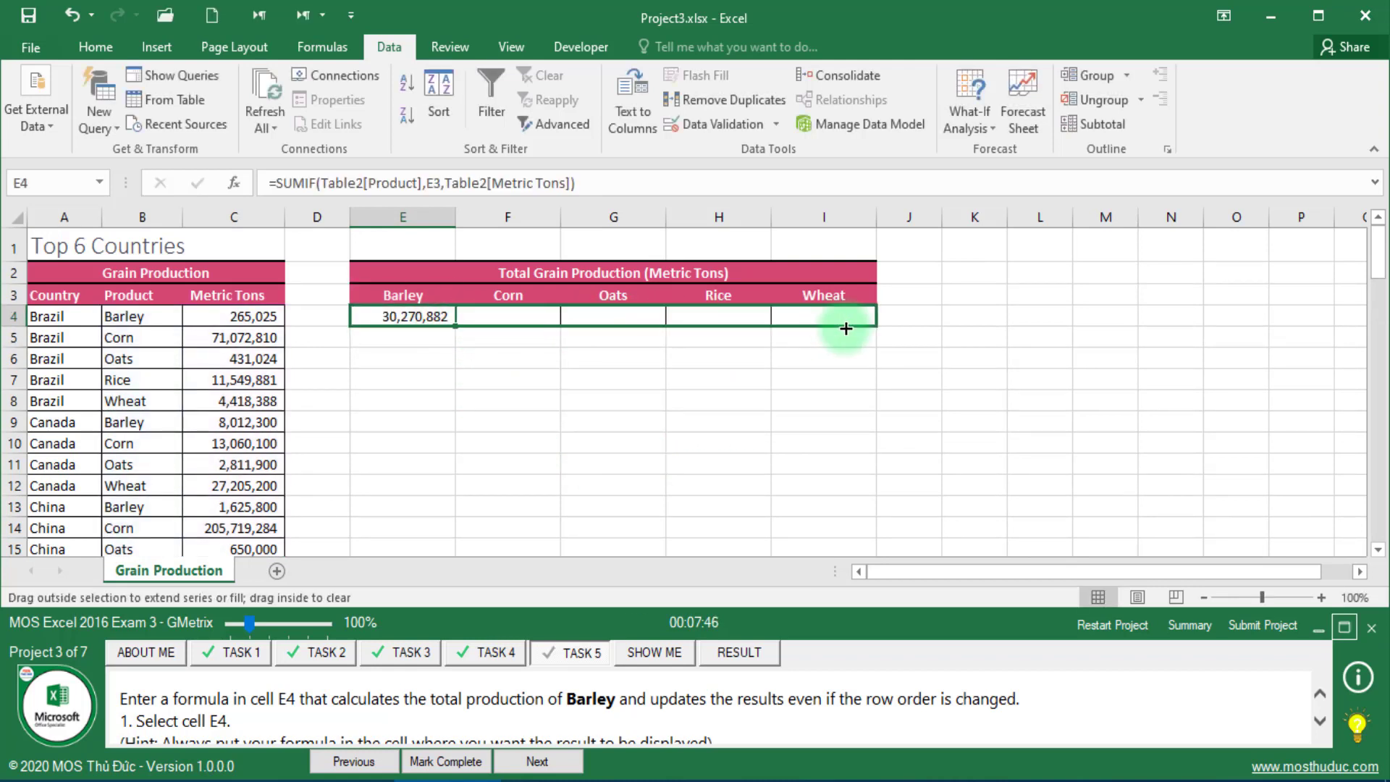
click(696, 315)
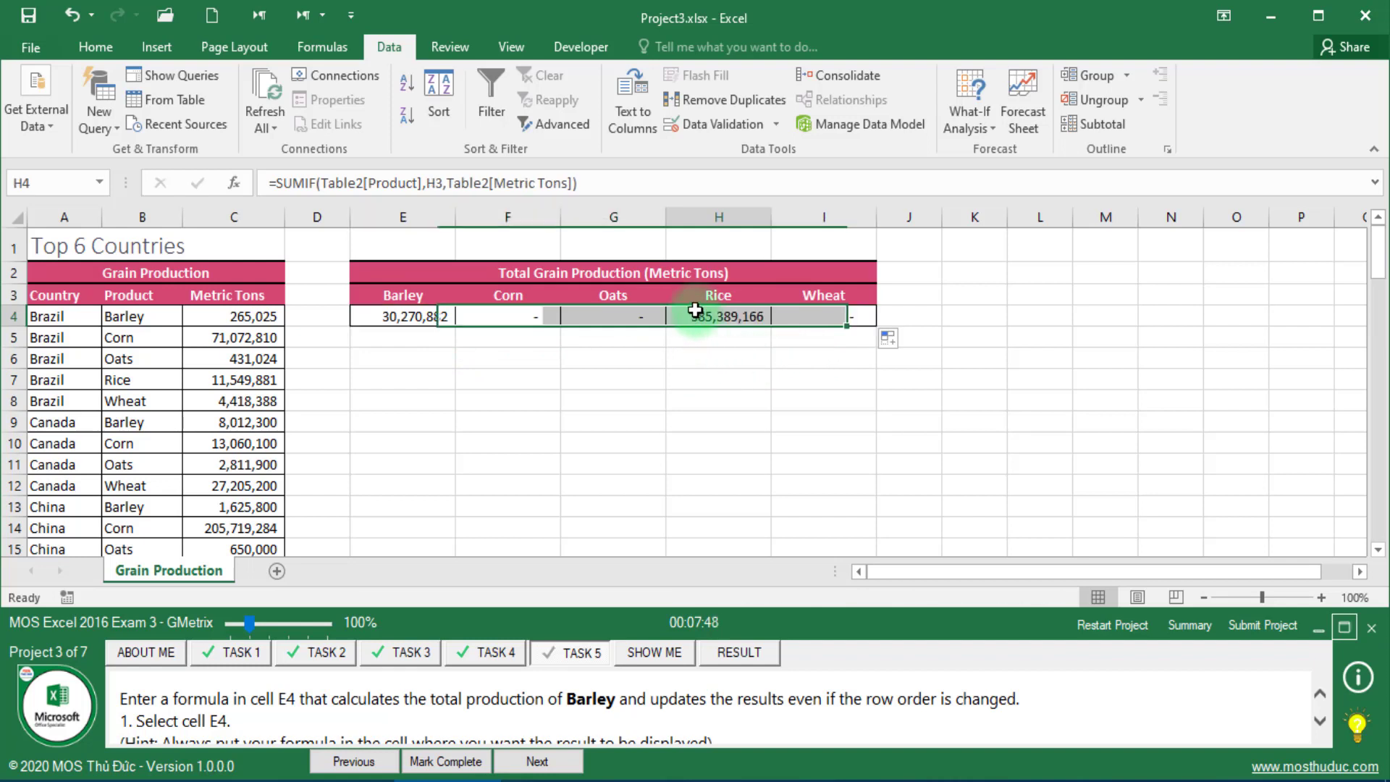
click(486, 314)
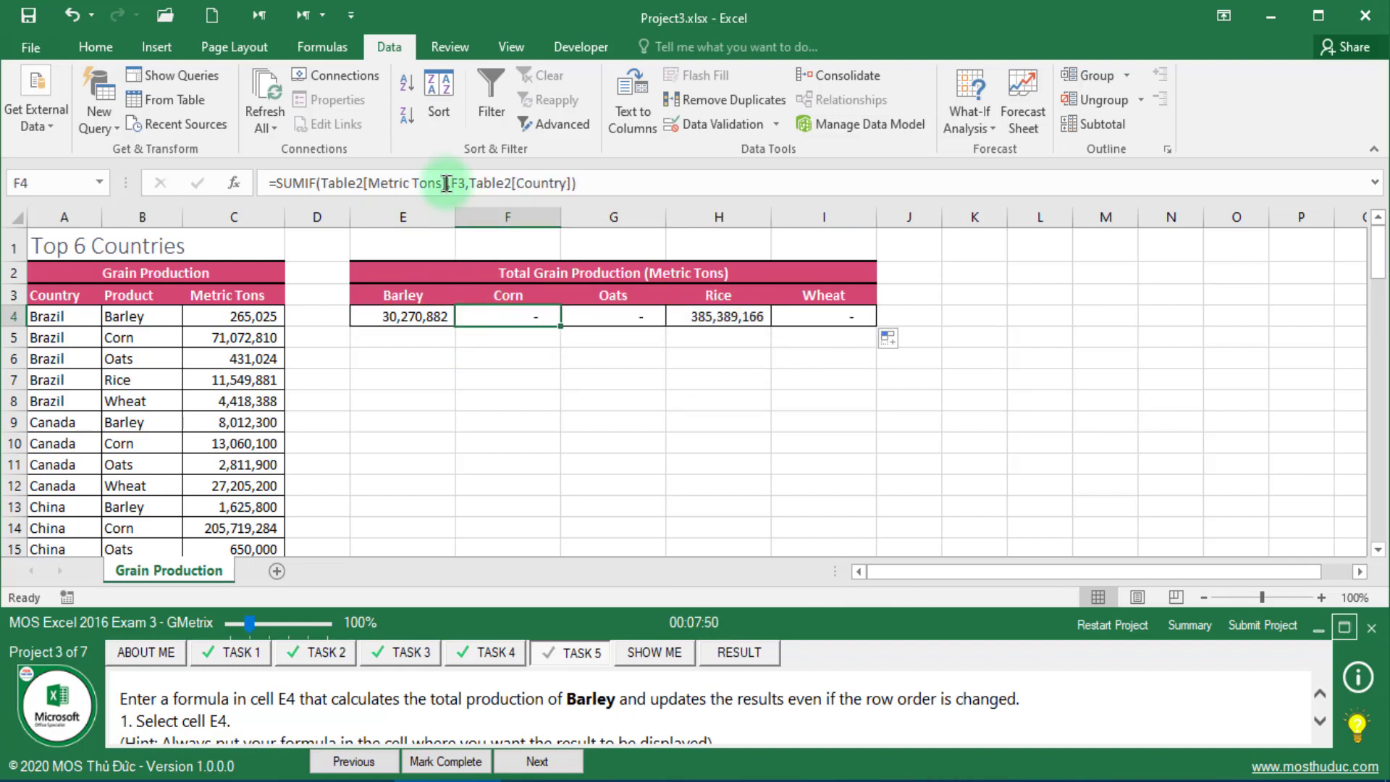
click(598, 312)
click(827, 314)
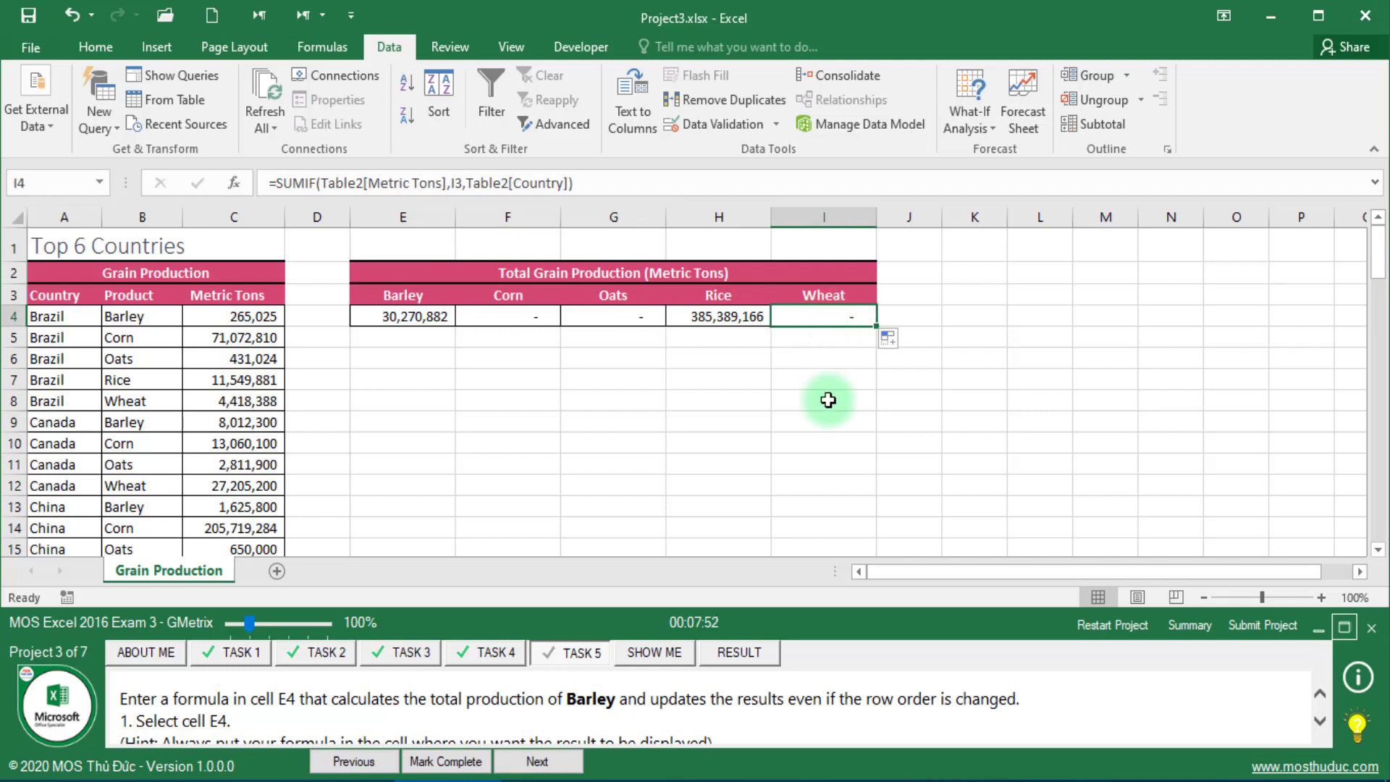
click(445, 761)
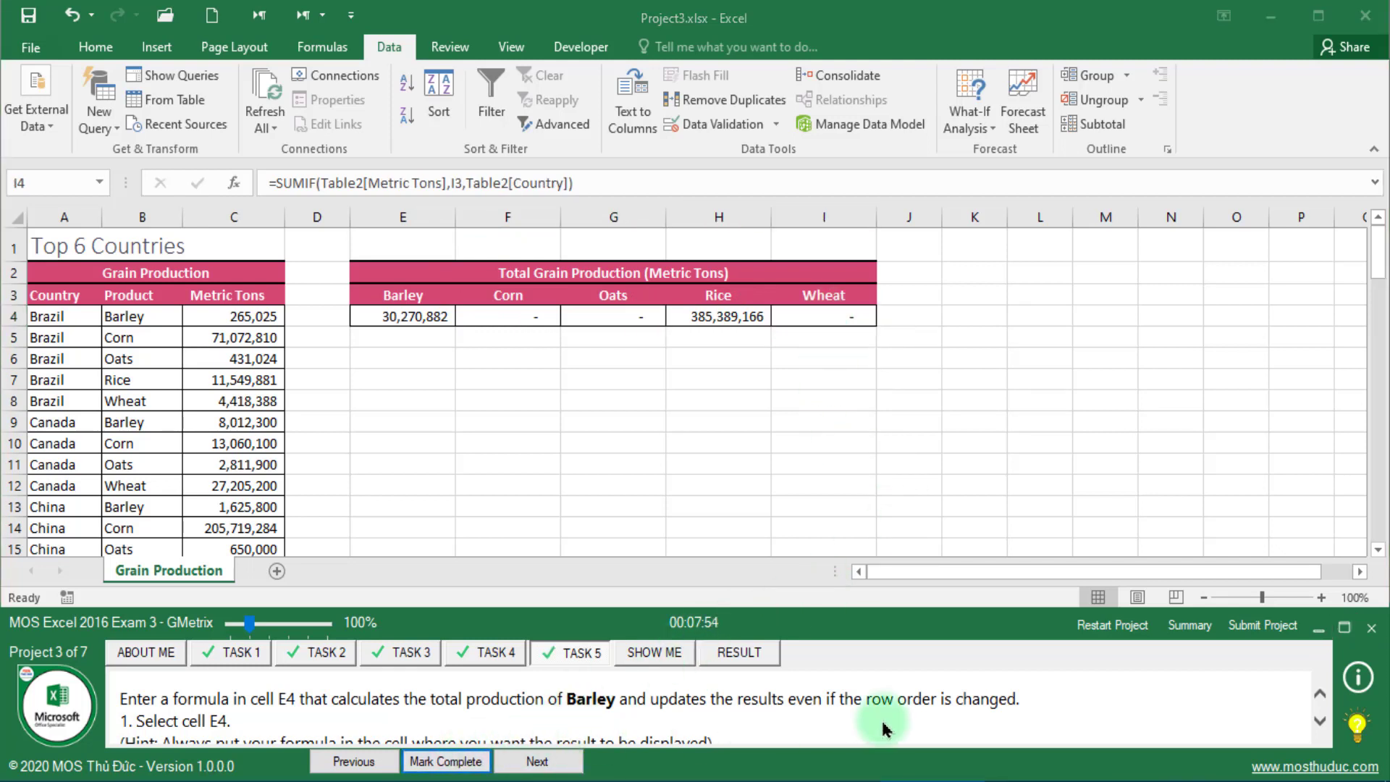
Step: Submit the current project and read the Music Store task on hiding Target Sales
click(1257, 636)
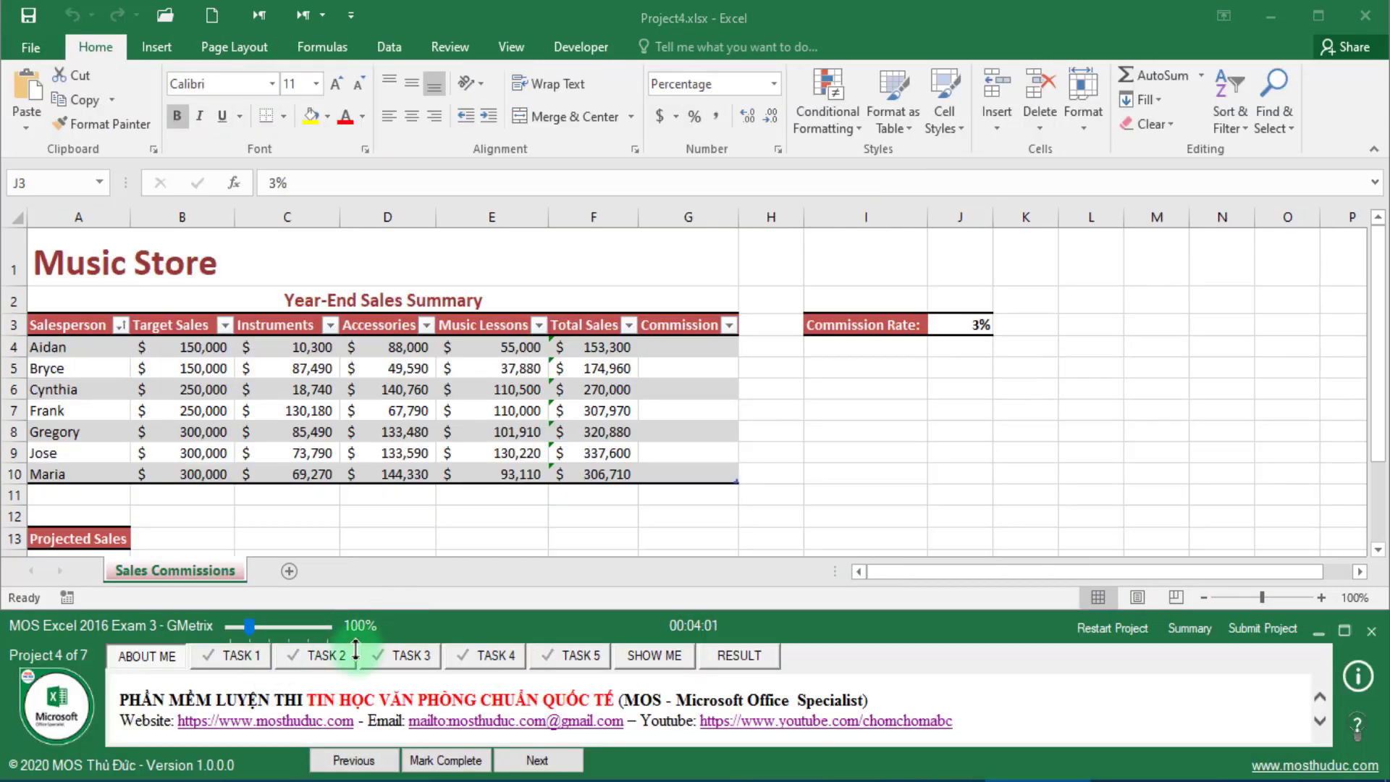
click(255, 662)
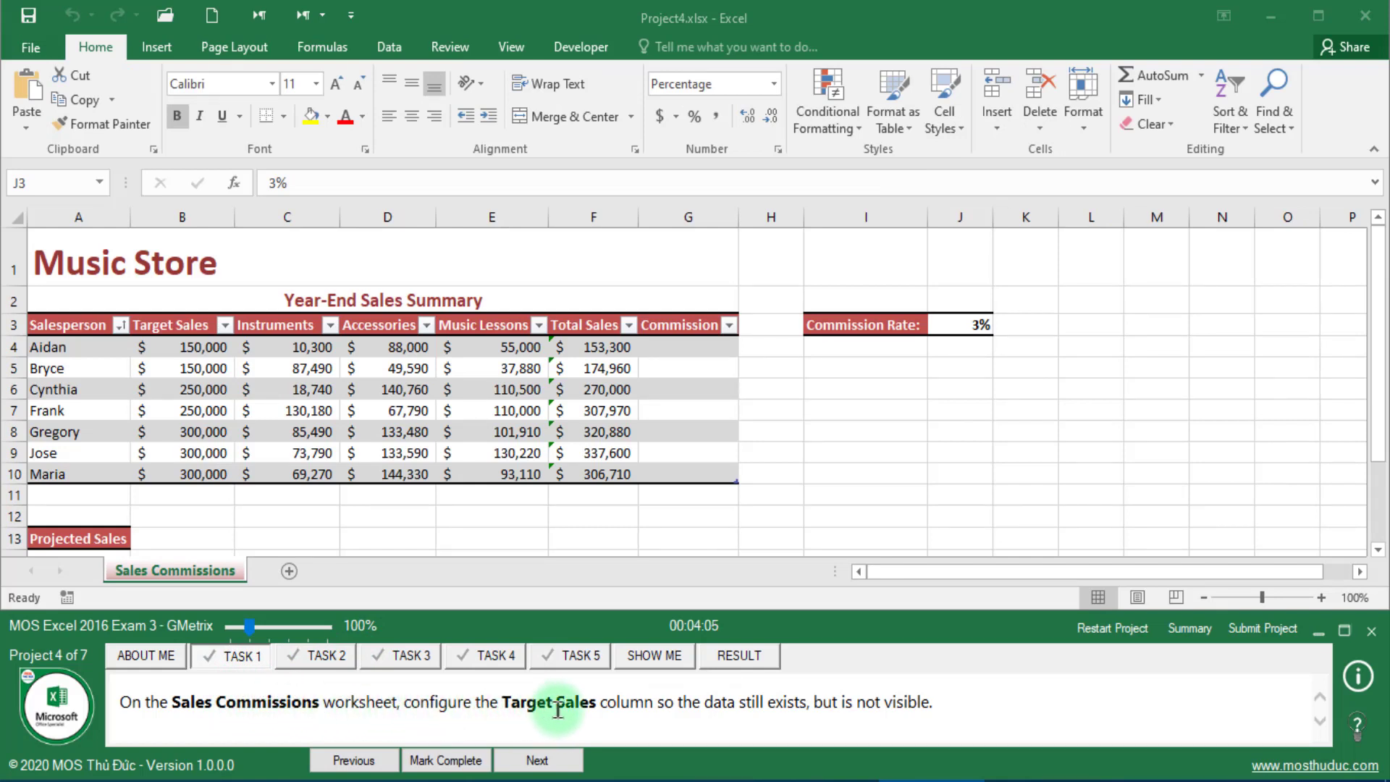
drag(653, 702, 517, 701)
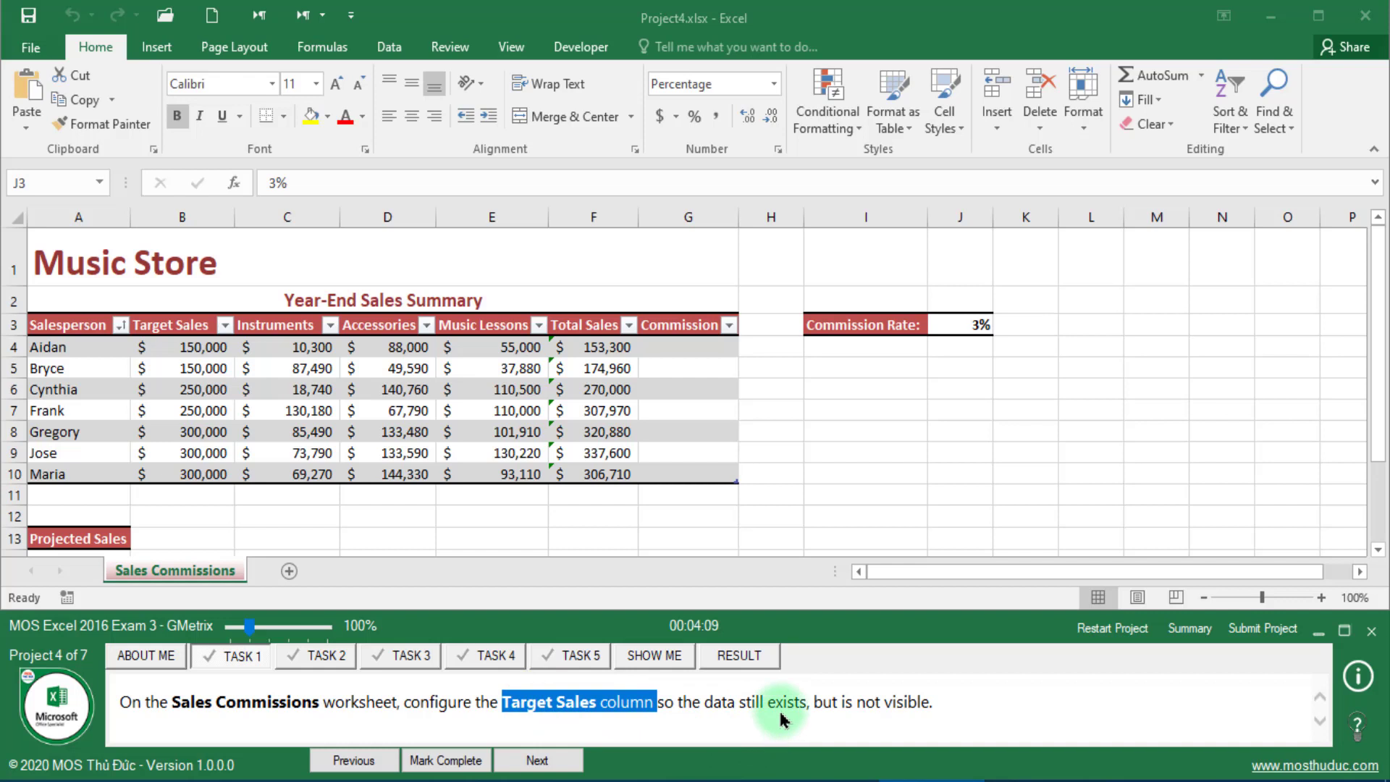
drag(817, 705, 930, 704)
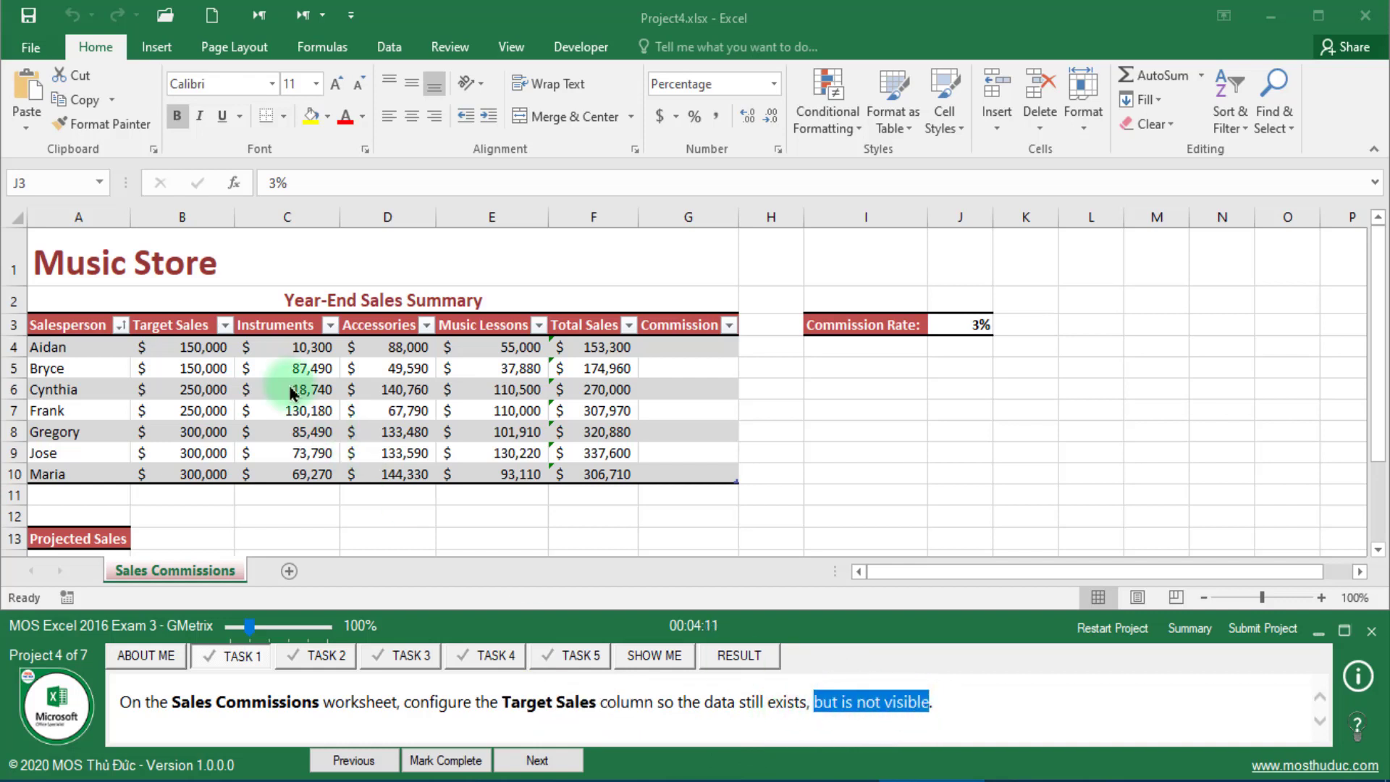
Step: Hide column B (Target Sales) on the Sales Commissions sheet and mark the task complete
click(176, 217)
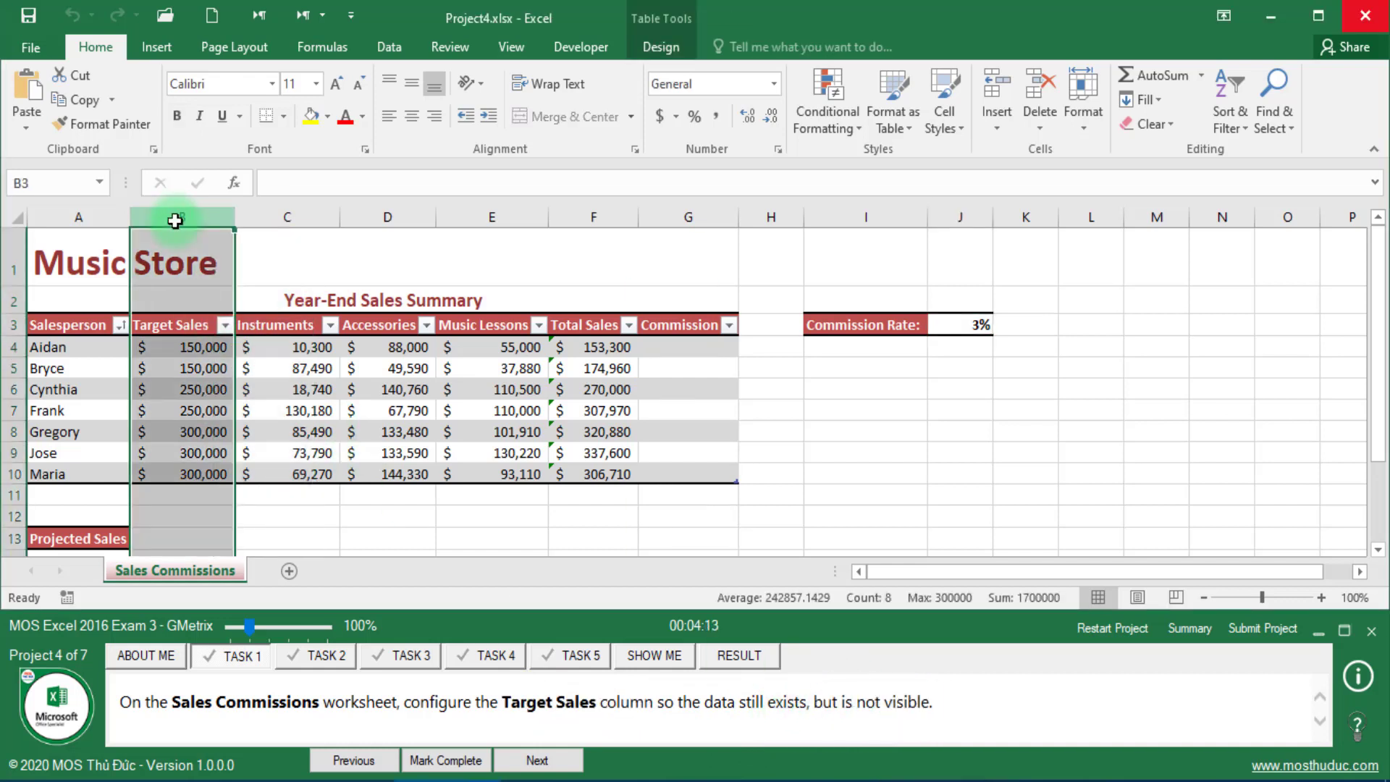
right_click(176, 224)
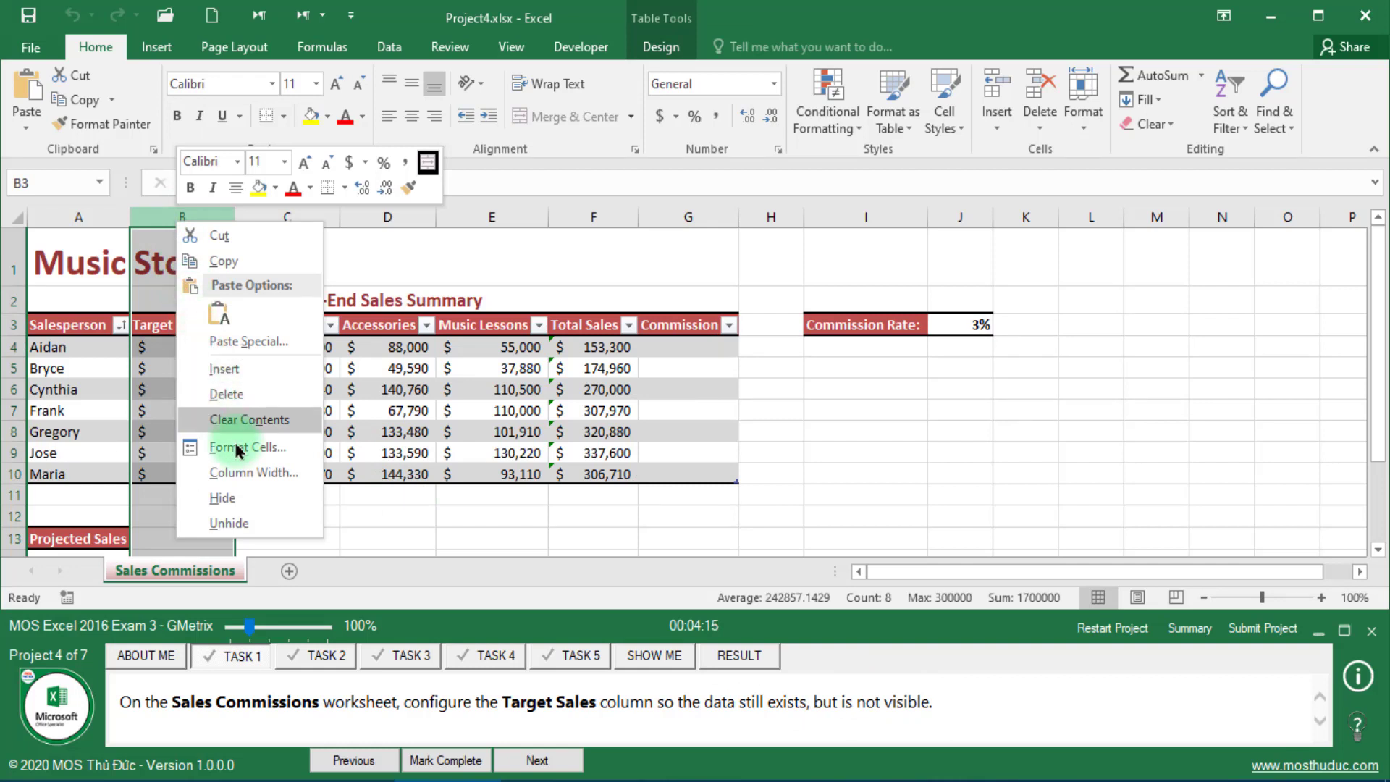
click(222, 497)
click(320, 520)
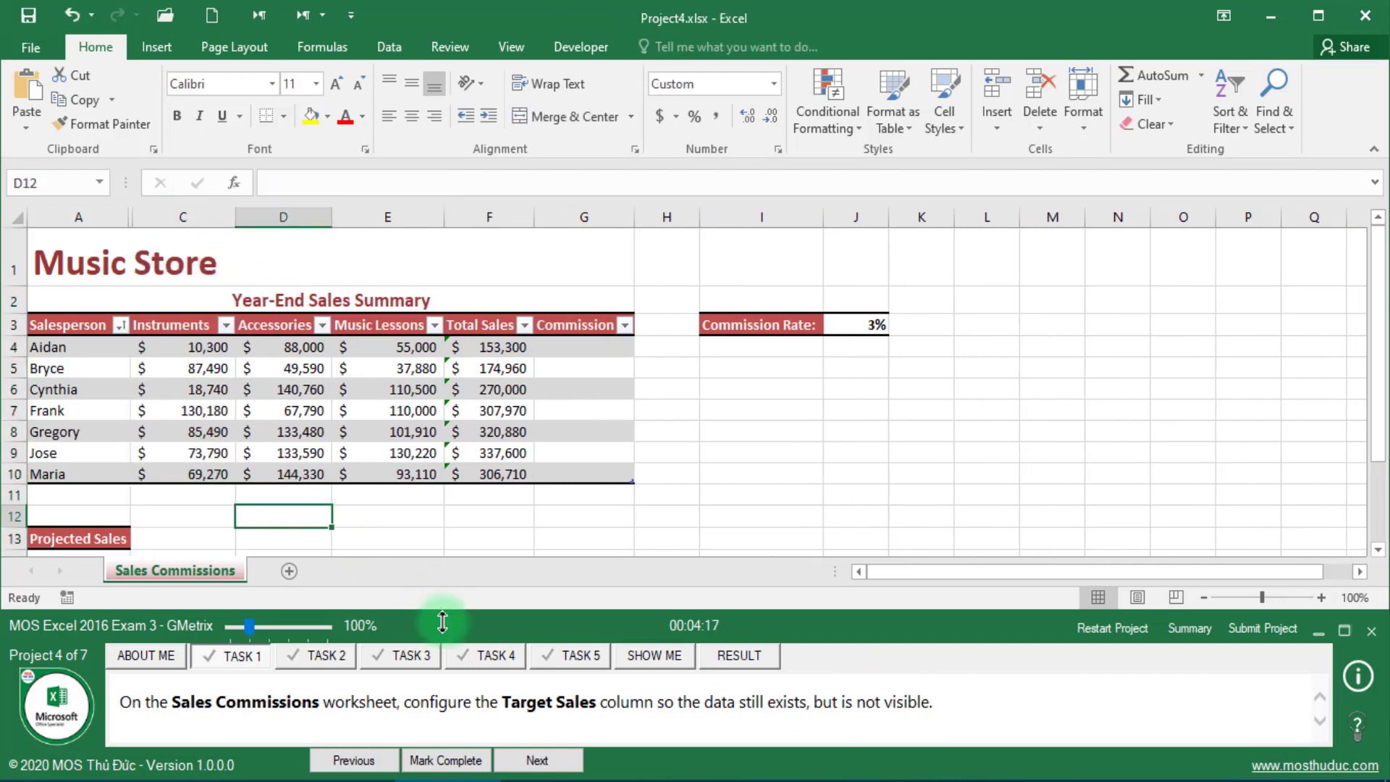
click(458, 756)
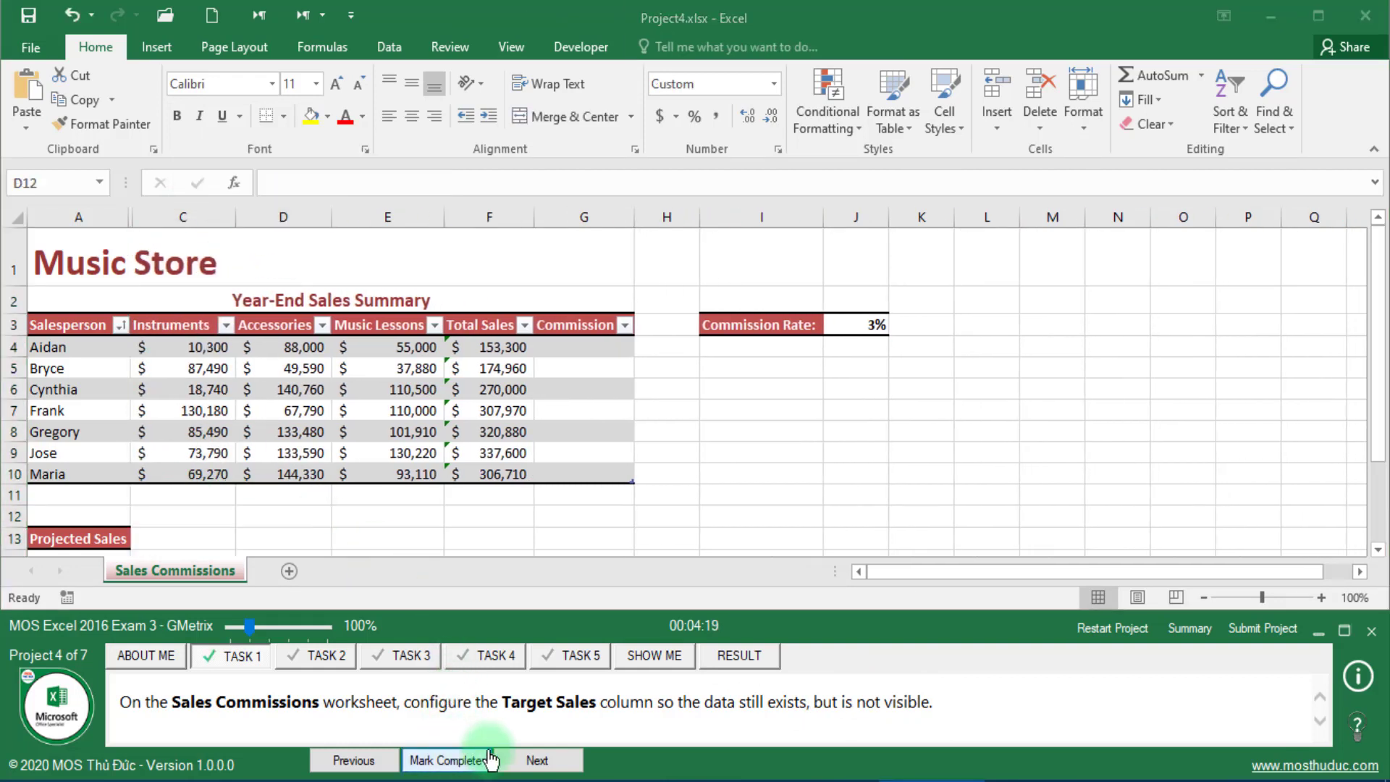
click(532, 759)
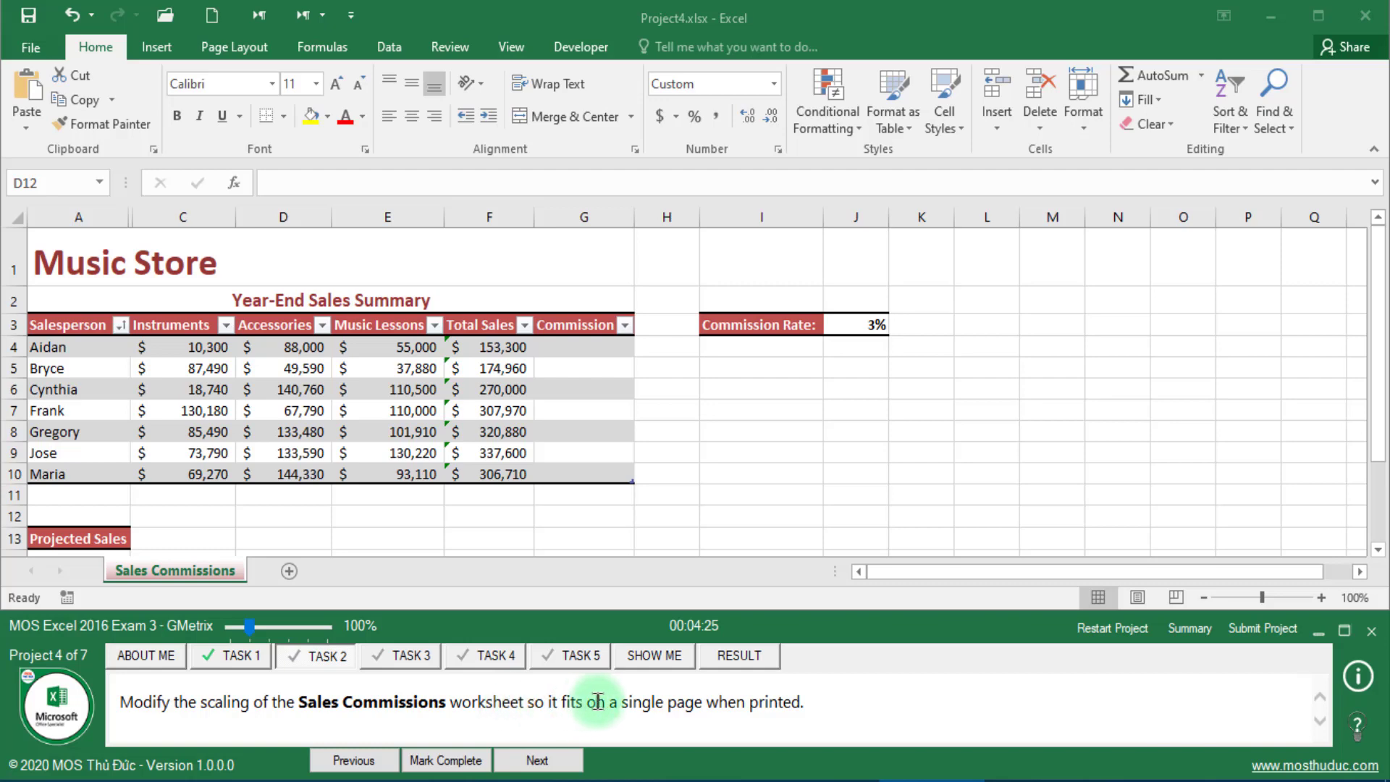
Step: Scale the Sales Commissions sheet in Page Setup to fit 1 page wide by 1 tall
click(367, 239)
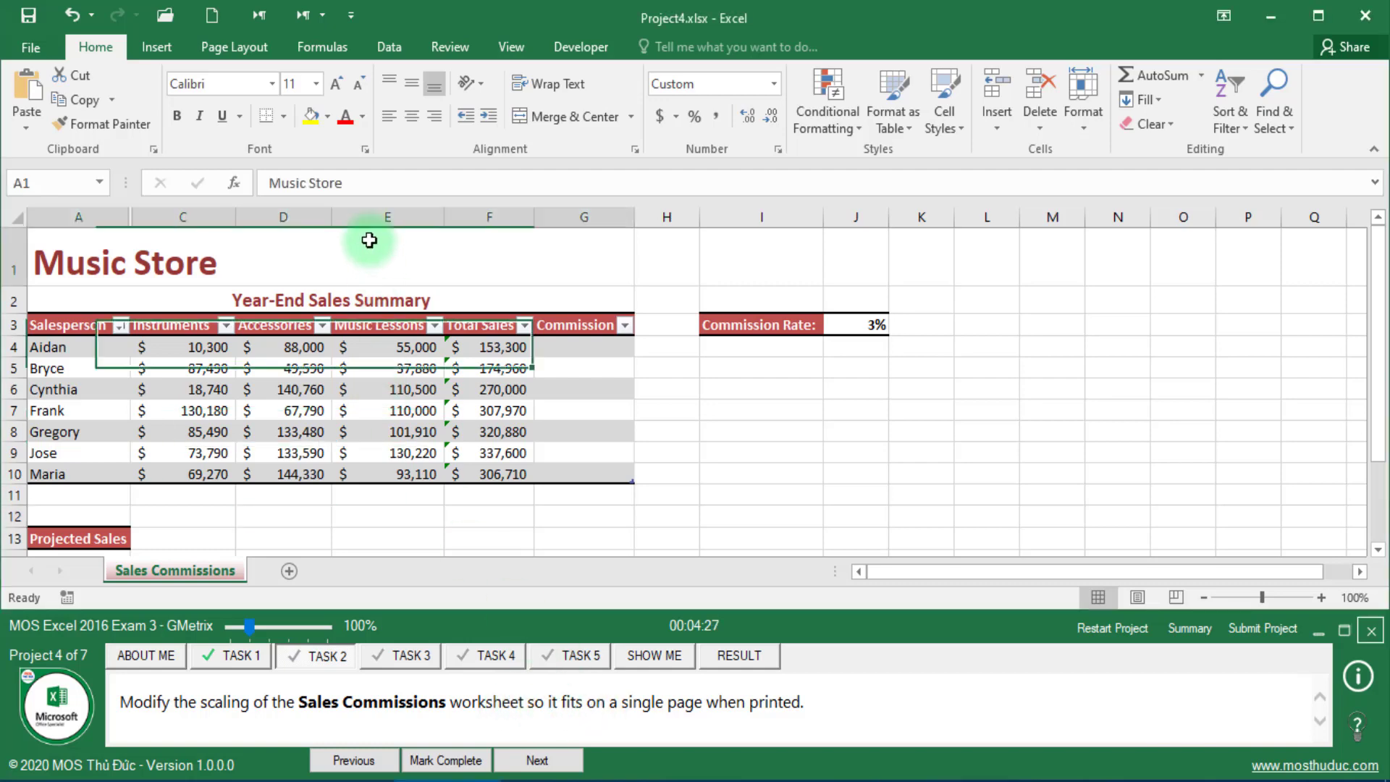
click(239, 47)
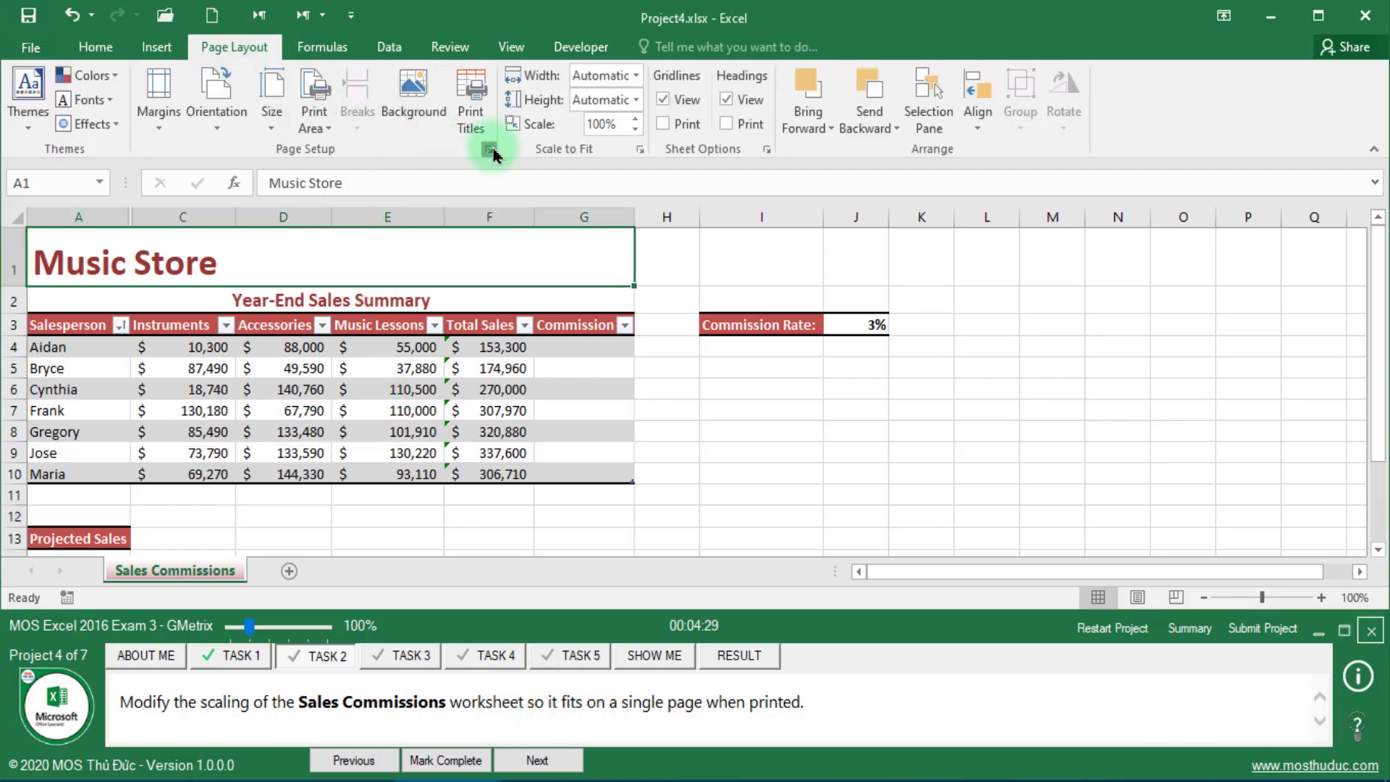
click(640, 149)
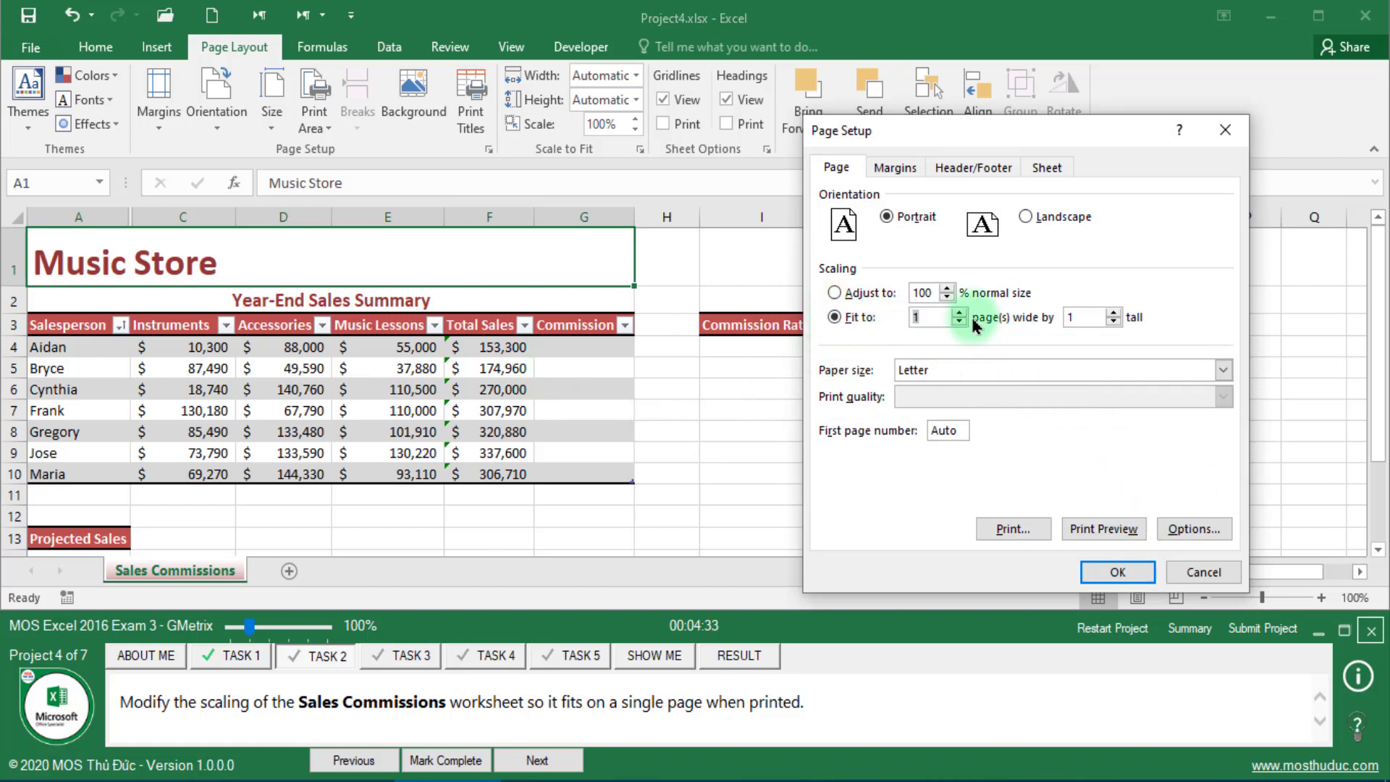
drag(621, 702, 705, 702)
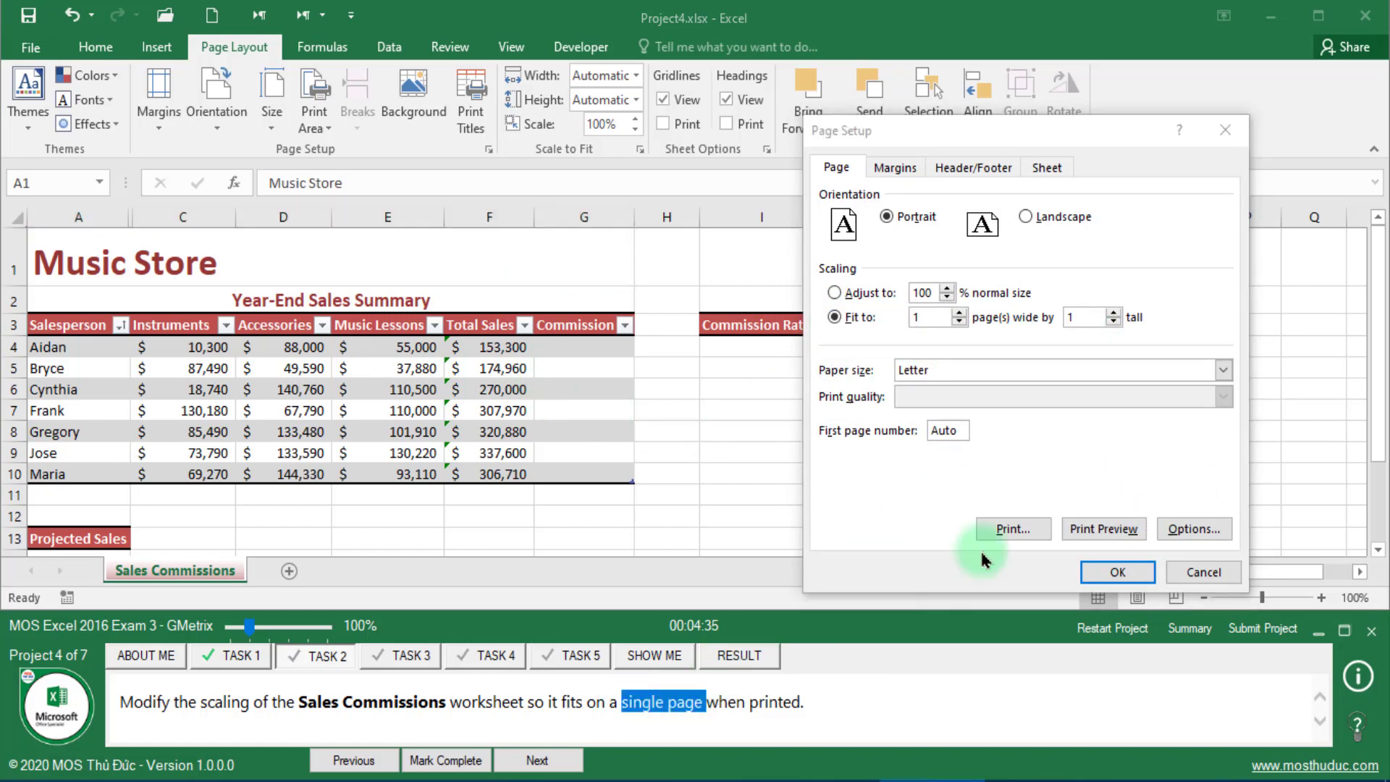
click(1117, 571)
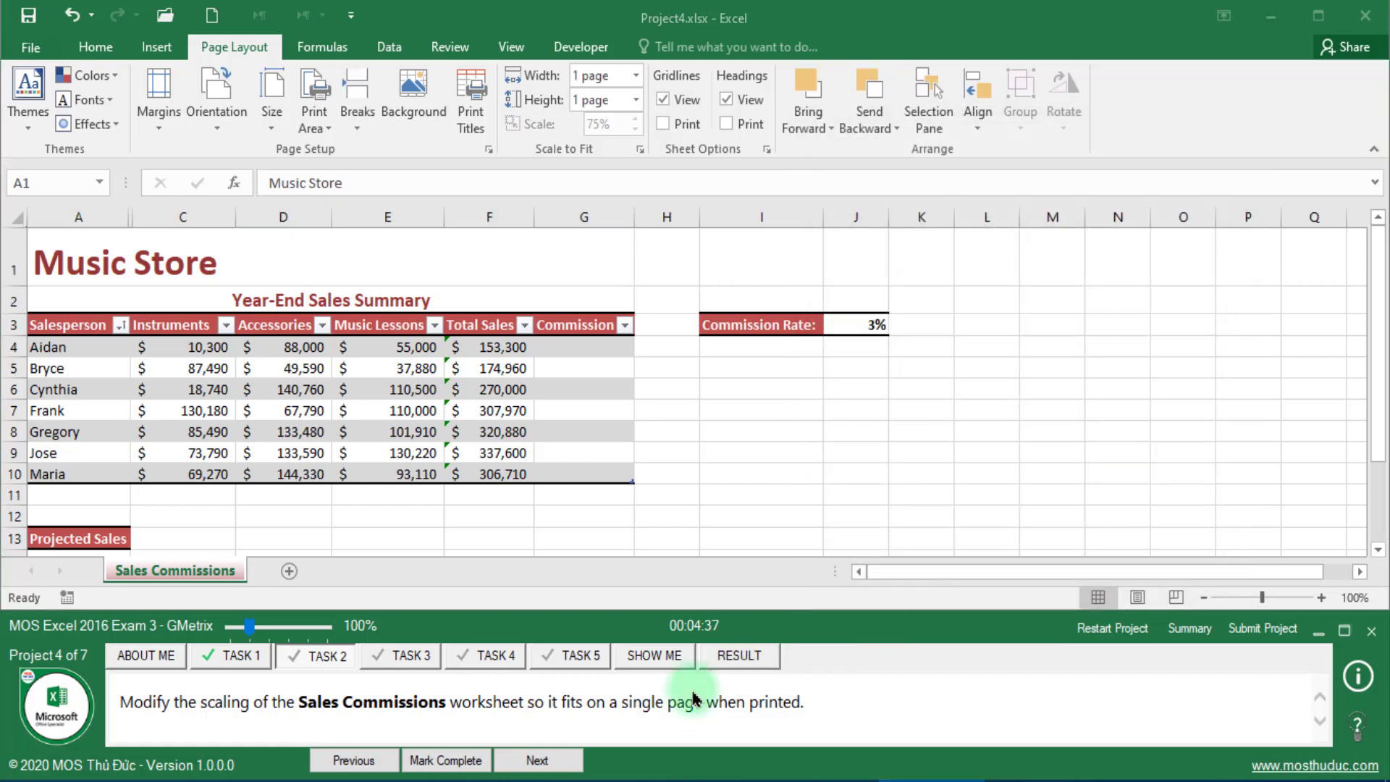
click(445, 762)
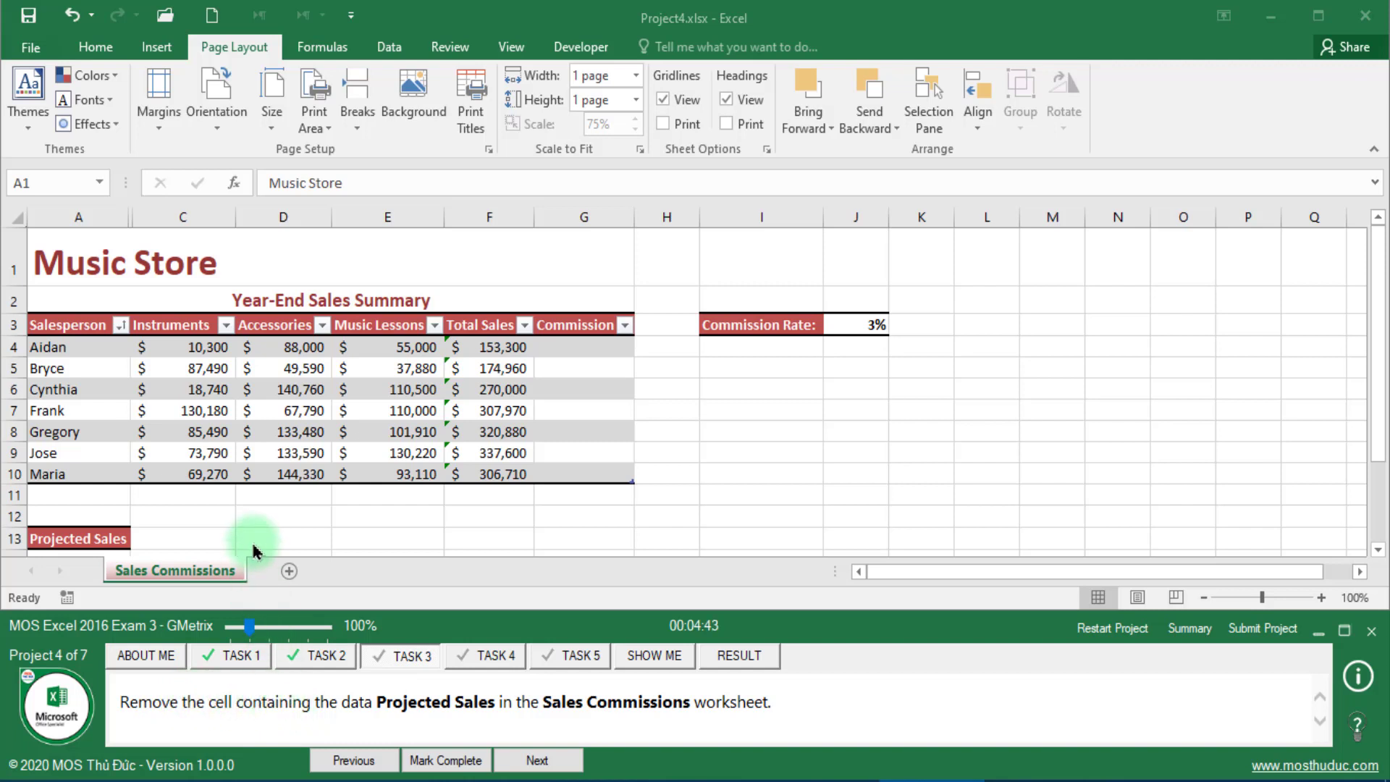
Step: Delete row 13, which holds Projected Sales, and mark the task complete
scroll(267, 521, down, 1)
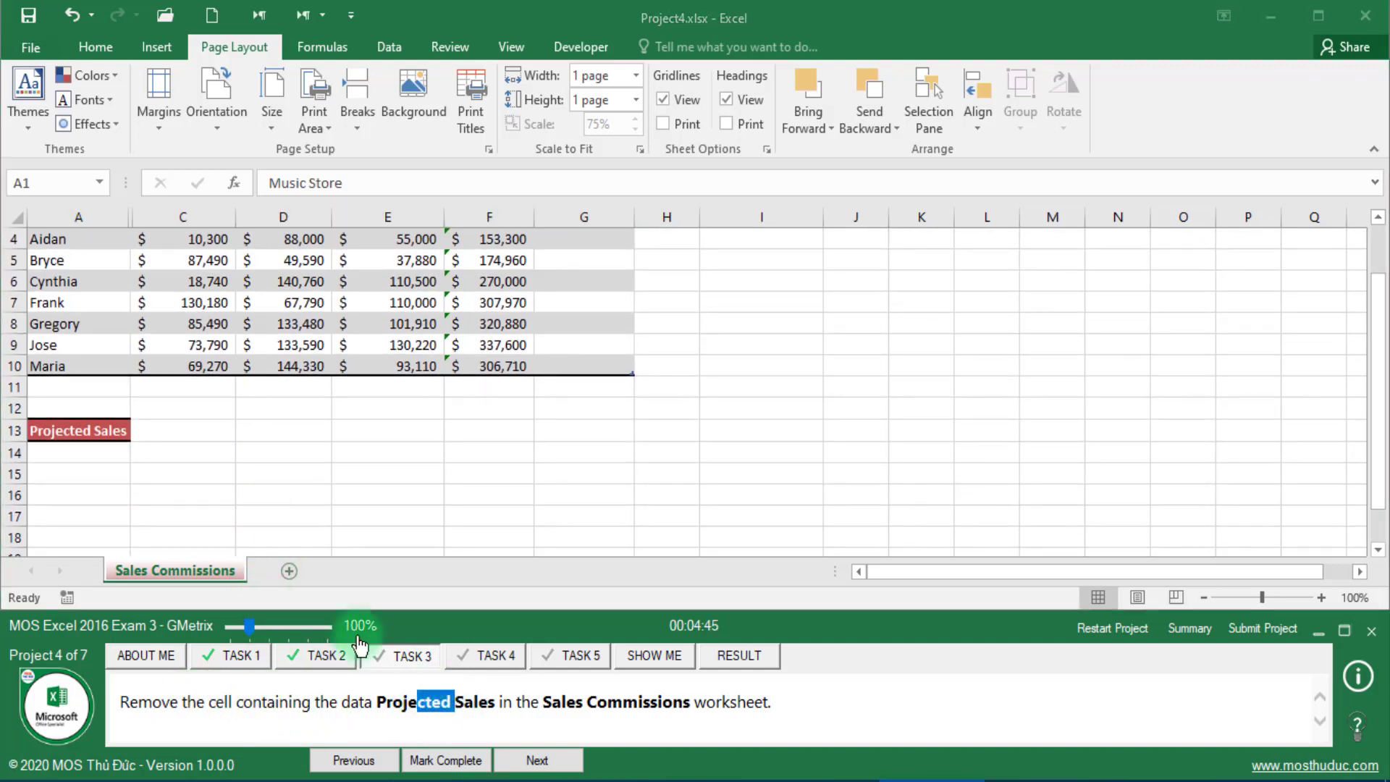
click(18, 427)
right_click(18, 427)
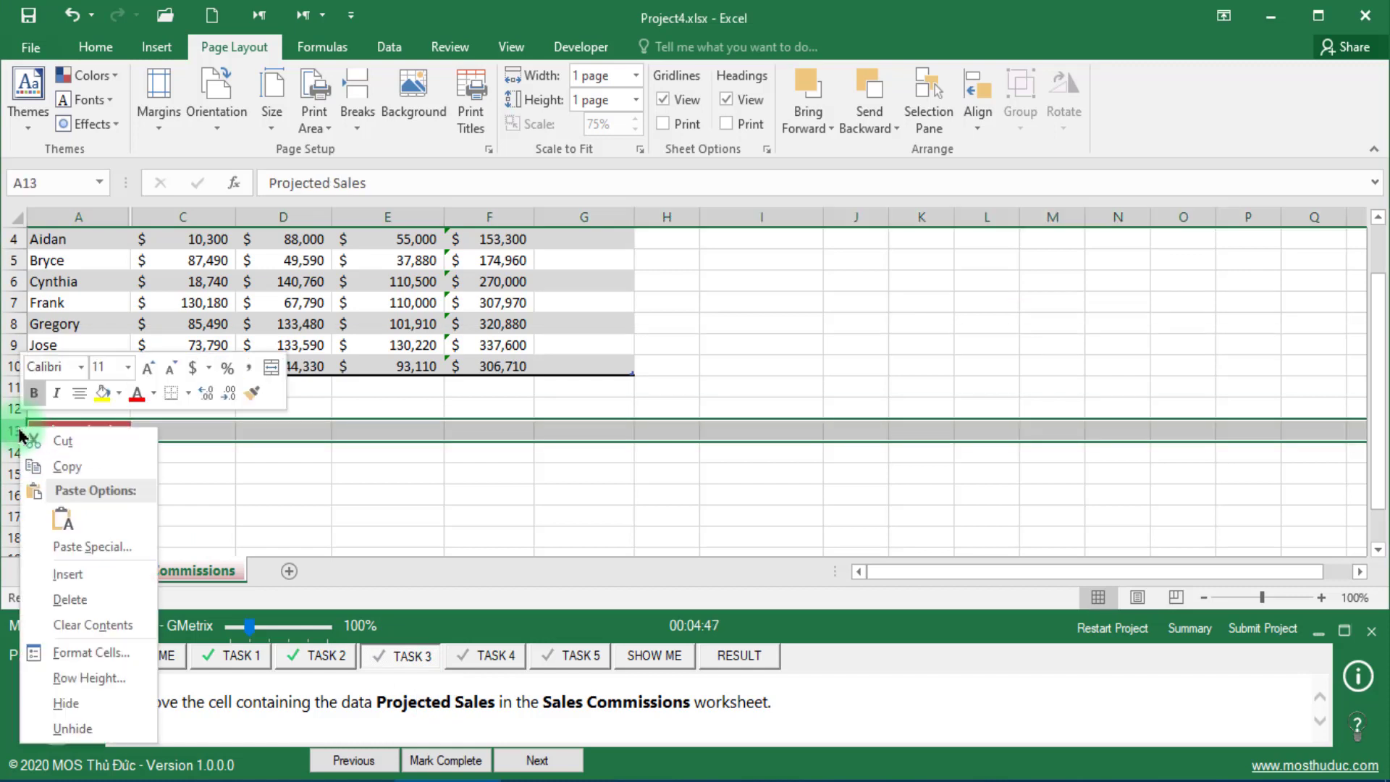
click(70, 599)
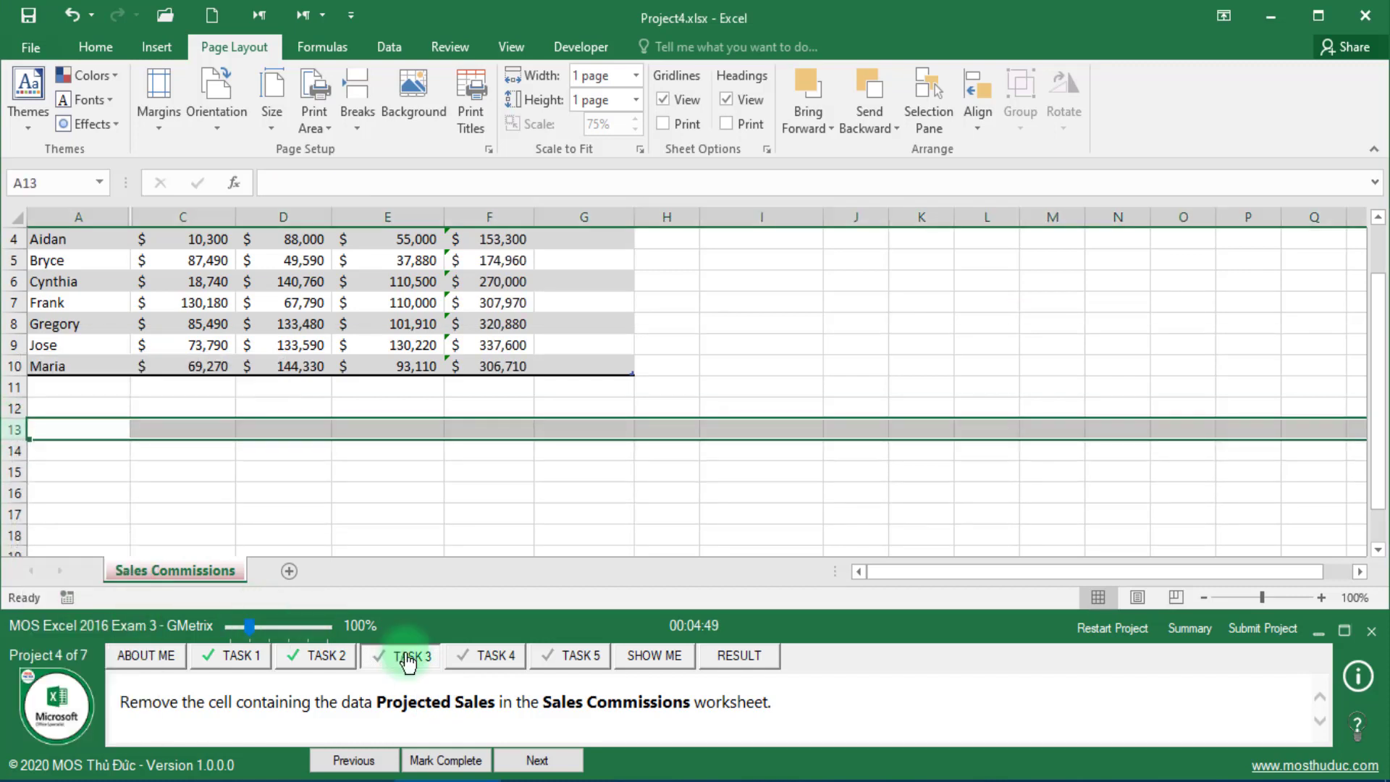
click(532, 759)
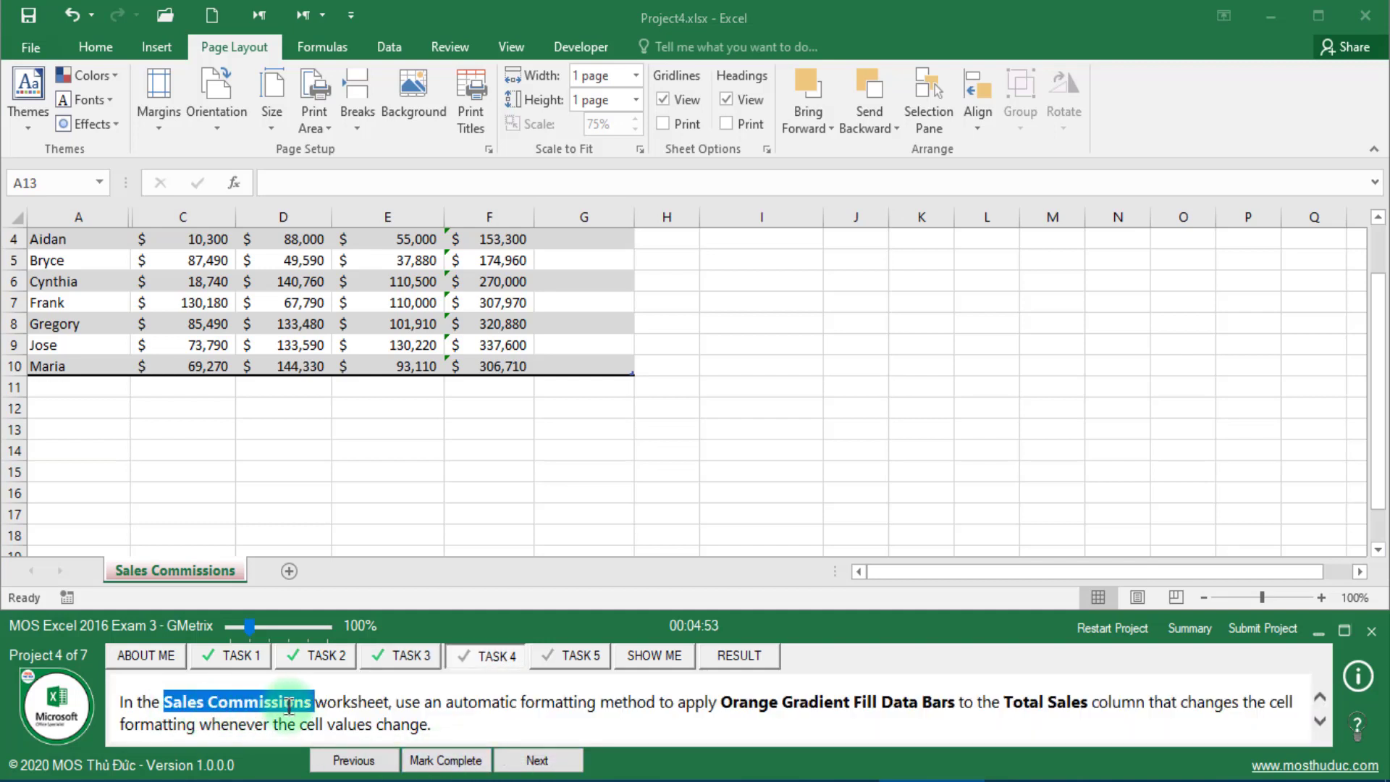
Step: Select the Total Sales values F4:F10 for the data bars
drag(165, 702, 315, 704)
drag(444, 703, 521, 716)
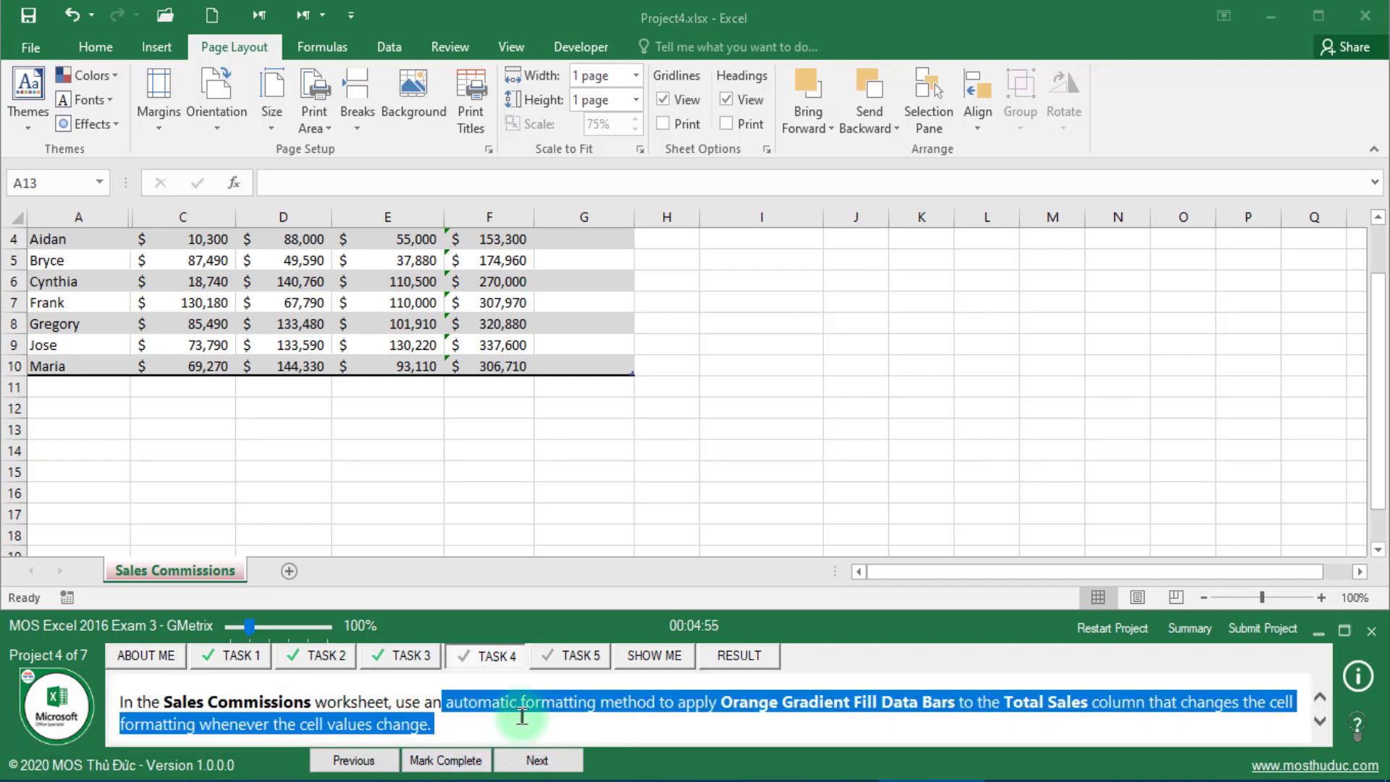
click(574, 721)
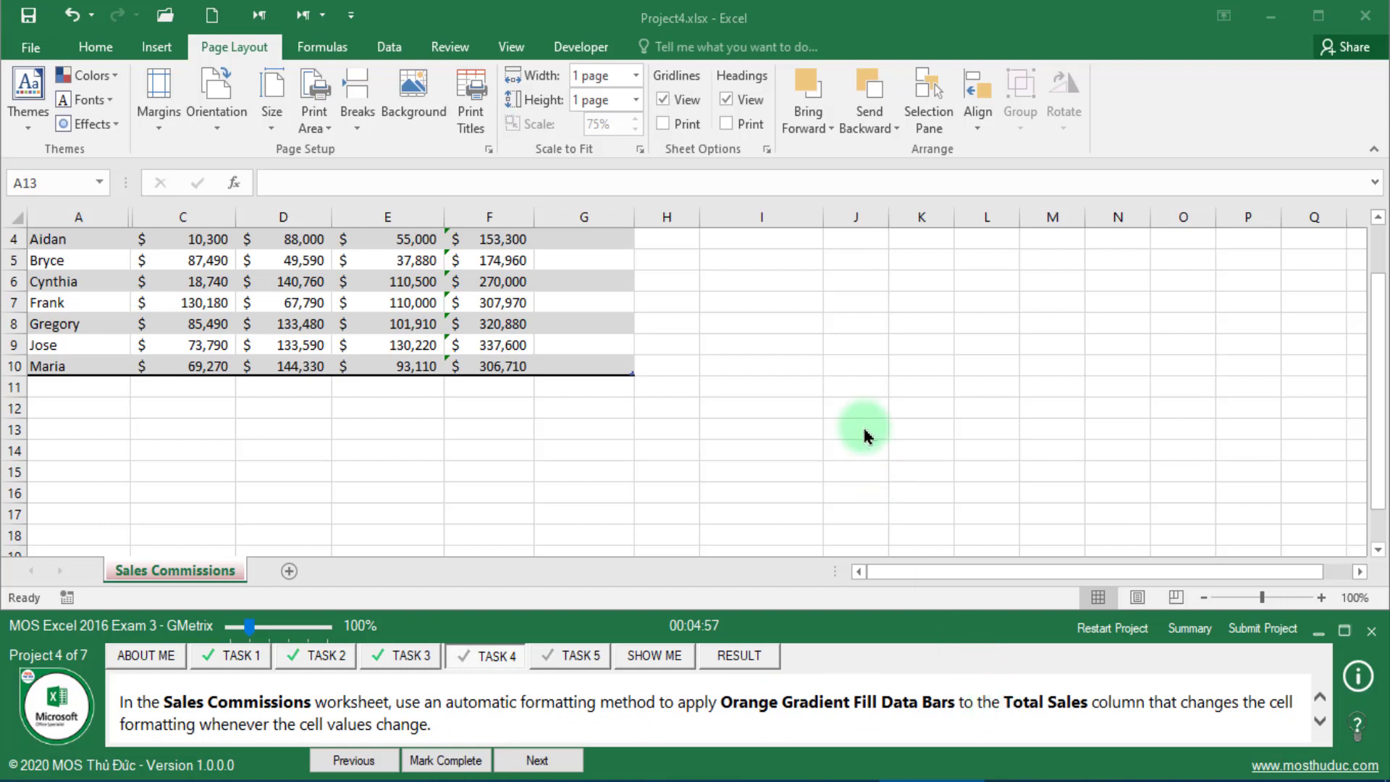
scroll(865, 434, up, 3)
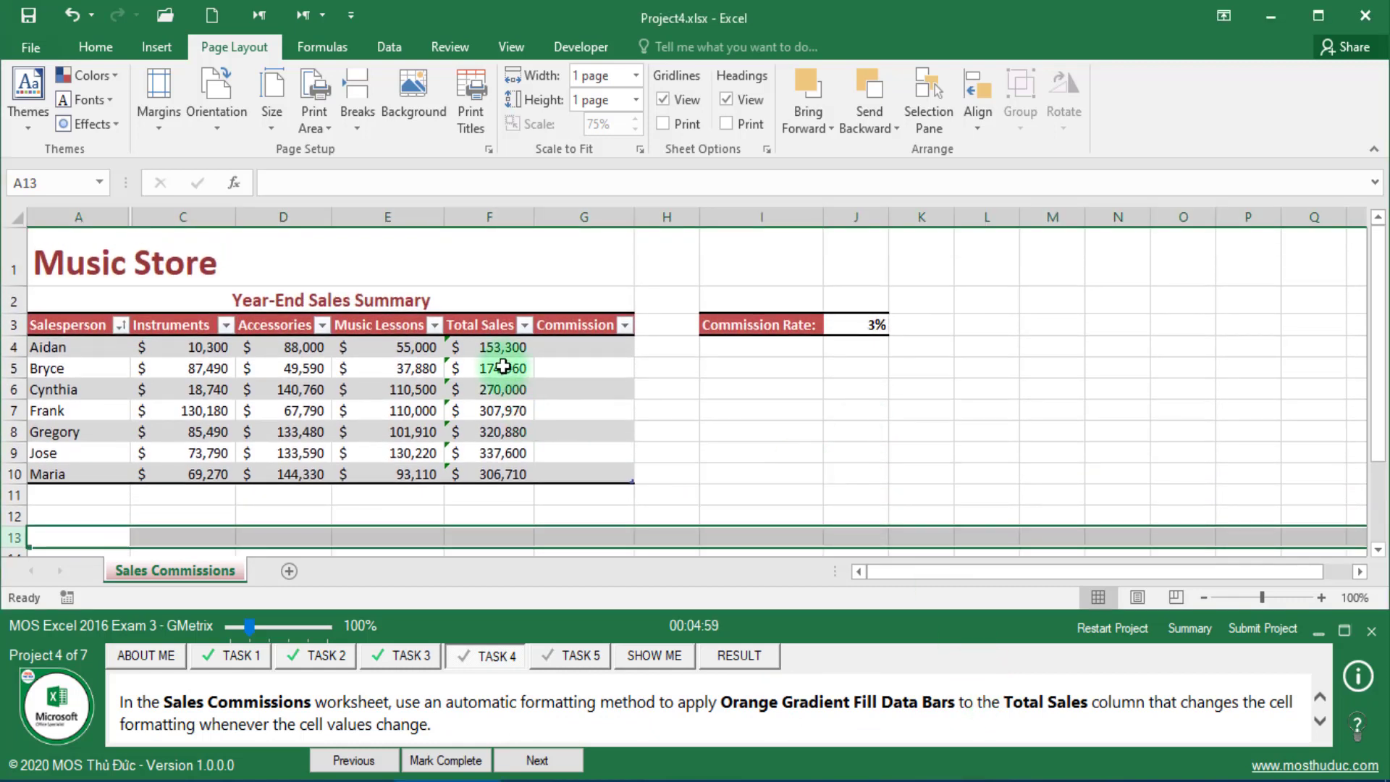
click(506, 368)
drag(484, 339, 487, 475)
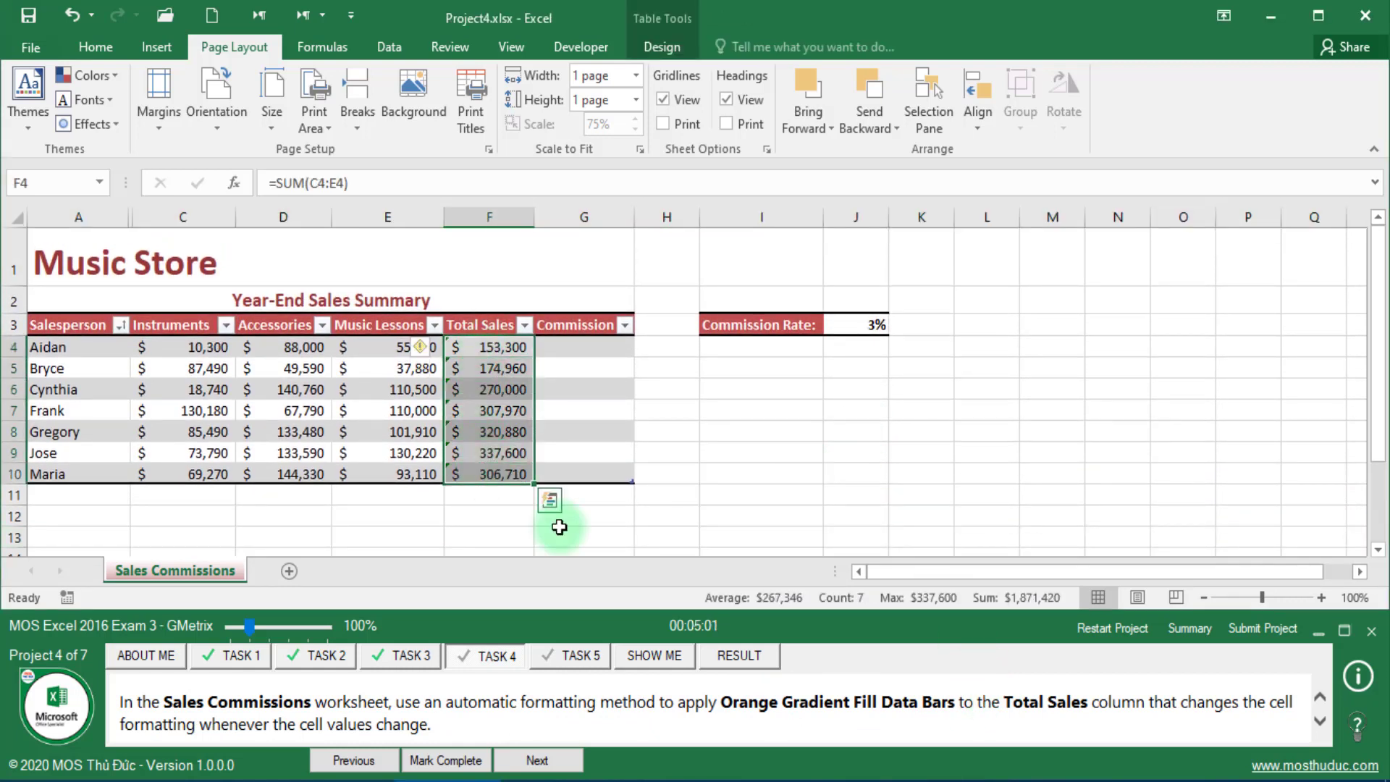
Step: Apply the Orange Data Bar gradient fill to F4:F10 and mark the task complete
drag(782, 702, 844, 693)
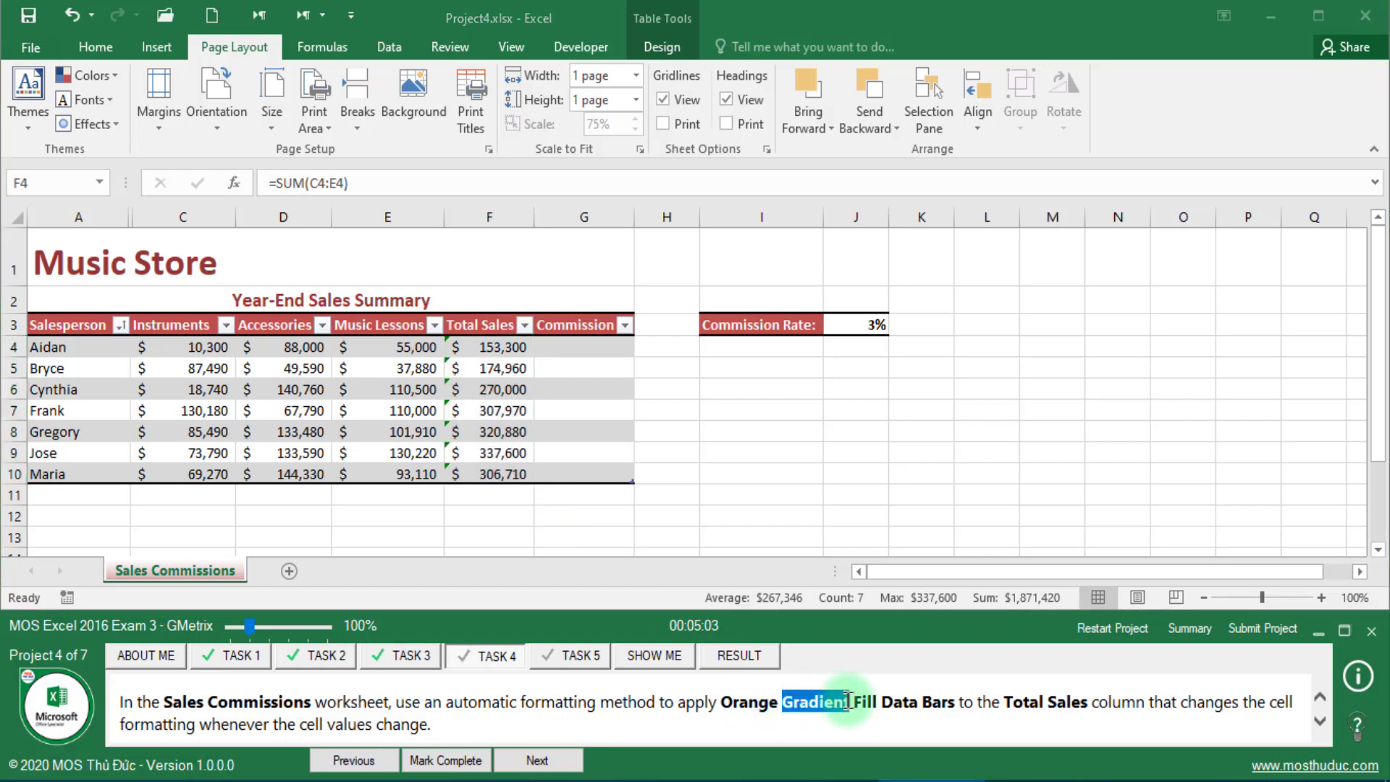
click(95, 47)
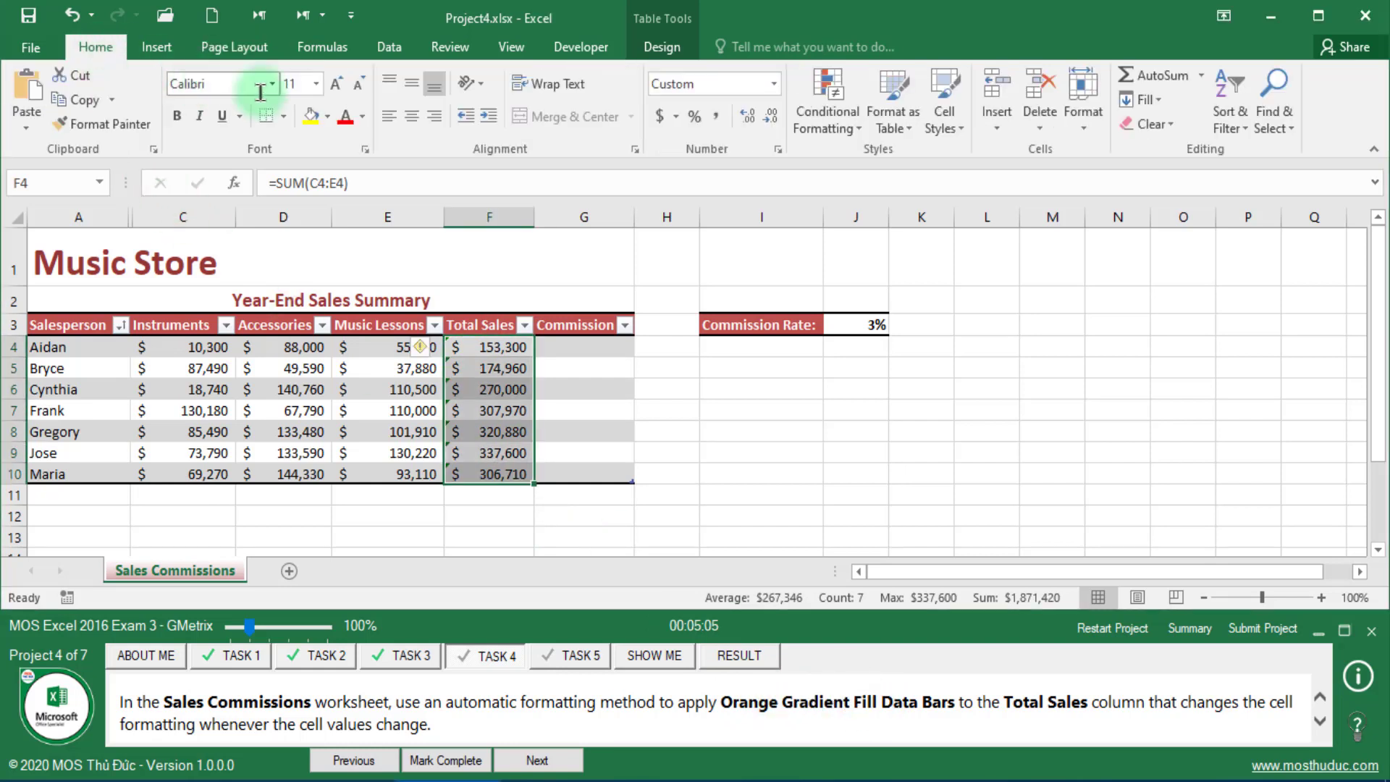
click(852, 134)
mouse_move(880, 256)
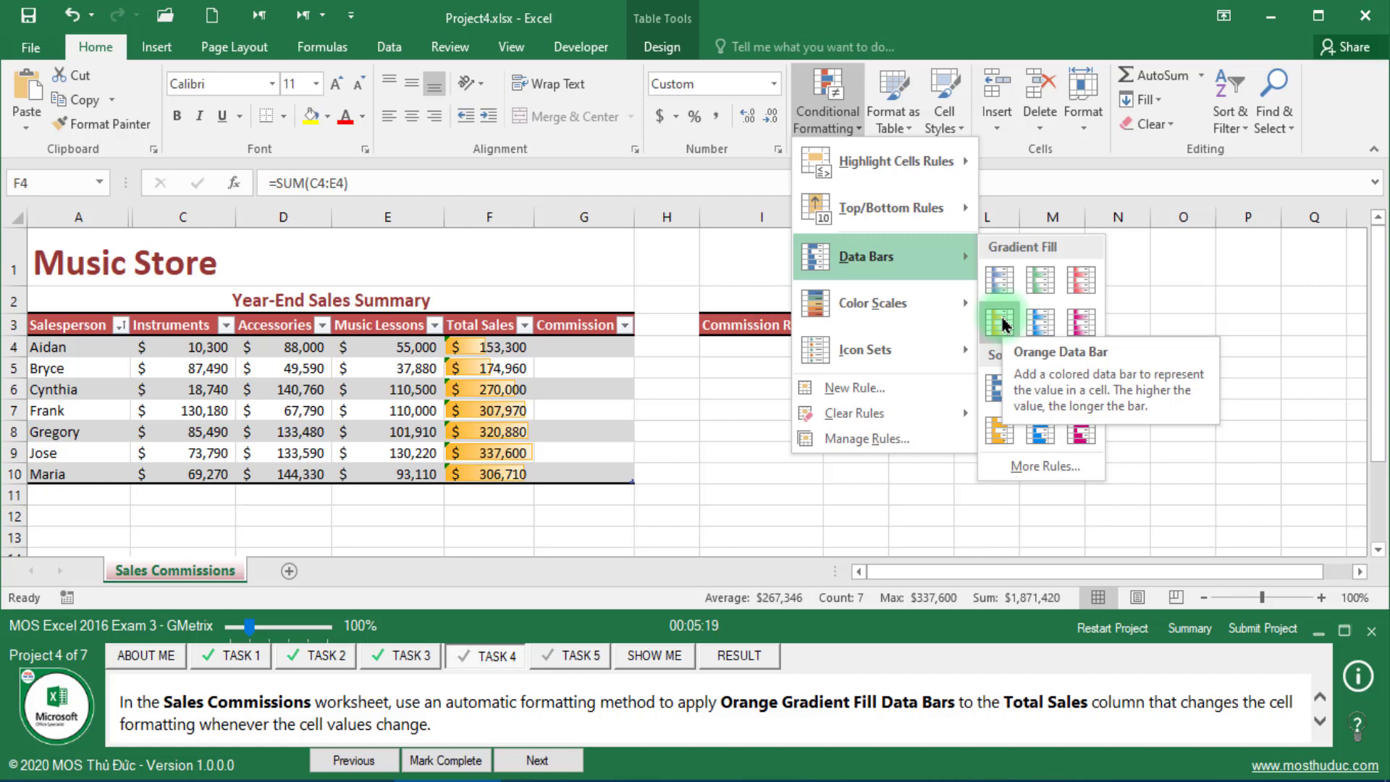
click(1001, 320)
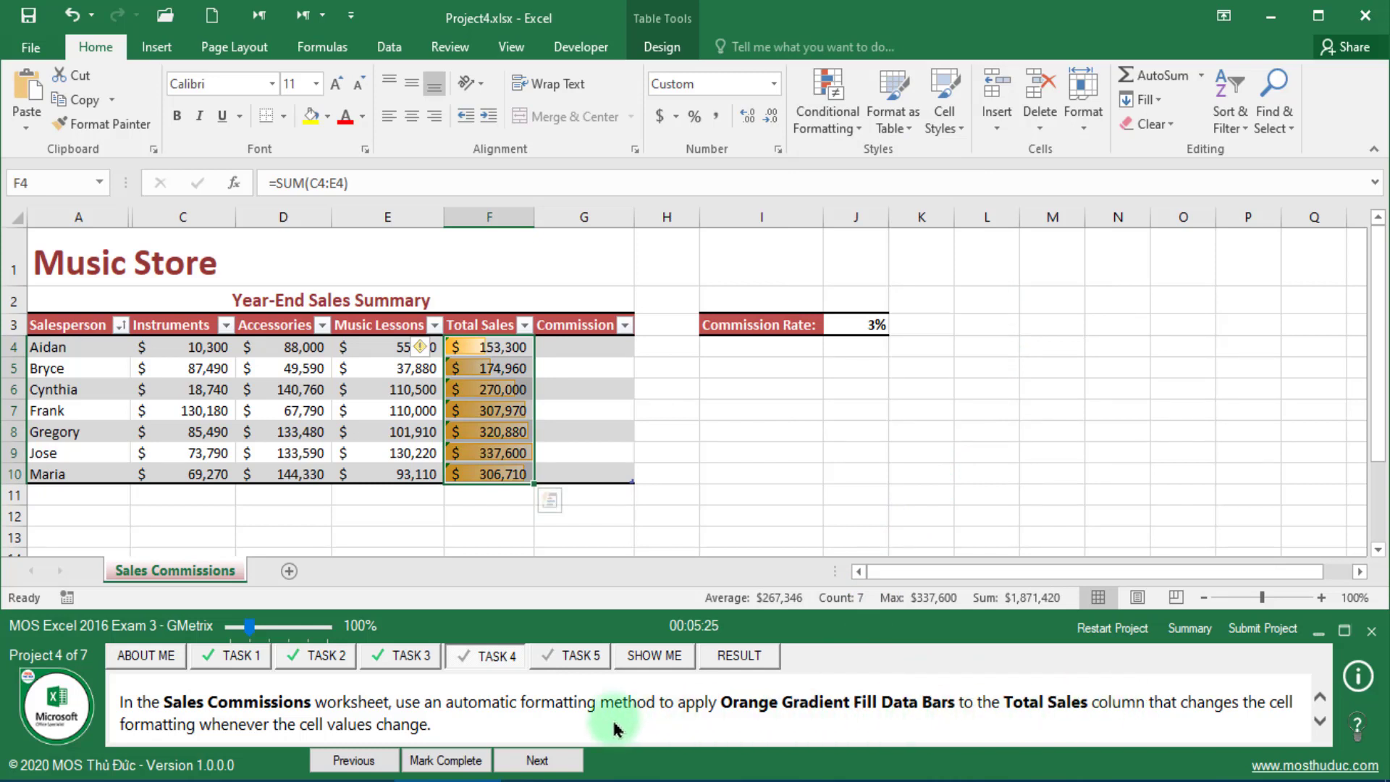
click(445, 760)
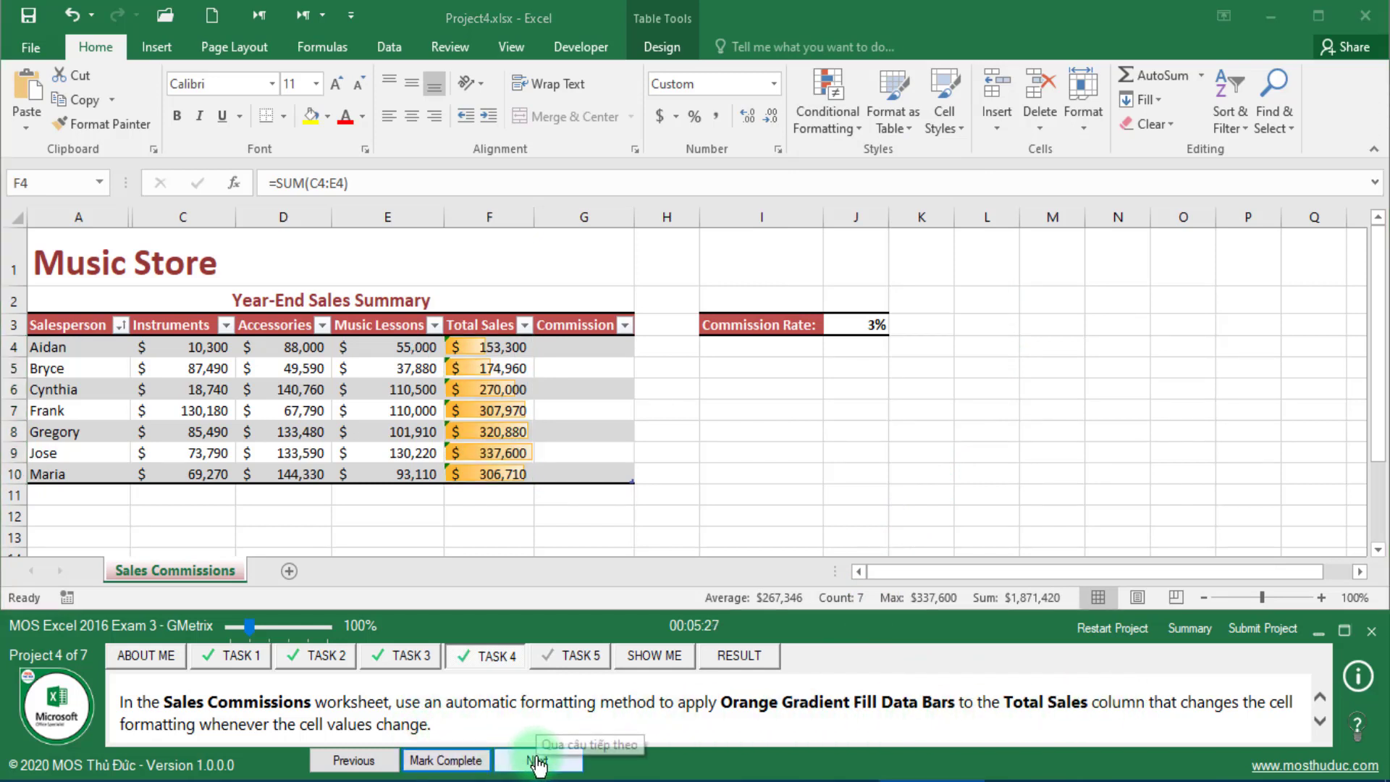
click(537, 761)
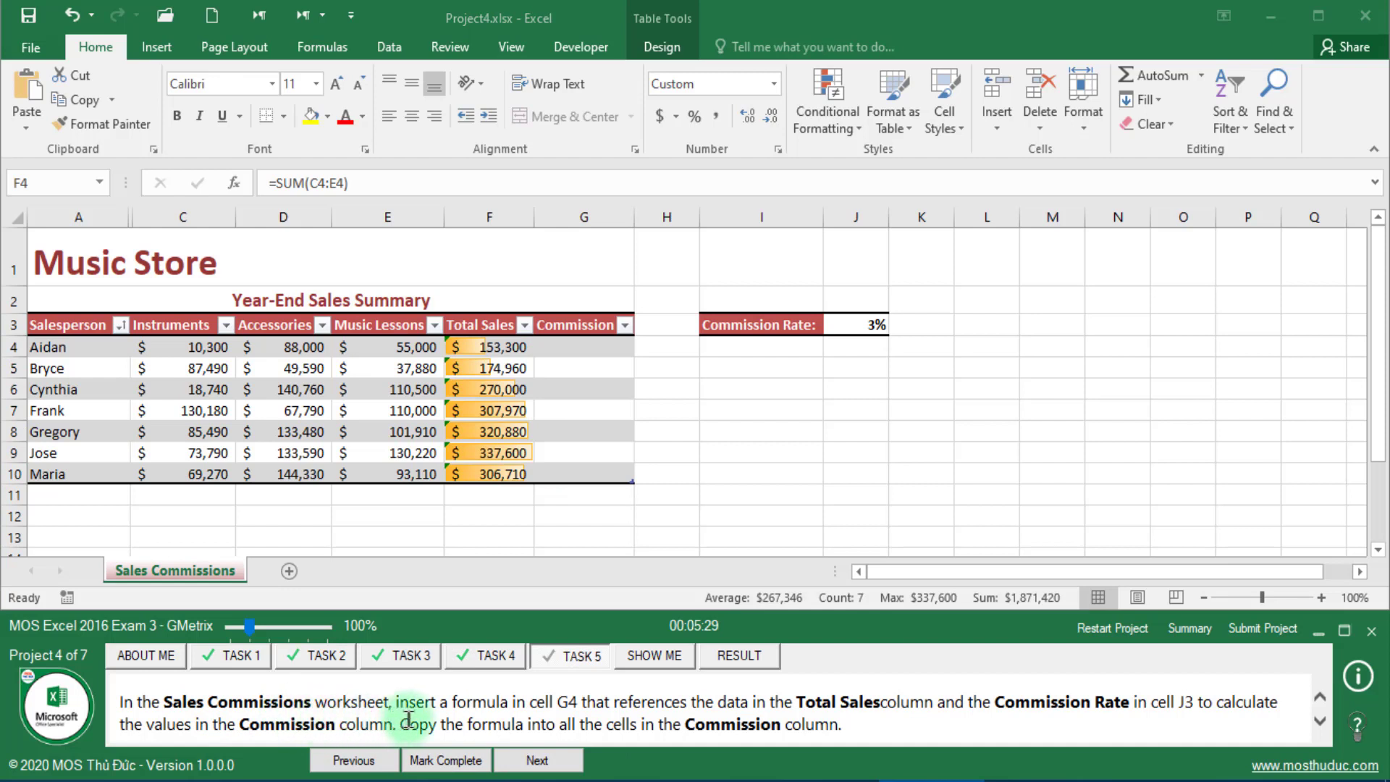
Step: Select G4 and show the enlarged Commission hint expecting =F4*J$3 with result $4,599
click(581, 344)
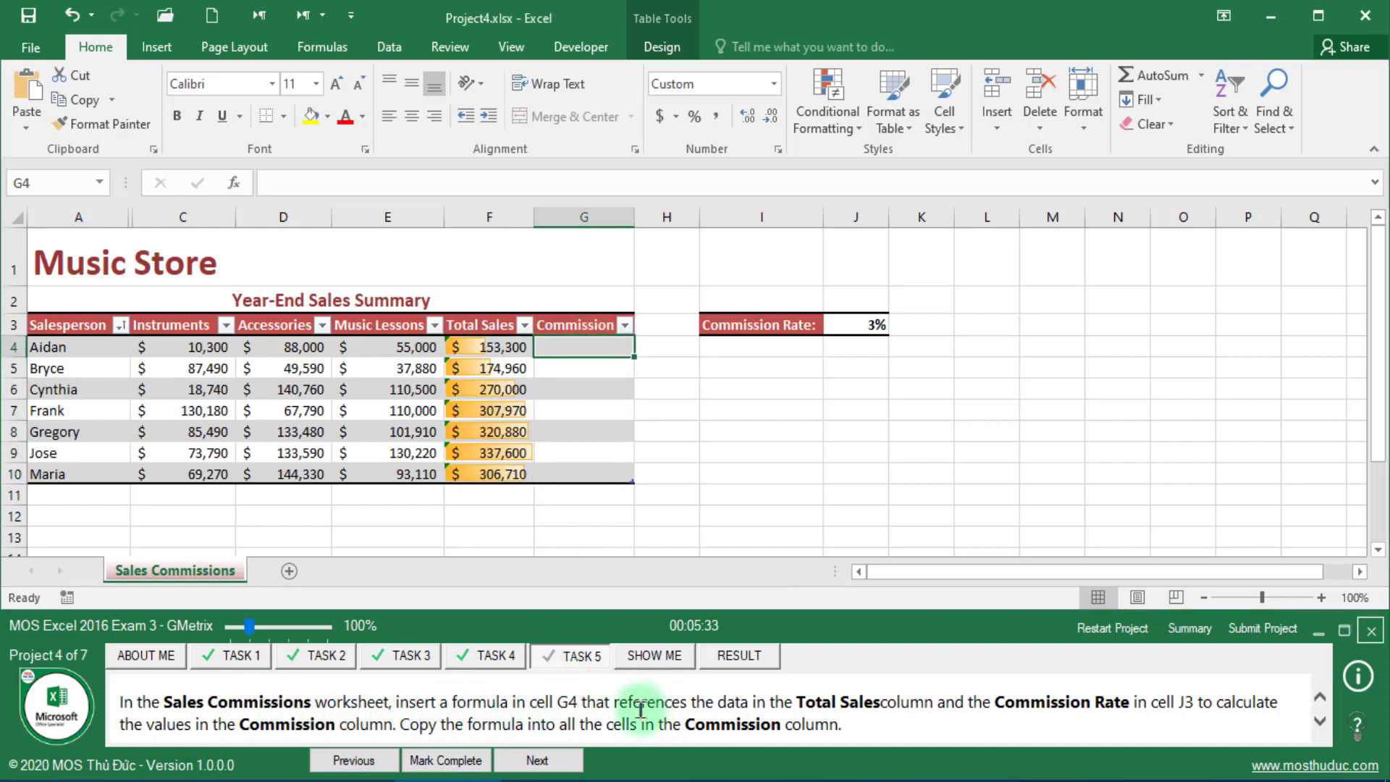
click(1342, 629)
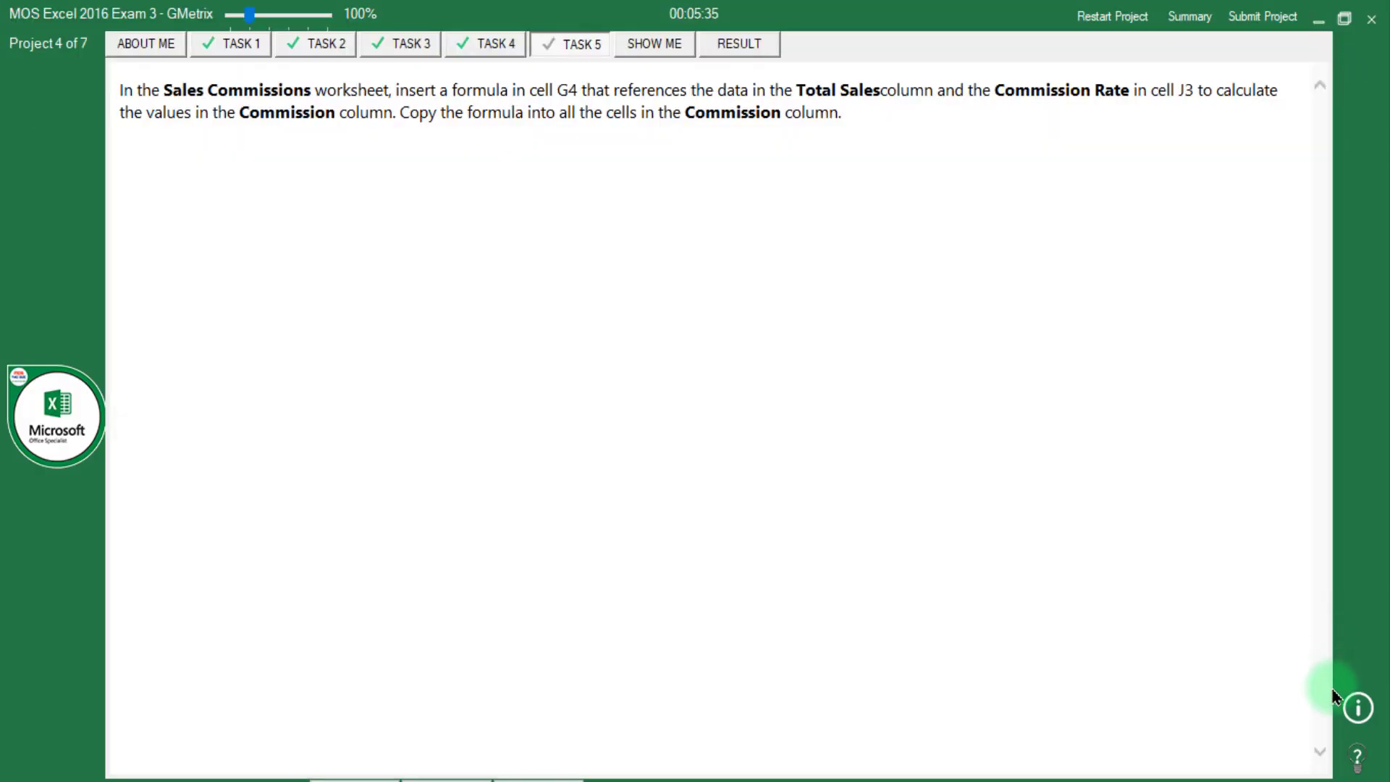
click(1357, 754)
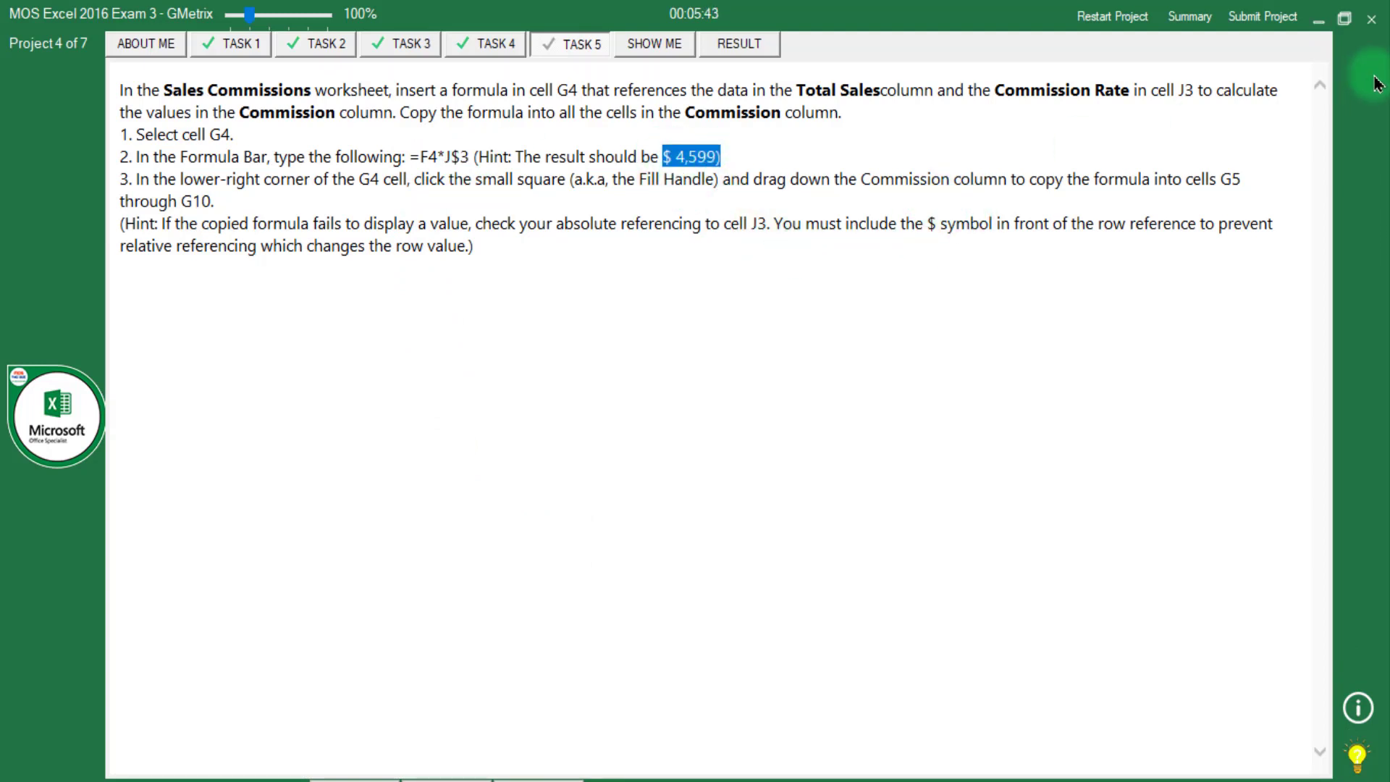
Step: Enter =[@[Total Sales]]*$J$3 in G4 so the Commission column fills down
click(1343, 21)
click(592, 348)
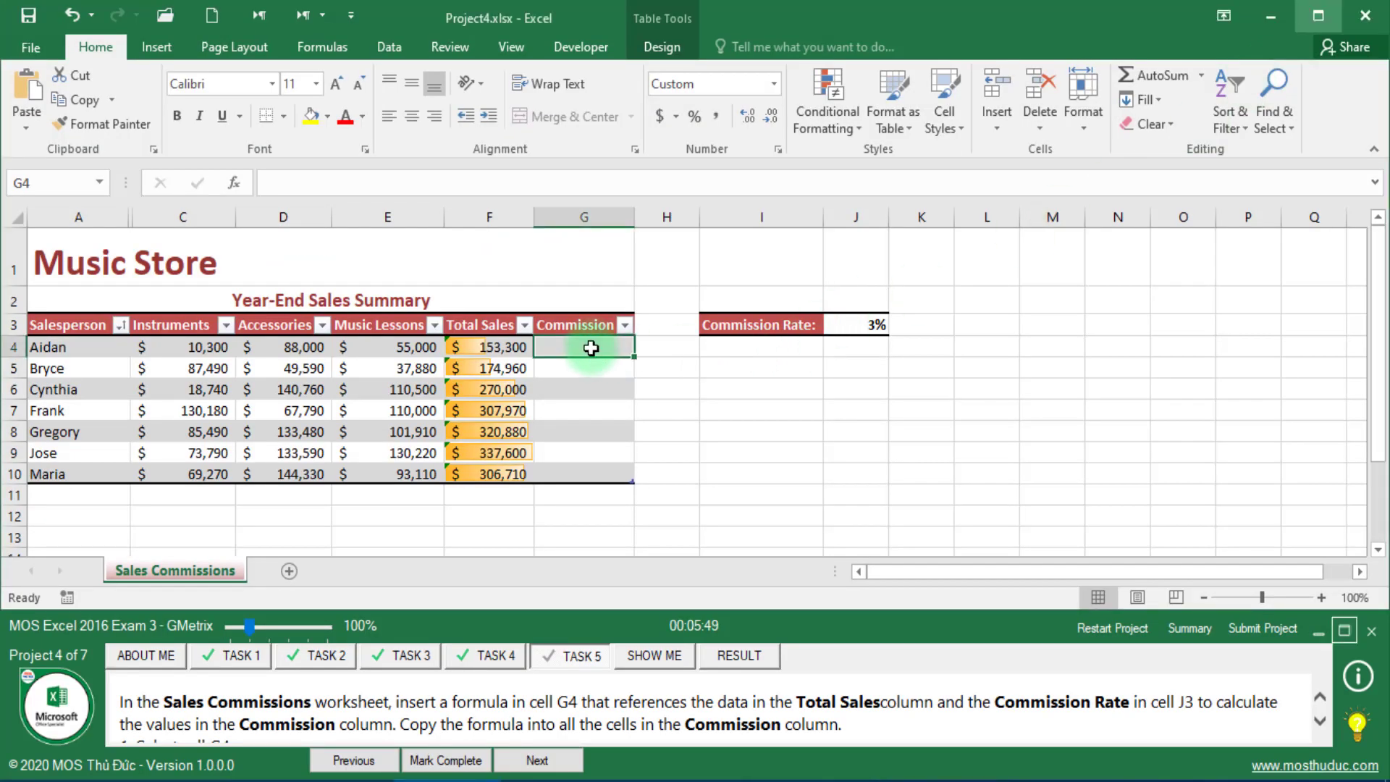
text(=)
click(485, 347)
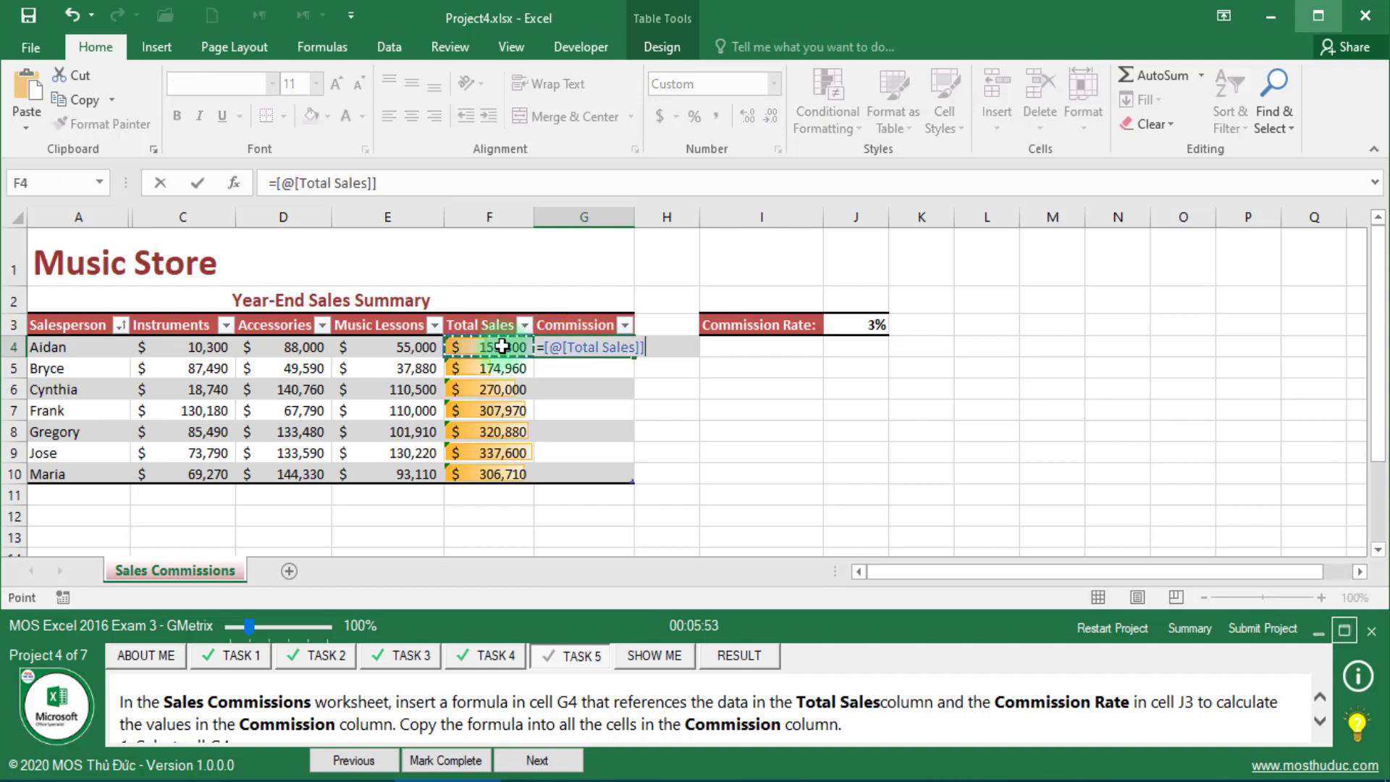
text(*)
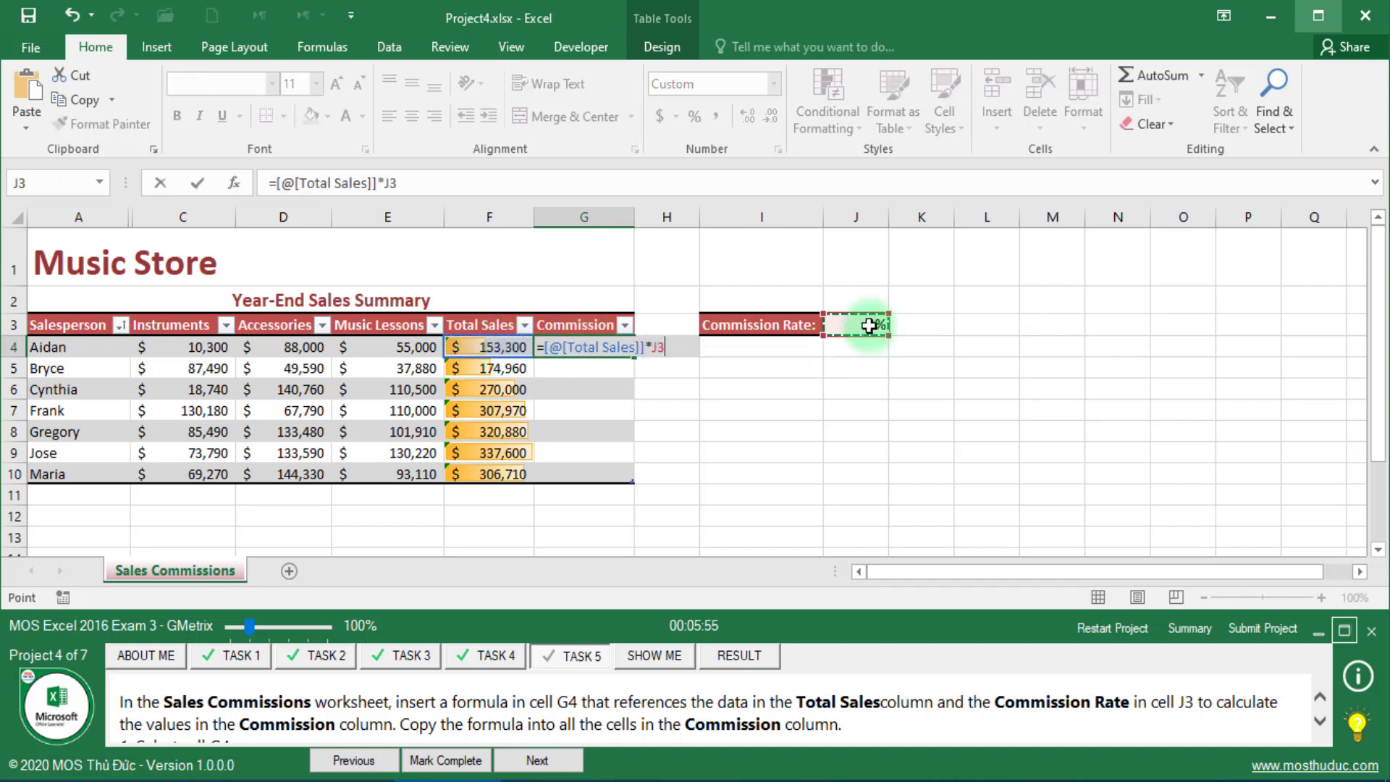
key(F4)
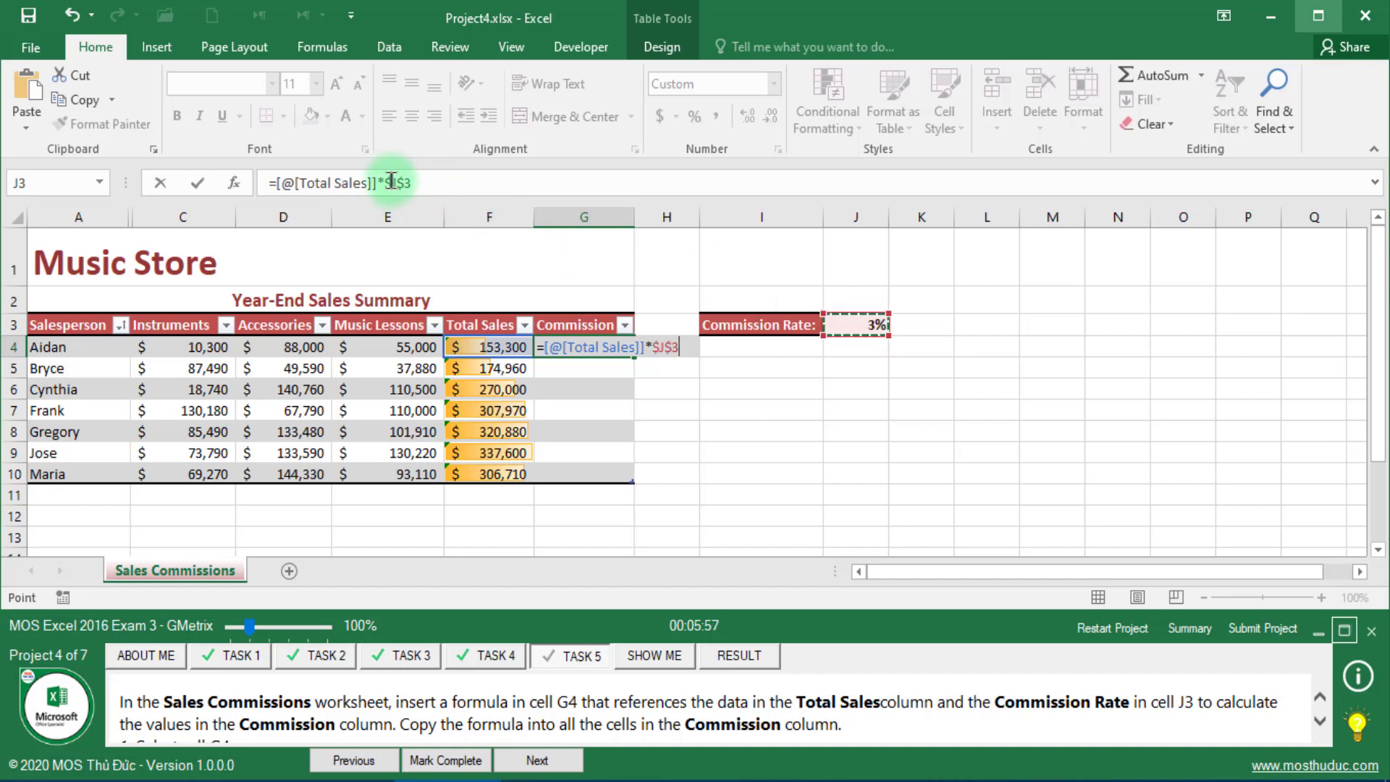
key(Return)
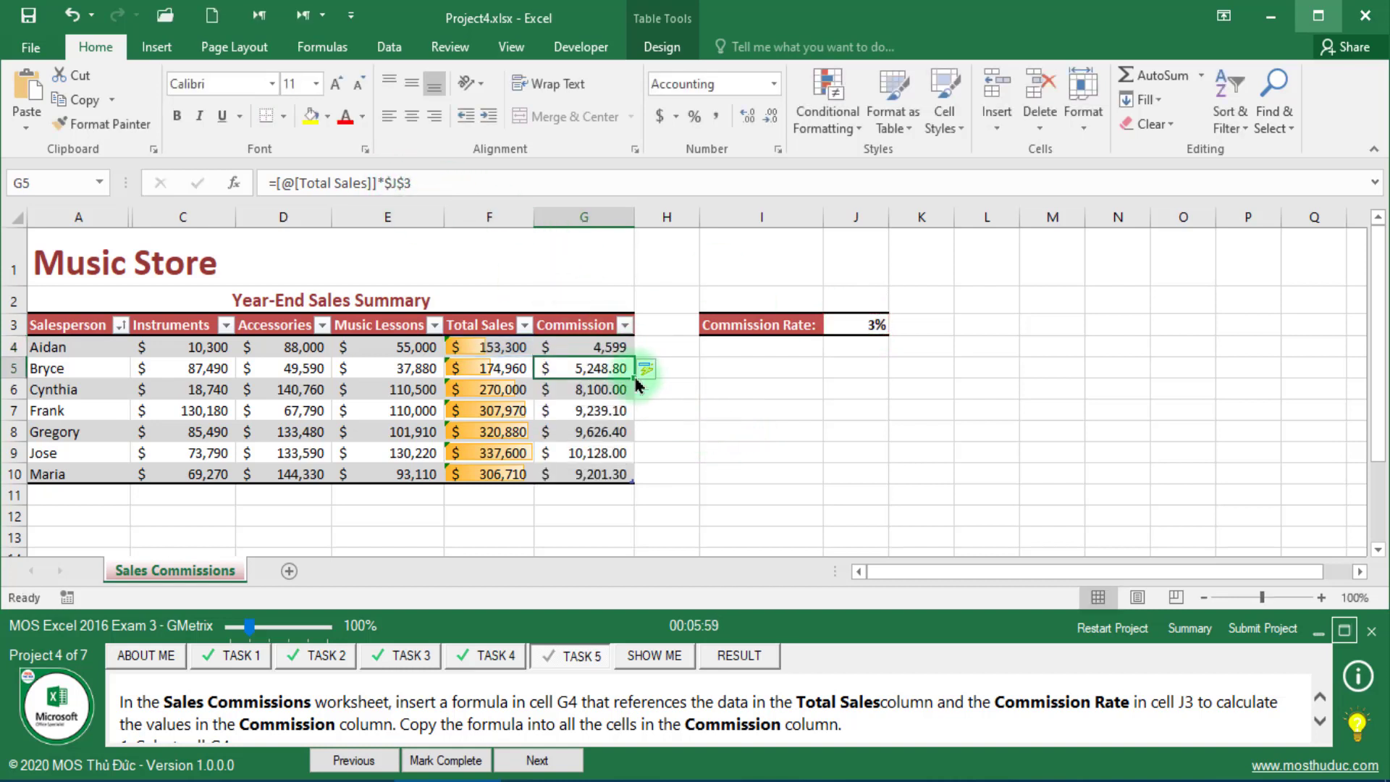
Step: Check G4's commission formula and mark the task complete
click(602, 346)
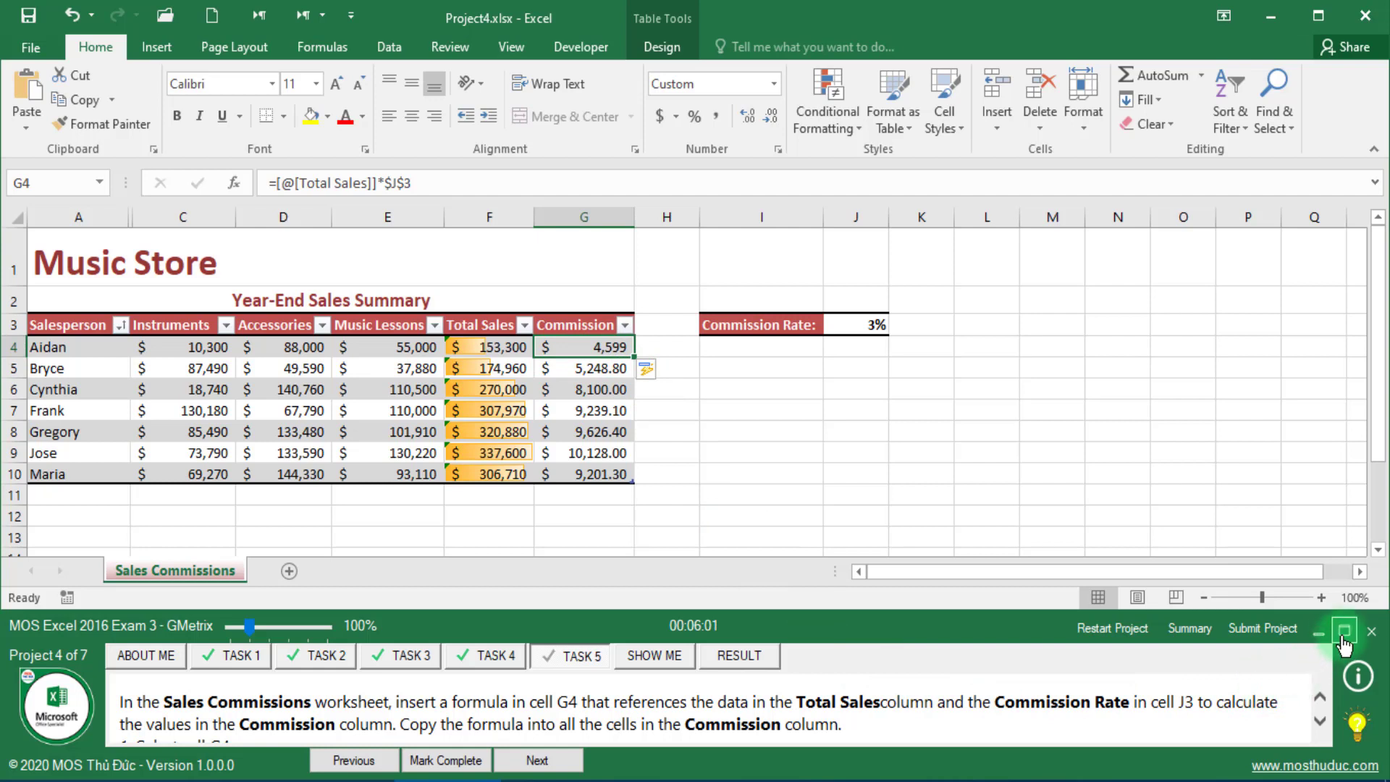
click(1319, 721)
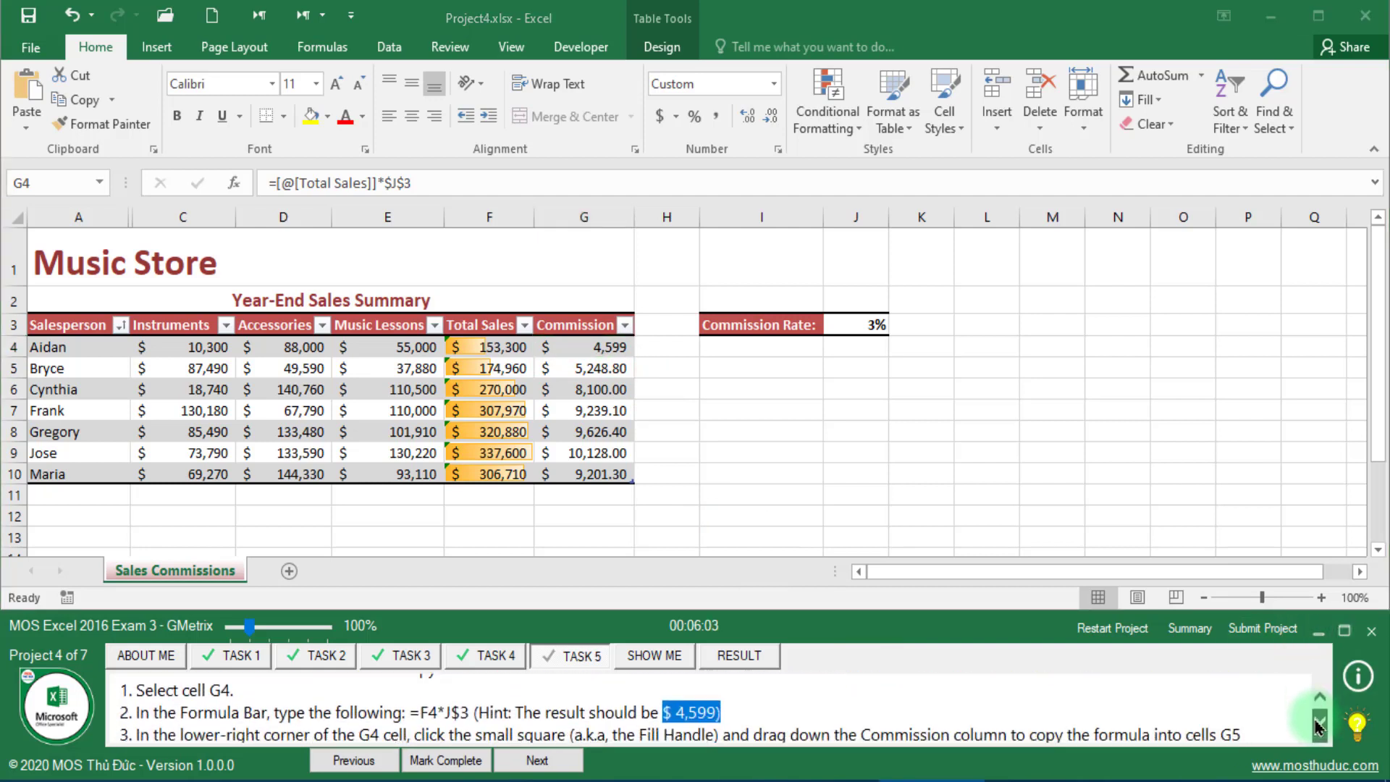
click(1320, 697)
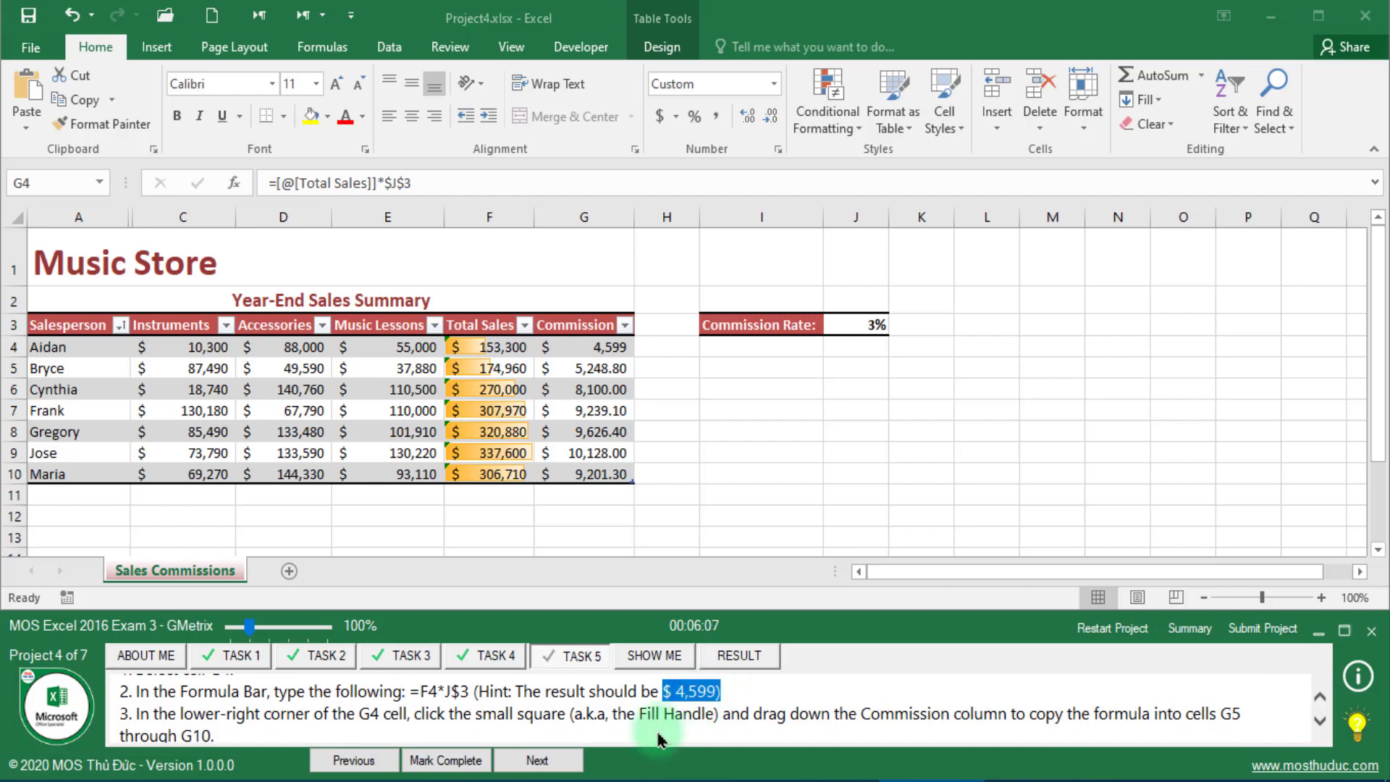
click(464, 760)
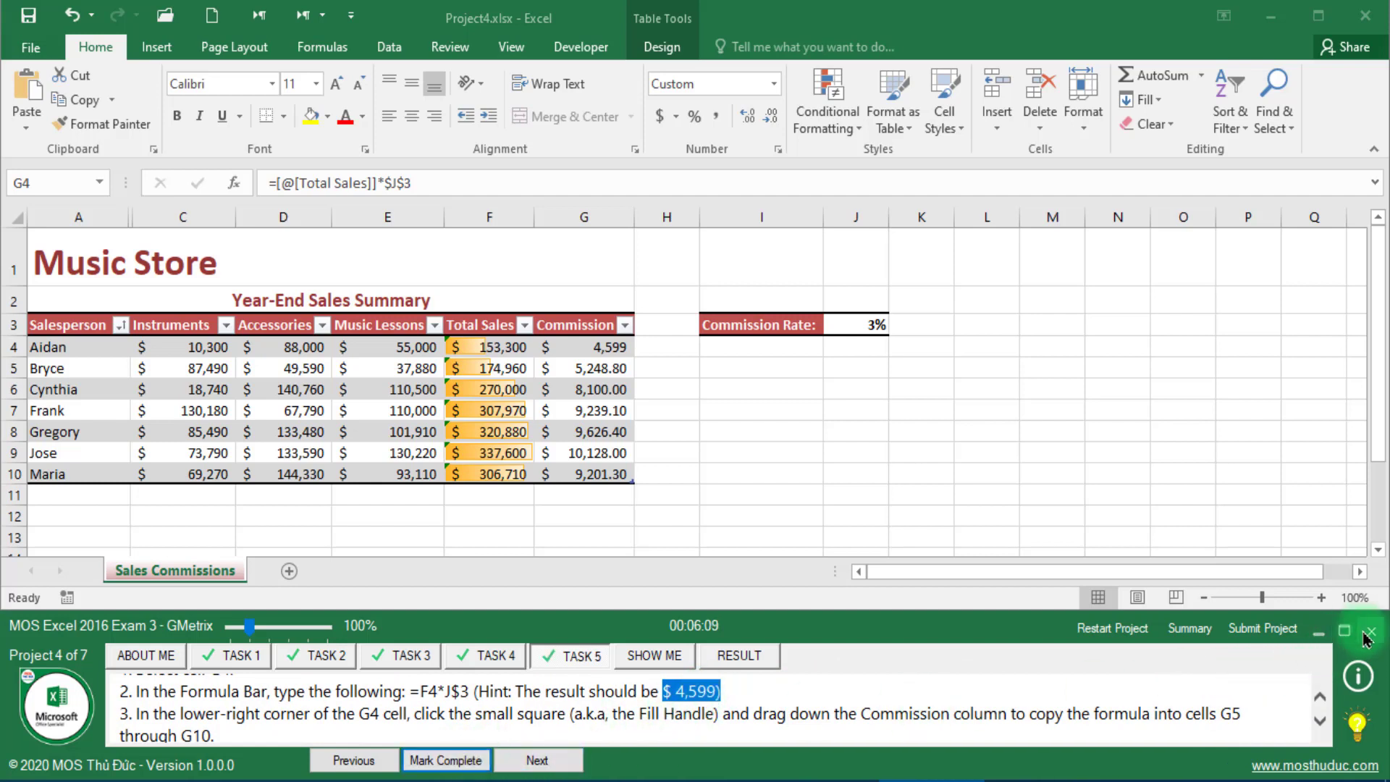
Step: Submit Project 4, dismiss its results and save prompt, and read Project 5's margin task
click(1264, 628)
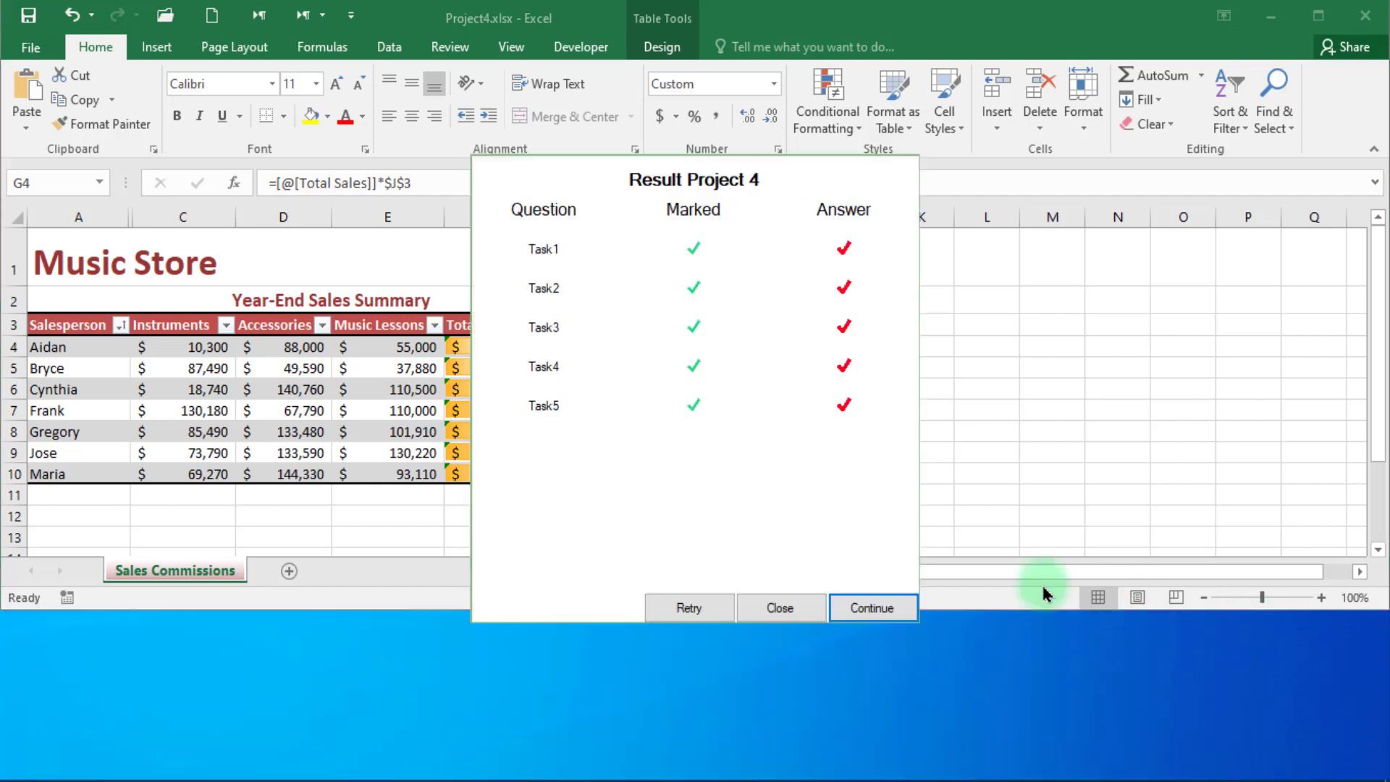
click(861, 603)
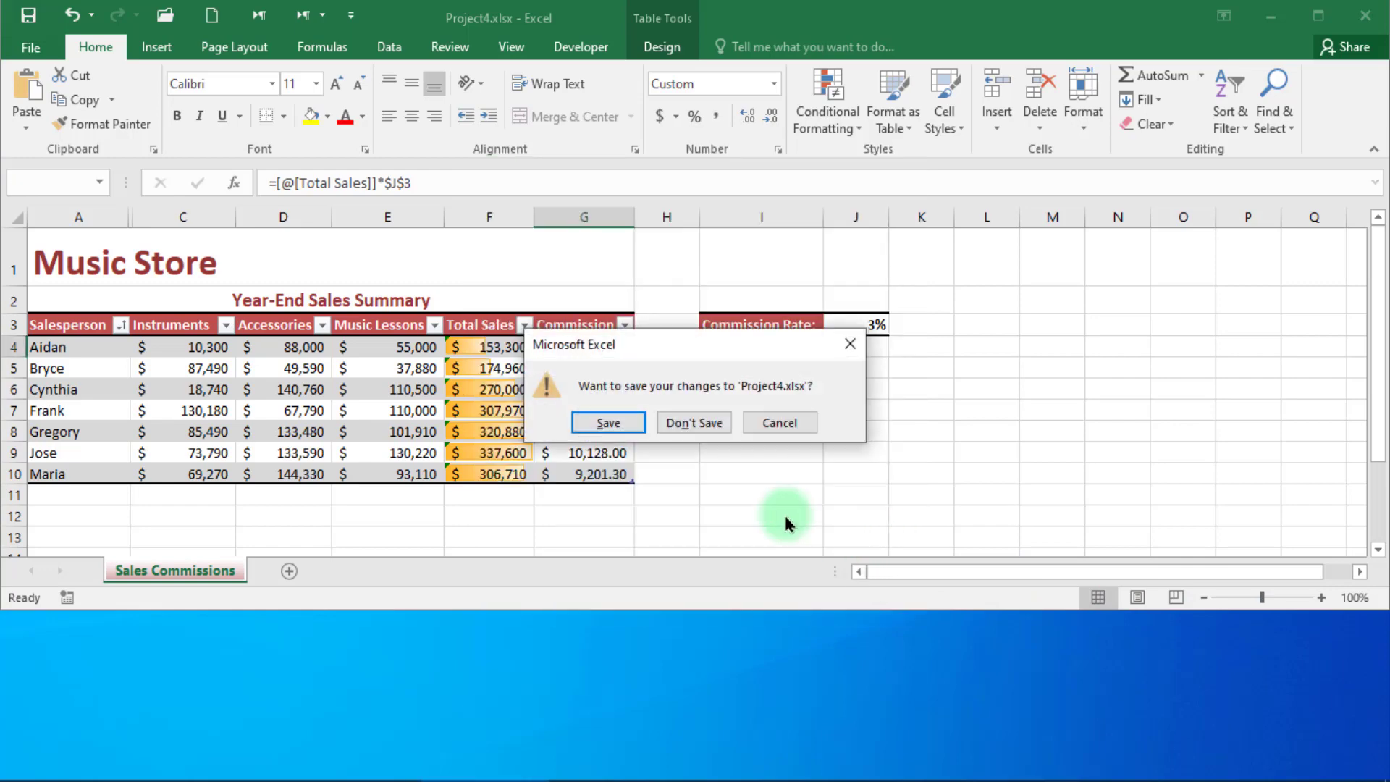
click(606, 422)
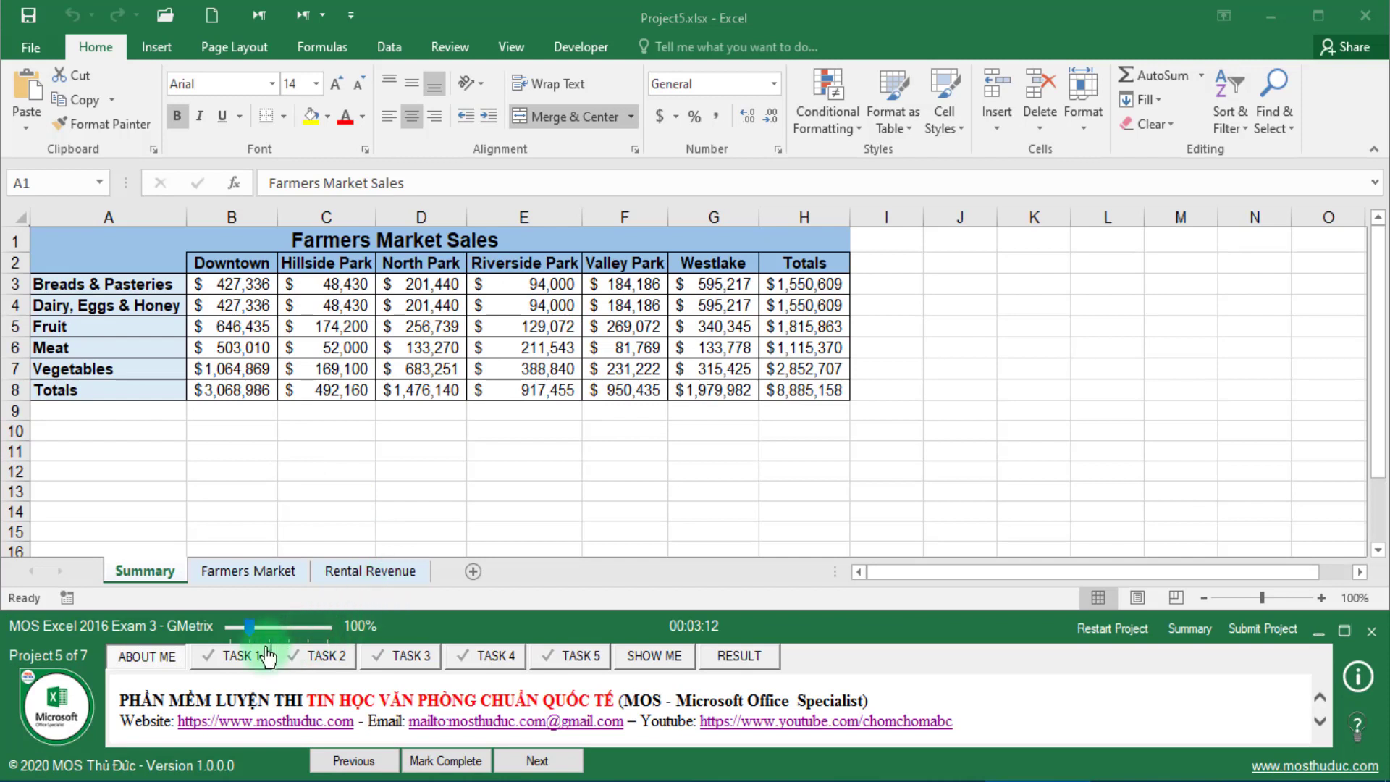
click(243, 659)
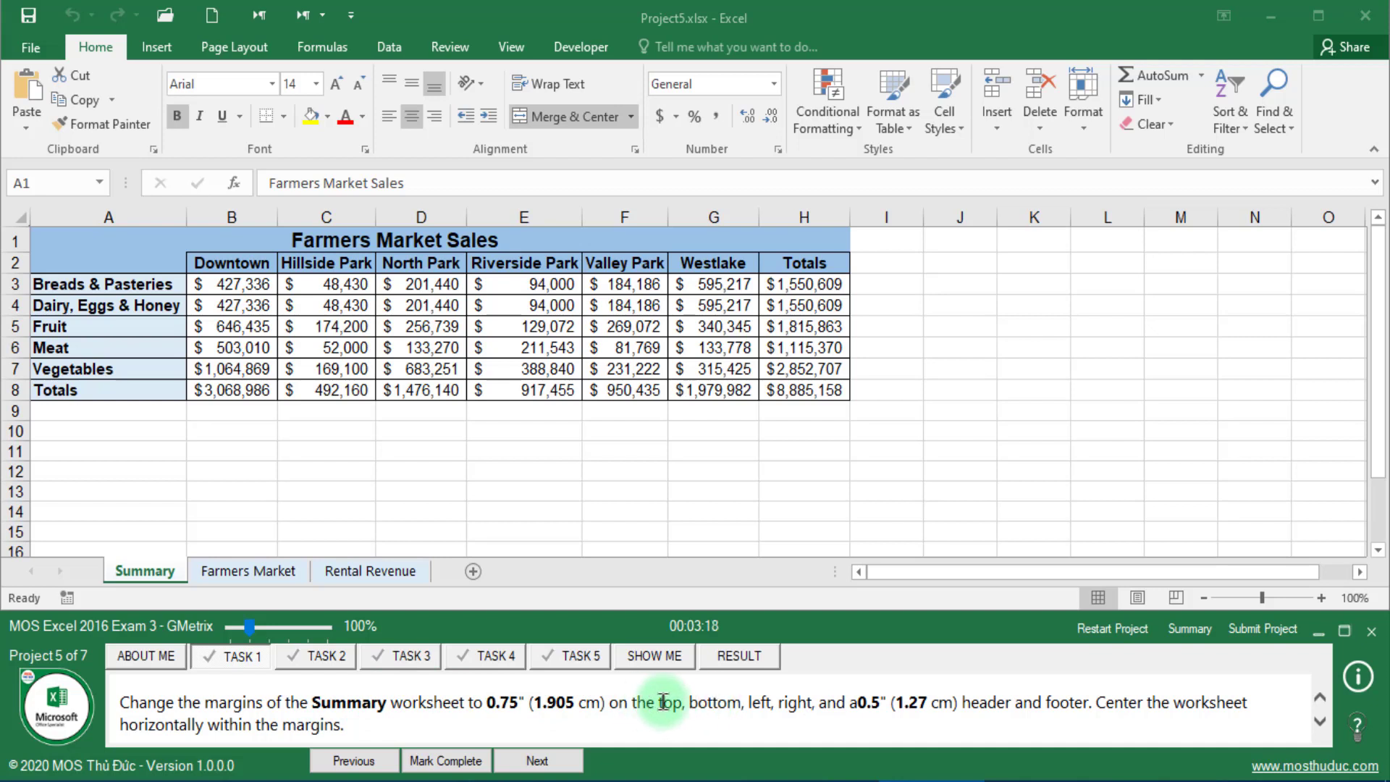
drag(671, 703, 787, 703)
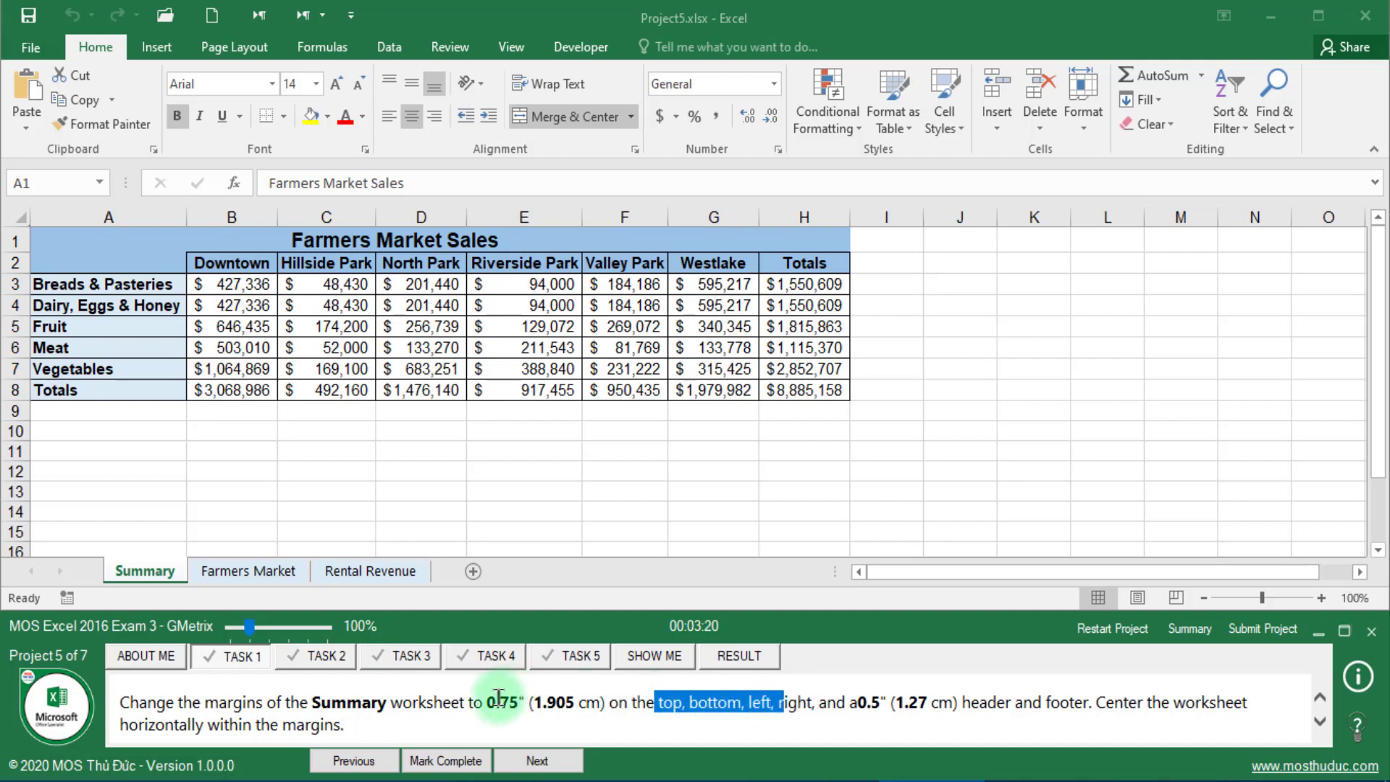
drag(490, 703, 514, 703)
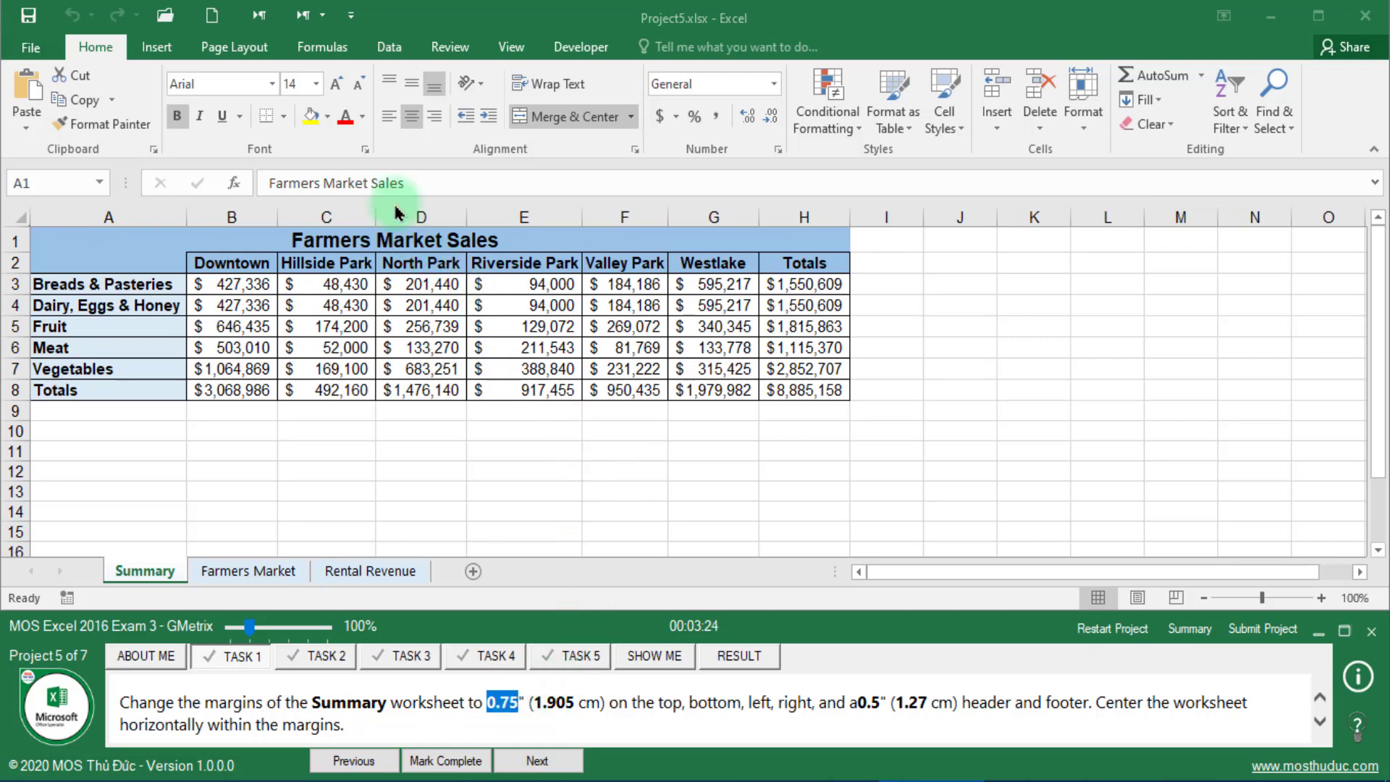
Step: Set Custom Margins to 0.75 for top, bottom, left and right, and 0.5 for header and footer
click(268, 46)
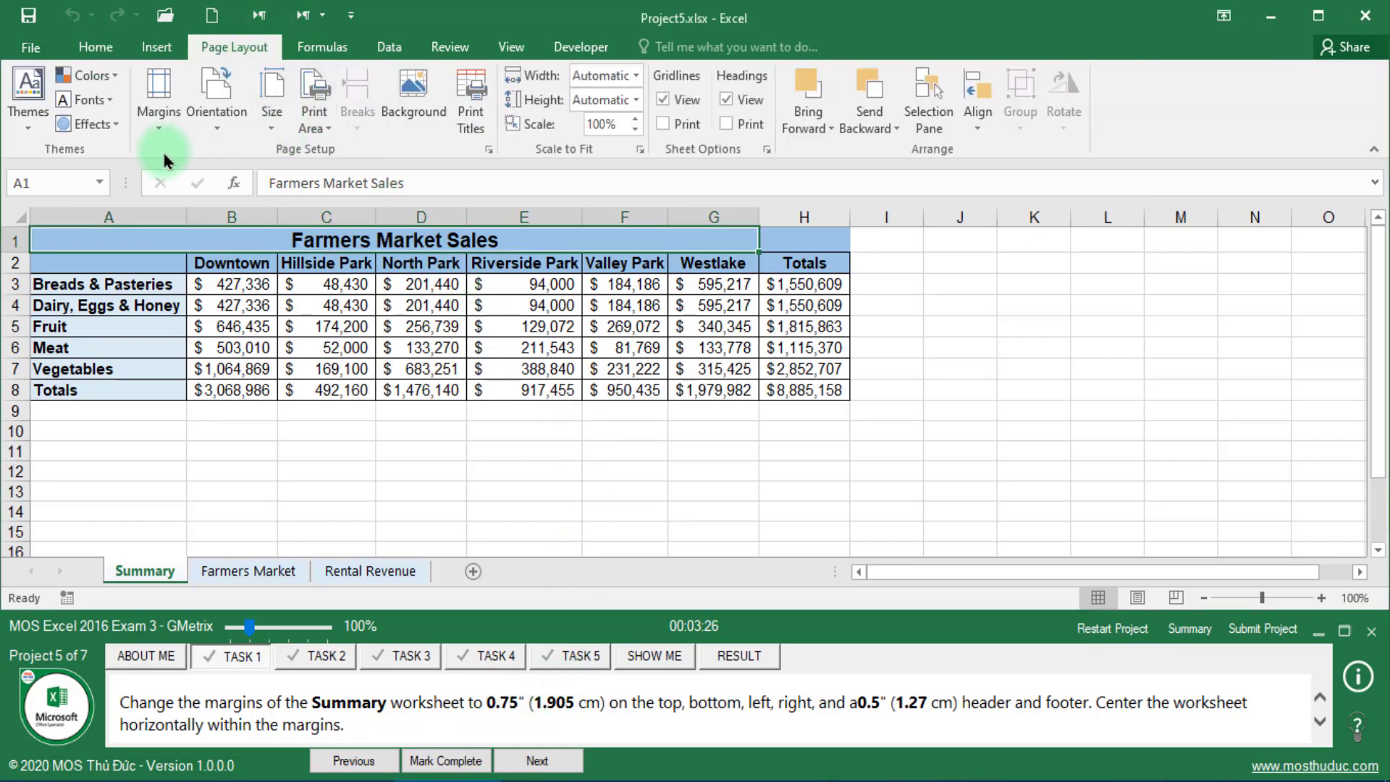
click(160, 127)
click(224, 493)
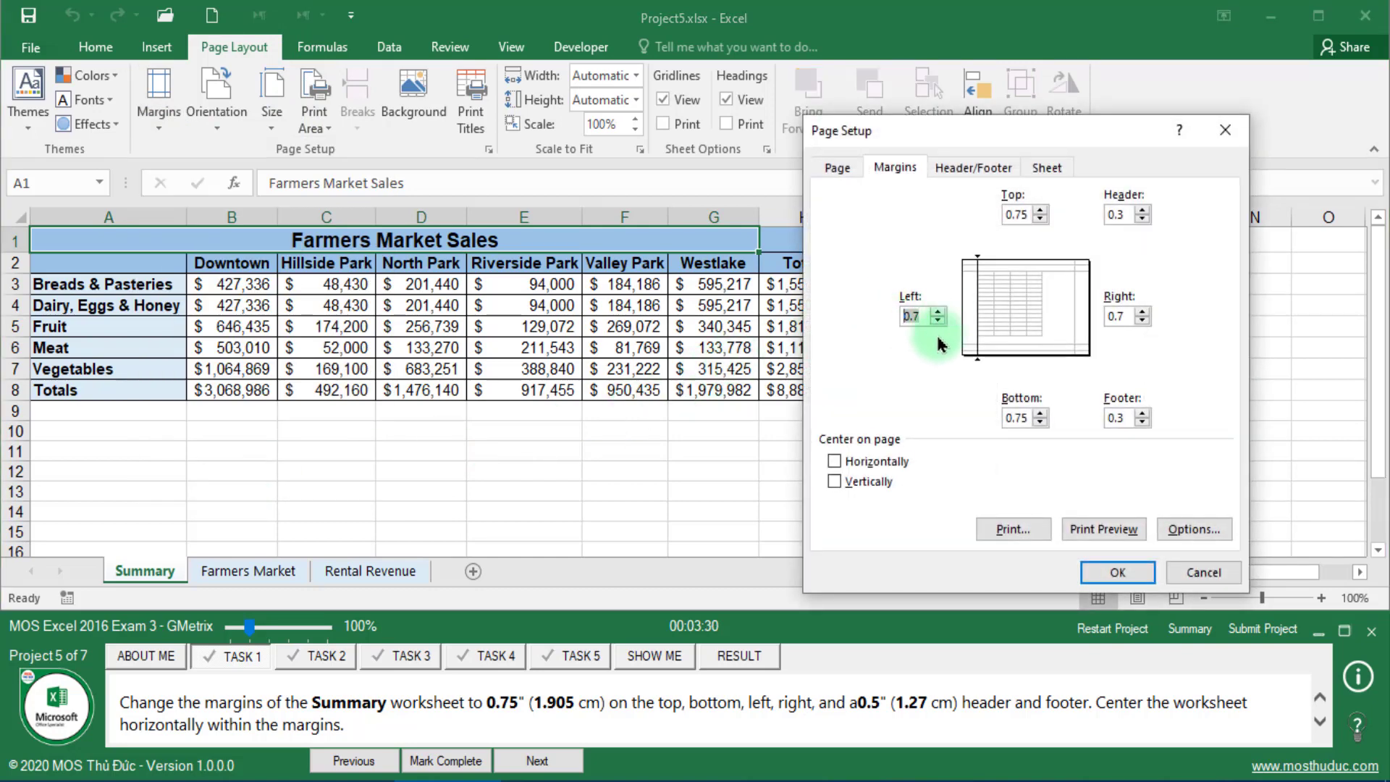
text(0.75)
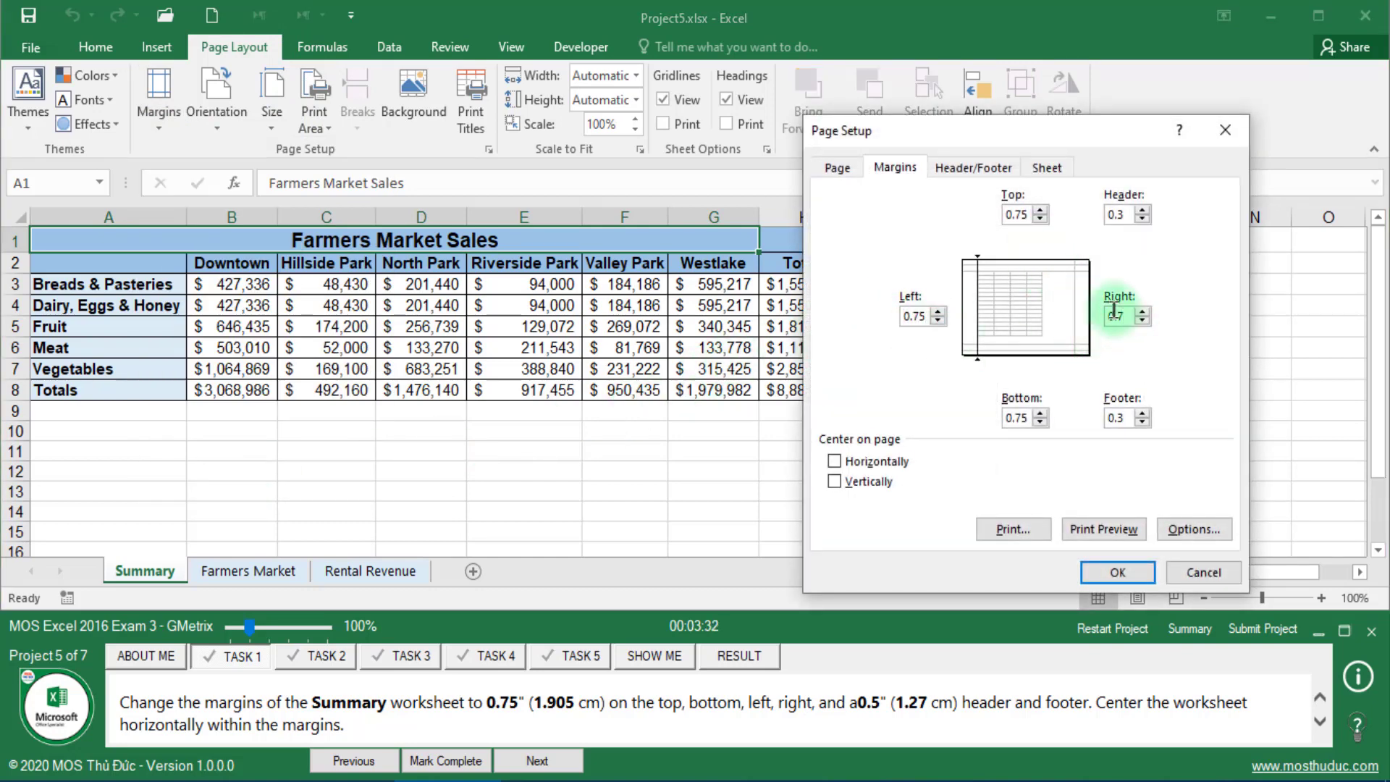
double_click(1113, 313)
text(0.75)
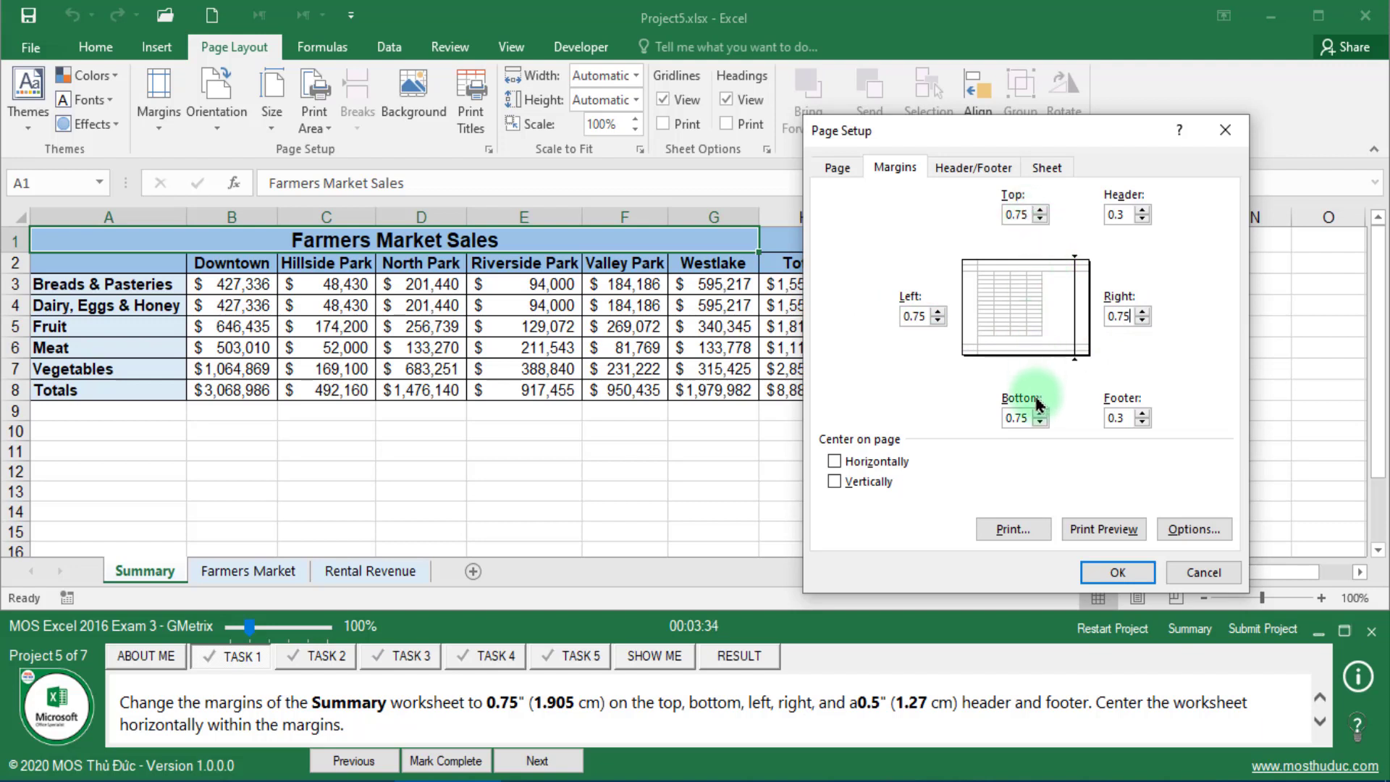
drag(991, 696, 1043, 701)
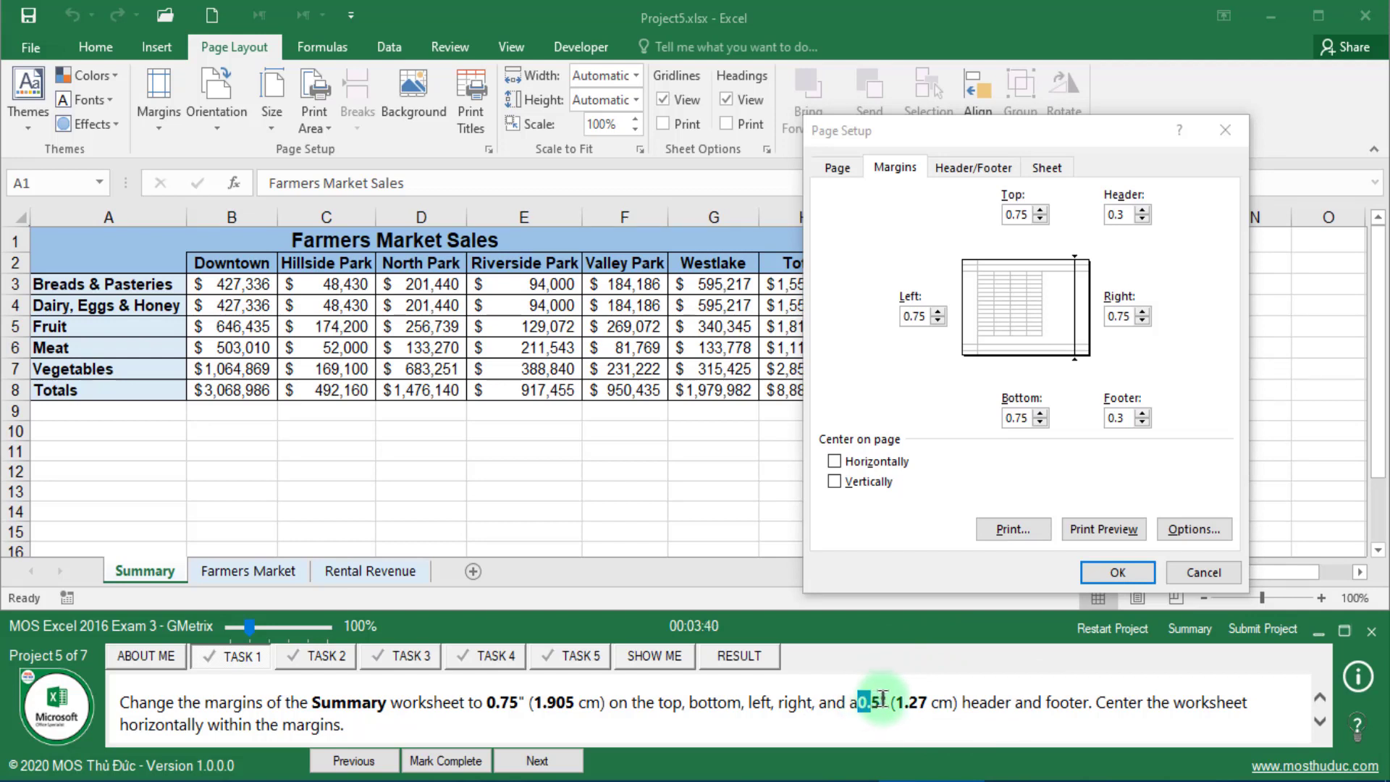
drag(883, 698, 885, 698)
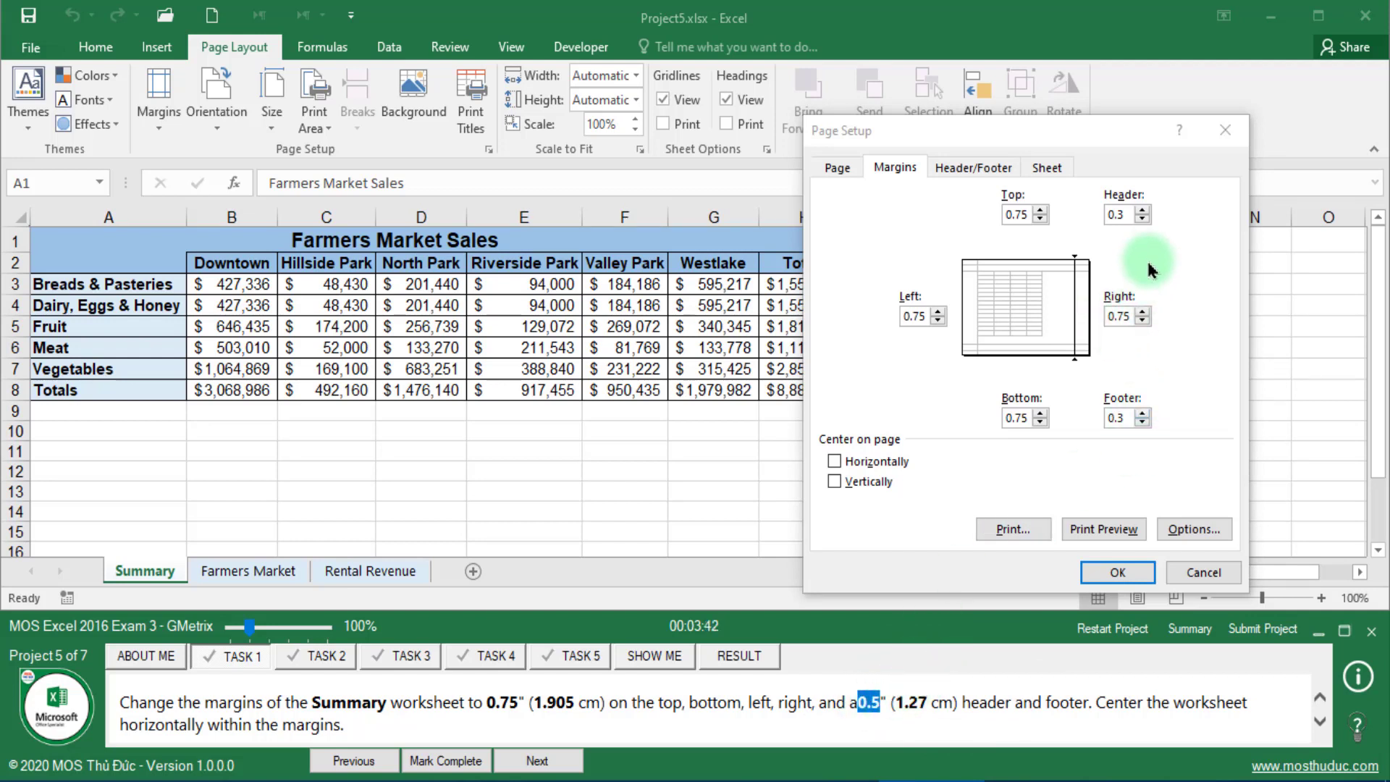
mouse_move(927, 626)
mouse_down()
mouse_move(1142, 216)
mouse_move(1139, 425)
mouse_up()
text(0.5)
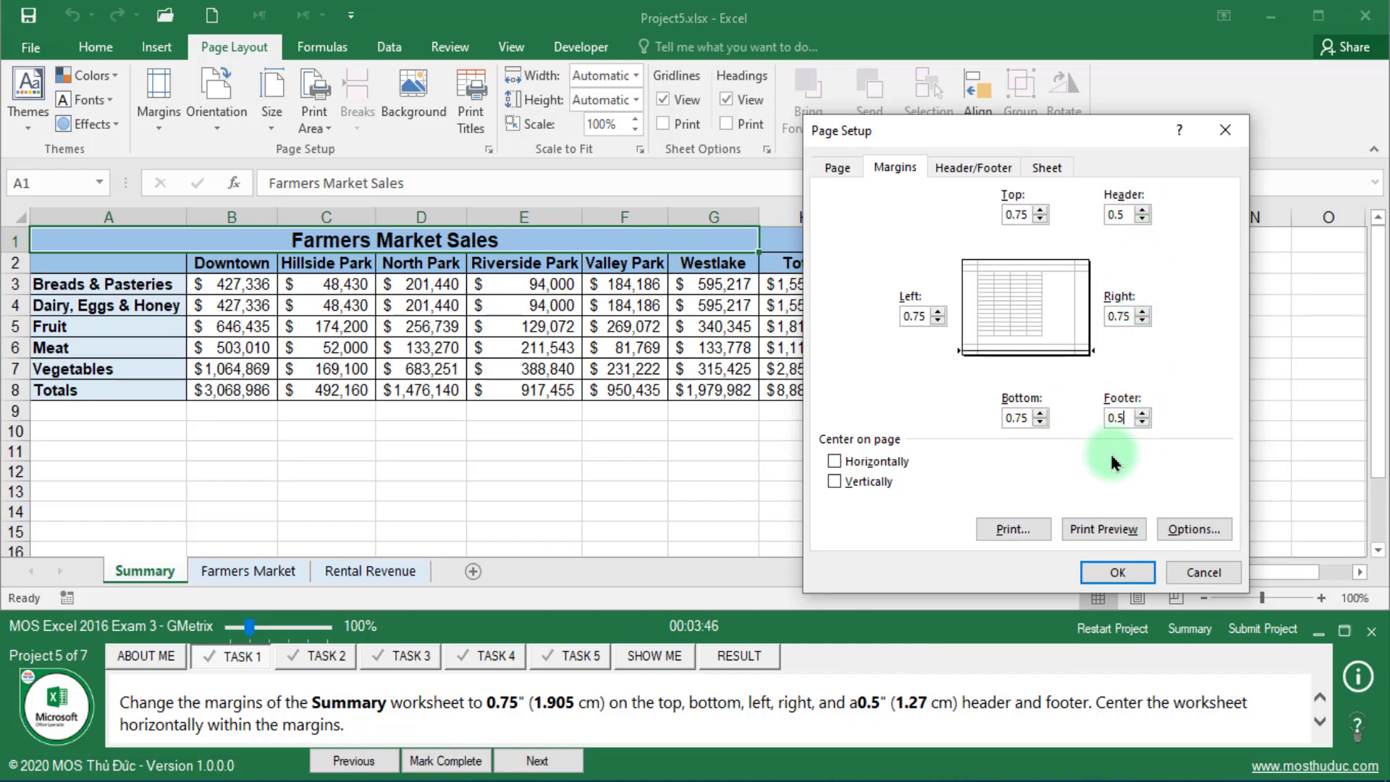
click(1103, 576)
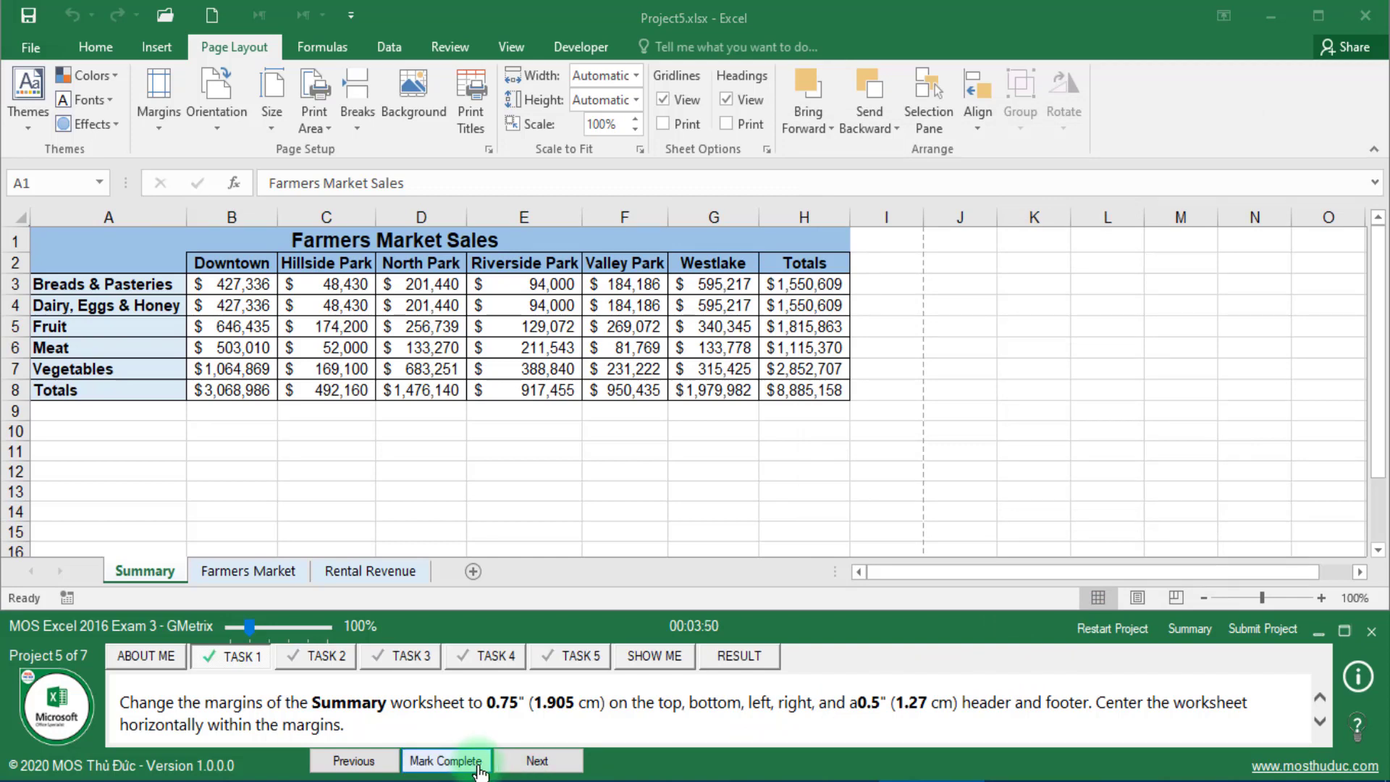
Step: Hide the Rental Revenue worksheet using its tab's shortcut menu
click(536, 760)
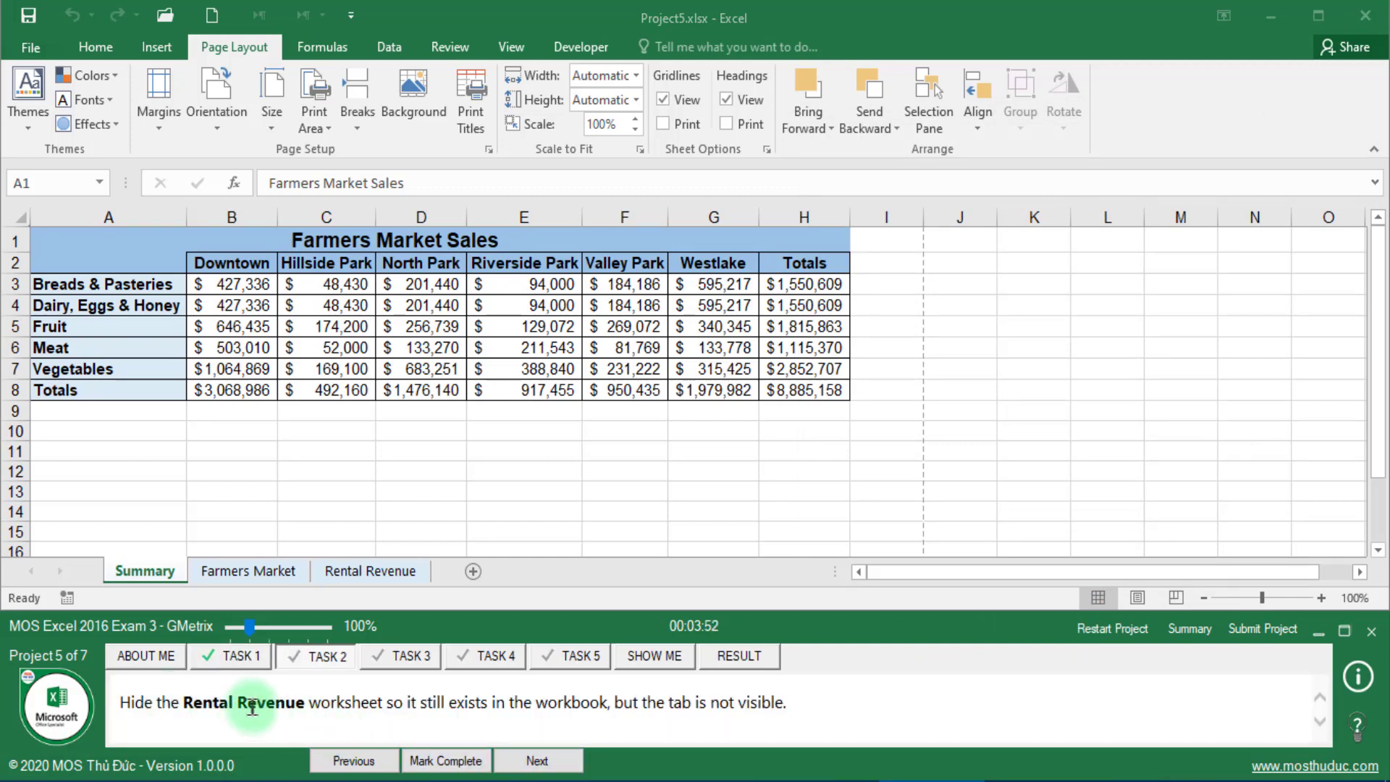
click(364, 572)
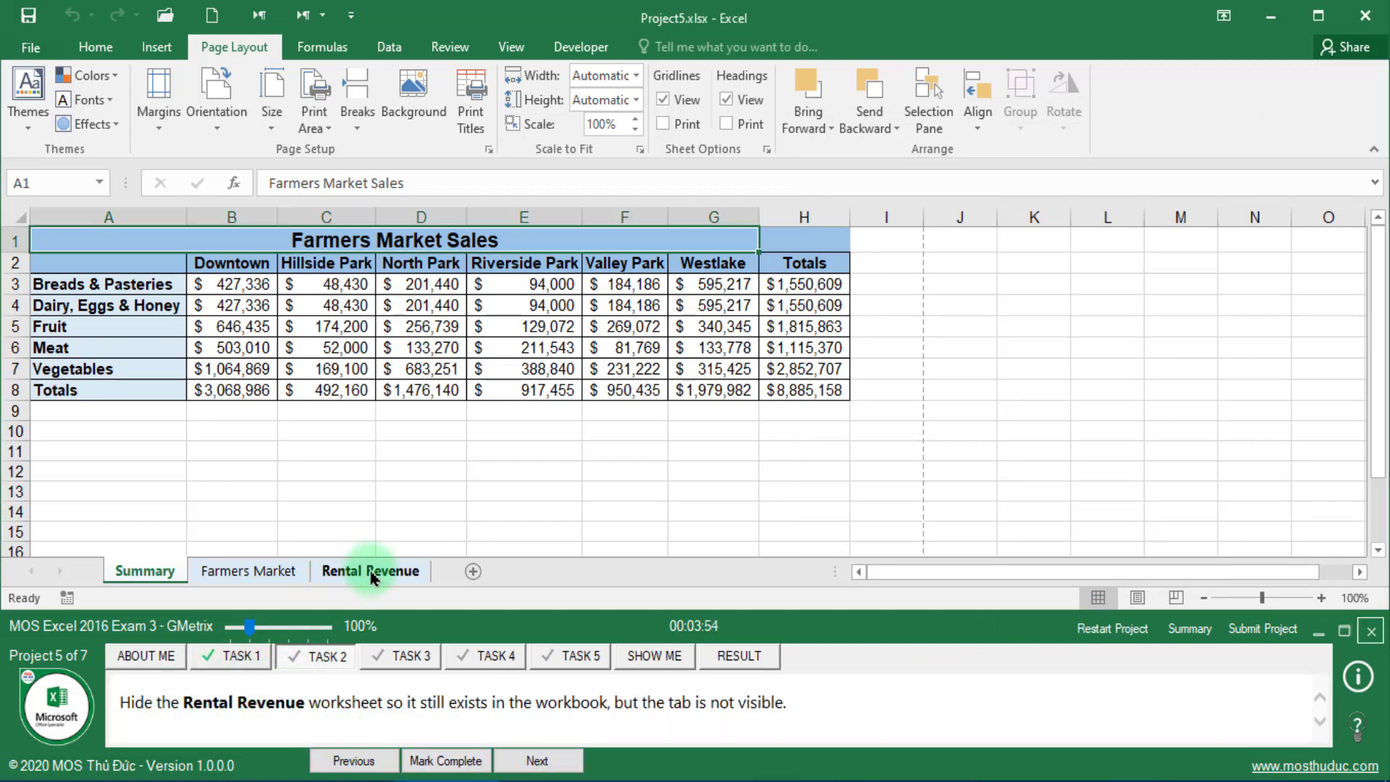
double_click(433, 703)
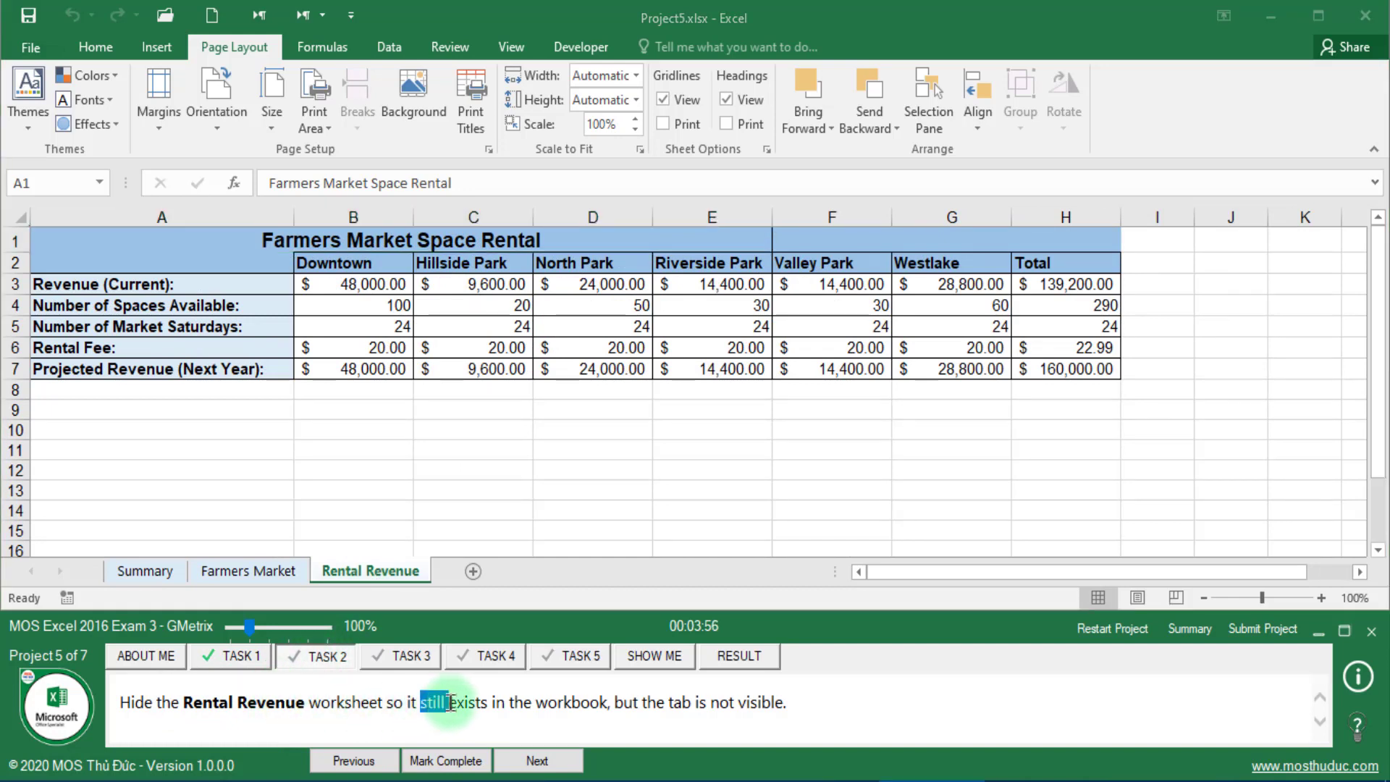
drag(617, 703, 787, 704)
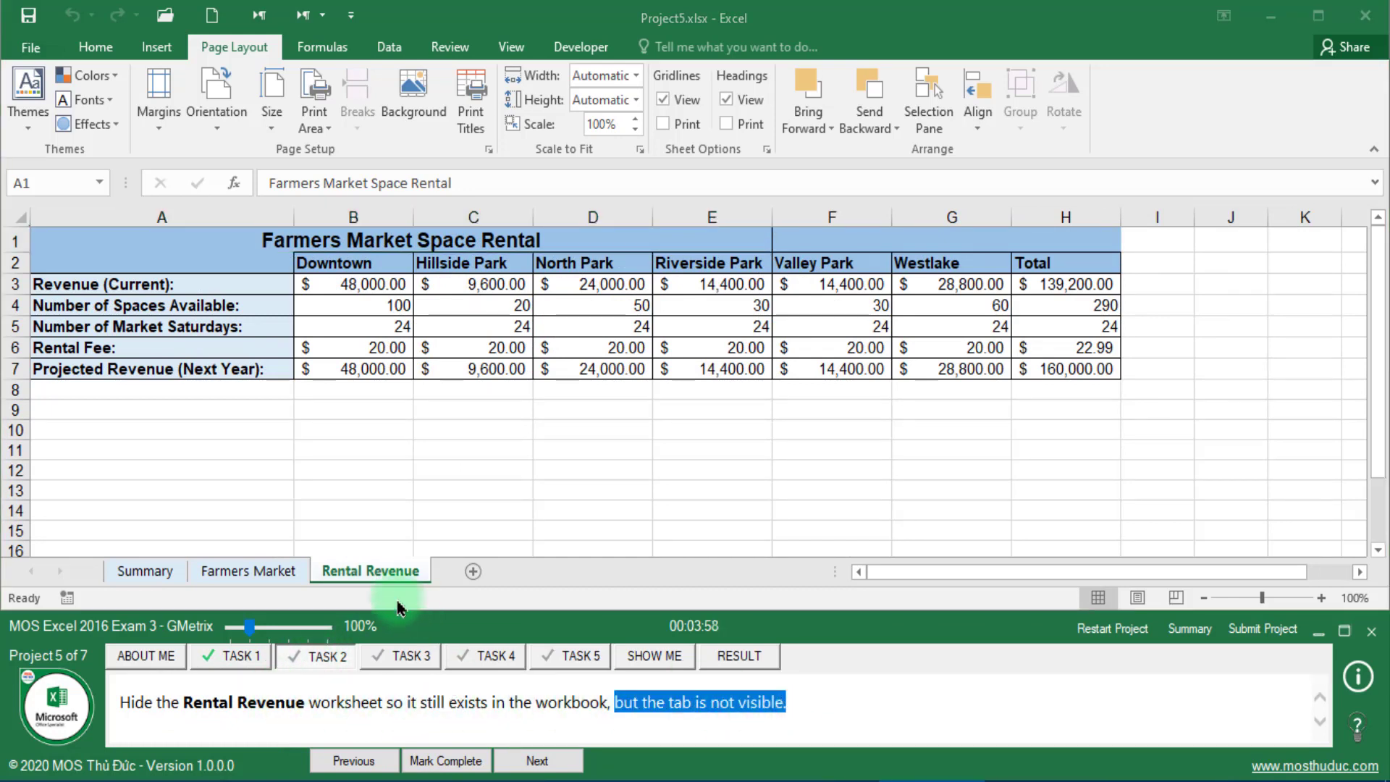
click(389, 580)
right_click(388, 579)
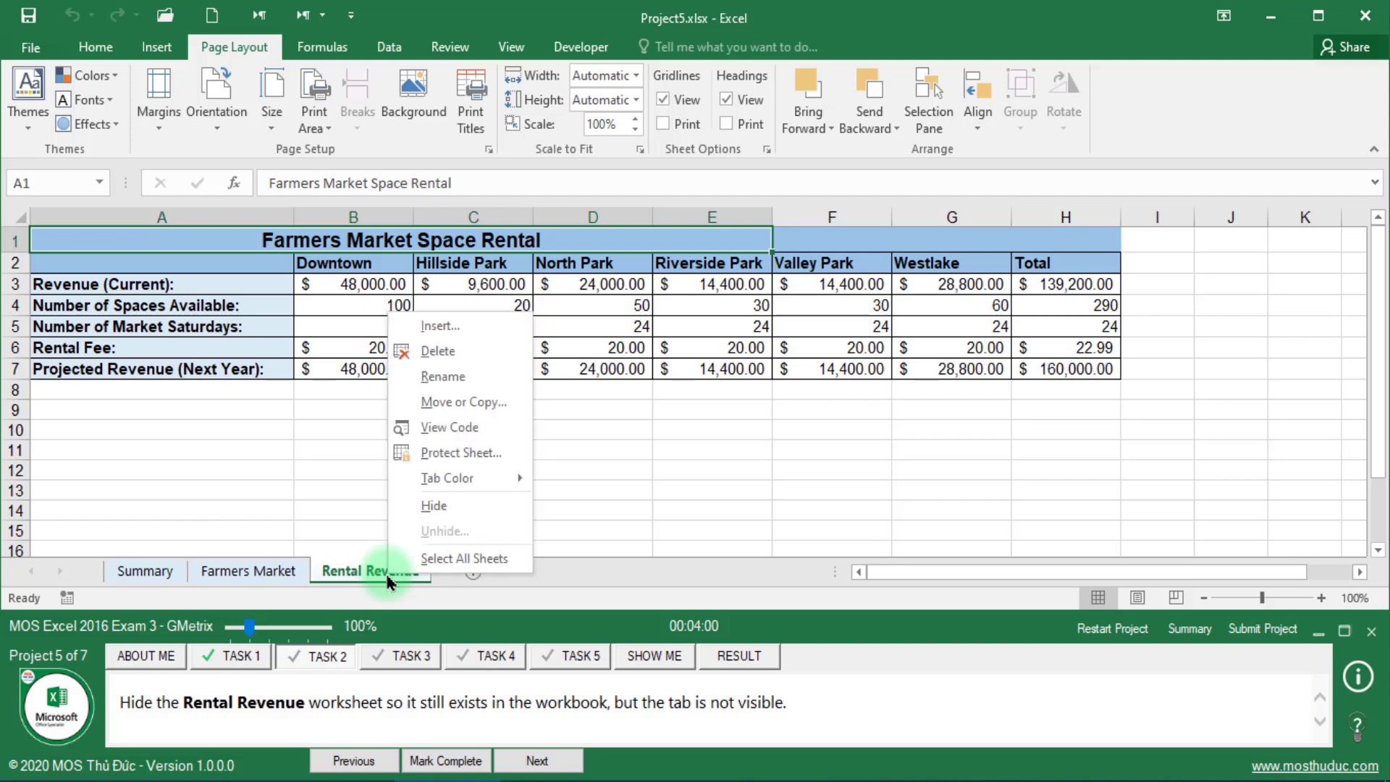
click(455, 505)
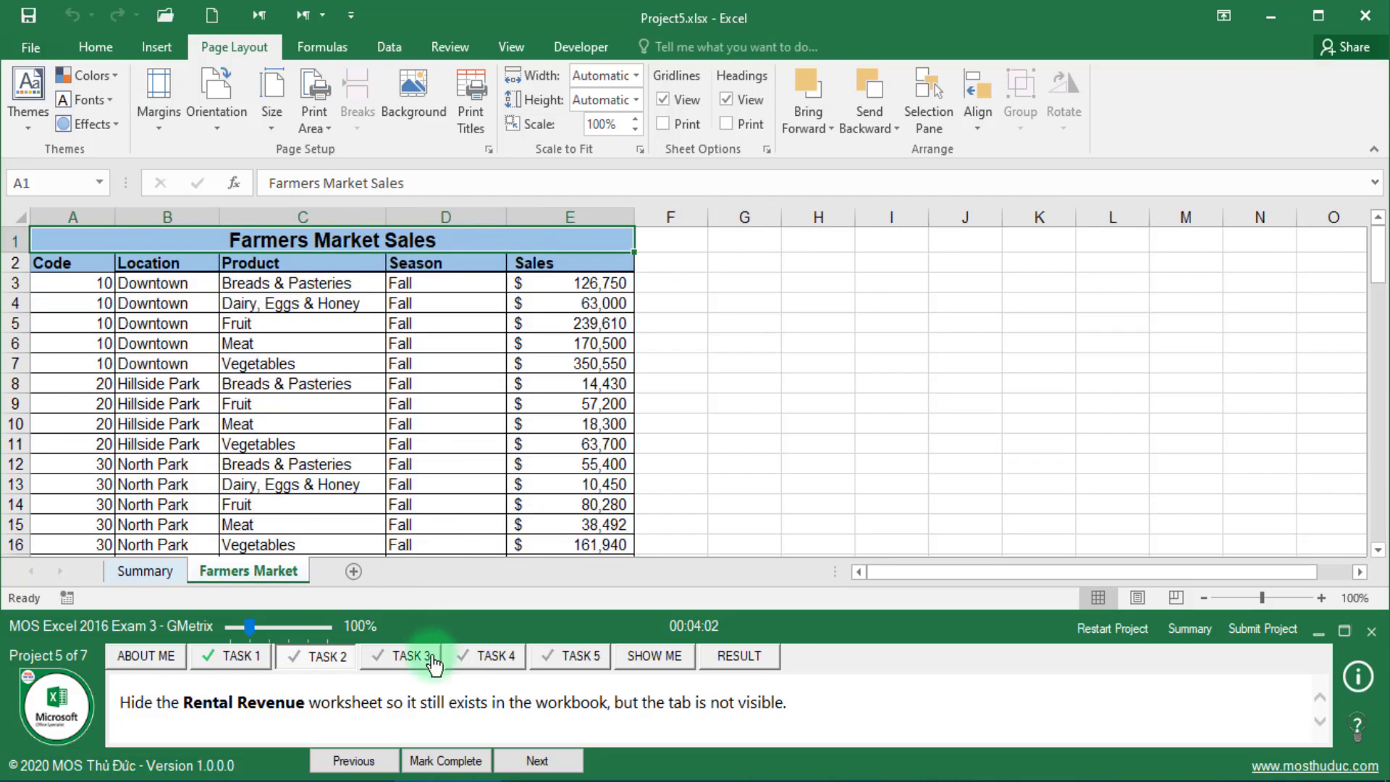
Step: Move on to the PDF export task and select the Summary worksheet
click(445, 760)
click(537, 763)
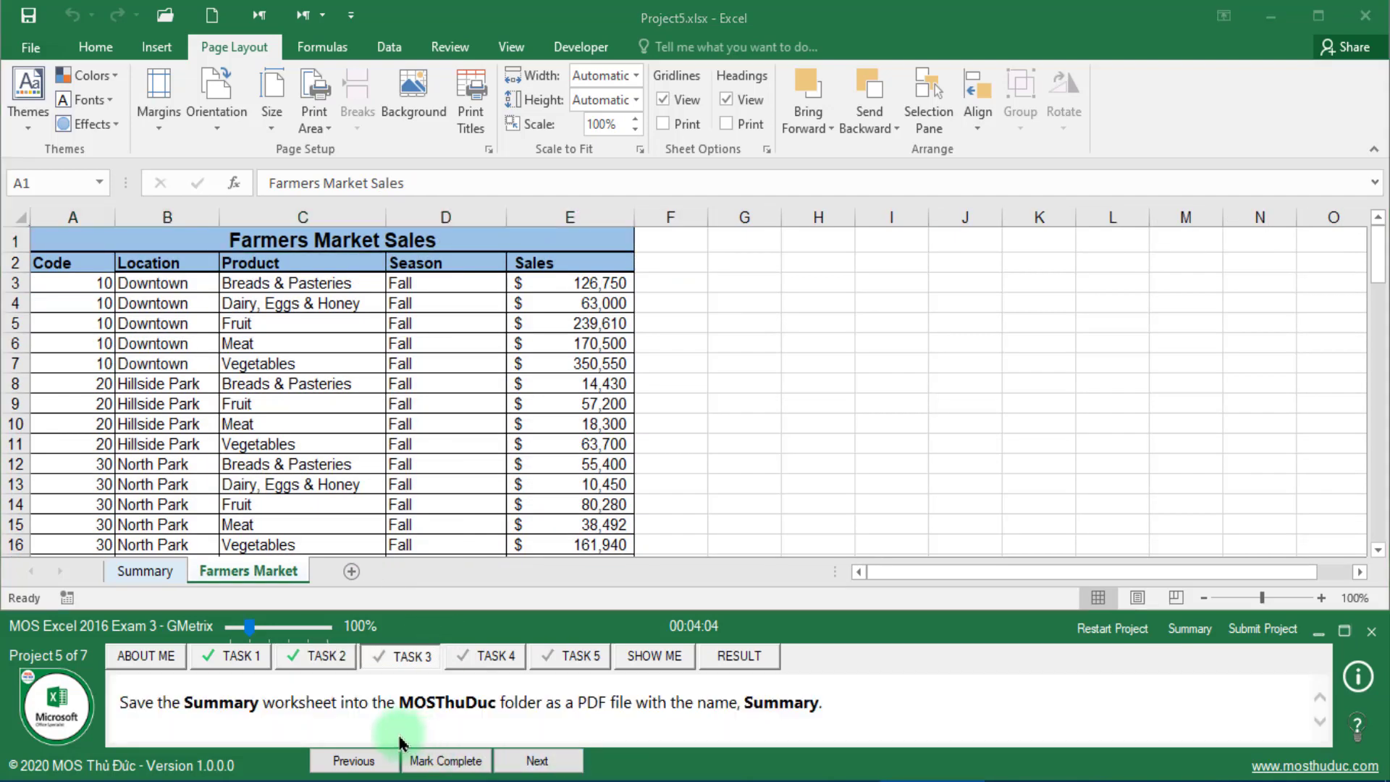
drag(184, 702, 233, 703)
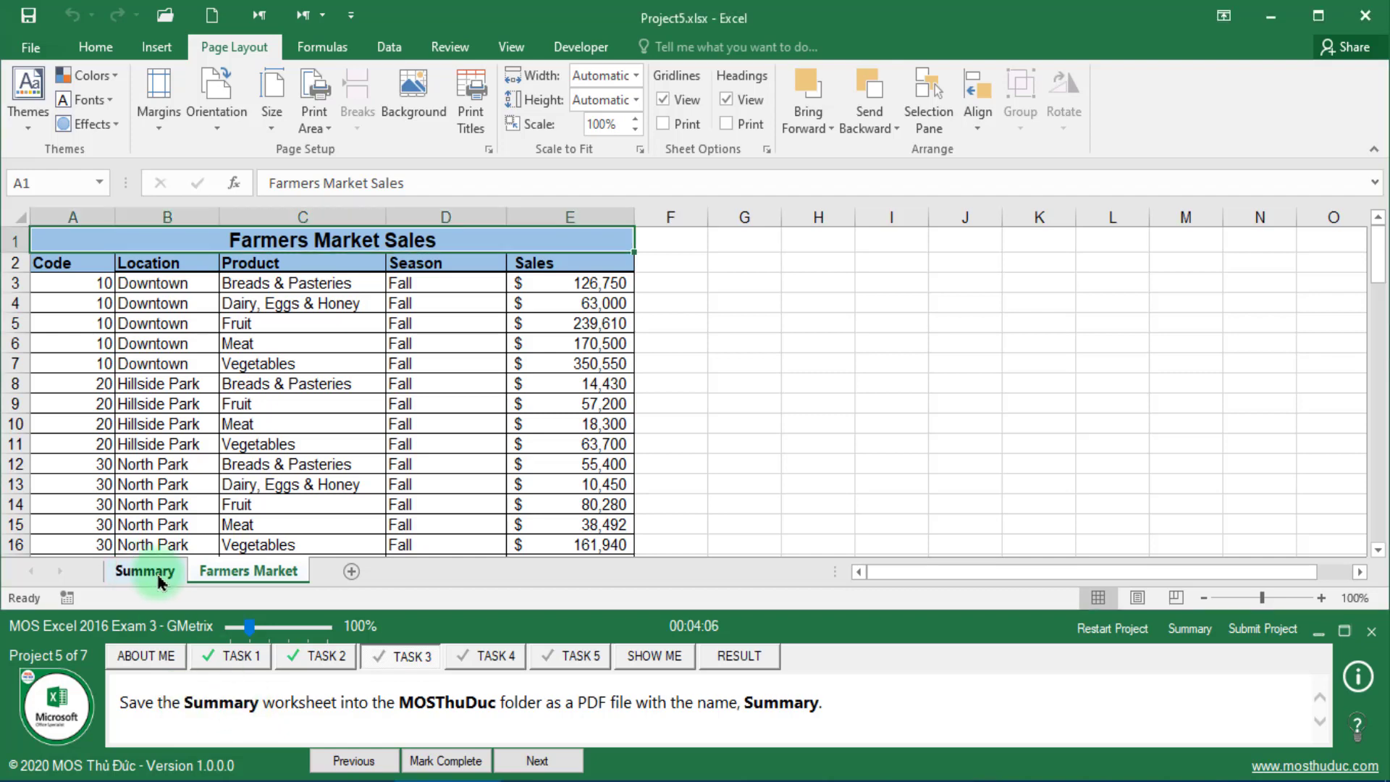
click(130, 579)
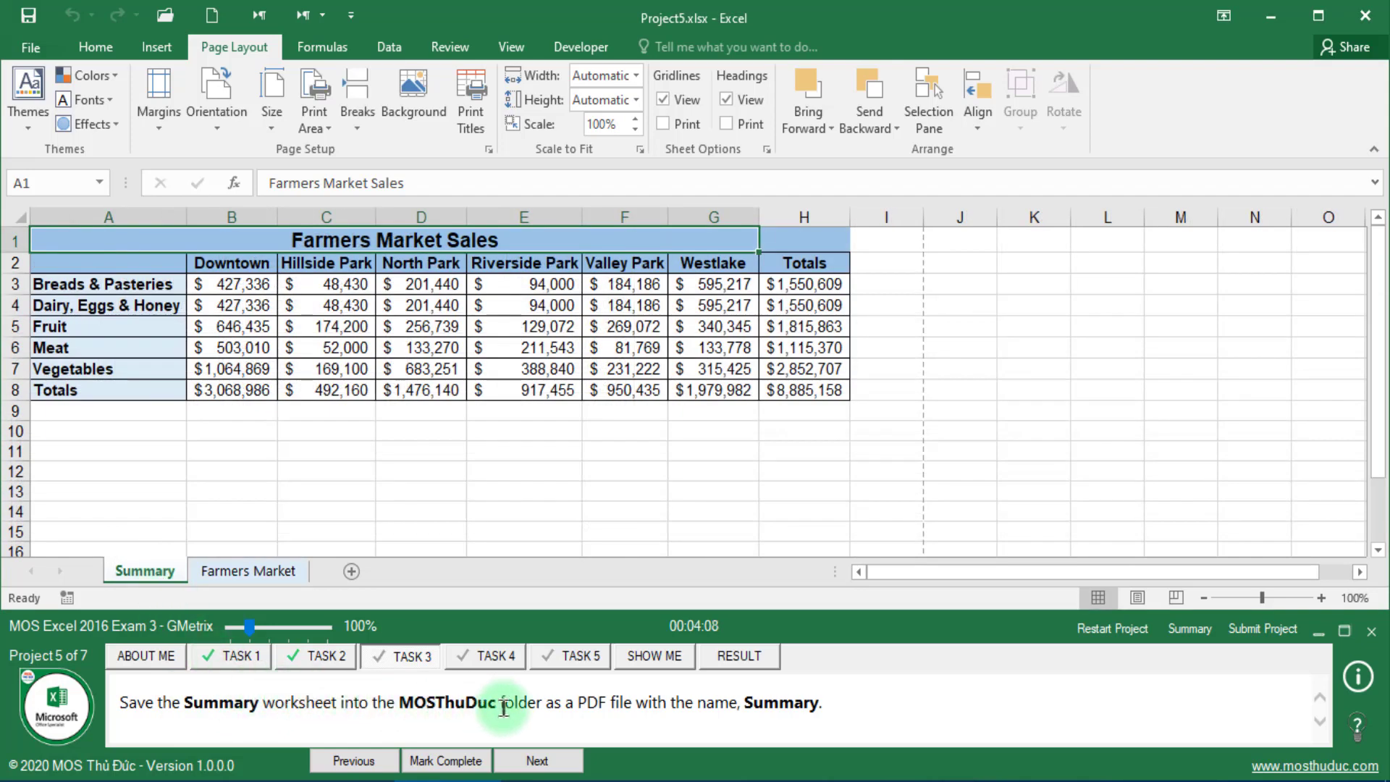
click(771, 704)
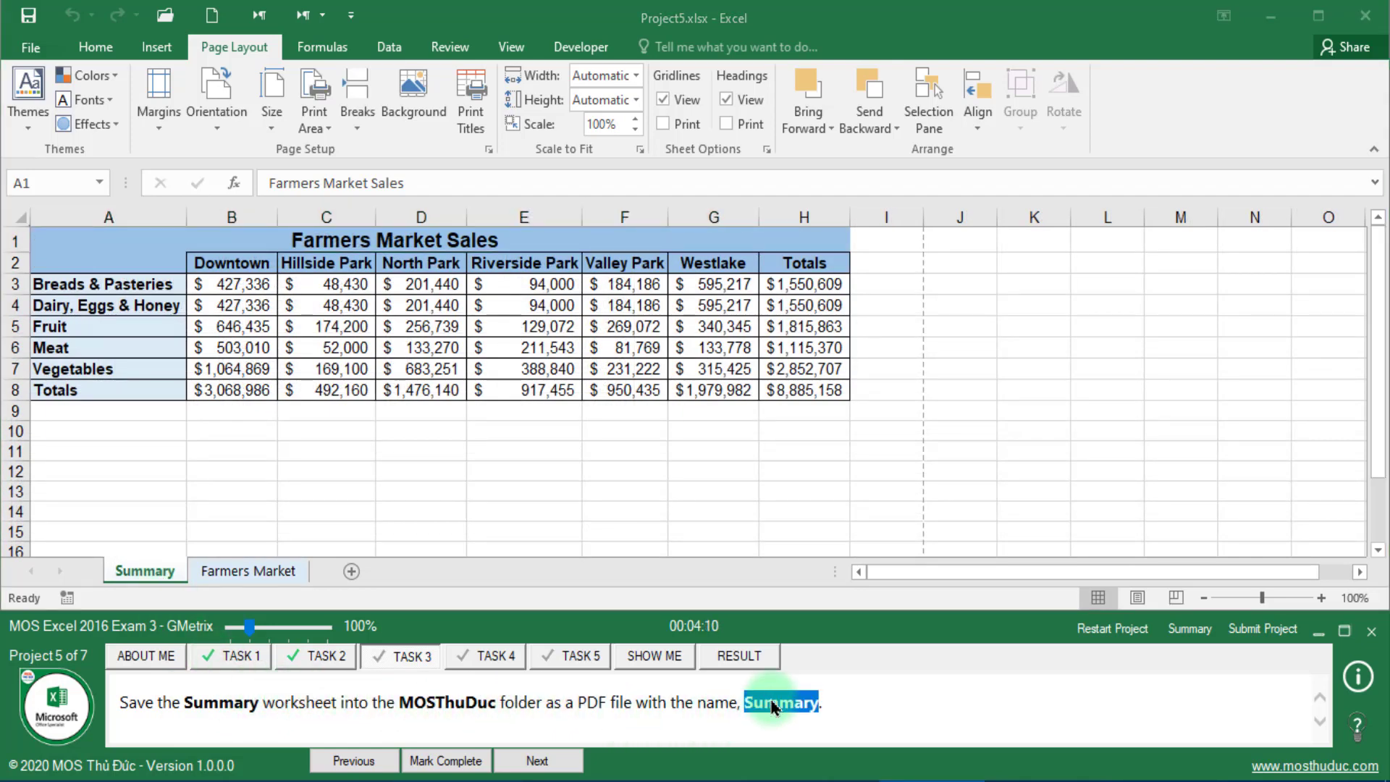
Step: Export the Summary sheet as Summary.pdf via Create PDF/XPS, then close the PDF viewer
click(30, 47)
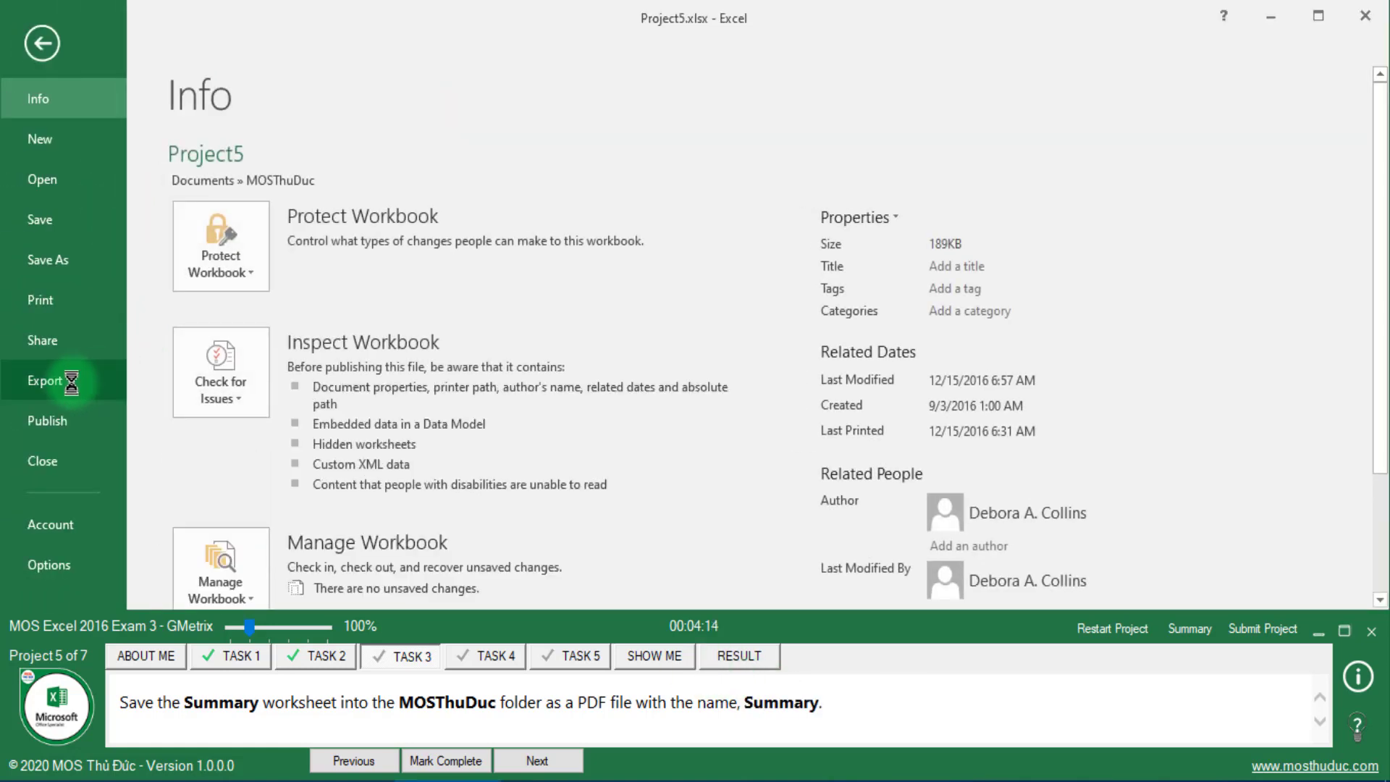
click(520, 313)
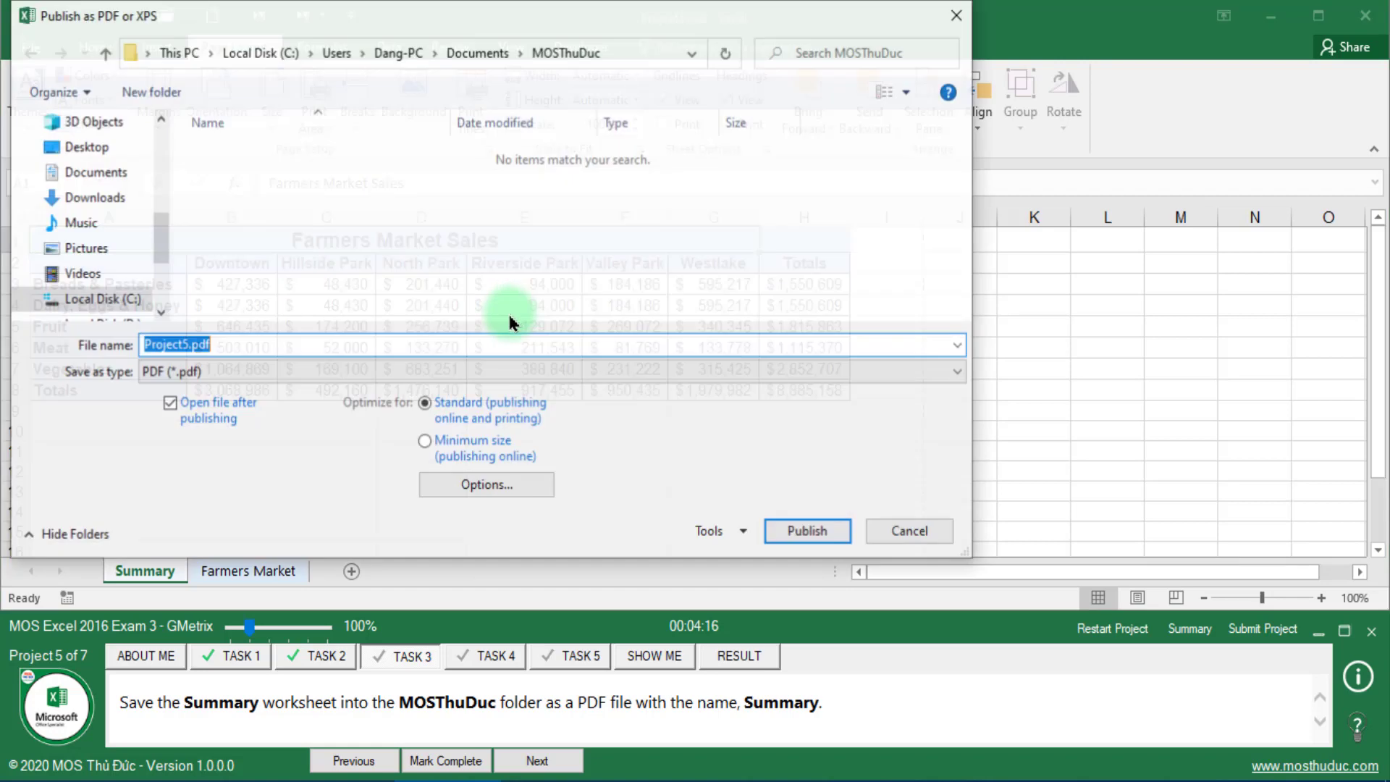
text(Summary)
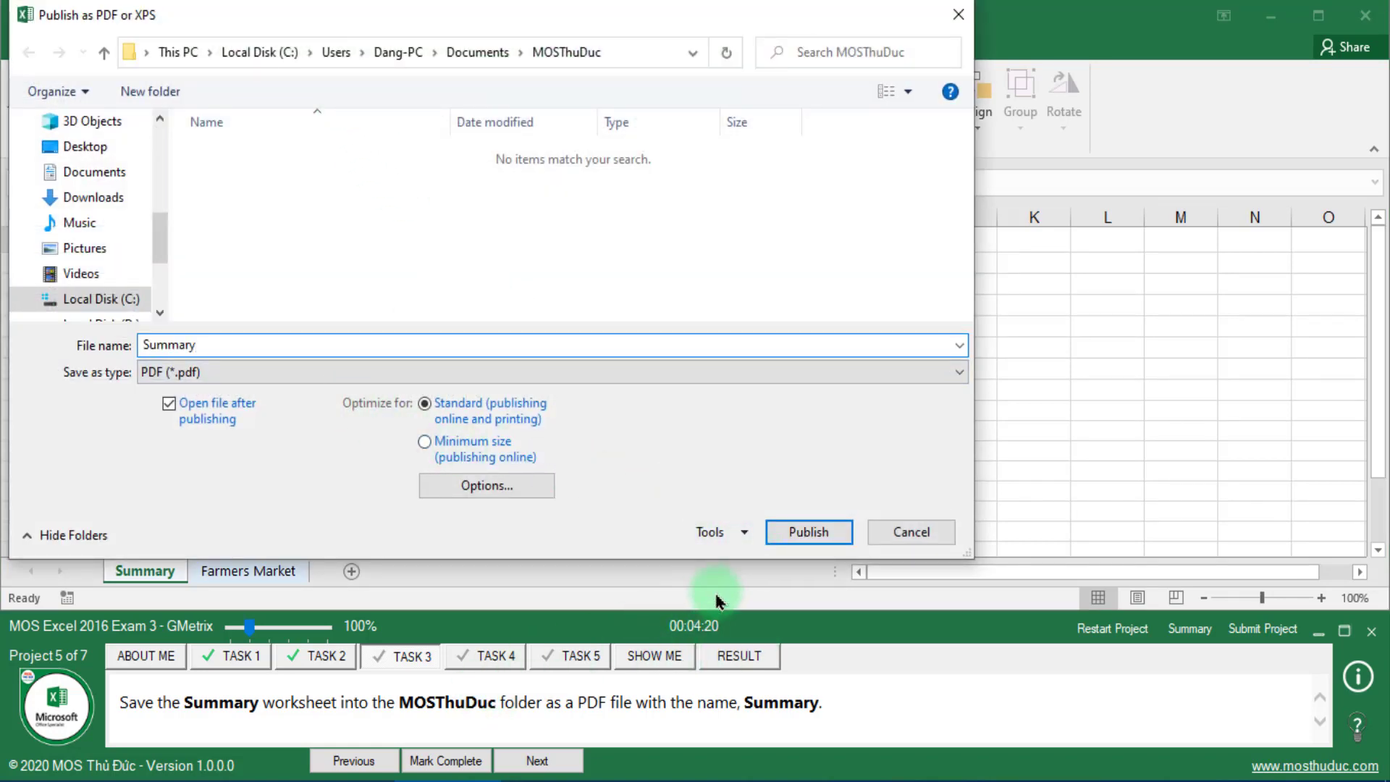
click(788, 534)
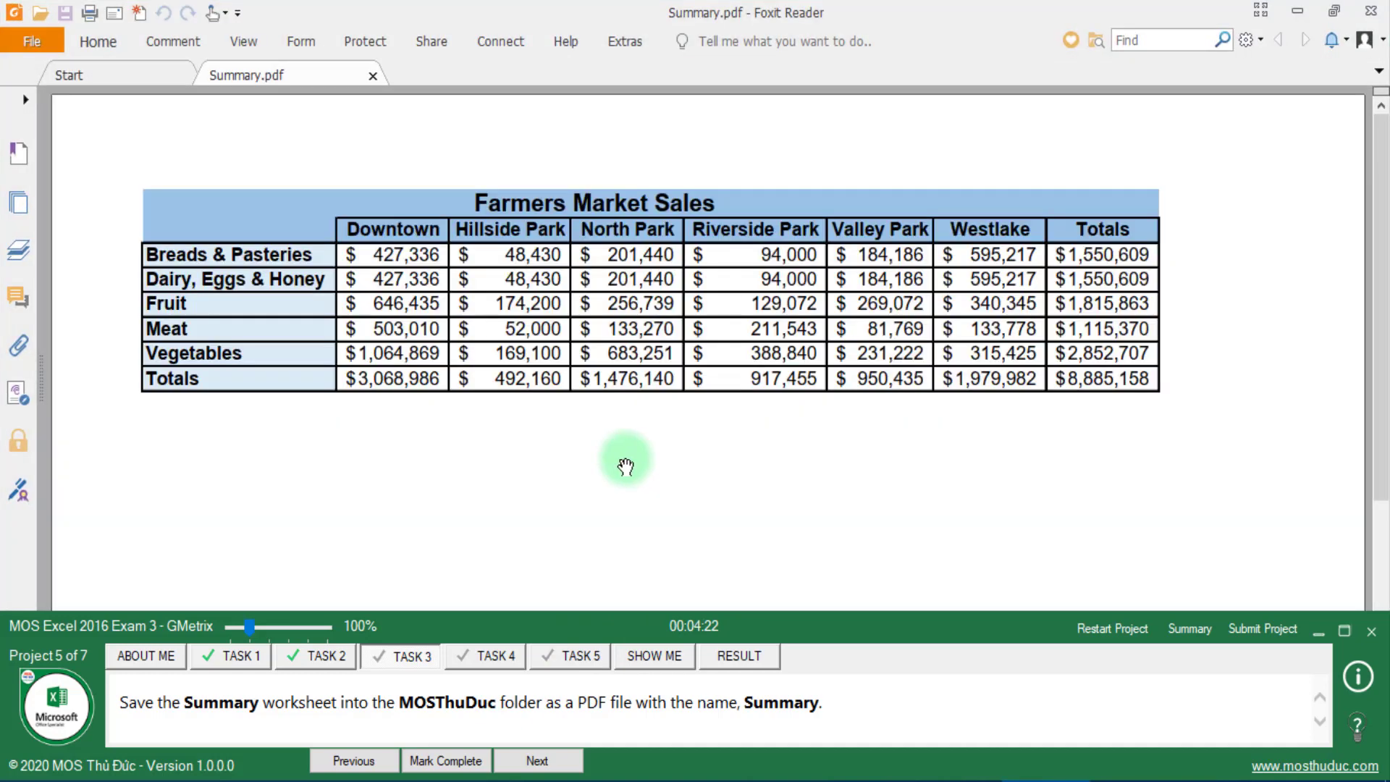
click(1374, 15)
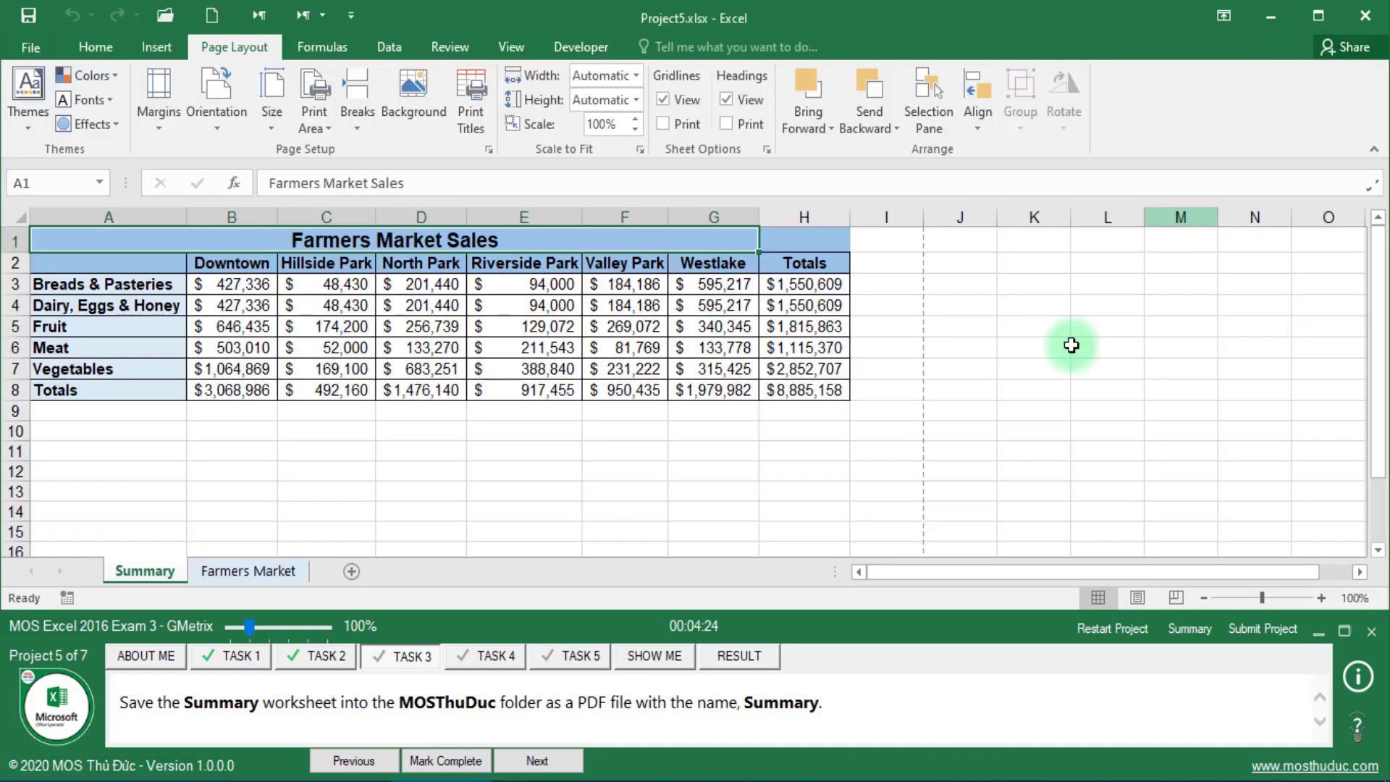
Step: Mark the PDF export task complete and move on to the table outline task
click(461, 752)
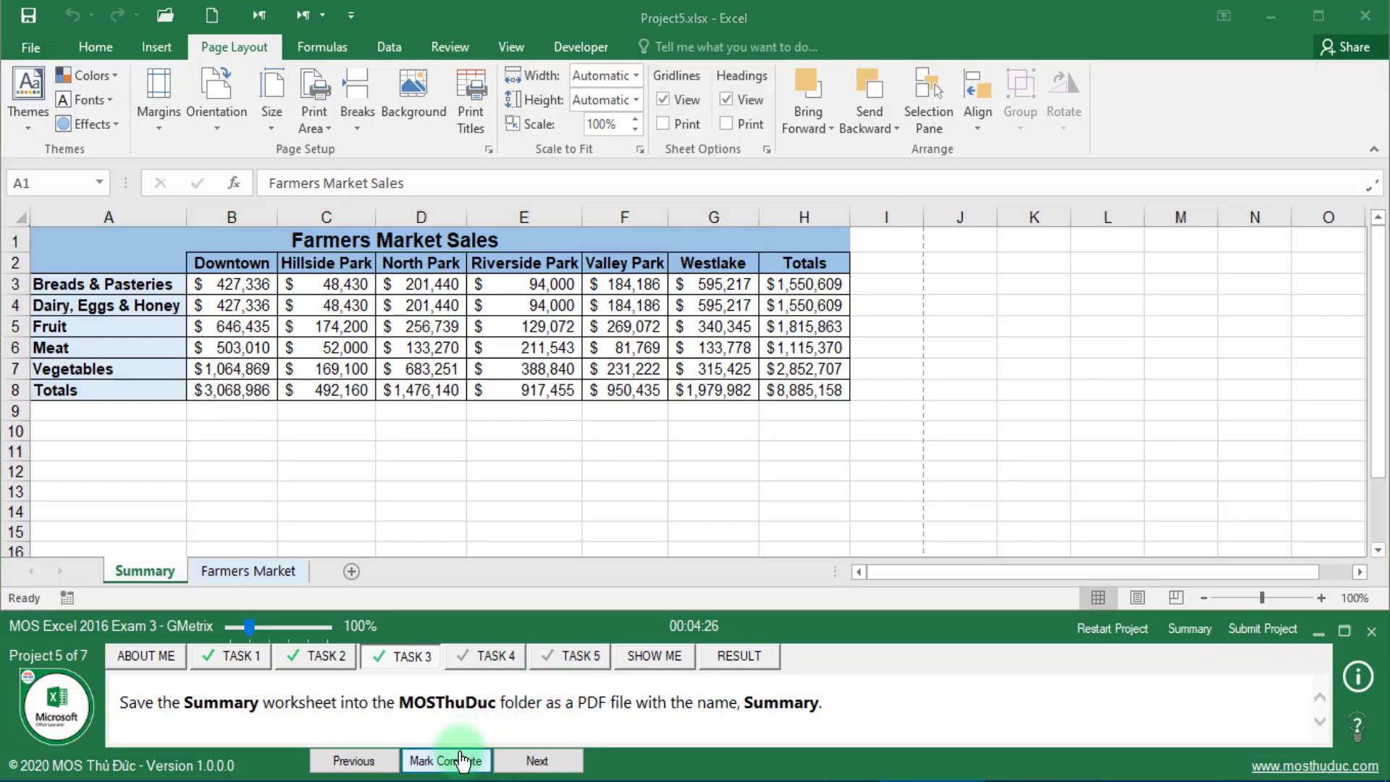
click(536, 761)
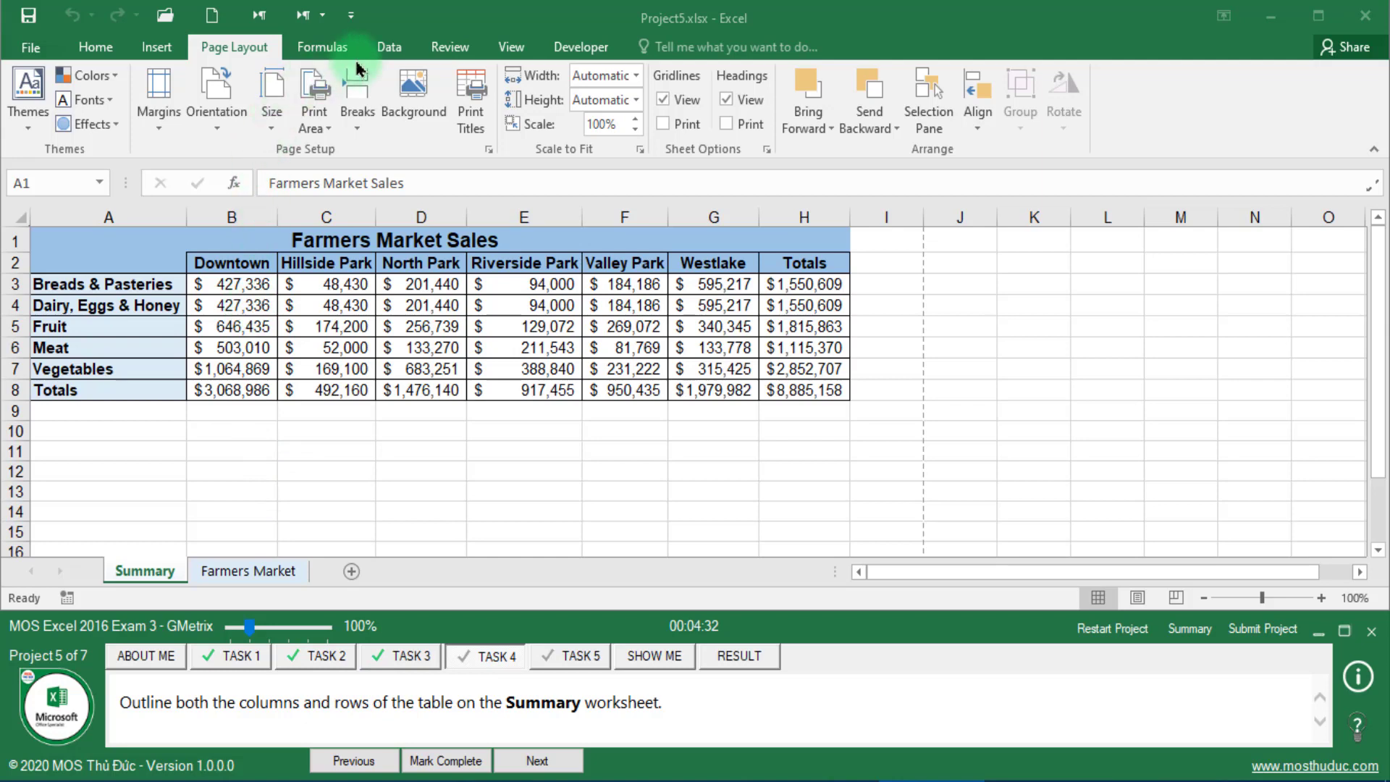
click(526, 49)
click(526, 49)
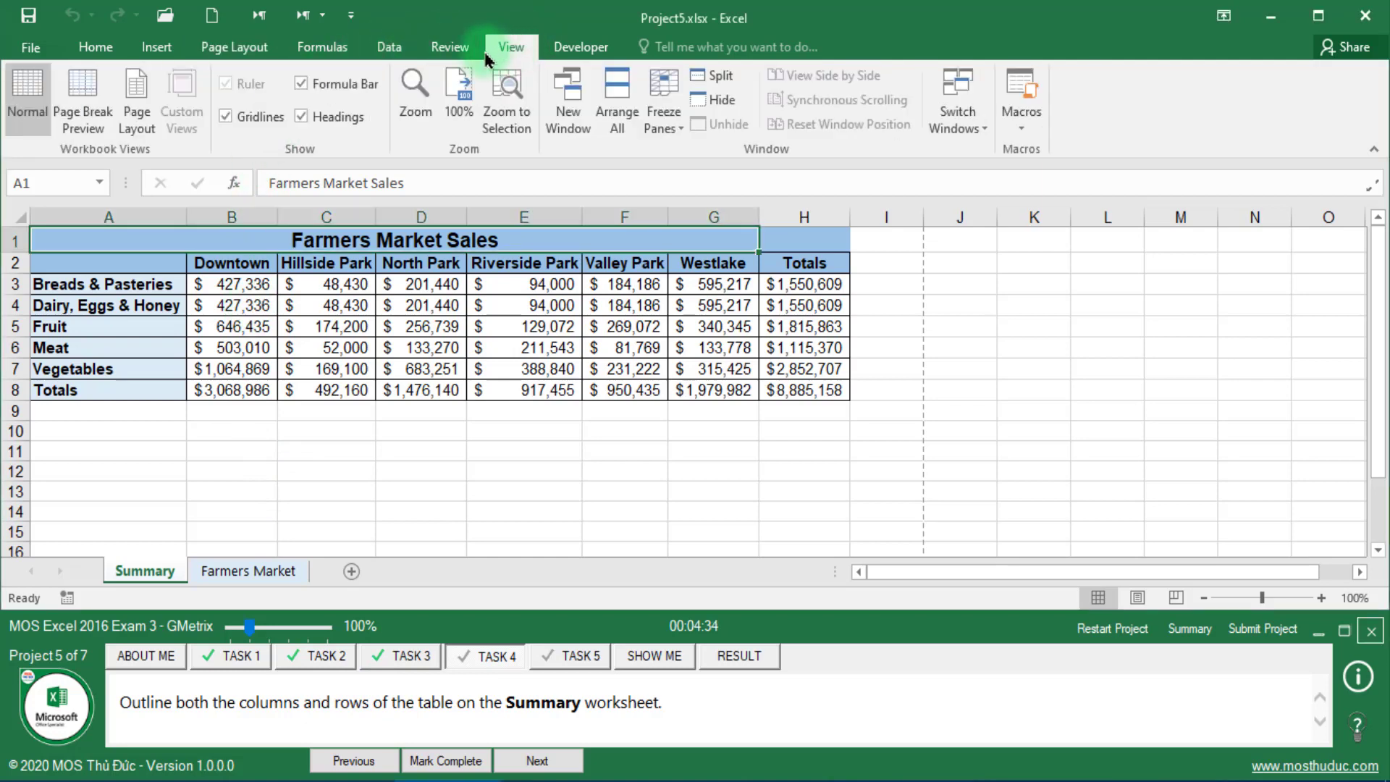
click(390, 48)
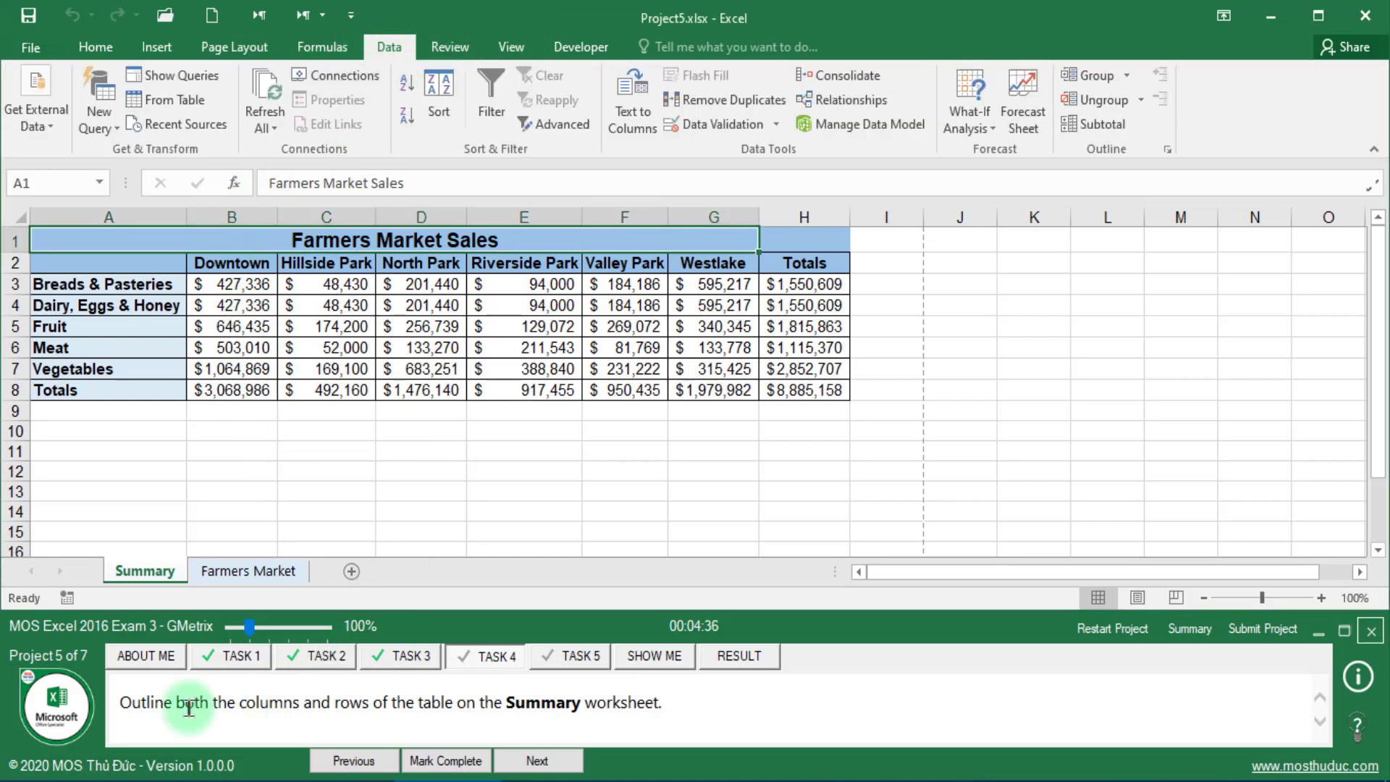
drag(147, 702, 372, 702)
Step: Auto Outline the Farmers Market Sales table, grouping rows 3–7 and columns B–G
click(353, 323)
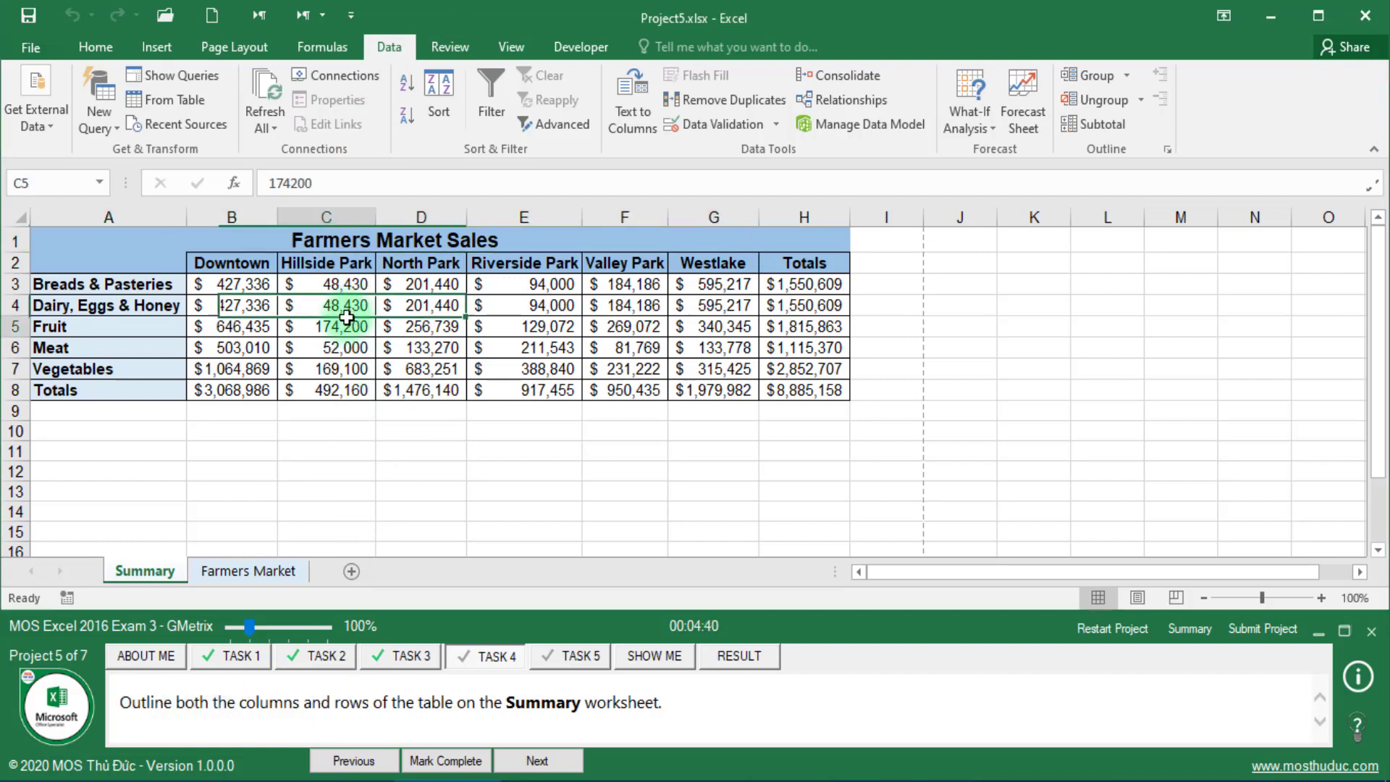
click(1127, 75)
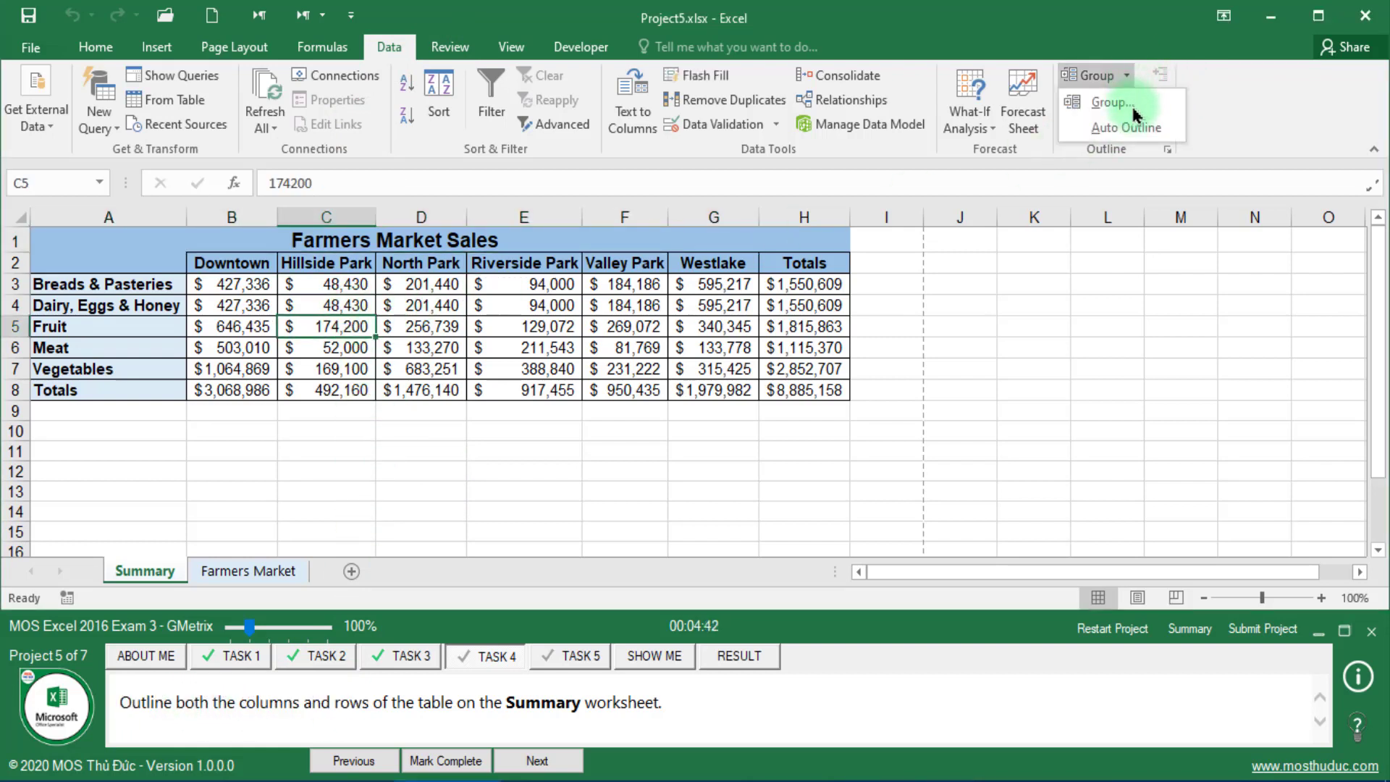
click(1131, 124)
click(527, 396)
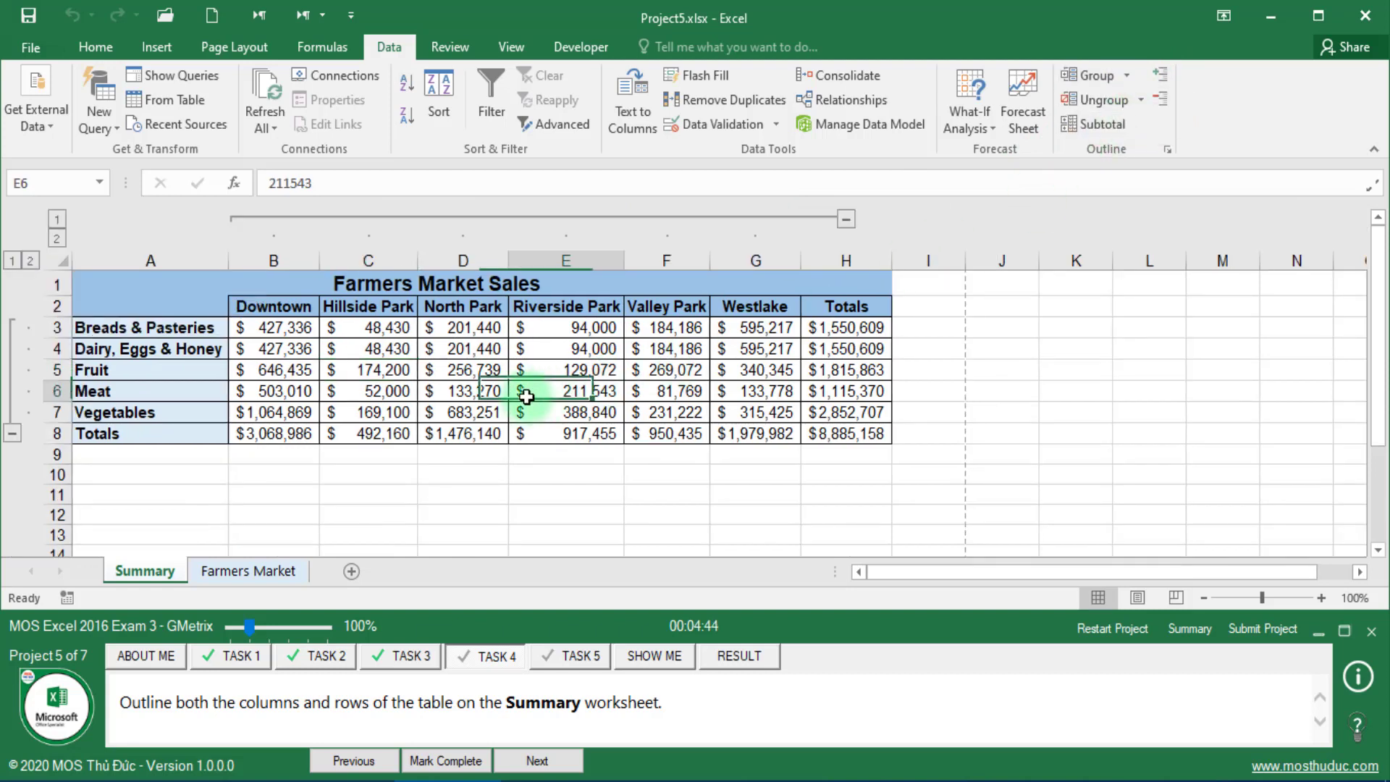
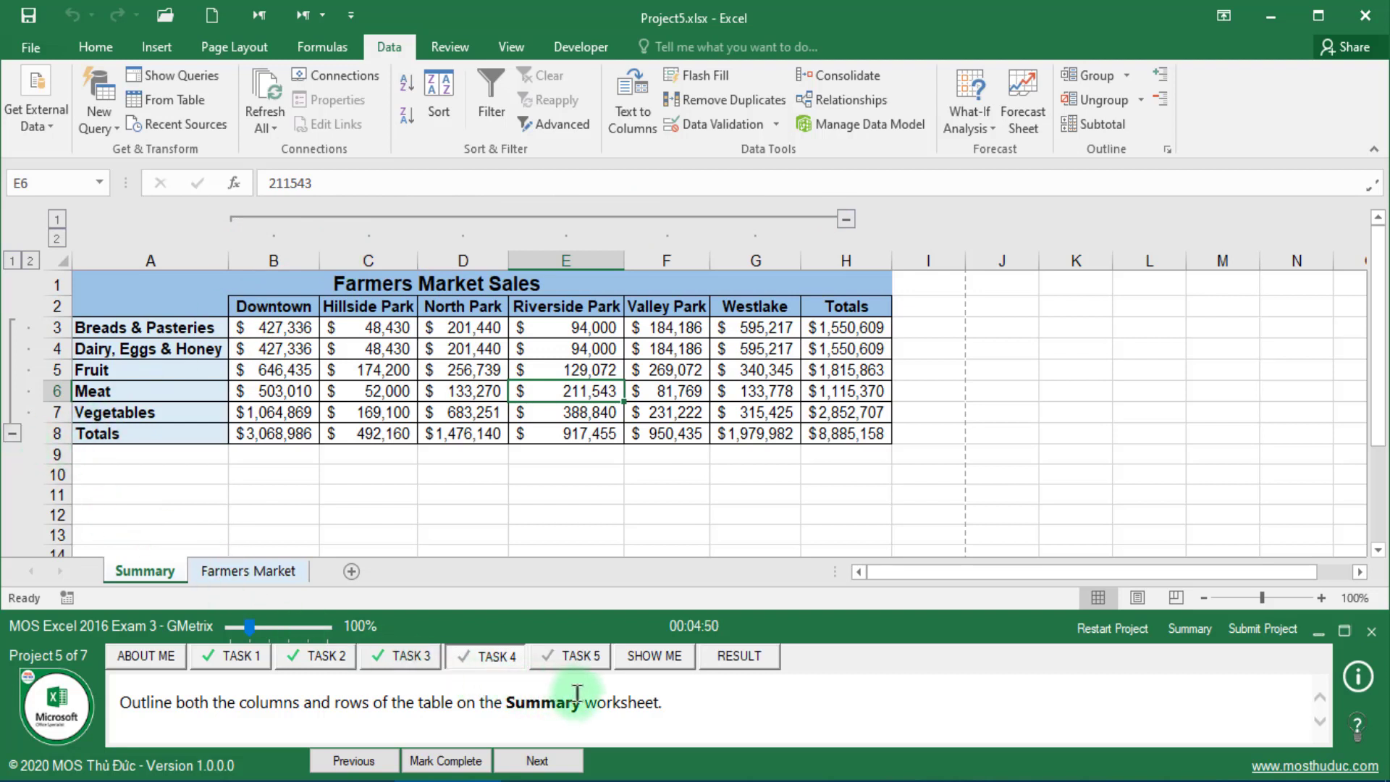
Step: Mark the outlining task complete, advance to the sorting task, and open the Farmers Market sheet
click(452, 760)
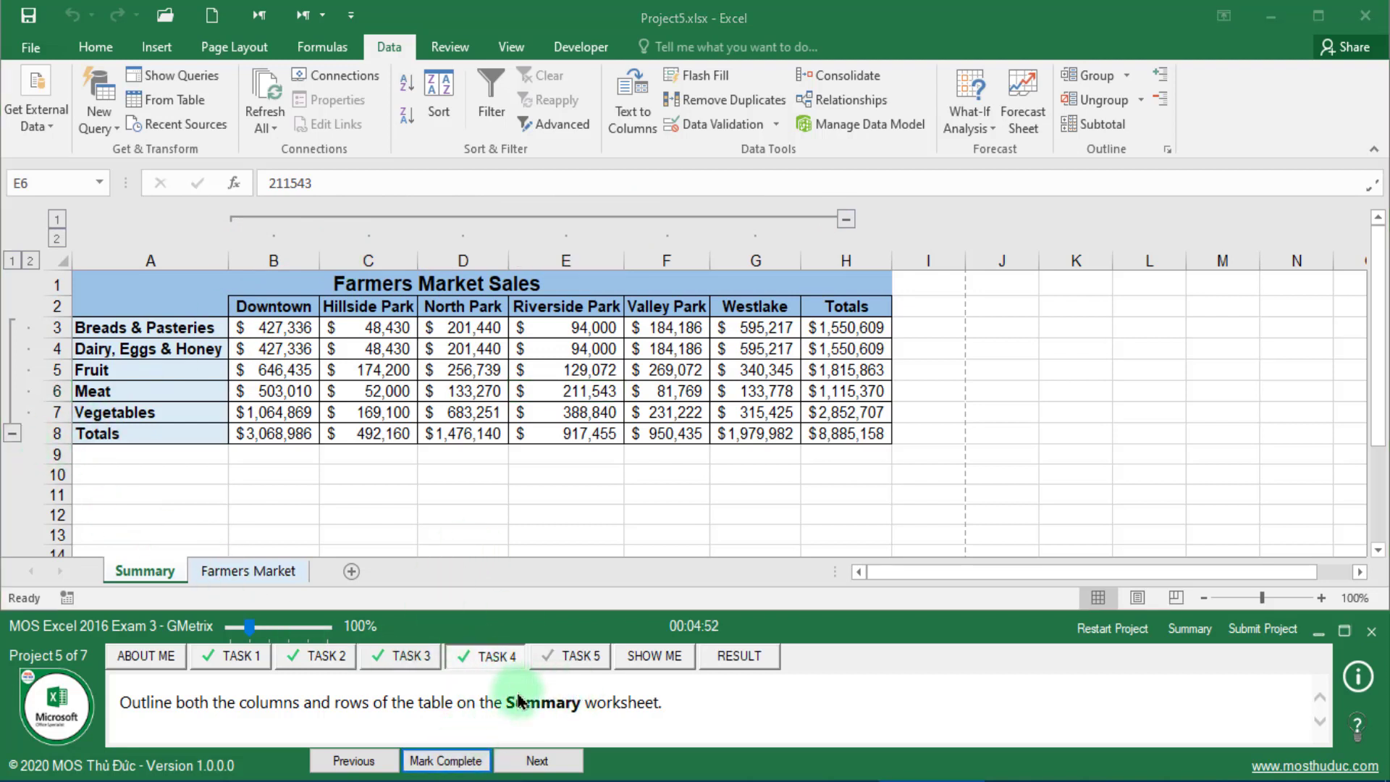
click(542, 760)
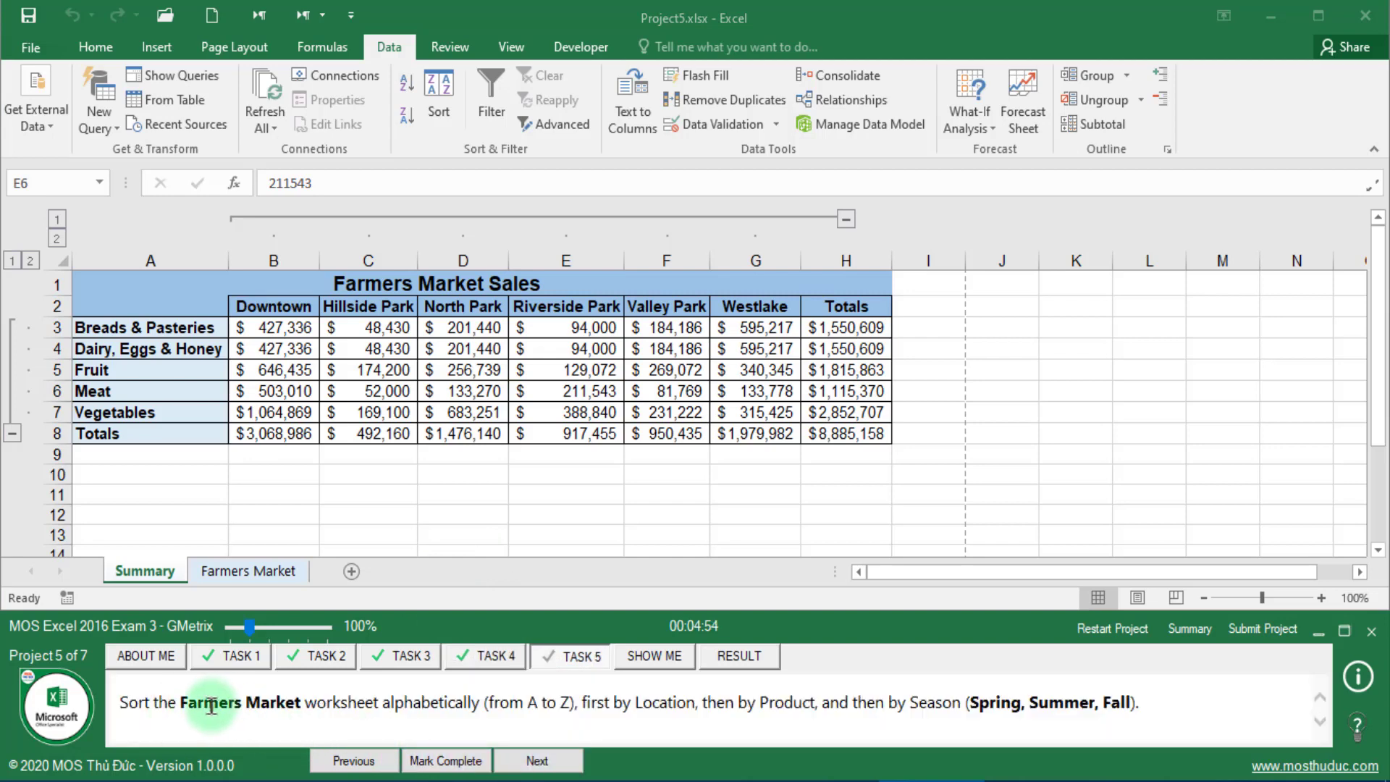
click(259, 576)
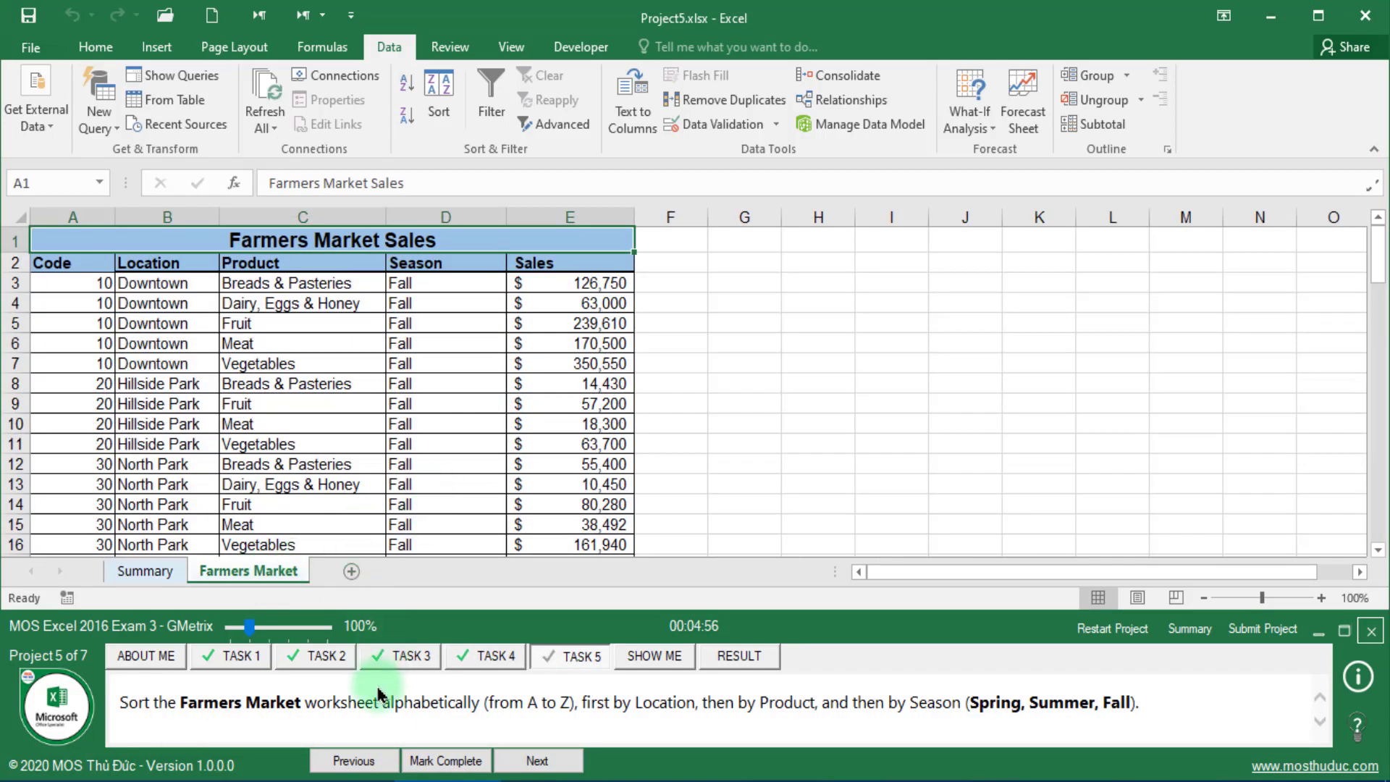
drag(316, 703, 481, 703)
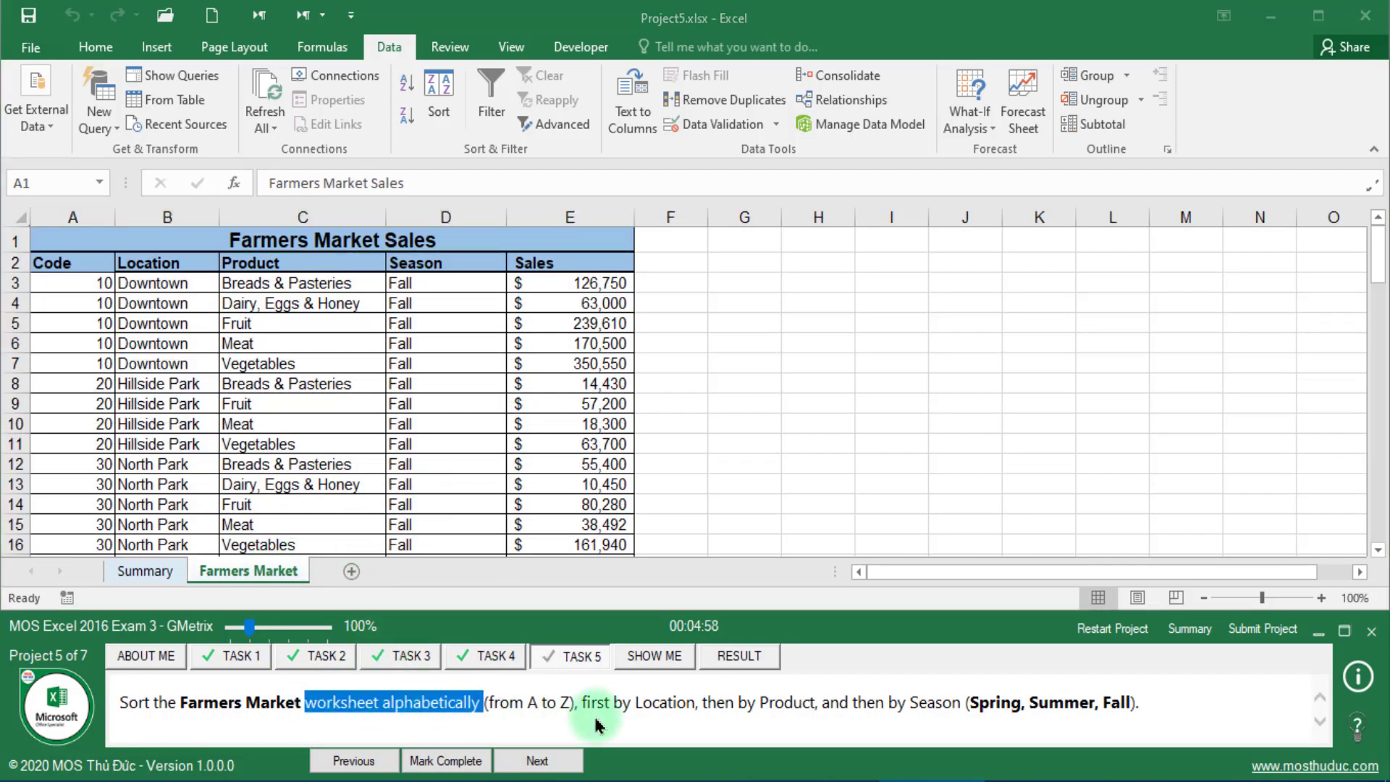
double_click(652, 701)
double_click(787, 702)
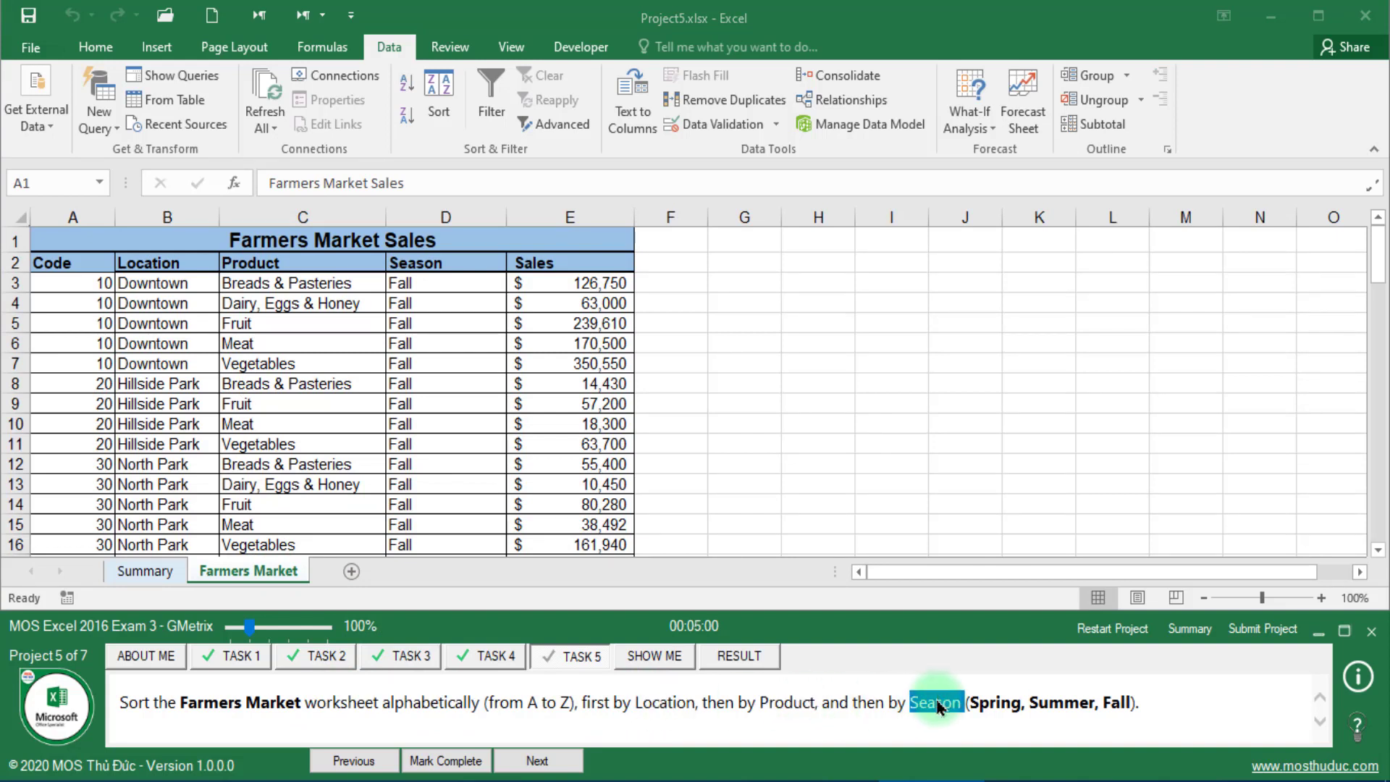
Step: Select a cell inside the Farmers Market sales table
click(449, 281)
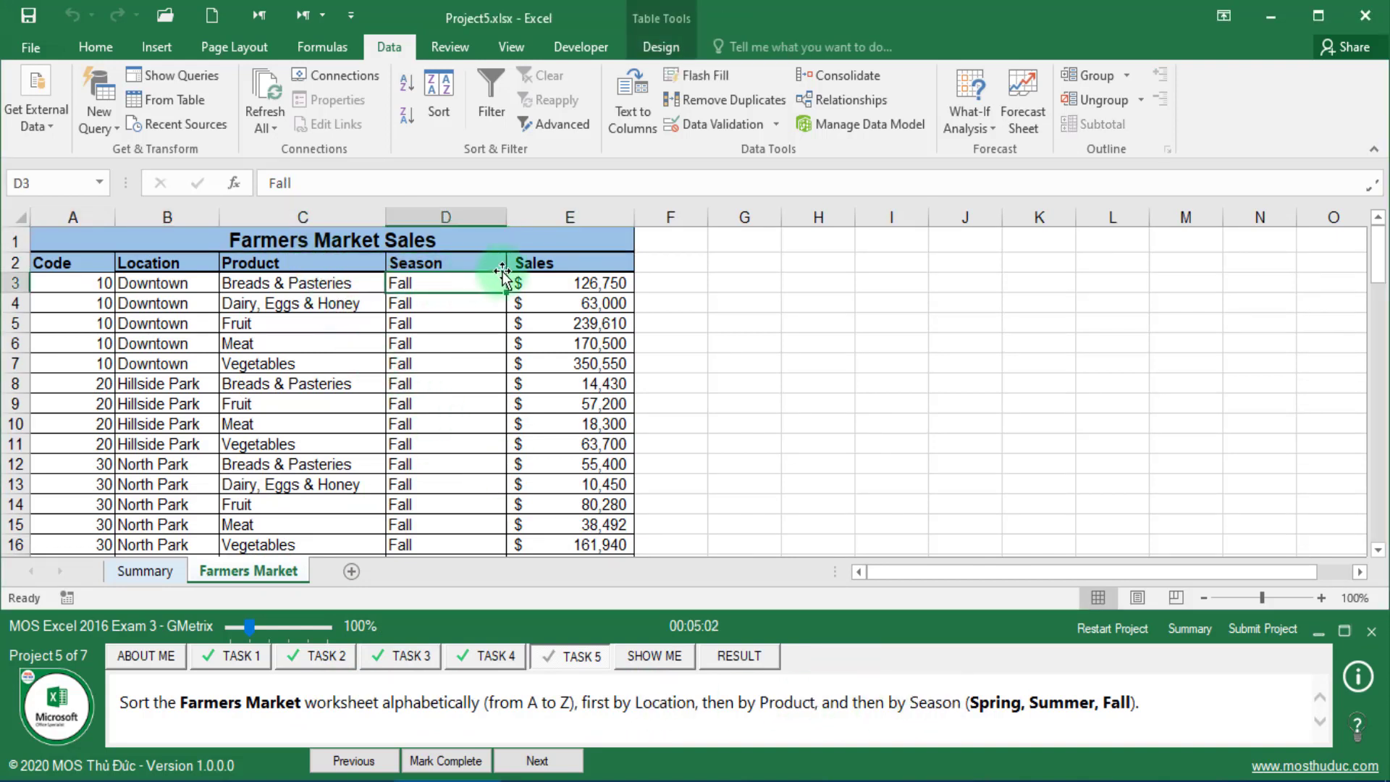
click(435, 268)
click(340, 264)
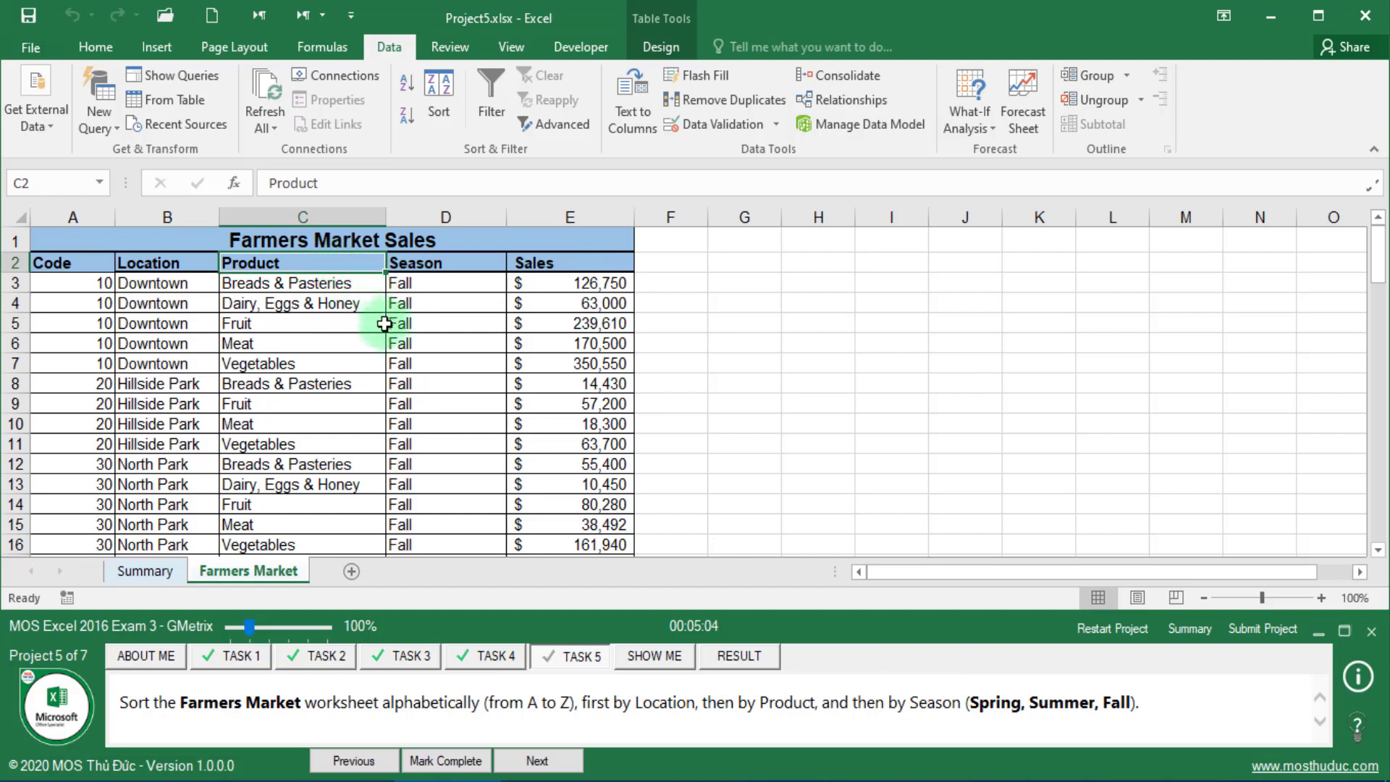
click(441, 270)
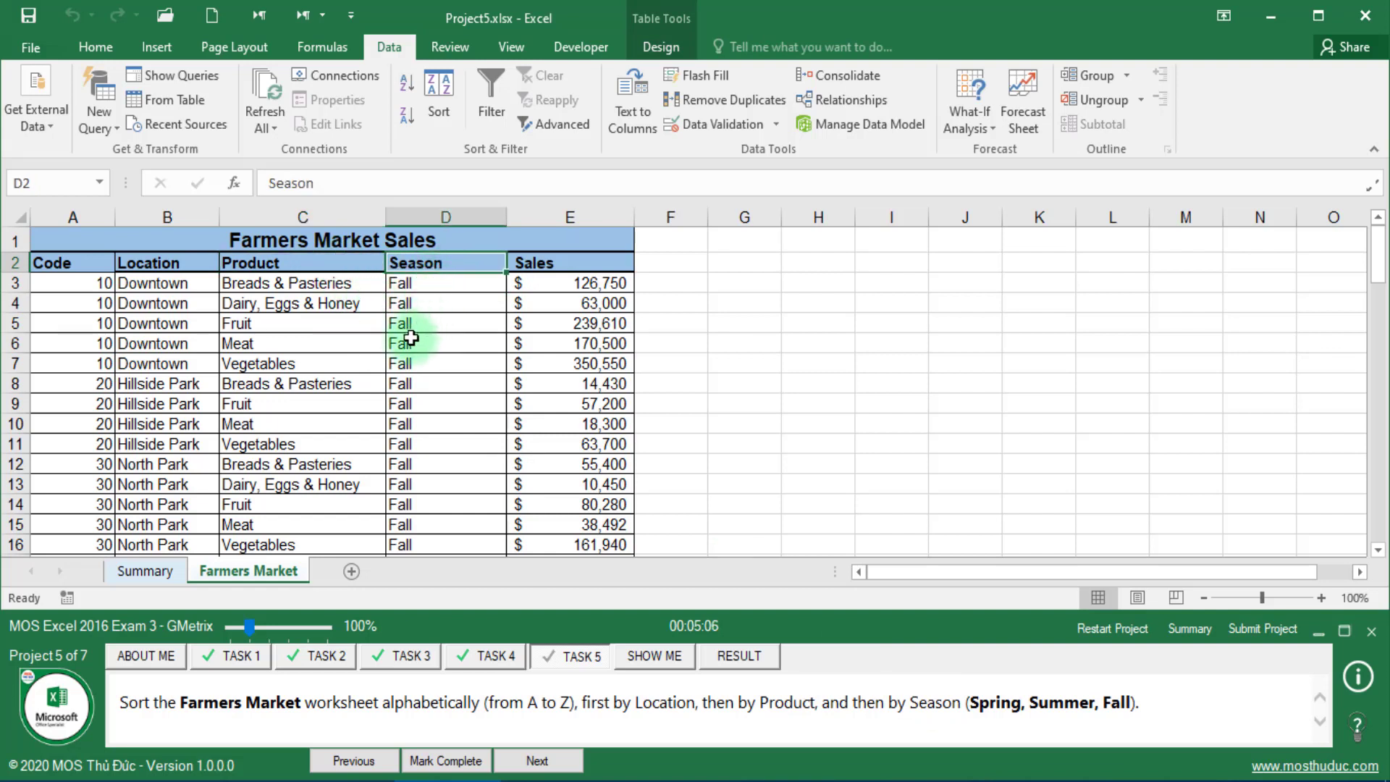
click(190, 293)
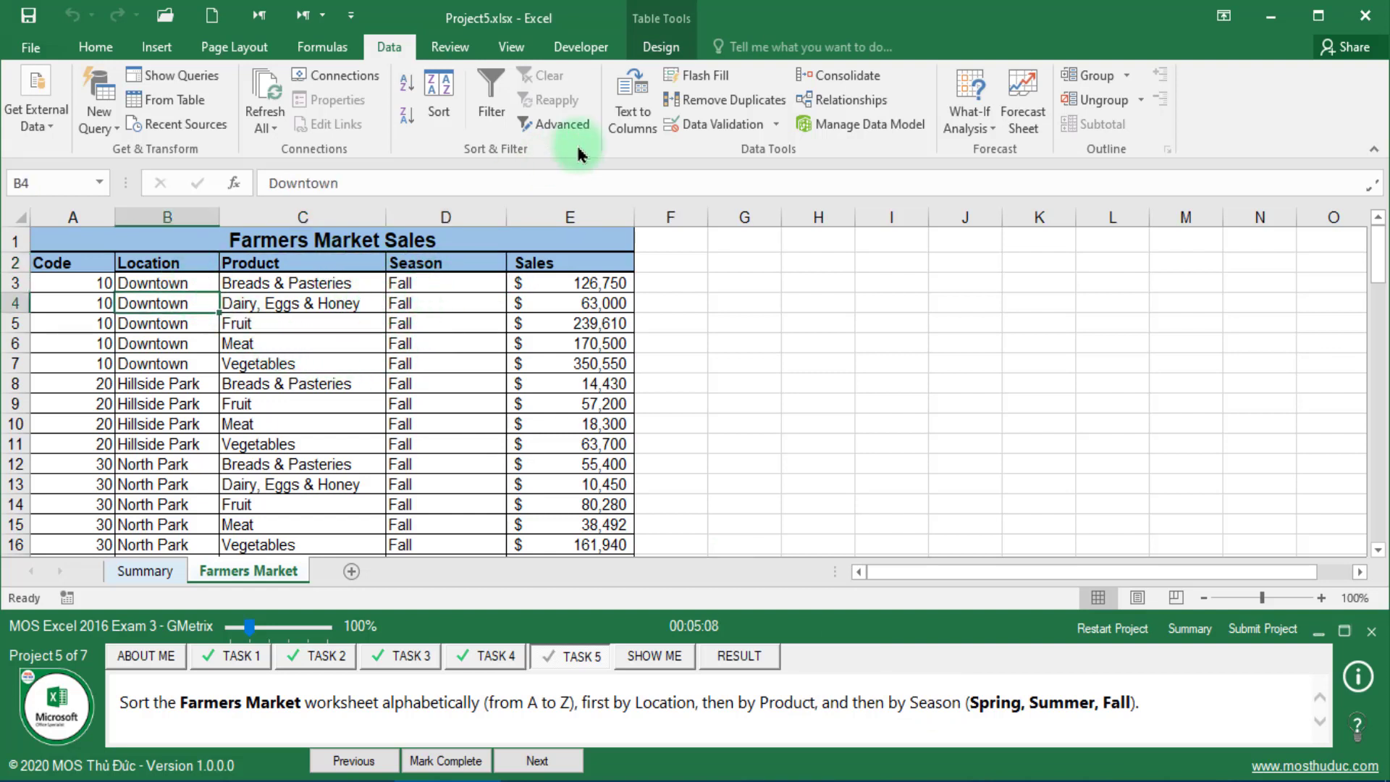
Step: Add three sort levels: Location, then Product, then Season
click(439, 98)
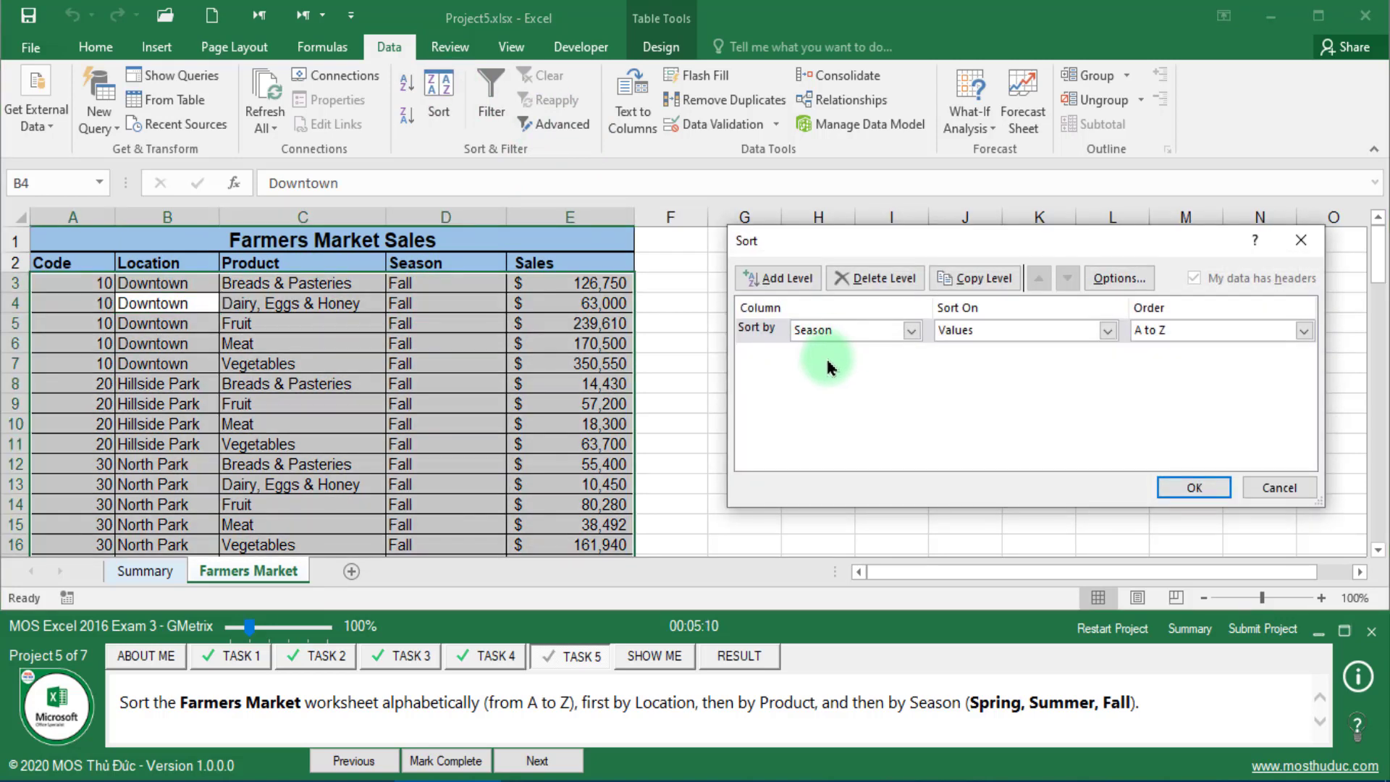
click(910, 330)
click(891, 364)
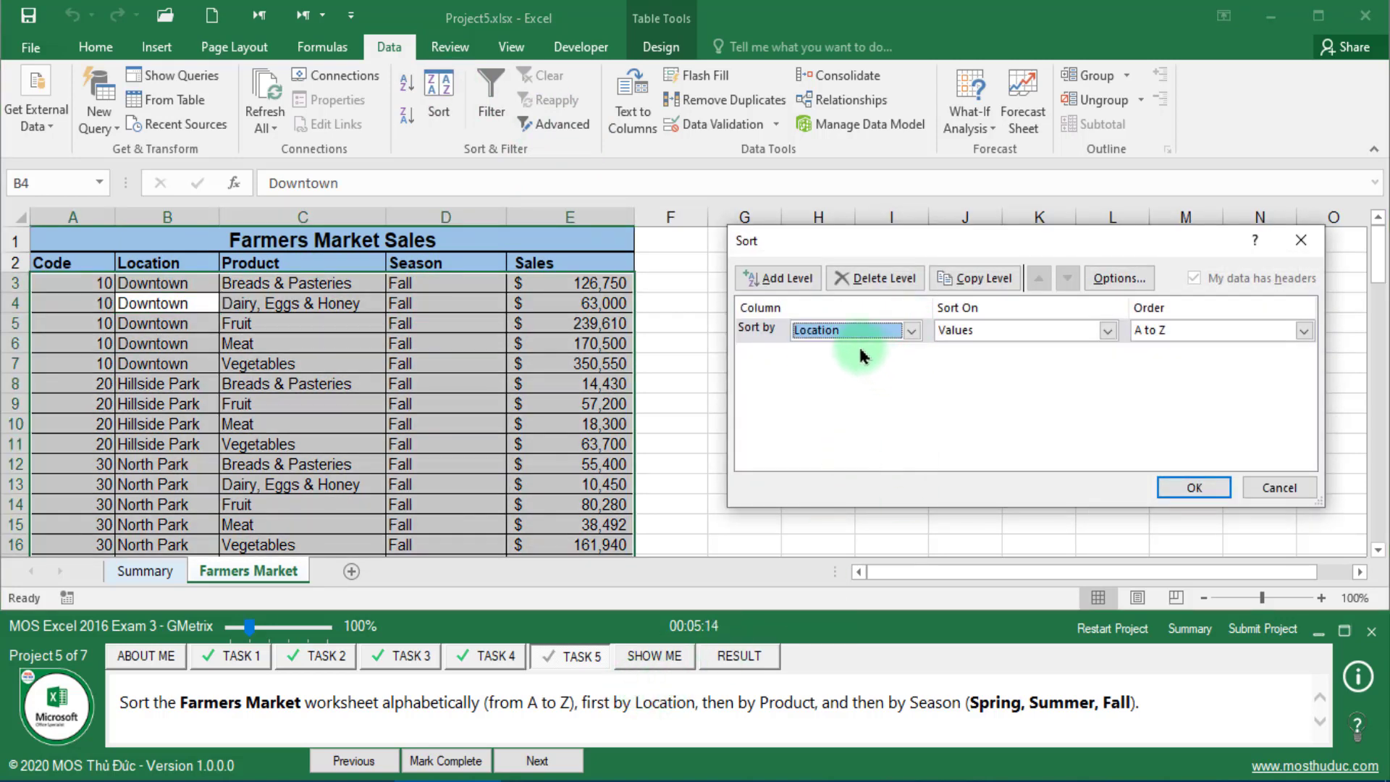
click(782, 278)
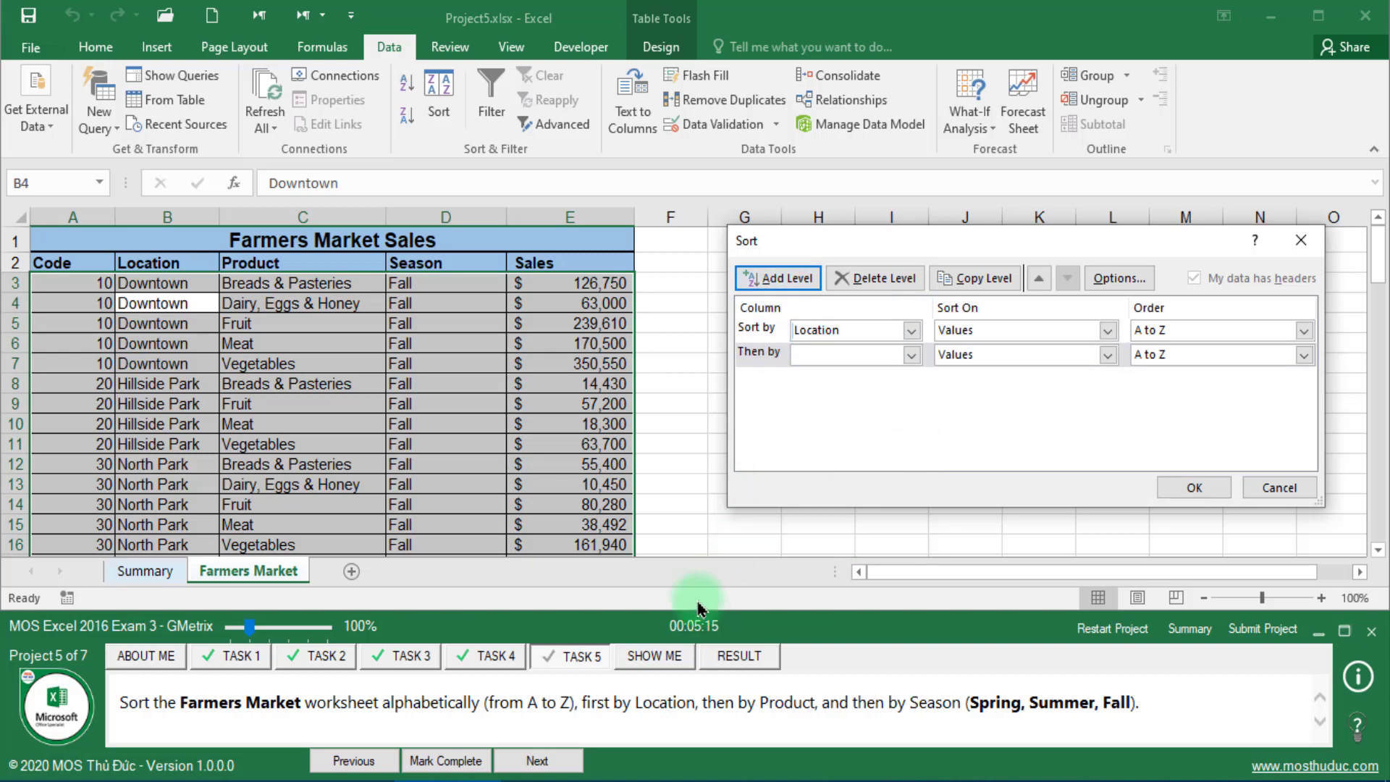
click(911, 355)
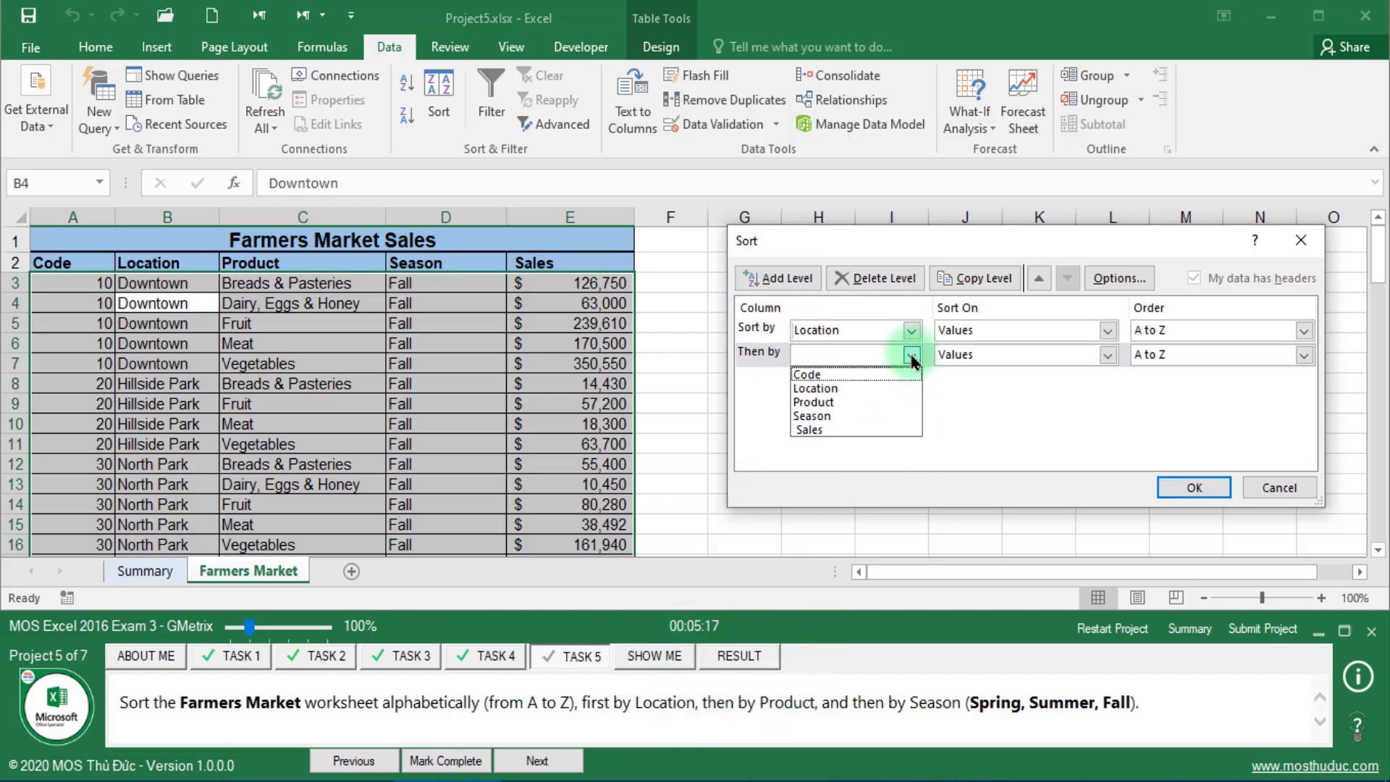
click(881, 403)
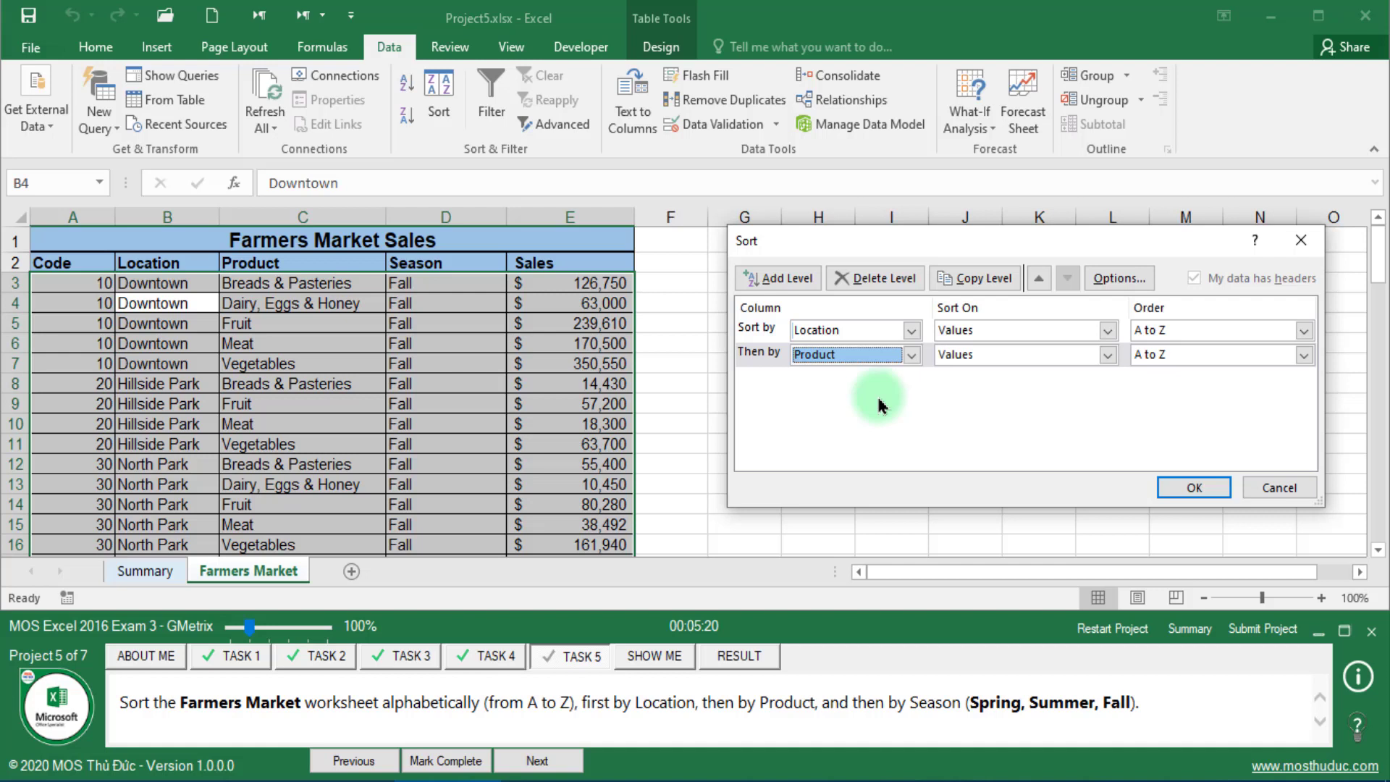
click(785, 278)
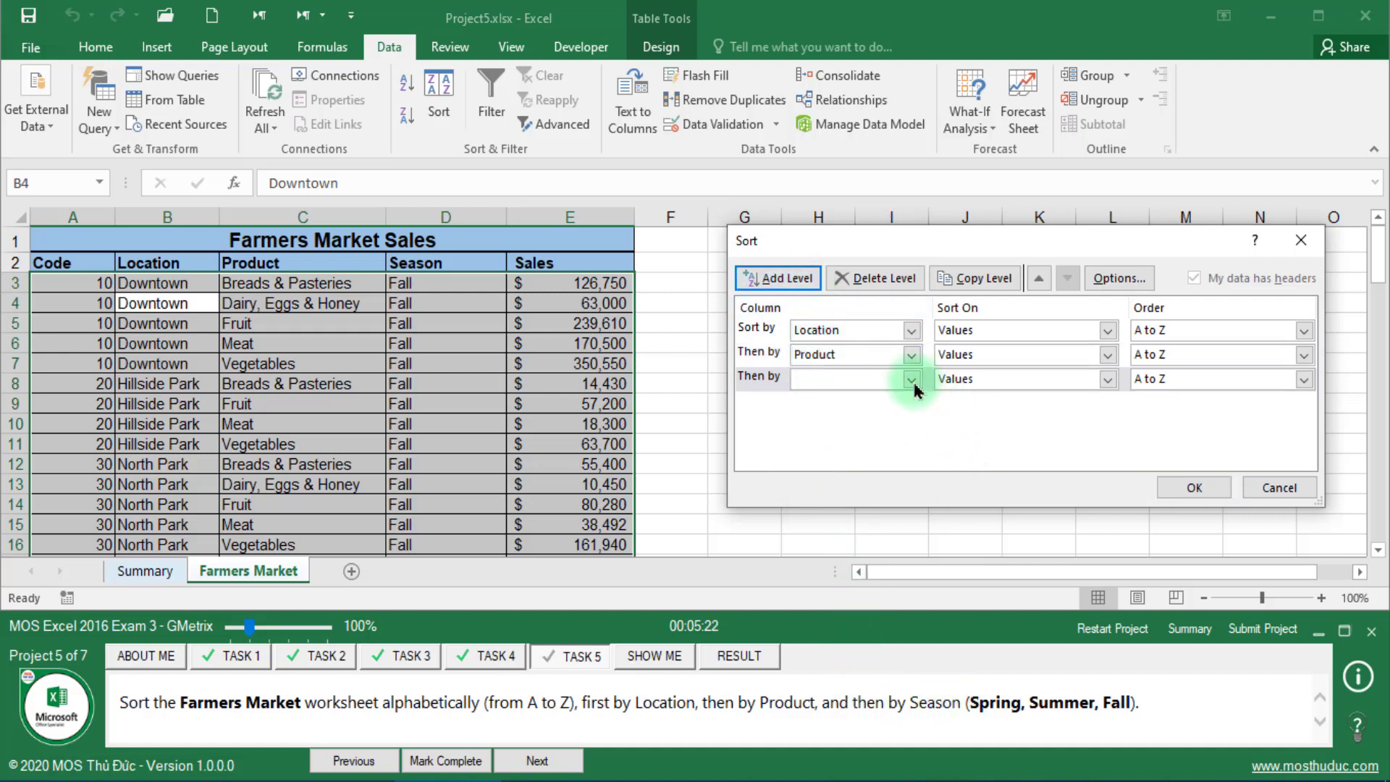
click(911, 379)
click(811, 440)
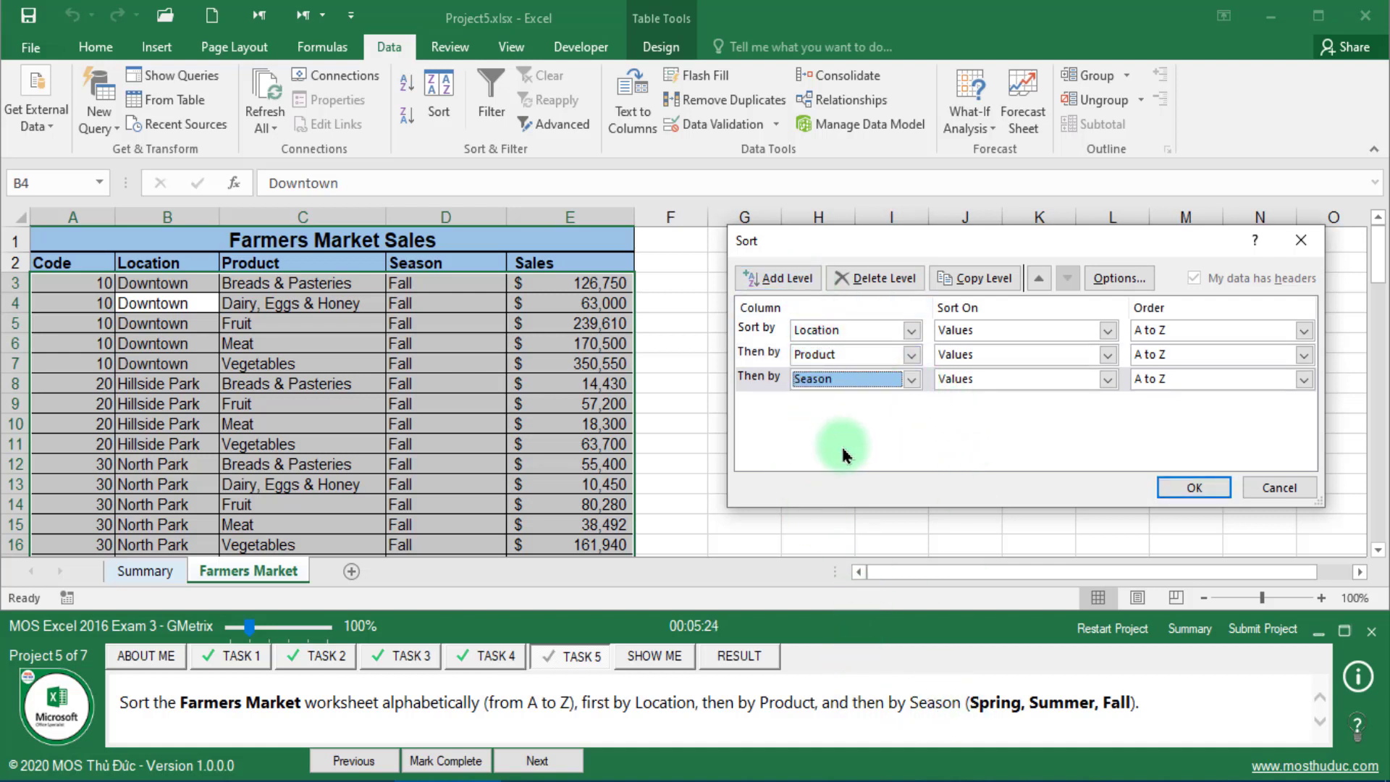
Step: Enter Spring, Summer, Fall as a new custom list for the Season order
drag(969, 703, 1101, 705)
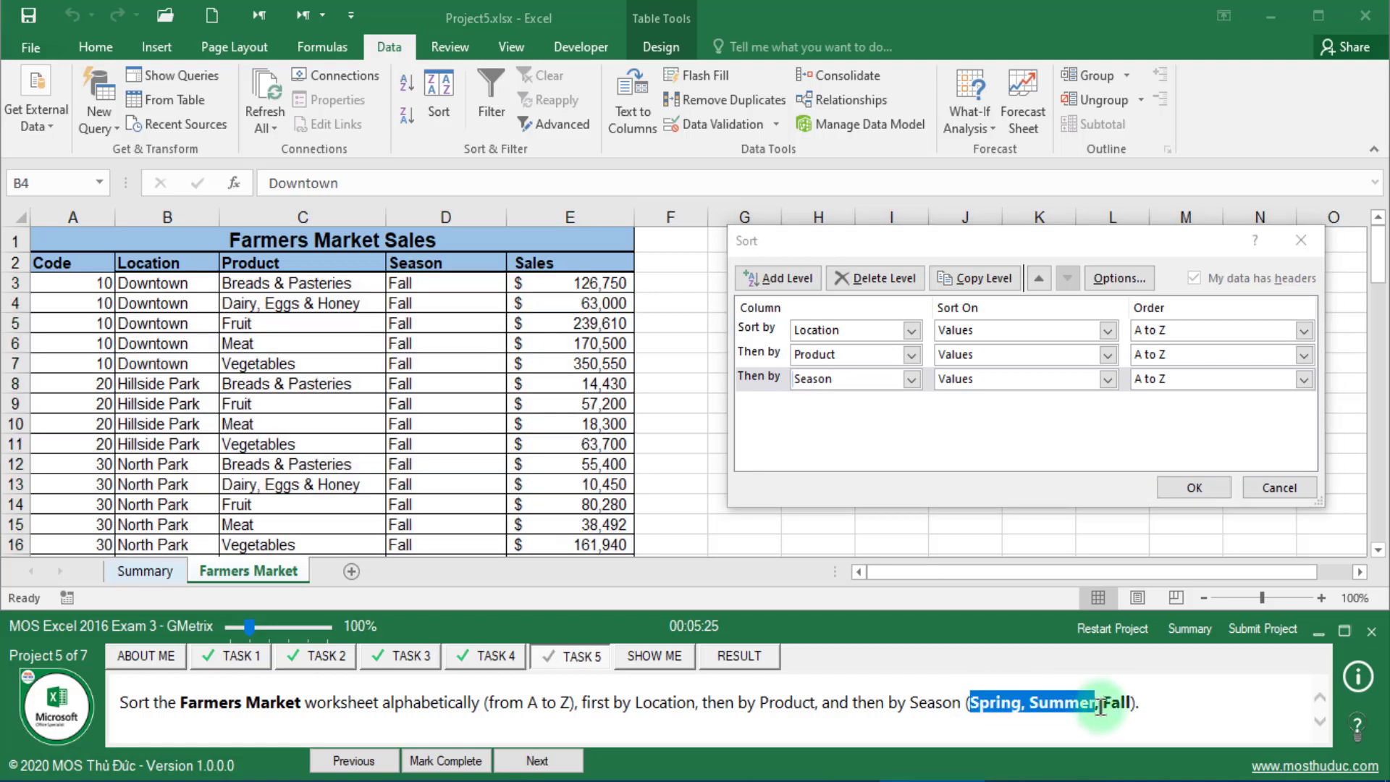
click(1166, 378)
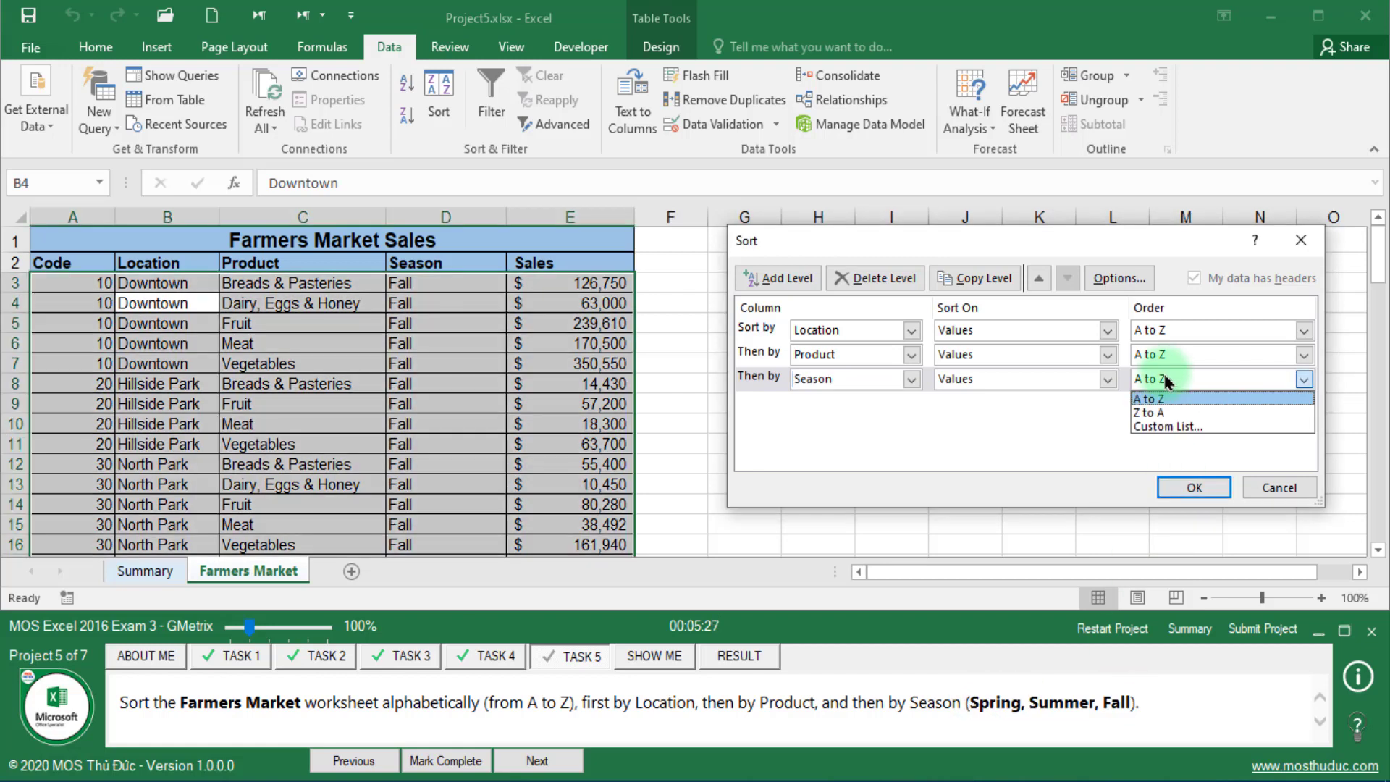
click(1195, 427)
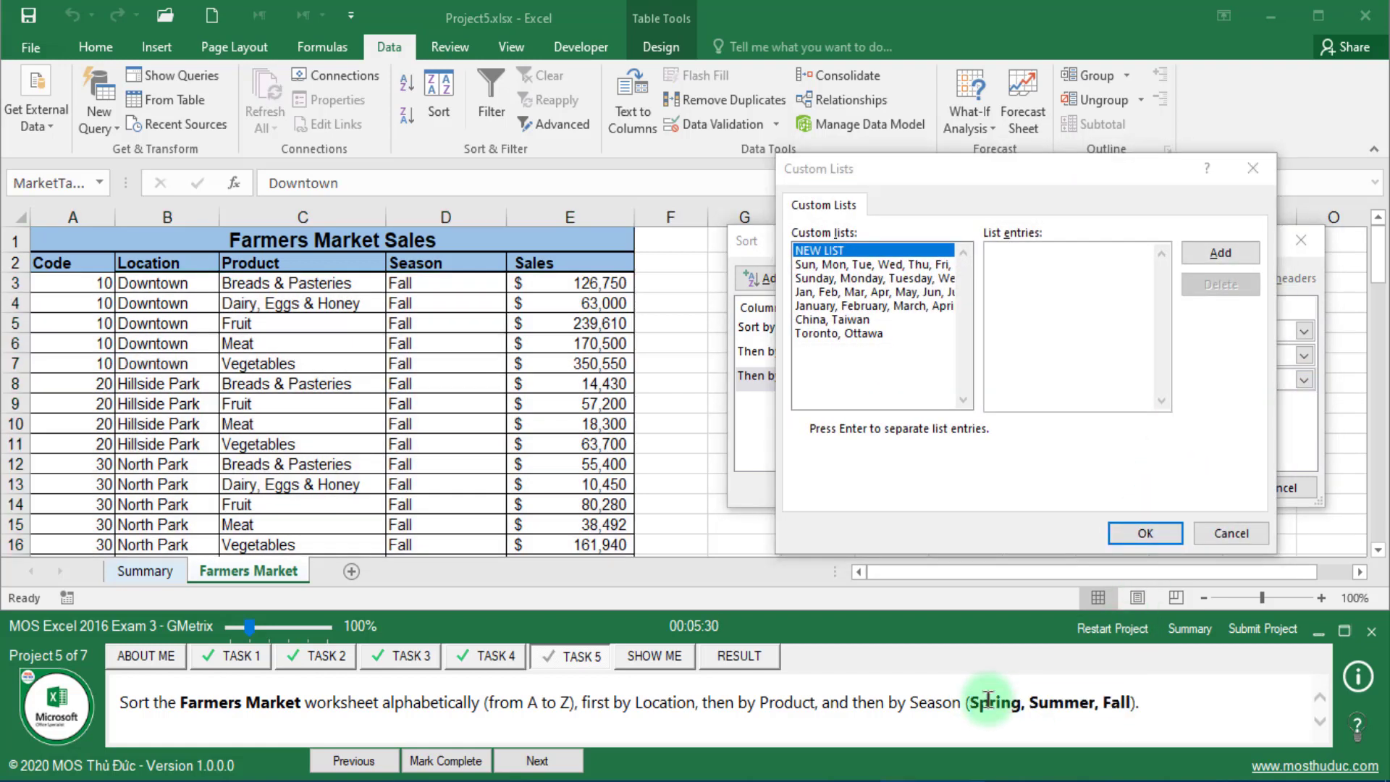
click(1077, 283)
text(Spring)
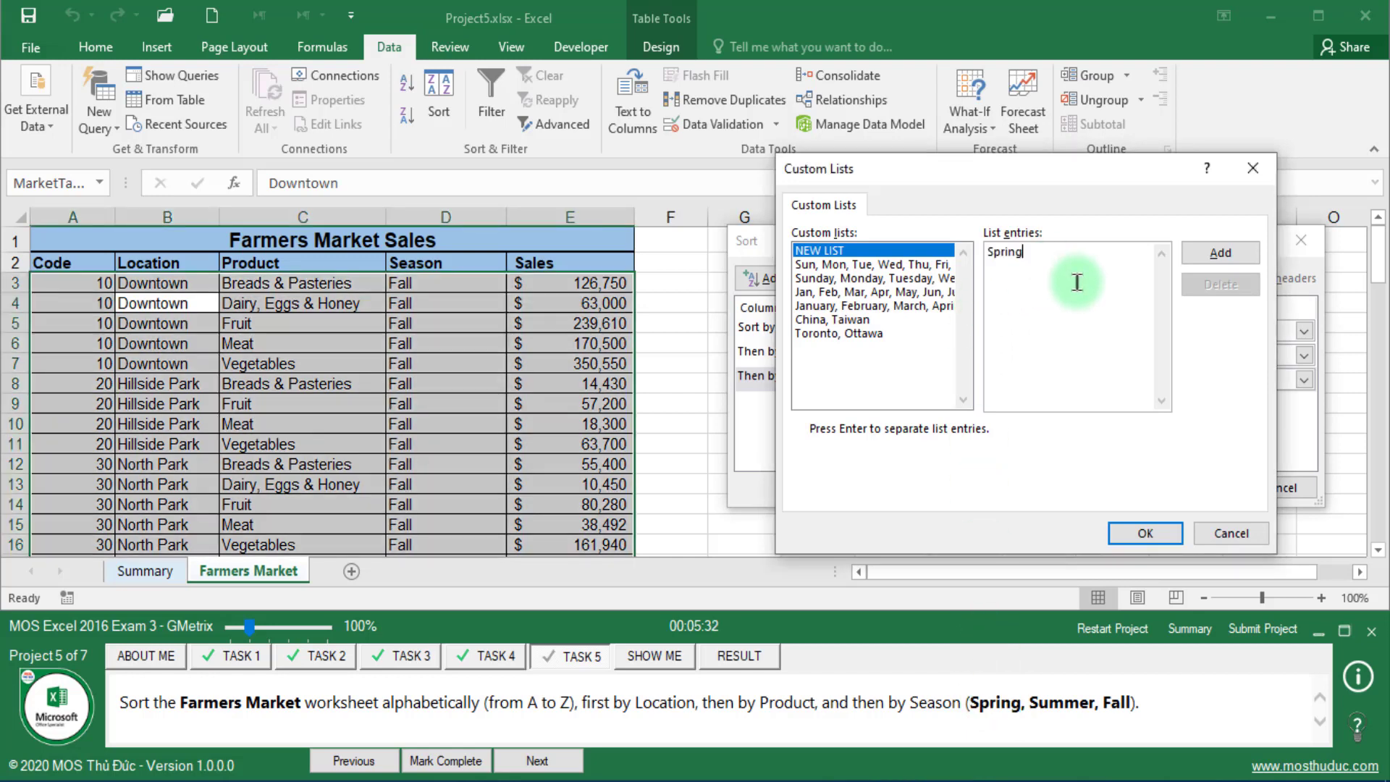
double_click(1072, 699)
key(ctrl+c)
click(1036, 275)
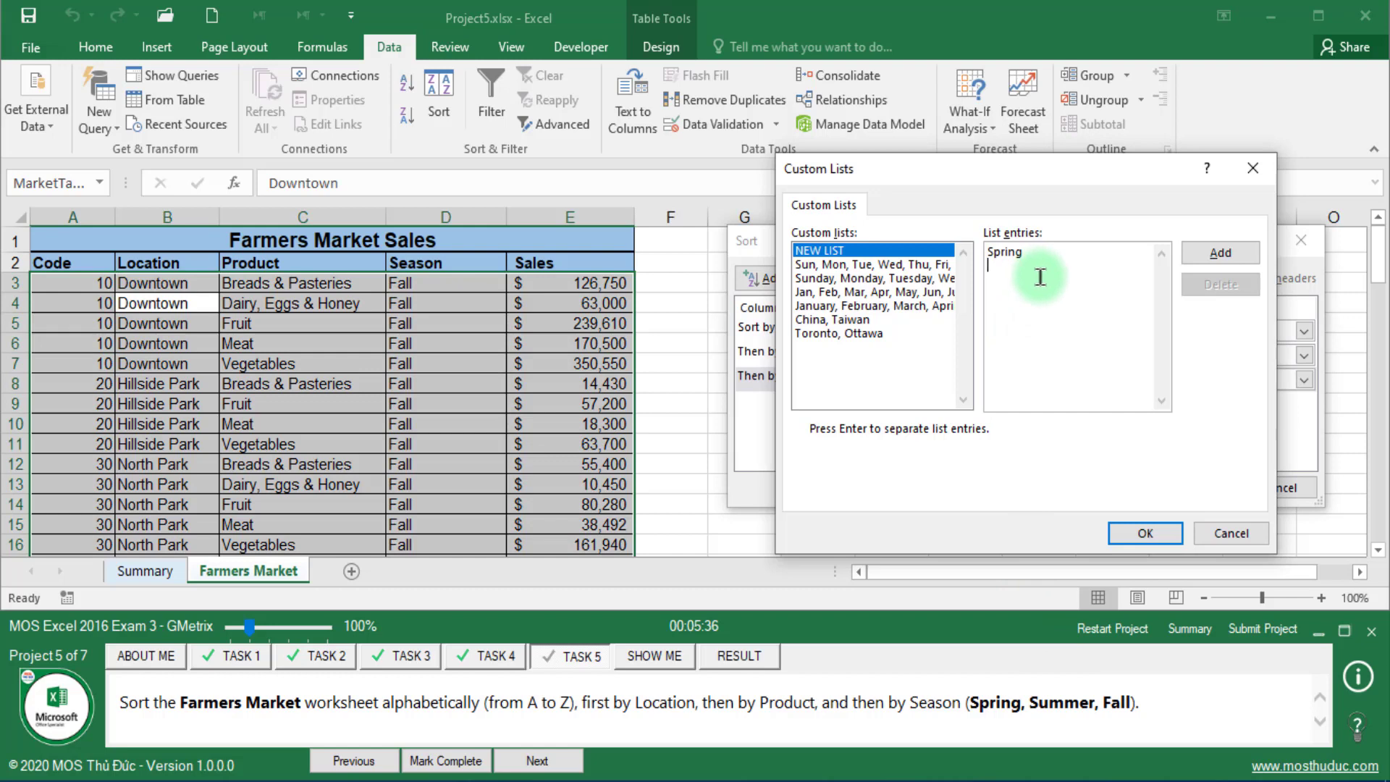
key(ctrl+v)
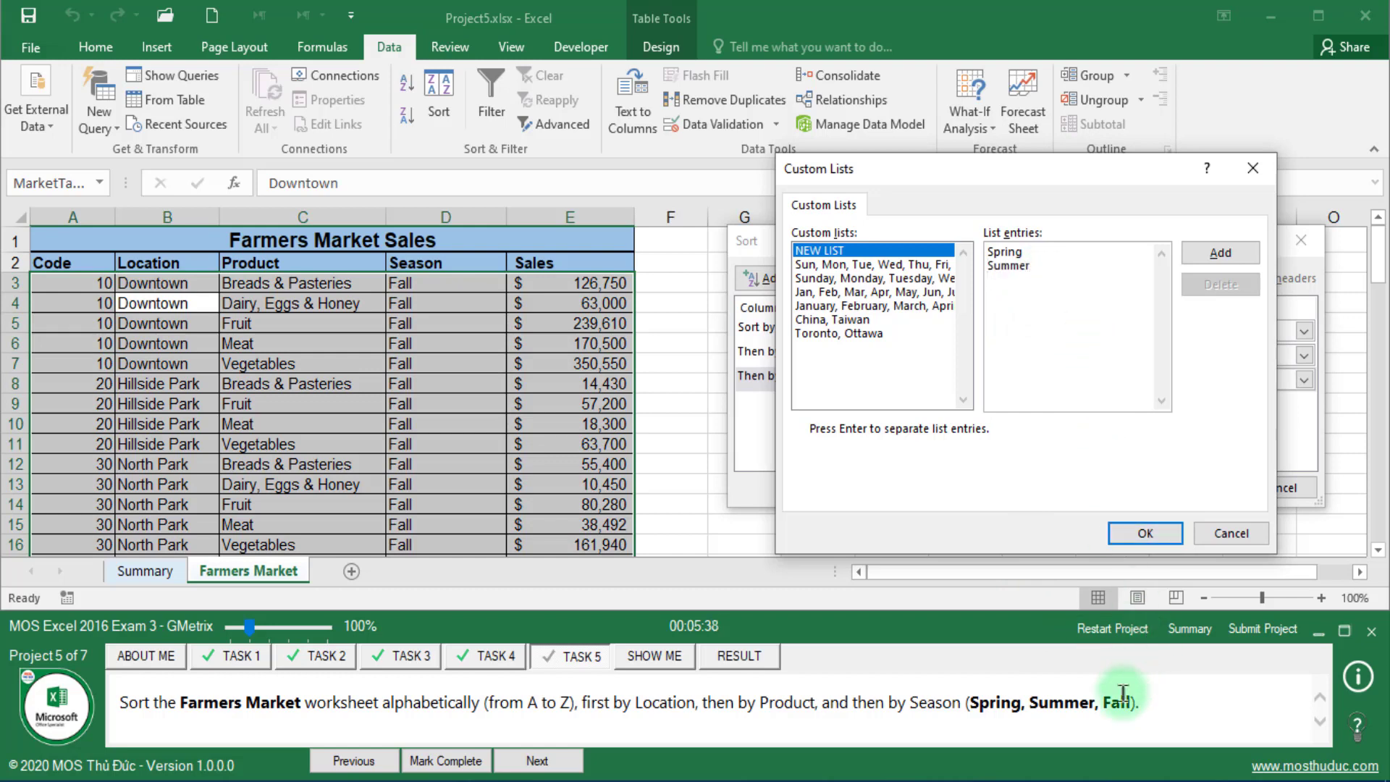
double_click(1115, 702)
key(ctrl+c)
click(1050, 304)
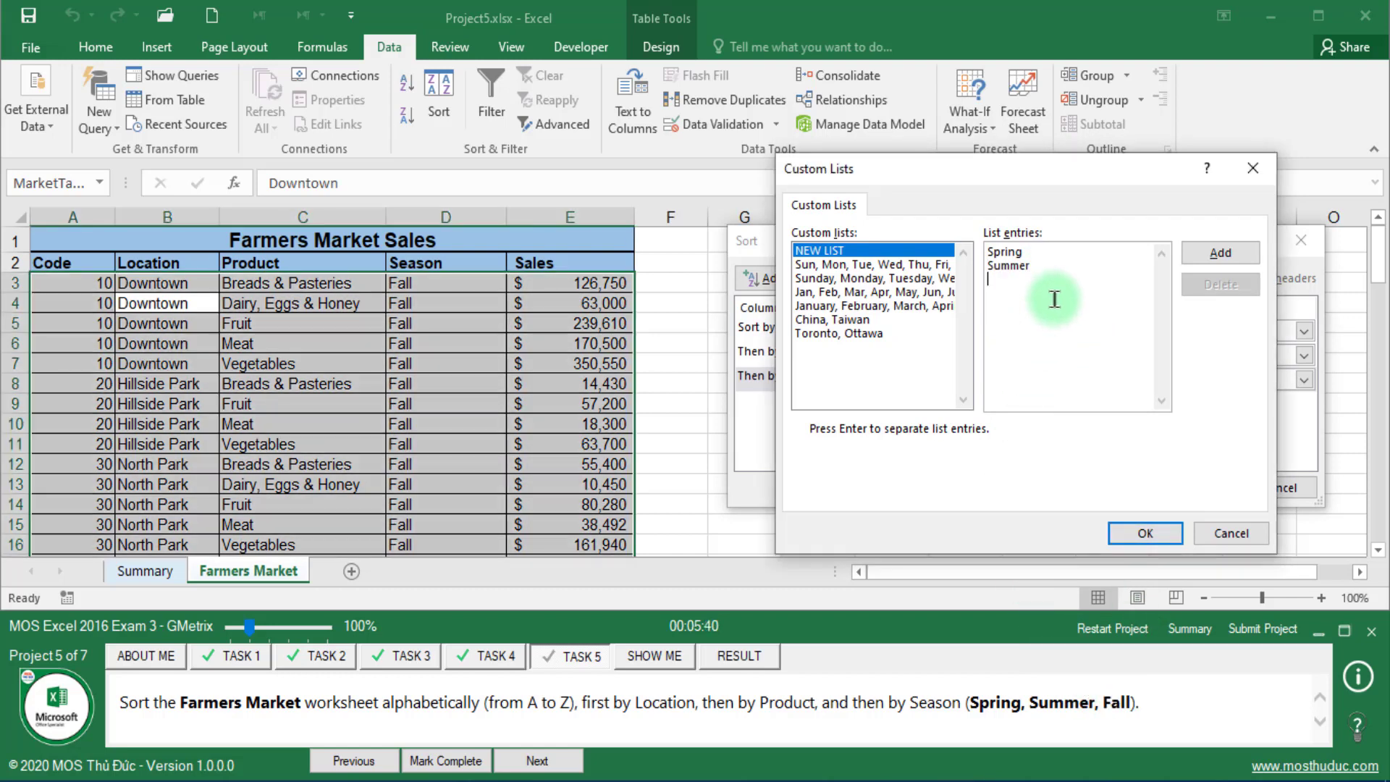
key(Return)
key(ctrl+v)
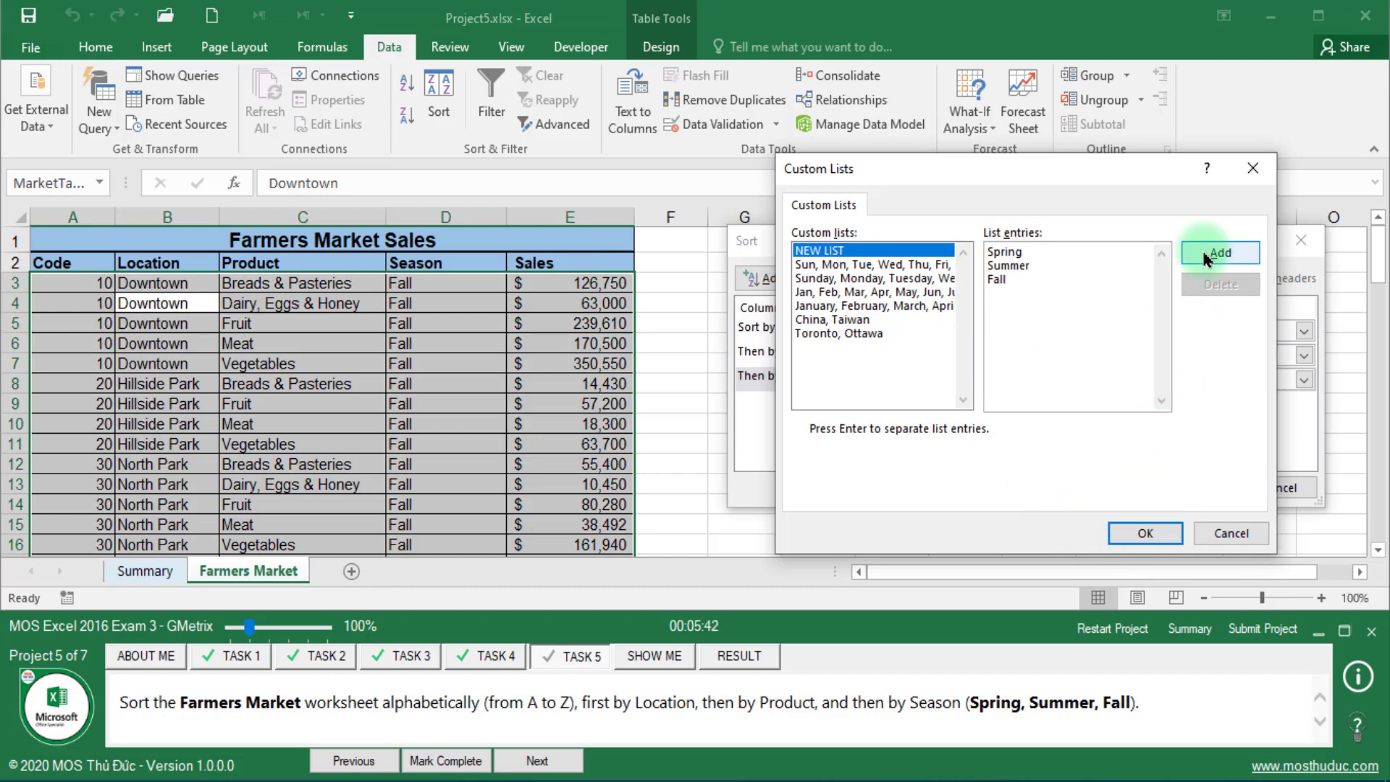
Step: Save the Spring, Summer, Fall list, use it for Season, and apply the sort
click(1220, 253)
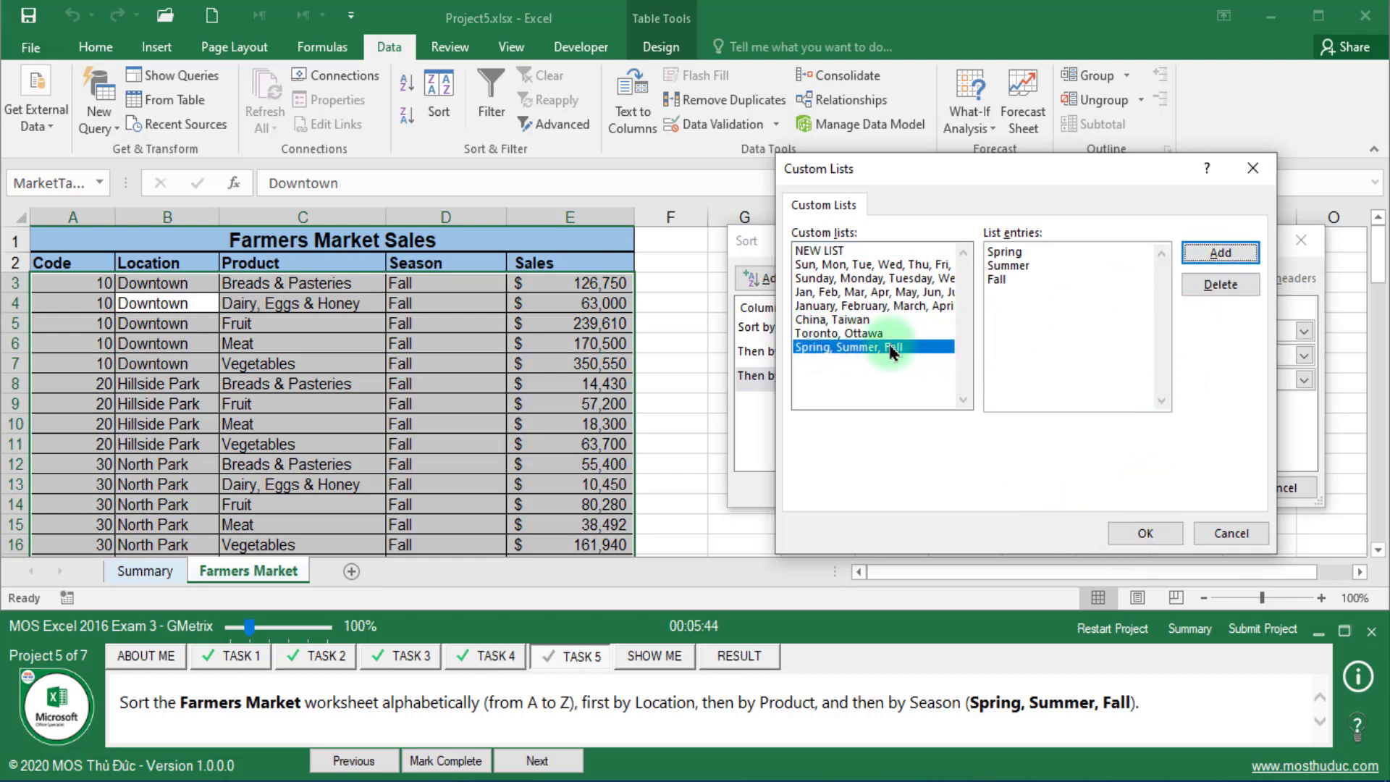
click(1138, 533)
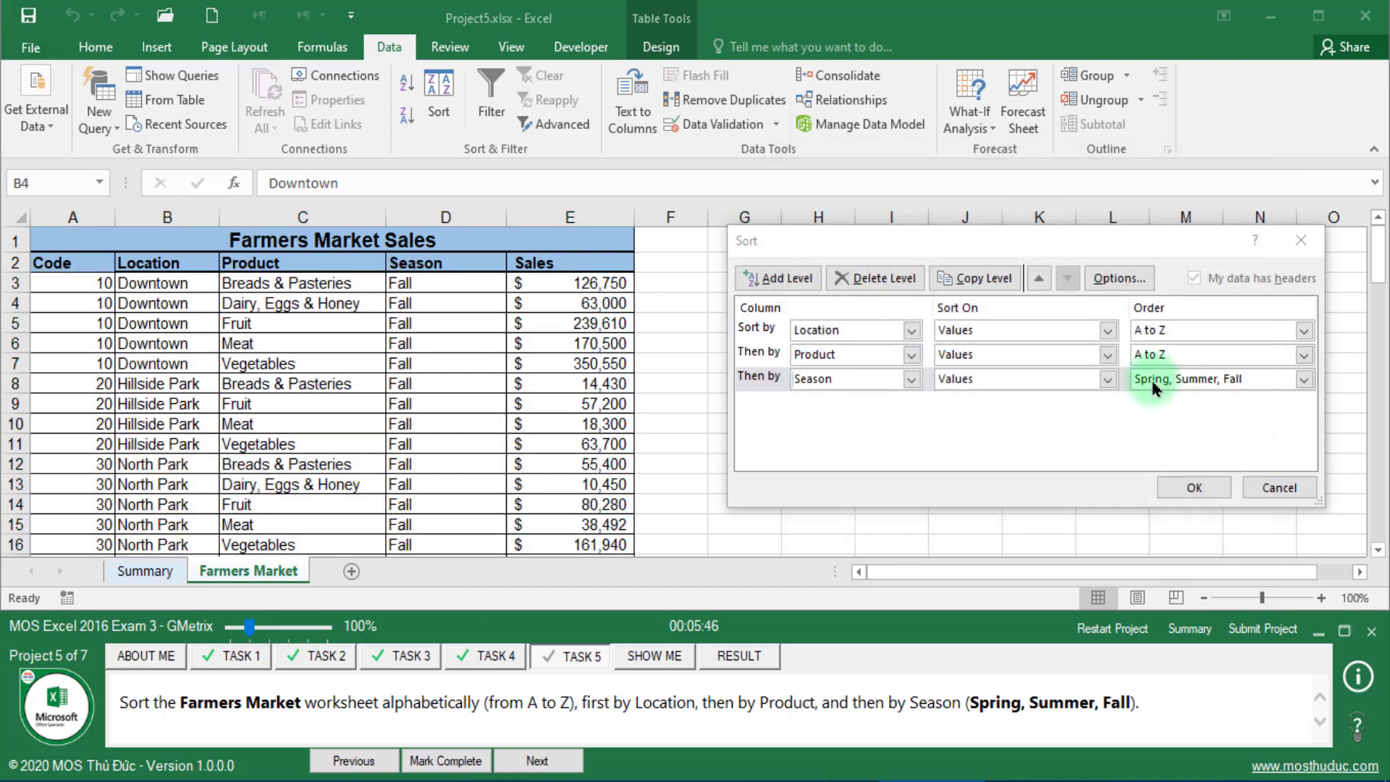
click(1194, 488)
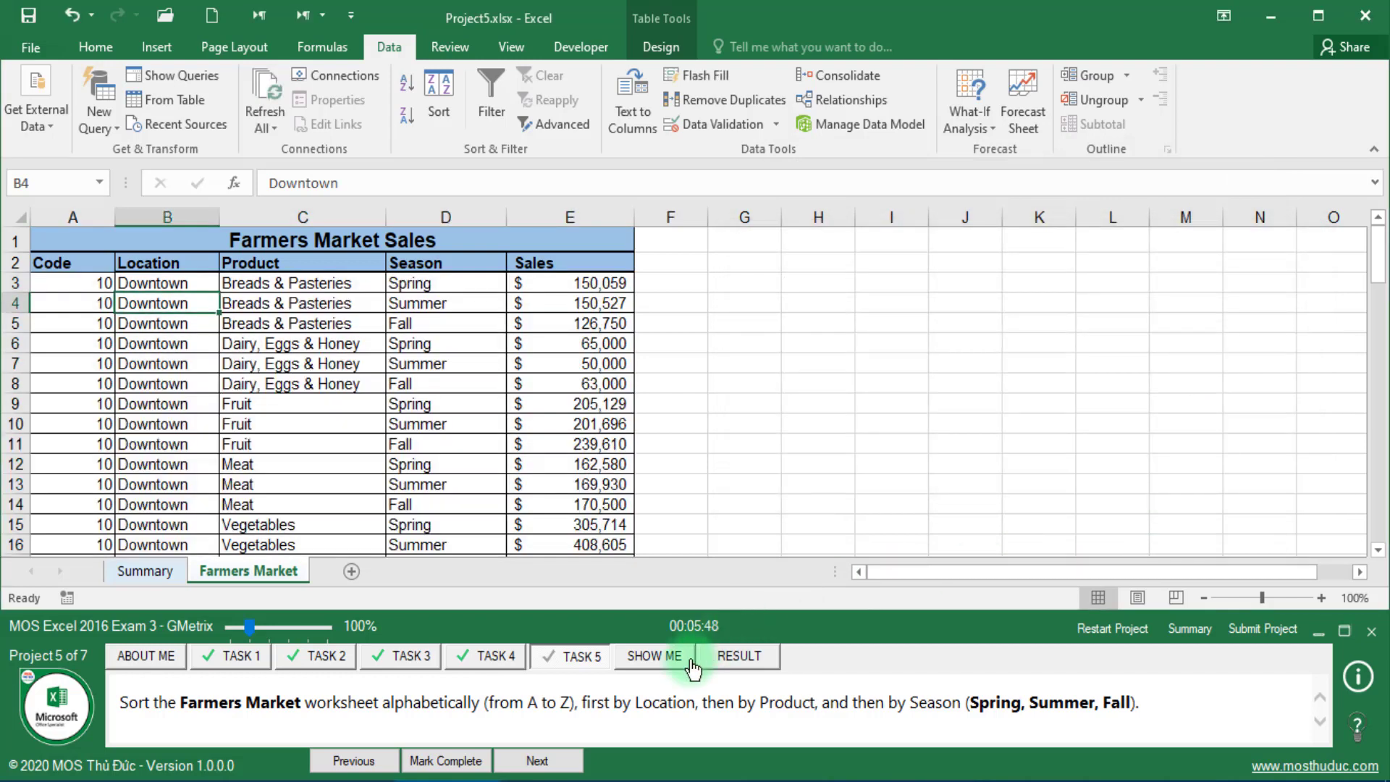
Step: Mark the sorting task complete, submit Project 5, and save Project5.xlsx on closing
click(442, 760)
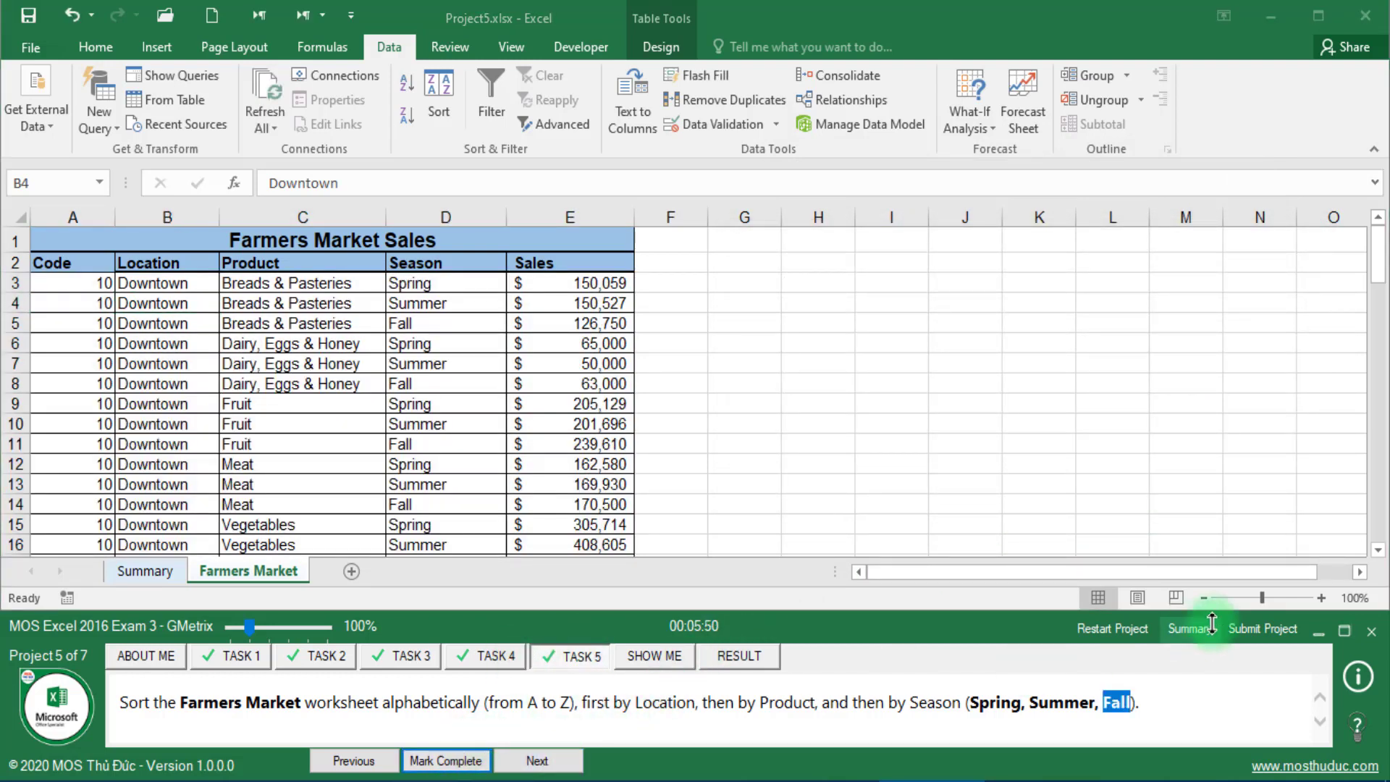
click(1256, 627)
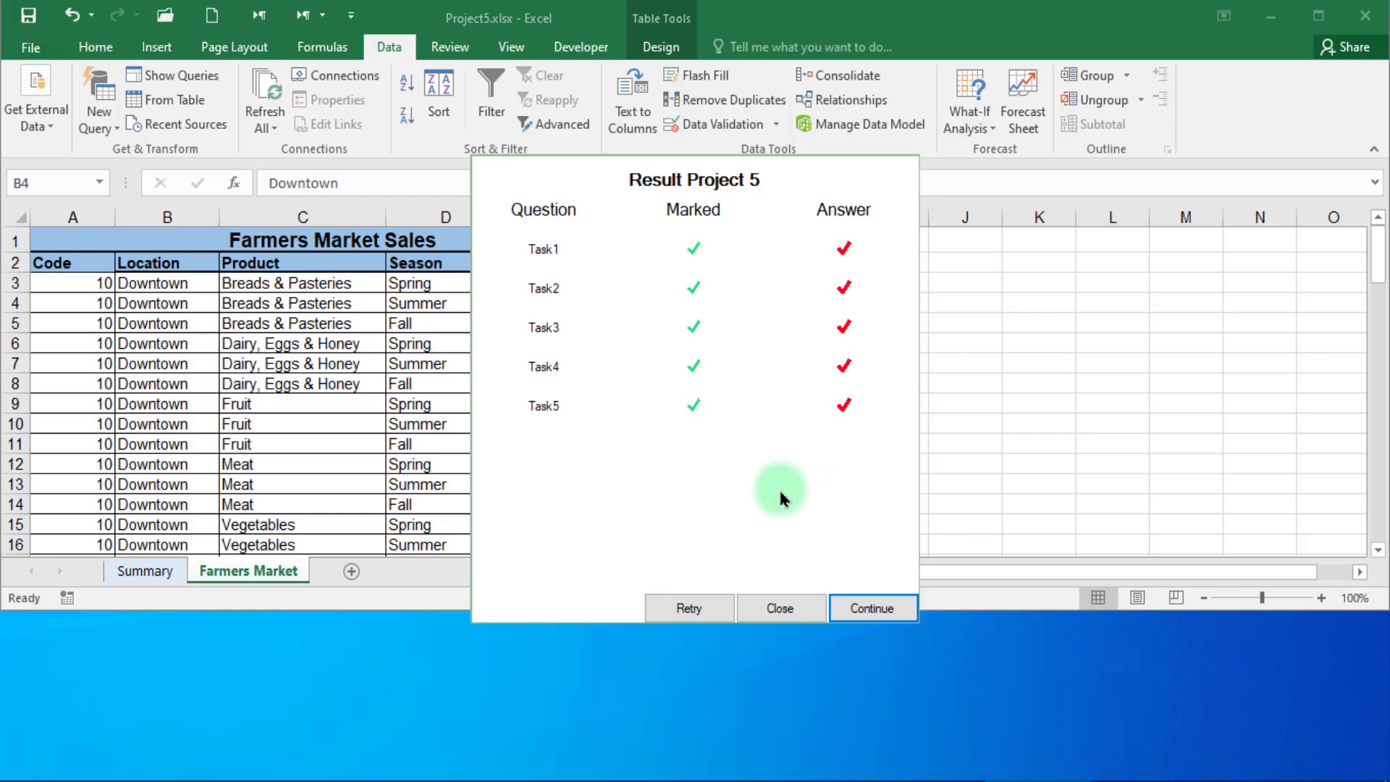
click(874, 610)
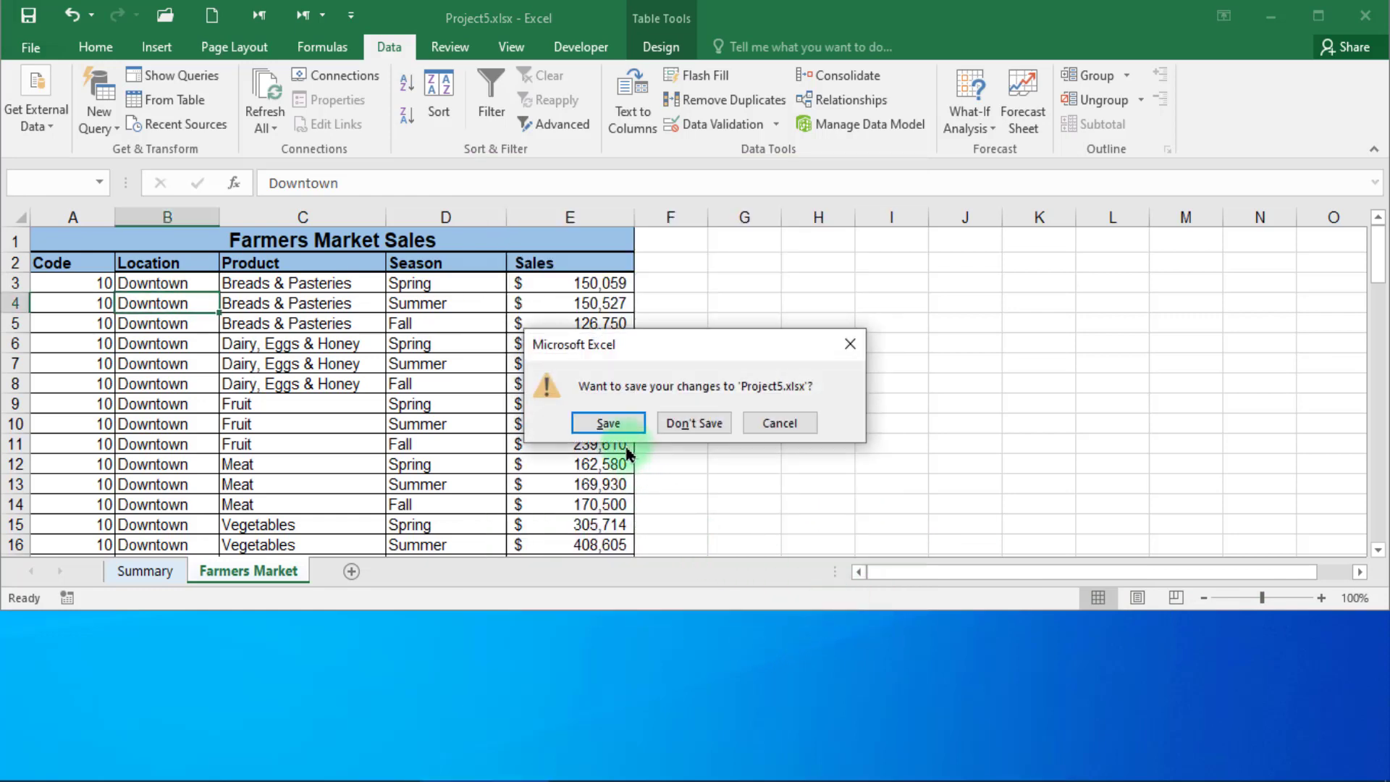
click(608, 424)
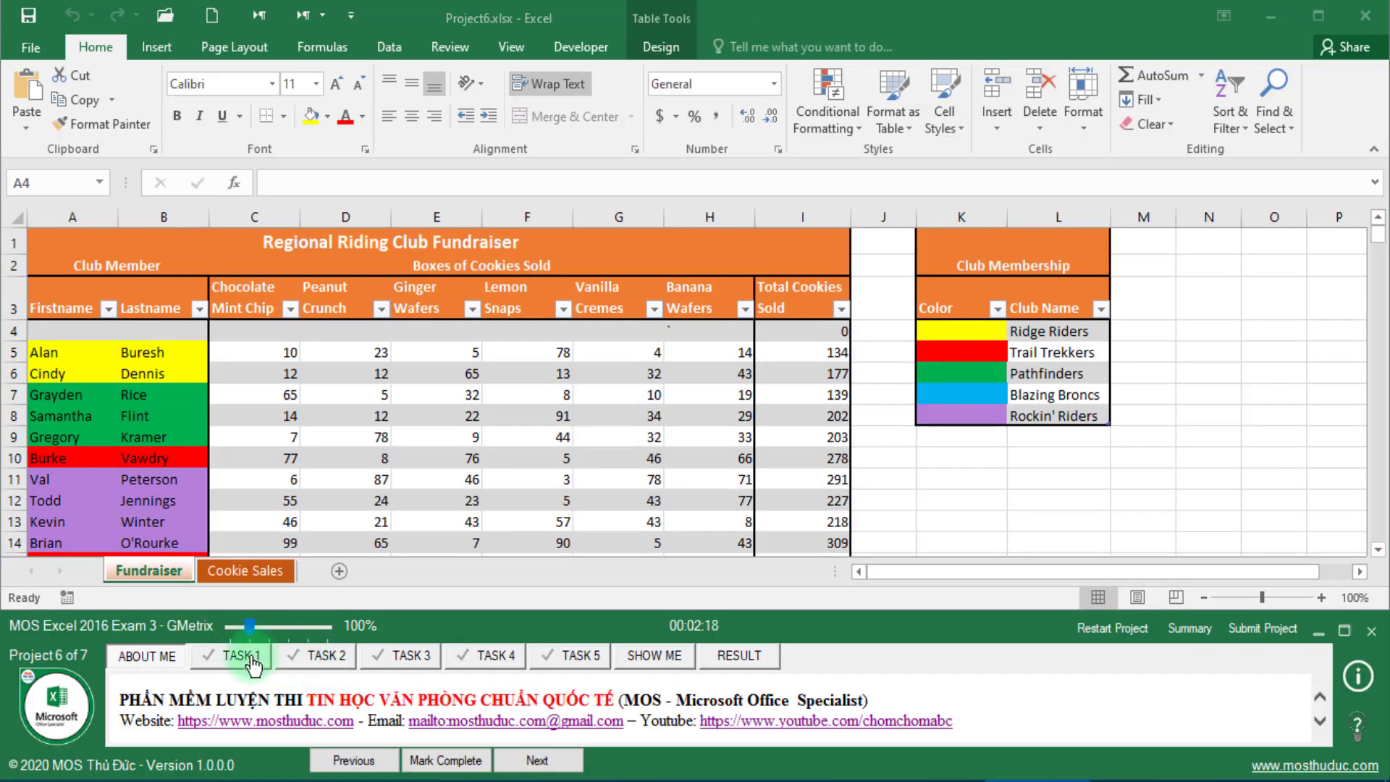
Step: Delete the empty table row A4:I4 from the Fundraiser table
click(250, 659)
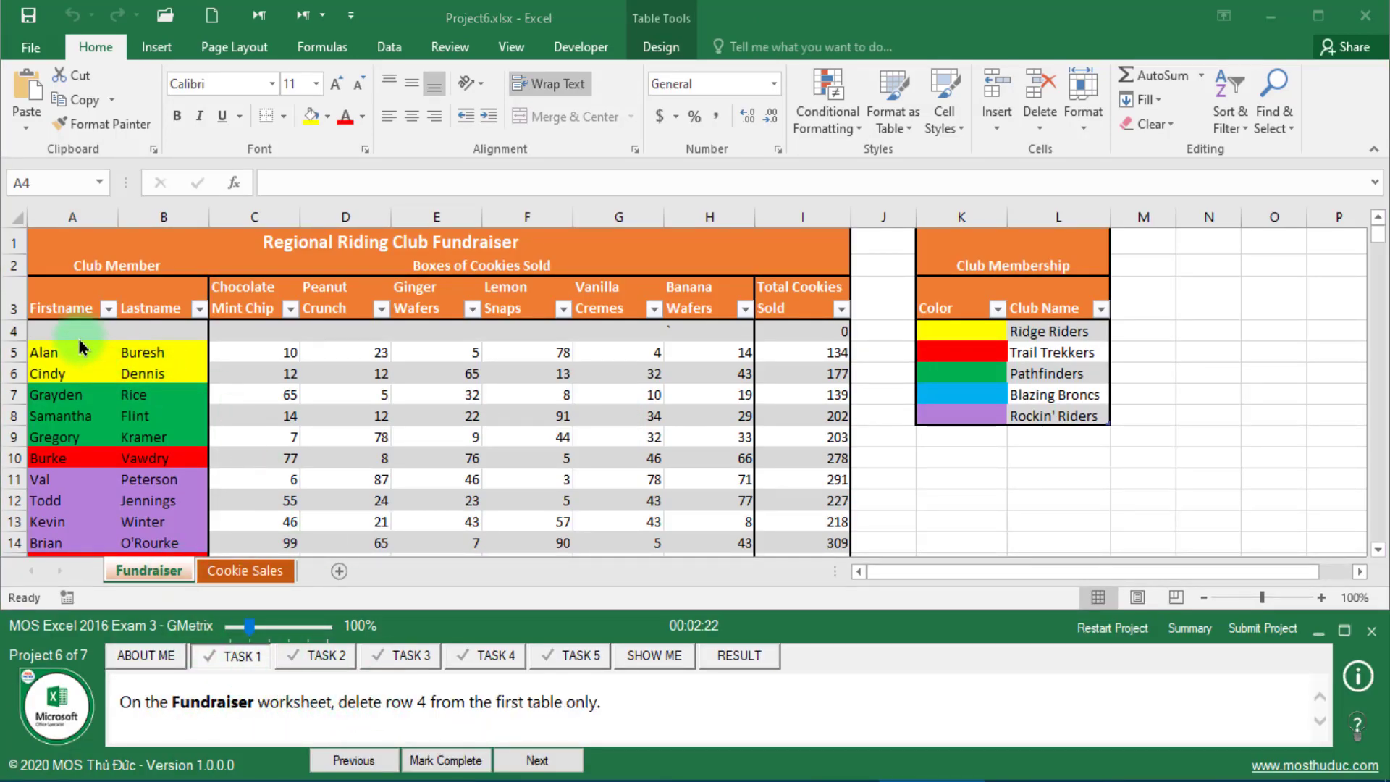
click(59, 327)
drag(59, 326, 792, 330)
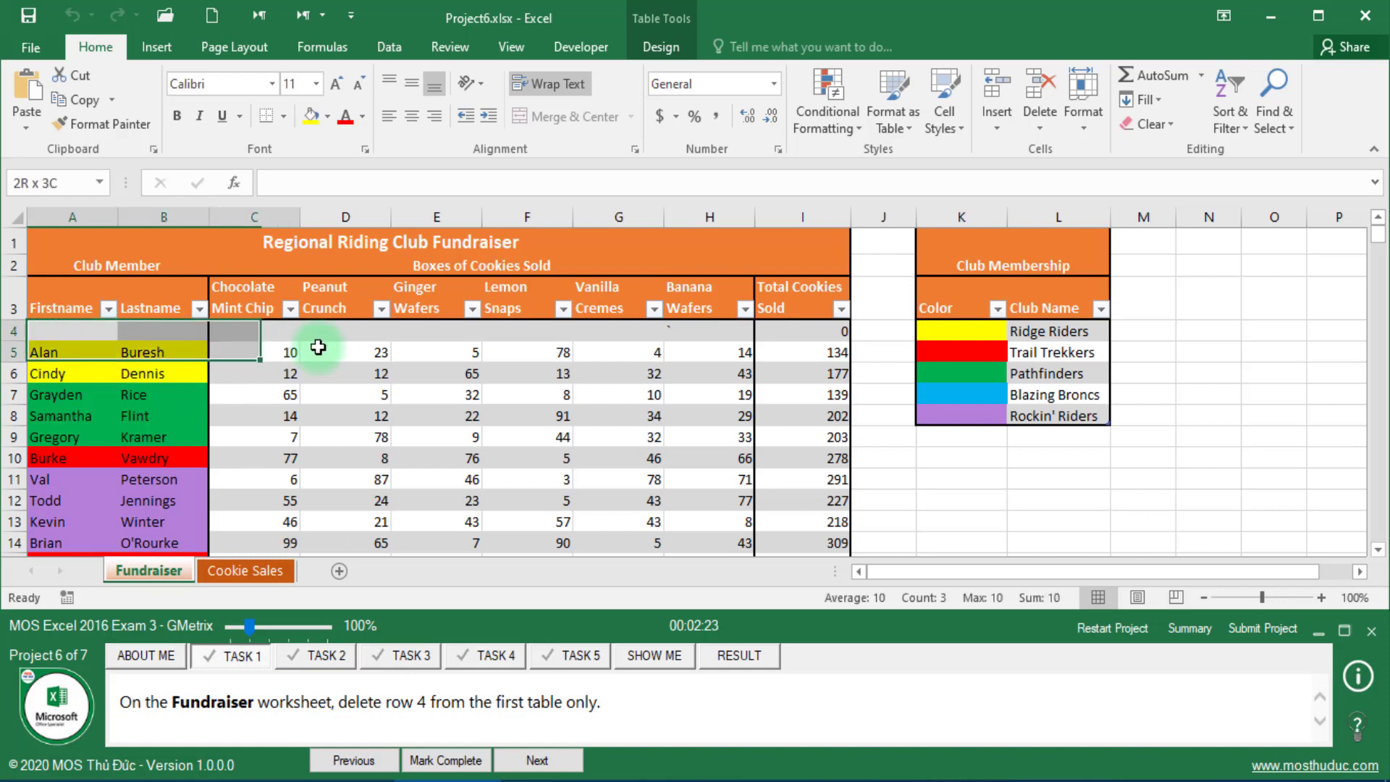
right_click(792, 330)
mouse_move(844, 499)
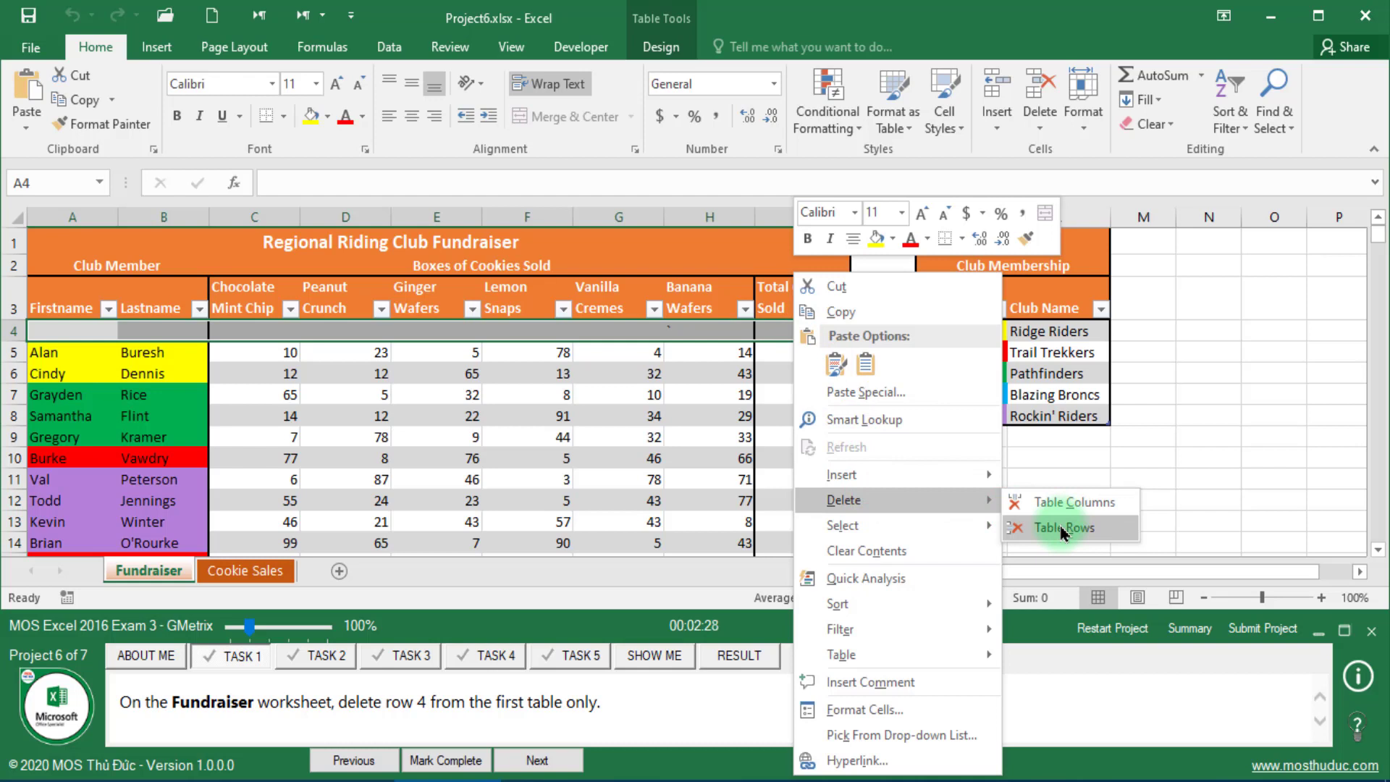
click(1062, 533)
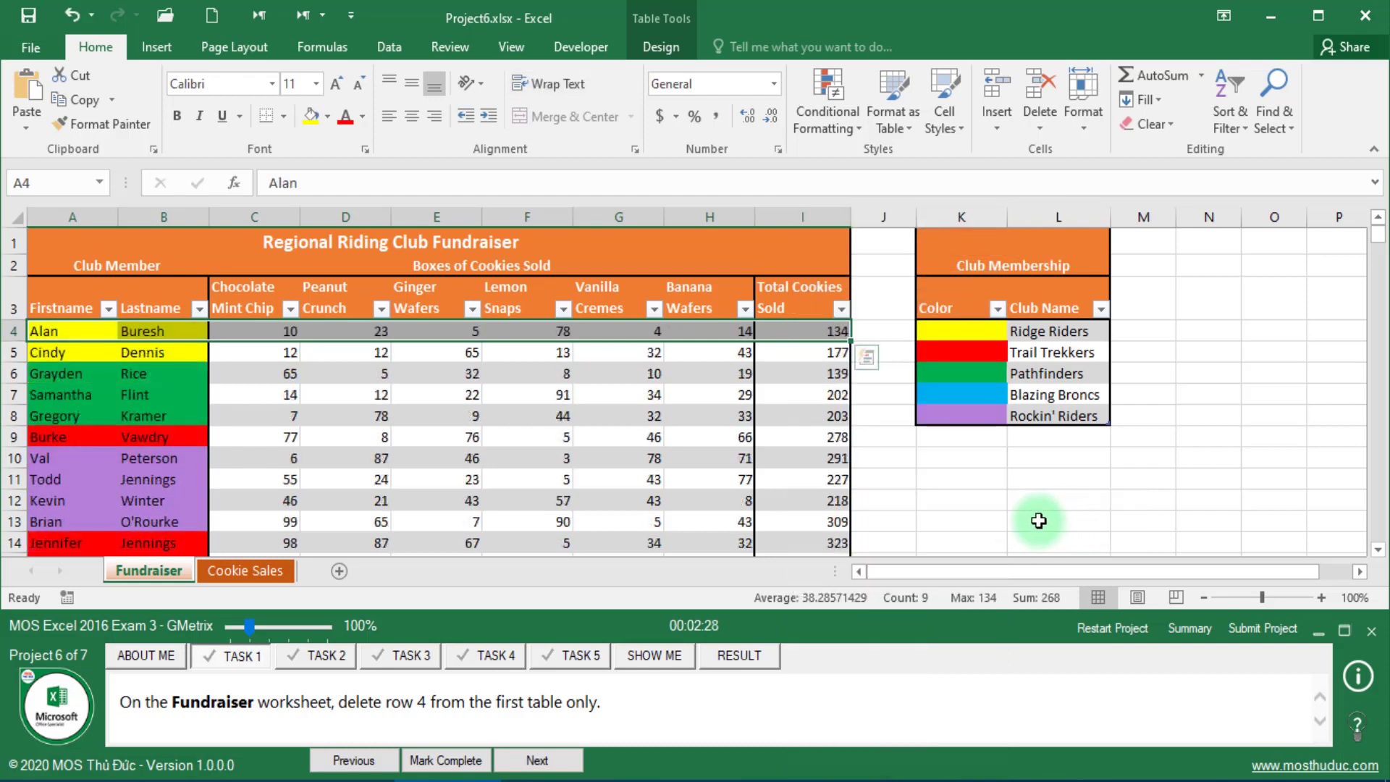
Step: Mark task 1 complete and switch to the Cookie Sales sheet
click(471, 761)
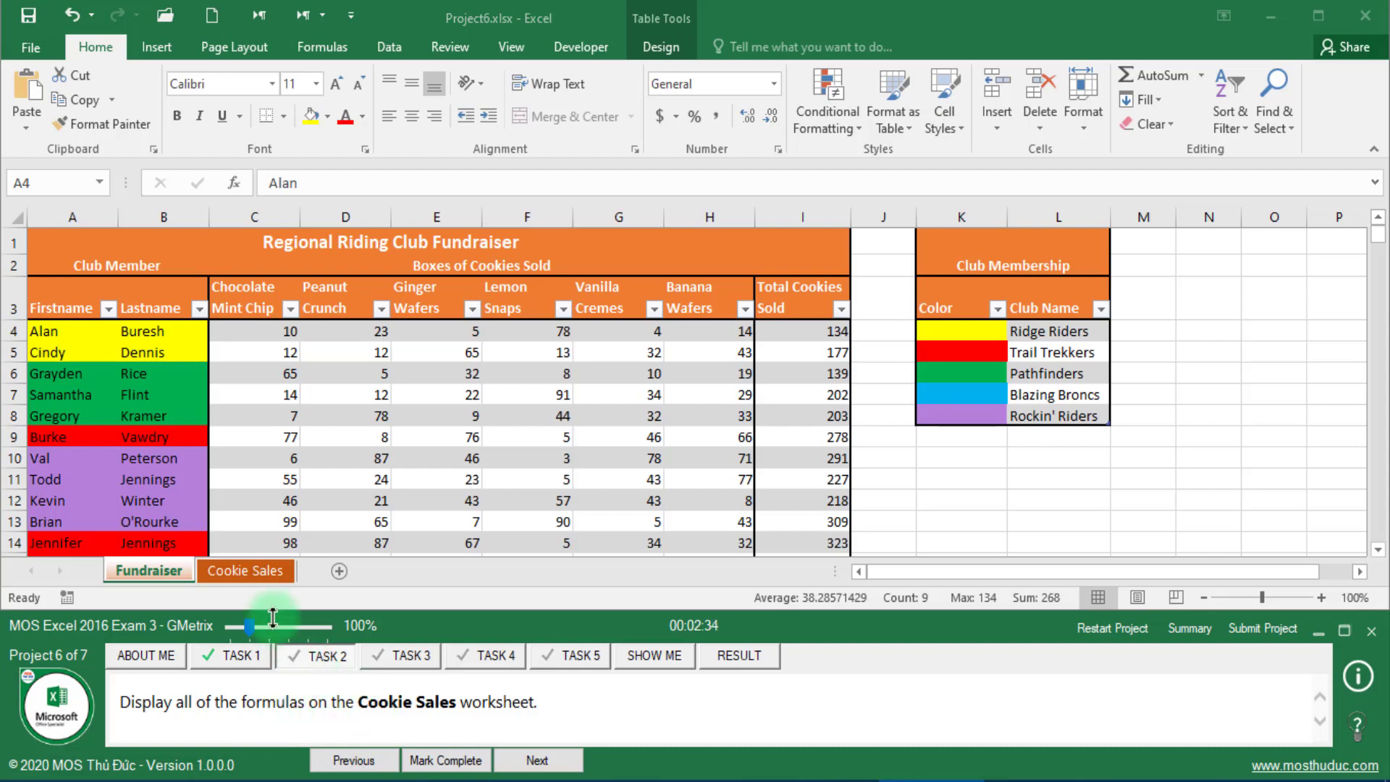
click(246, 571)
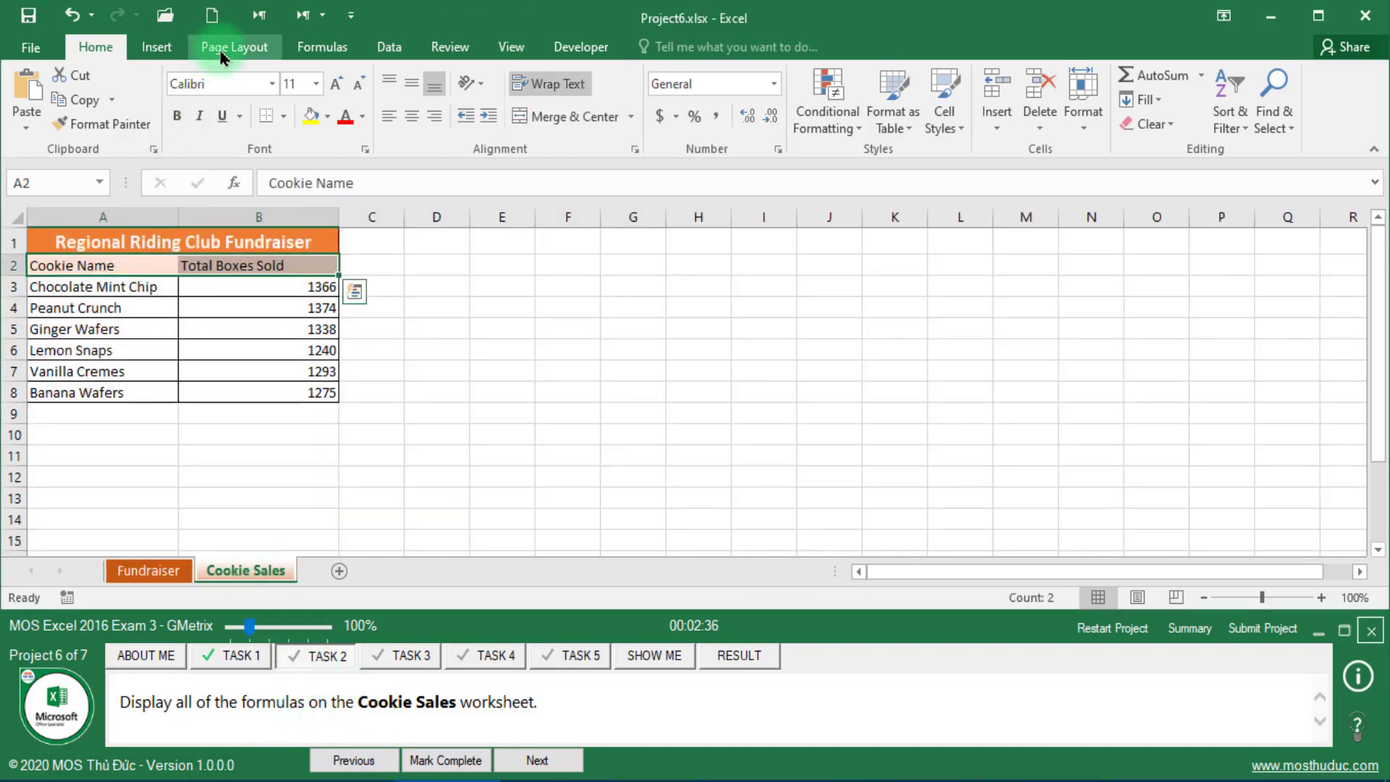
click(323, 47)
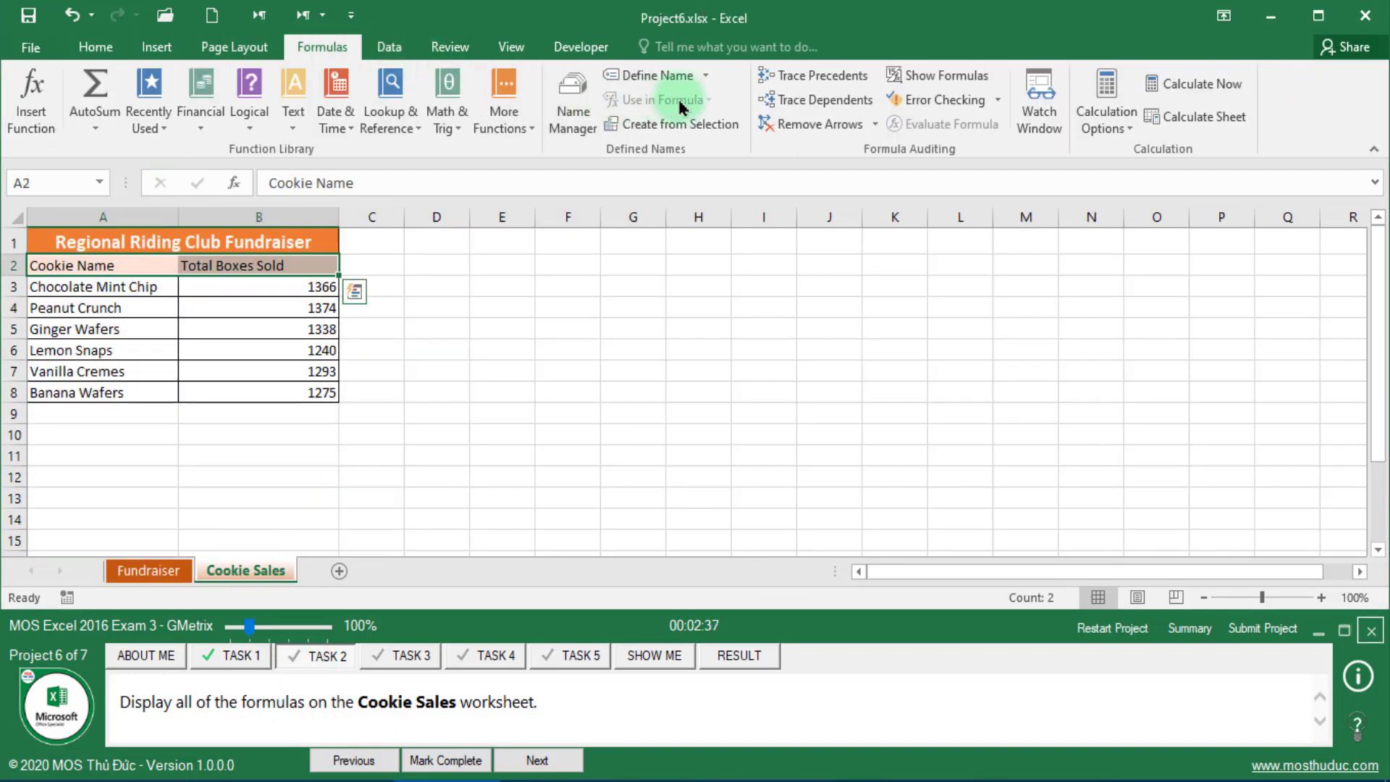
Step: Show formulas on Cookie Sales, mark task 2 complete, and switch to the Fundraiser sheet
click(934, 76)
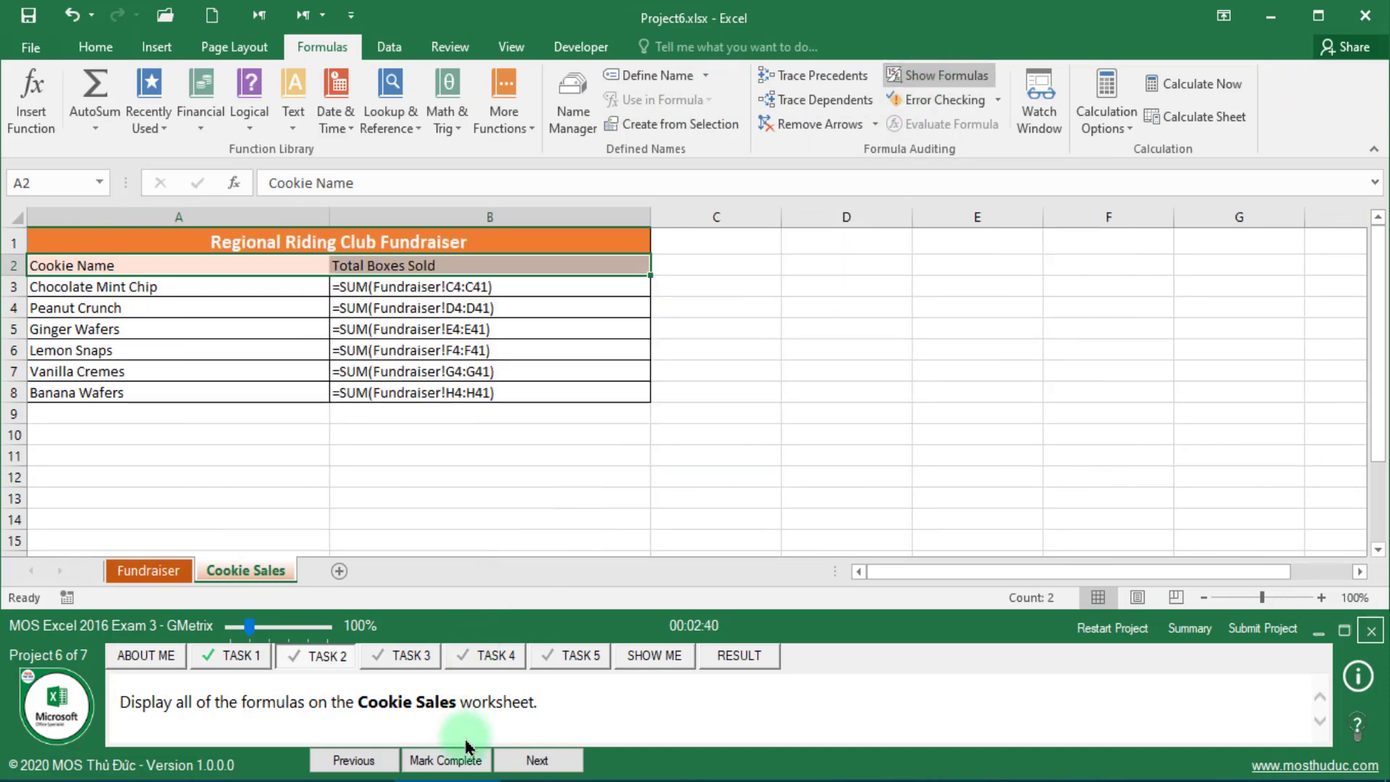
click(536, 760)
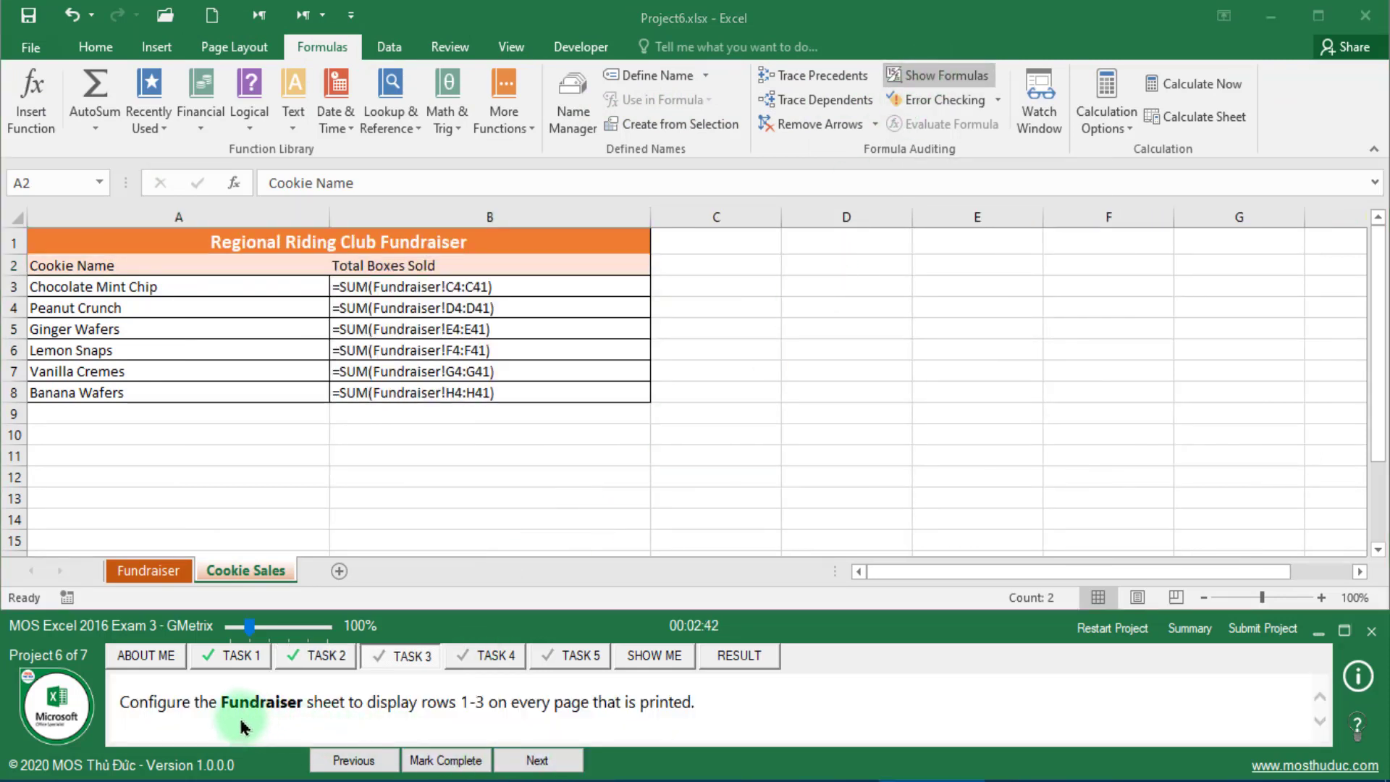
click(149, 570)
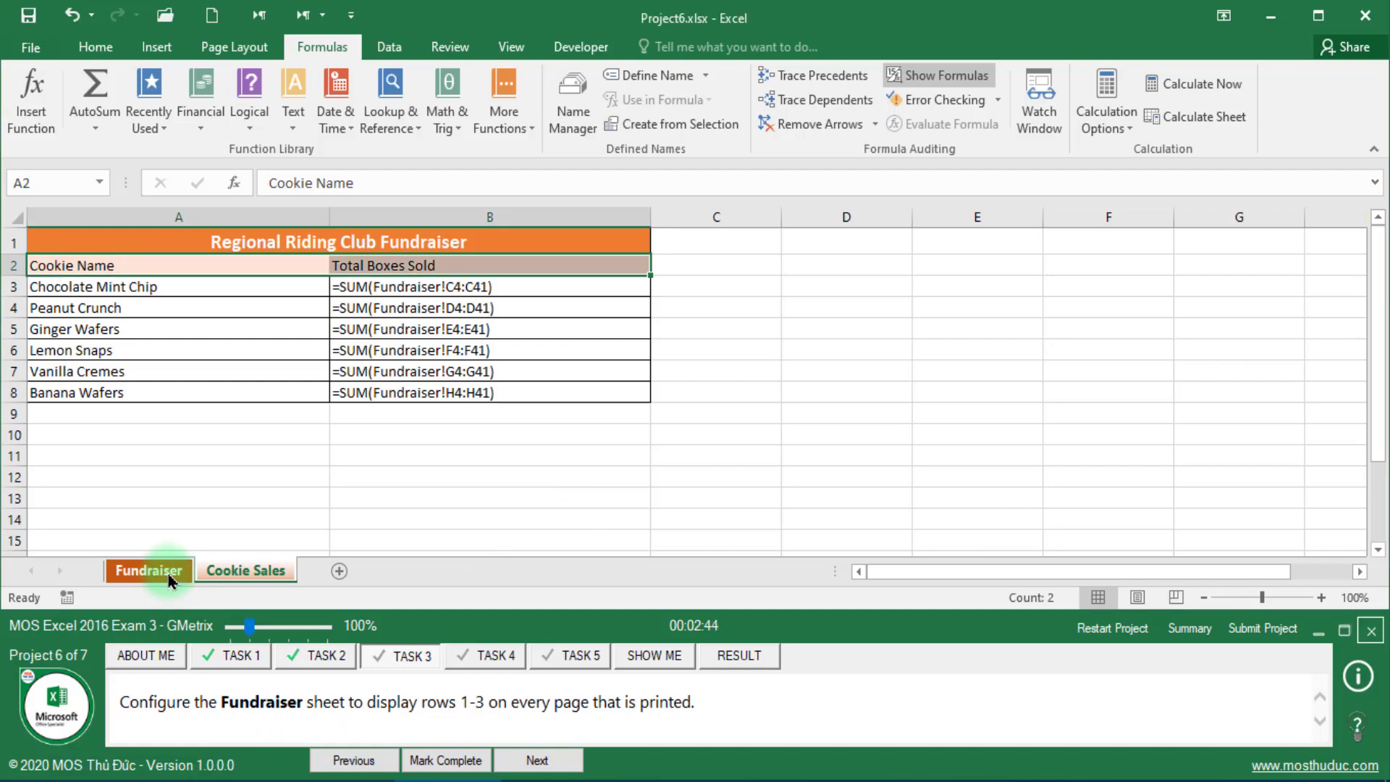
click(539, 457)
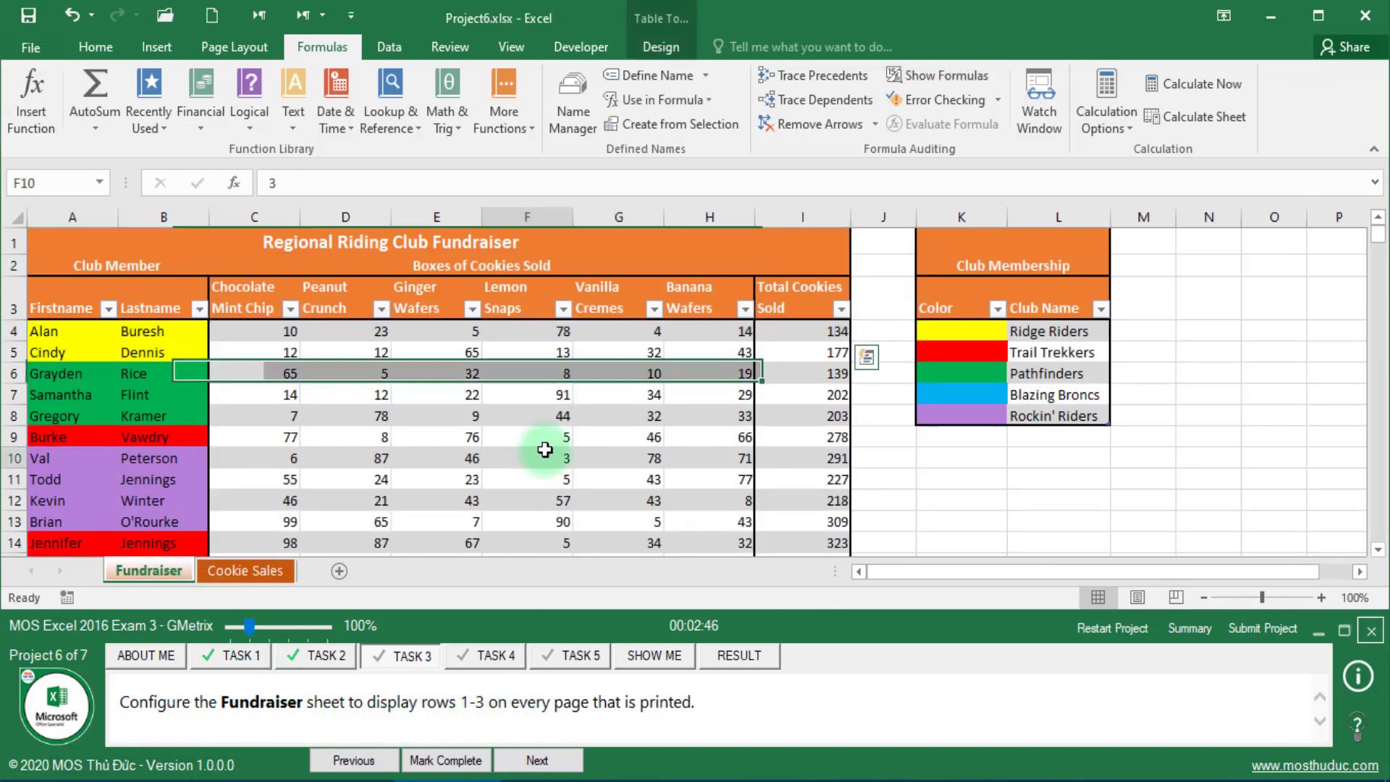
Step: Set rows $1:$3 to repeat at top when printing Fundraiser, and mark task 3 complete
click(271, 49)
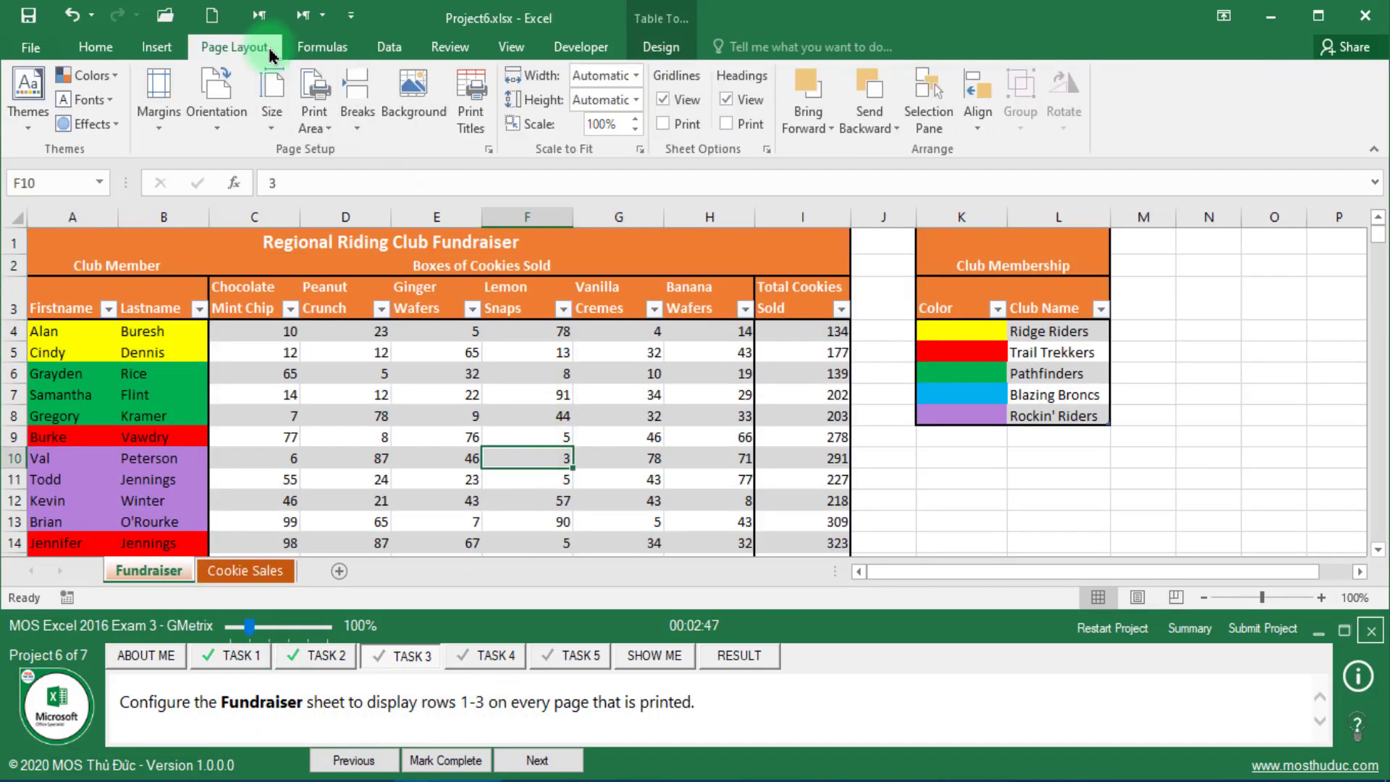
click(469, 112)
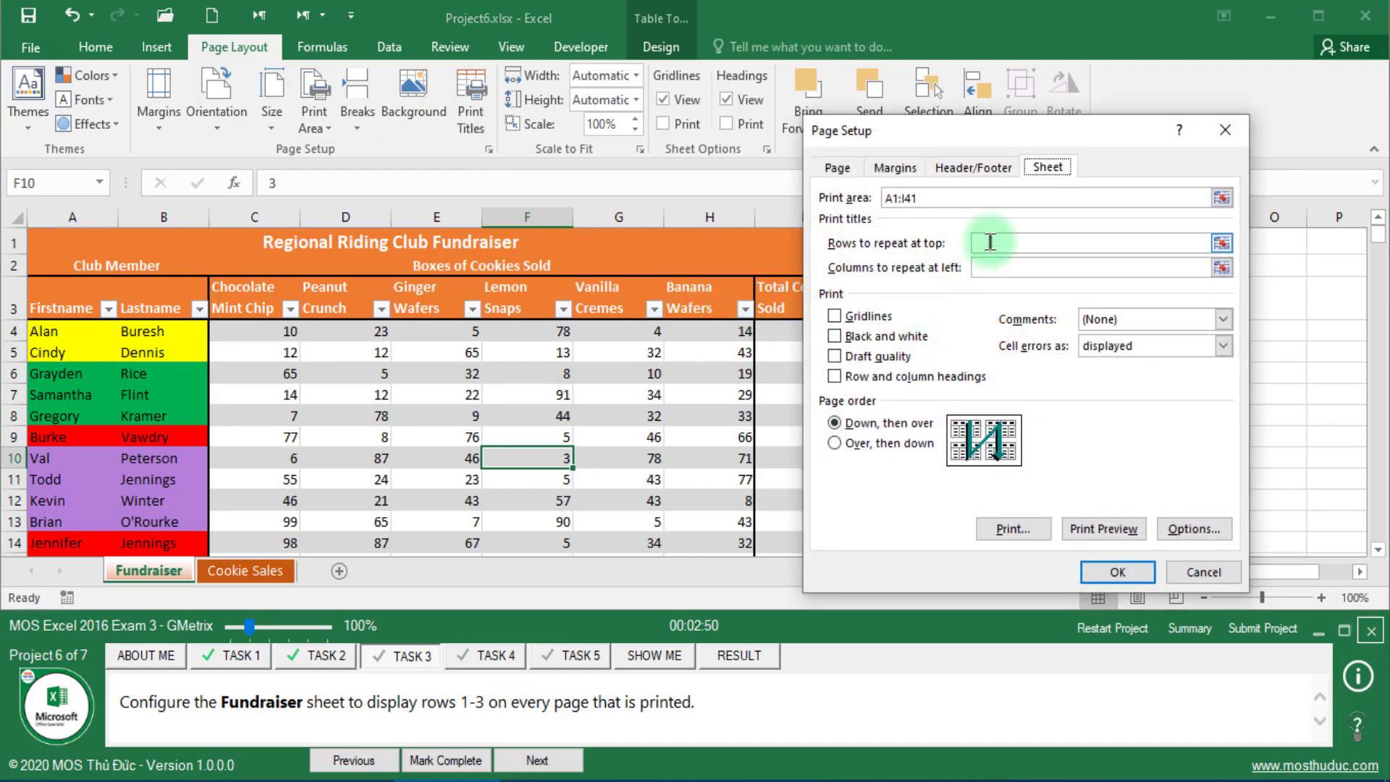
click(986, 243)
drag(23, 244, 15, 308)
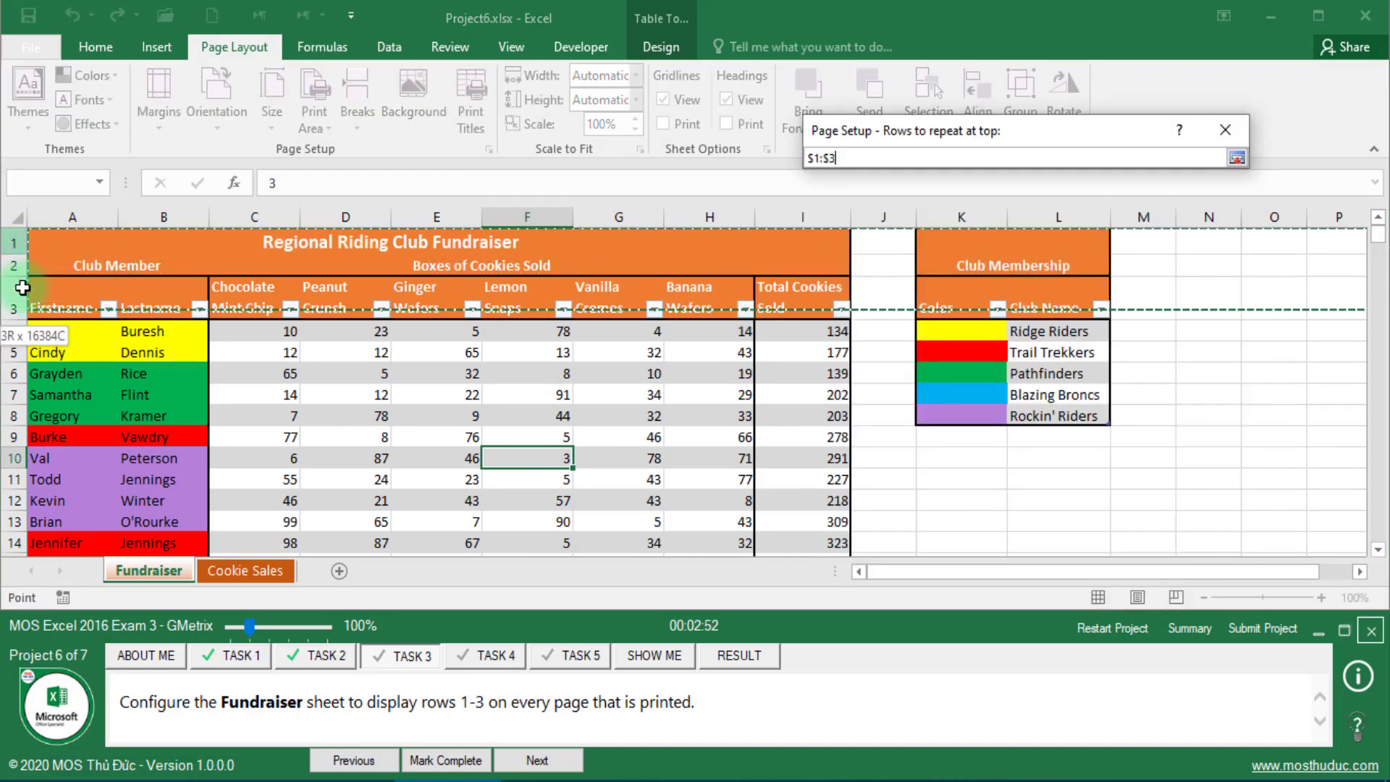
click(1008, 242)
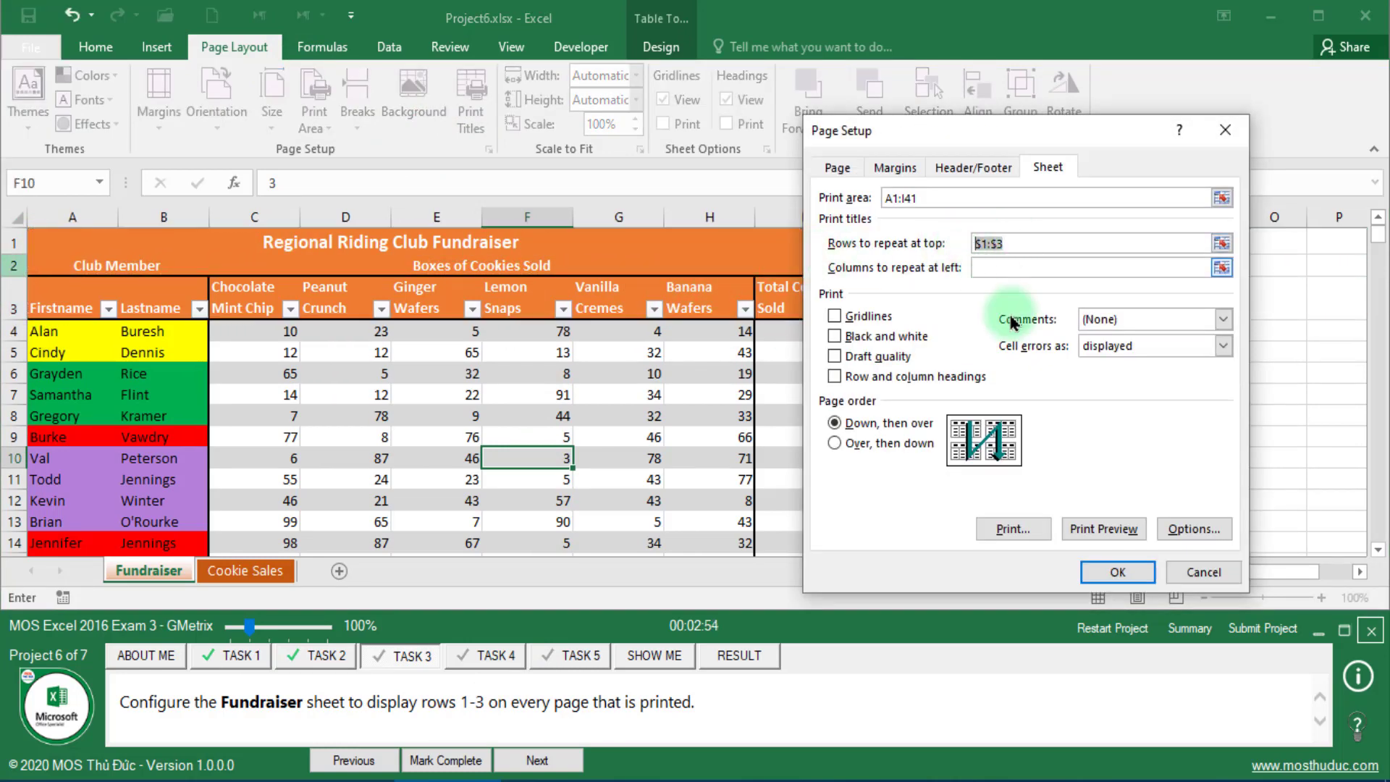
click(1100, 576)
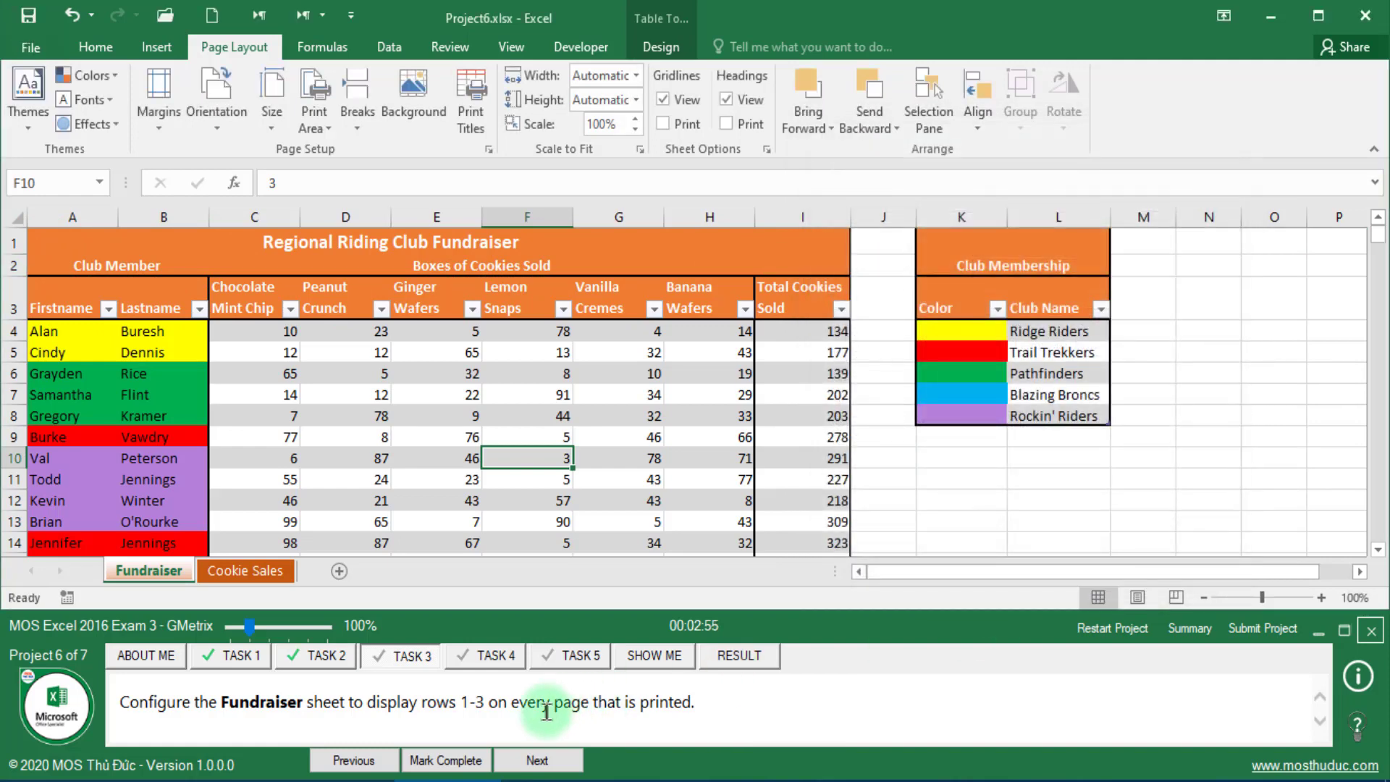
click(455, 757)
Step: Open task 4 and select header cells A2:B2 on the Cookie Sales sheet
click(521, 765)
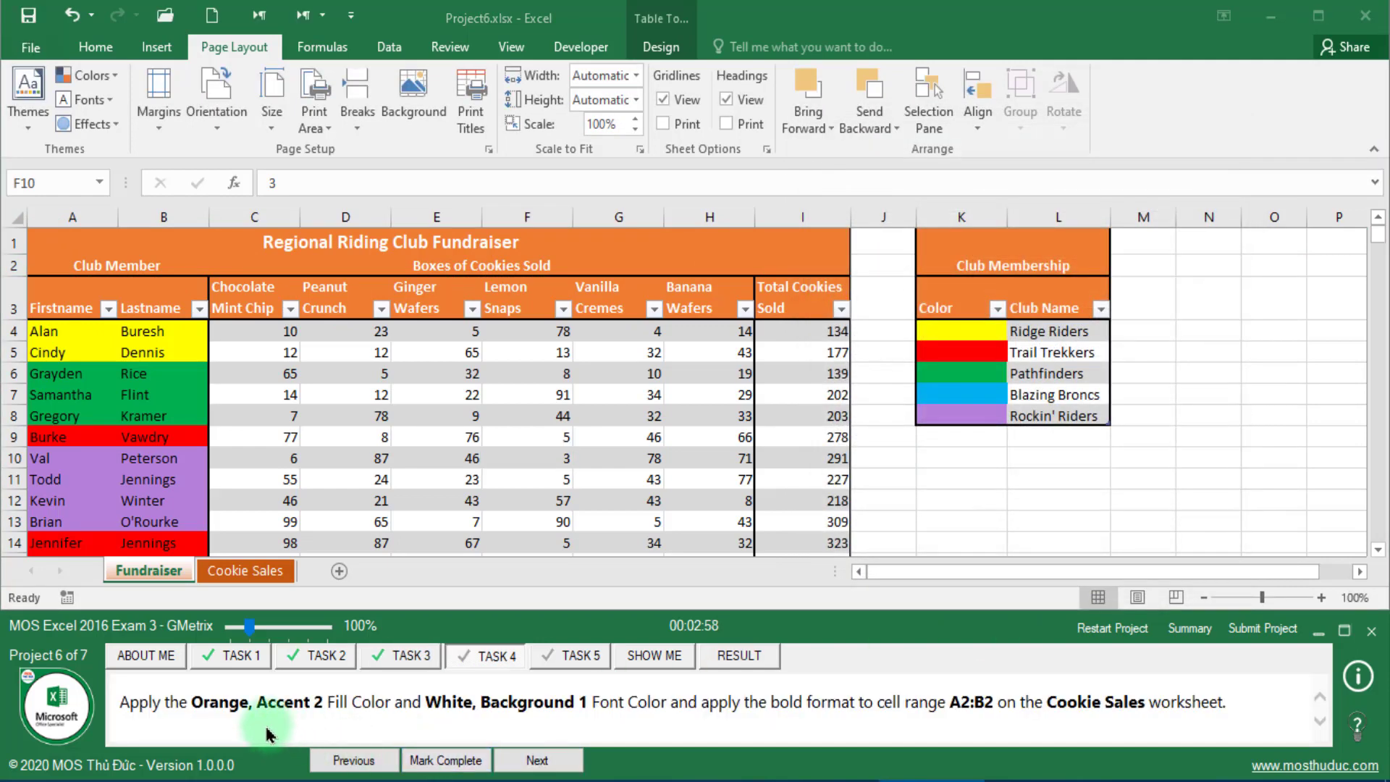
drag(190, 702, 283, 700)
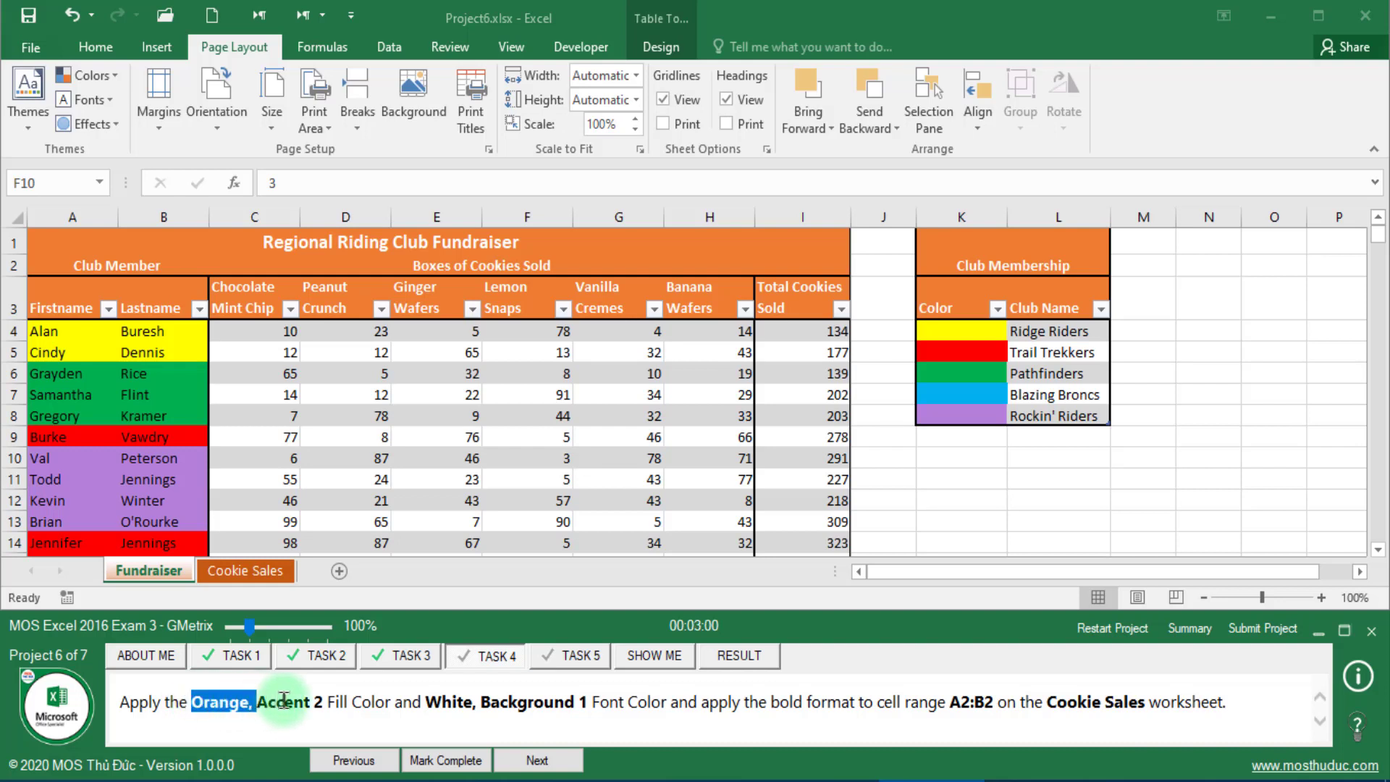
drag(384, 703, 359, 702)
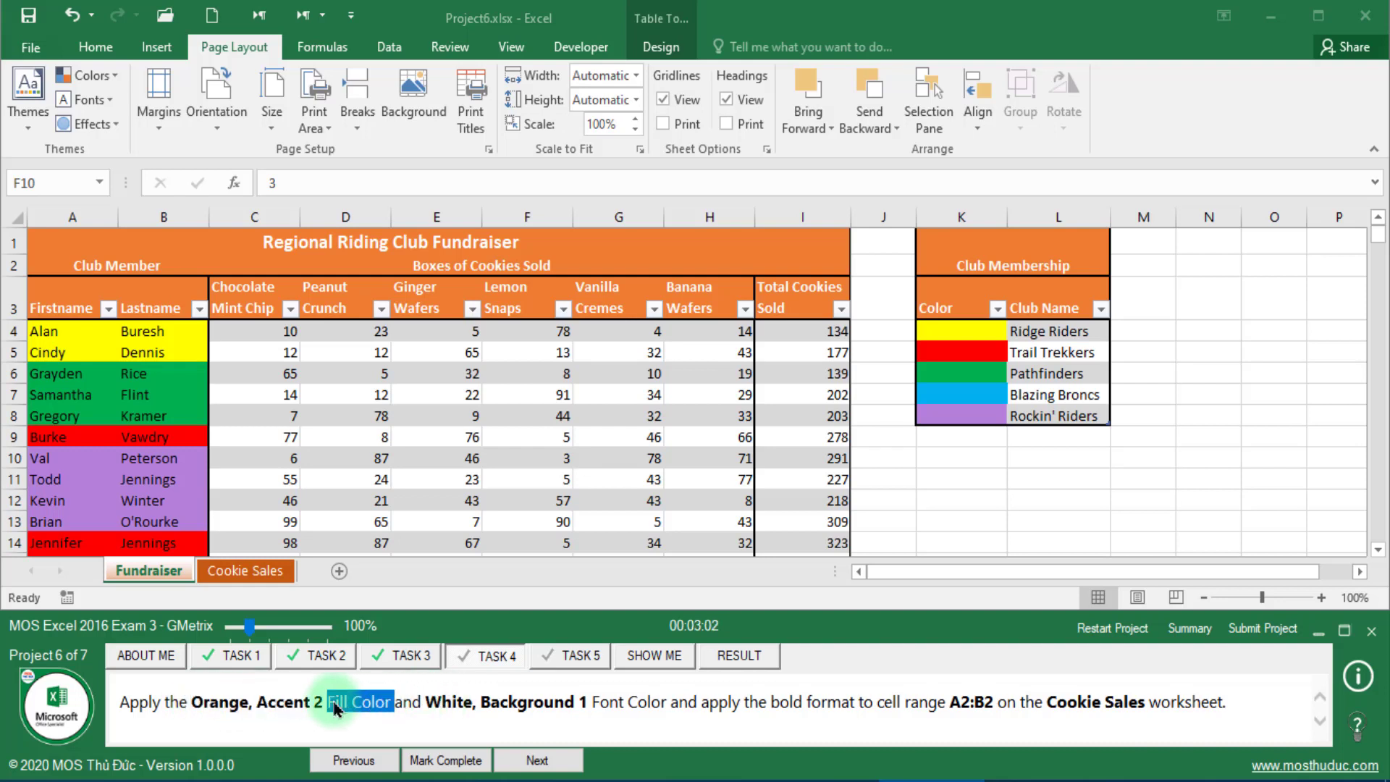
drag(592, 703, 670, 702)
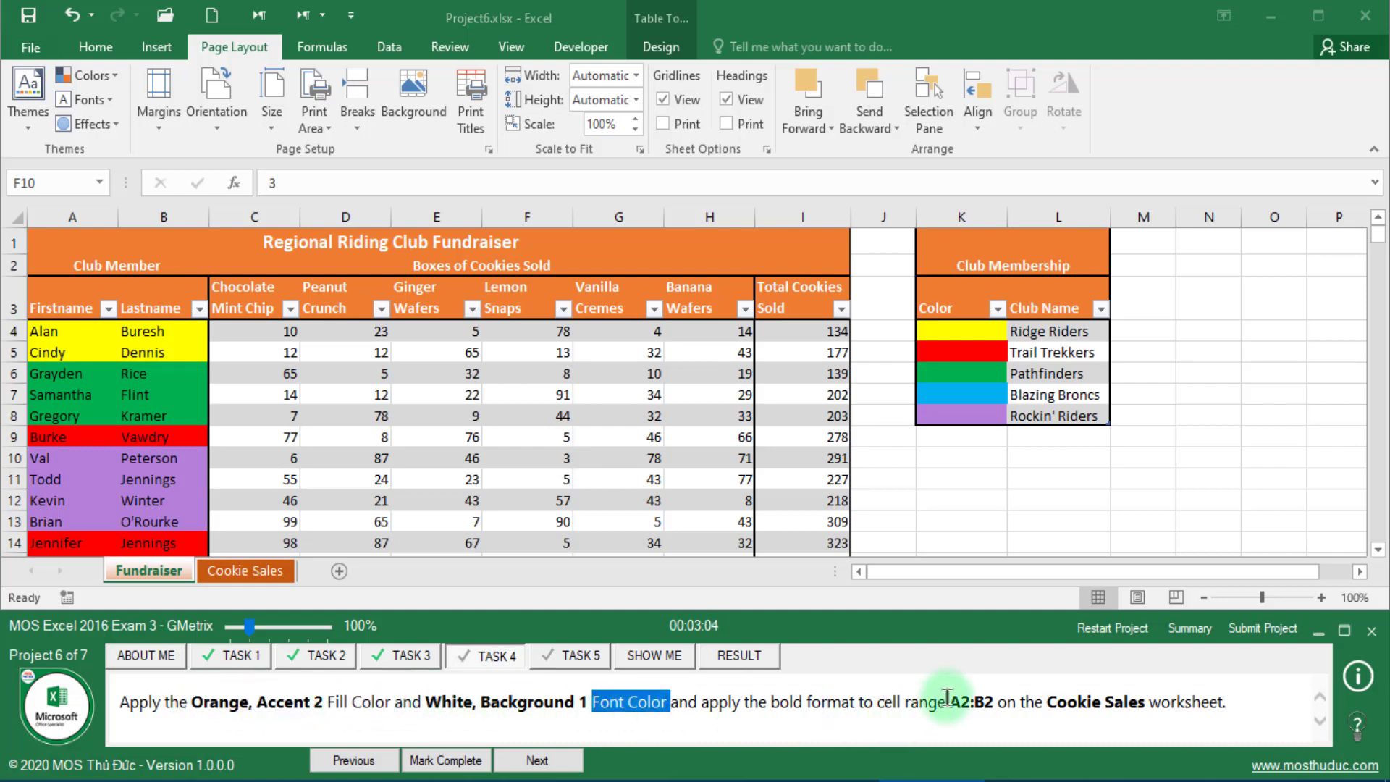
click(119, 257)
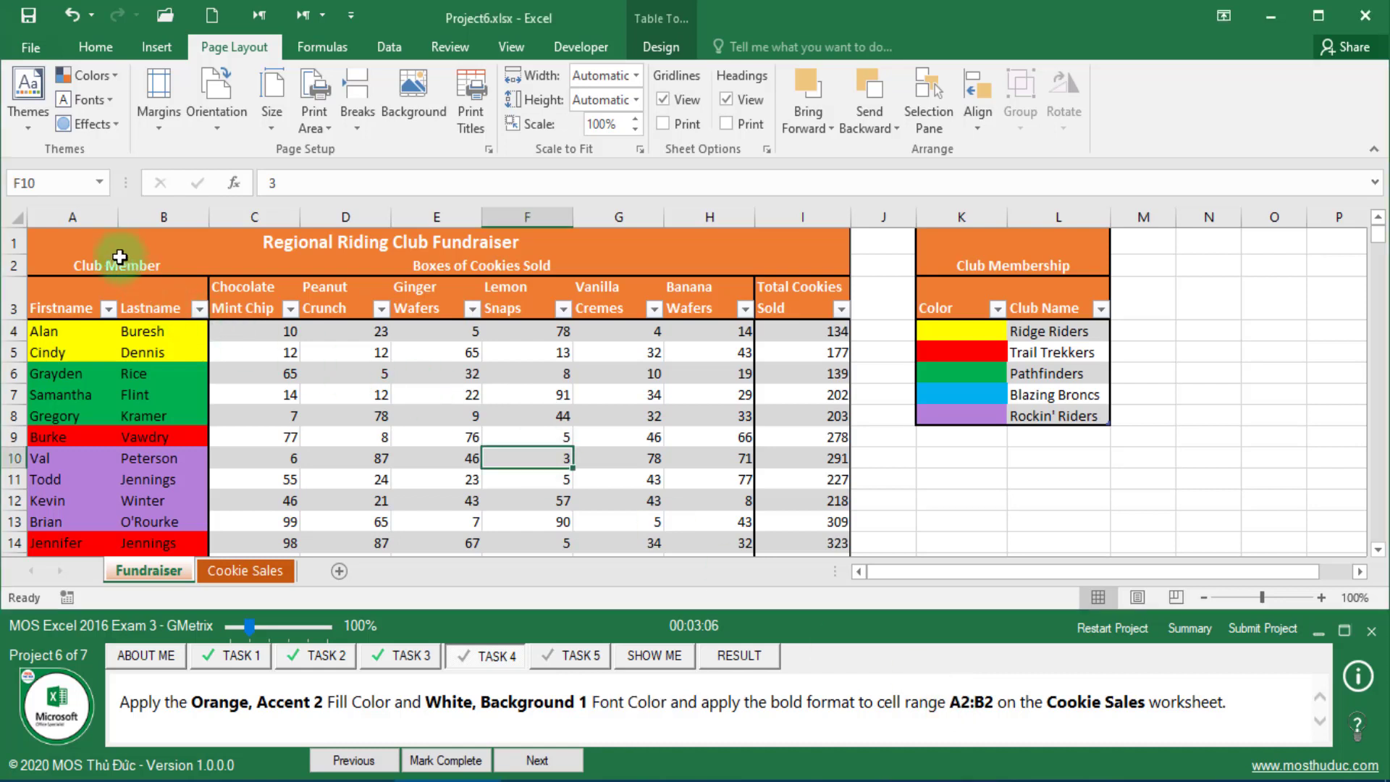
click(102, 265)
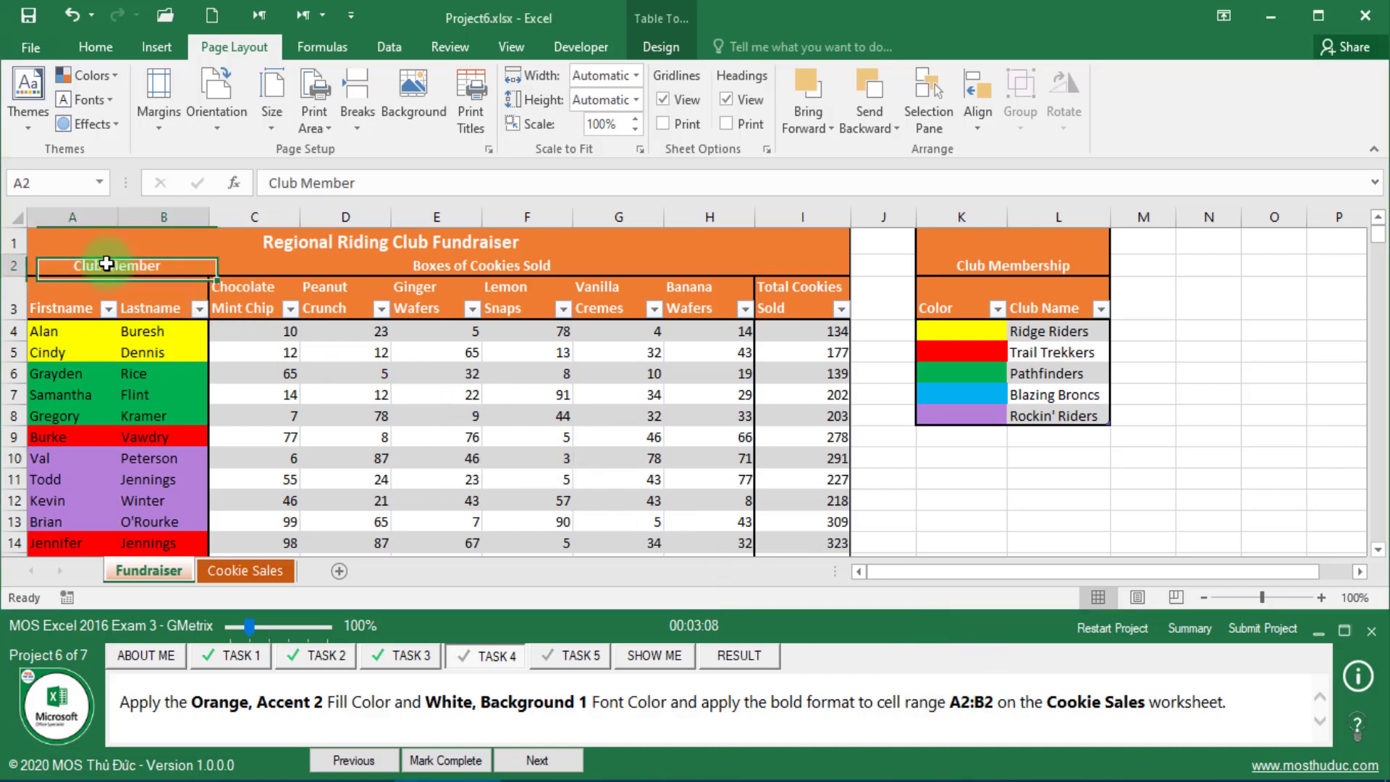
click(271, 579)
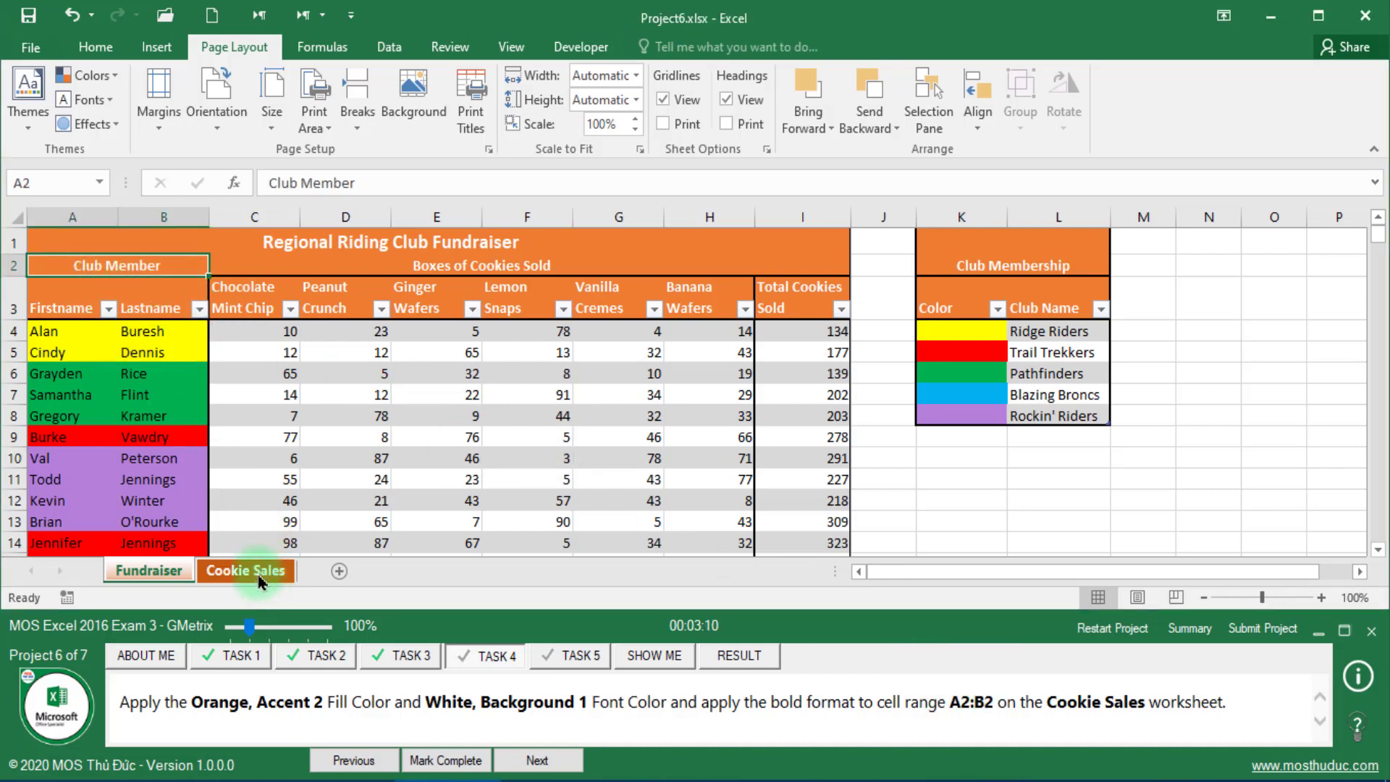
drag(1036, 703, 1151, 702)
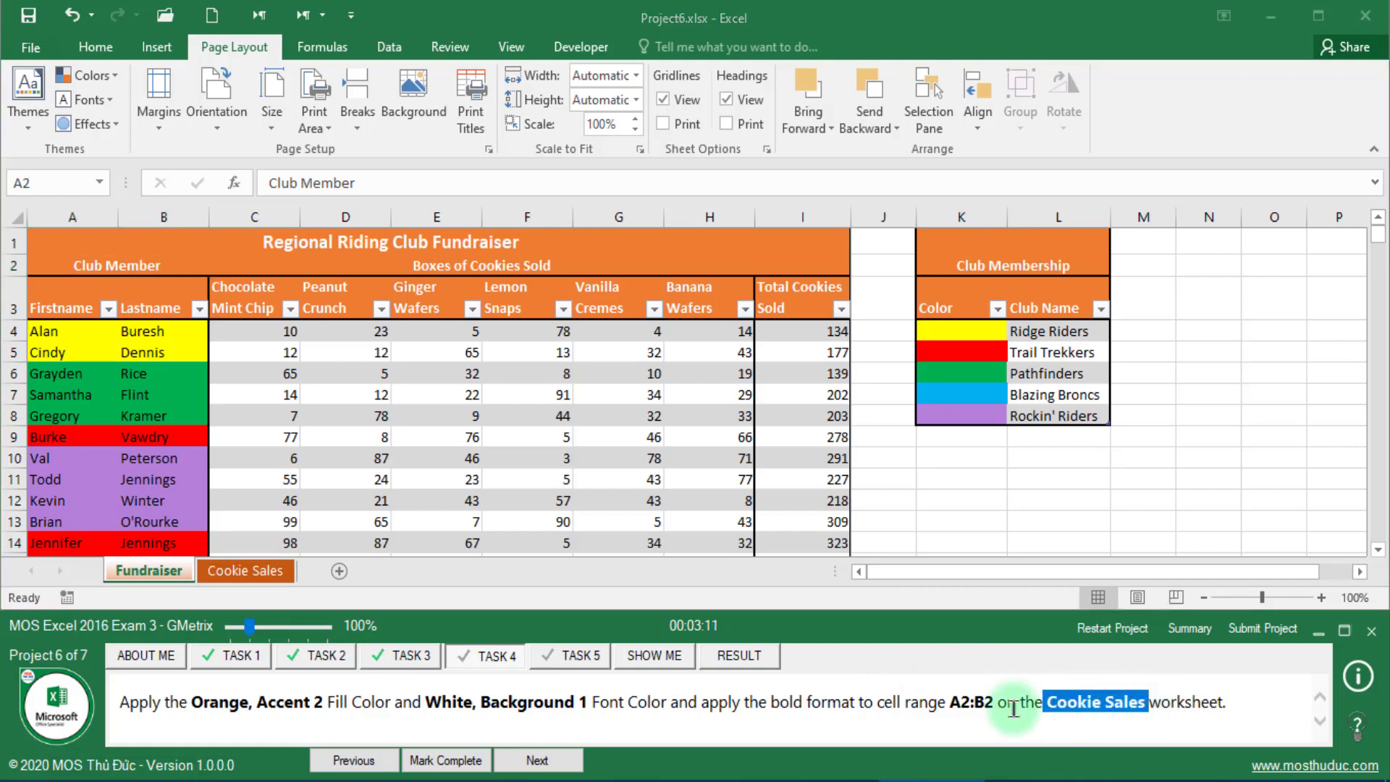
click(298, 571)
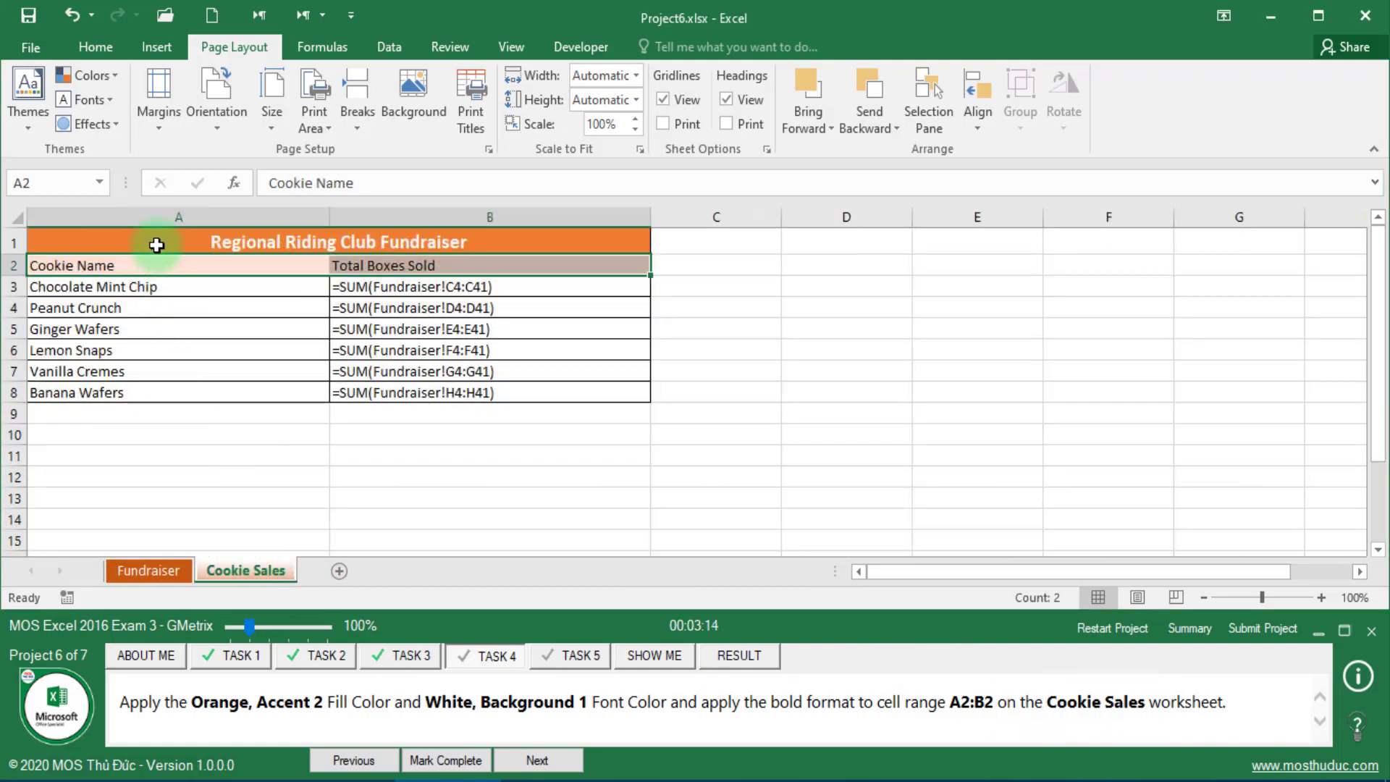
drag(147, 263, 382, 268)
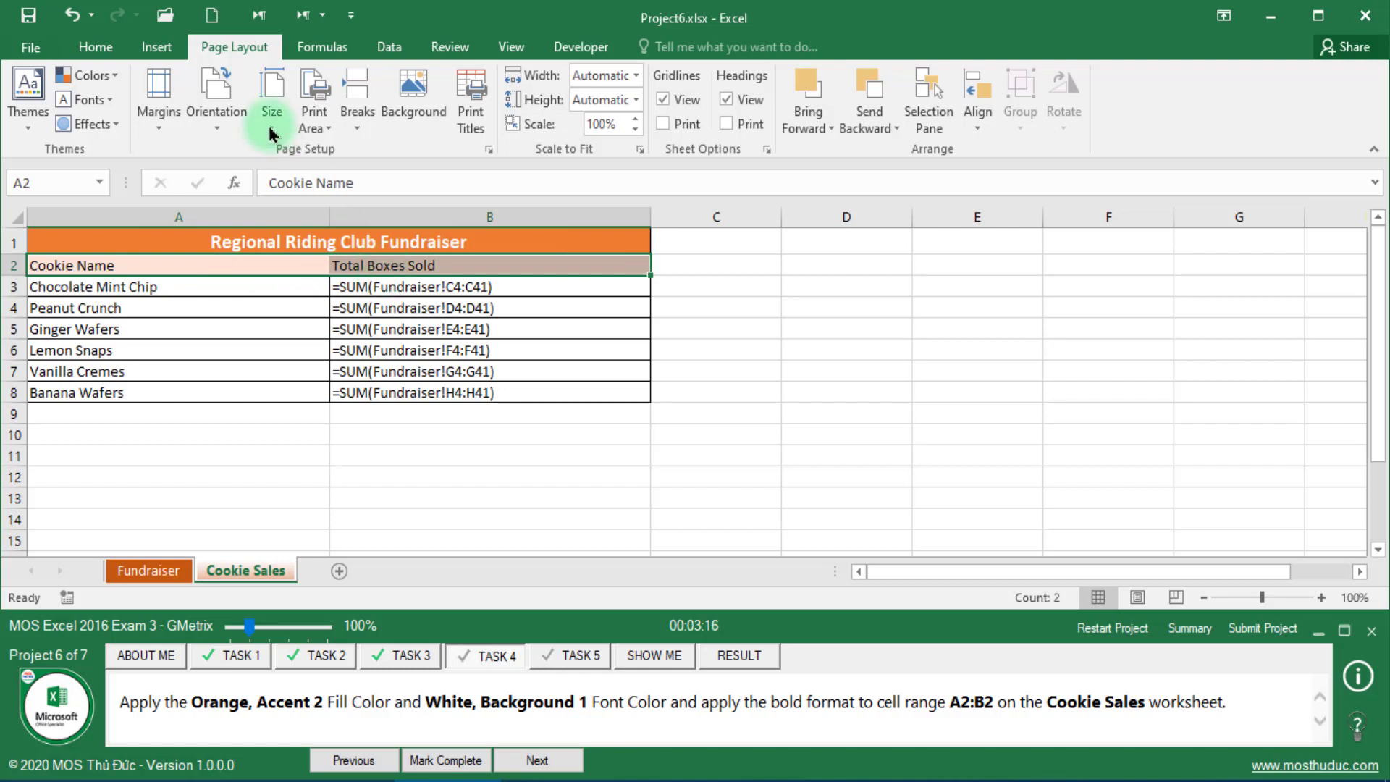
Step: Give A2:B2 Orange, Accent 2 fill with bold white text, then mark task 4 complete
click(94, 47)
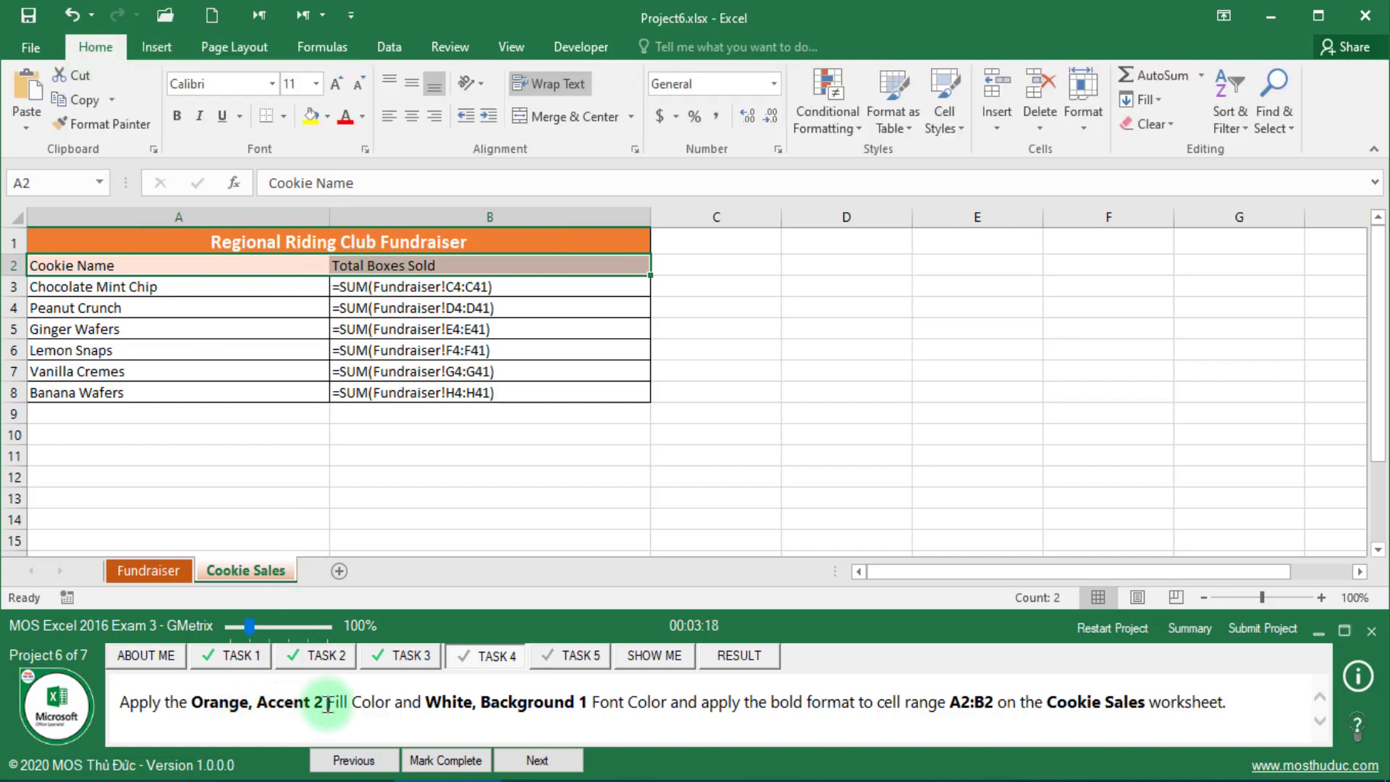
click(329, 119)
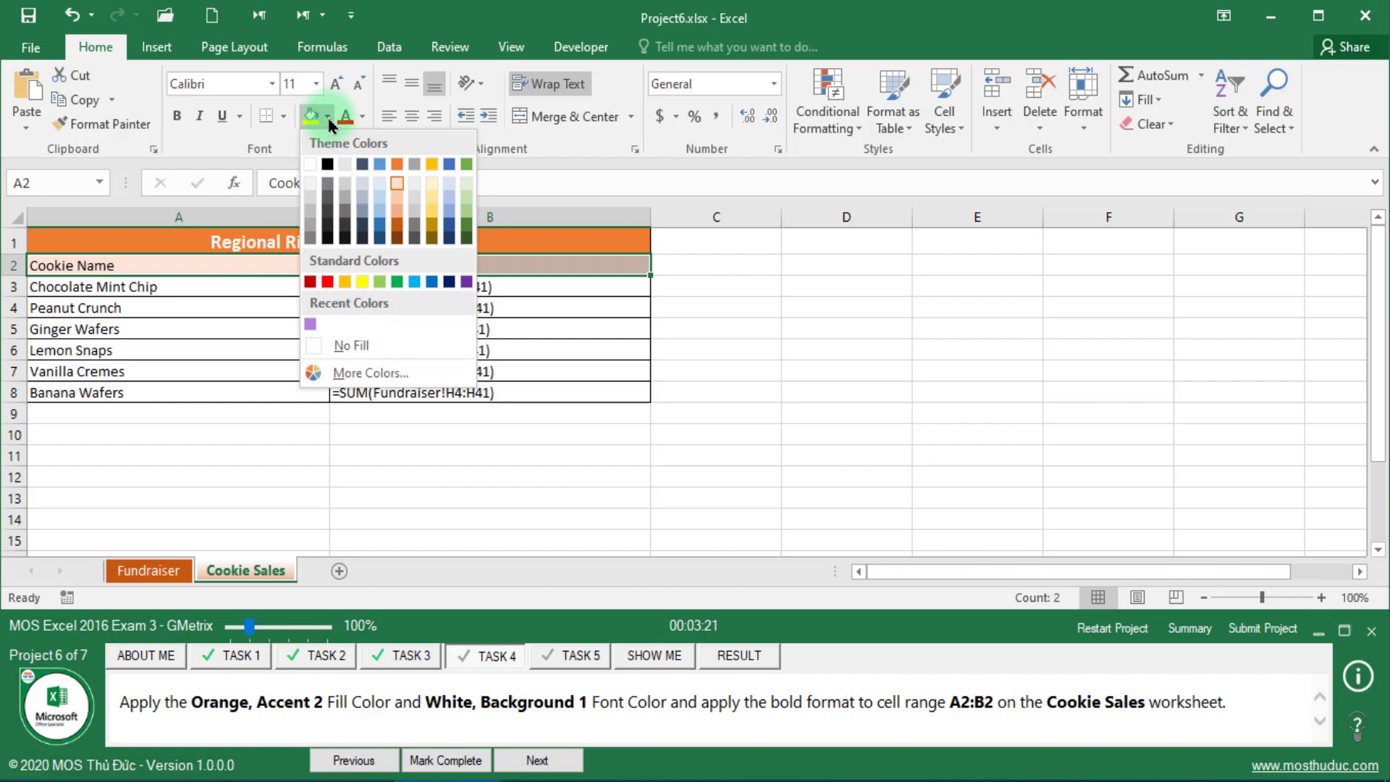
click(397, 166)
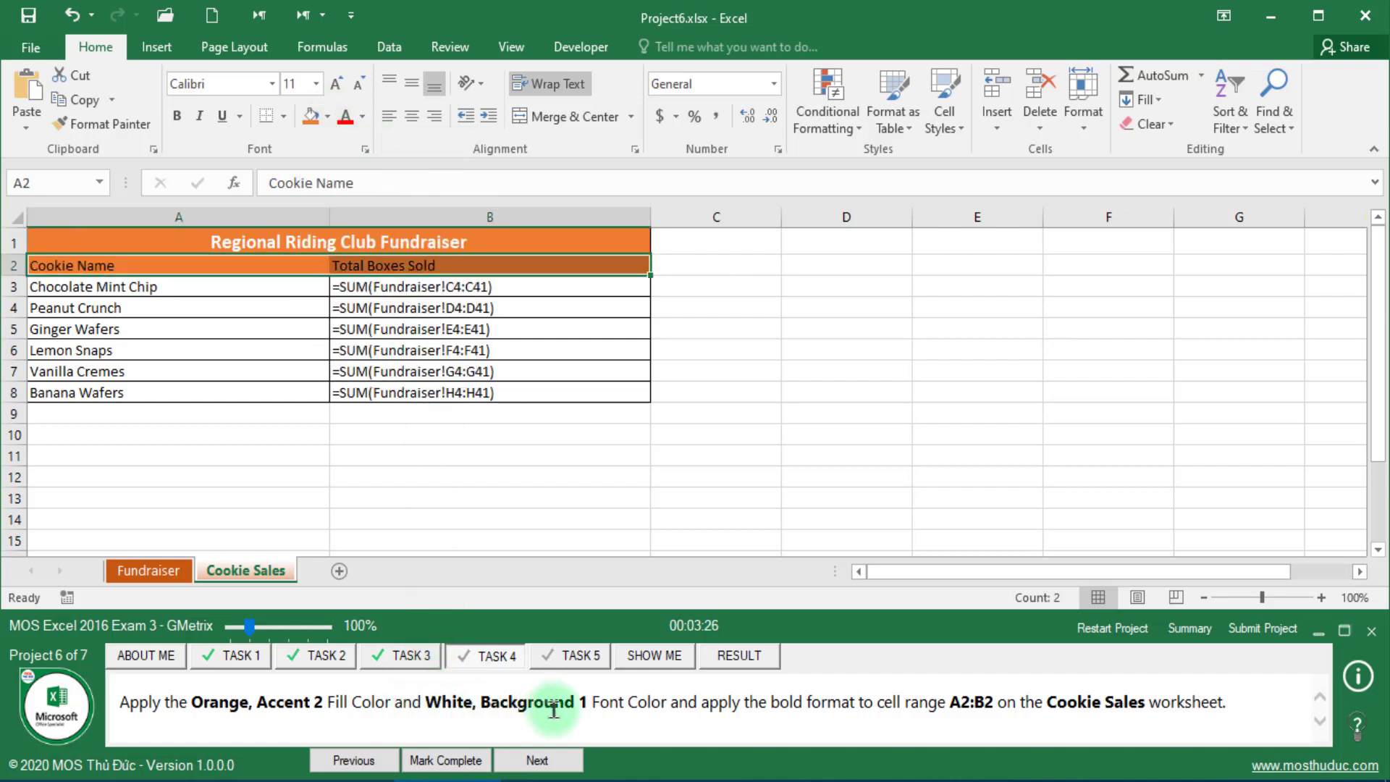
click(362, 122)
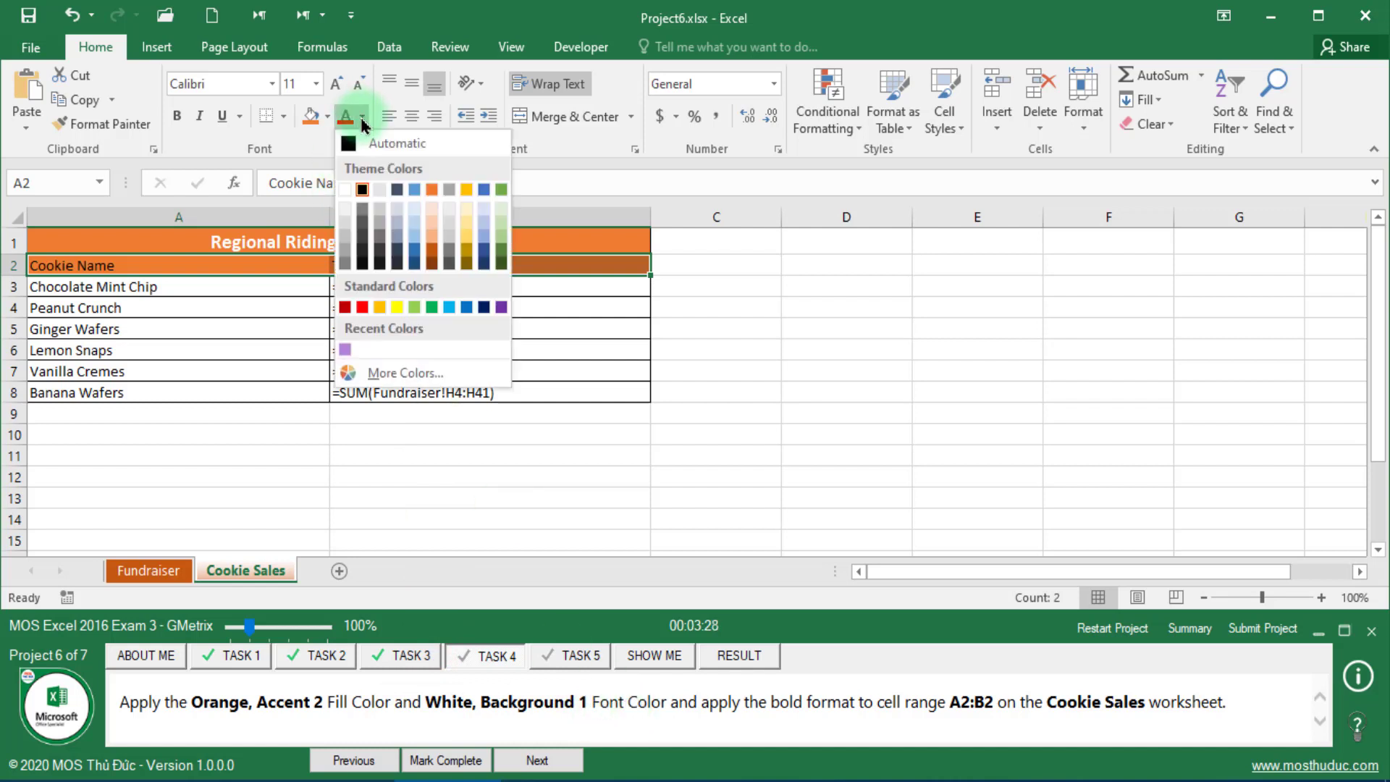
click(343, 191)
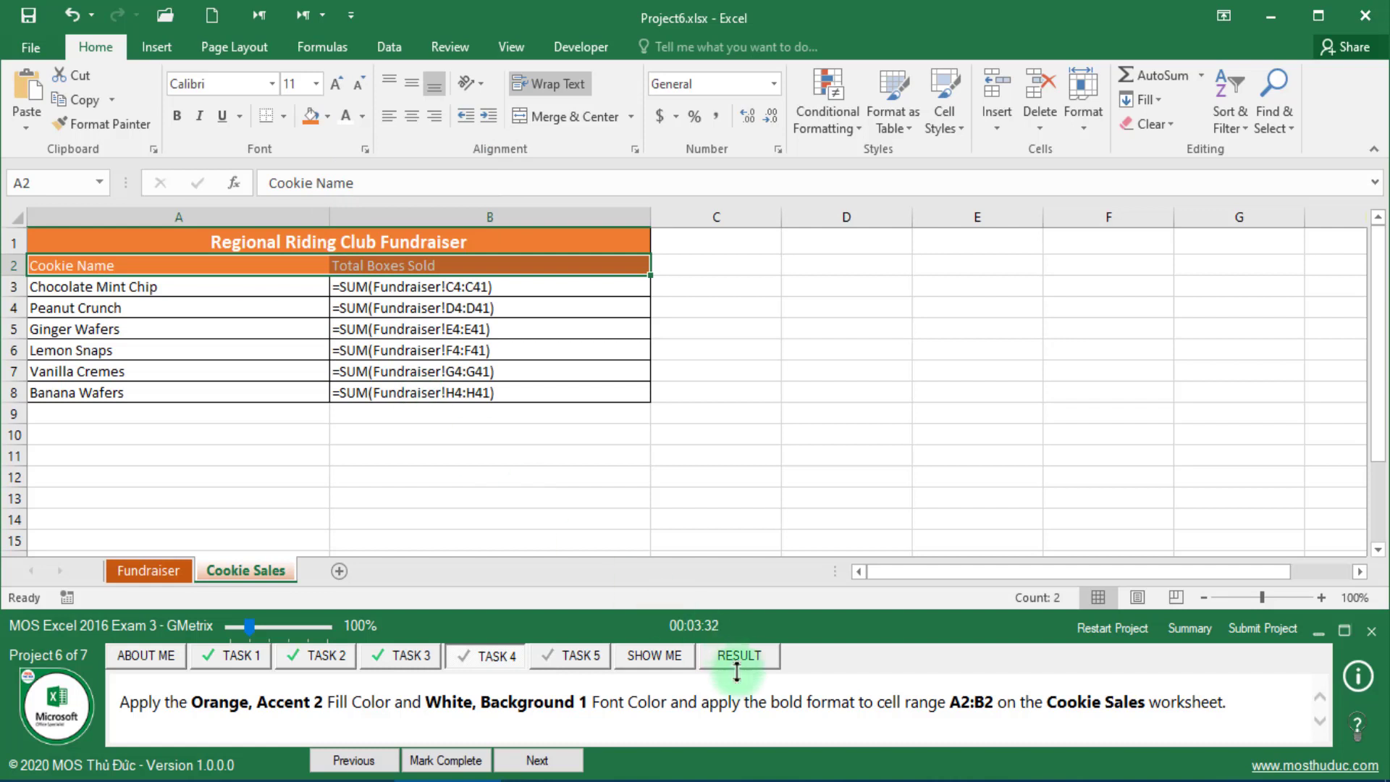
click(176, 119)
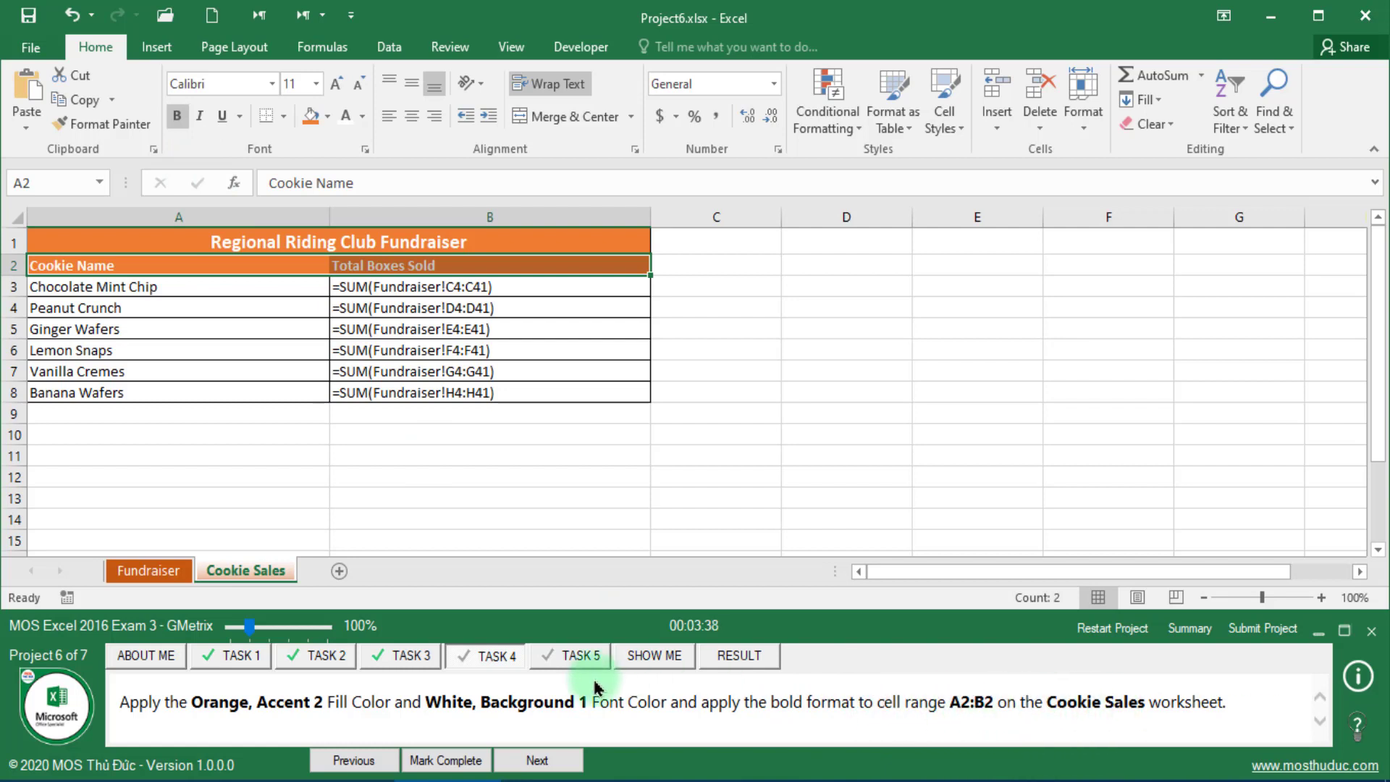
click(445, 760)
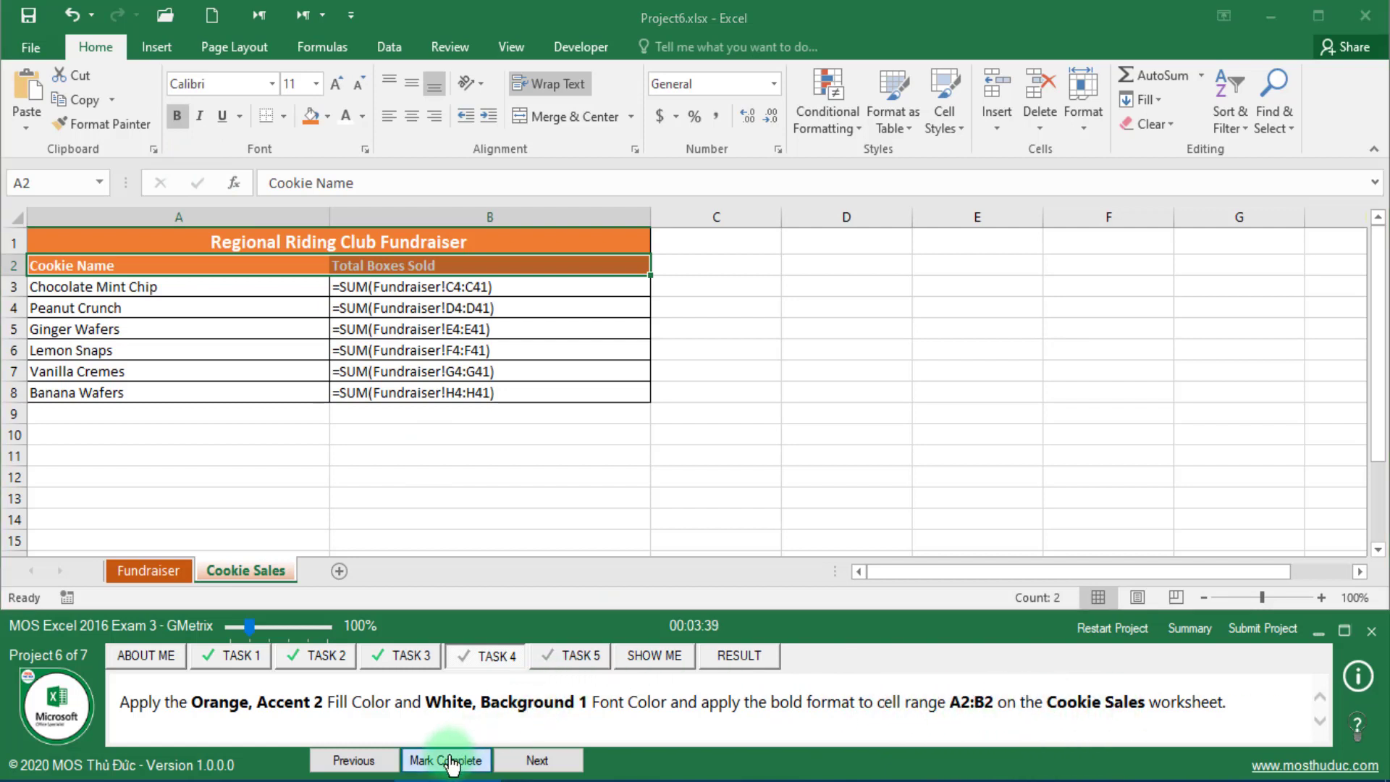
click(526, 766)
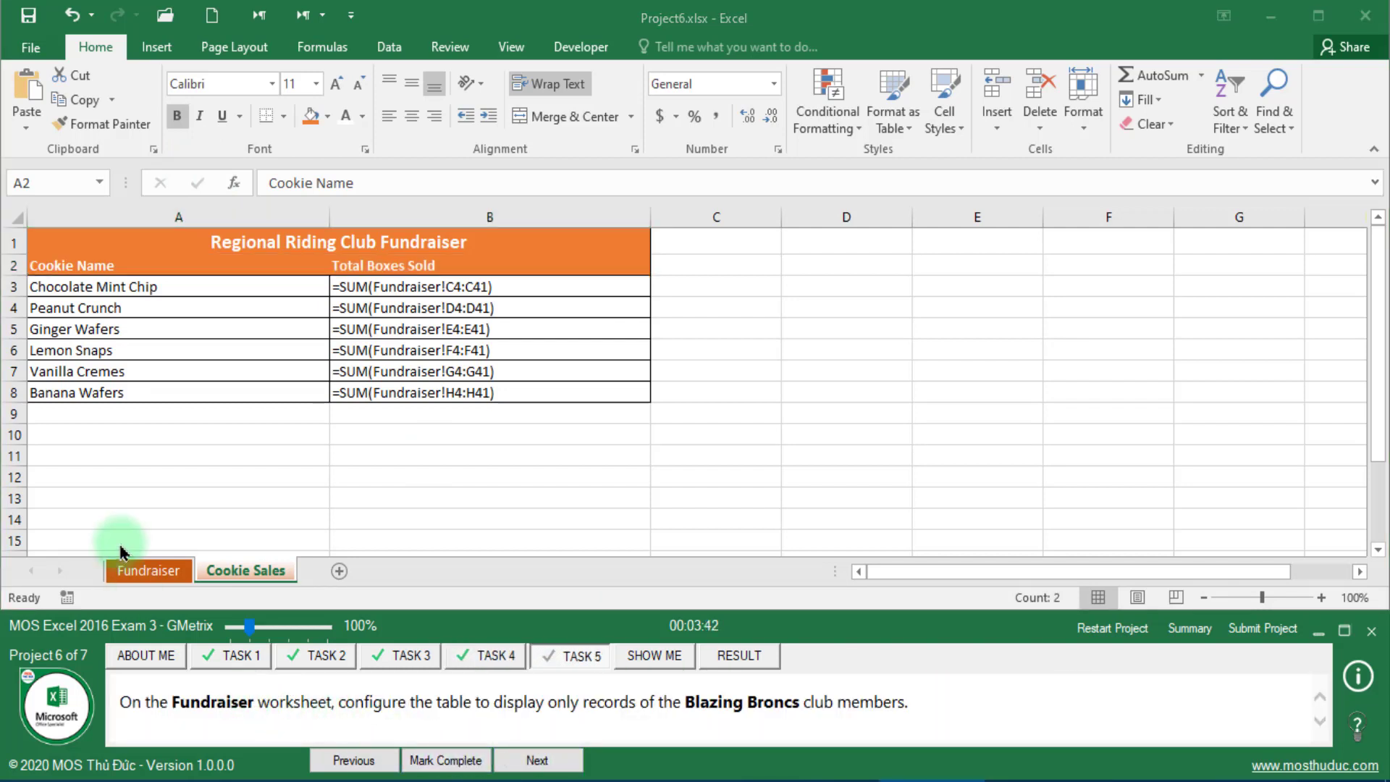
Step: On the Fundraiser sheet, check which cell colour marks Blazing Broncs members in the legend
click(147, 573)
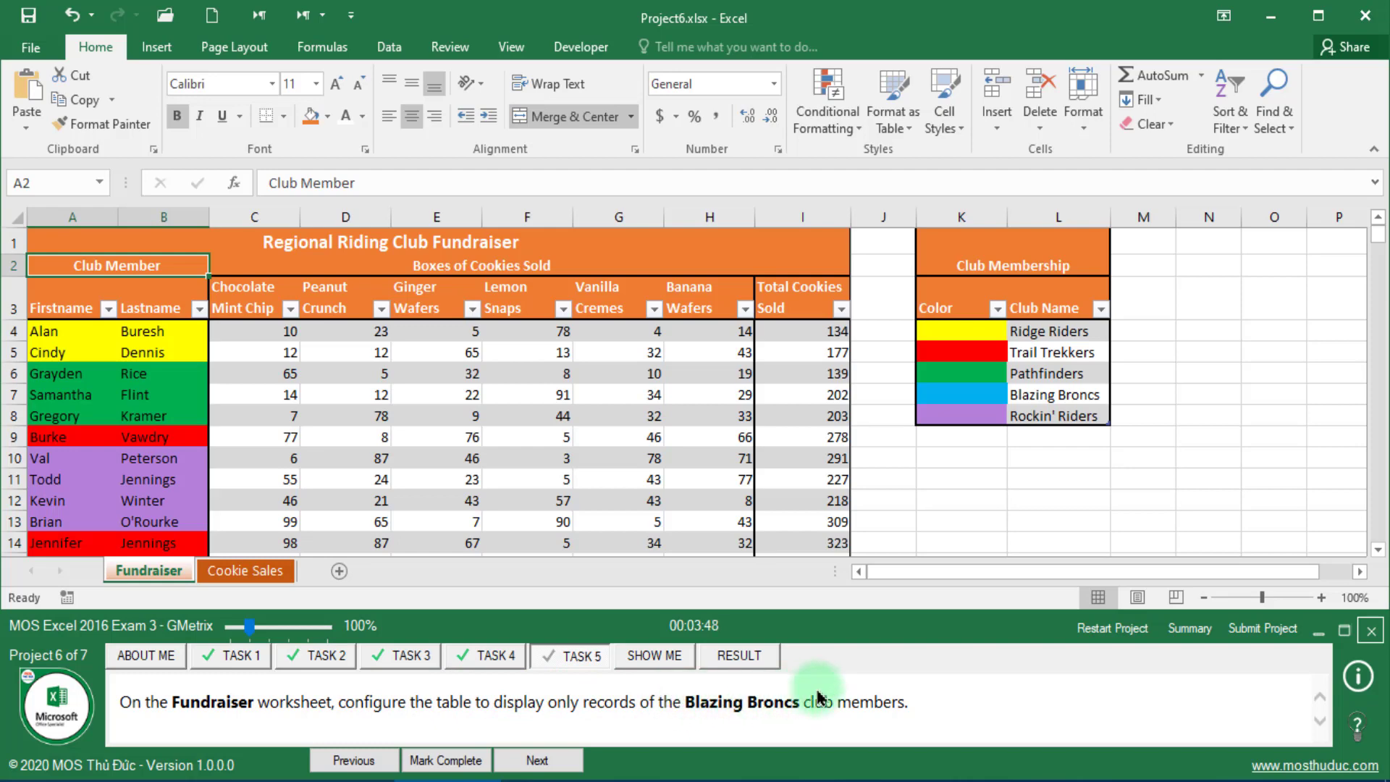
click(163, 498)
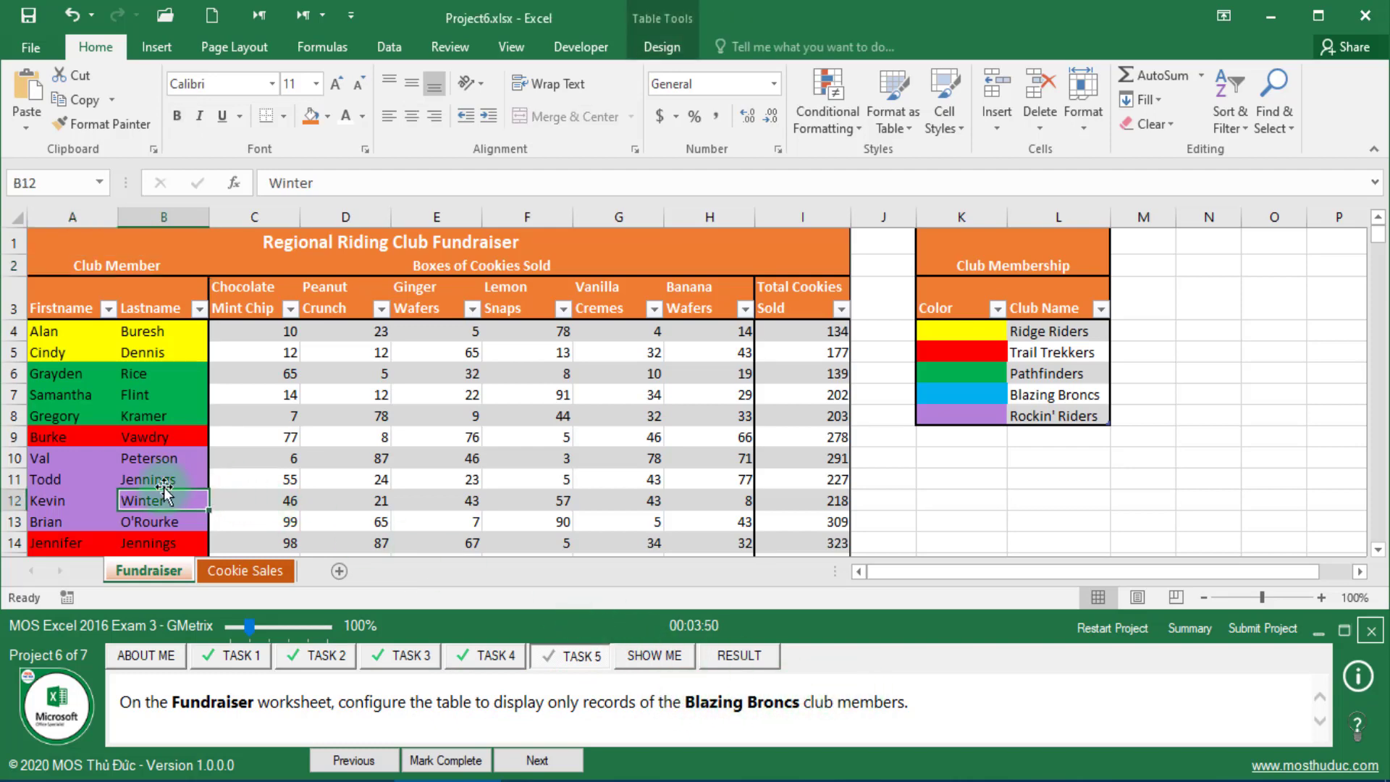
scroll(163, 486, down, 2)
scroll(164, 486, down, 2)
scroll(164, 486, down, 3)
scroll(164, 487, down, 3)
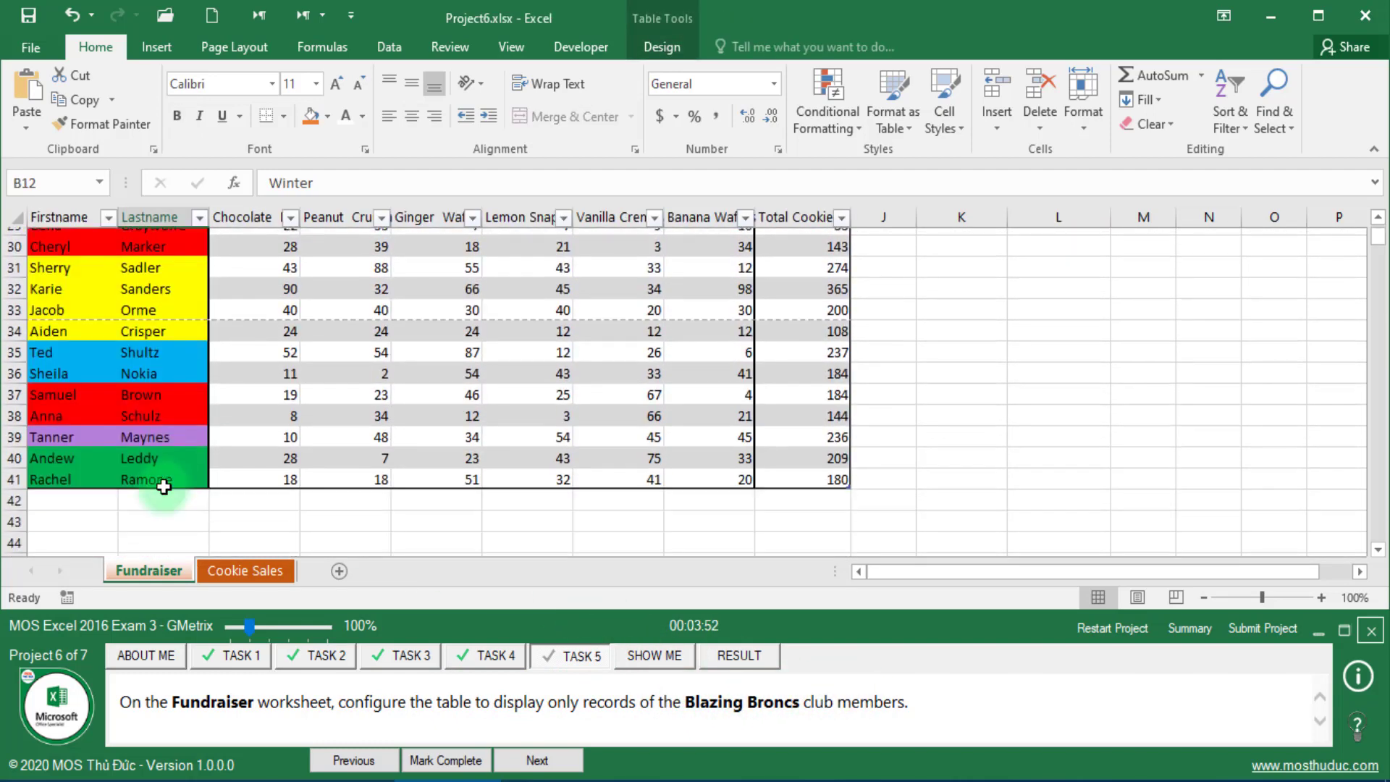
scroll(164, 487, up, 2)
scroll(163, 486, up, 2)
scroll(164, 487, up, 3)
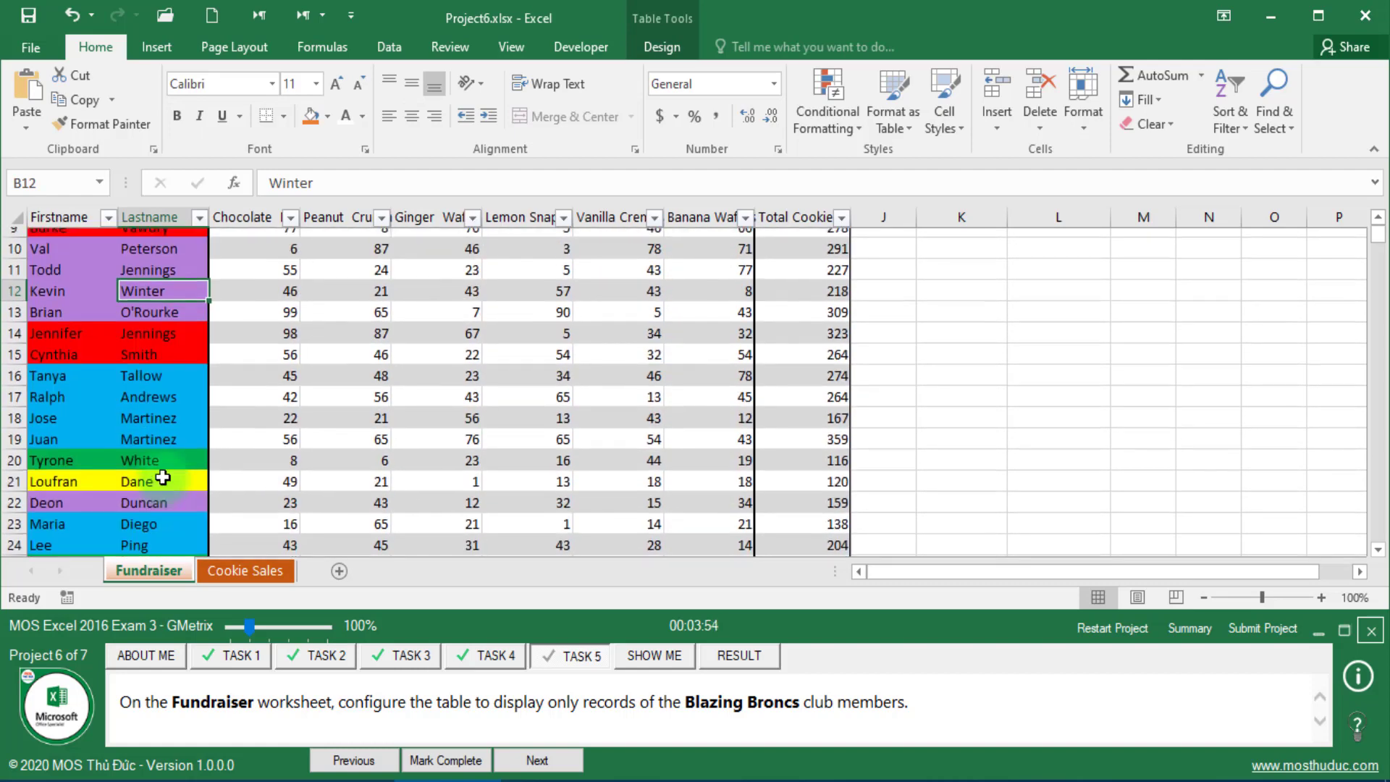
scroll(164, 481, up, 2)
scroll(163, 477, up, 1)
scroll(163, 478, down, 3)
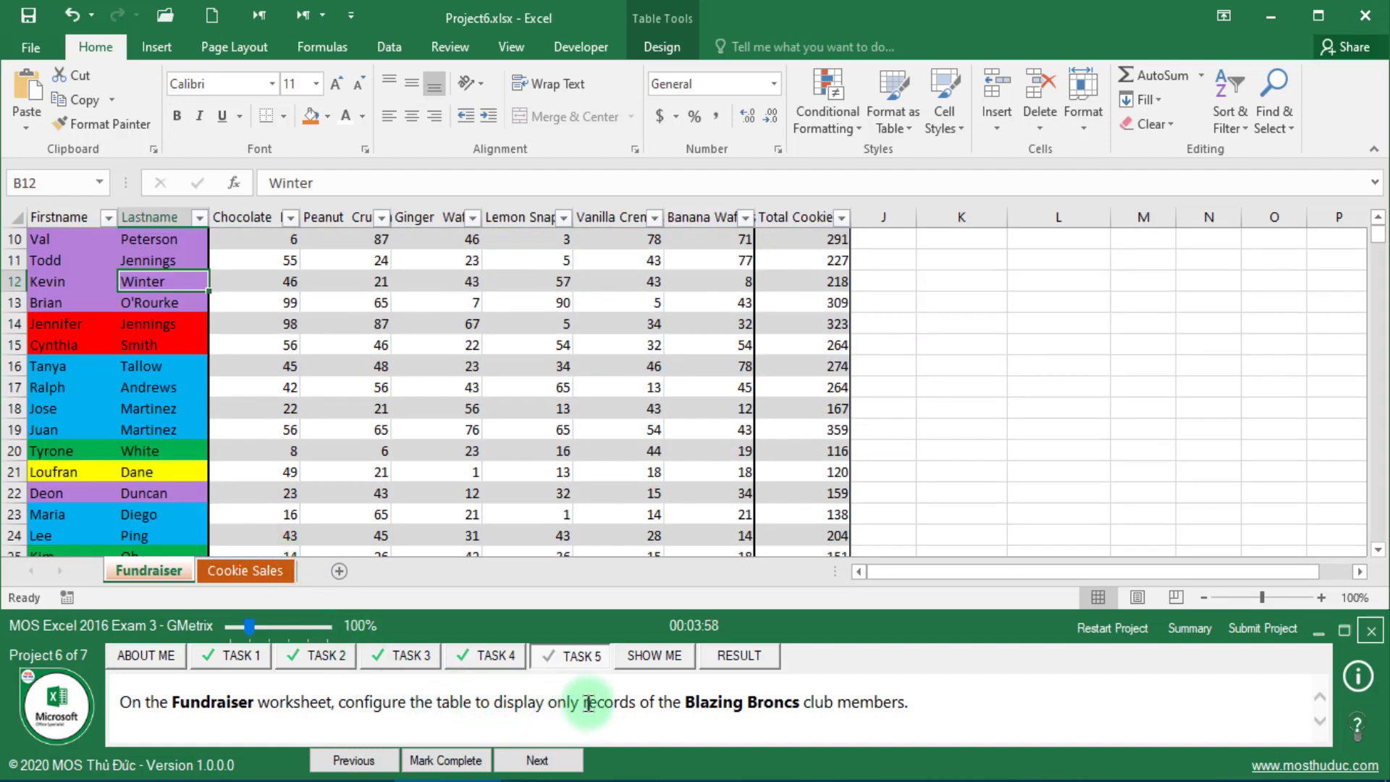
drag(588, 703, 802, 704)
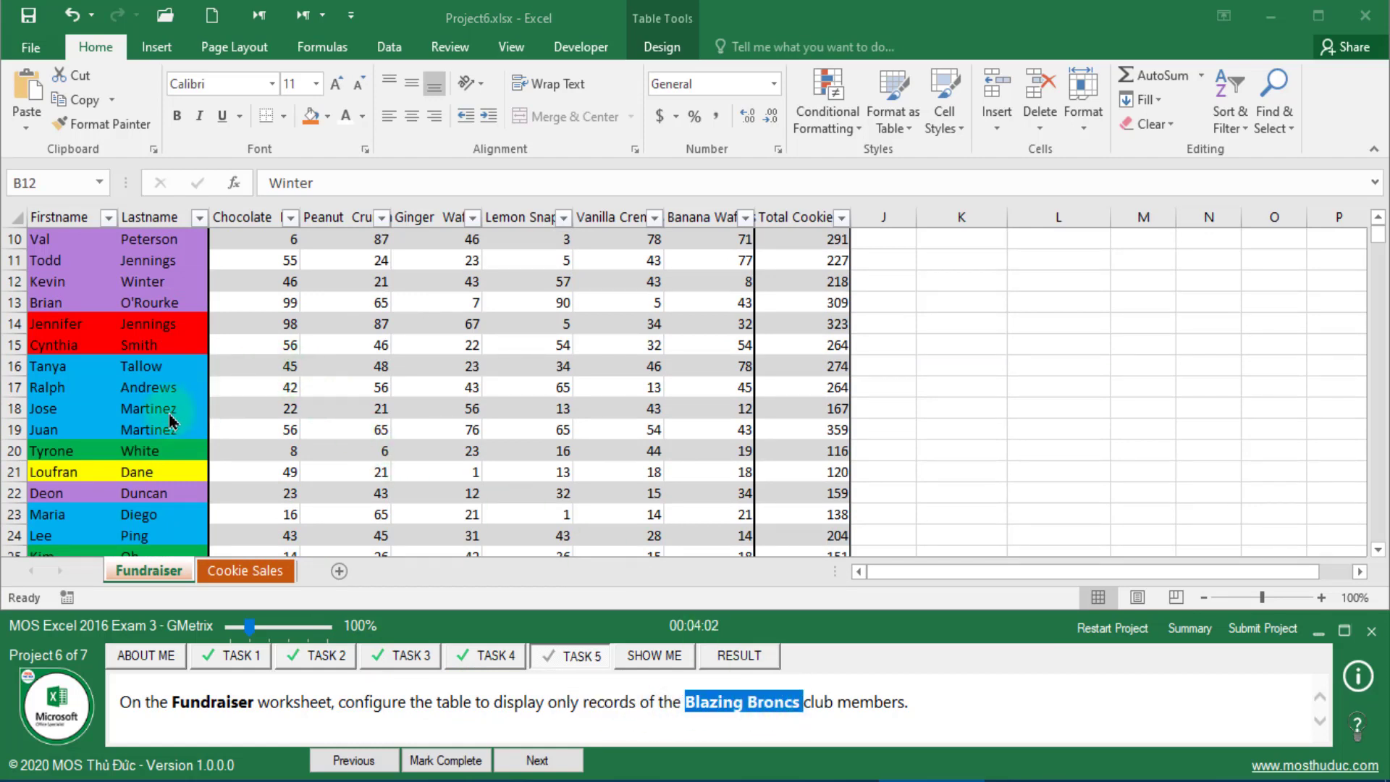
scroll(212, 458, up, 3)
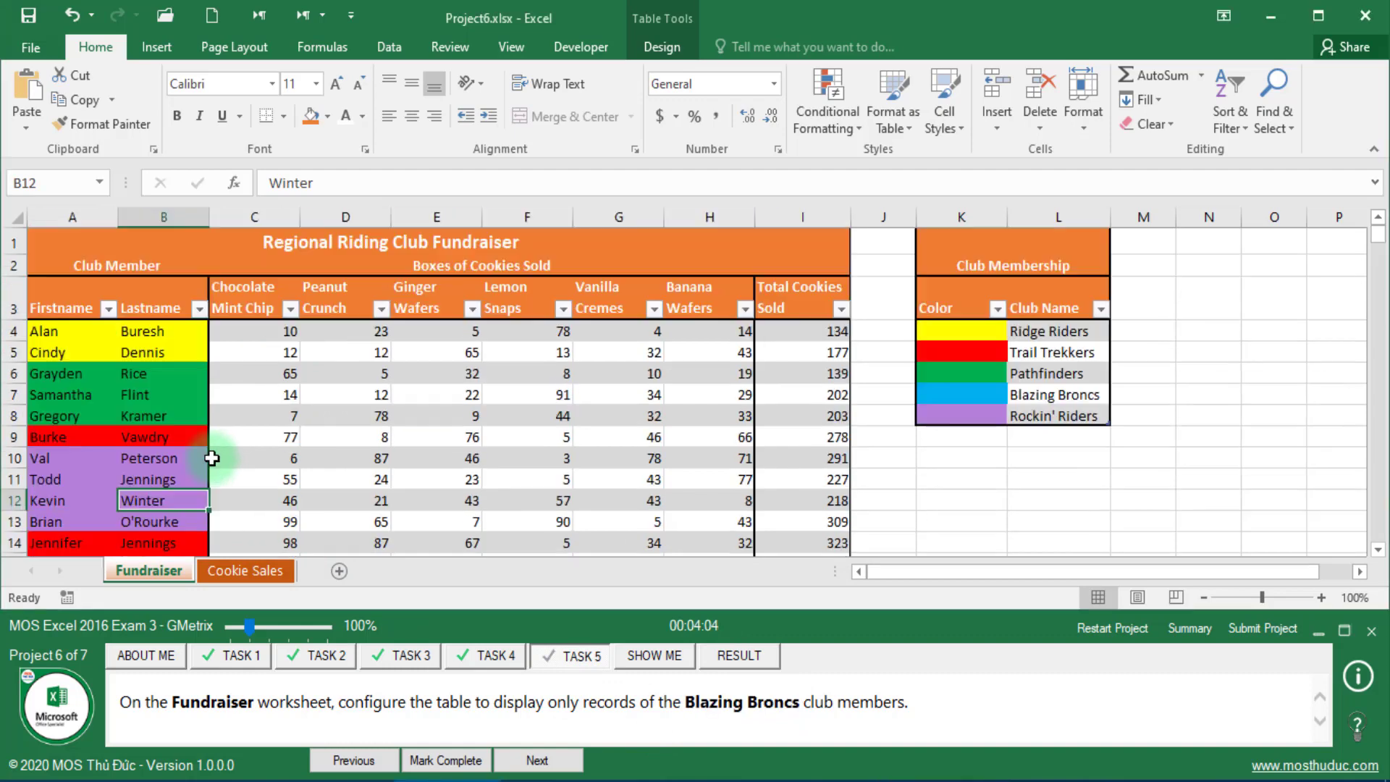
click(1044, 390)
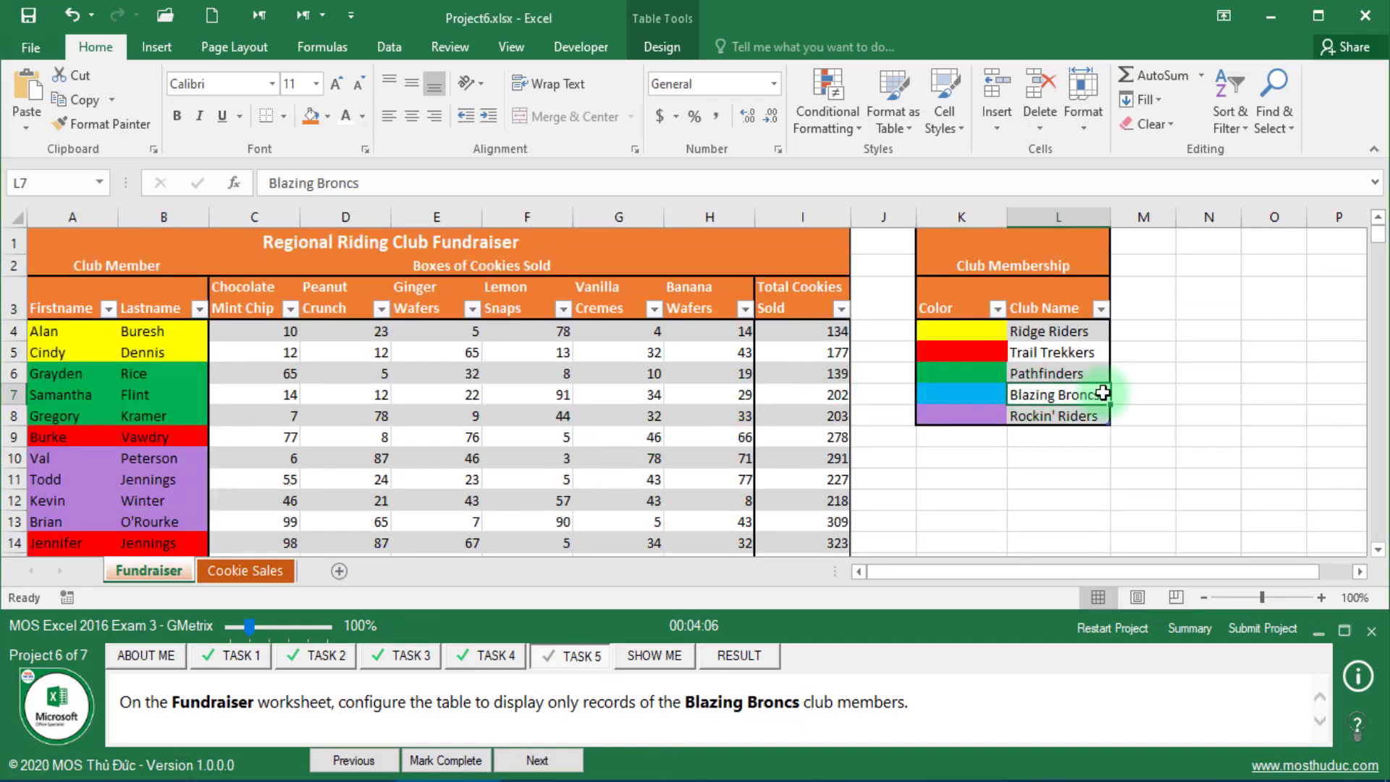
click(973, 398)
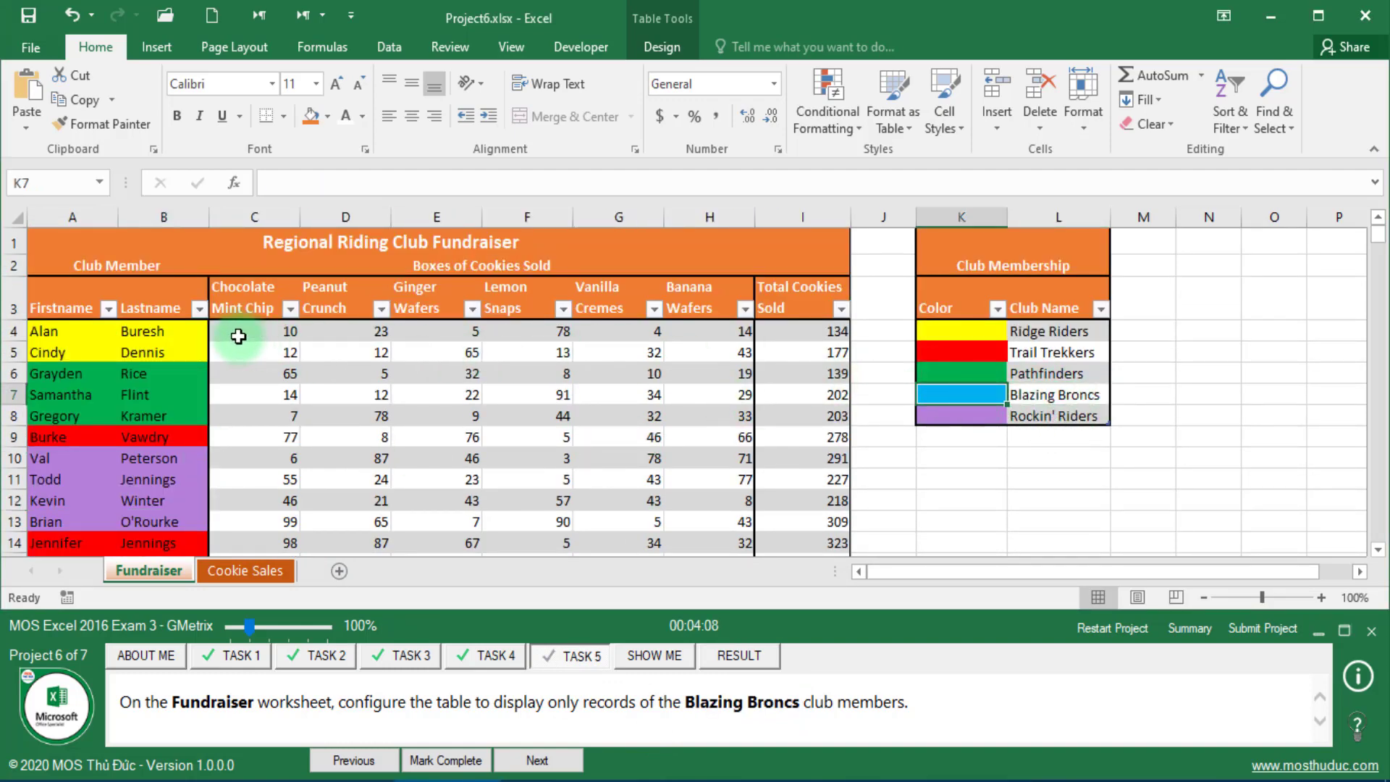
Step: Filter the Lastname column by the blue cell colour, mark the task complete, and submit
click(198, 309)
mouse_move(71, 436)
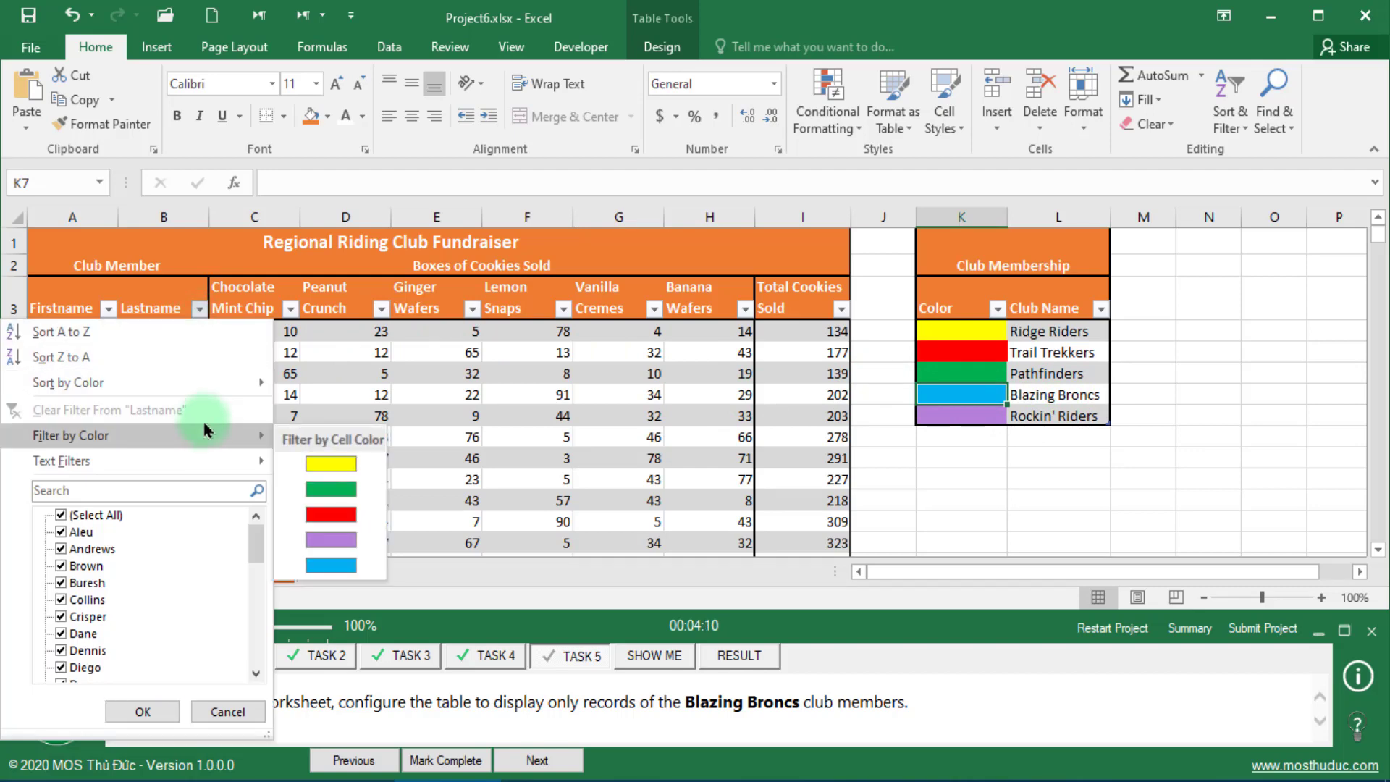
click(333, 566)
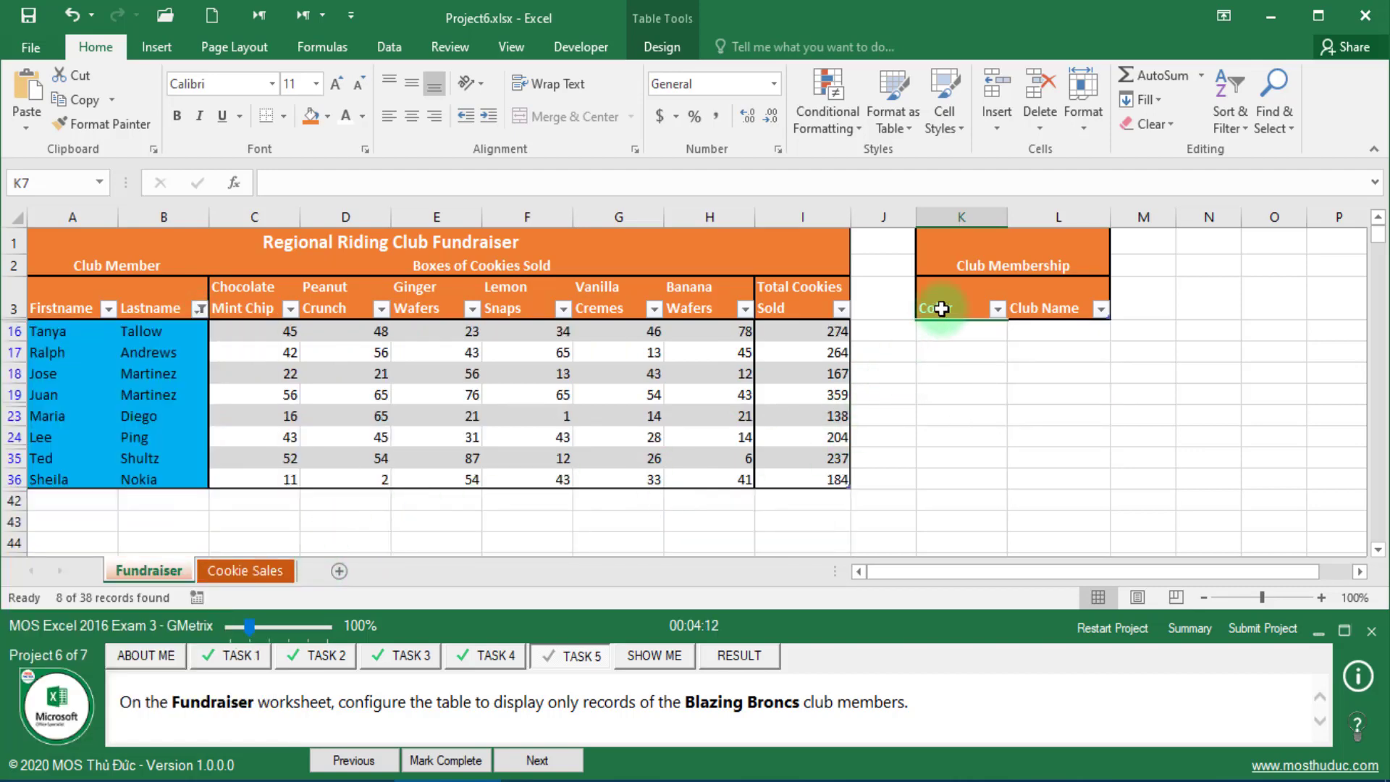
click(945, 409)
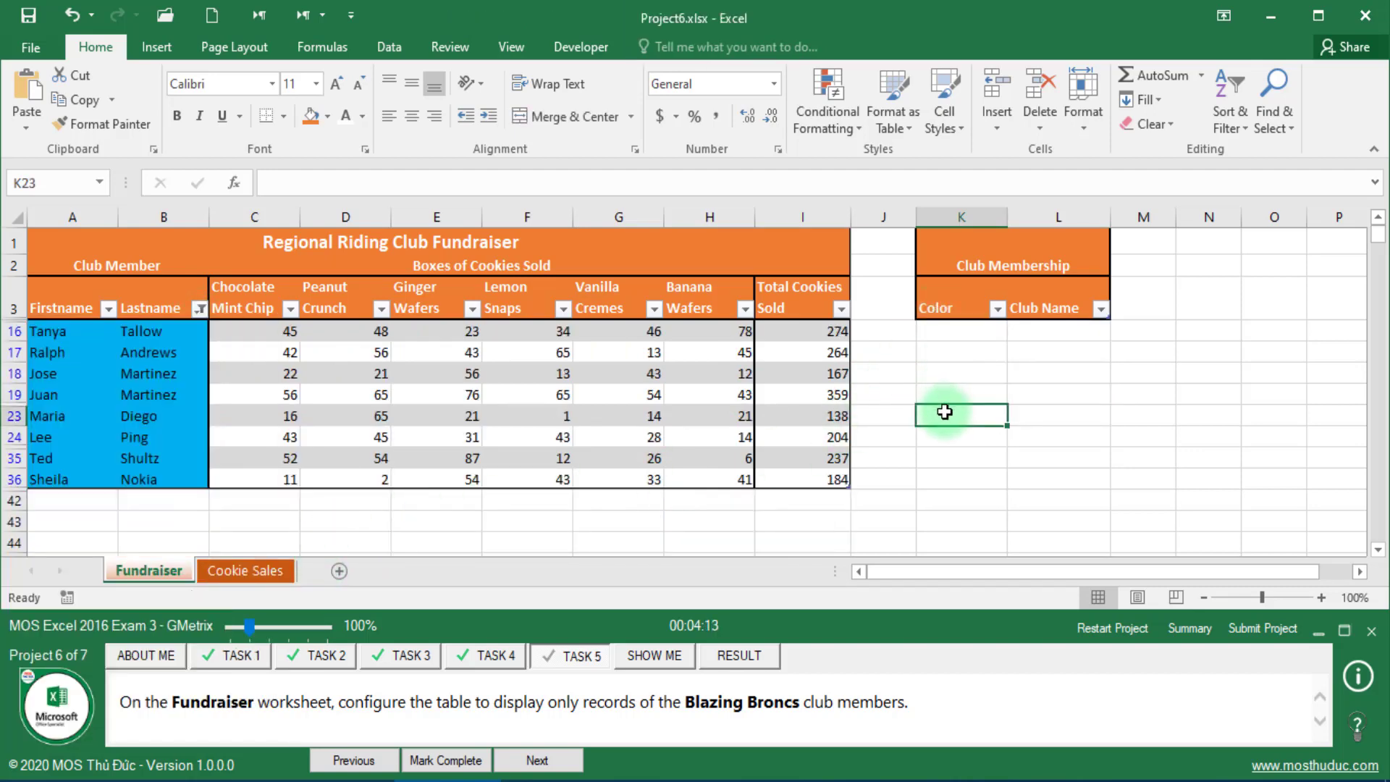
click(445, 759)
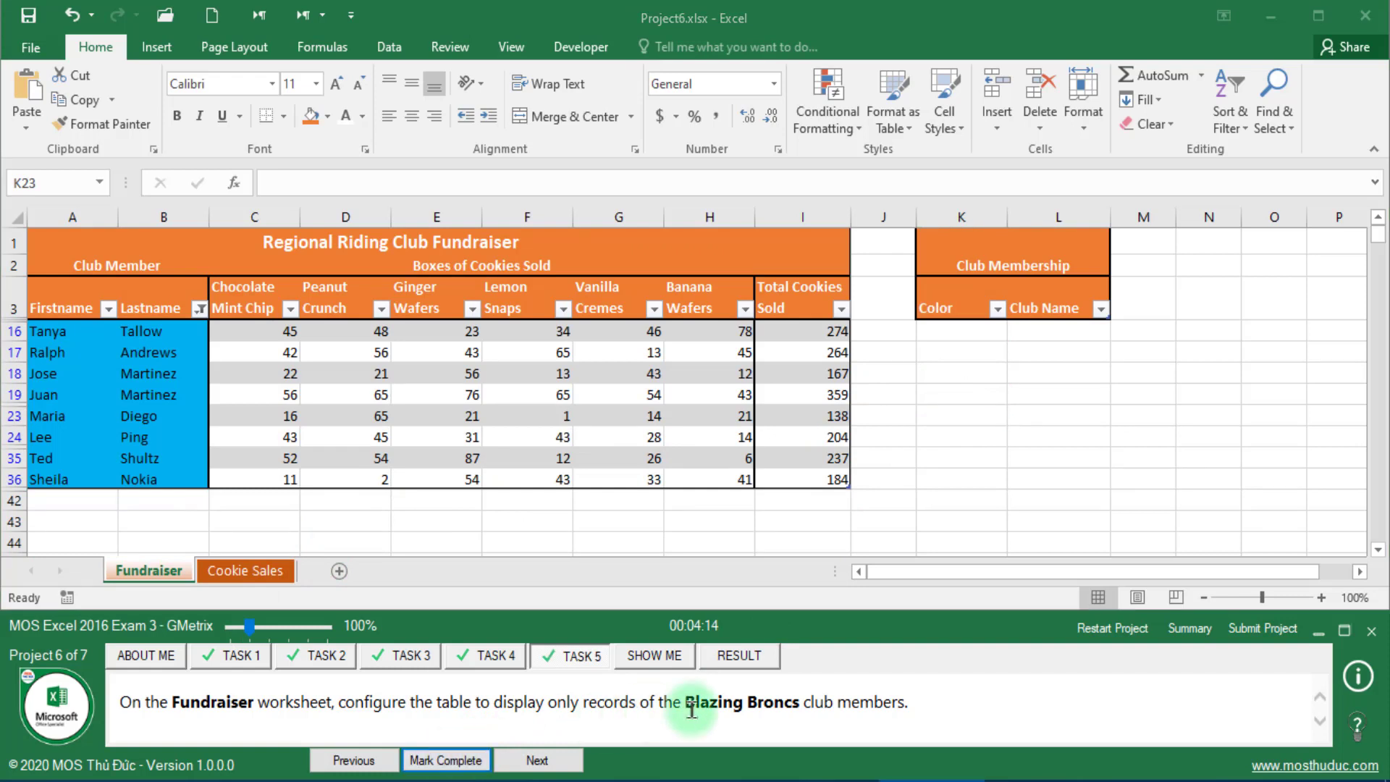
click(1246, 630)
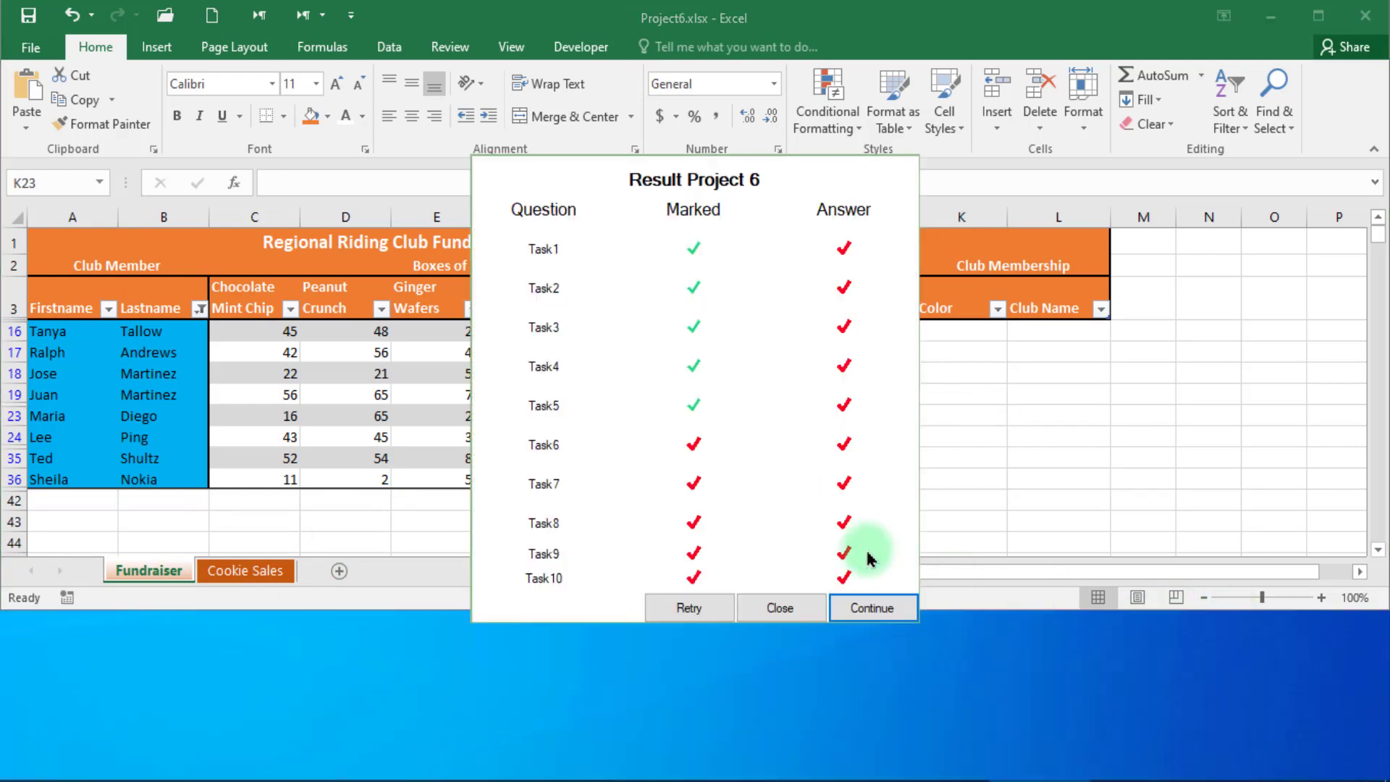
Step: Start Project 7, colour the Q1 Sales tab green, and mark task 1 complete
click(856, 612)
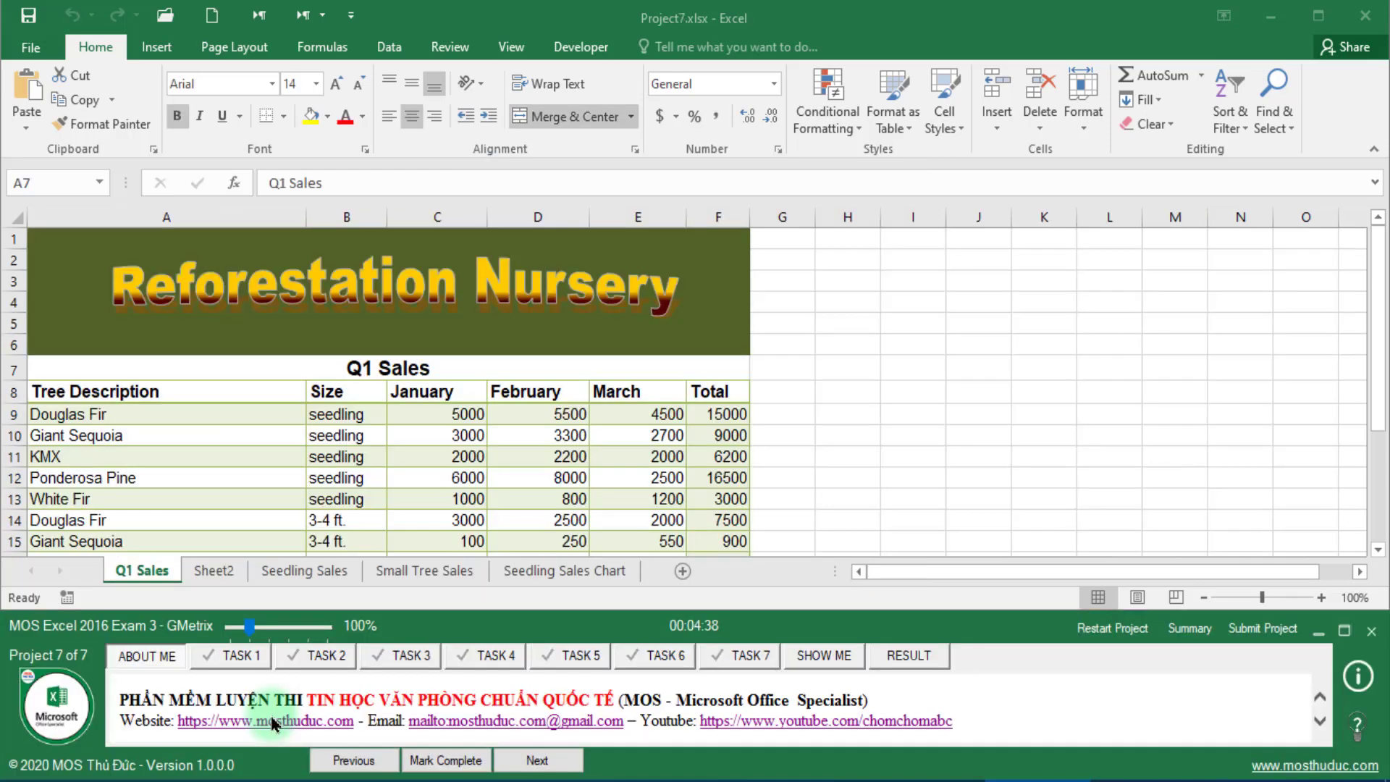
click(239, 660)
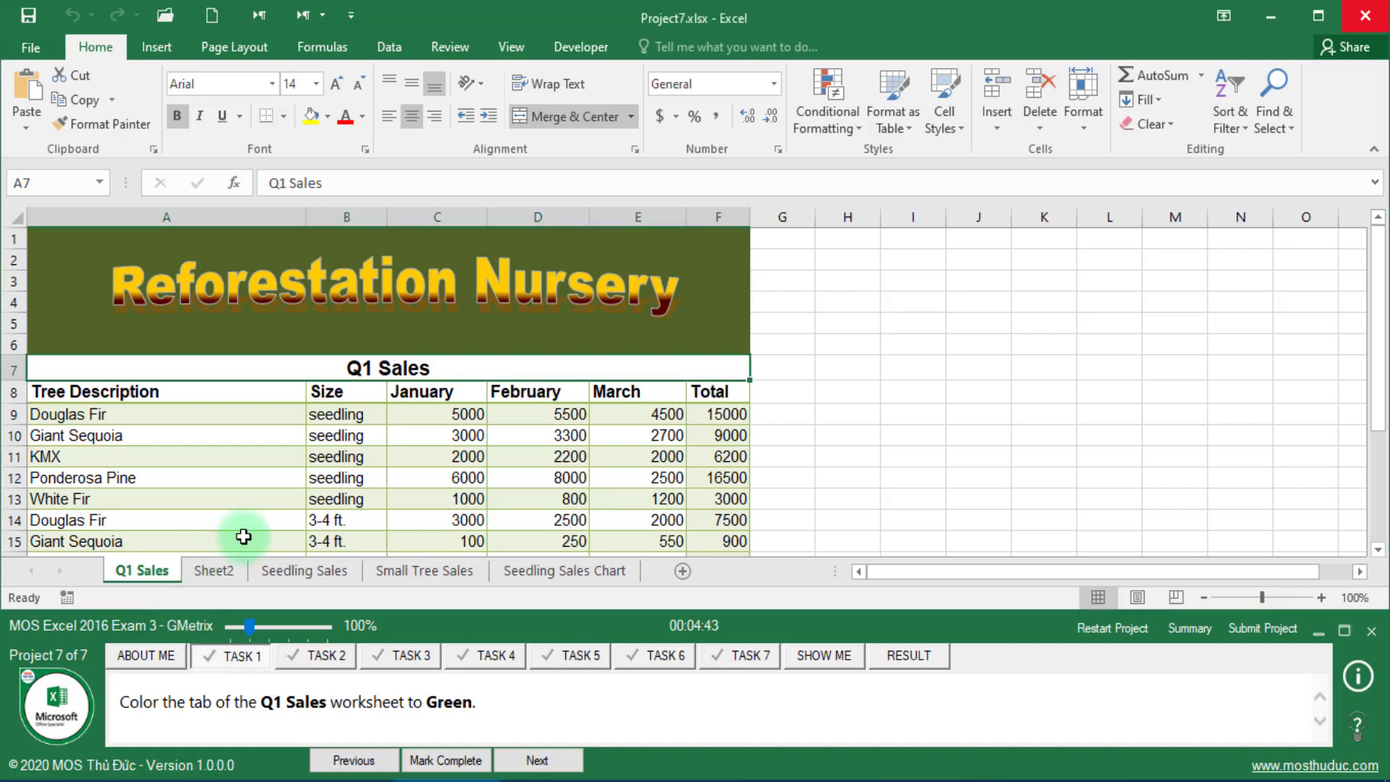
right_click(145, 570)
mouse_move(228, 475)
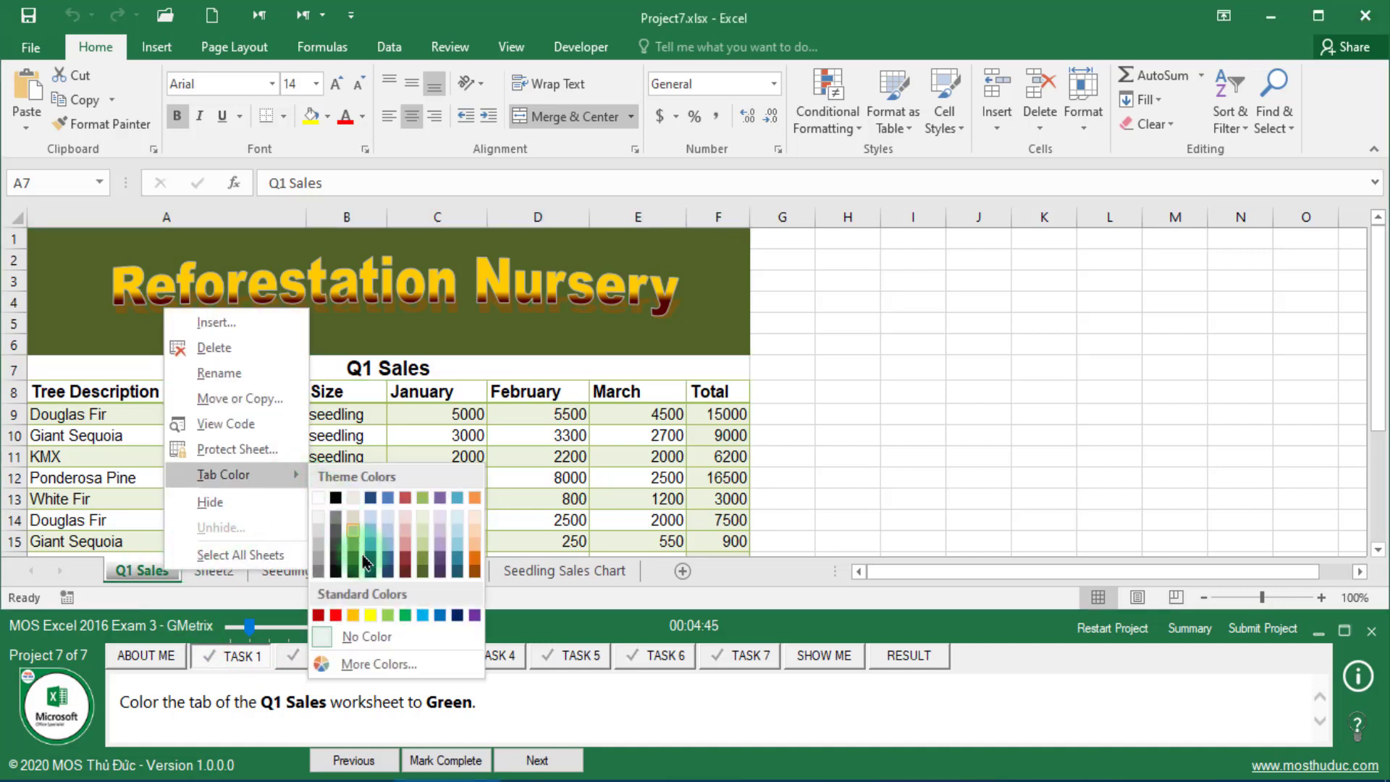
click(405, 616)
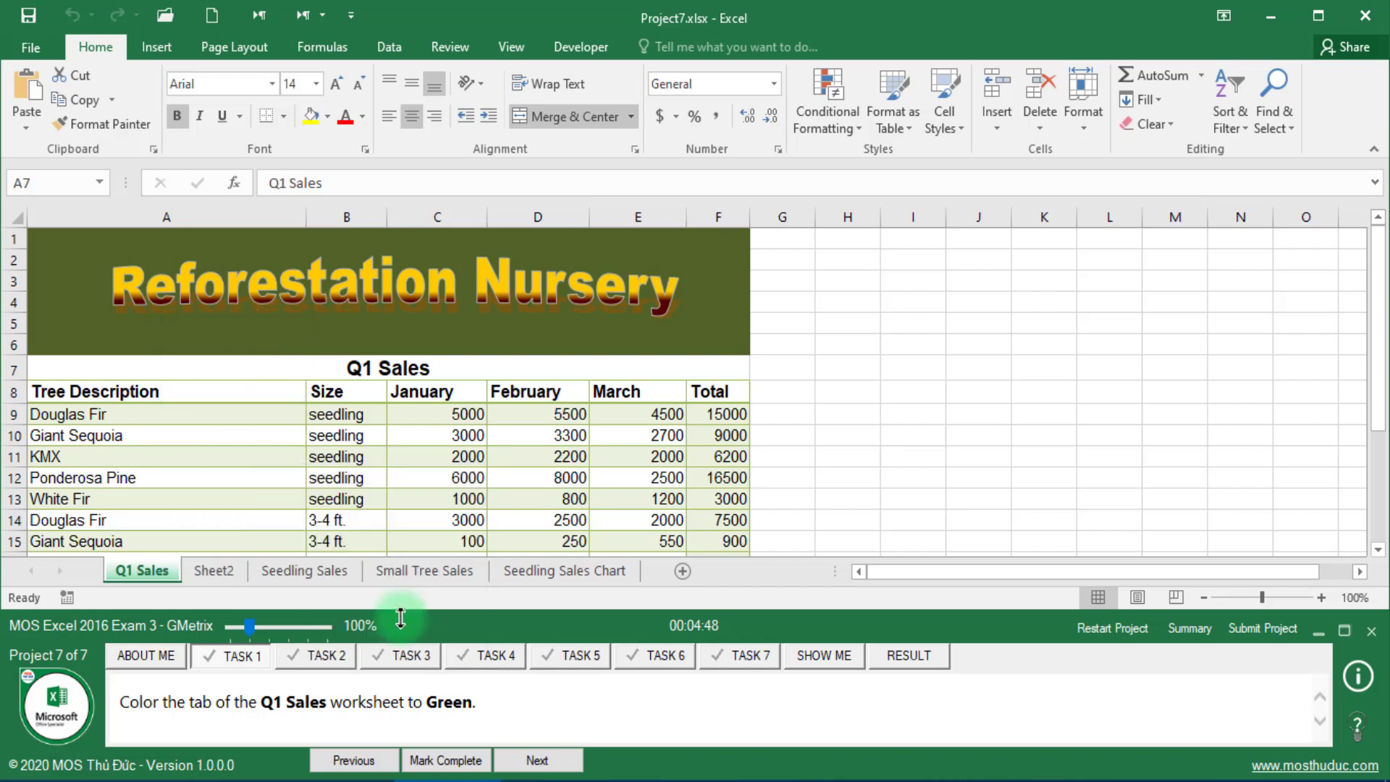
click(446, 760)
click(527, 760)
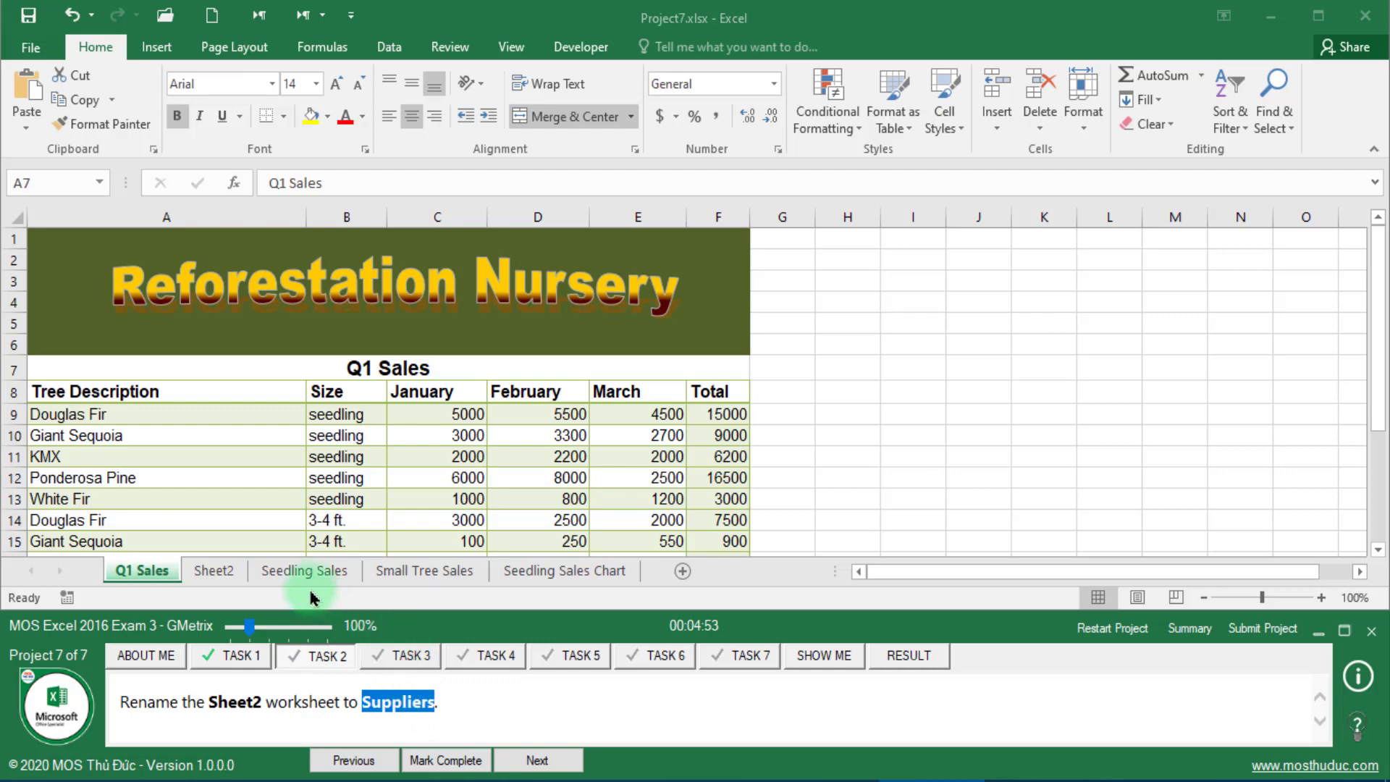
Step: Rename Sheet2 to Suppliers and mark task 2 complete
click(211, 569)
right_click(225, 567)
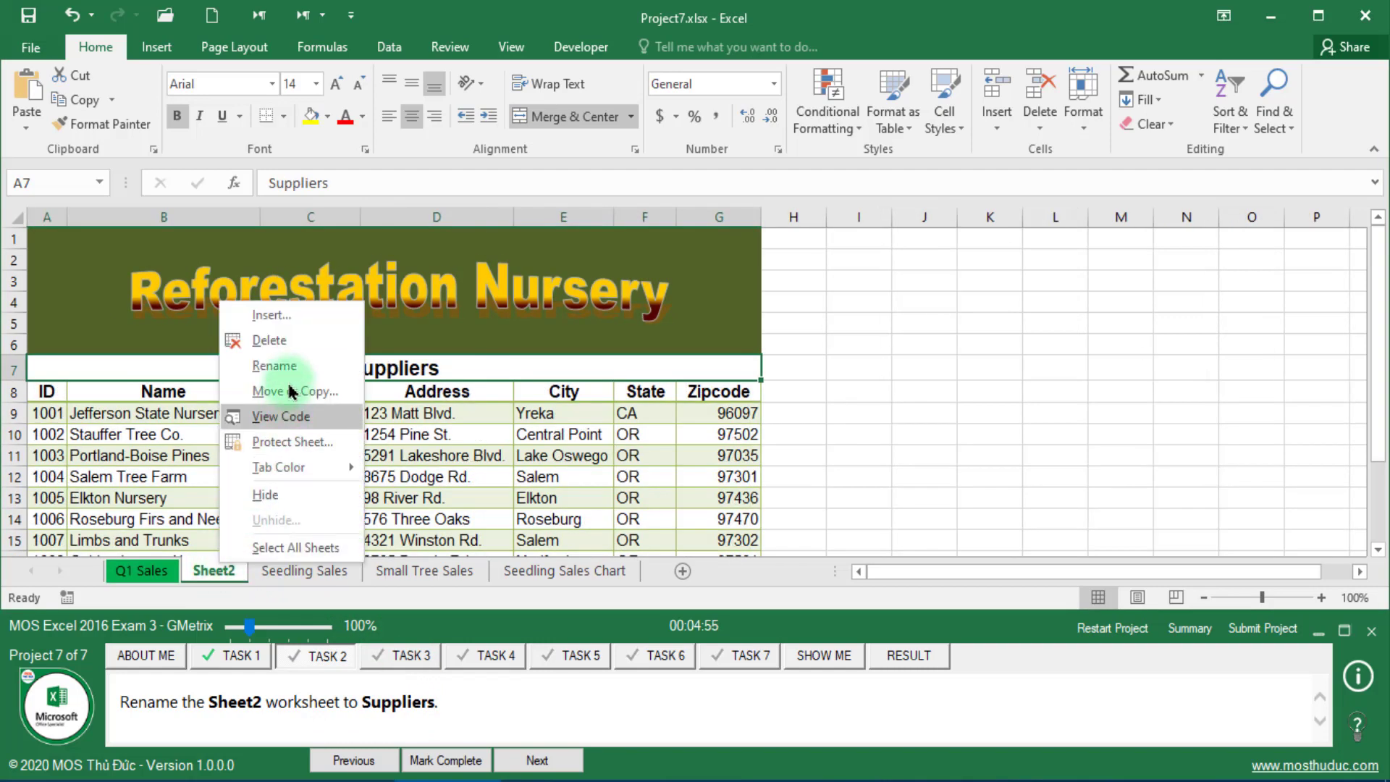
click(275, 365)
text(Suppliers)
click(516, 601)
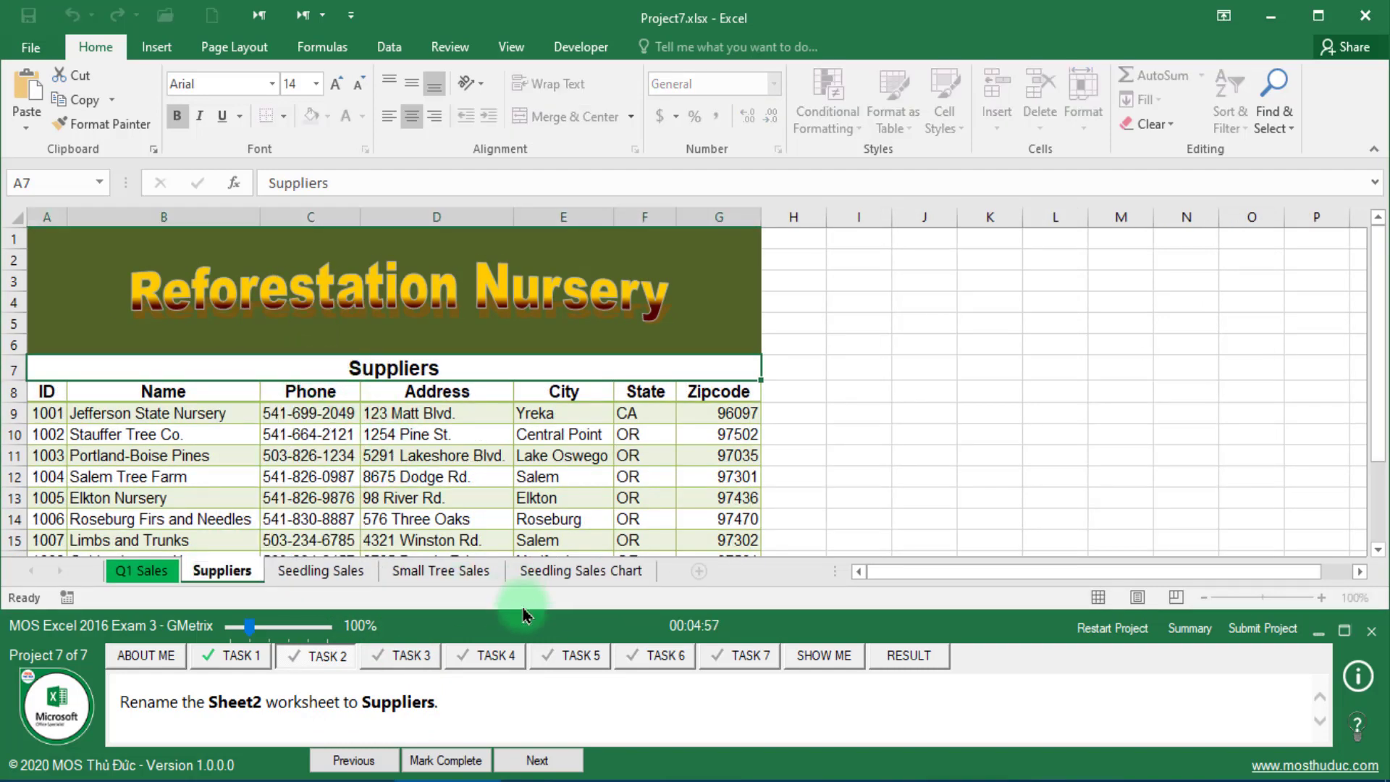
click(427, 760)
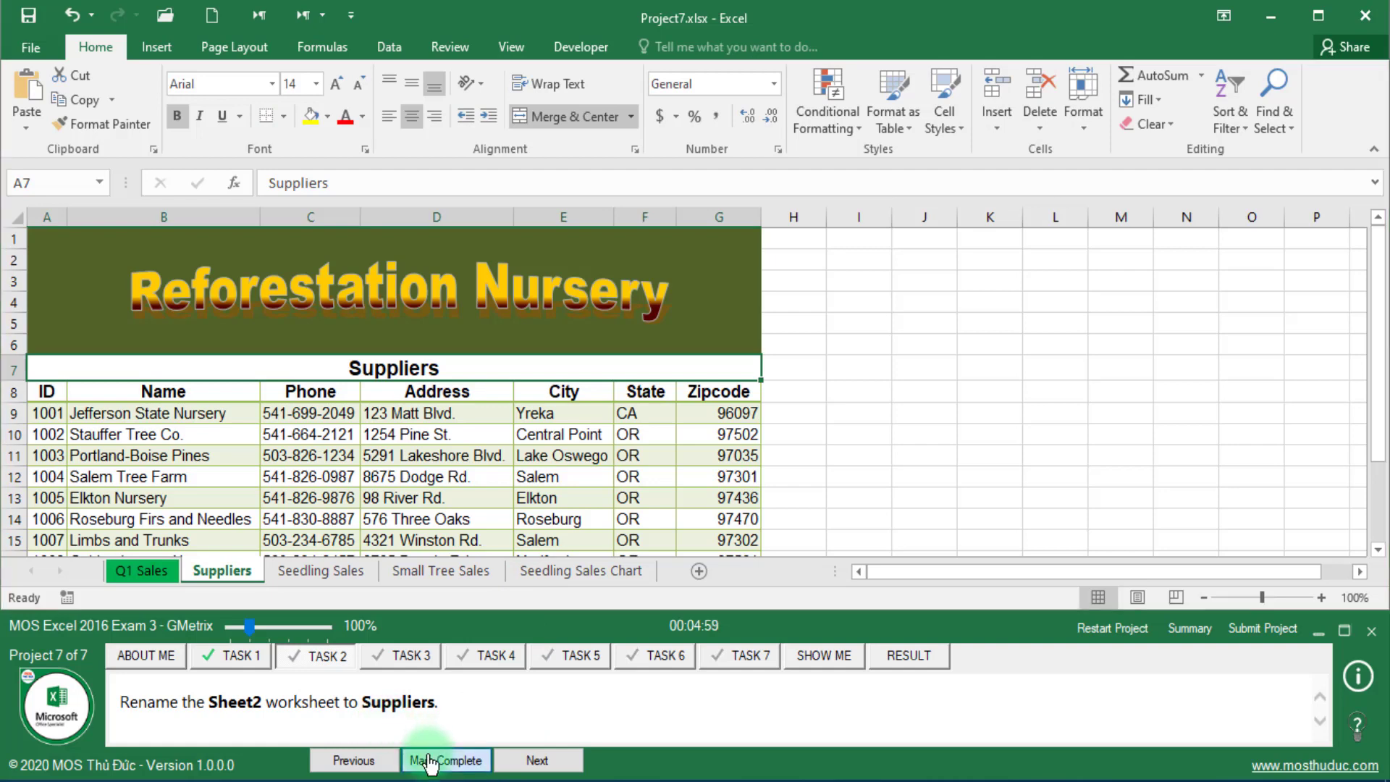
click(537, 760)
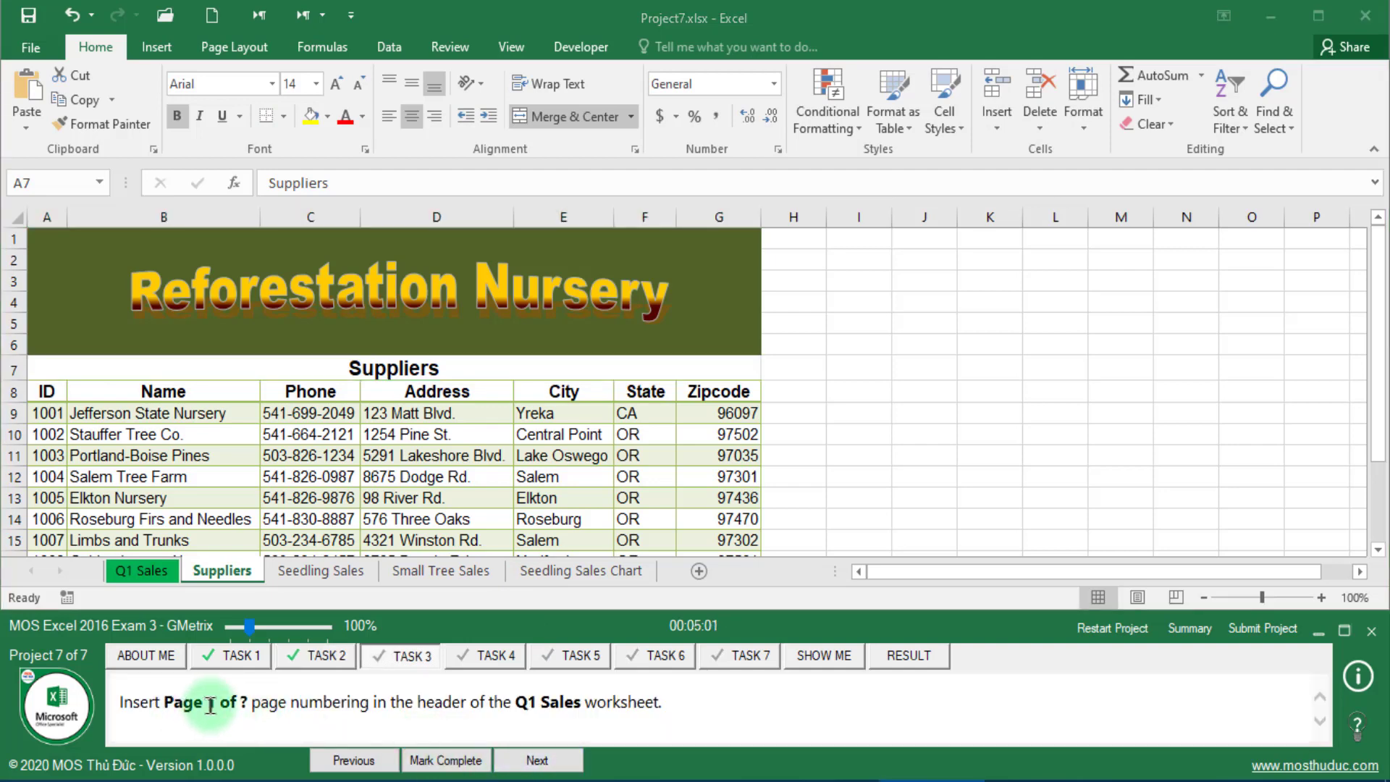
Step: Insert the 'Page 1 of ?' preset header on Q1 Sales and mark task 3 complete
drag(210, 704, 290, 704)
click(142, 571)
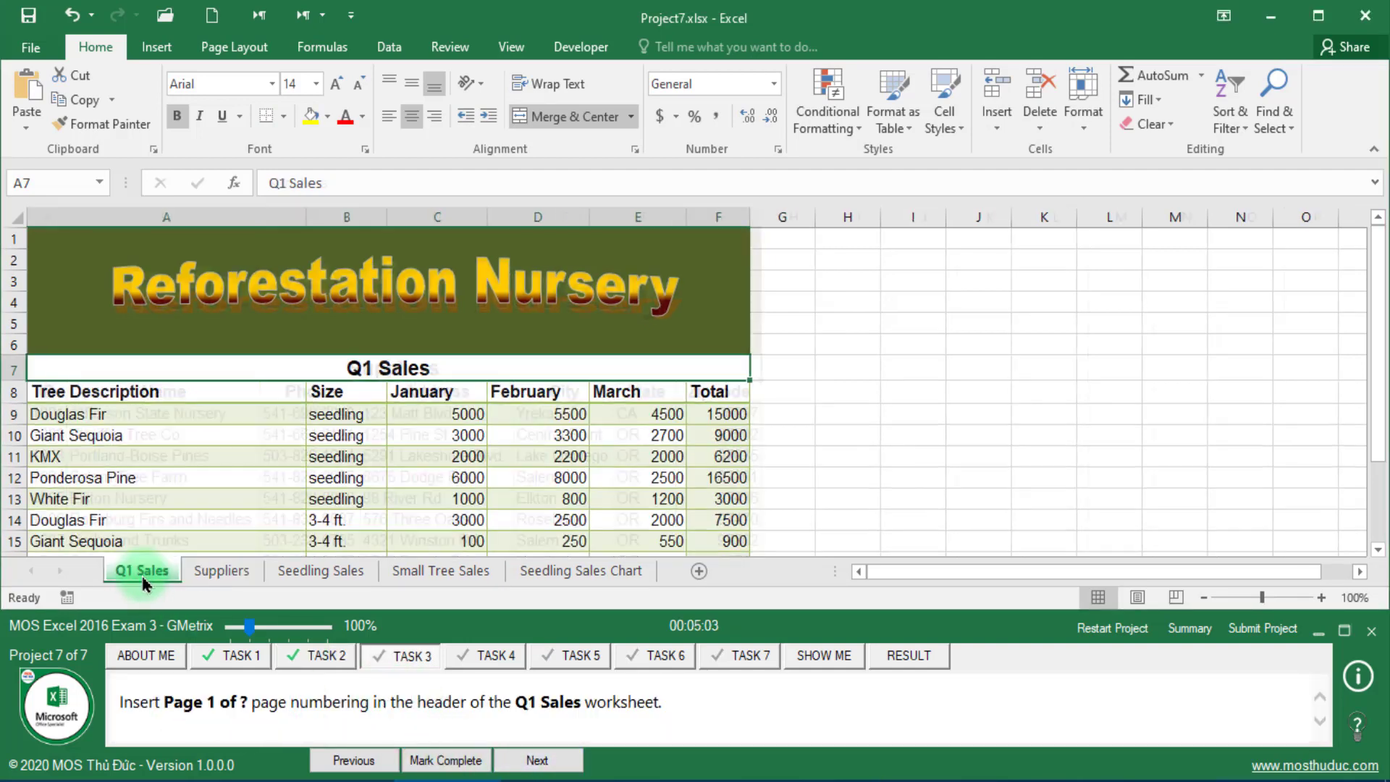
click(157, 47)
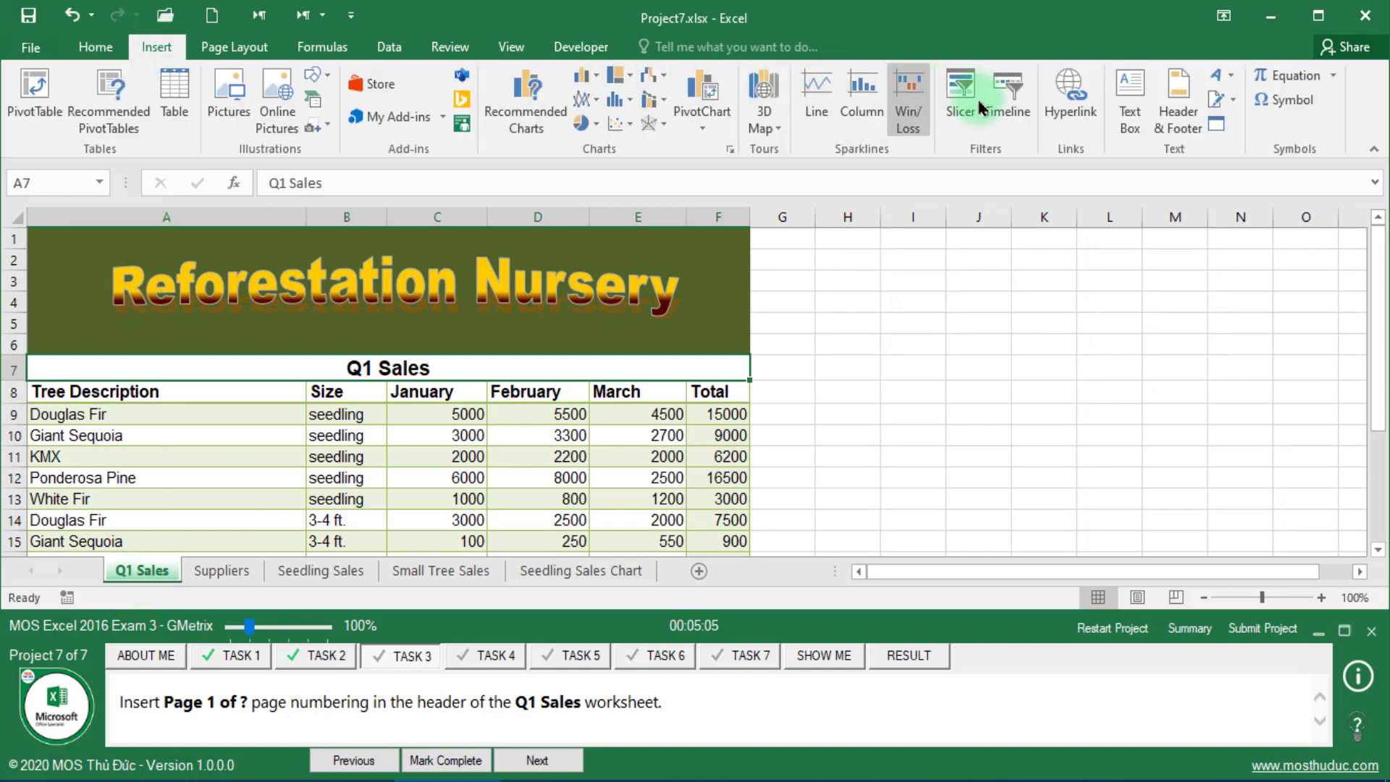
click(1178, 108)
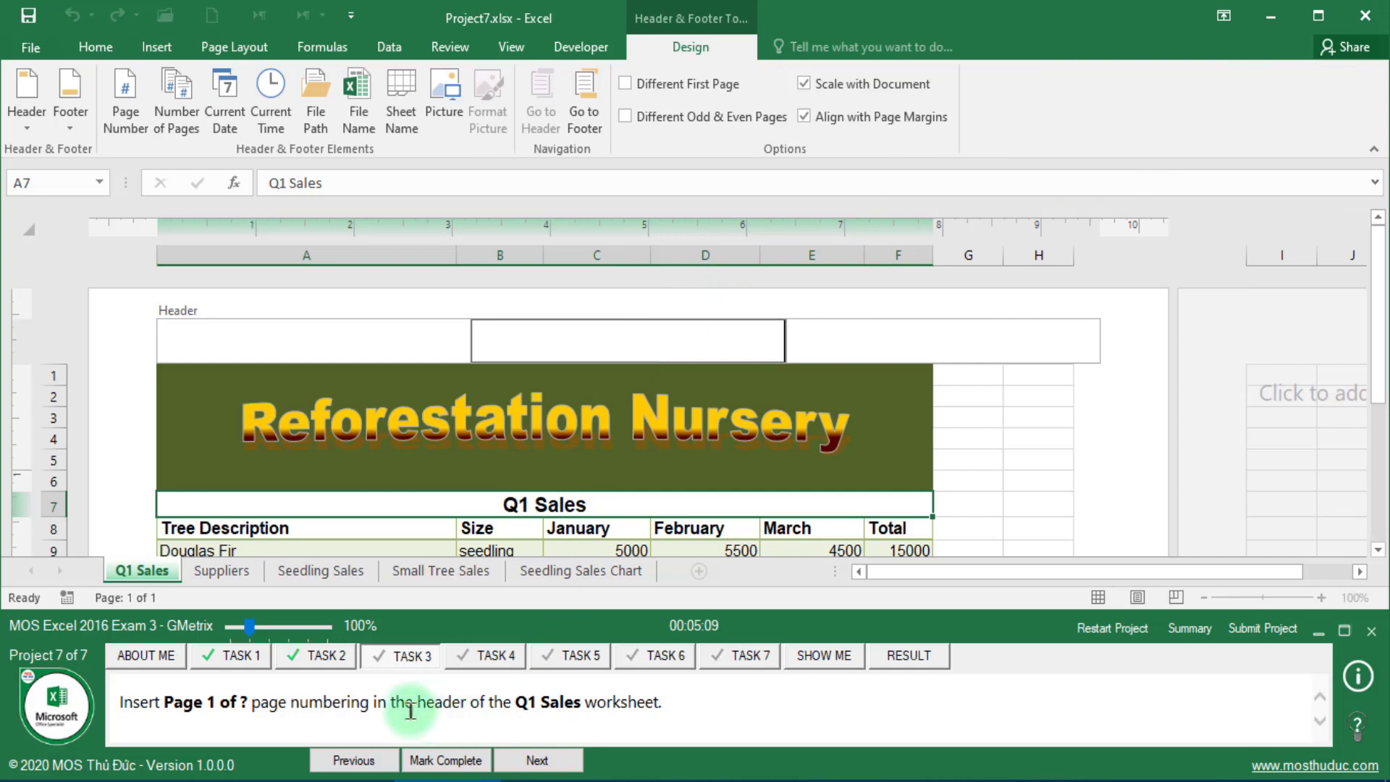
click(29, 121)
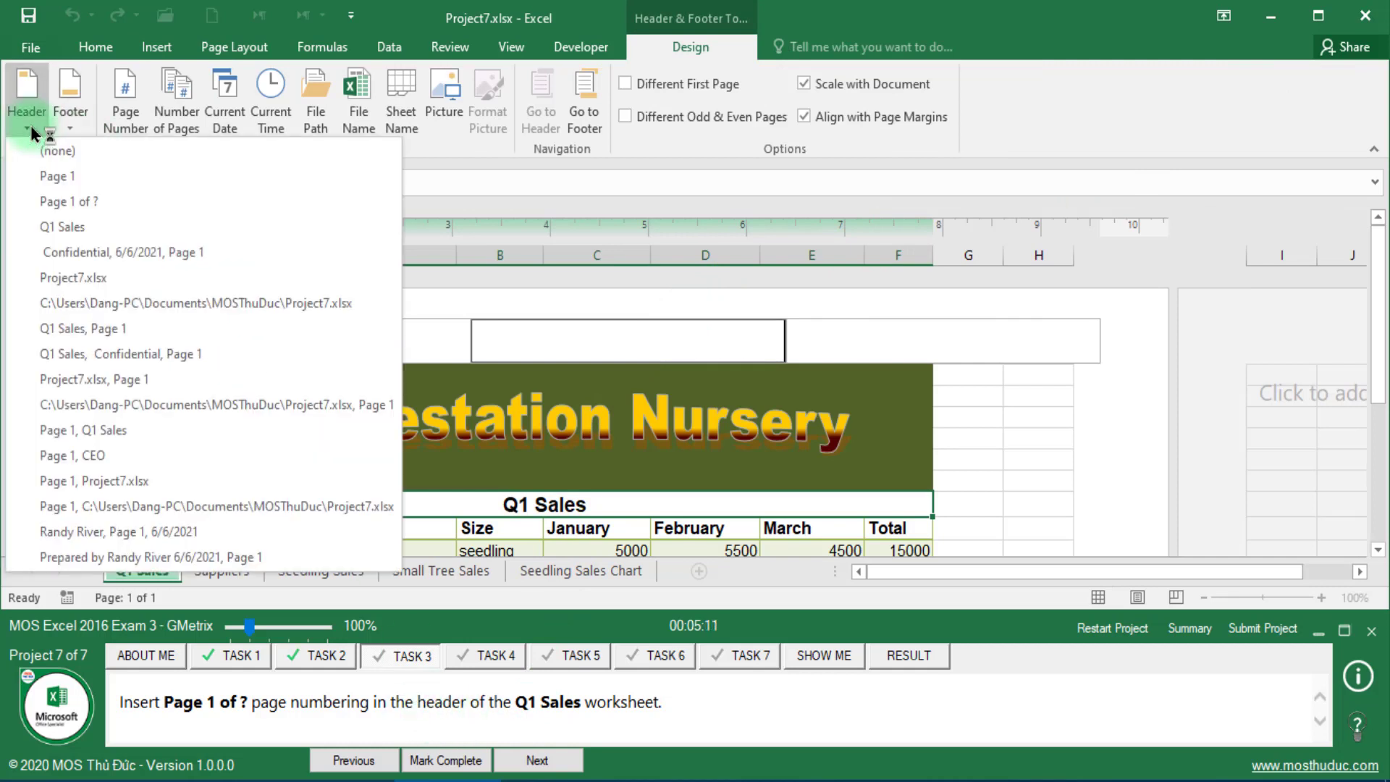
click(69, 206)
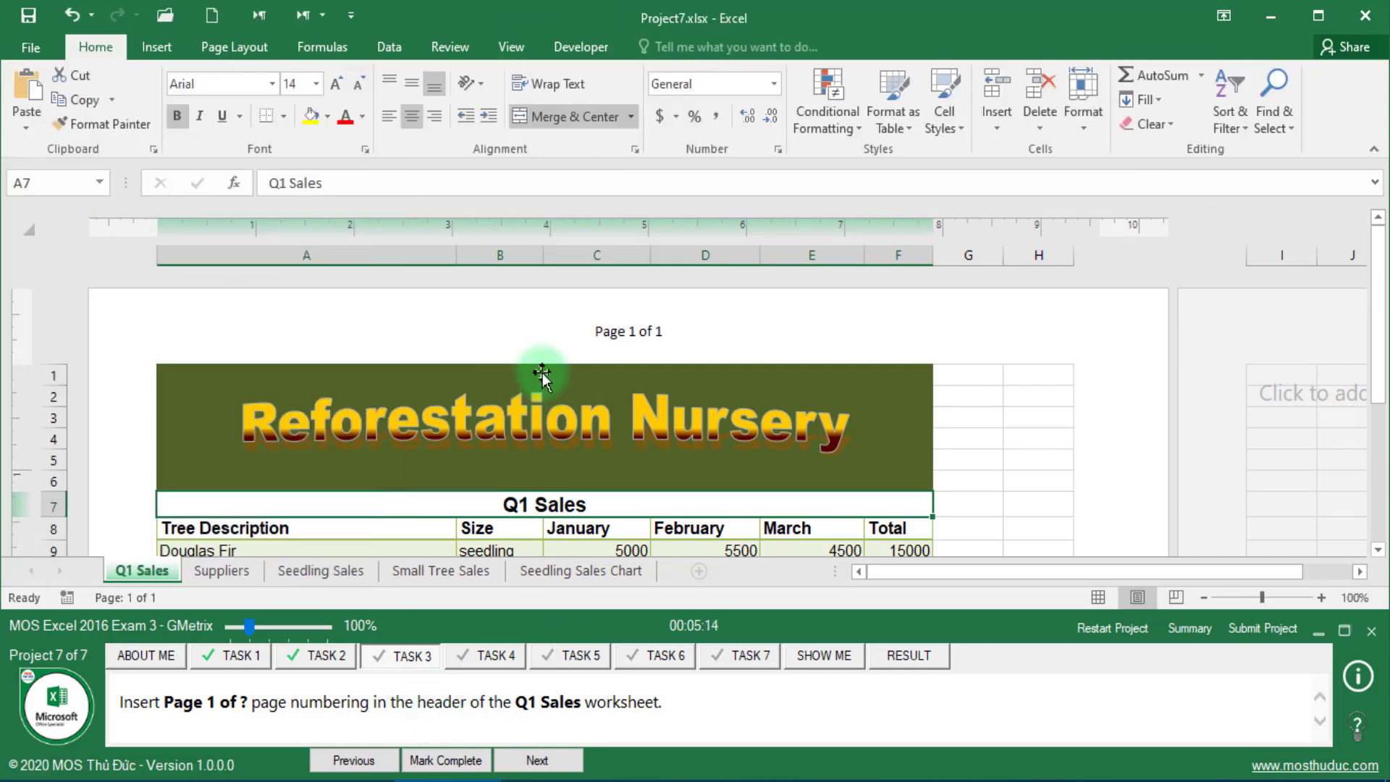
click(450, 759)
Step: Select and copy the Q1 Sales range A8:E13
click(524, 760)
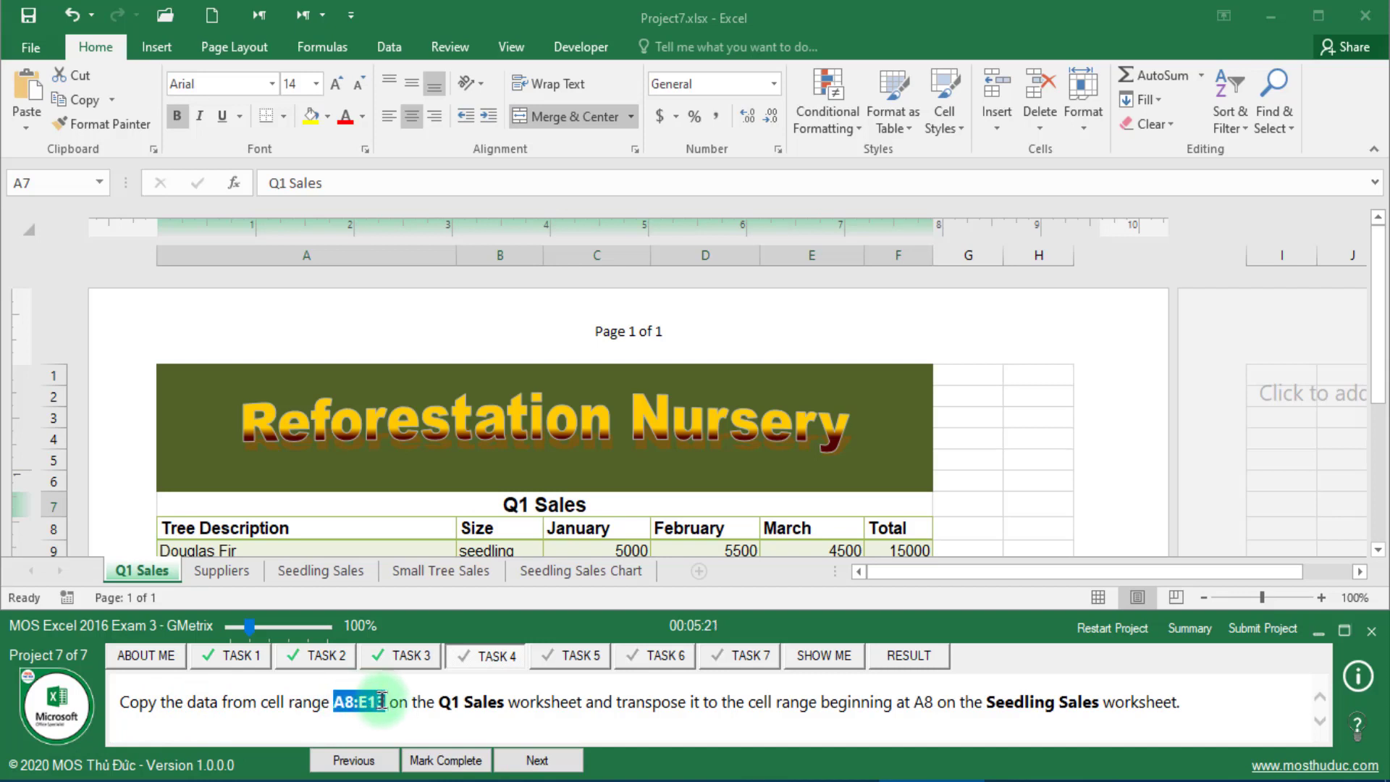
click(158, 563)
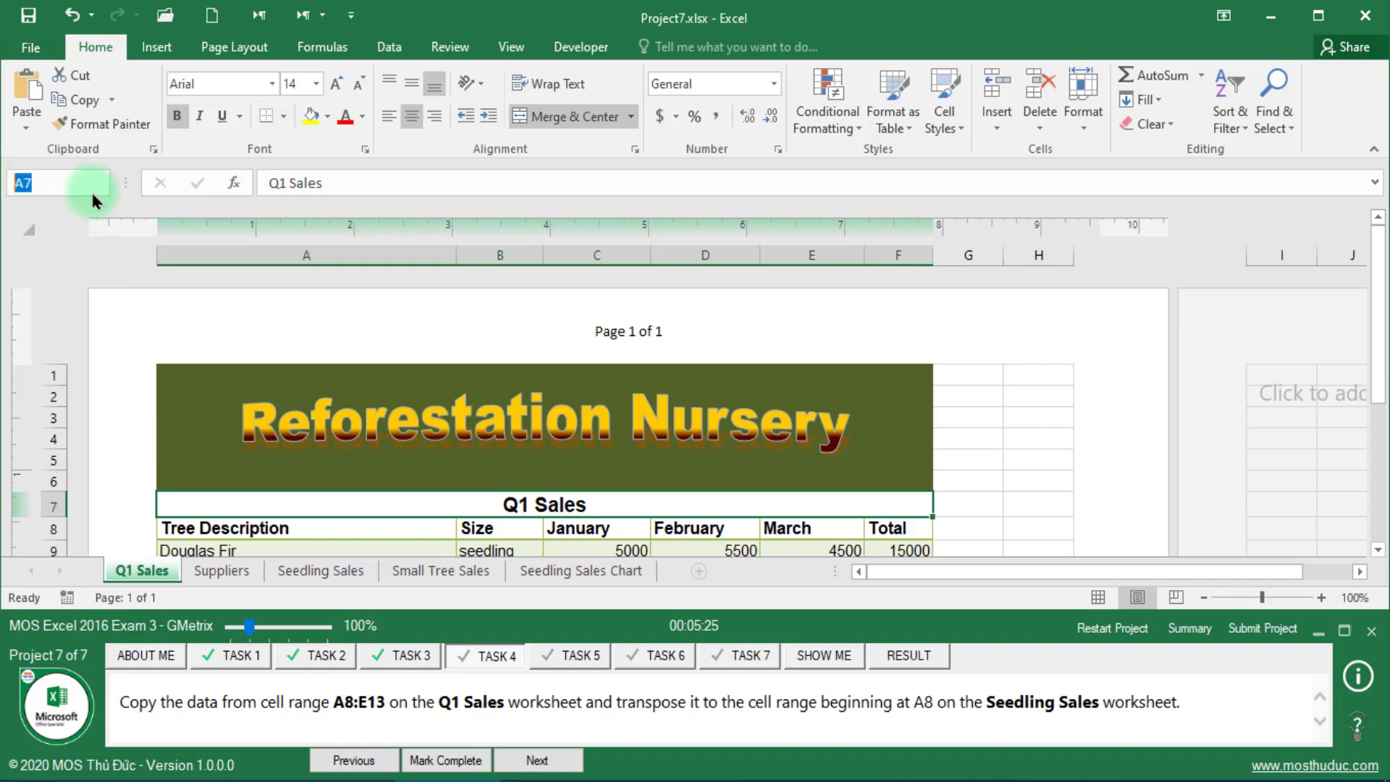
key(Return)
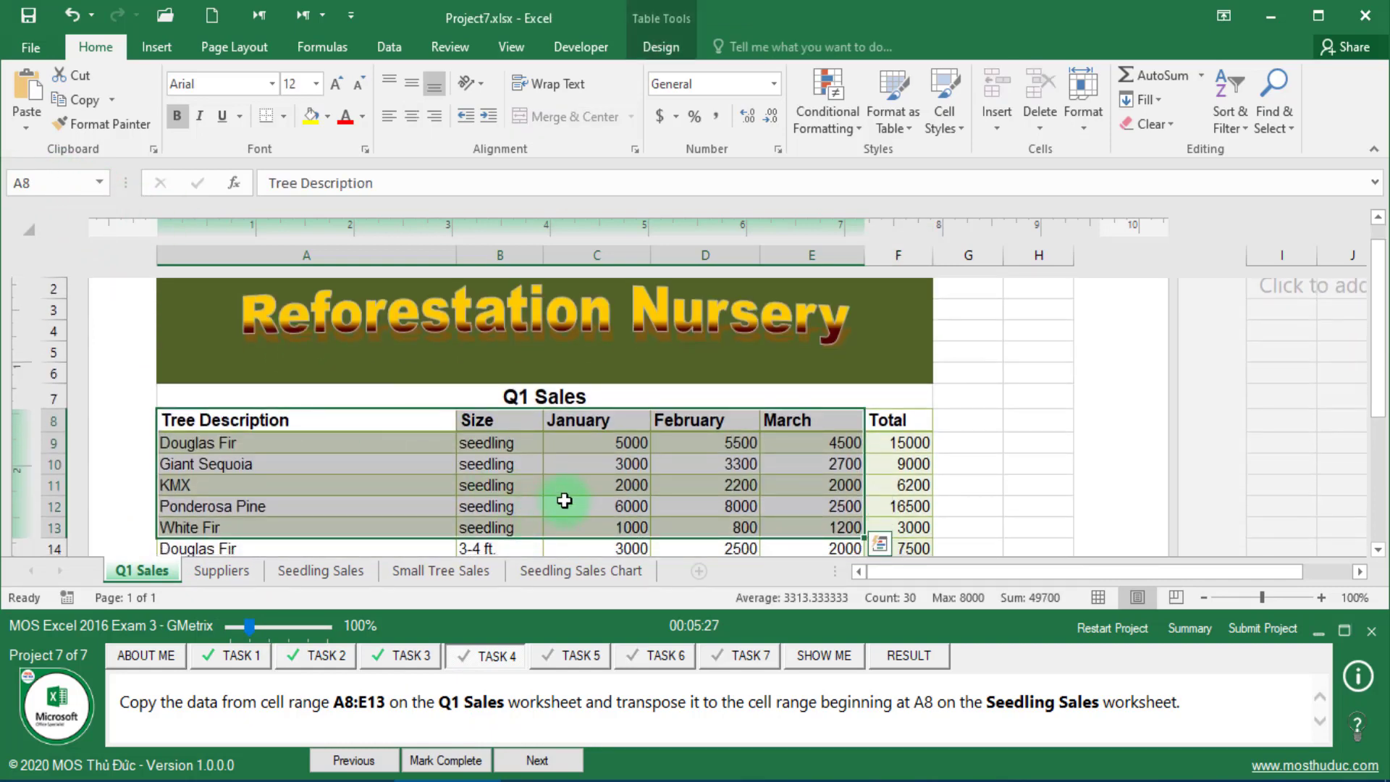
right_click(567, 491)
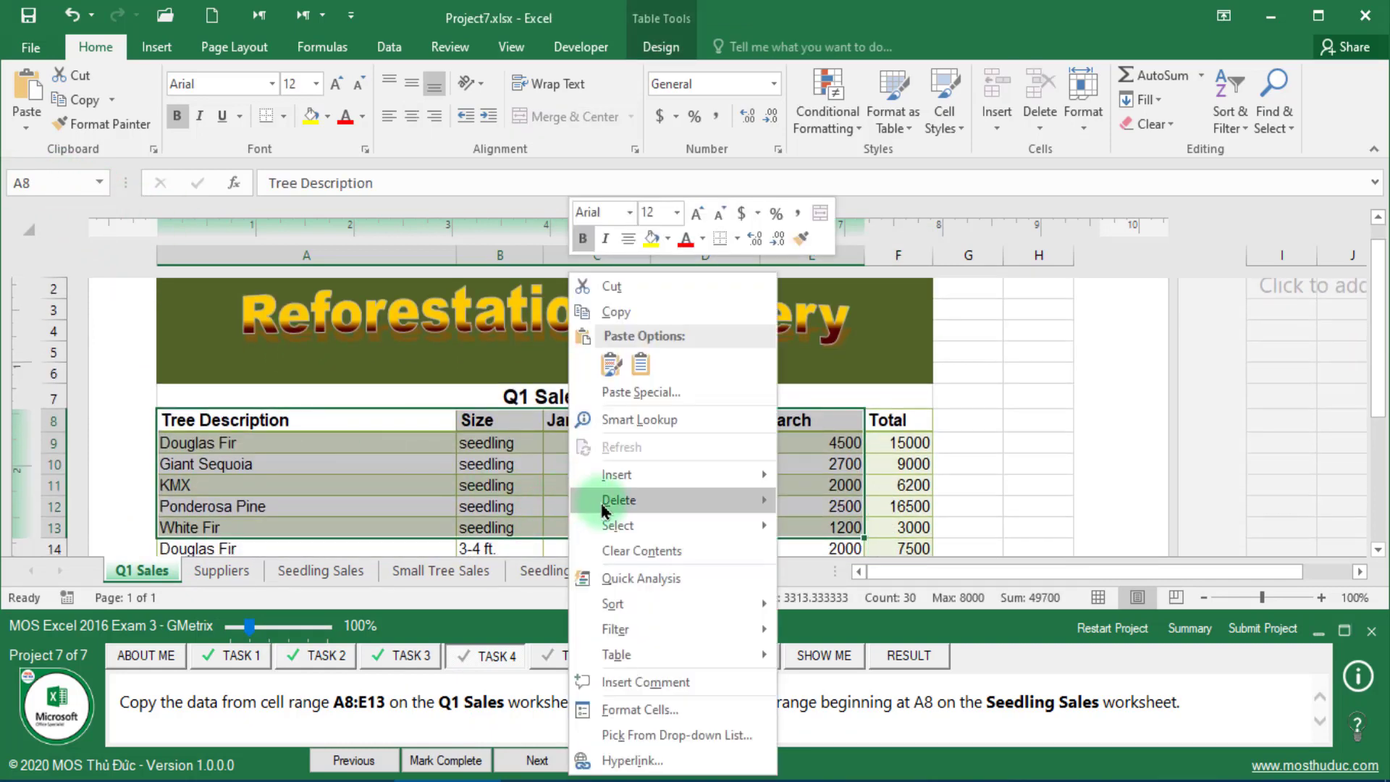
click(622, 313)
Step: Paste it transposed at A8 on Seedling Sales and mark the task complete
double_click(640, 704)
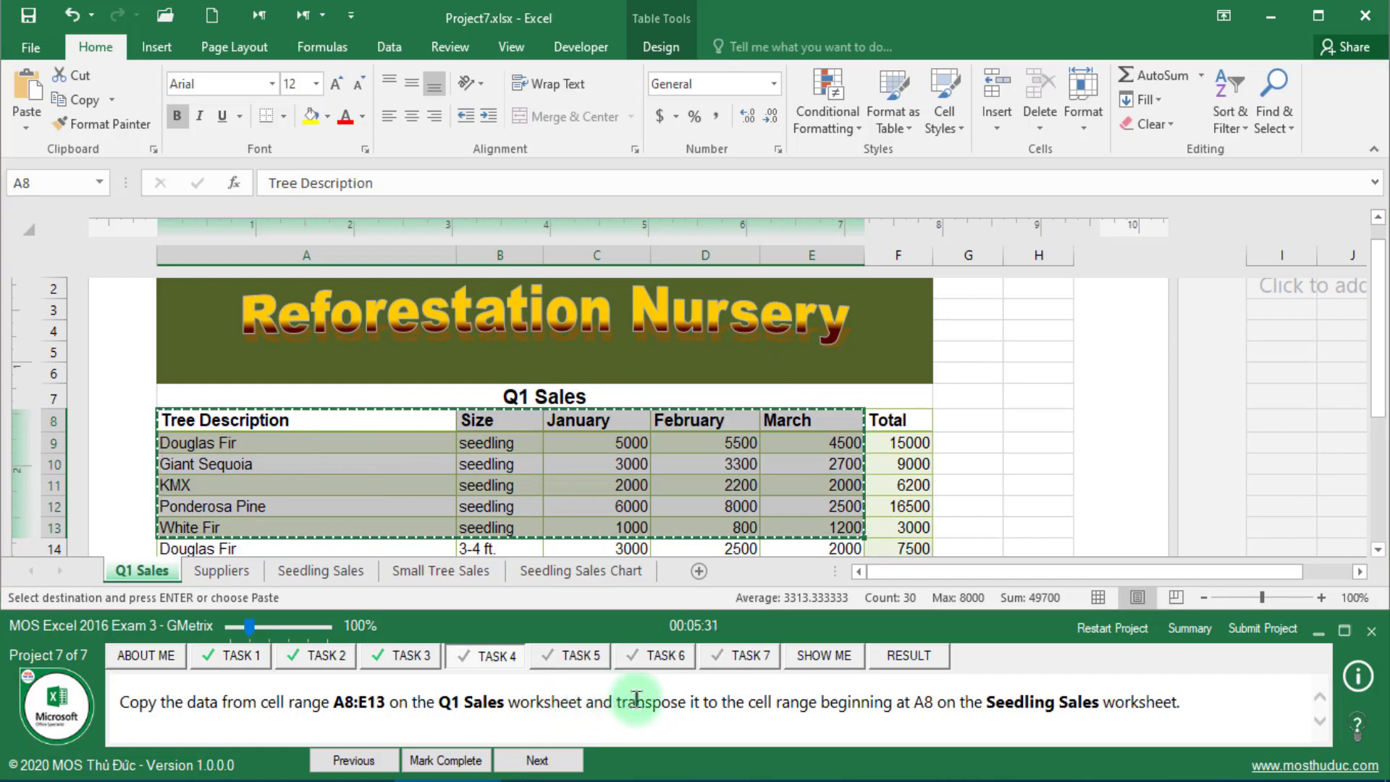
double_click(922, 702)
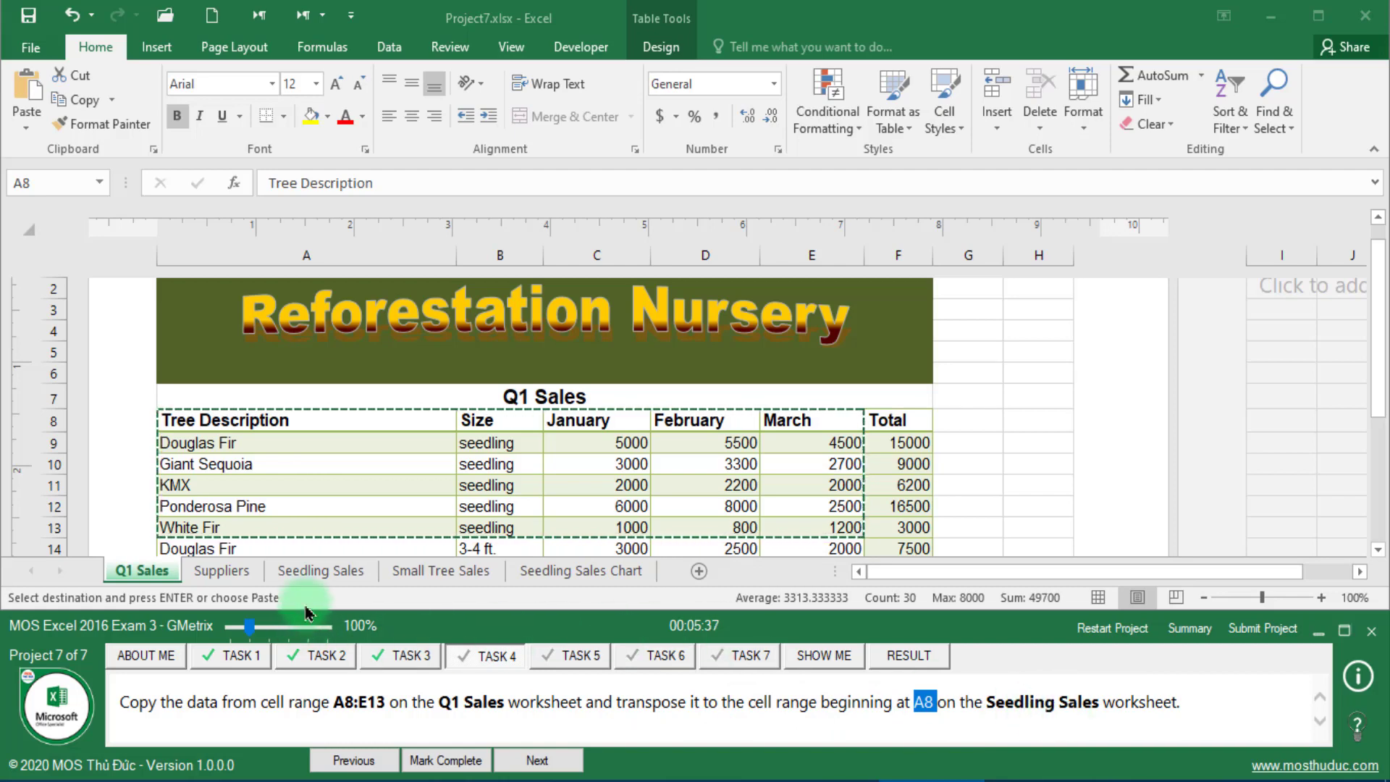
click(317, 571)
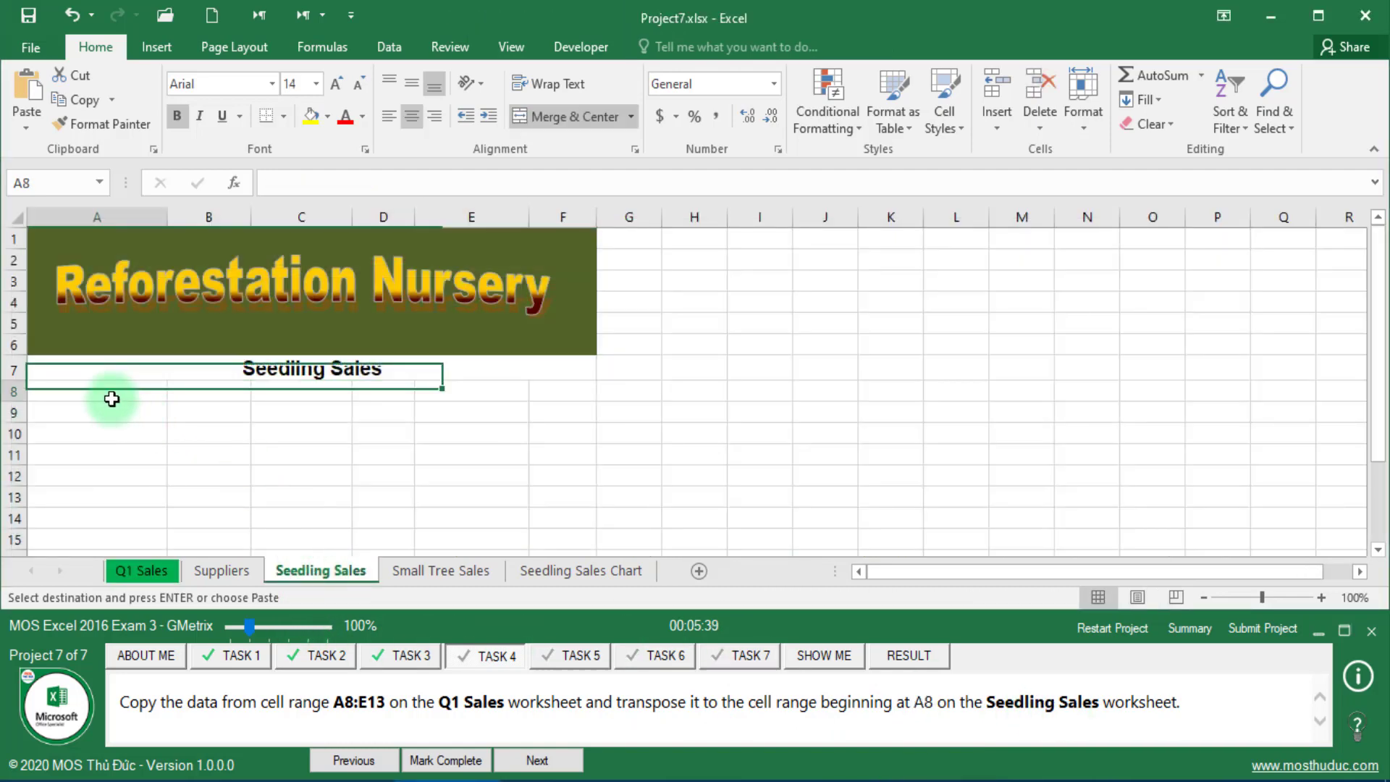
click(112, 393)
right_click(111, 394)
mouse_move(182, 445)
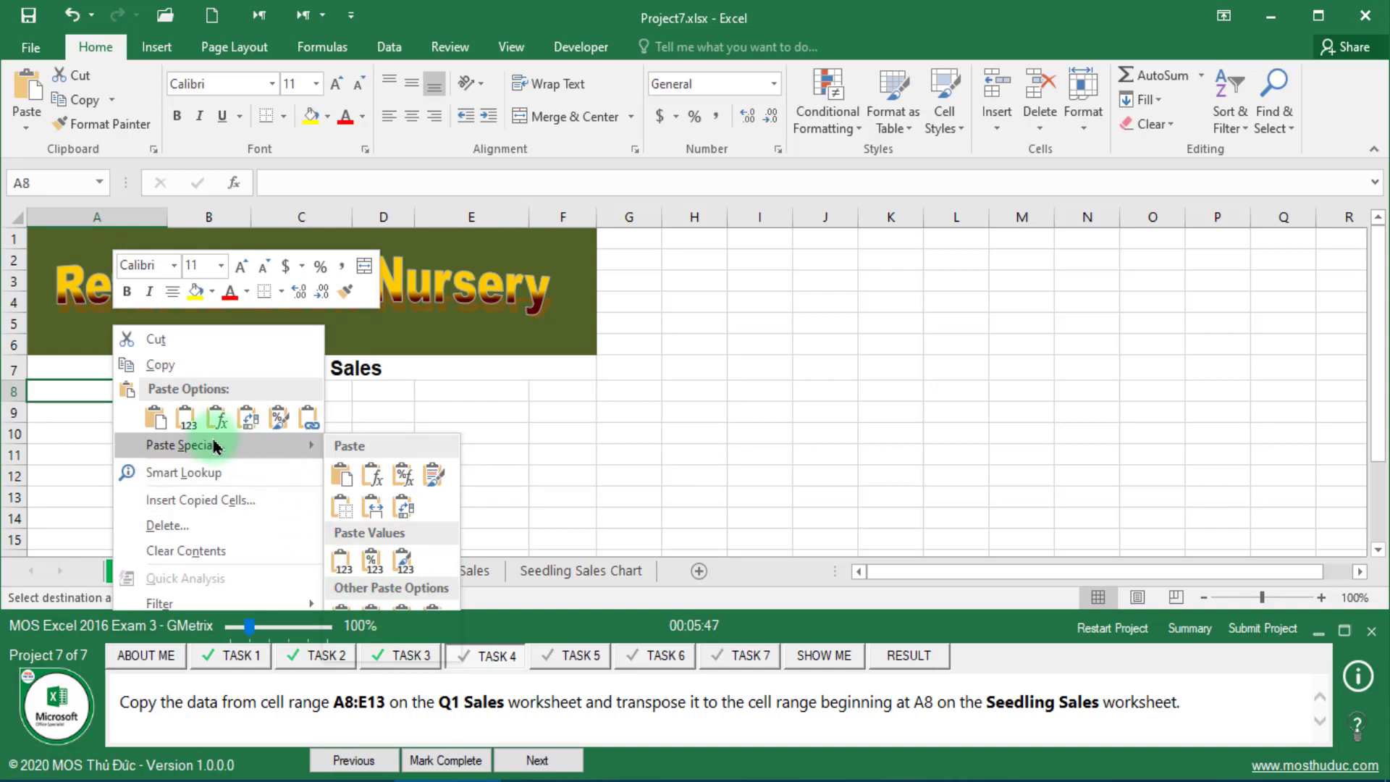
click(215, 446)
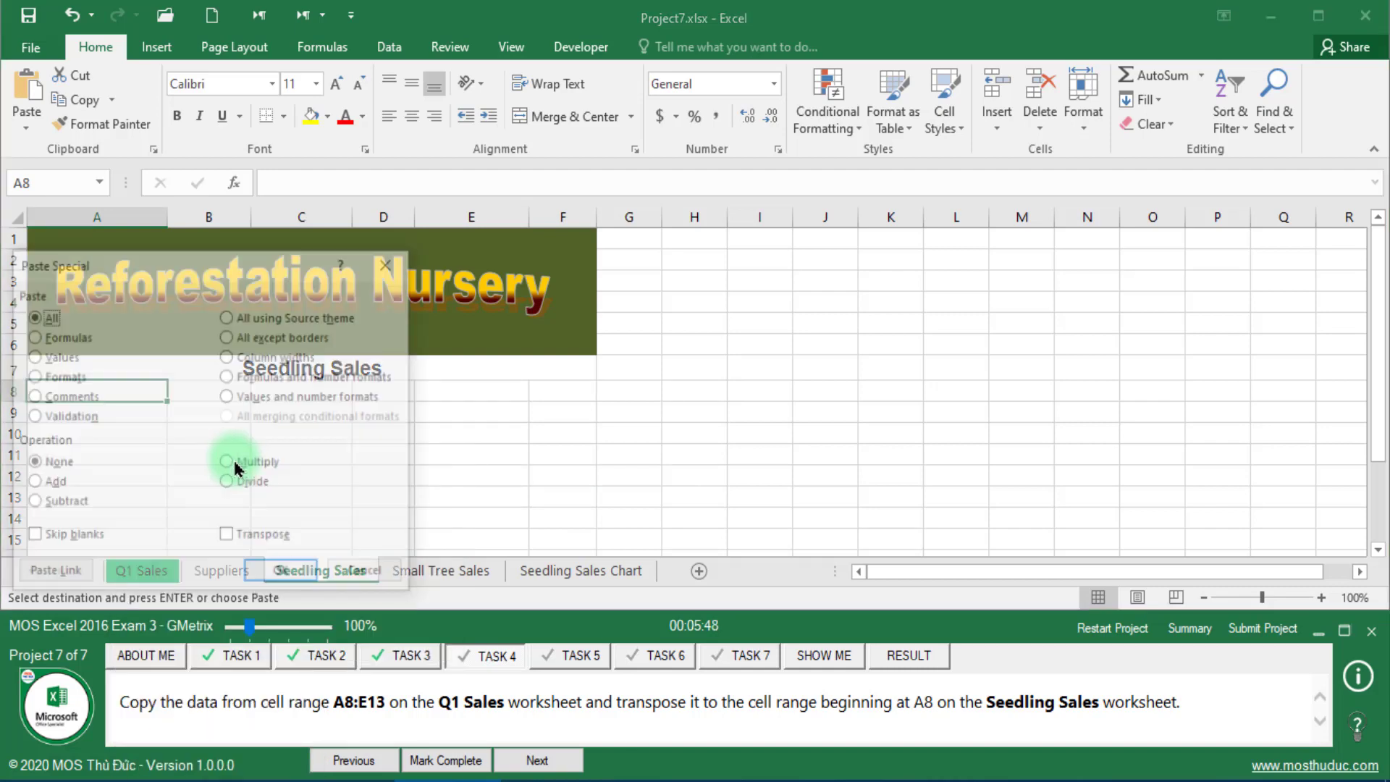
click(283, 541)
drag(289, 254, 817, 239)
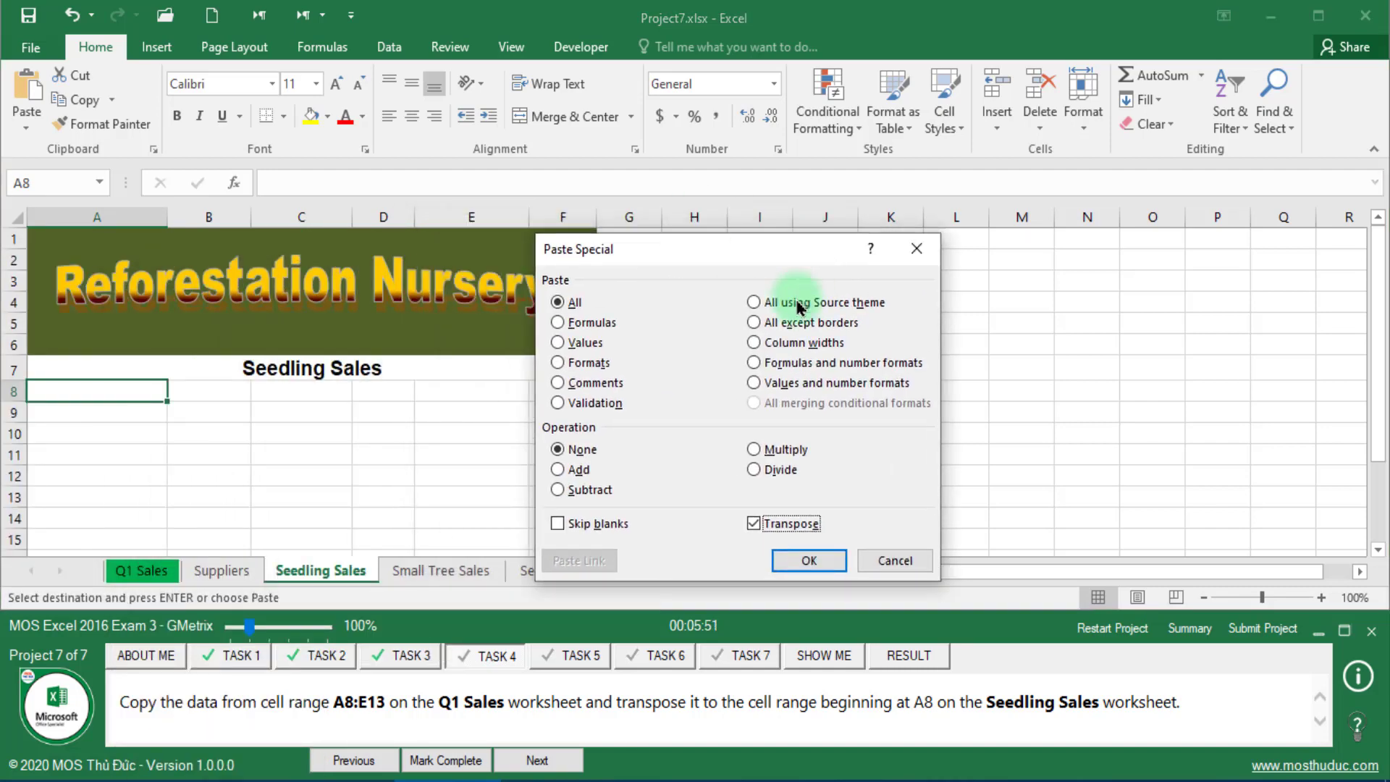
click(647, 697)
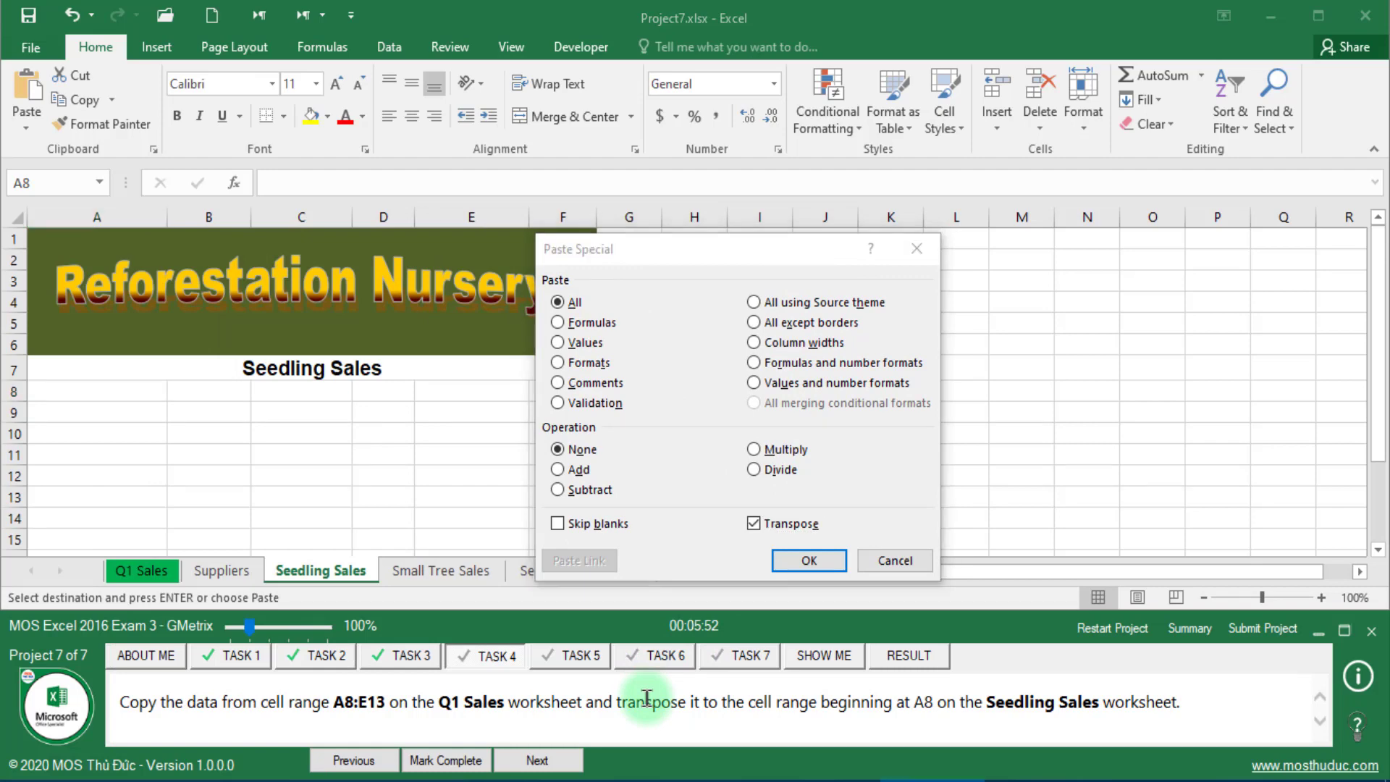
click(789, 562)
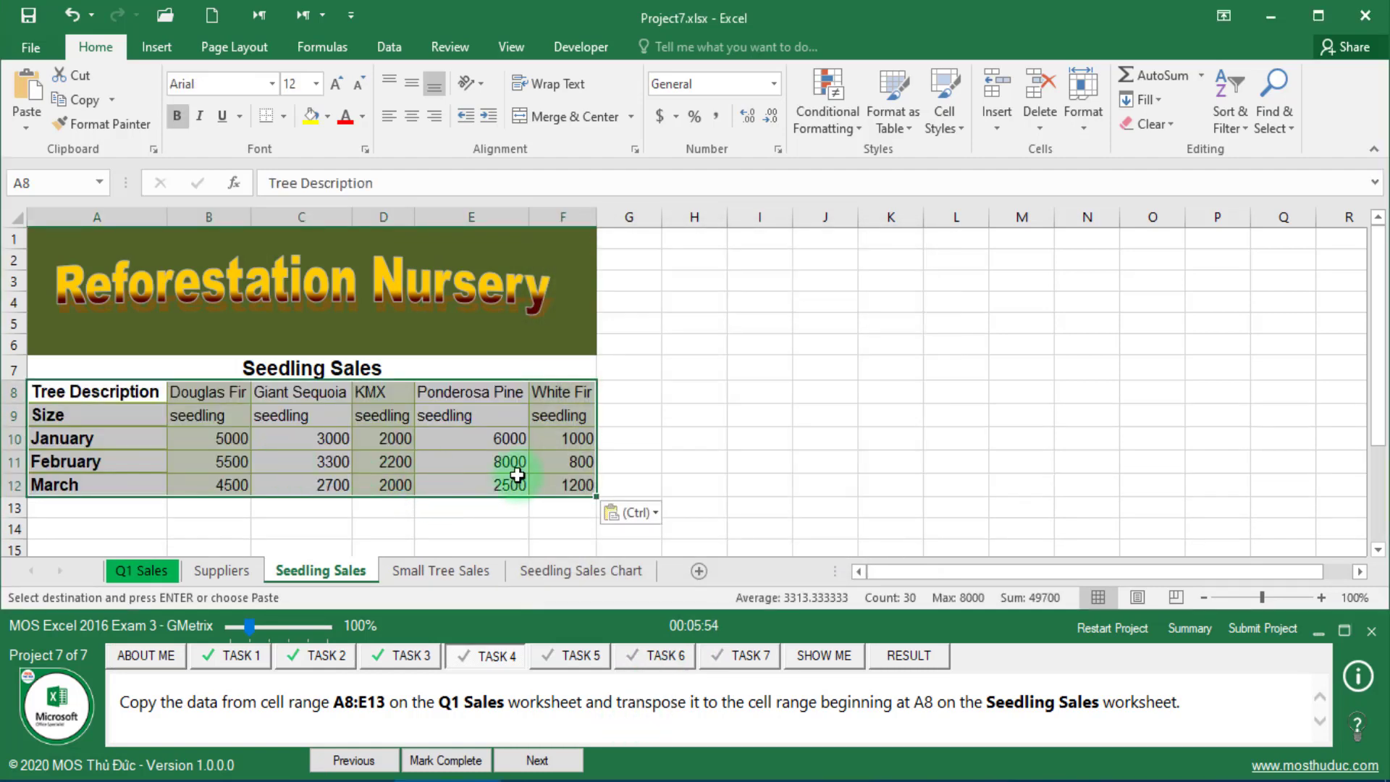
click(448, 760)
Step: Convert the Small Tree Sales table to a range, keeping its formatting, then mark complete and go next
click(533, 760)
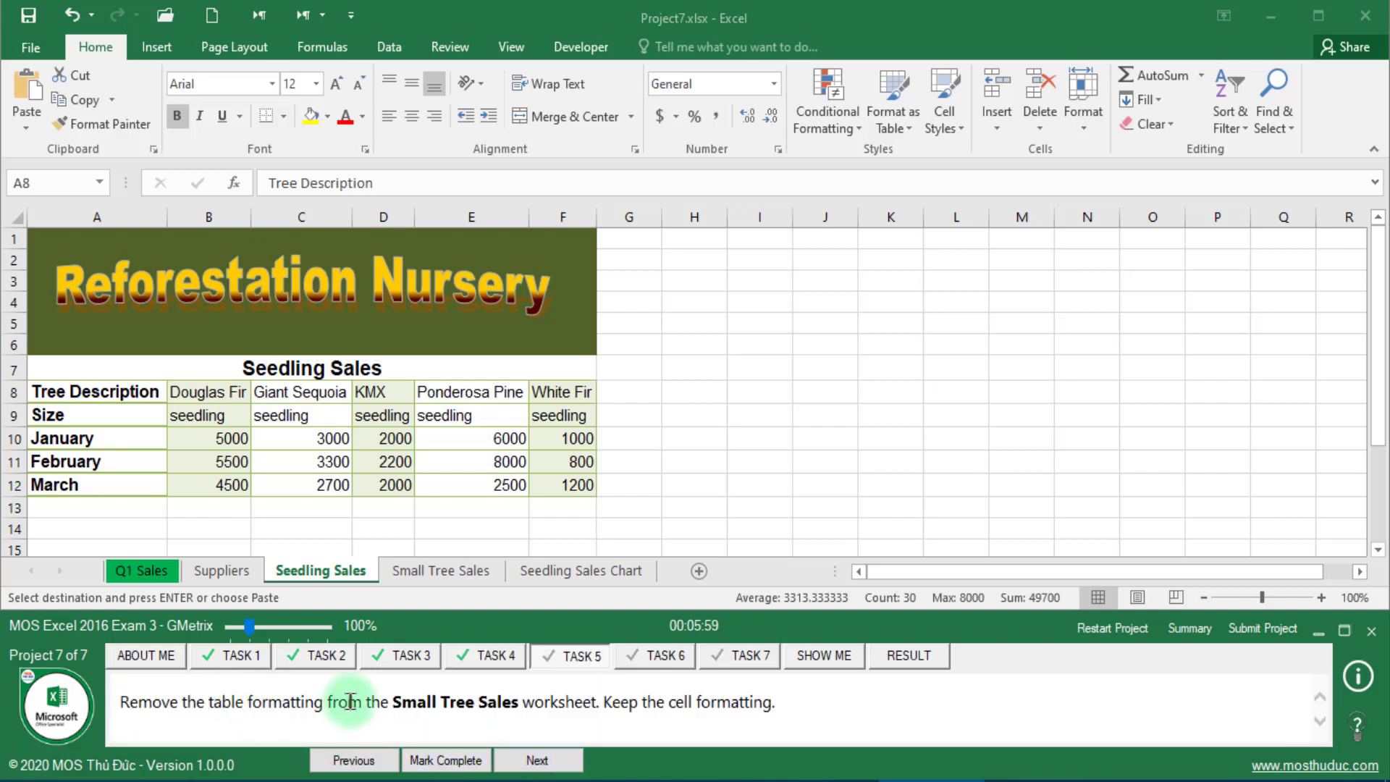
click(478, 572)
click(384, 456)
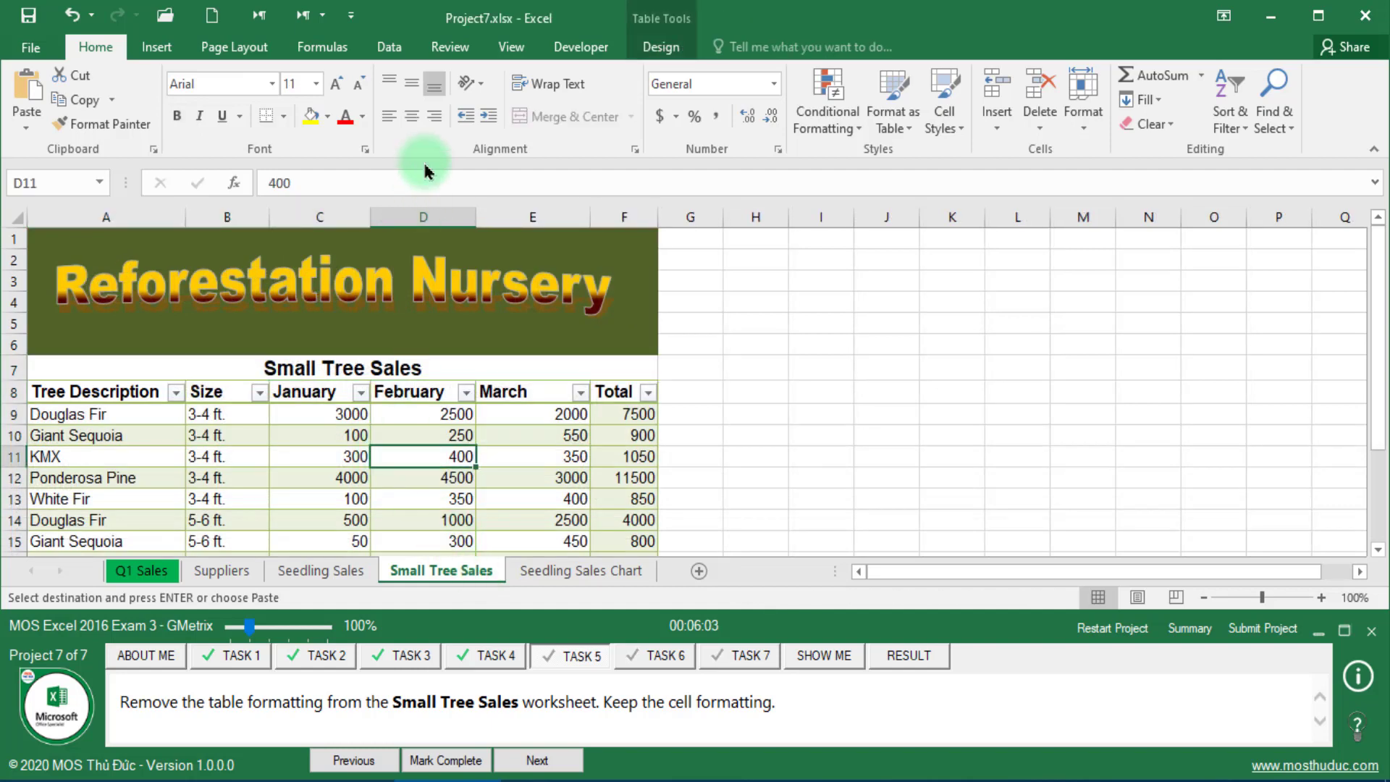
click(661, 47)
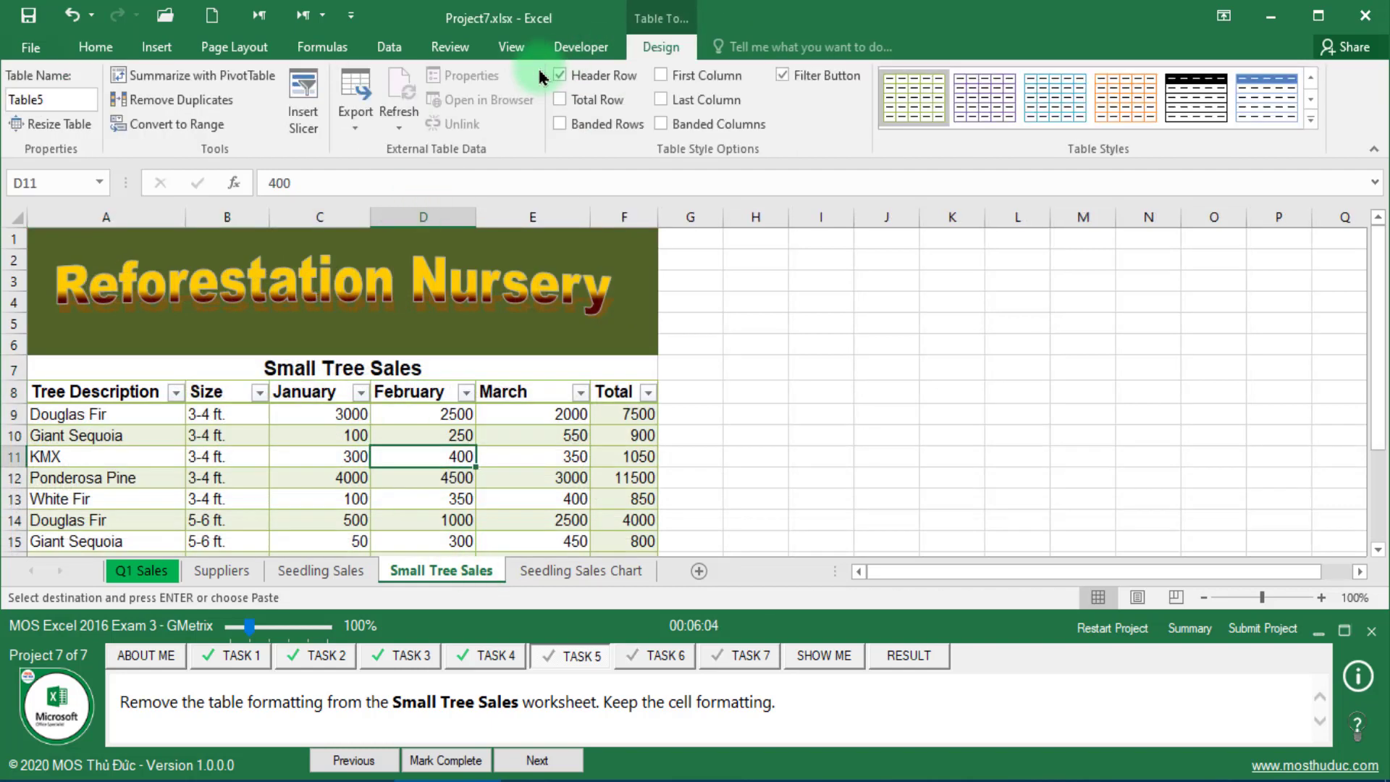
click(181, 133)
click(660, 459)
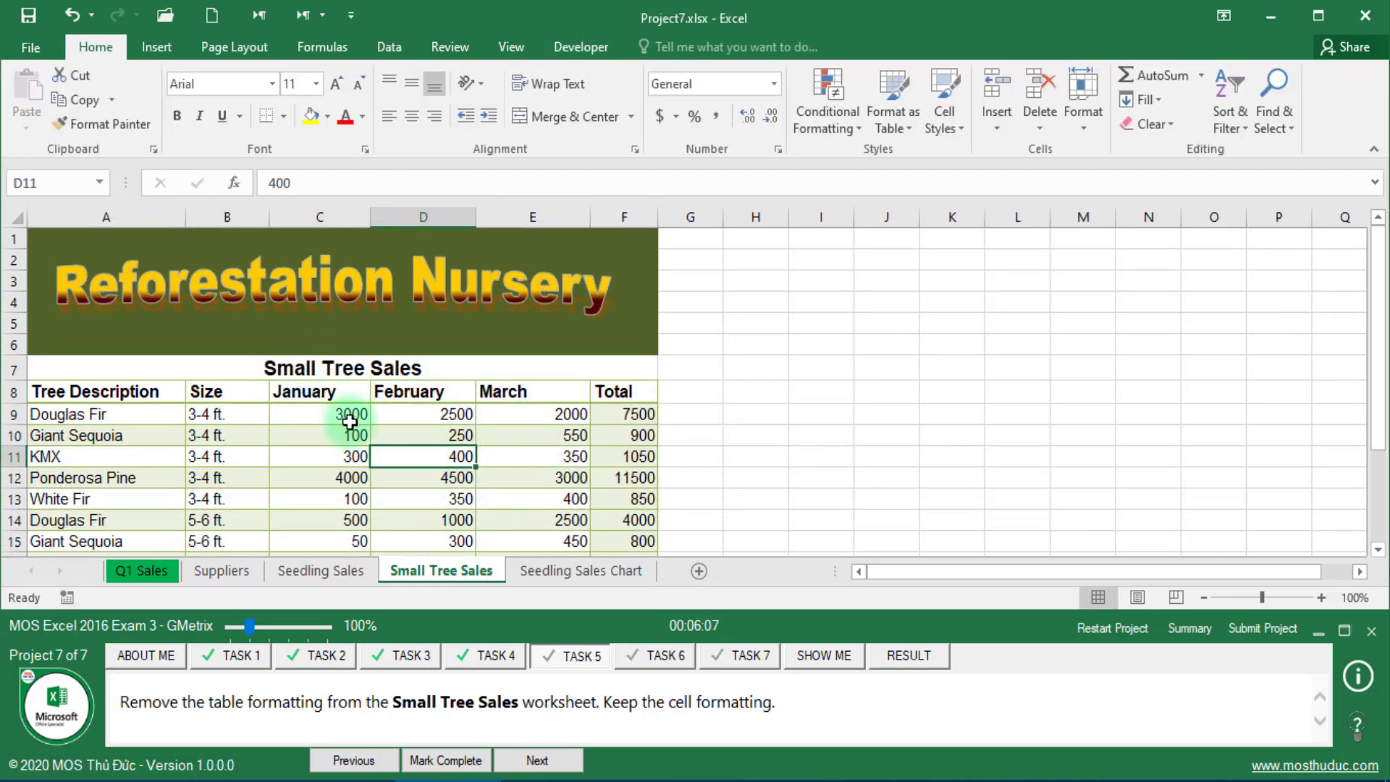
click(466, 761)
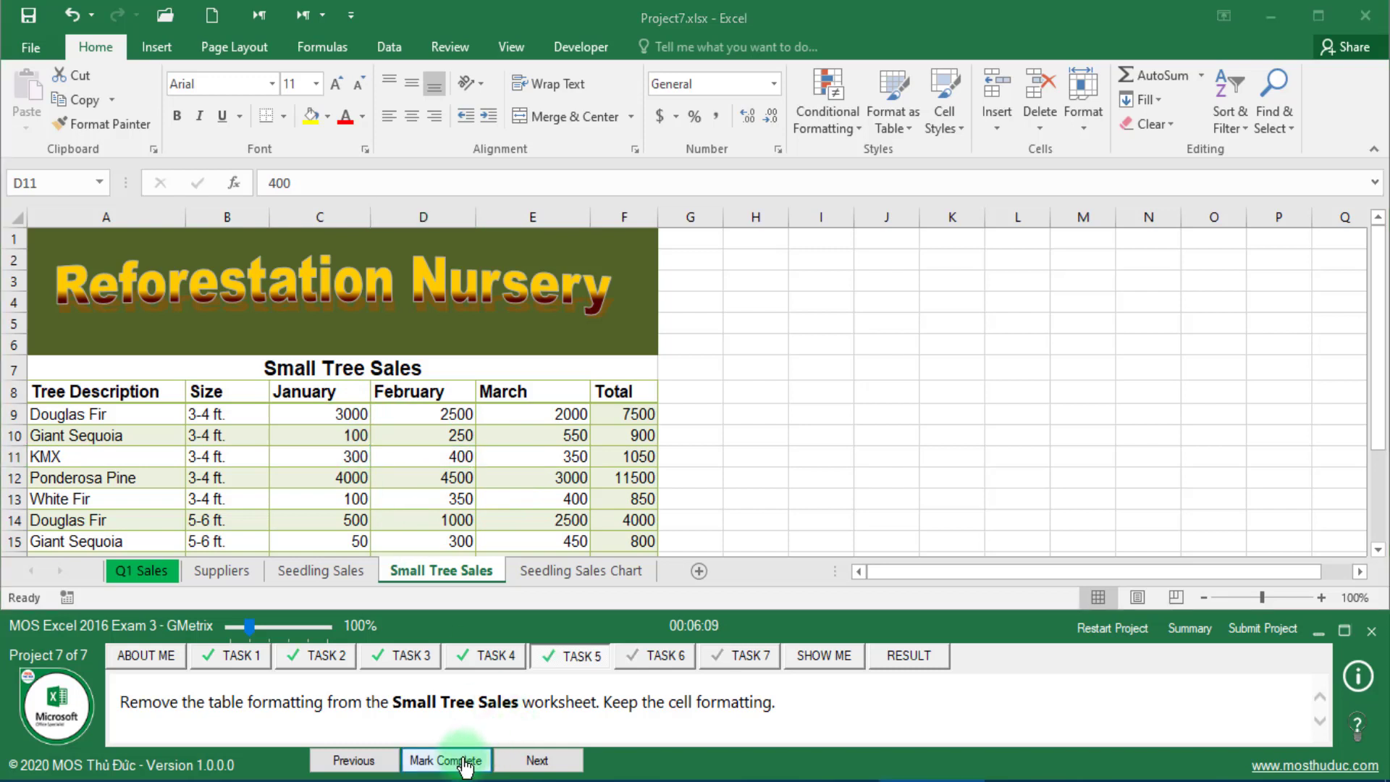
click(536, 760)
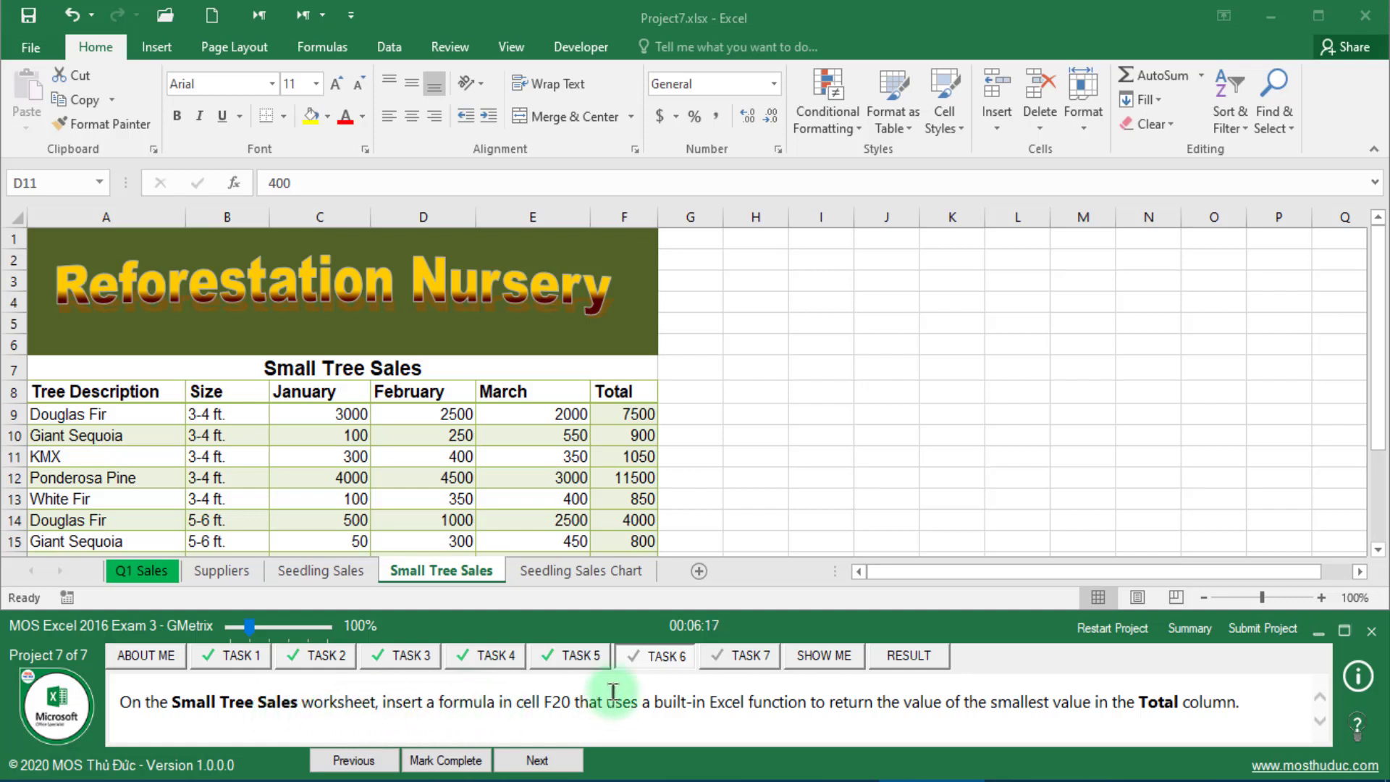
Step: Review the task hint: F20 should use MIN(F9:F18) and return 550
scroll(511, 501, down, 3)
scroll(511, 501, down, 1)
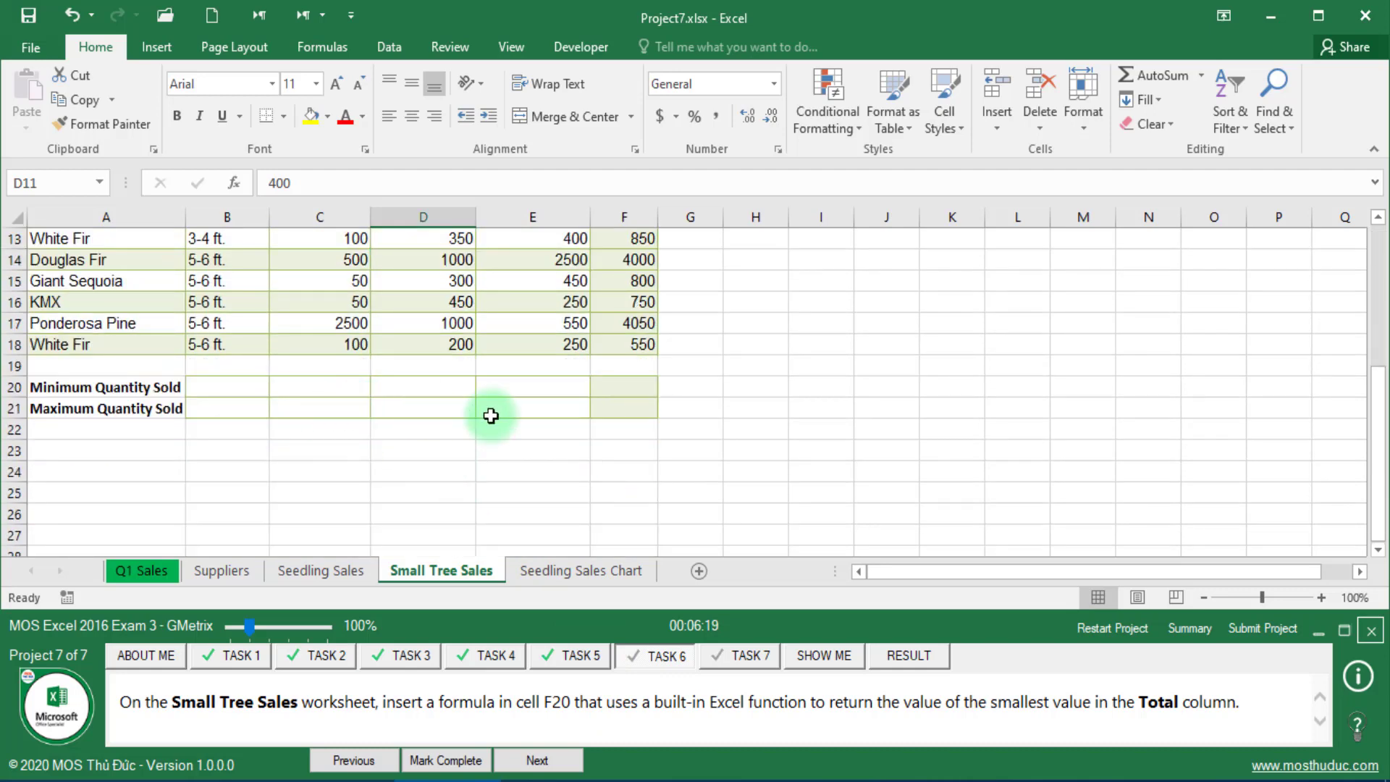
click(624, 395)
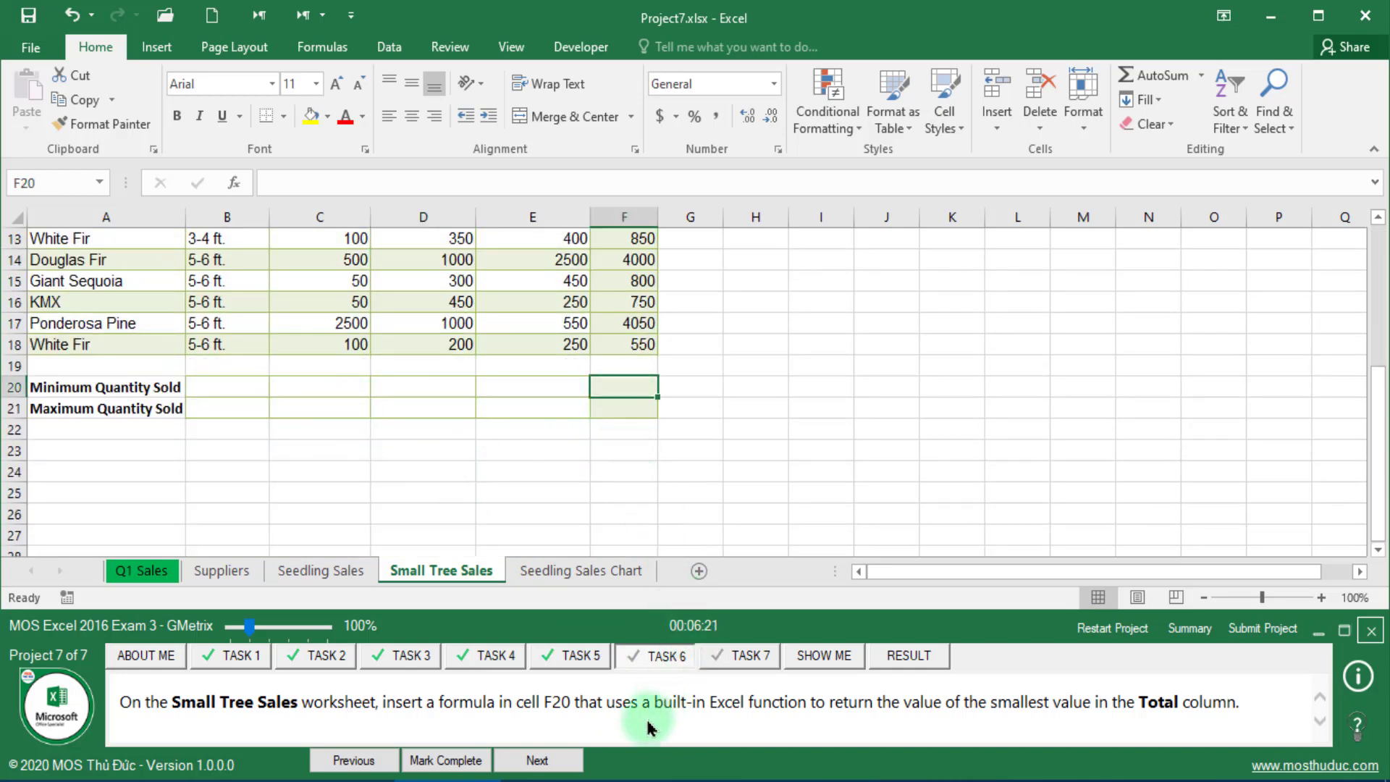
drag(845, 703, 945, 703)
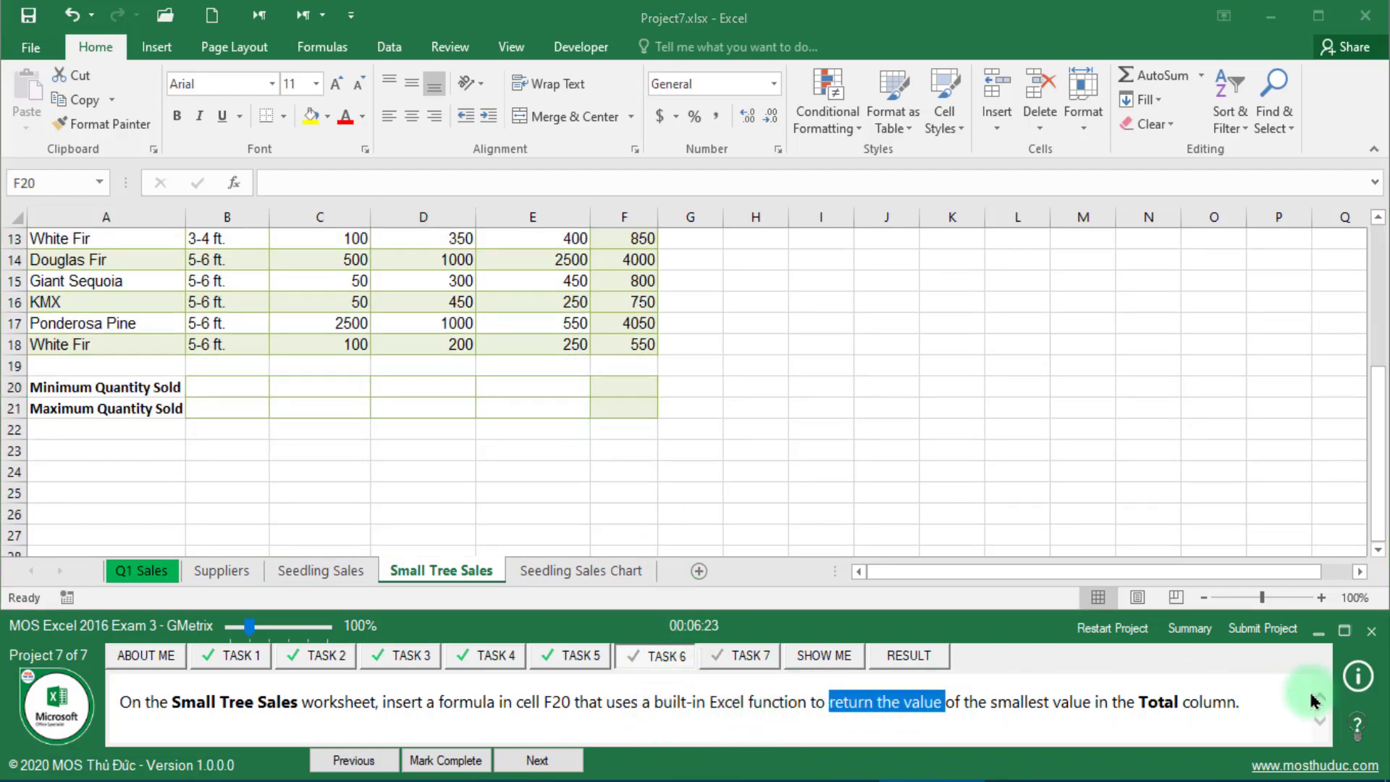
click(1344, 630)
click(1358, 757)
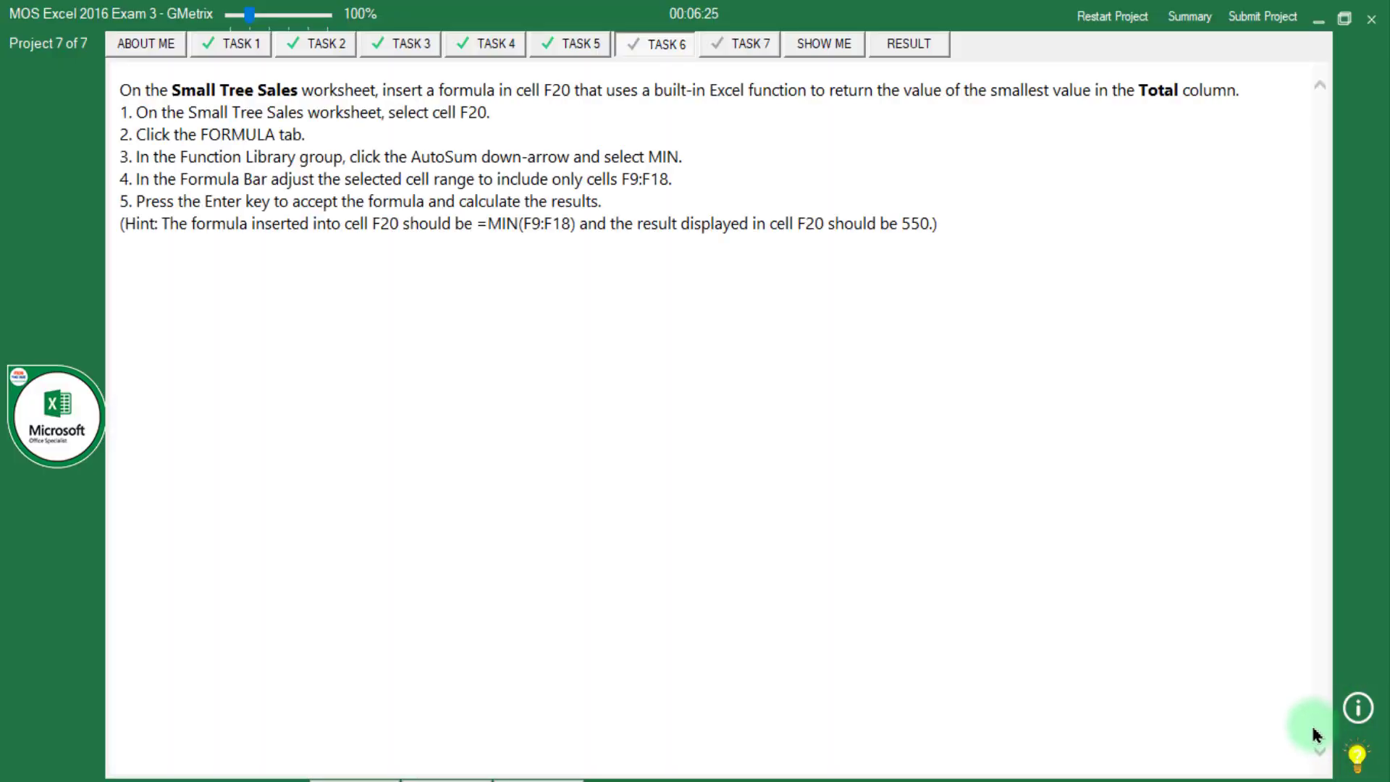
drag(488, 224, 578, 224)
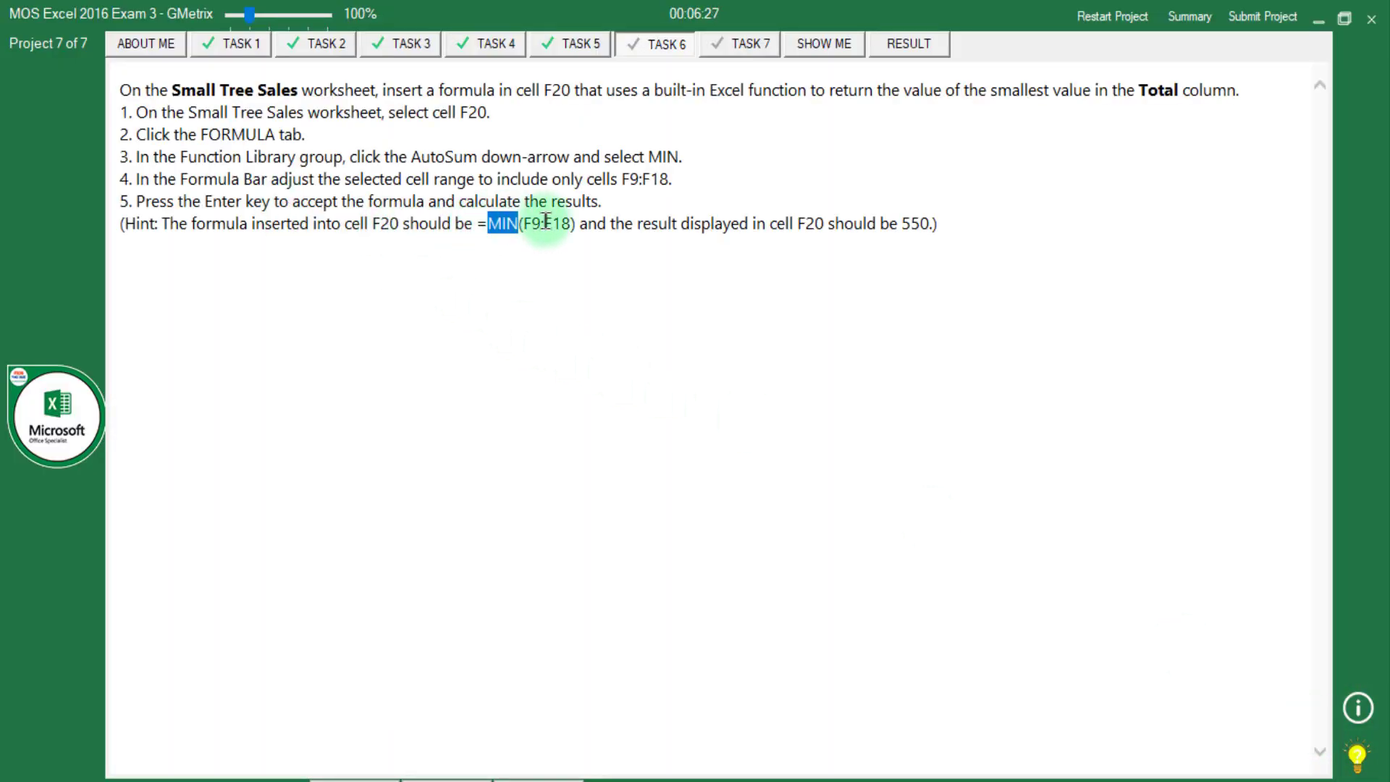
drag(881, 225, 944, 224)
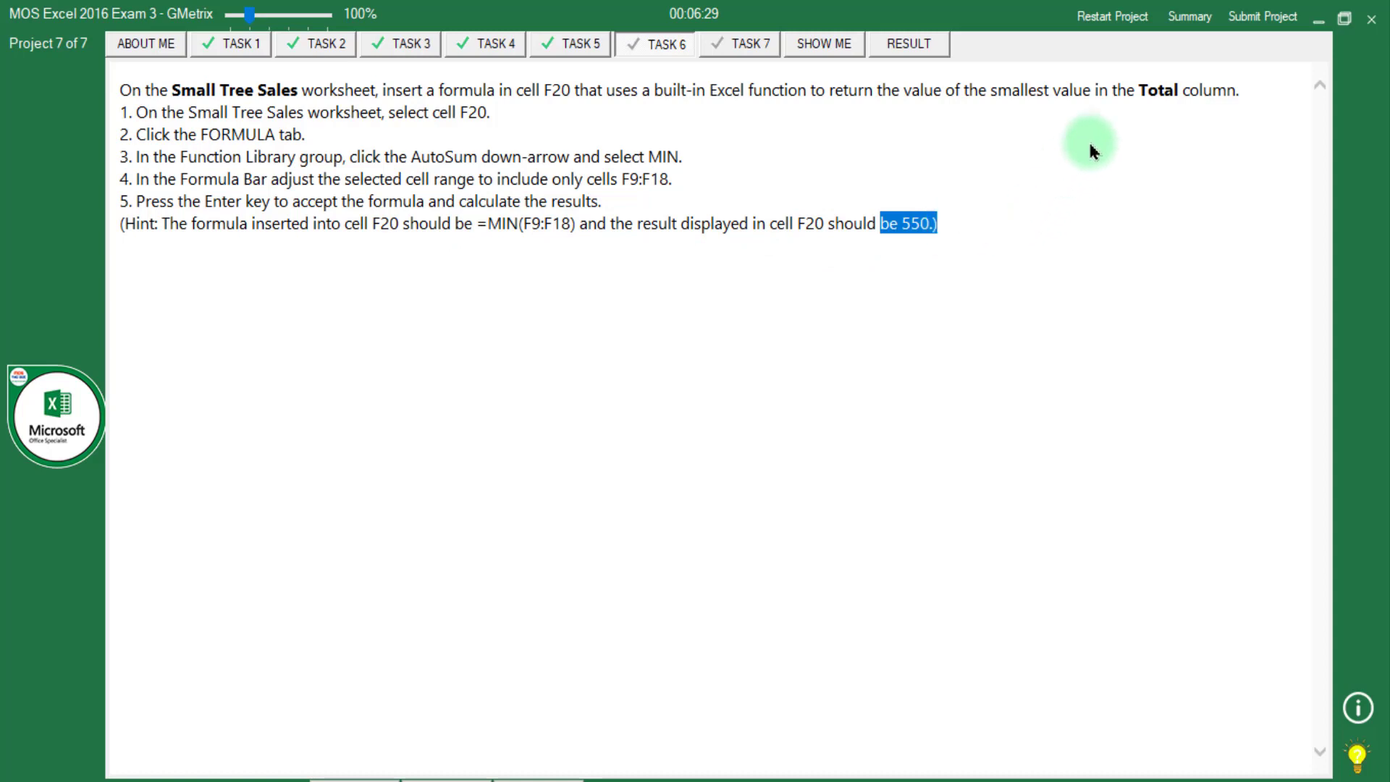
drag(490, 223, 609, 224)
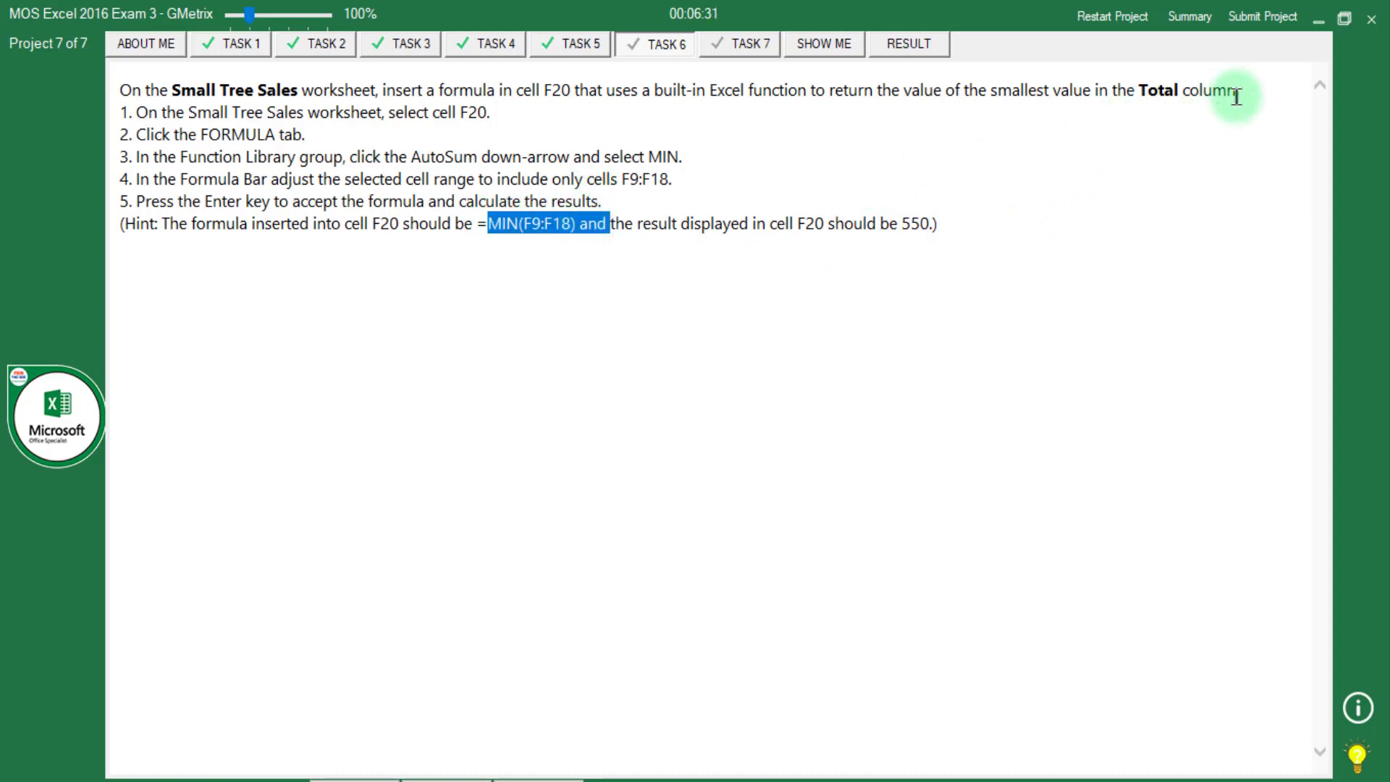
click(1345, 23)
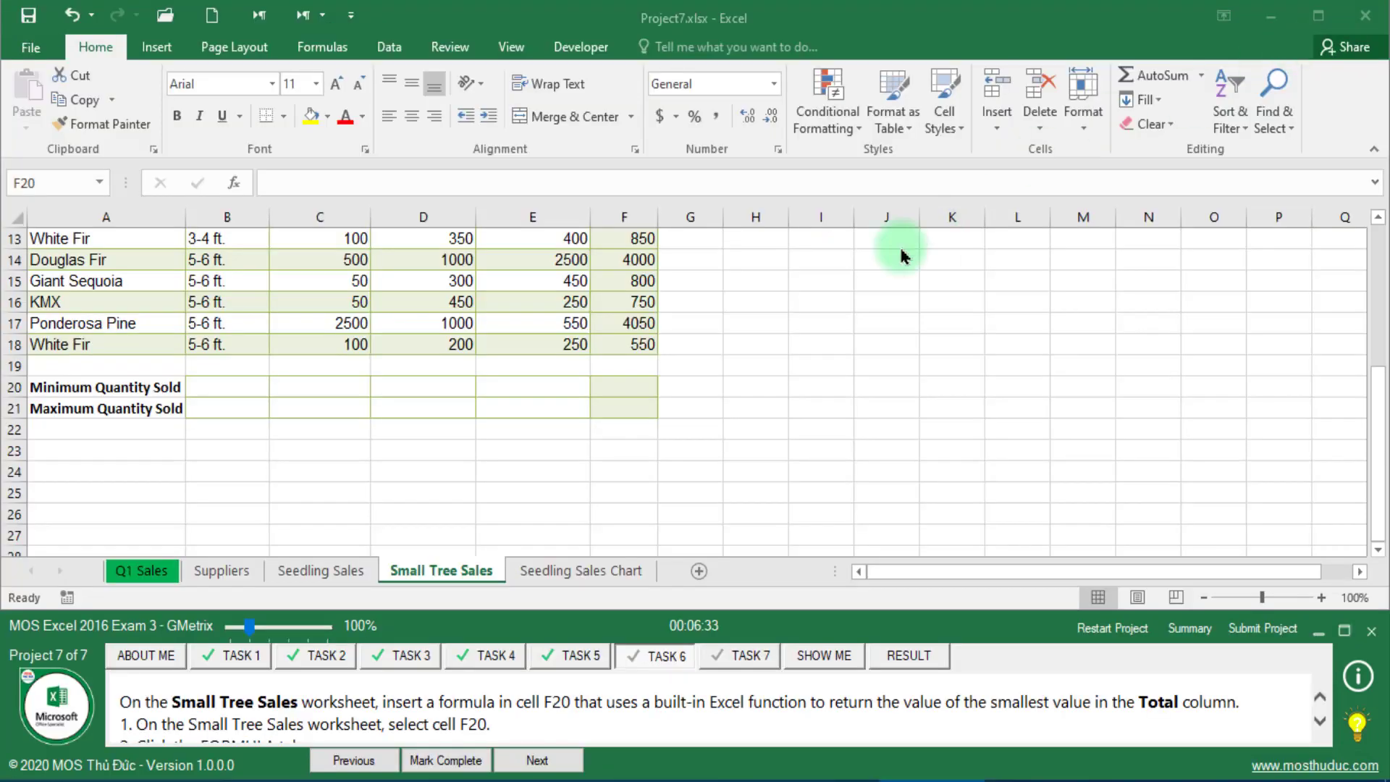
Step: Enter =MIN(F9:F18) in F20 so it shows 550
click(620, 386)
text(=)
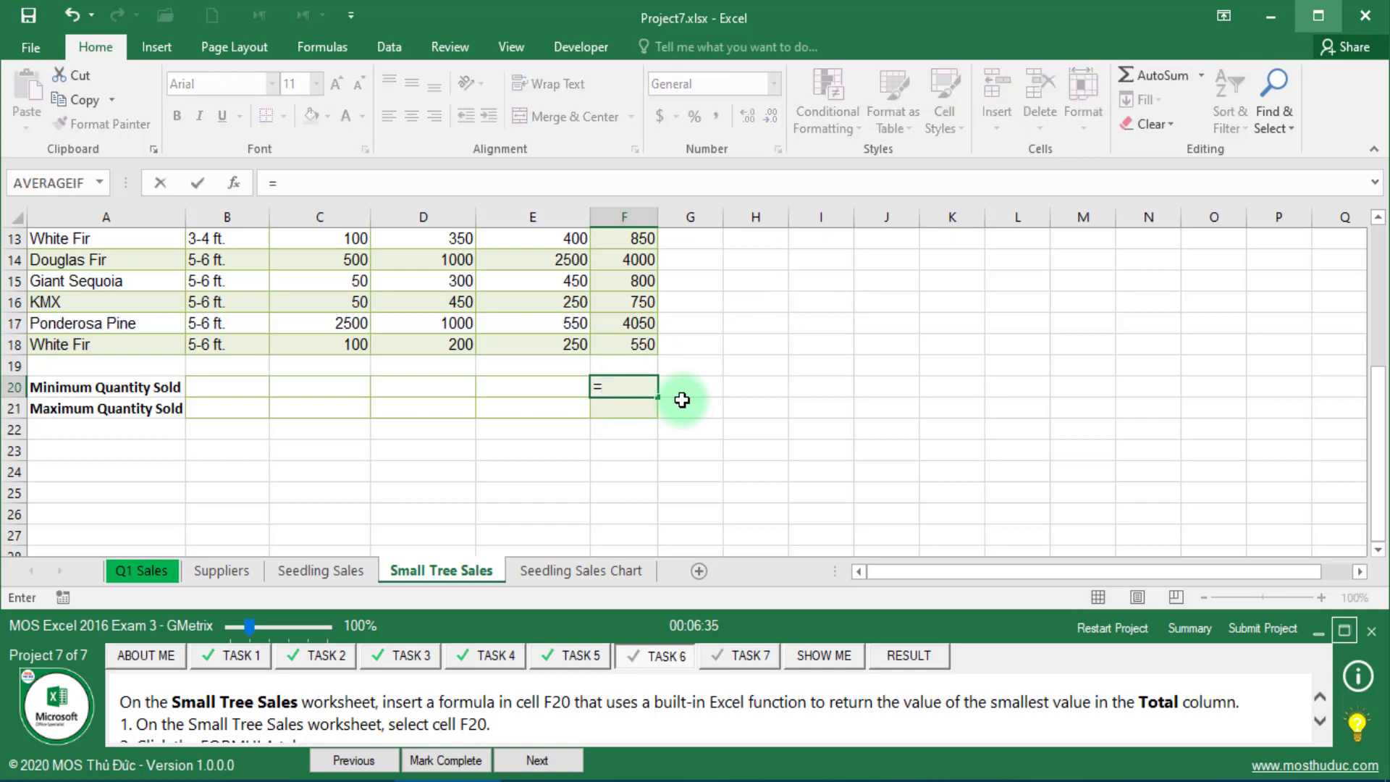
text(MI)
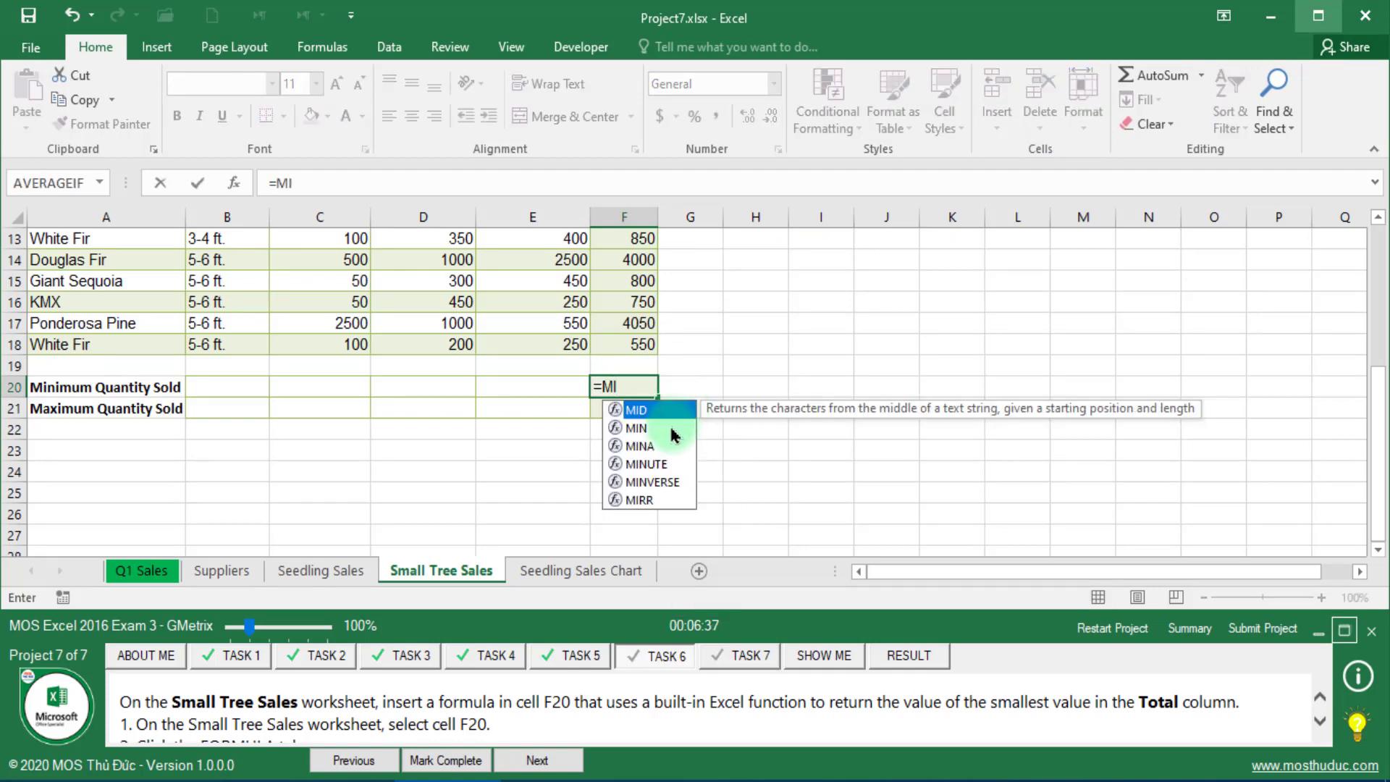
double_click(673, 435)
scroll(723, 500, up, 4)
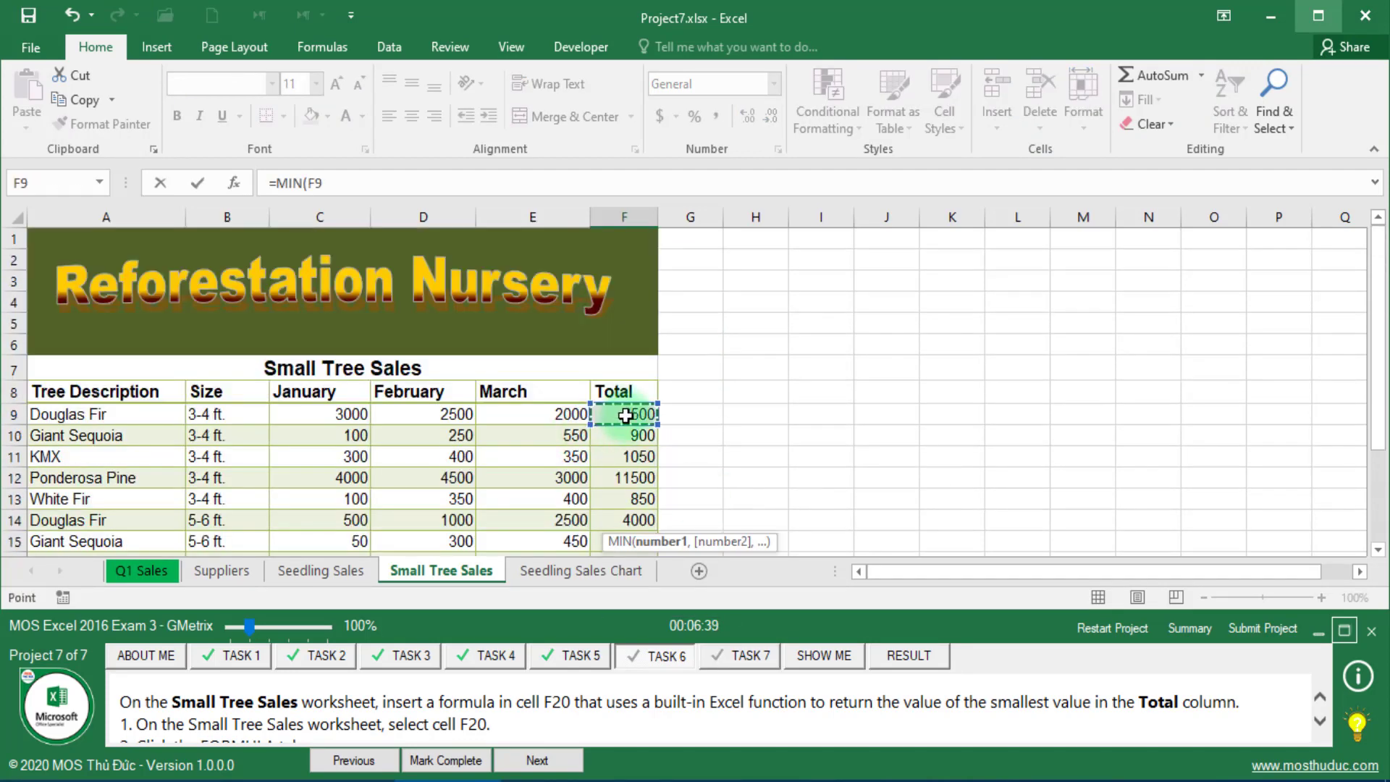
scroll(625, 415, down, 2)
drag(635, 288, 640, 470)
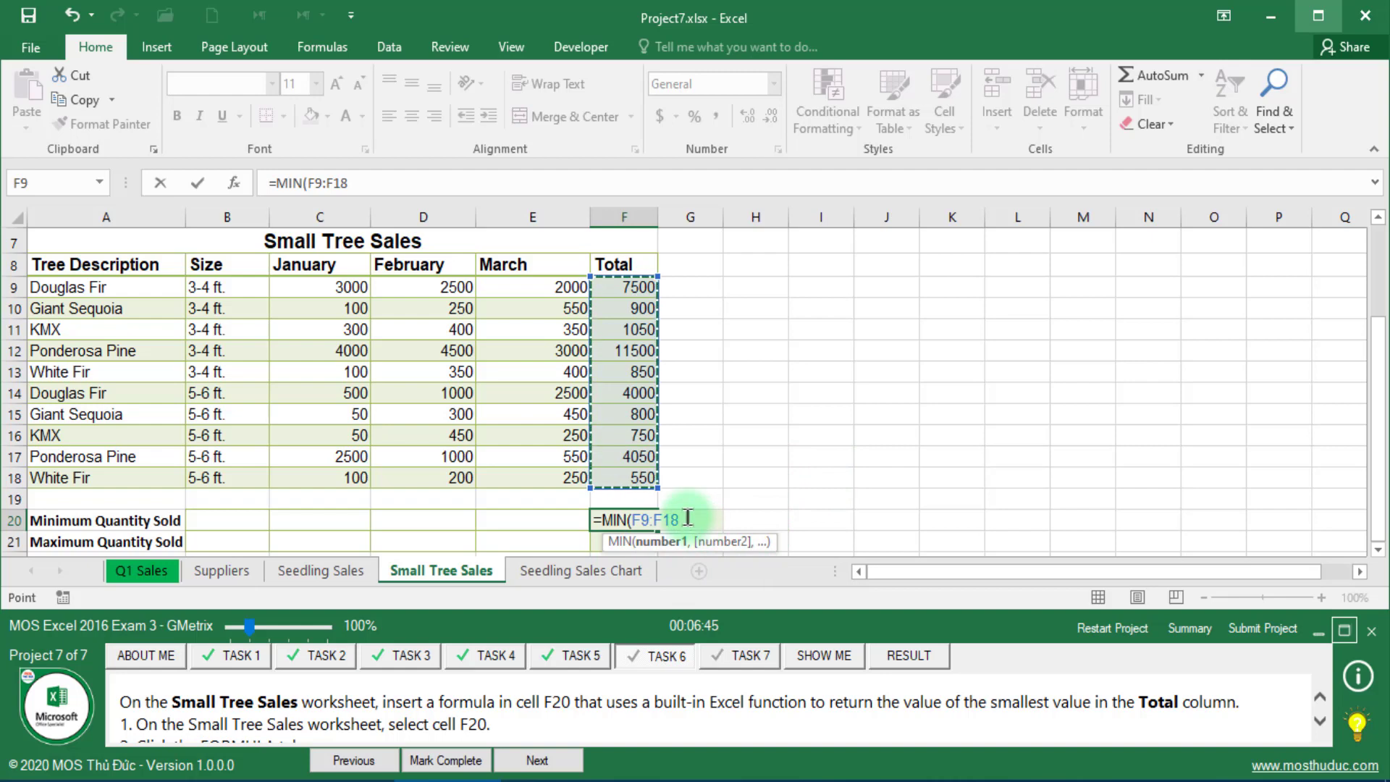
key(Return)
click(649, 515)
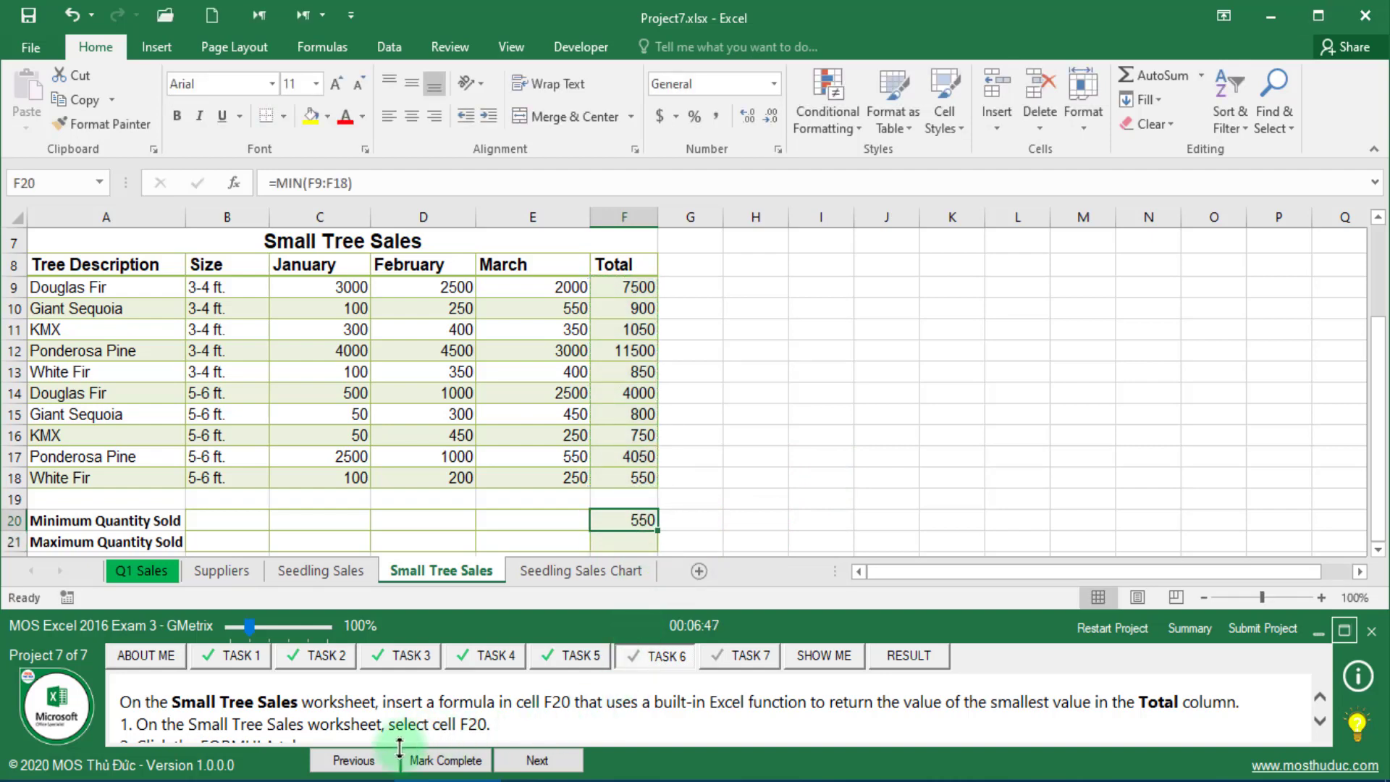
Step: Mark the MIN task complete and return to the Q1 Sales sheet
click(427, 762)
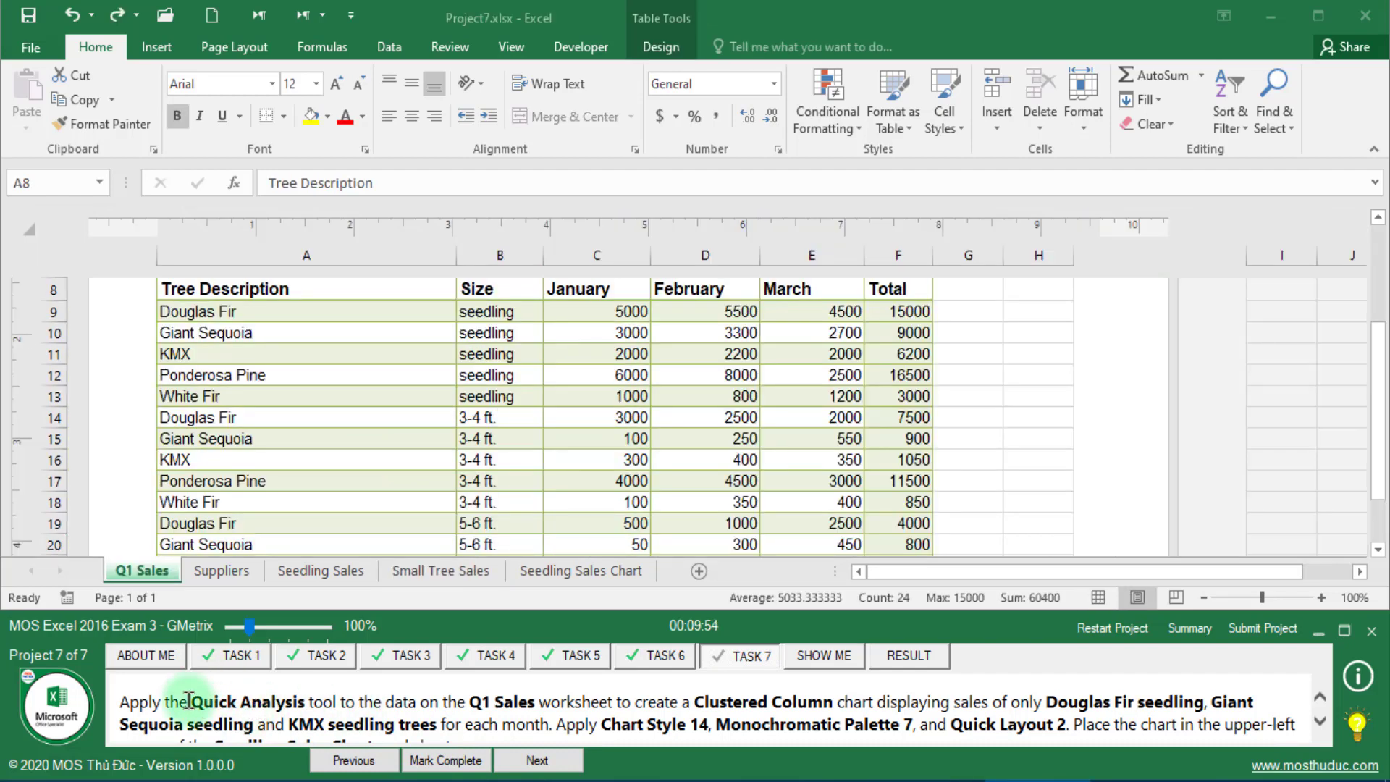
drag(190, 701, 312, 700)
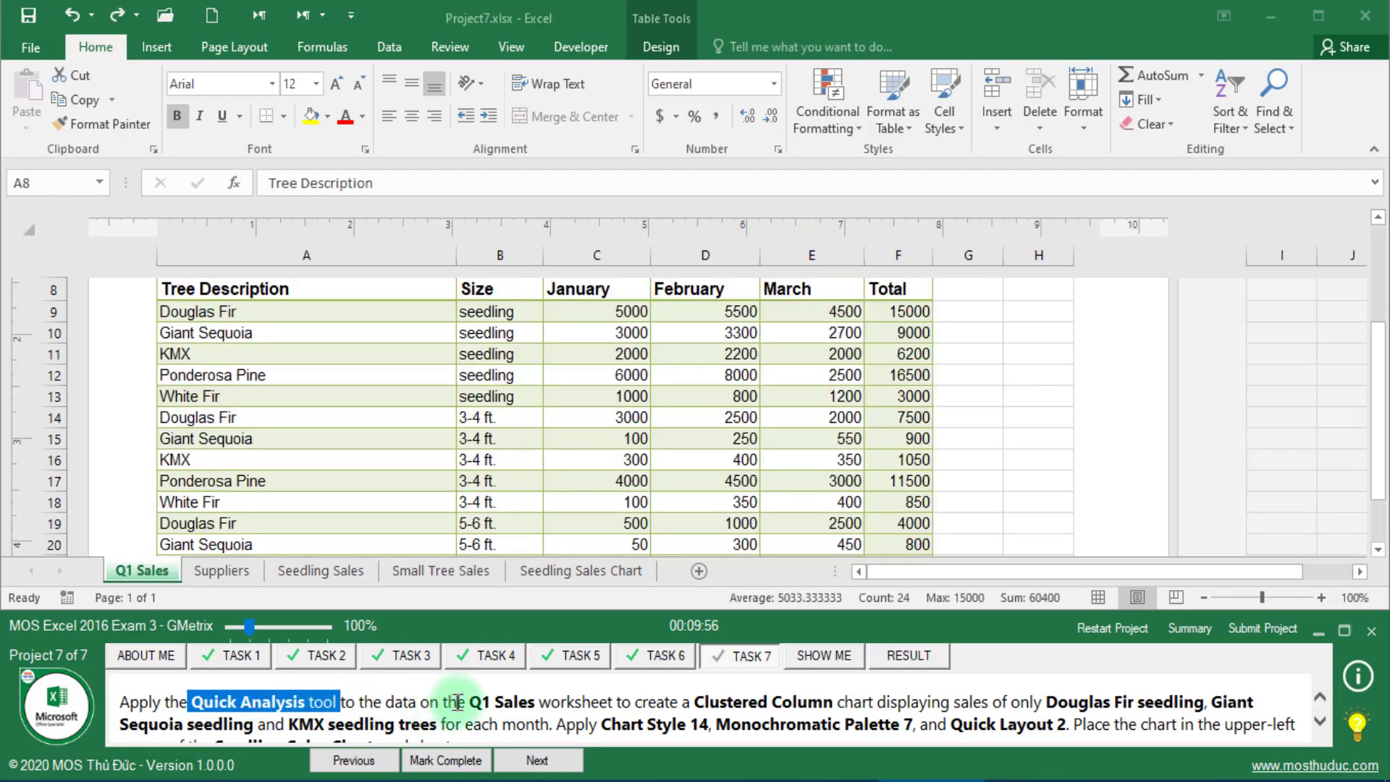
drag(470, 702, 615, 702)
click(165, 590)
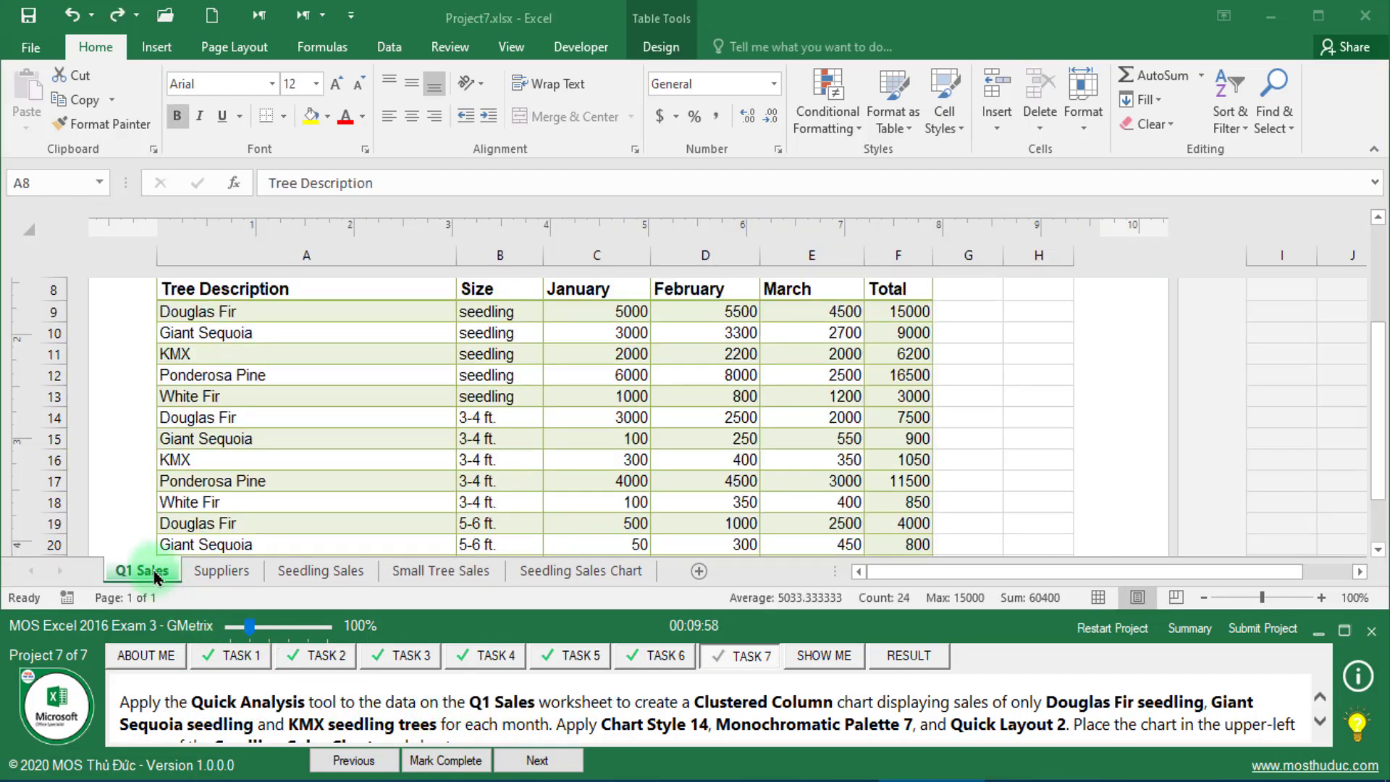
Step: Select the month headers and three seedling rows, A8:E11
mouse_move(693, 703)
mouse_down()
mouse_move(792, 702)
mouse_move(713, 695)
mouse_up()
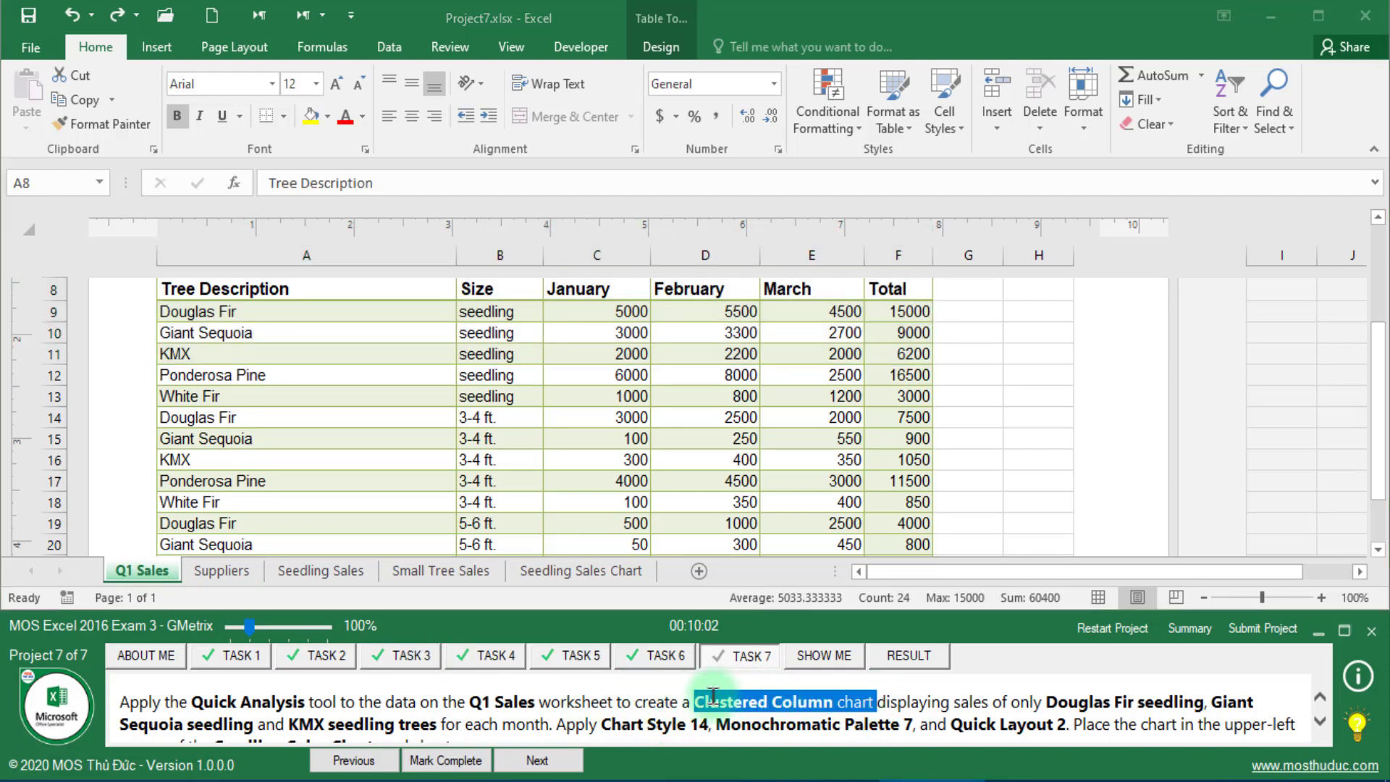
drag(1047, 702, 443, 724)
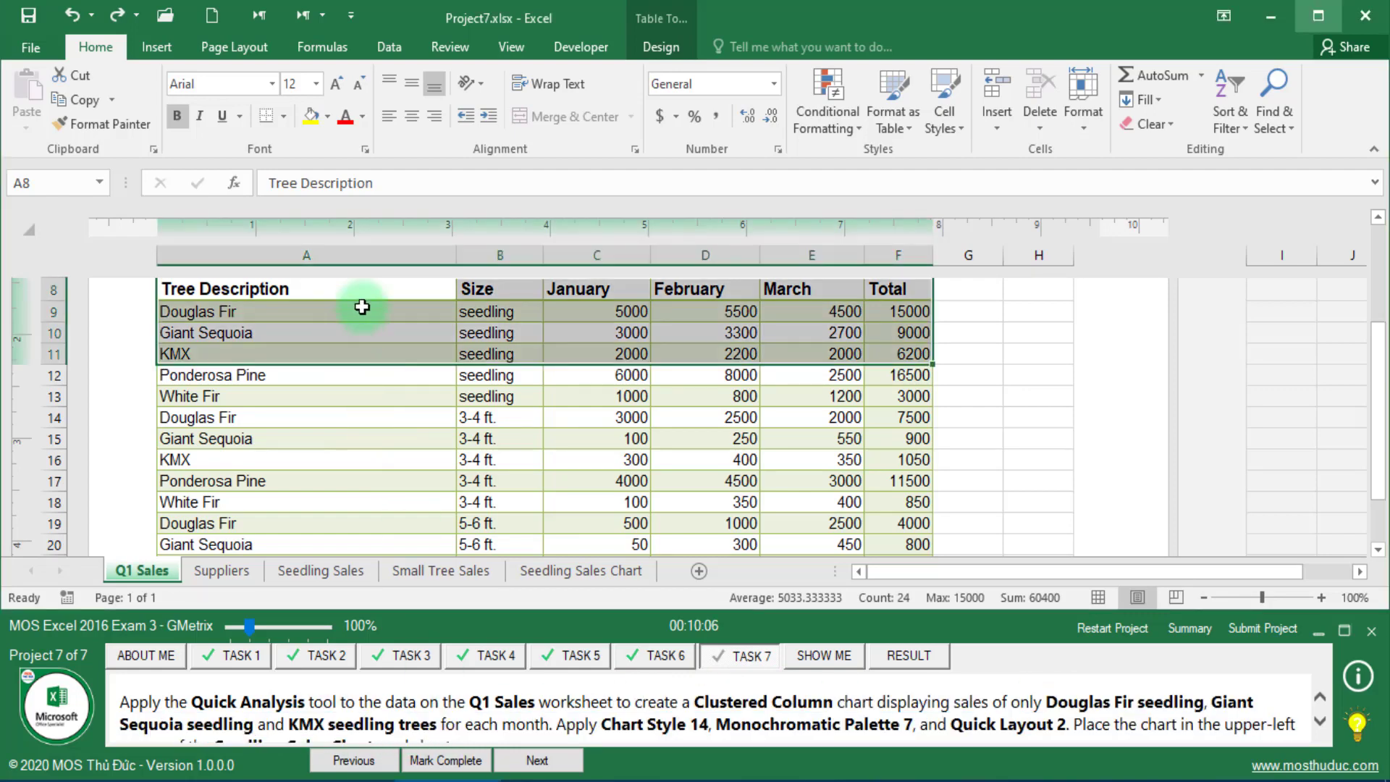
drag(363, 308, 363, 353)
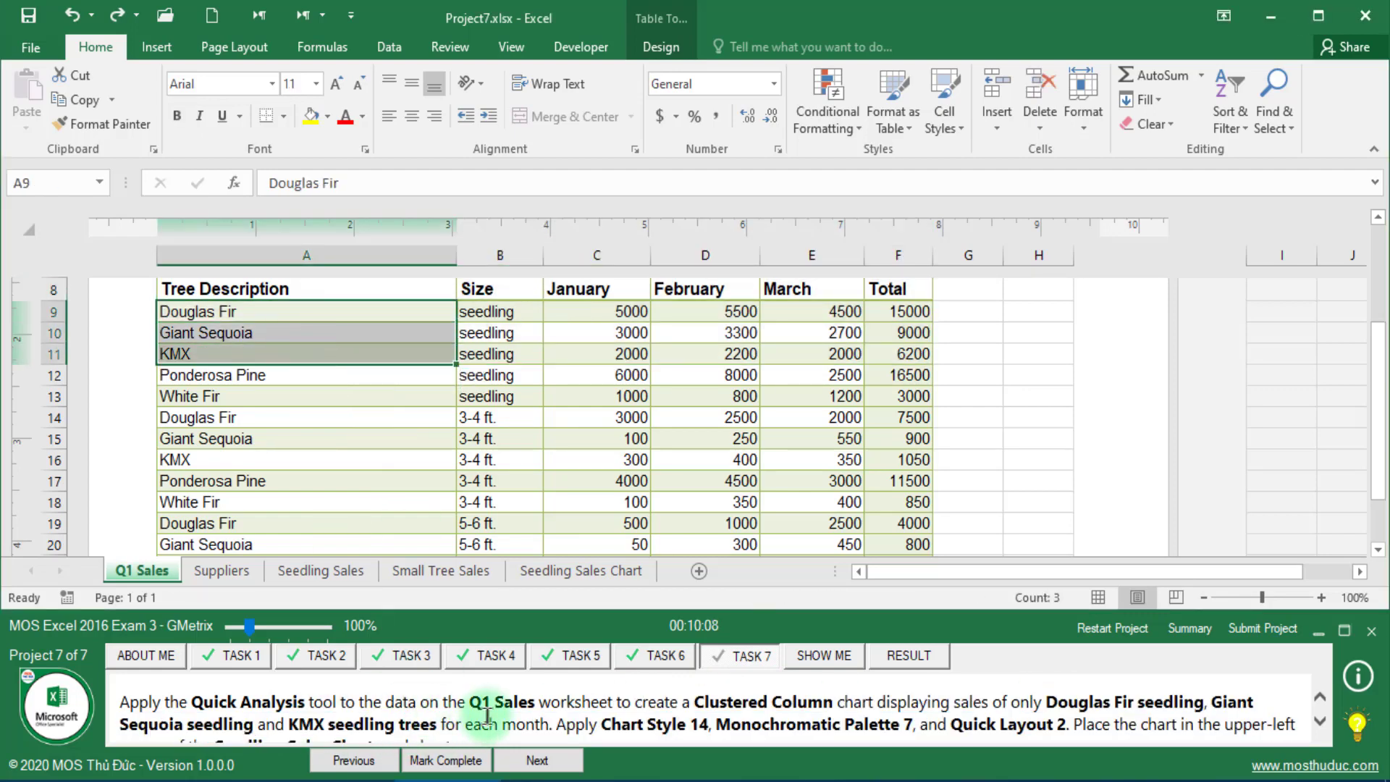
drag(463, 724, 548, 724)
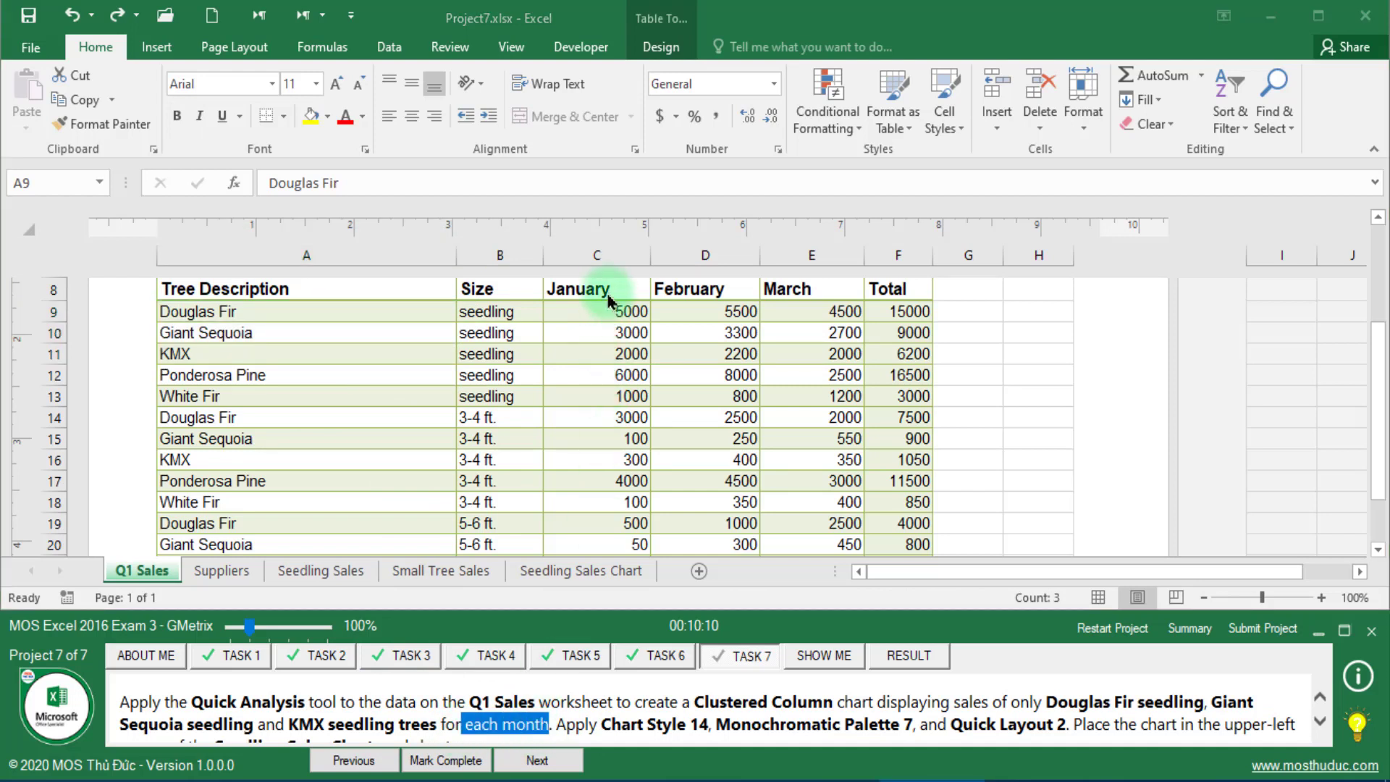
mouse_move(326, 288)
mouse_down()
mouse_move(834, 350)
mouse_move(820, 353)
mouse_up()
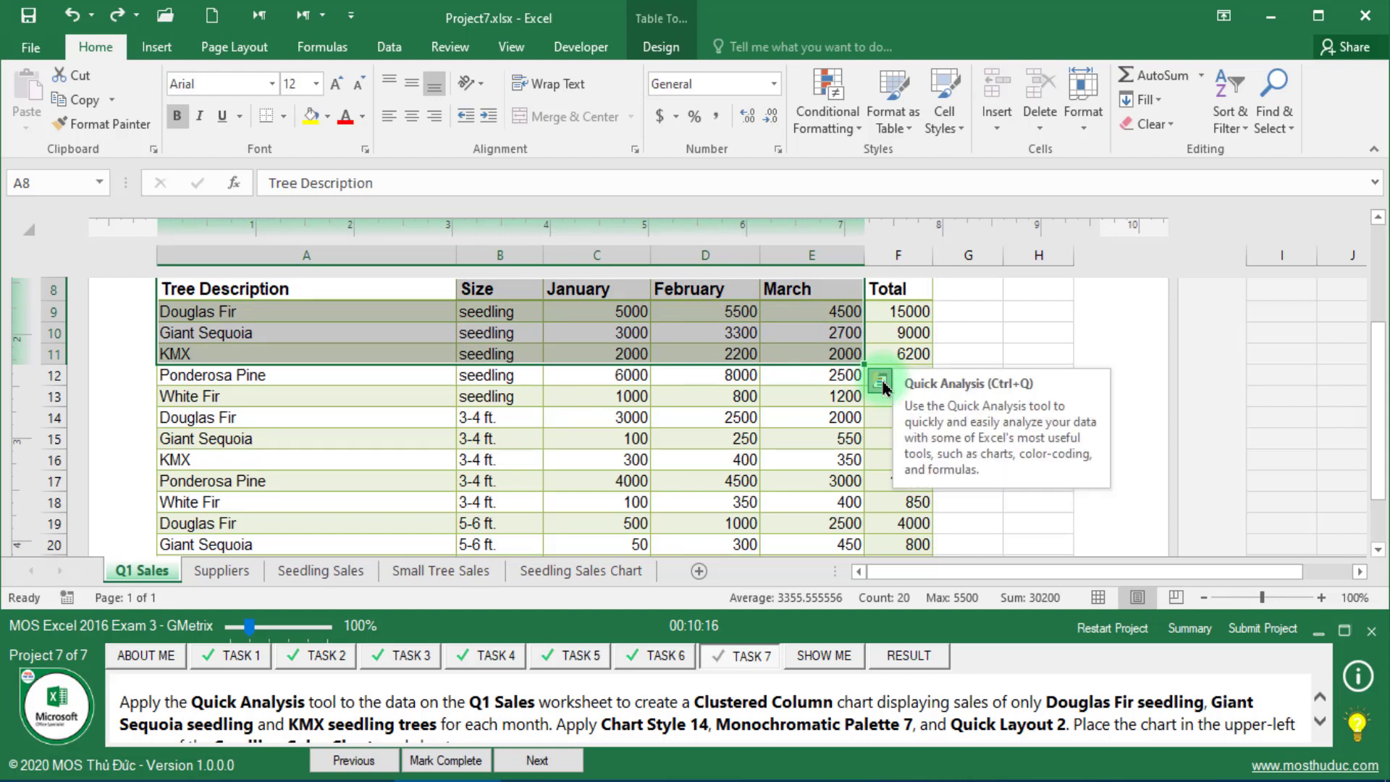
Step: Insert a clustered column chart of the seedling data via Quick Analysis
click(883, 388)
click(796, 431)
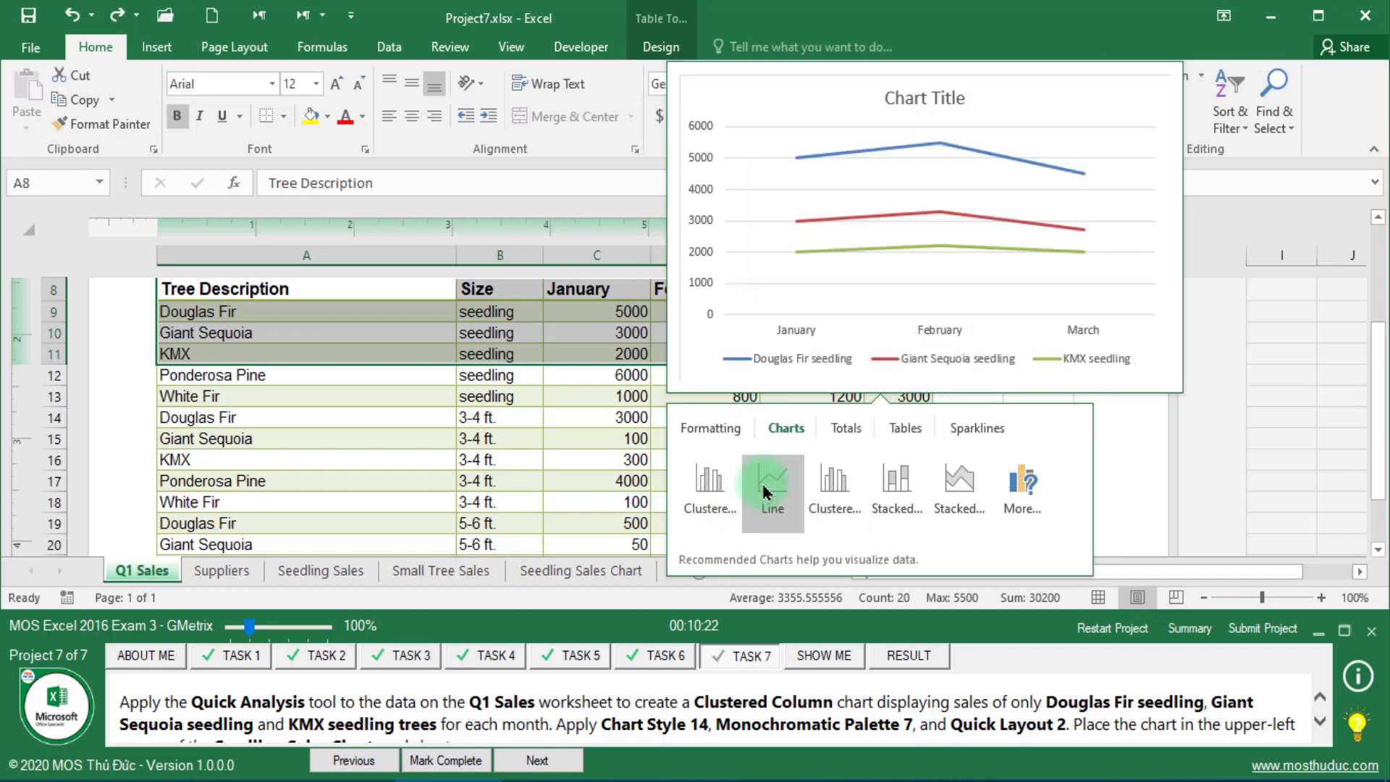
click(700, 482)
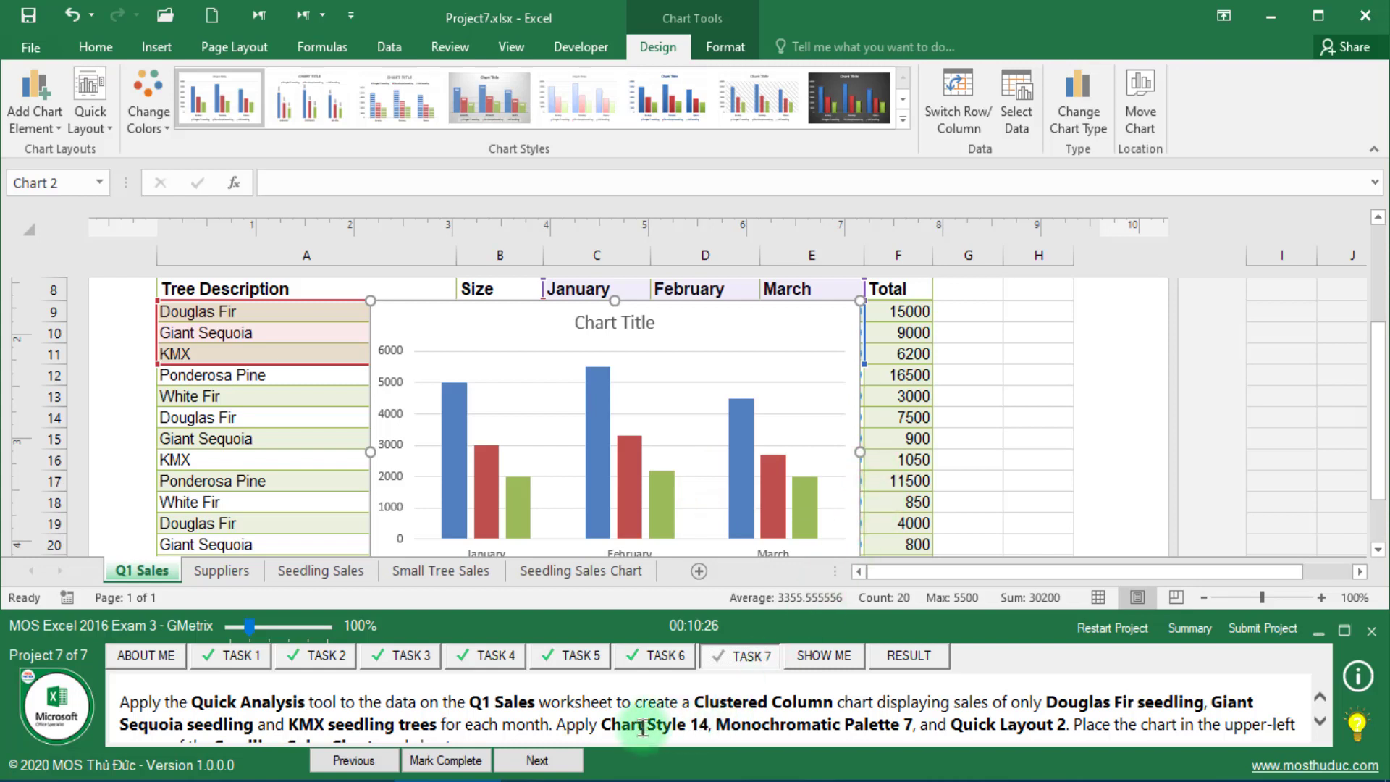
Step: Style the chart with Style 14, green Monochromatic Palette 7 and Layout 2
click(903, 120)
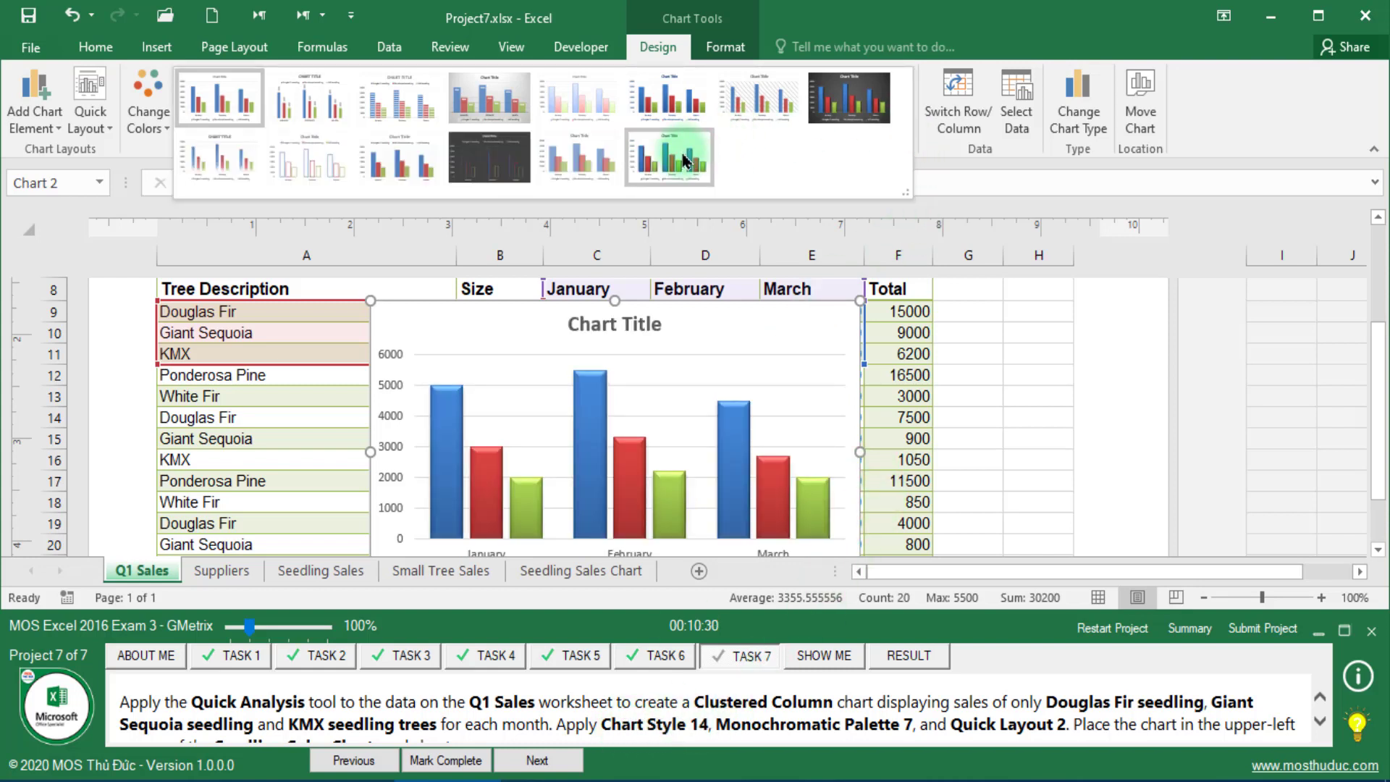
click(684, 160)
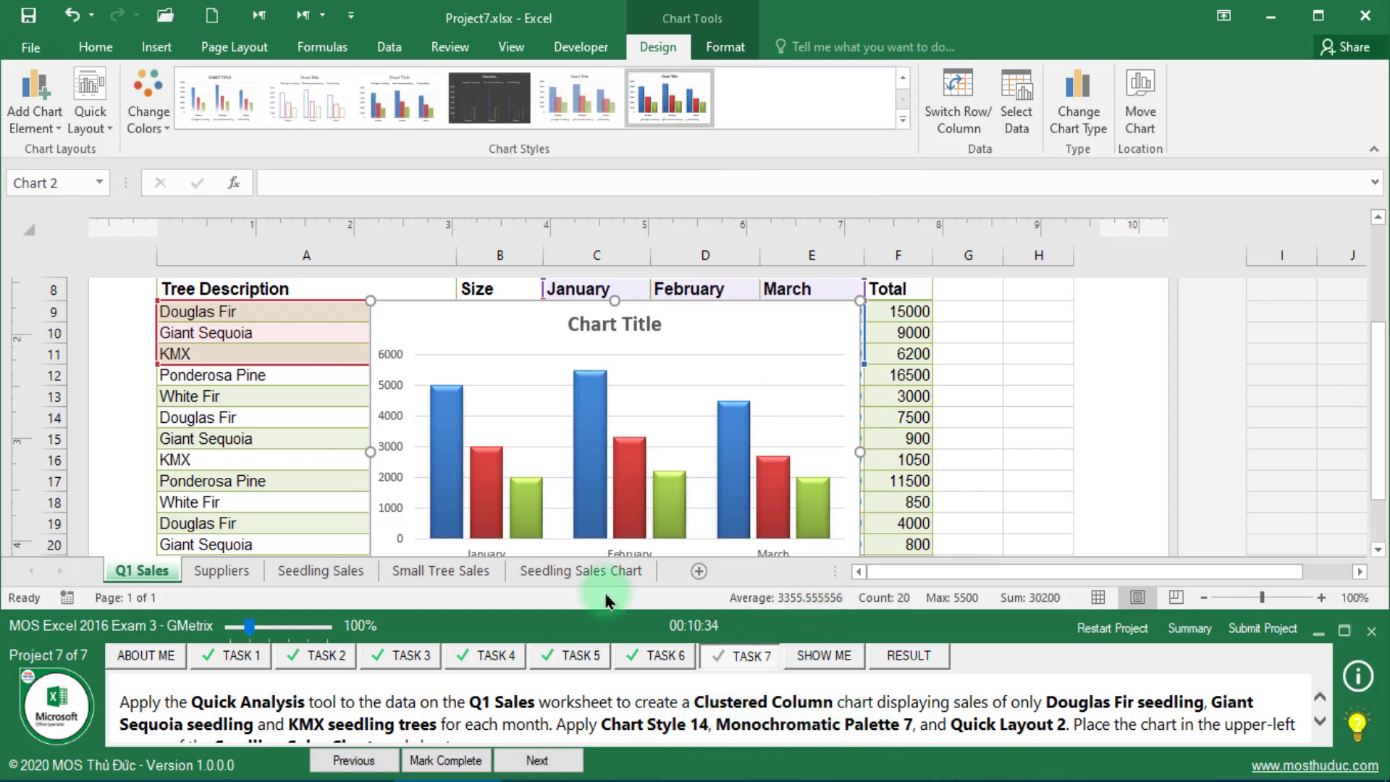
click(166, 130)
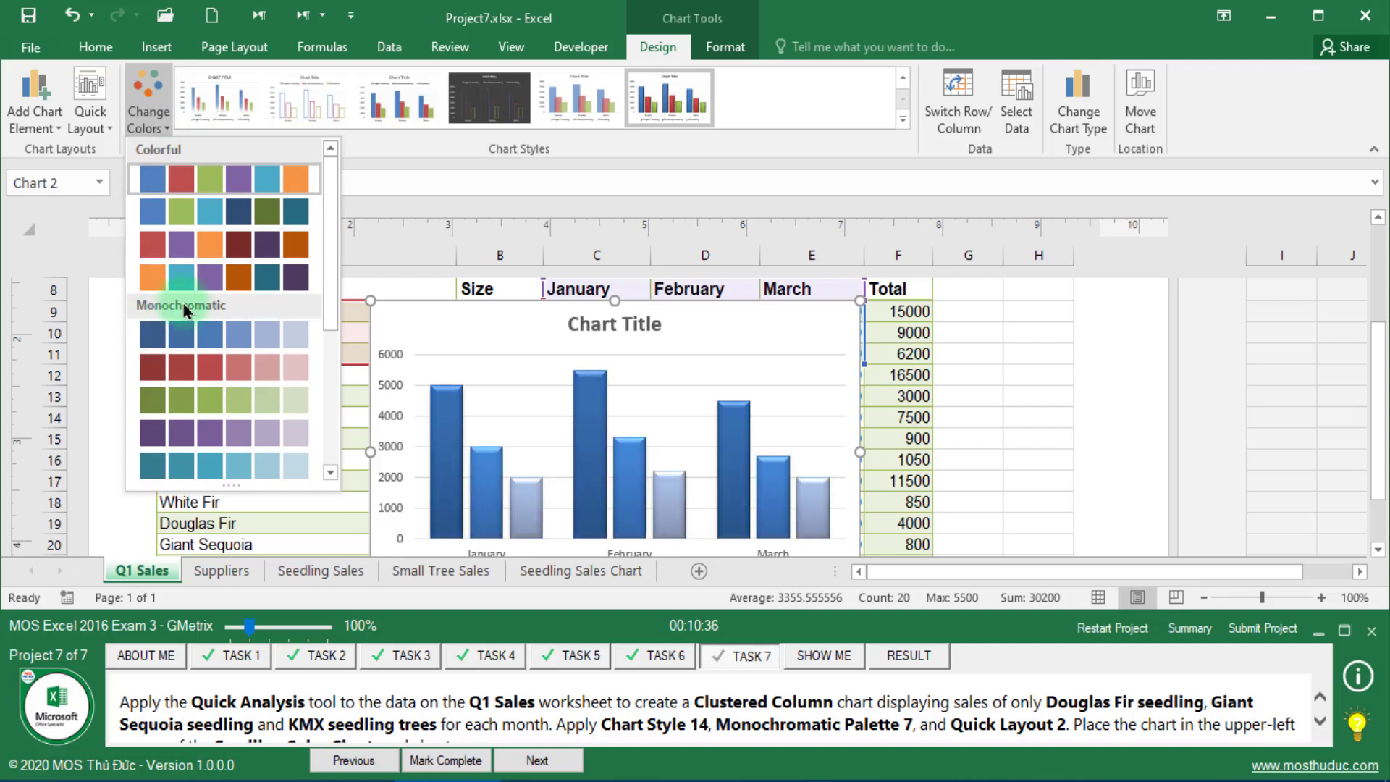
click(184, 400)
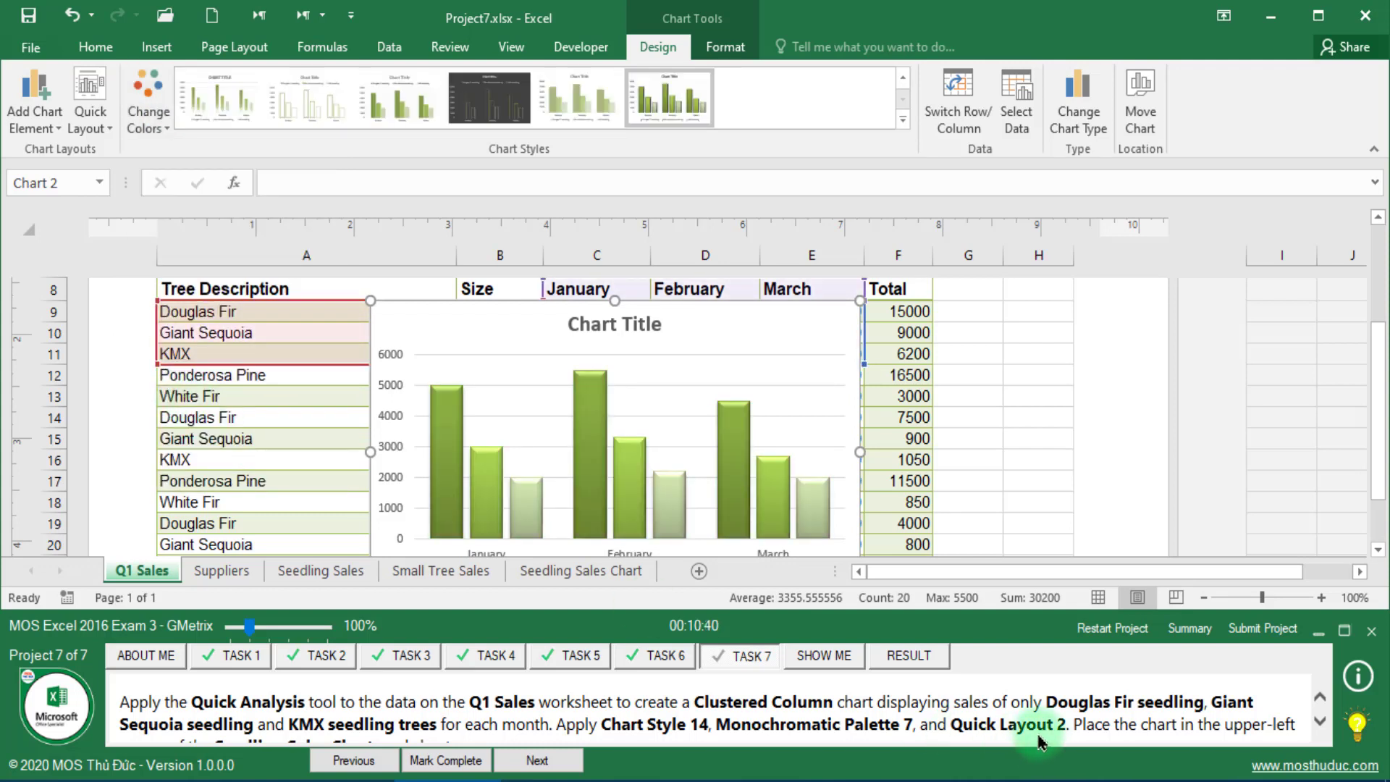
click(110, 132)
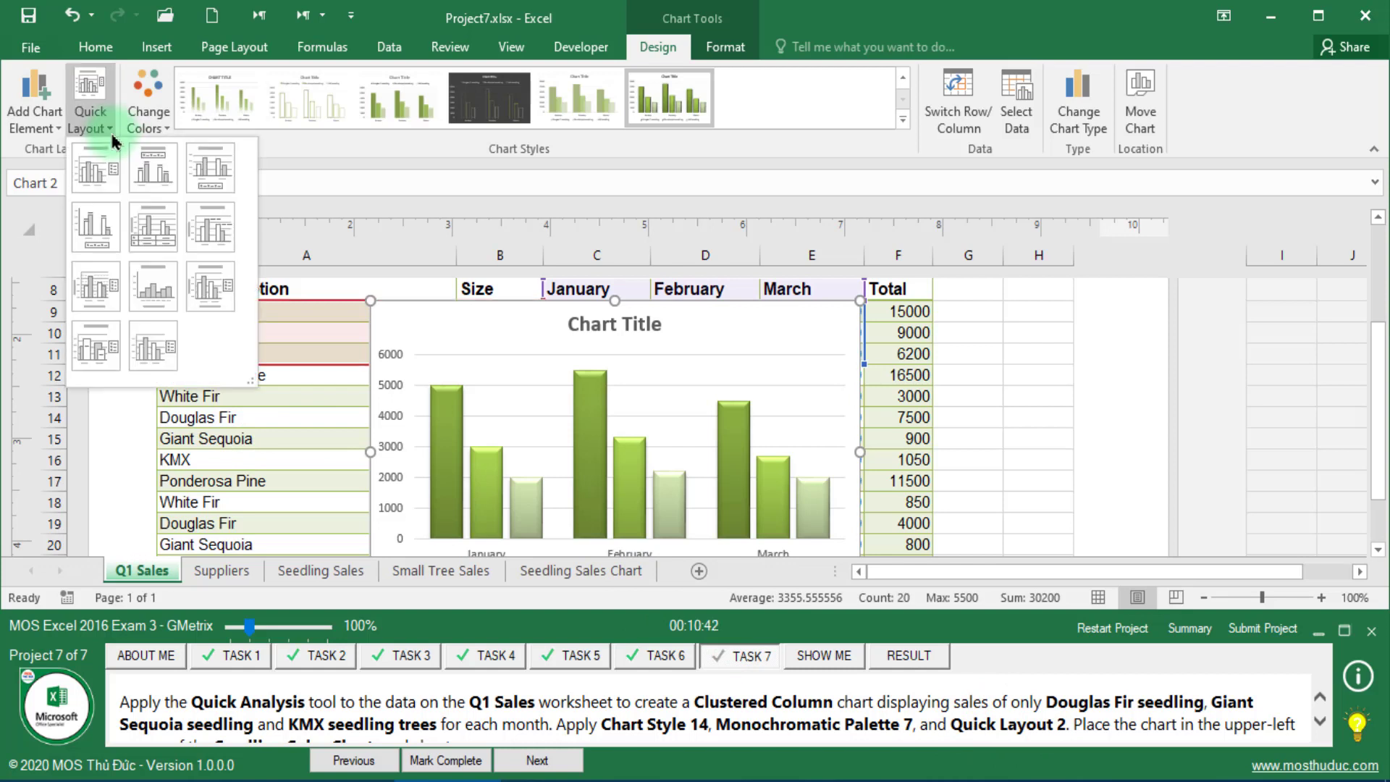
click(153, 169)
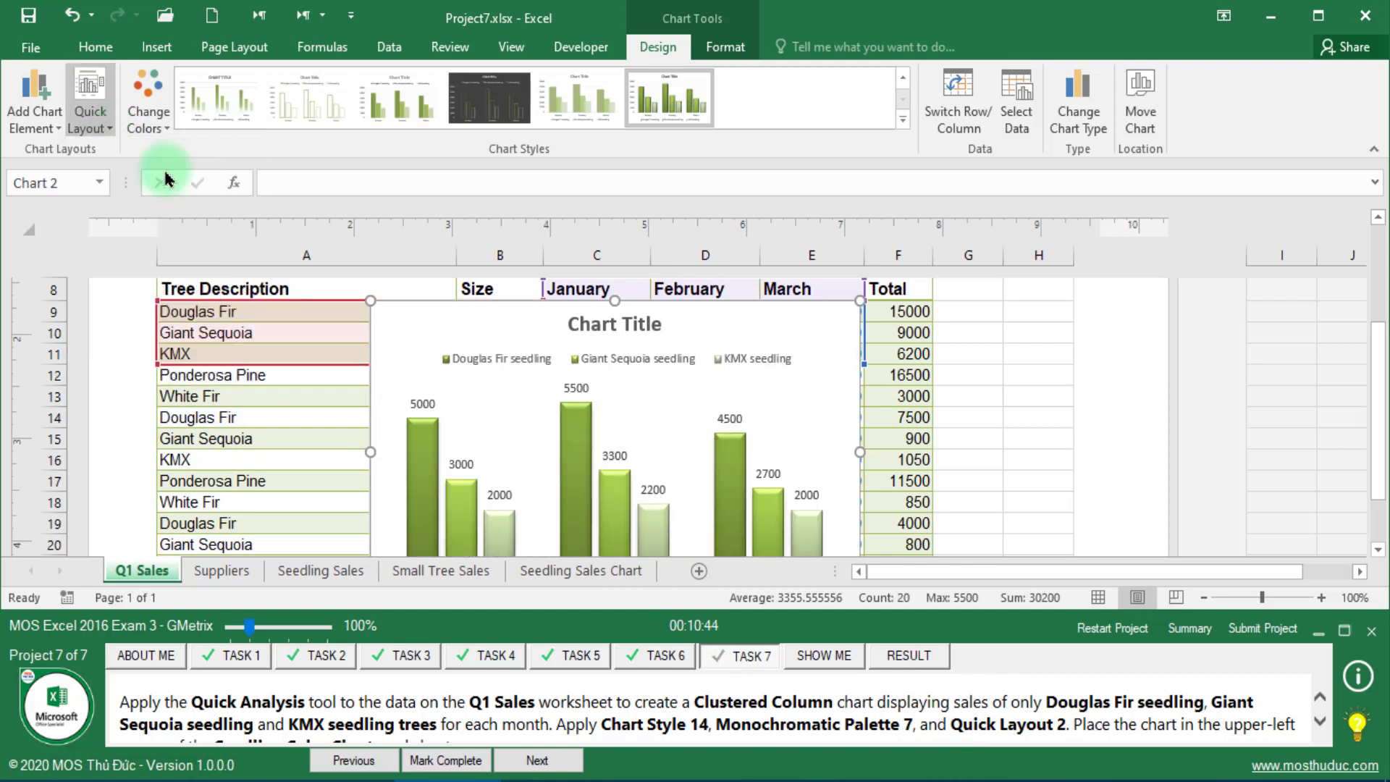
Step: Move the chart as an object onto the Seedling Sales Chart sheet
click(1320, 724)
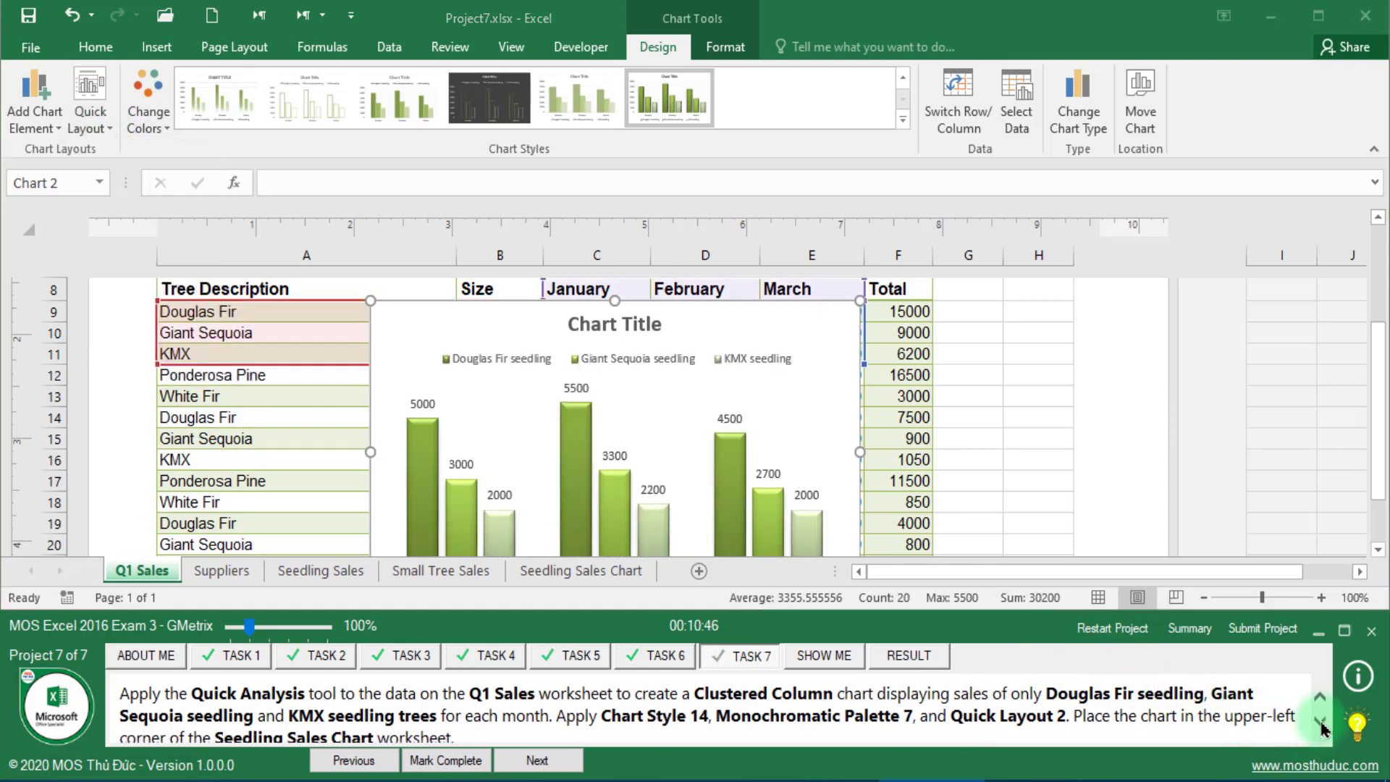
drag(1076, 691, 1295, 691)
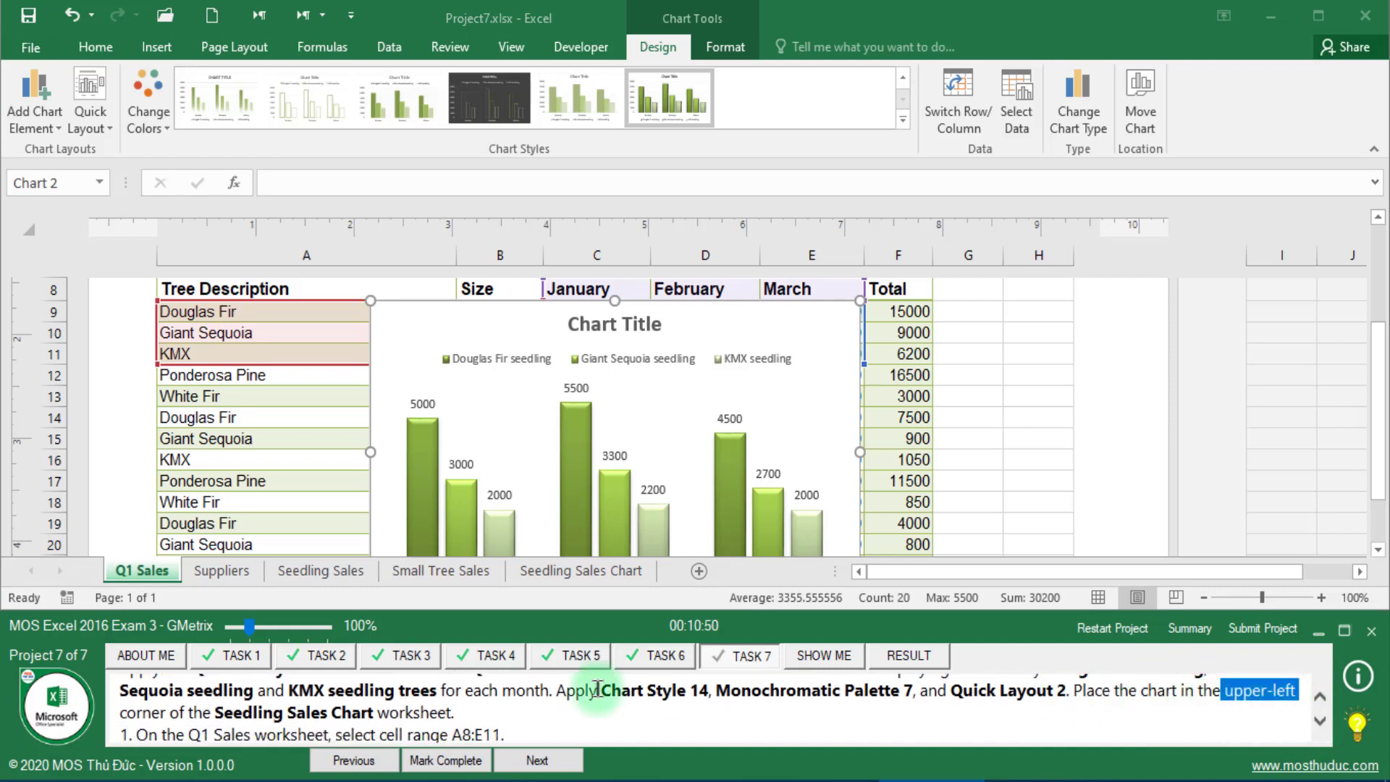
click(237, 704)
click(848, 377)
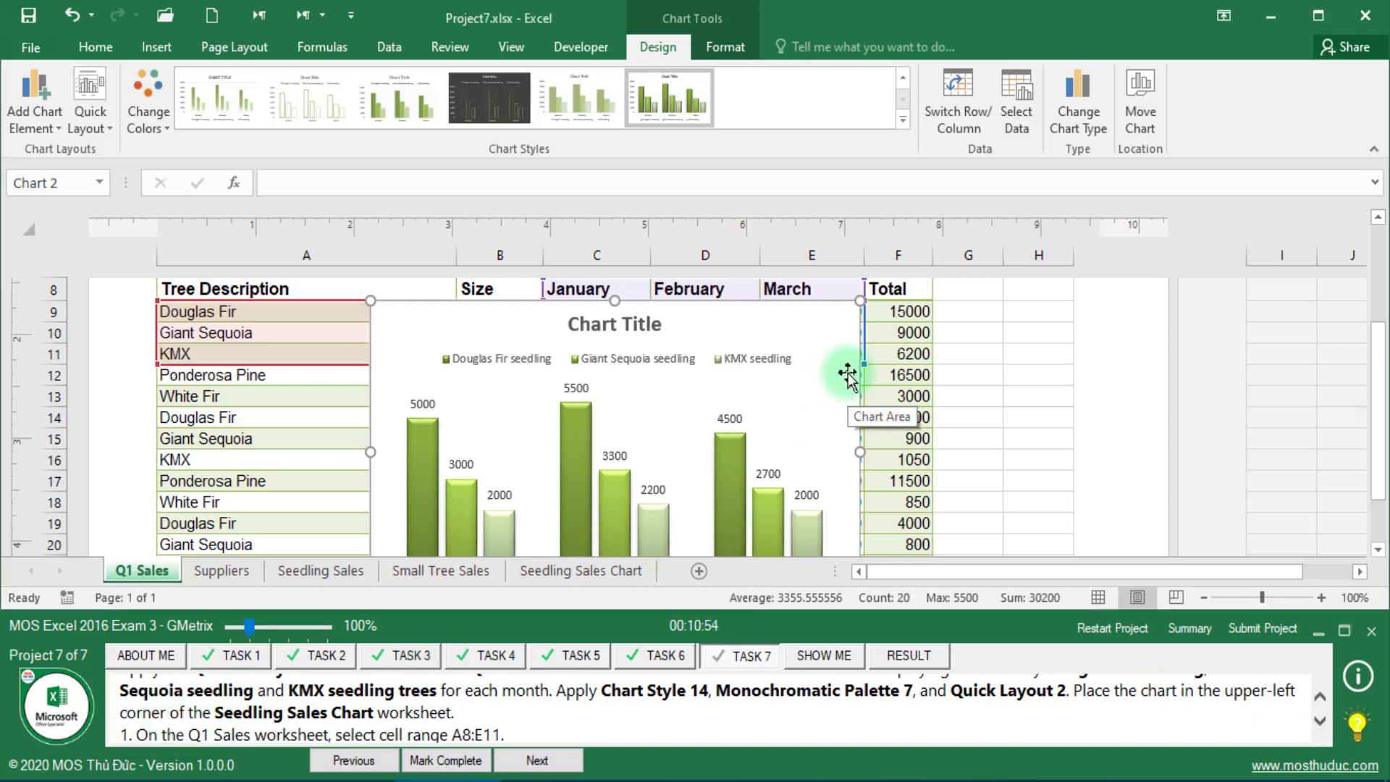
right_click(845, 375)
mouse_move(914, 678)
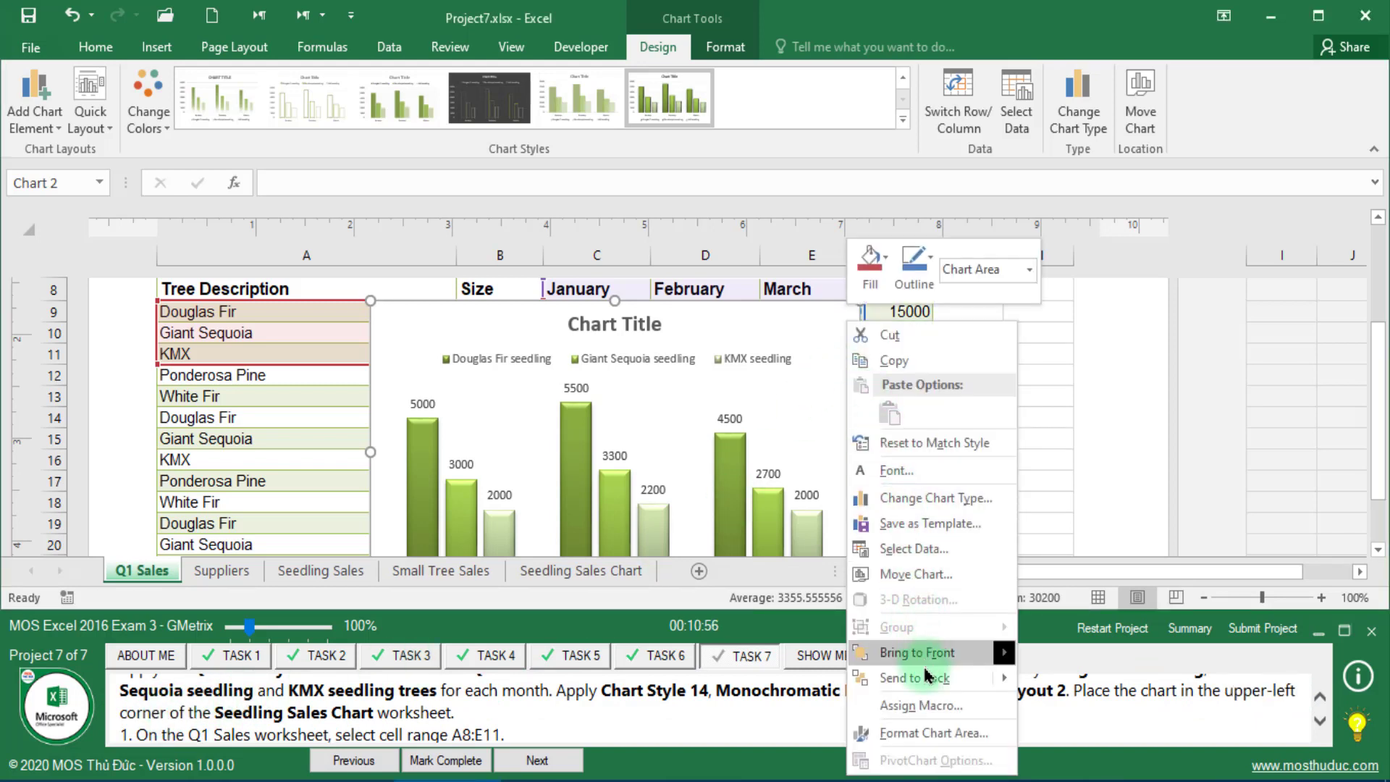
click(905, 573)
drag(913, 467, 961, 223)
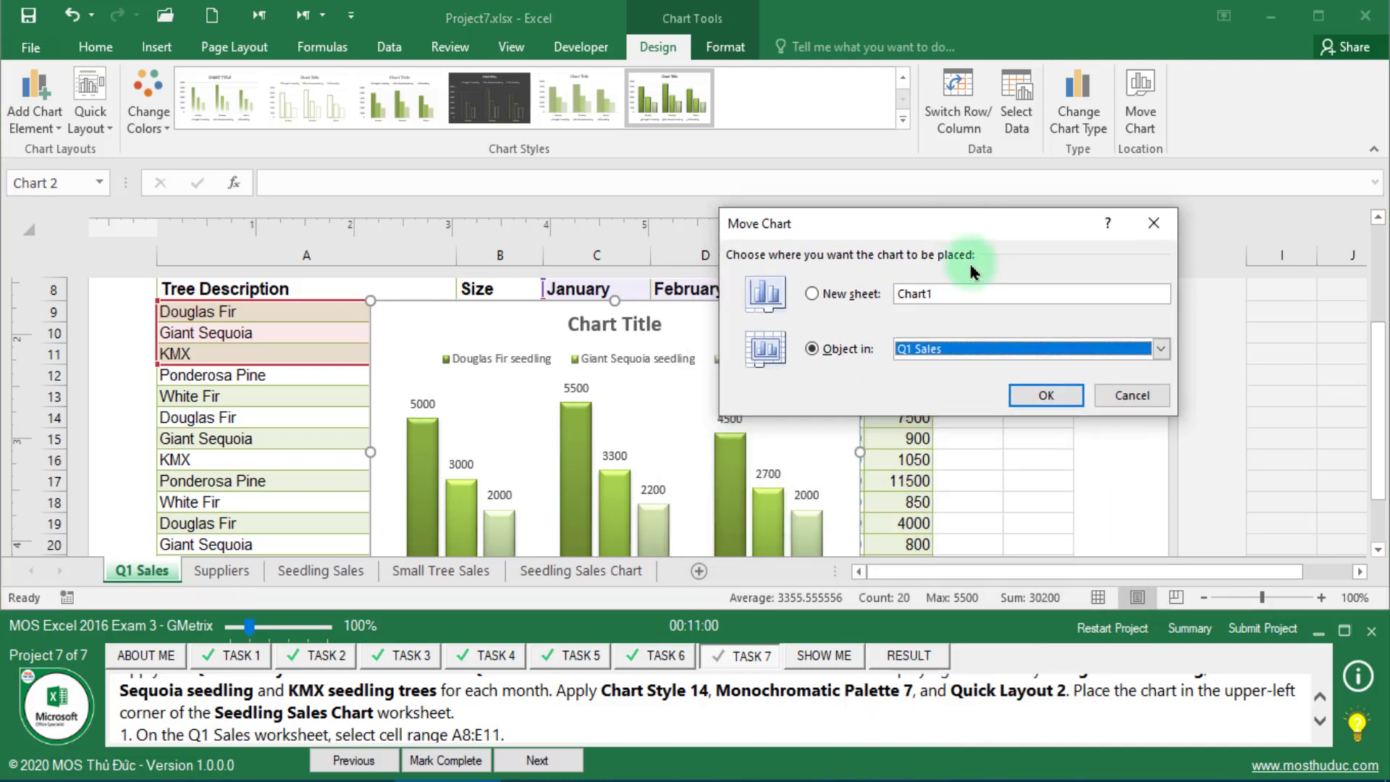
click(976, 353)
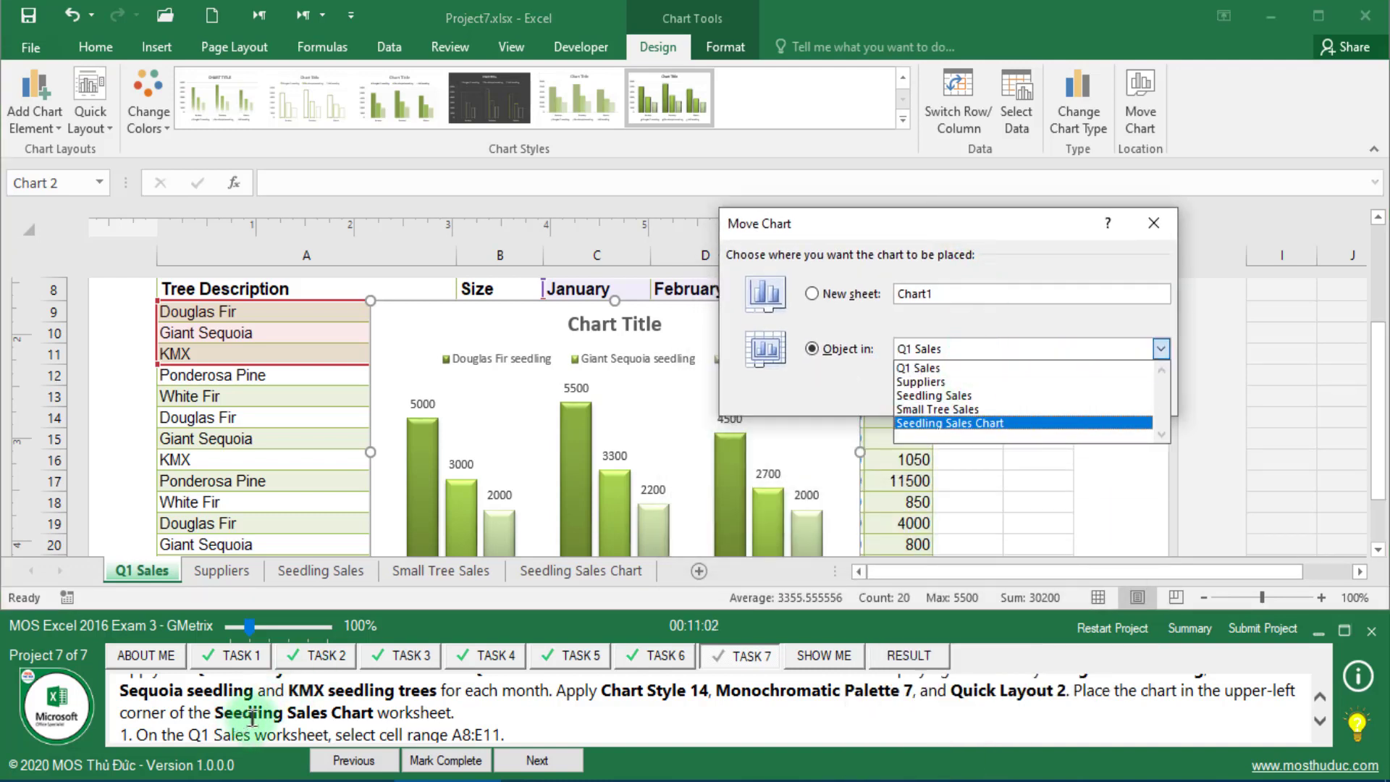
click(929, 425)
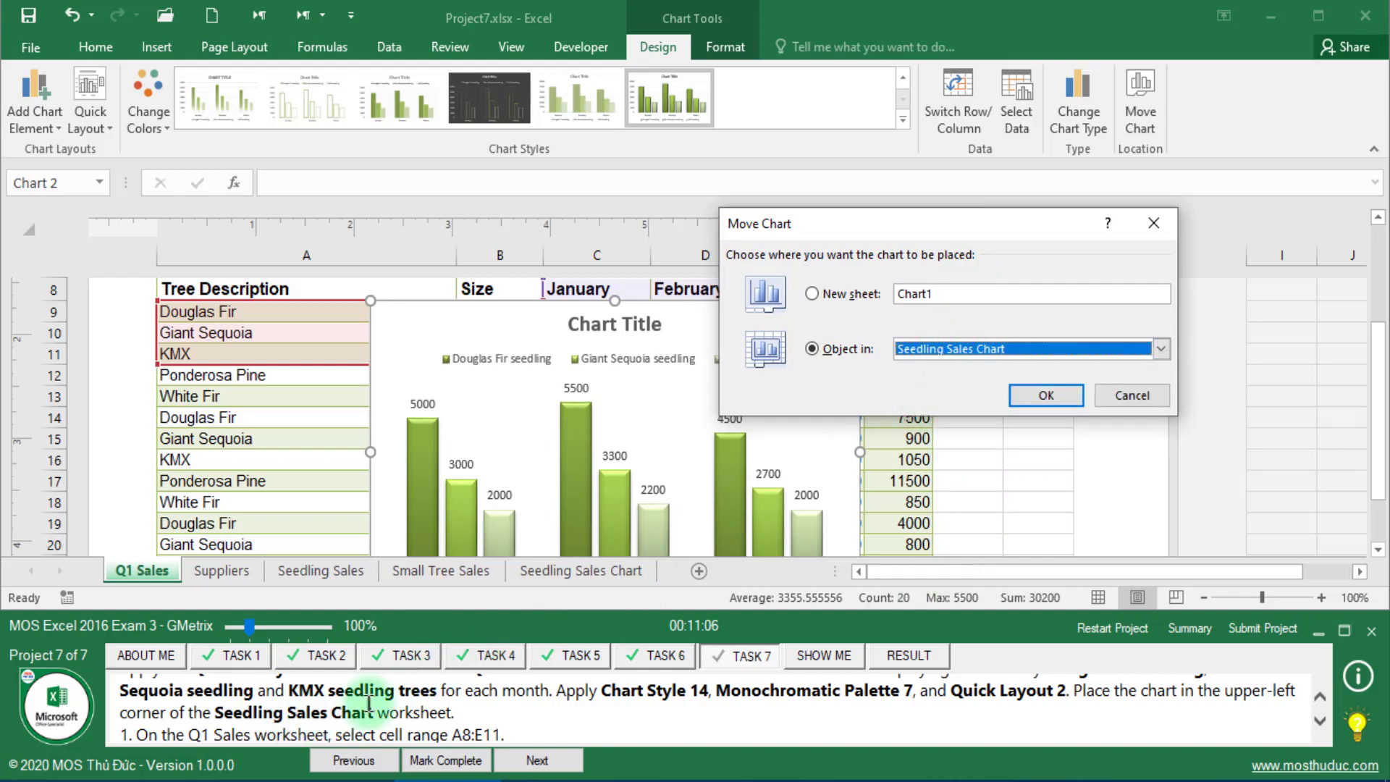
click(1052, 395)
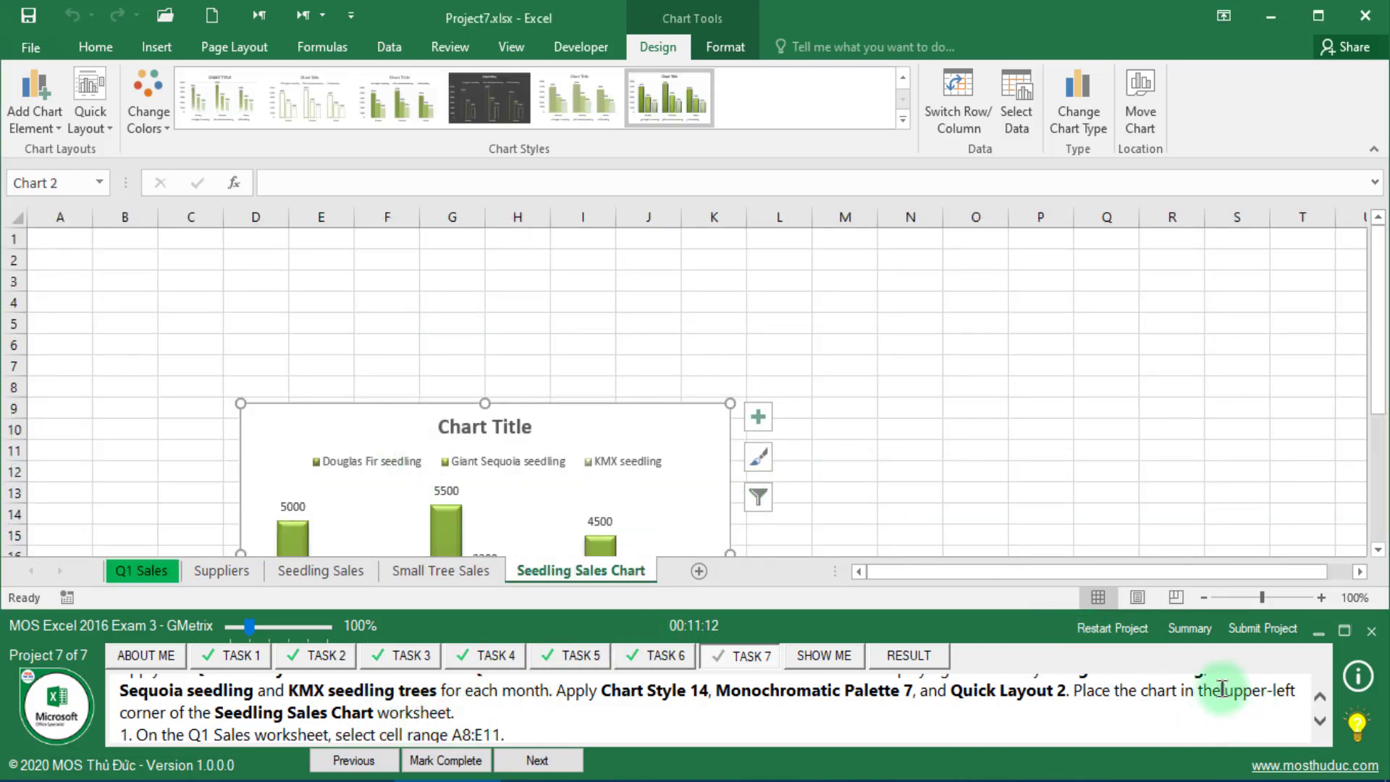
Step: Drag the chart to the sheet's upper-left corner and mark the task complete
drag(1222, 688, 1296, 690)
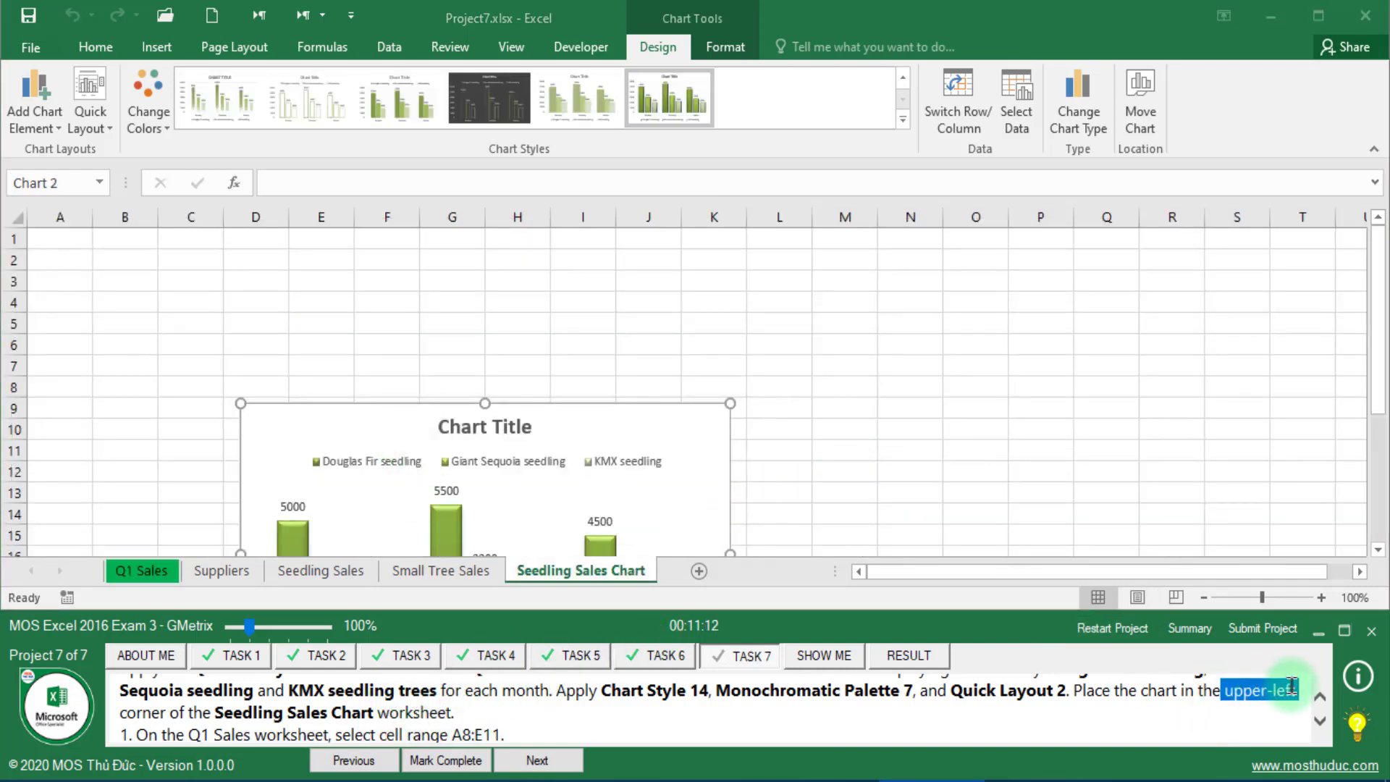
click(403, 425)
mouse_move(372, 415)
mouse_down()
mouse_move(191, 259)
mouse_move(154, 246)
mouse_up()
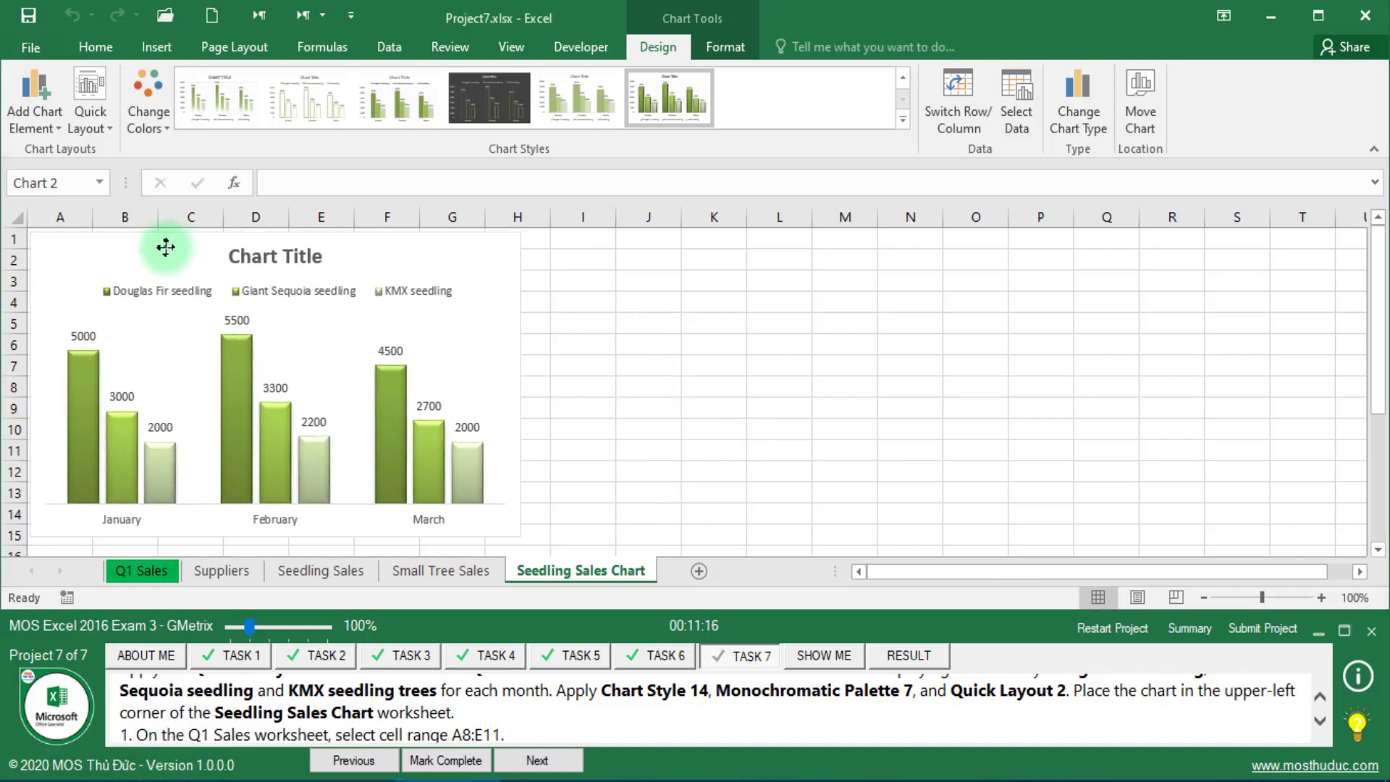
click(445, 759)
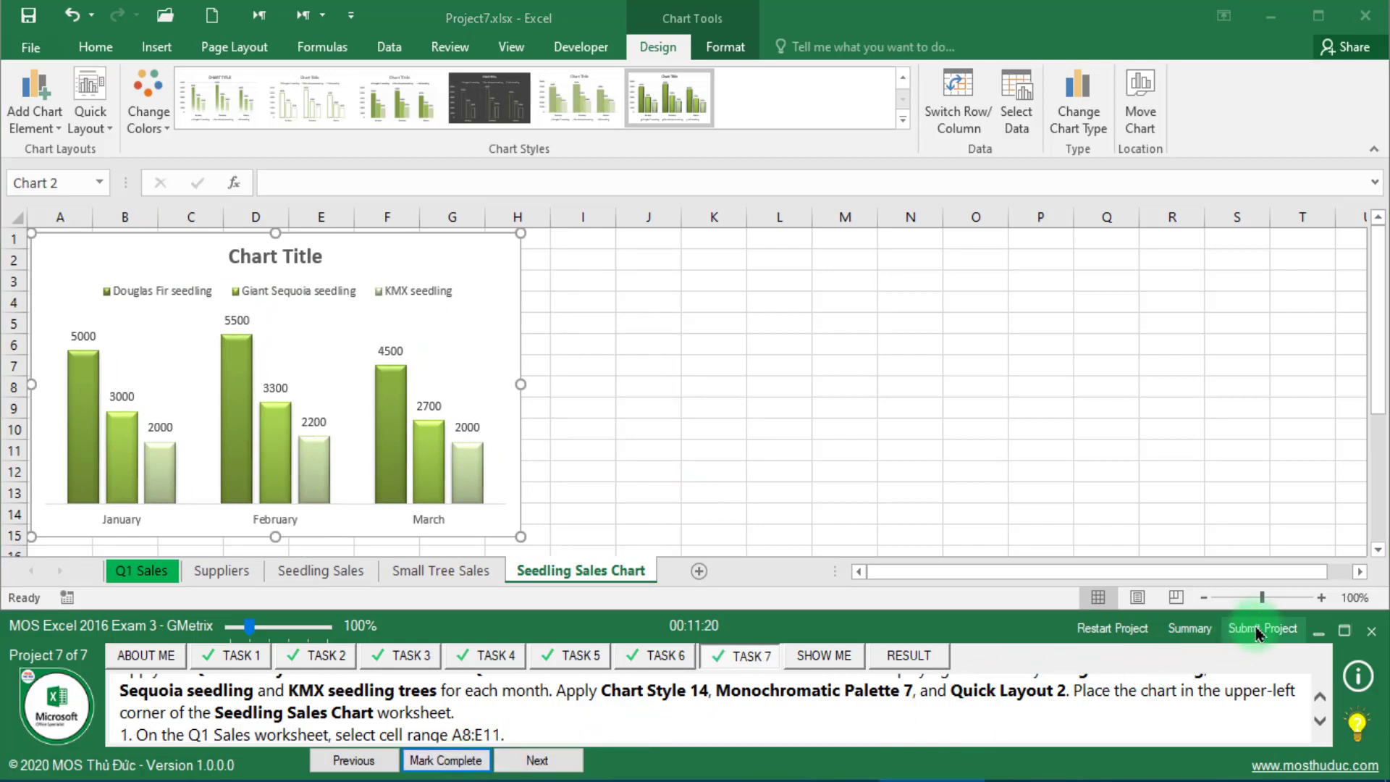